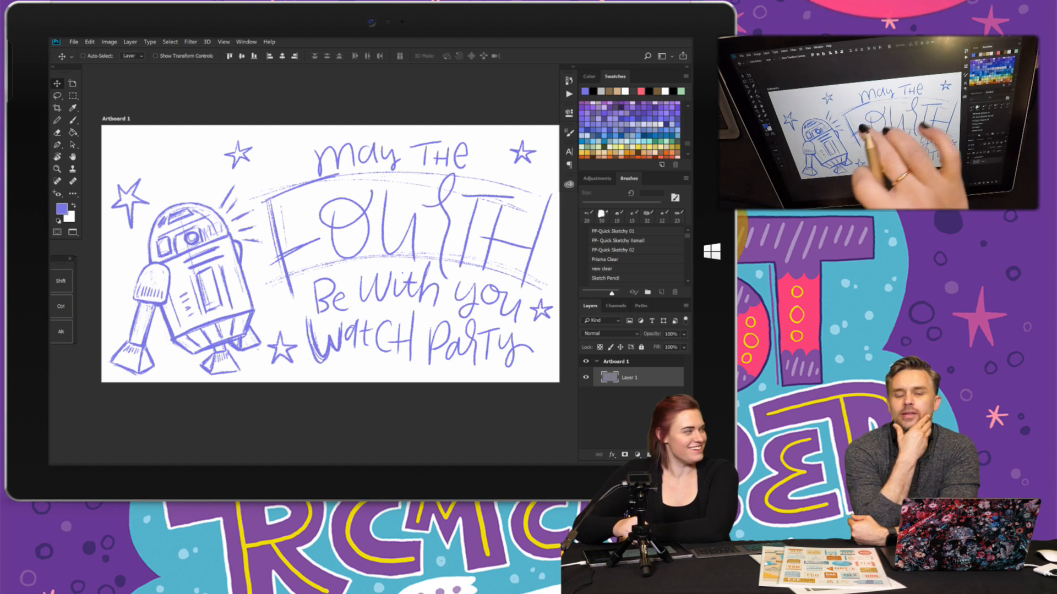
pyautogui.hscroll(2, 330, 254)
pyautogui.scroll(-2, 296, 234)
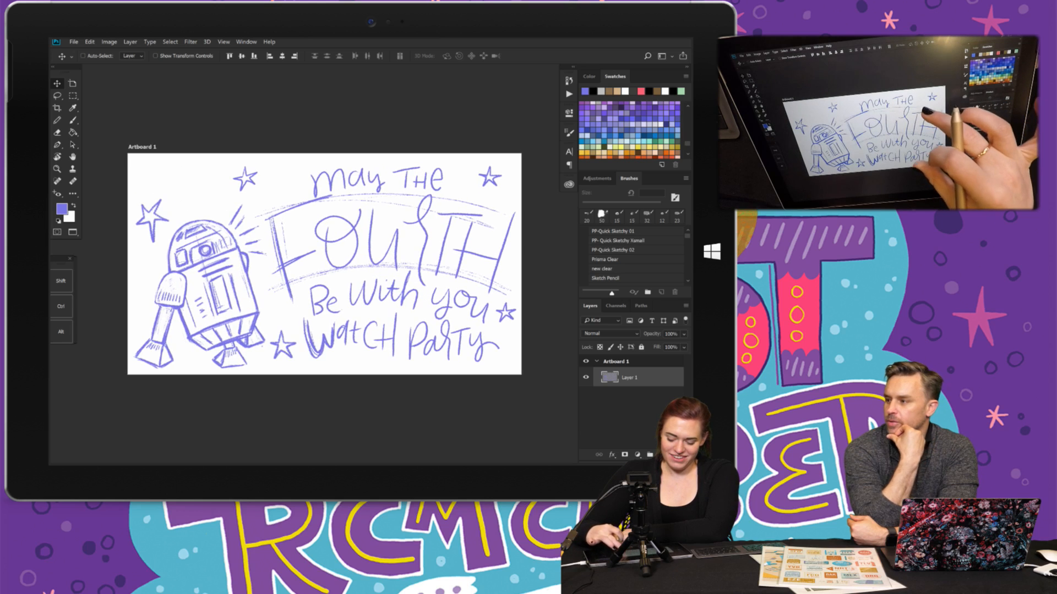
pyautogui.scroll(3, 297, 234)
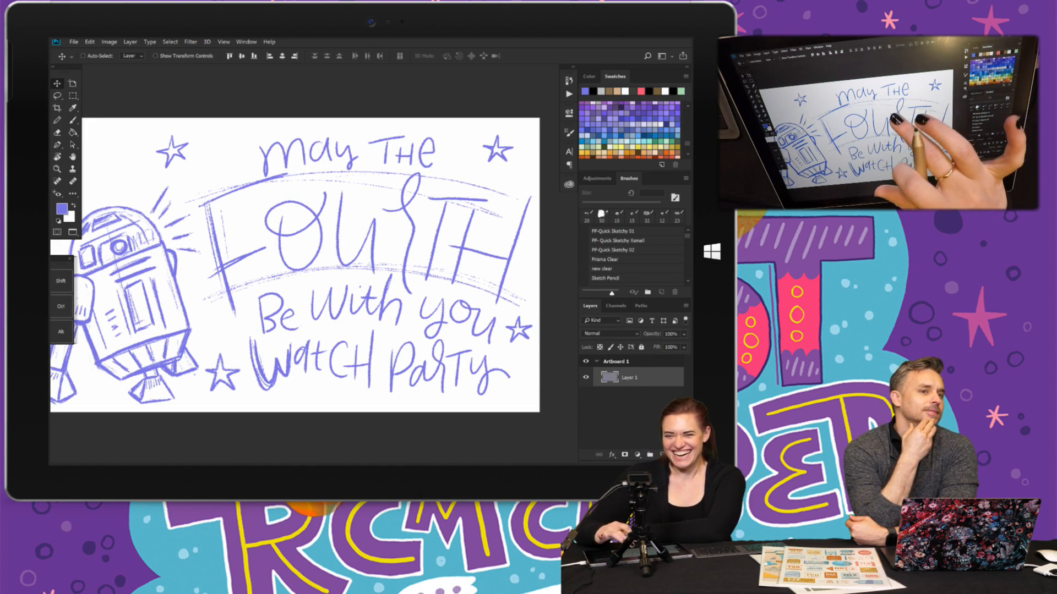
pyautogui.scroll(-1, 292, 265)
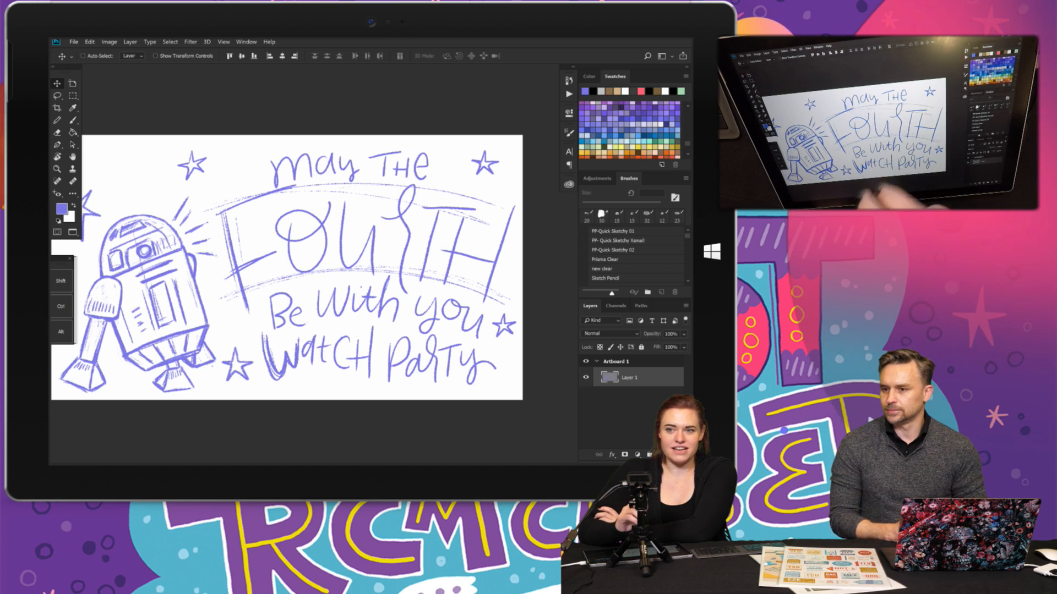
pyautogui.scroll(-1, 287, 267)
pyautogui.hscroll(1, 286, 267)
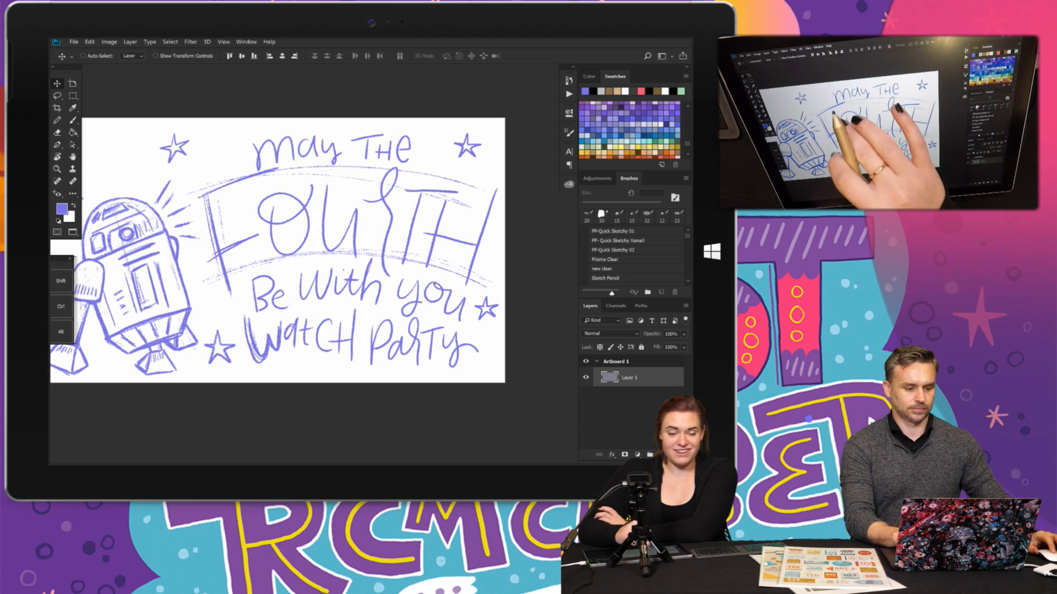
pyautogui.hscroll(-1, 286, 250)
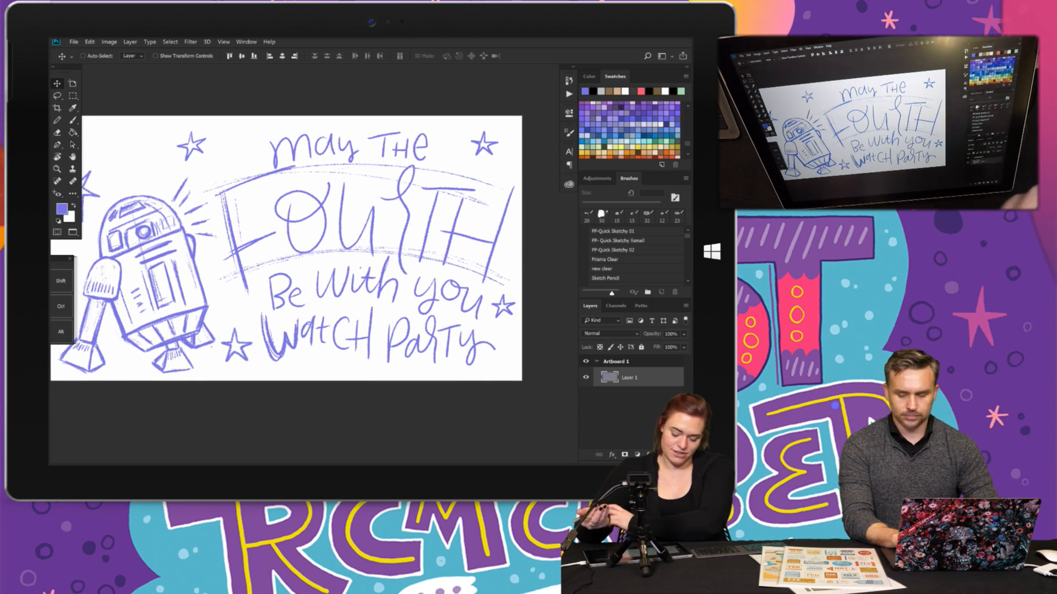
# - Select the PP-Quick Sketchy 01 brush and thicken the letter strokes of the word "FOURTH" on the sketch layer
pyautogui.click(664, 232)
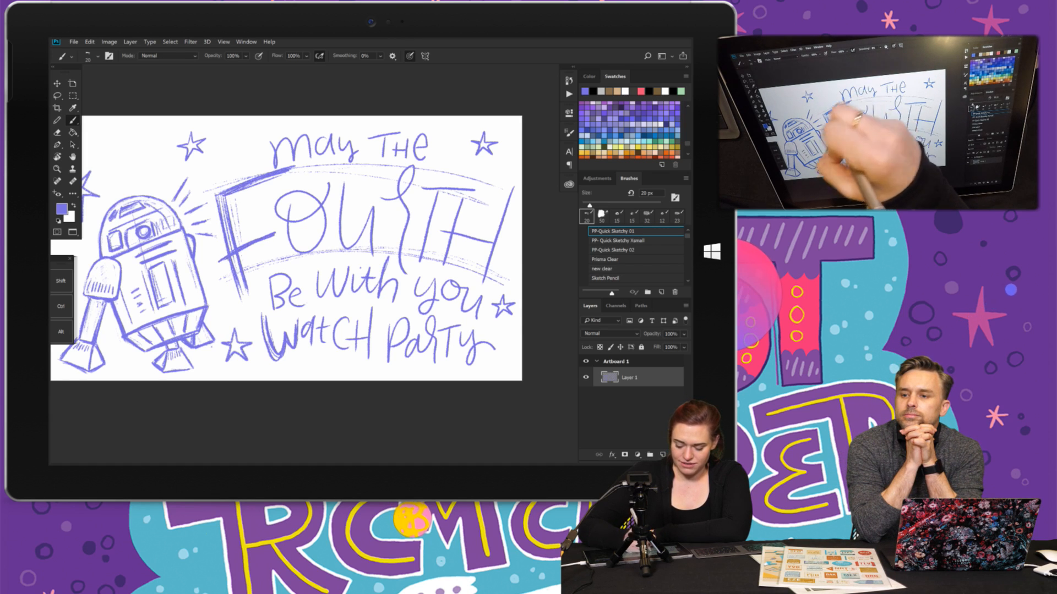
pyautogui.moveTo(302, 193)
pyautogui.mouseDown()
pyautogui.moveTo(283, 230)
pyautogui.moveTo(312, 250)
pyautogui.moveTo(300, 201)
pyautogui.moveTo(324, 184)
pyautogui.moveTo(319, 211)
pyautogui.mouseUp()
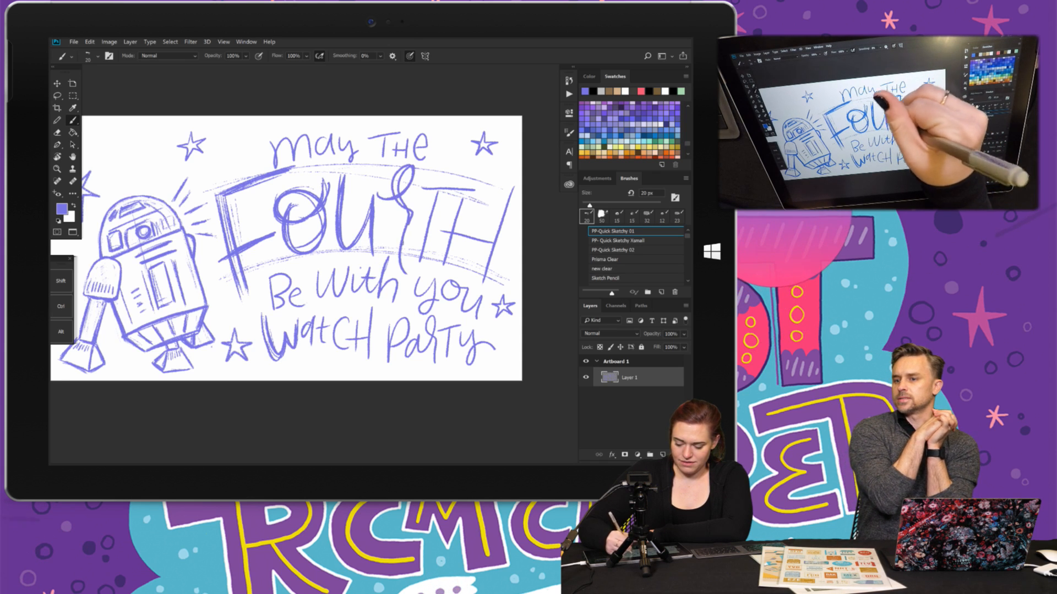
pyautogui.scroll(-1, 286, 248)
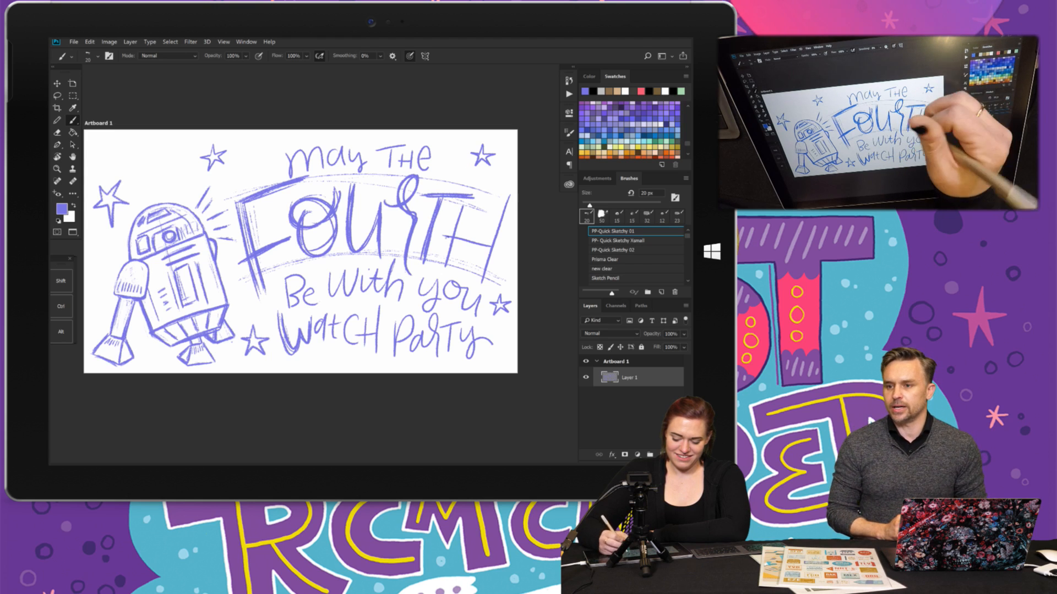
pyautogui.moveTo(474, 238); pyautogui.dragTo(502, 236)
pyautogui.moveTo(506, 187); pyautogui.dragTo(480, 270)
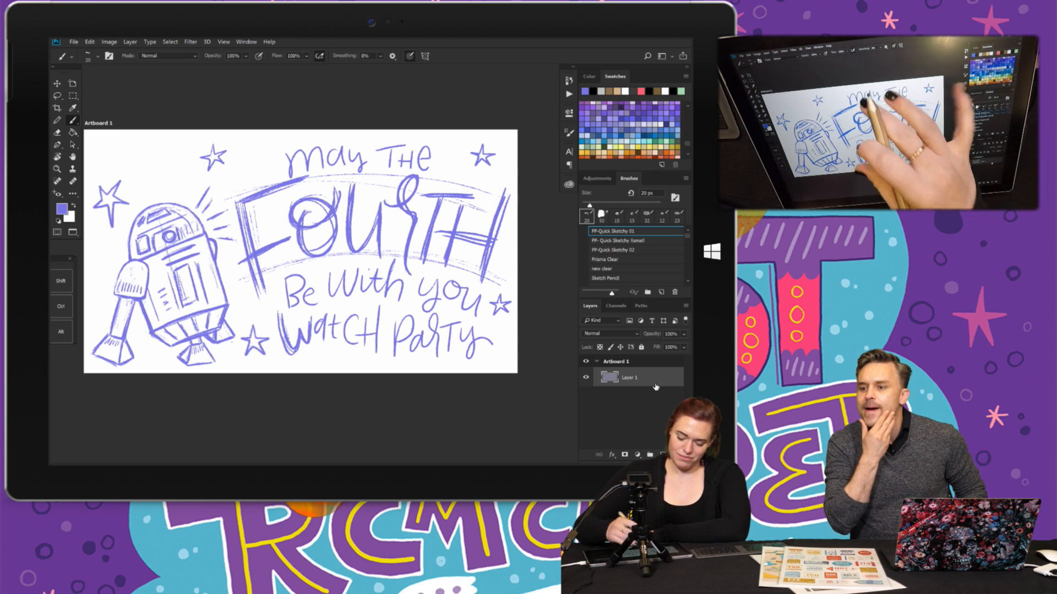
# - Thicken the letter "m" of "may" with extra brush strokes, stepping back one stroke in the history and redrawing it
pyautogui.scroll(-3, 342, 223)
pyautogui.scroll(3, 315, 239)
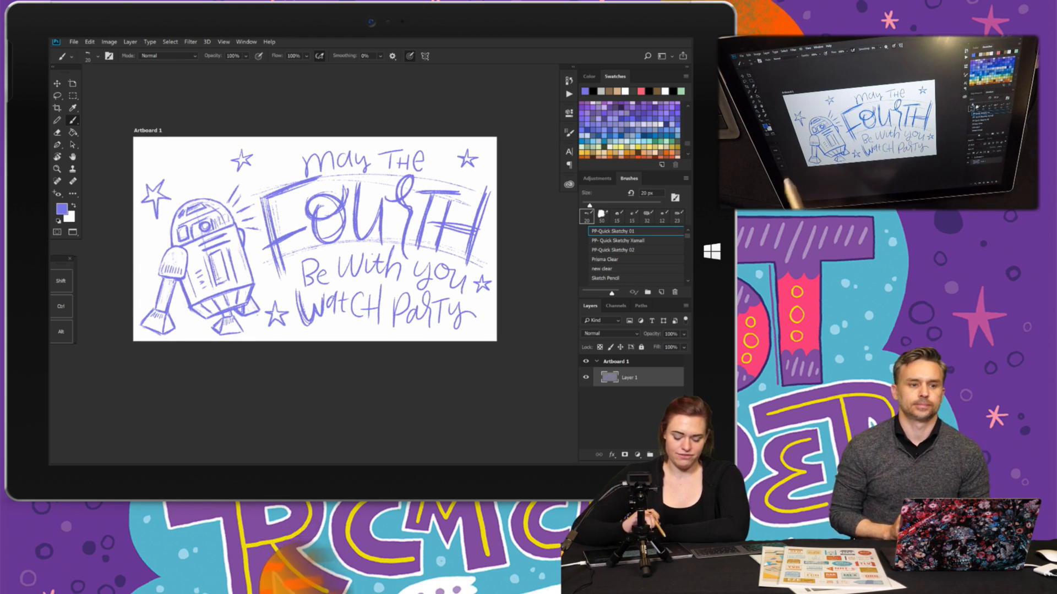
pyautogui.scroll(2, 359, 281)
pyautogui.scroll(3, 315, 248)
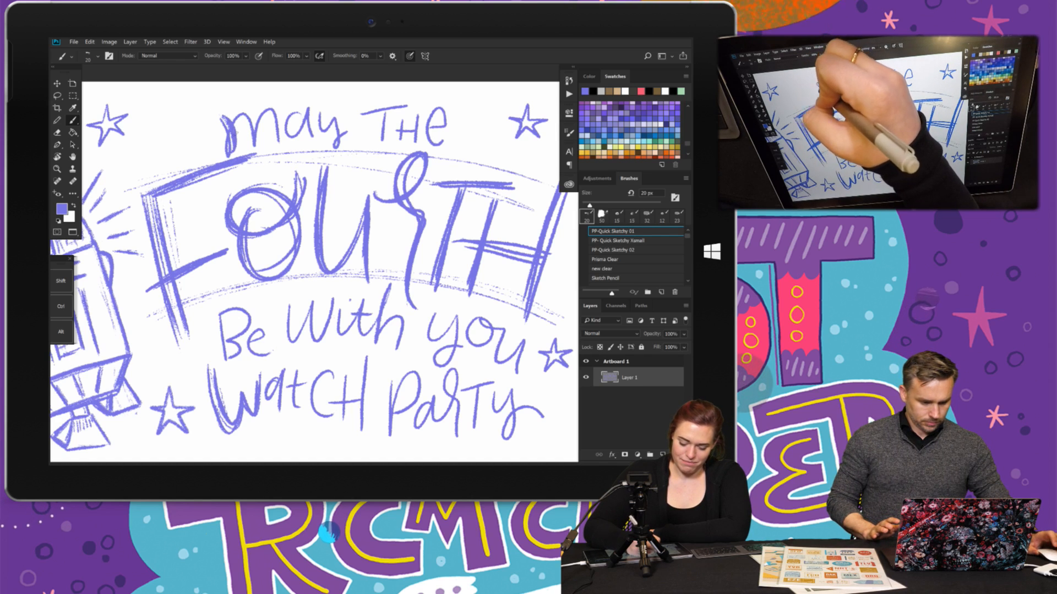
pyautogui.moveTo(228, 152); pyautogui.dragTo(225, 114)
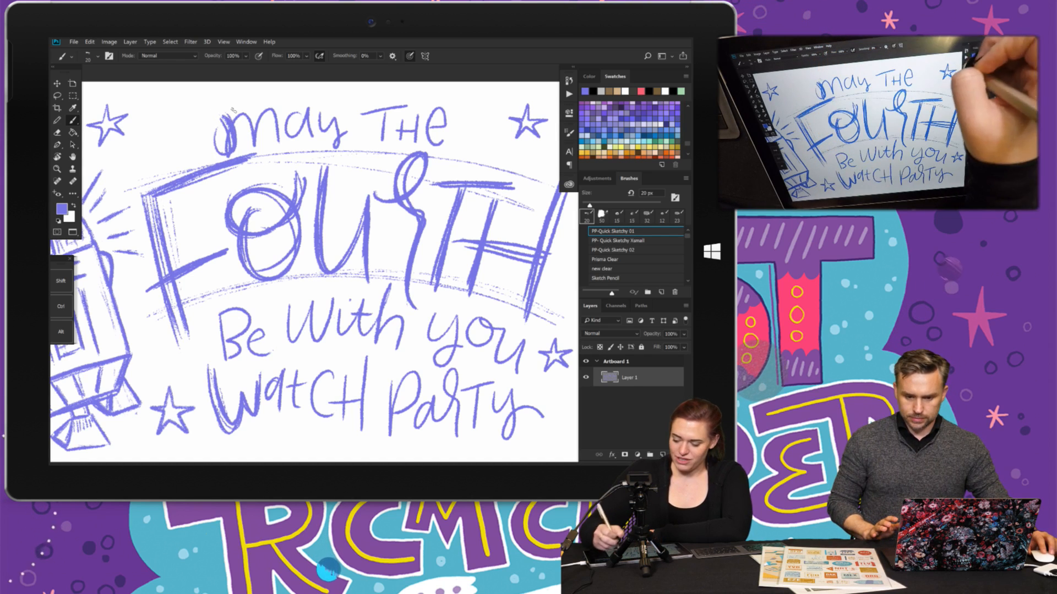
pyautogui.click(569, 80)
pyautogui.click(500, 116)
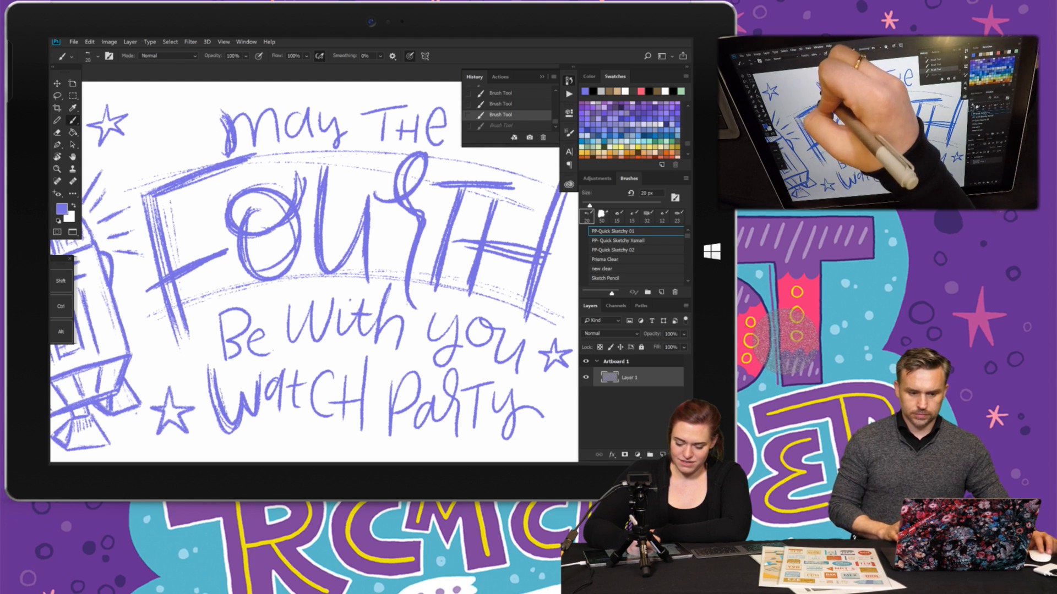
pyautogui.click(501, 125)
pyautogui.moveTo(235, 141); pyautogui.dragTo(225, 155)
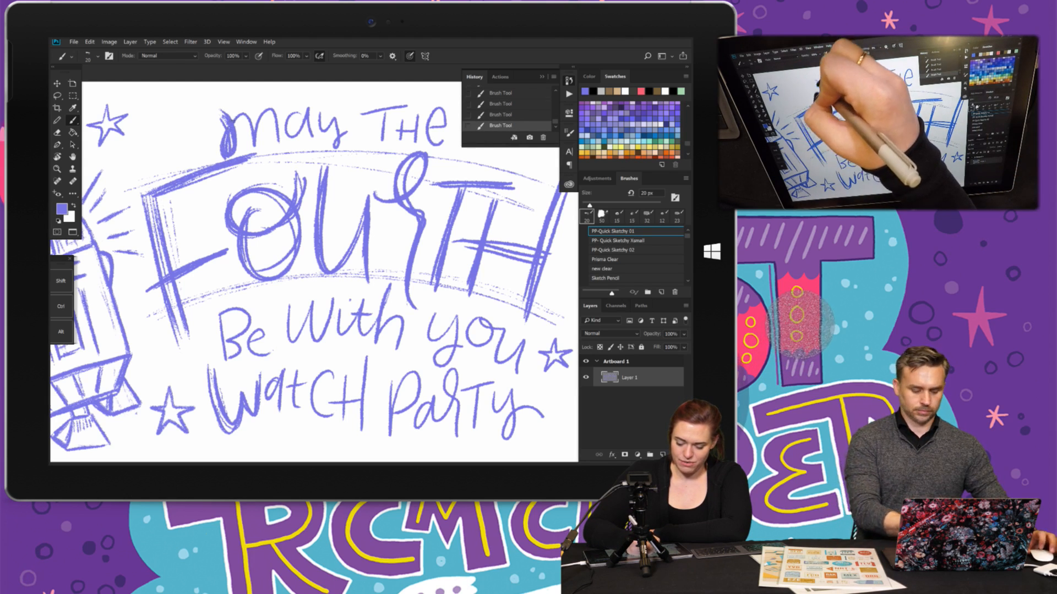
pyautogui.moveTo(240, 117); pyautogui.dragTo(254, 148)
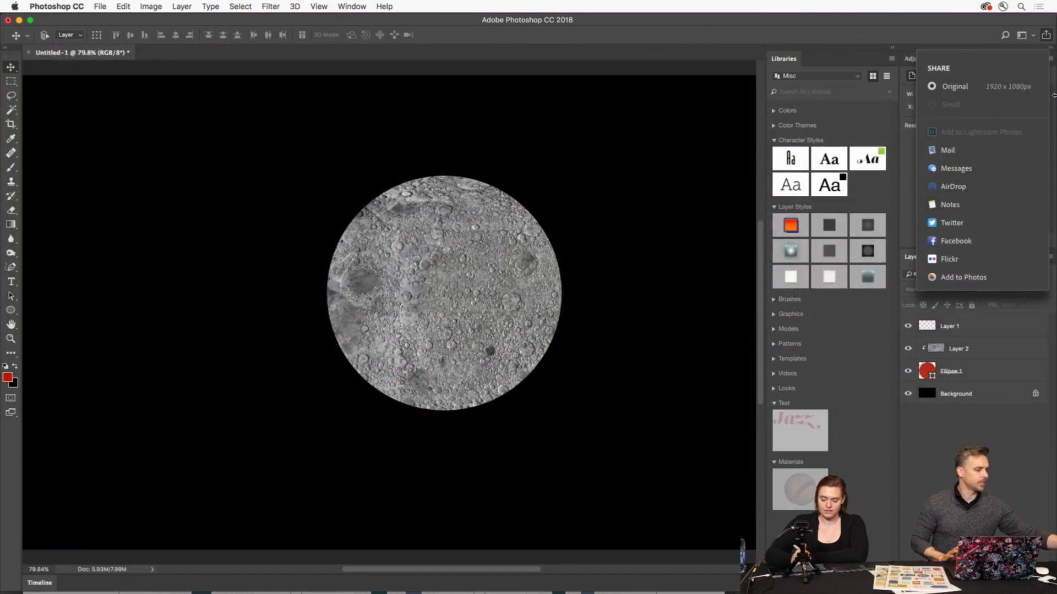
# - Open the document's share options and look through the available sharing destinations
pyautogui.click(848, 27)
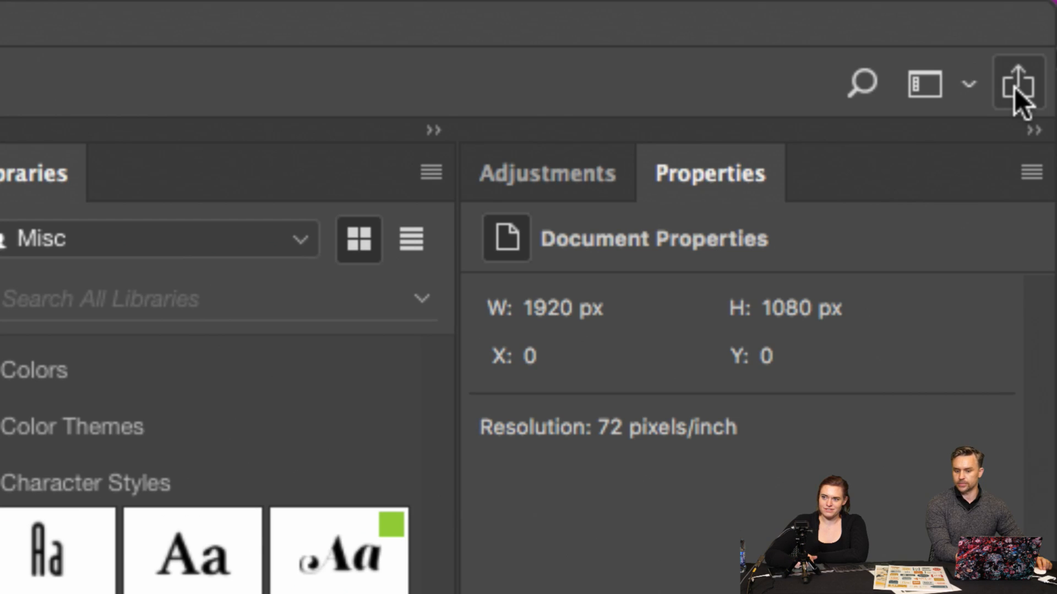
pyautogui.click(1016, 86)
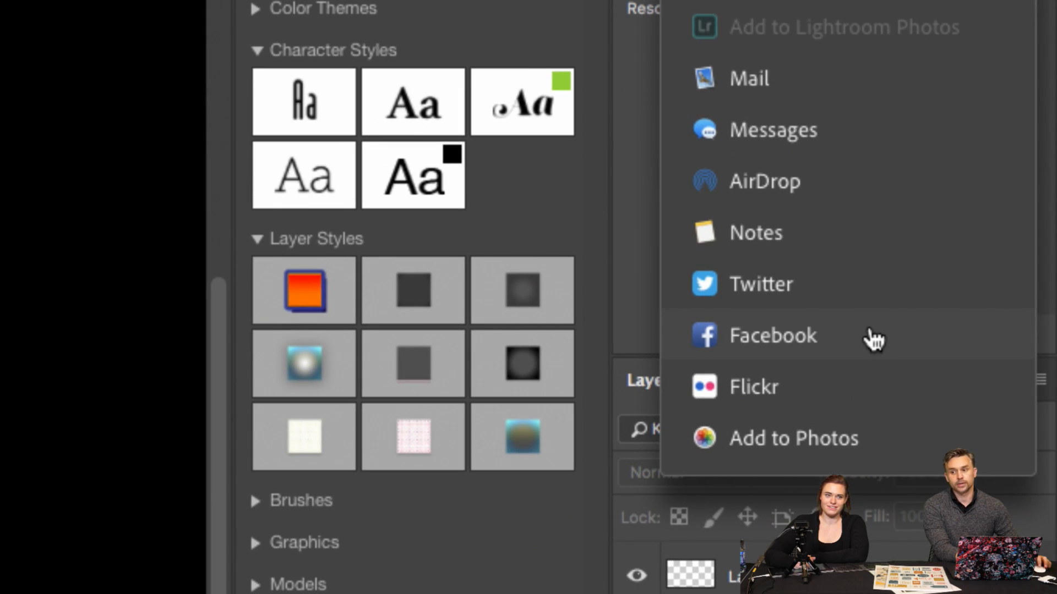
pyautogui.click(858, 297)
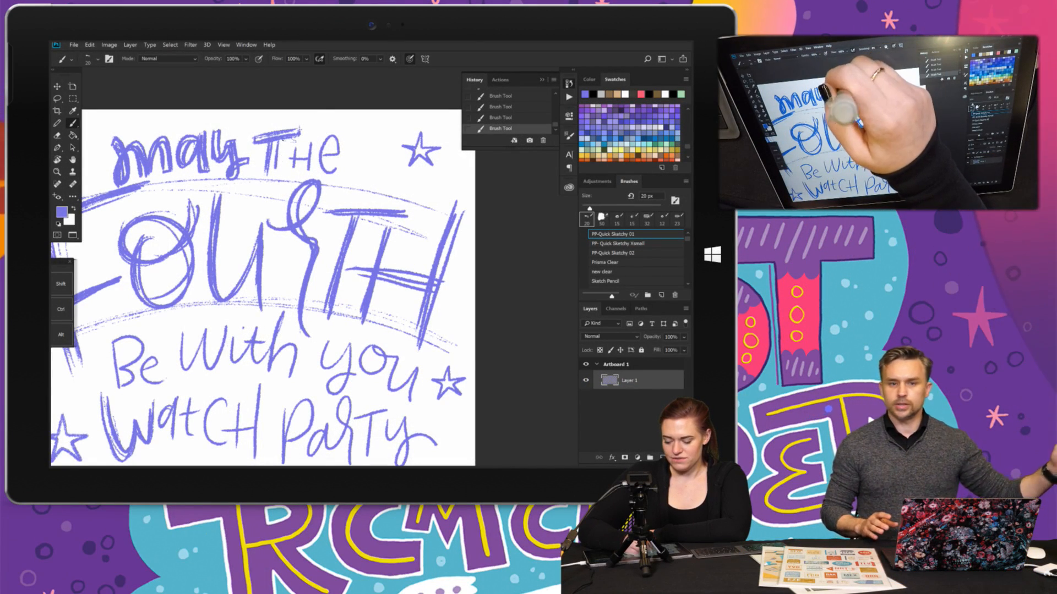
# - Thicken the letters of the word "THE" in the upper line of the sketched lettering
pyautogui.moveTo(264, 157); pyautogui.dragTo(263, 170)
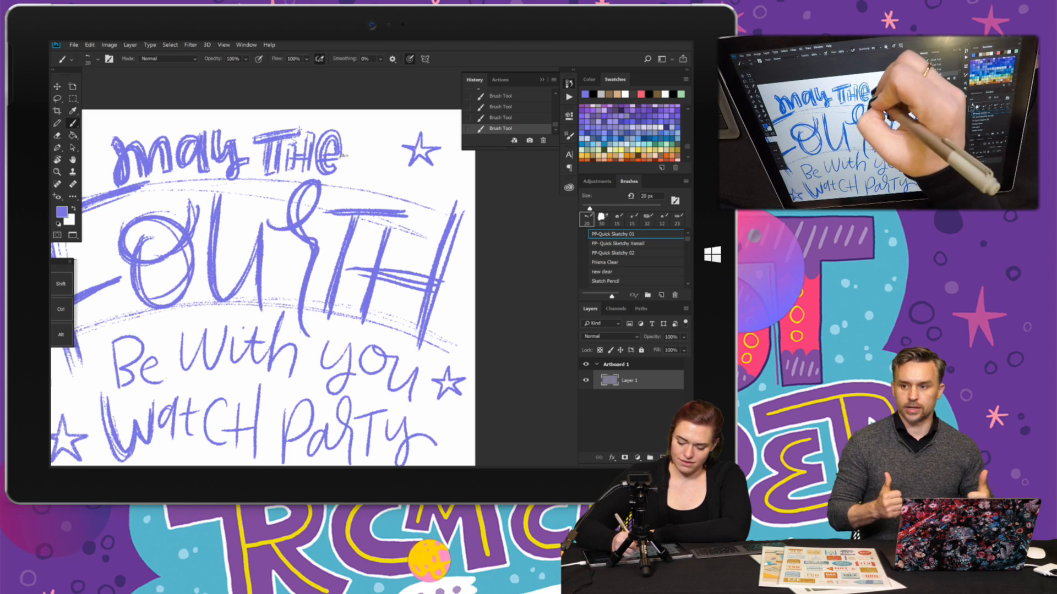
pyautogui.scroll(-5, 345, 156)
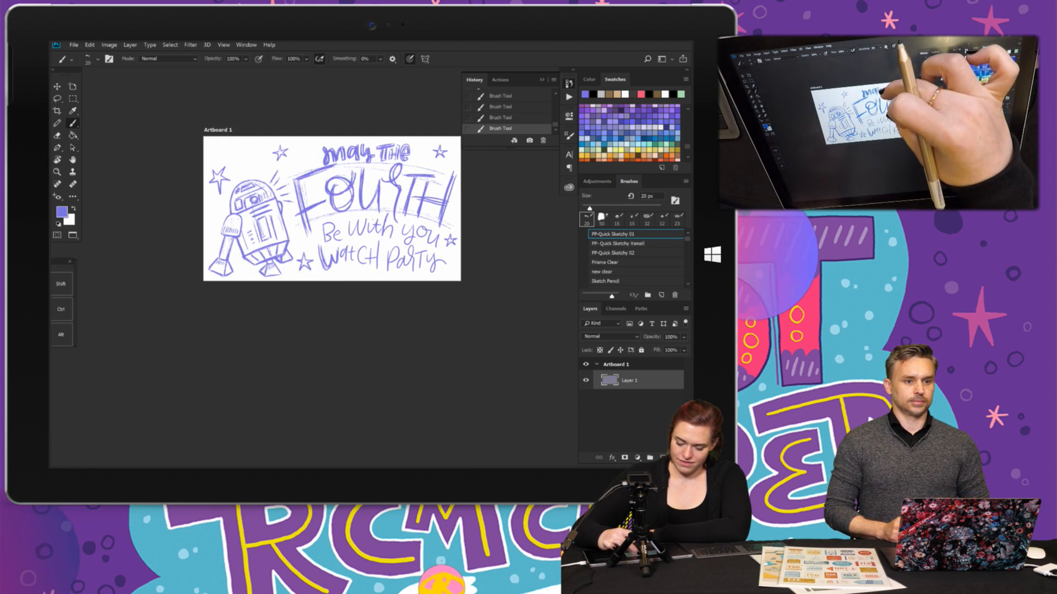
pyautogui.scroll(5, 331, 209)
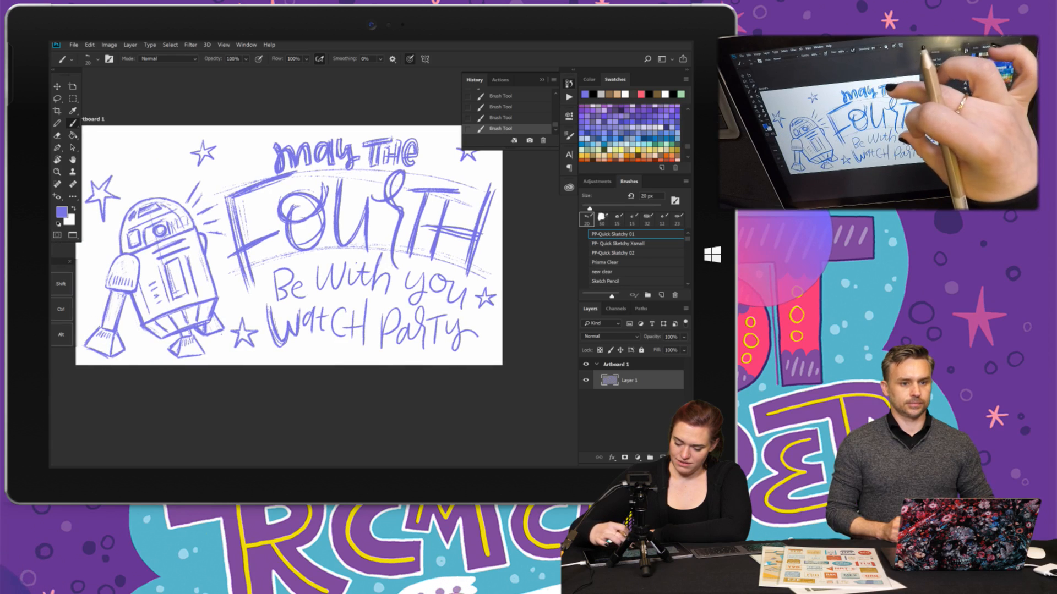
pyautogui.scroll(2, 289, 245)
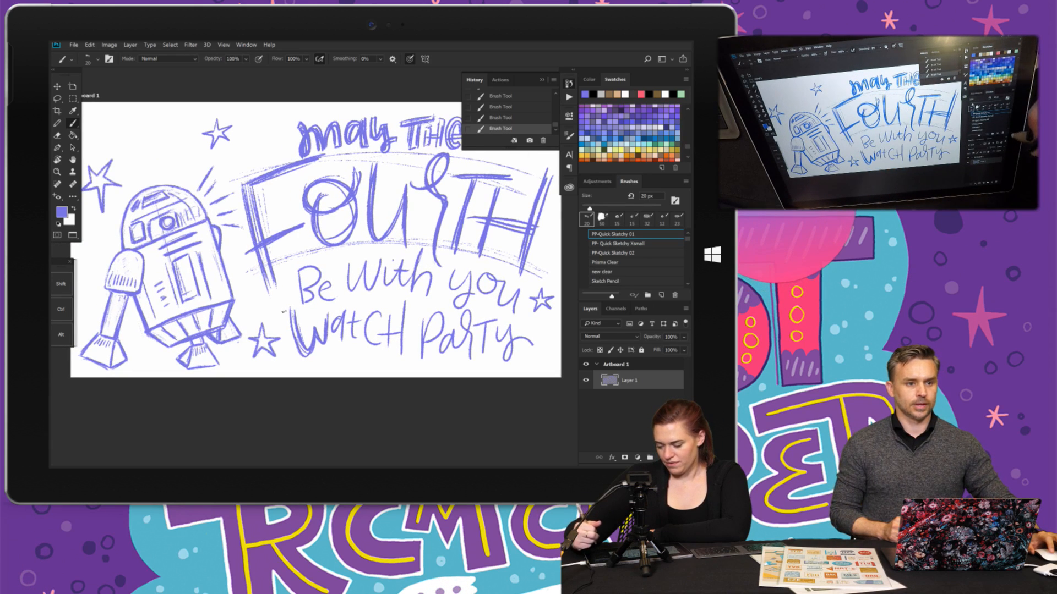
# - Pick a dark purple swatch and outline both sides and the foot of the F's vertical stem in "FOURTH"
pyautogui.click(626, 109)
pyautogui.scroll(3, 314, 220)
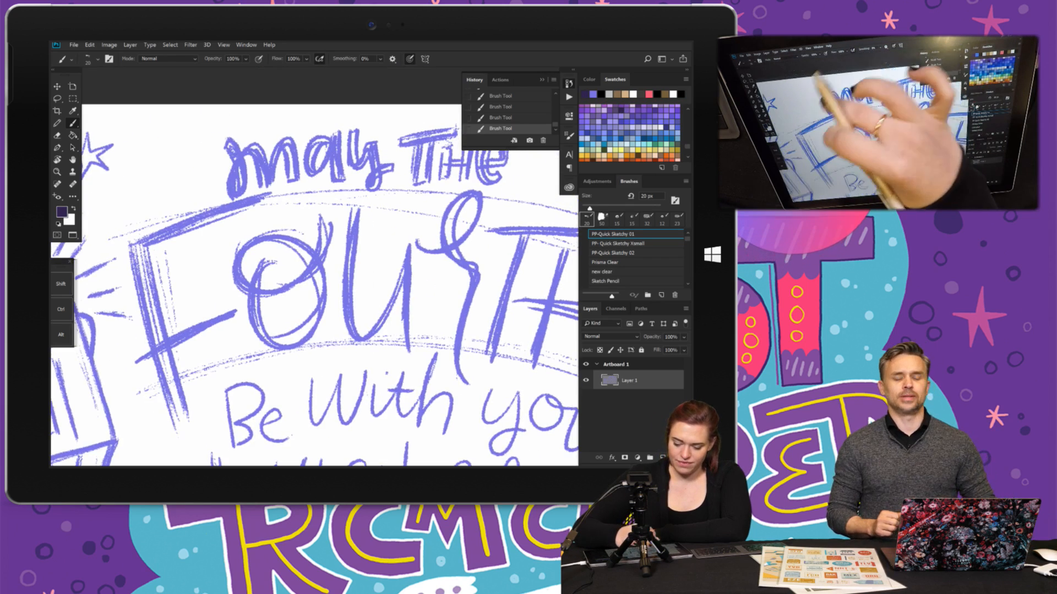
pyautogui.scroll(-1, 314, 267)
pyautogui.hscroll(-1, 314, 267)
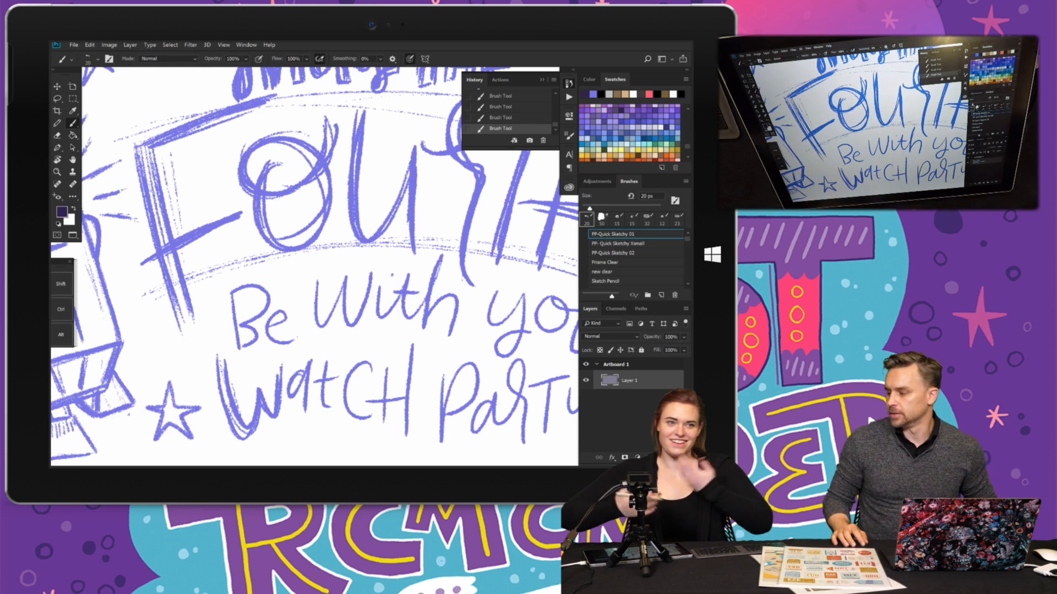
pyautogui.moveTo(136, 156); pyautogui.dragTo(182, 329)
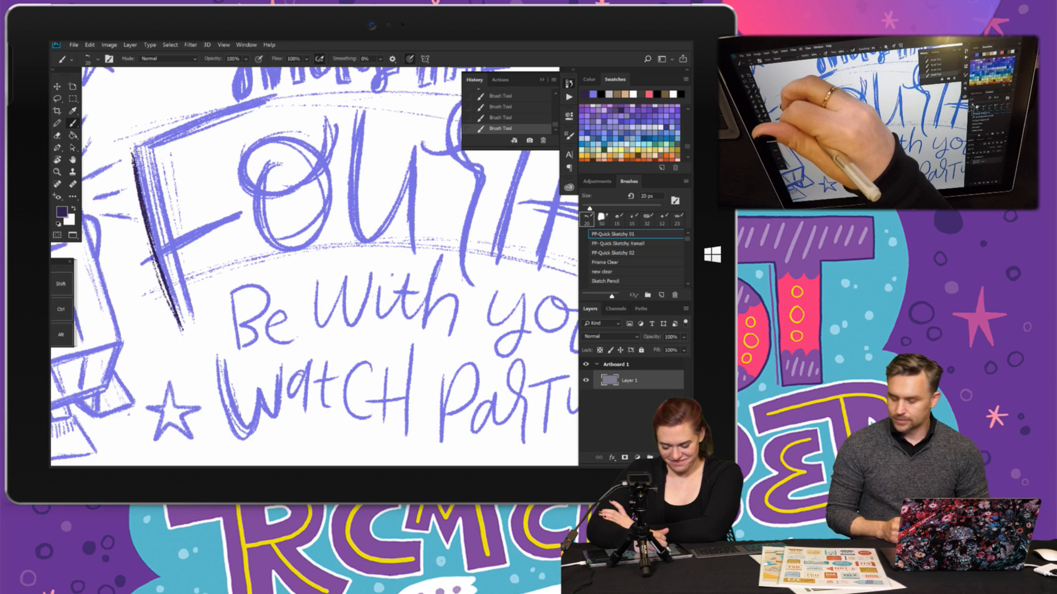
pyautogui.moveTo(168, 151); pyautogui.dragTo(208, 307)
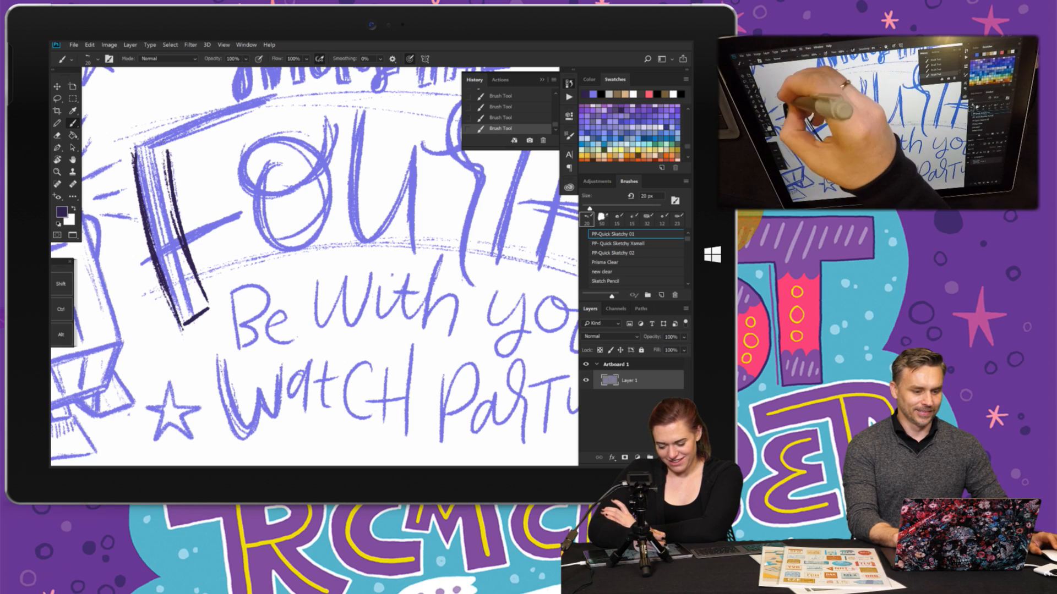
# - Outline the upper arm and the crossbar of the F in dark purple
pyautogui.moveTo(138, 146); pyautogui.dragTo(248, 108)
pyautogui.moveTo(160, 158); pyautogui.dragTo(256, 117)
pyautogui.moveTo(200, 144); pyautogui.dragTo(267, 116)
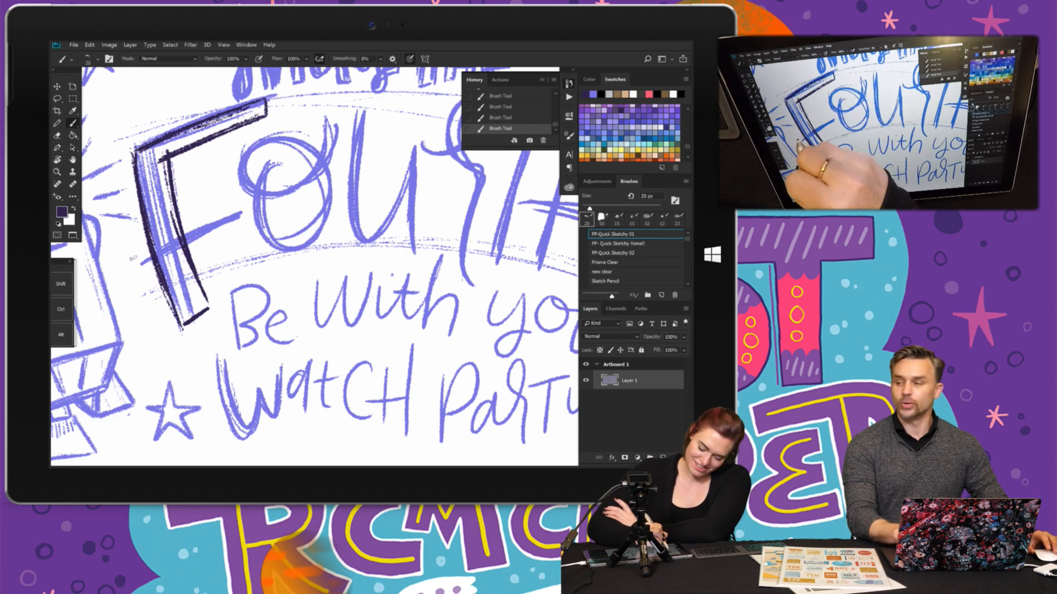
pyautogui.moveTo(133, 259); pyautogui.dragTo(228, 208)
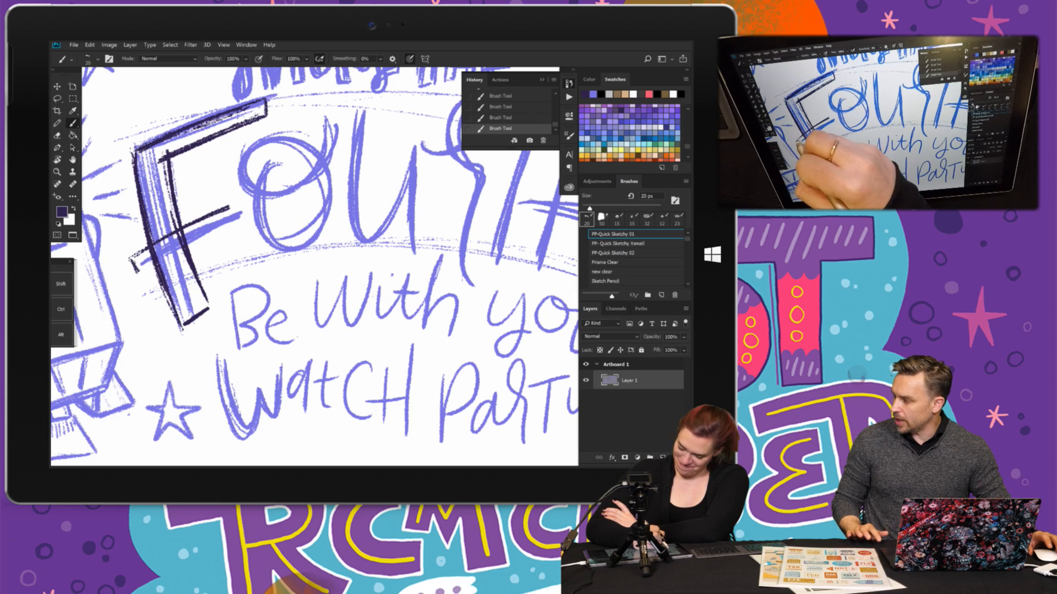
pyautogui.moveTo(137, 271); pyautogui.dragTo(236, 219)
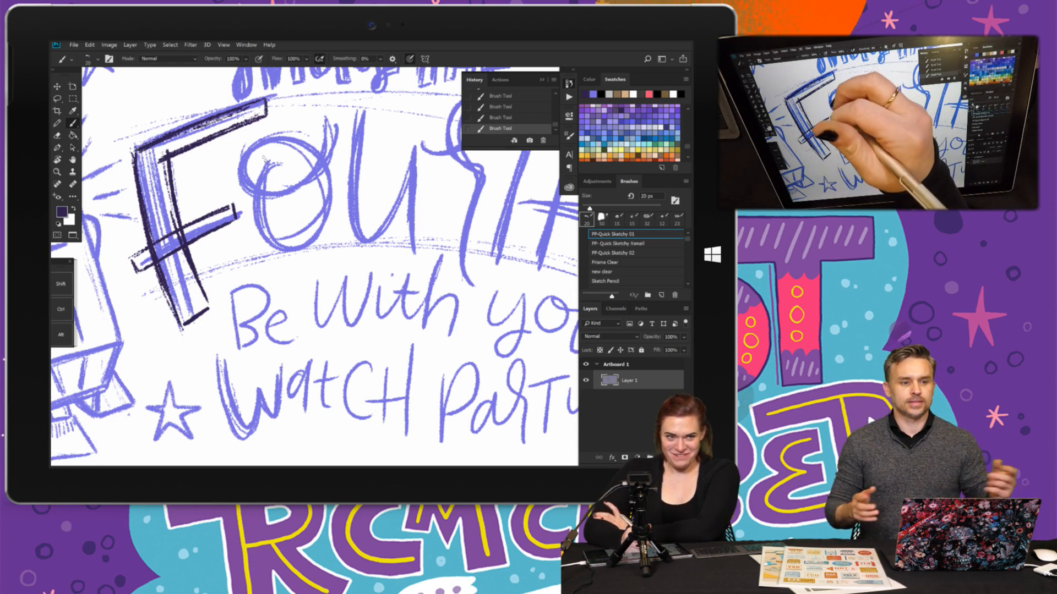
# - Outline the looped O and the U of "FOURTH" in dark purple, following their thickened strokes
pyautogui.moveTo(270, 159); pyautogui.dragTo(300, 175)
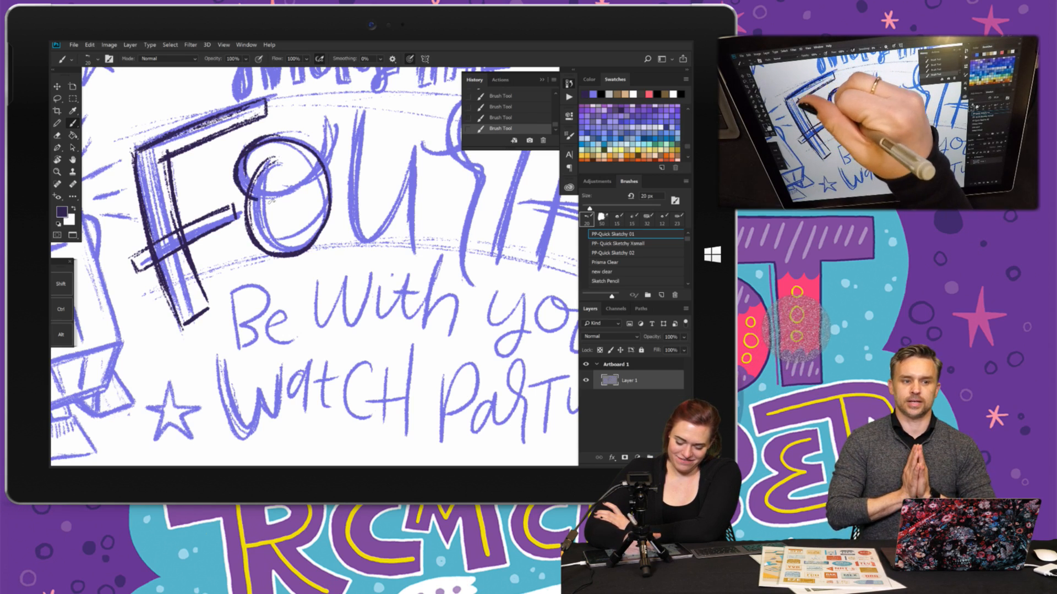
pyautogui.moveTo(254, 193)
pyautogui.mouseDown()
pyautogui.moveTo(311, 188)
pyautogui.moveTo(332, 126)
pyautogui.moveTo(297, 178)
pyautogui.moveTo(315, 217)
pyautogui.moveTo(282, 215)
pyautogui.moveTo(289, 194)
pyautogui.mouseUp()
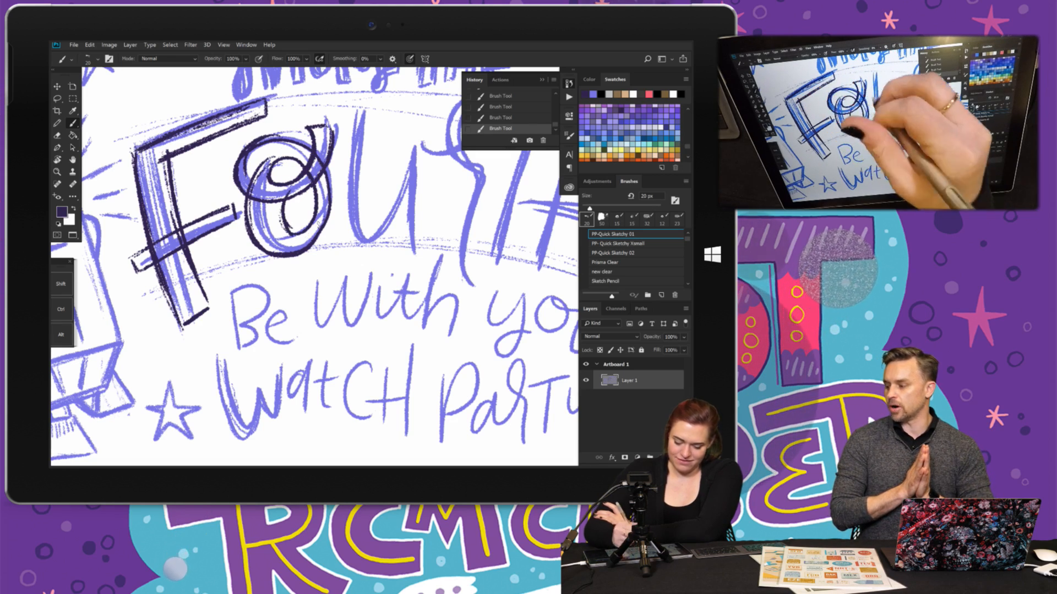
pyautogui.hscroll(1, 313, 264)
pyautogui.hscroll(2, 313, 264)
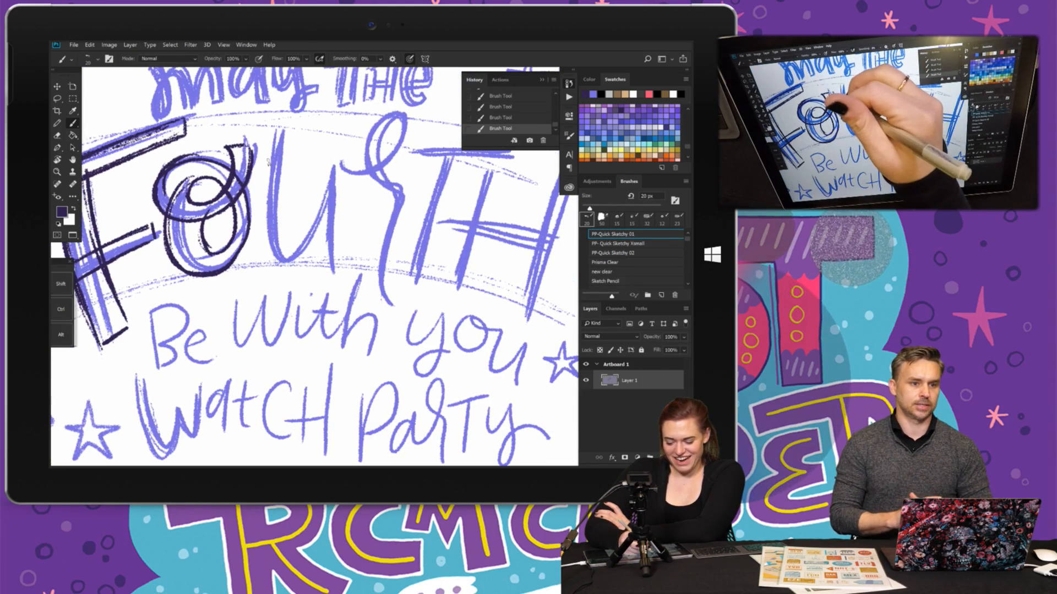
pyautogui.moveTo(268, 129); pyautogui.dragTo(262, 232)
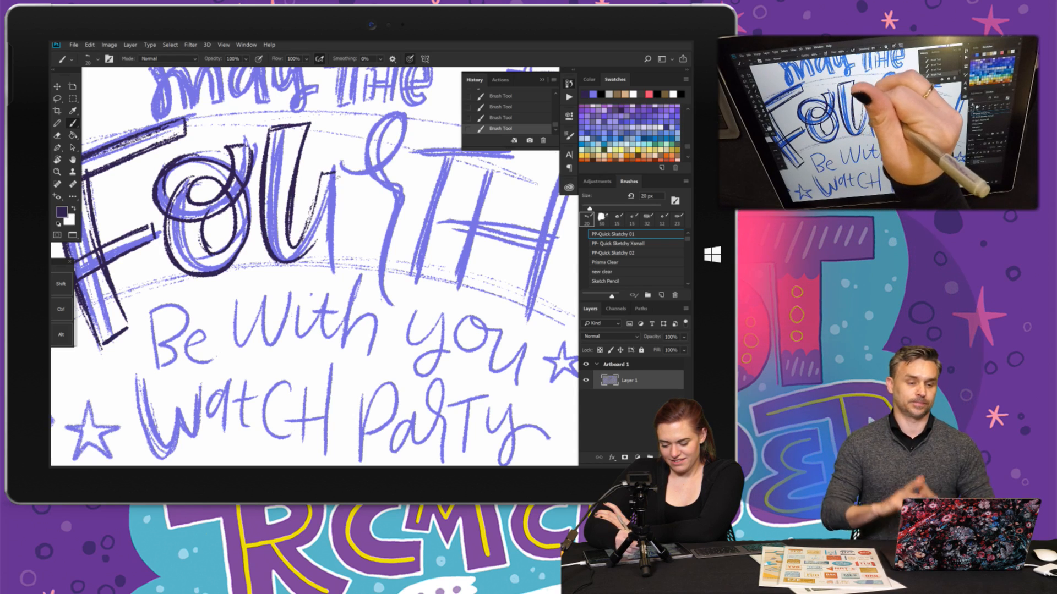
pyautogui.moveTo(334, 171); pyautogui.dragTo(338, 256)
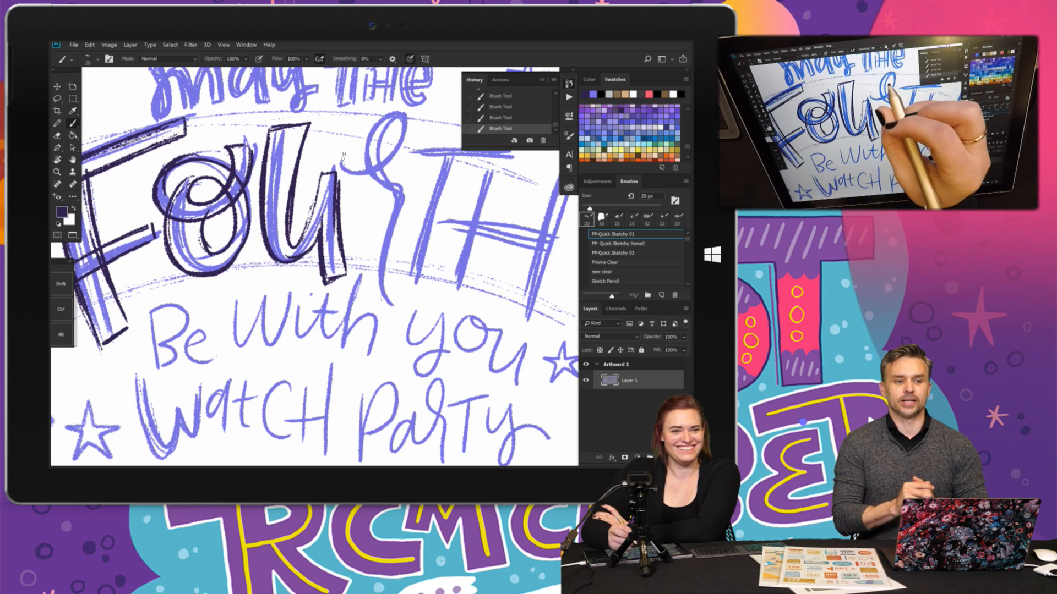
pyautogui.moveTo(343, 157); pyautogui.dragTo(276, 170)
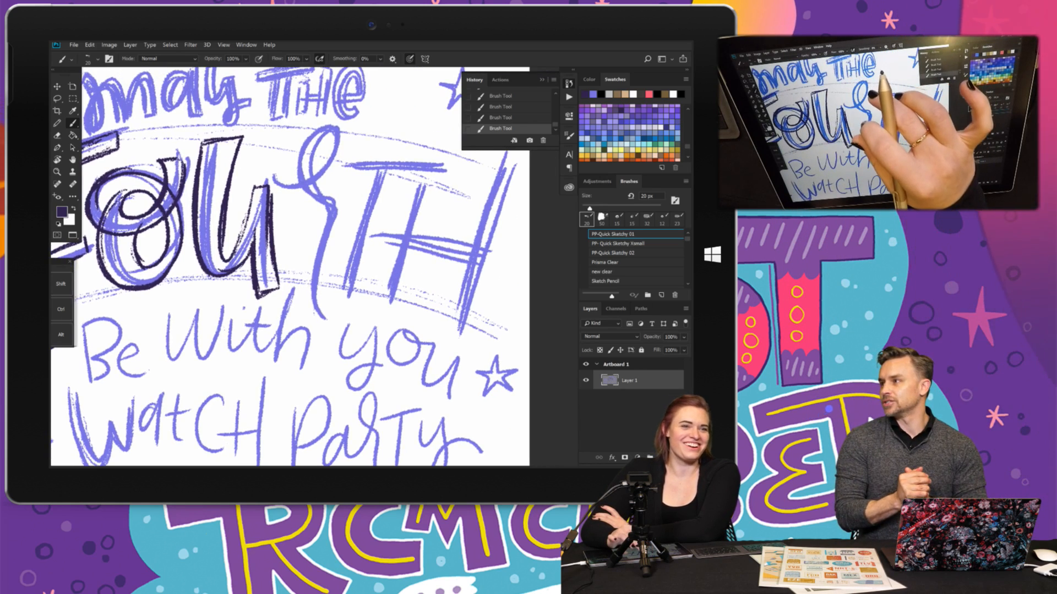
# - Outline the looped R and the T of "FOURTH" in dark purple, including the R's foot and the T's top bar and stem
pyautogui.moveTo(352, 159); pyautogui.dragTo(327, 163)
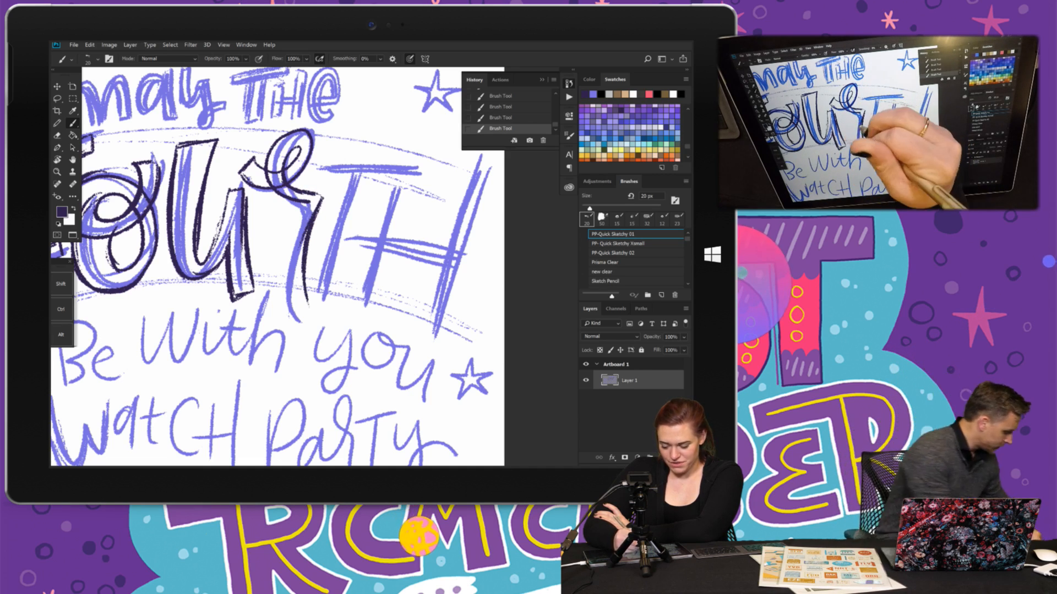
pyautogui.moveTo(321, 308)
pyautogui.mouseDown()
pyautogui.moveTo(293, 321)
pyautogui.moveTo(279, 275)
pyautogui.mouseUp()
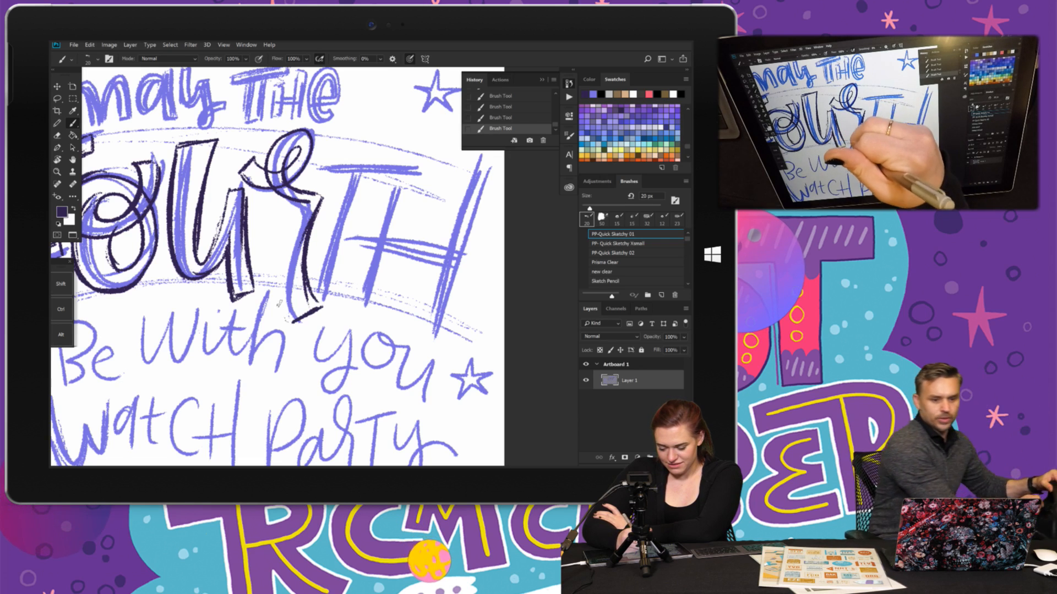
pyautogui.moveTo(306, 205); pyautogui.dragTo(275, 281)
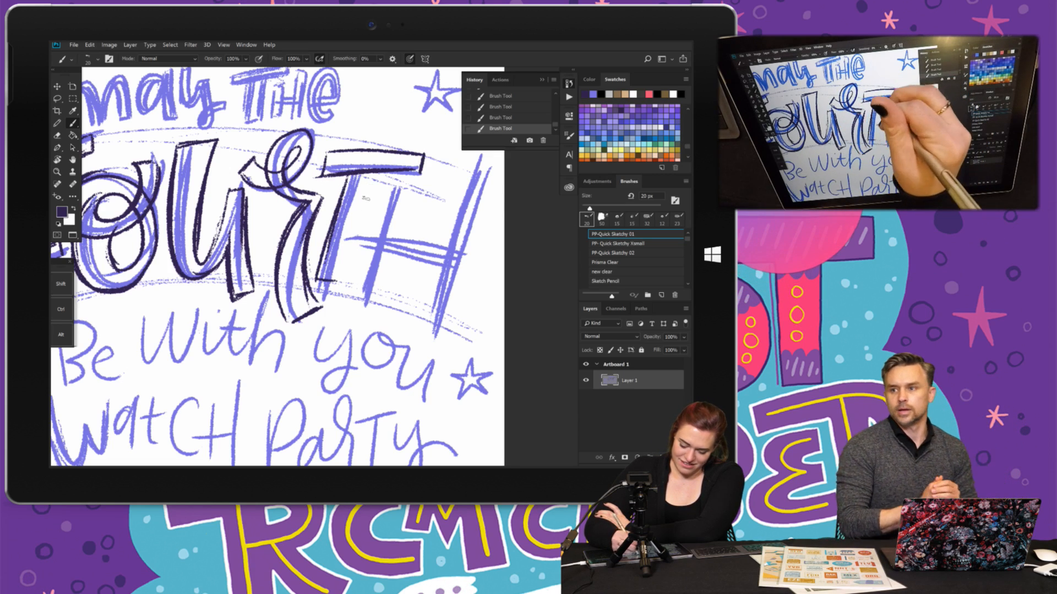
pyautogui.moveTo(378, 215); pyautogui.dragTo(356, 293)
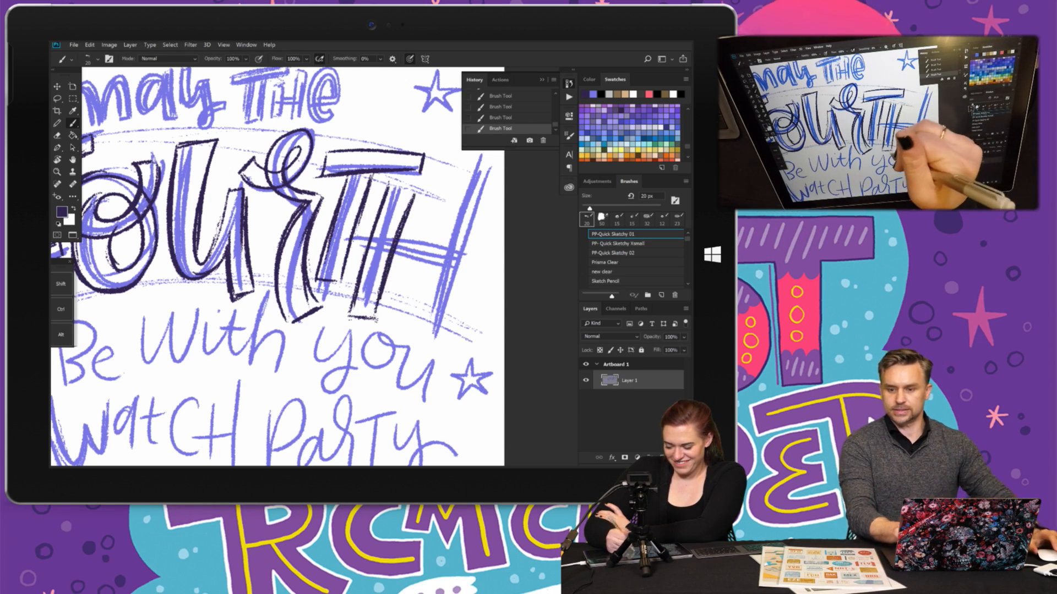
pyautogui.moveTo(388, 182)
pyautogui.mouseDown()
pyautogui.moveTo(418, 186)
pyautogui.moveTo(377, 315)
pyautogui.mouseUp()
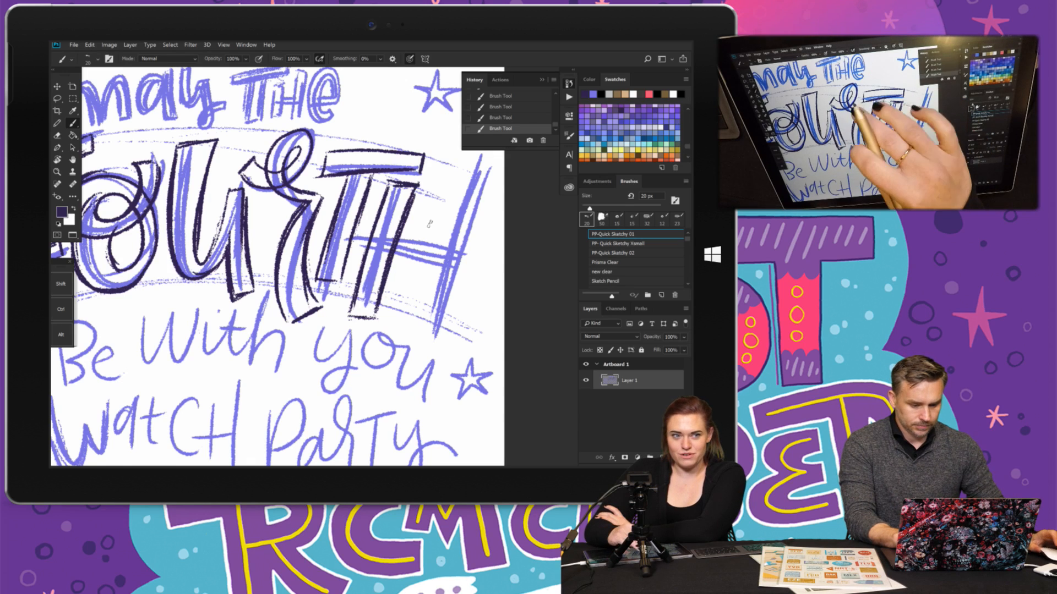
# - Outline both stems and the crossbar of the H in "FOURTH" in dark purple
pyautogui.moveTo(341, 247); pyautogui.dragTo(227, 248)
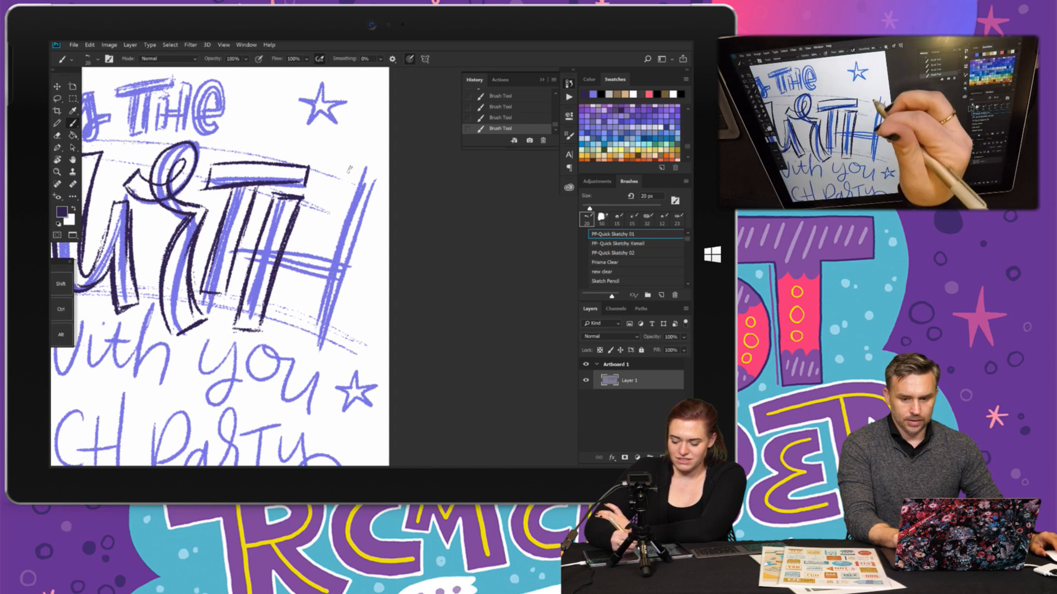
pyautogui.moveTo(351, 164)
pyautogui.mouseDown()
pyautogui.moveTo(301, 310)
pyautogui.moveTo(318, 345)
pyautogui.mouseUp()
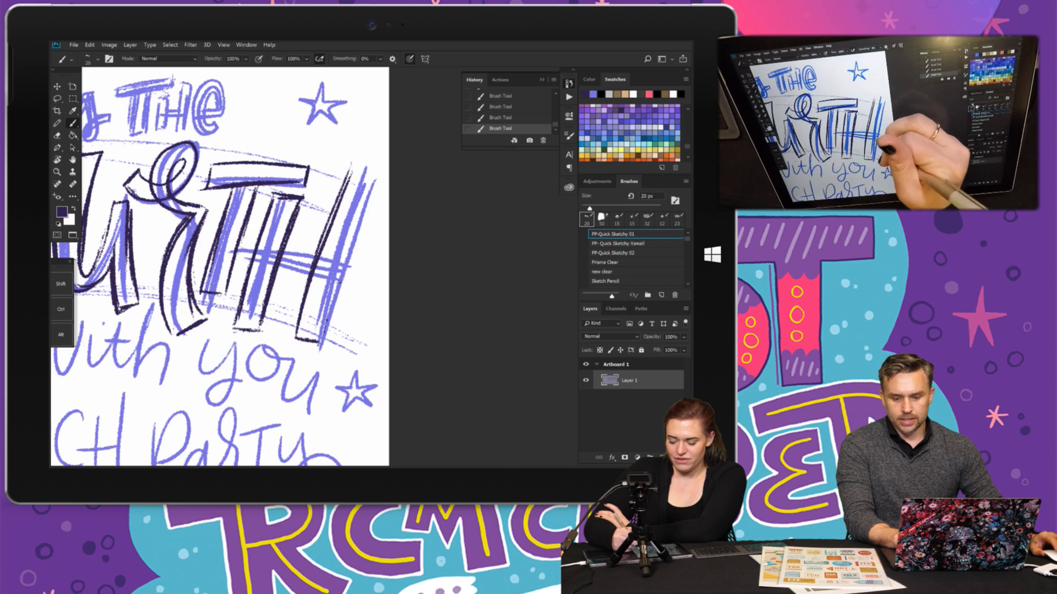
pyautogui.moveTo(353, 242); pyautogui.dragTo(320, 339)
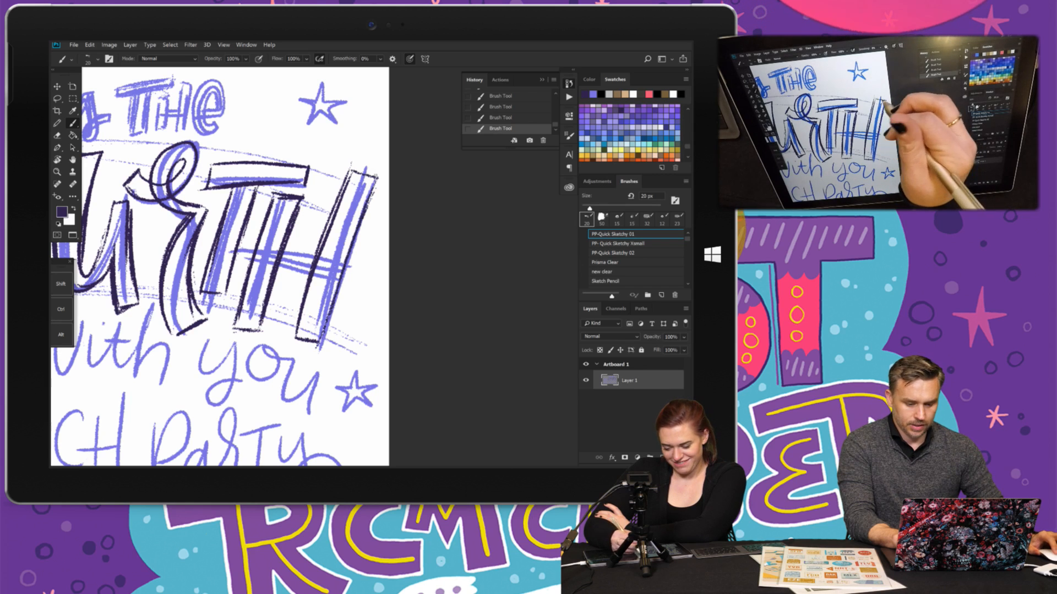
pyautogui.moveTo(357, 171); pyautogui.dragTo(384, 178)
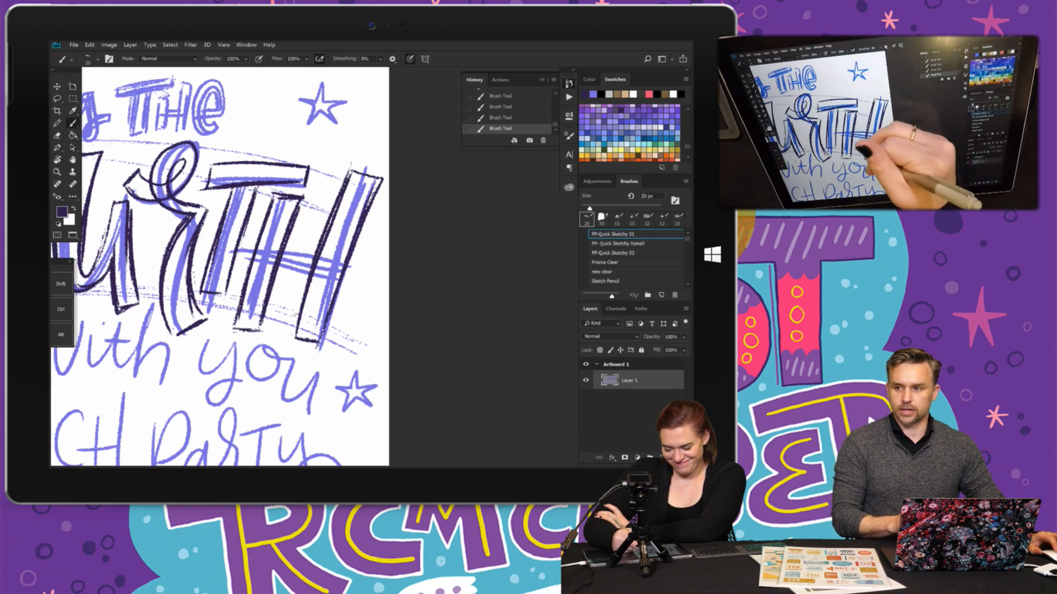
pyautogui.moveTo(312, 260); pyautogui.dragTo(294, 331)
pyautogui.moveTo(247, 254)
pyautogui.mouseDown()
pyautogui.moveTo(315, 242)
pyautogui.moveTo(238, 266)
pyautogui.moveTo(308, 269)
pyautogui.moveTo(341, 233)
pyautogui.moveTo(365, 227)
pyautogui.mouseUp()
pyautogui.scroll(-5, 341, 234)
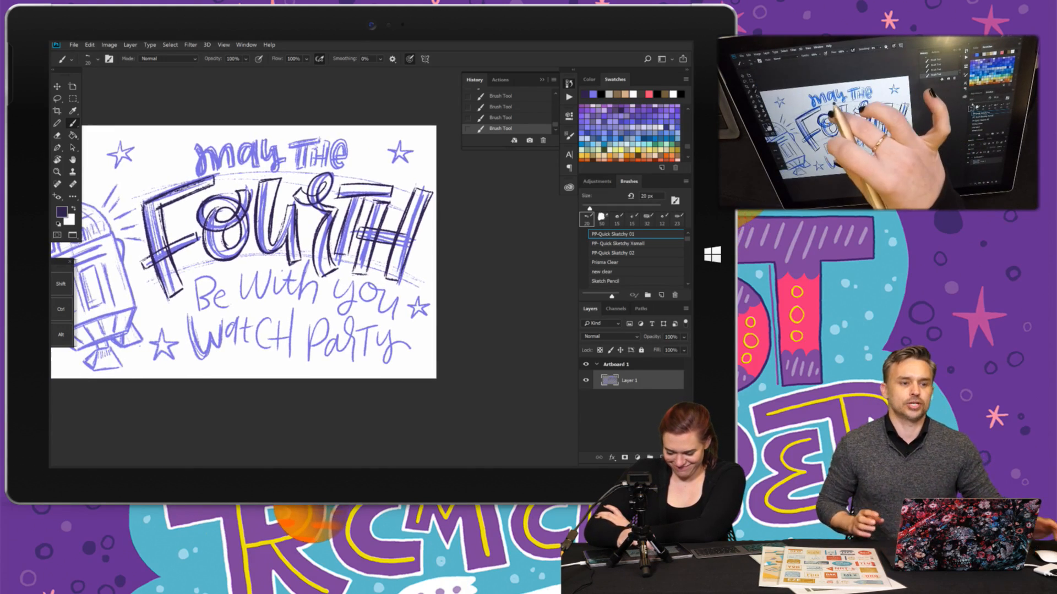
# - Outline the word "Be" below "FOURTH" in dark purple, thickening the stem of the B and the curve of the e
pyautogui.scroll(3, 231, 264)
pyautogui.scroll(5, 248, 333)
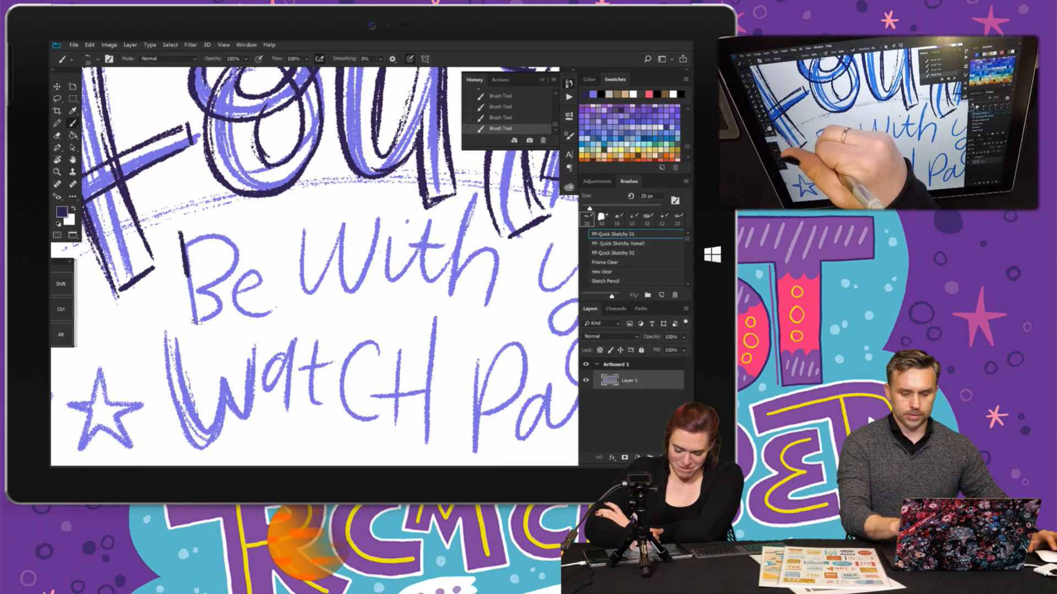
pyautogui.moveTo(181, 232)
pyautogui.mouseDown()
pyautogui.moveTo(225, 218)
pyautogui.moveTo(243, 260)
pyautogui.moveTo(202, 295)
pyautogui.moveTo(220, 312)
pyautogui.moveTo(198, 322)
pyautogui.mouseUp()
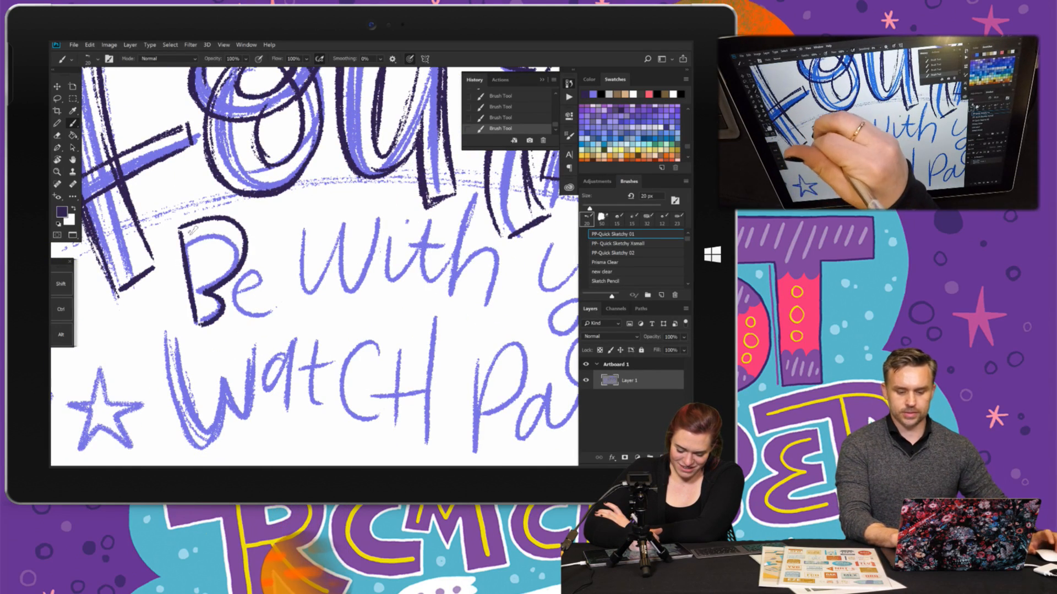
pyautogui.moveTo(197, 234); pyautogui.dragTo(205, 322)
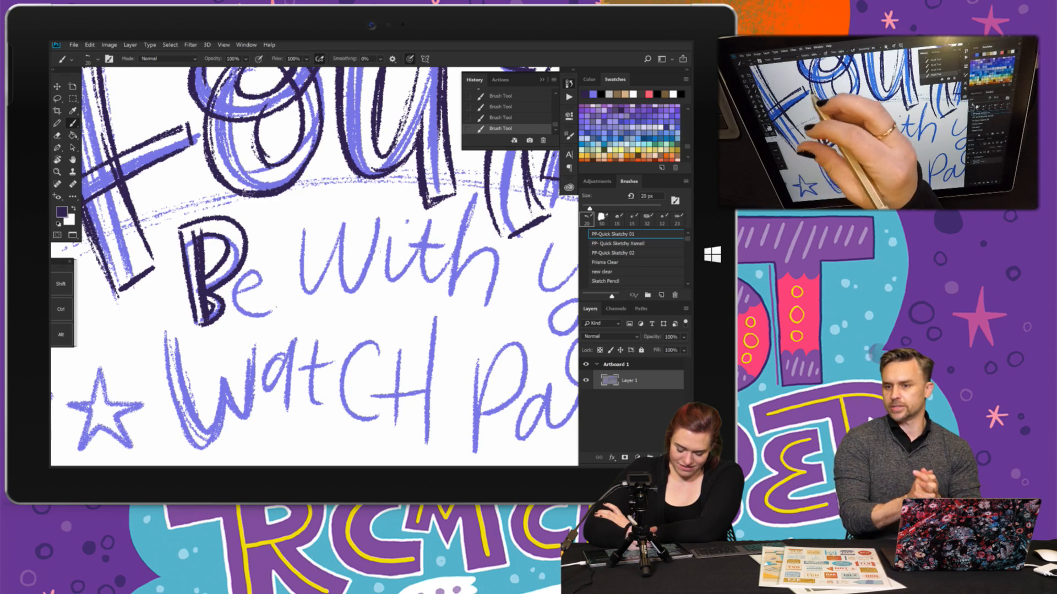
pyautogui.moveTo(232, 300)
pyautogui.mouseDown()
pyautogui.moveTo(281, 290)
pyautogui.moveTo(278, 302)
pyautogui.mouseUp()
pyautogui.moveTo(265, 254); pyautogui.dragTo(242, 311)
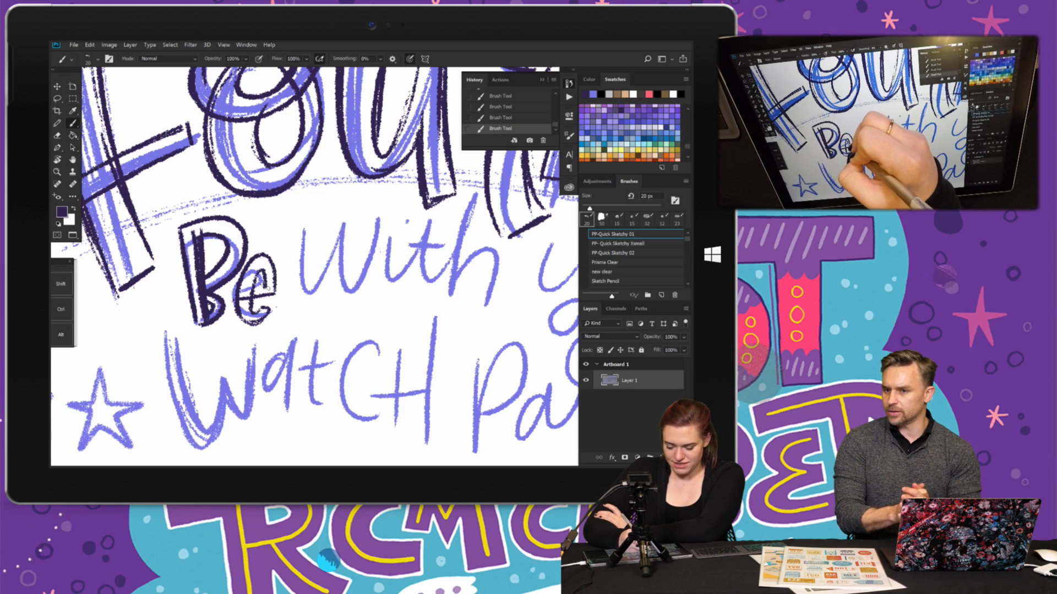
# - Outline the W, i and t of "With" in dark purple and start the stem of the h
pyautogui.moveTo(300, 210); pyautogui.dragTo(298, 293)
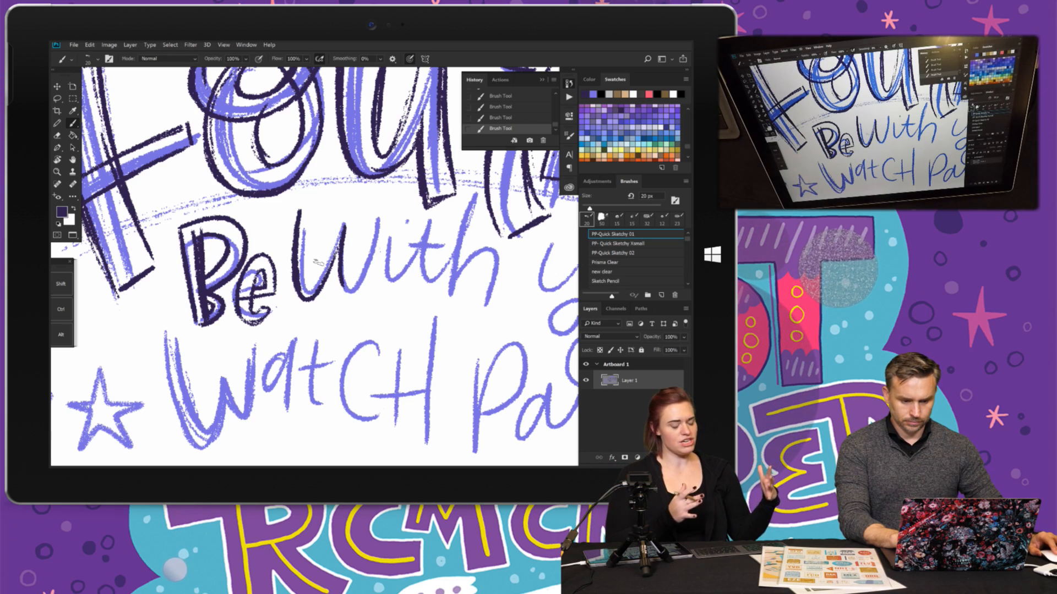
pyautogui.scroll(-5, 318, 263)
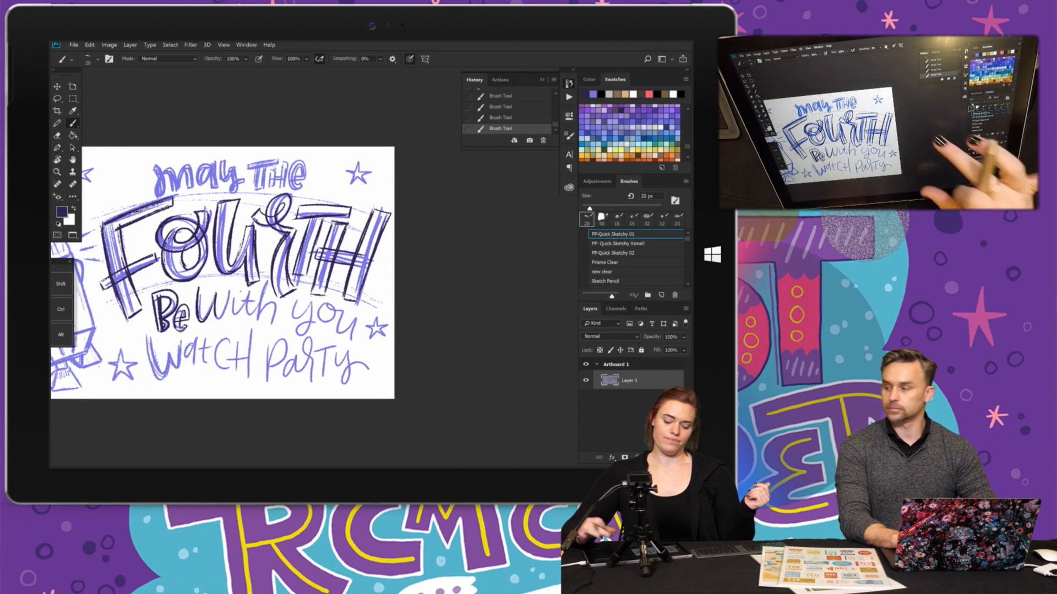
pyautogui.scroll(-3, 248, 273)
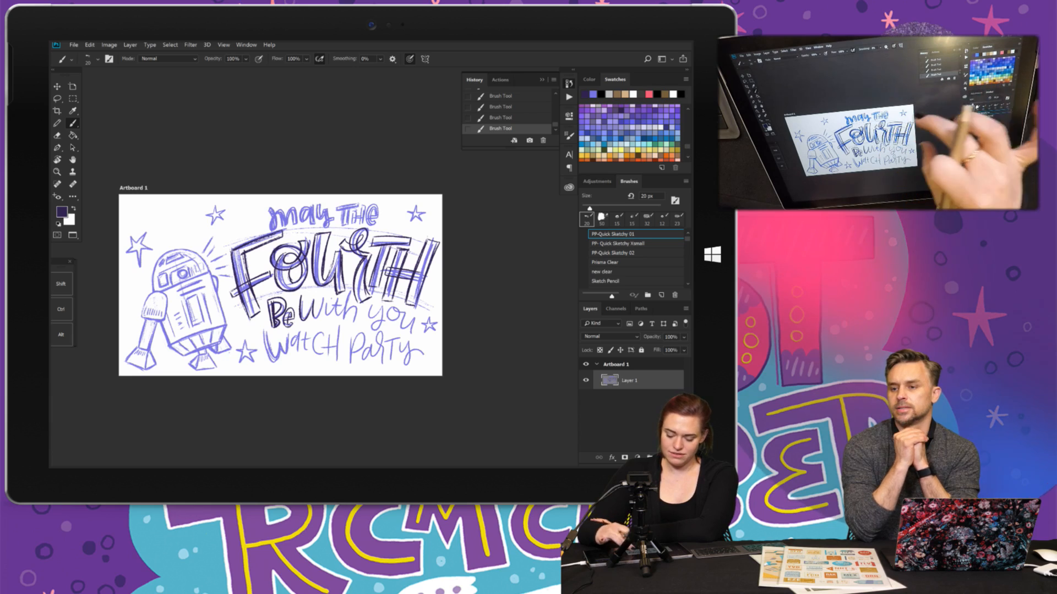
pyautogui.scroll(5, 314, 341)
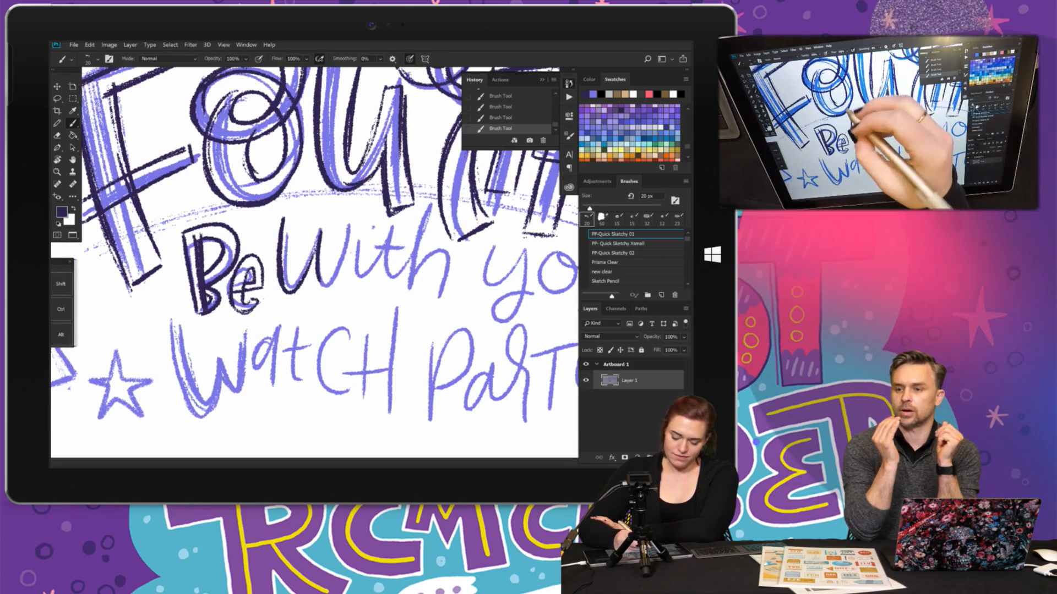
pyautogui.moveTo(283, 220)
pyautogui.mouseDown()
pyautogui.moveTo(299, 215)
pyautogui.moveTo(296, 269)
pyautogui.moveTo(311, 224)
pyautogui.moveTo(326, 216)
pyautogui.moveTo(325, 274)
pyautogui.mouseUp()
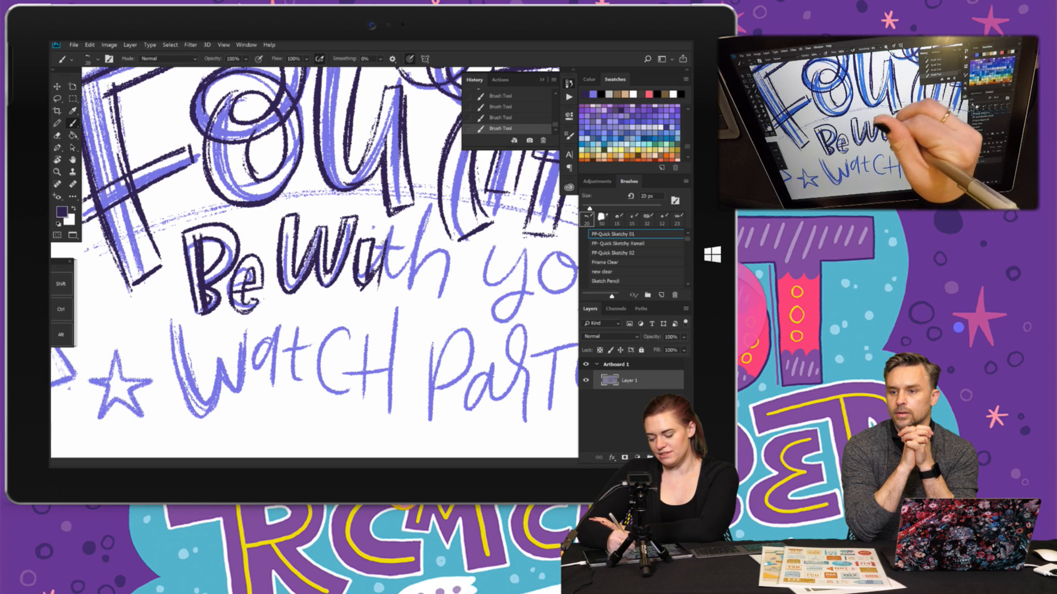
pyautogui.moveTo(392, 292); pyautogui.dragTo(406, 280)
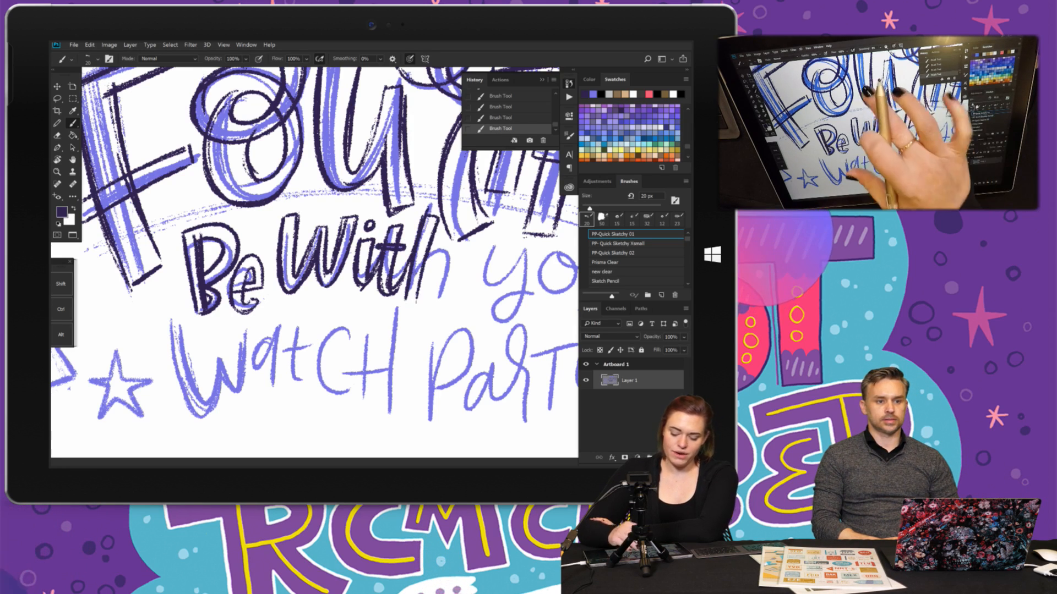
# - Complete the outline of the h in "With" and outline the word "you" in dark purple
pyautogui.scroll(-5, 248, 273)
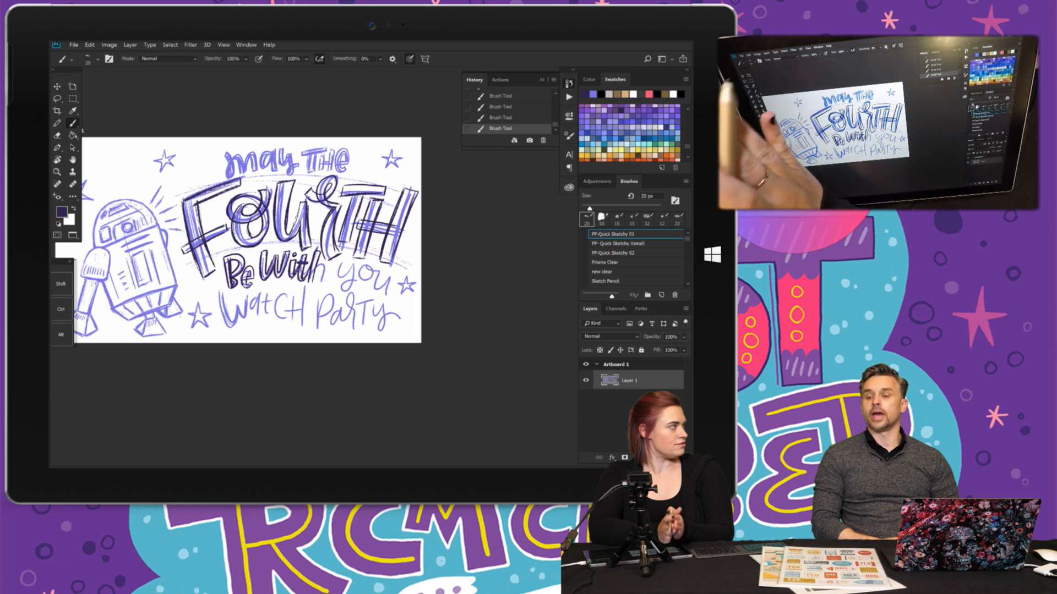
pyautogui.scroll(3, 378, 231)
pyautogui.scroll(-3, 273, 301)
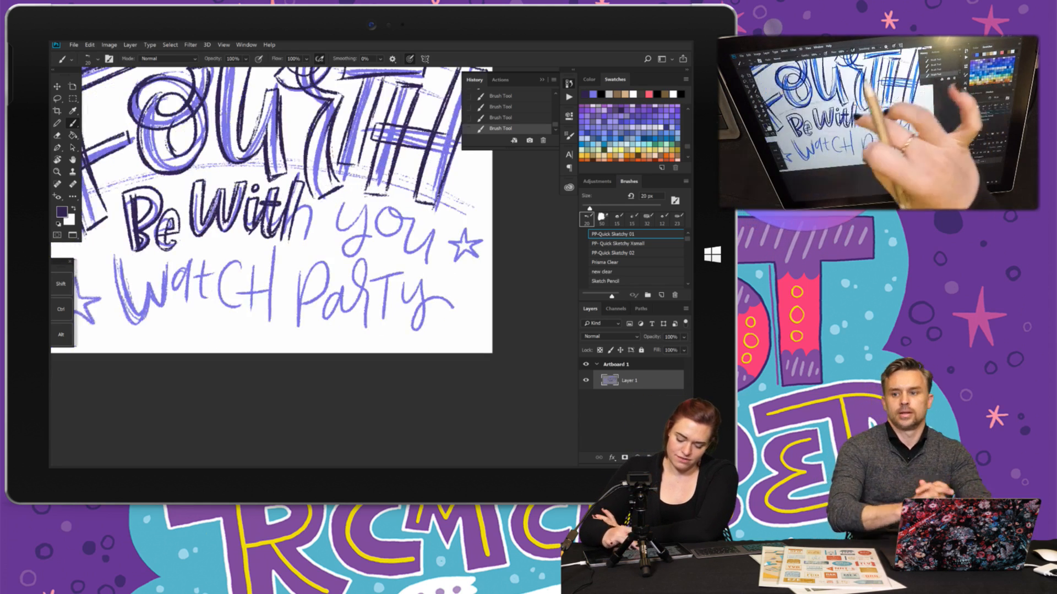
pyautogui.scroll(2, 273, 302)
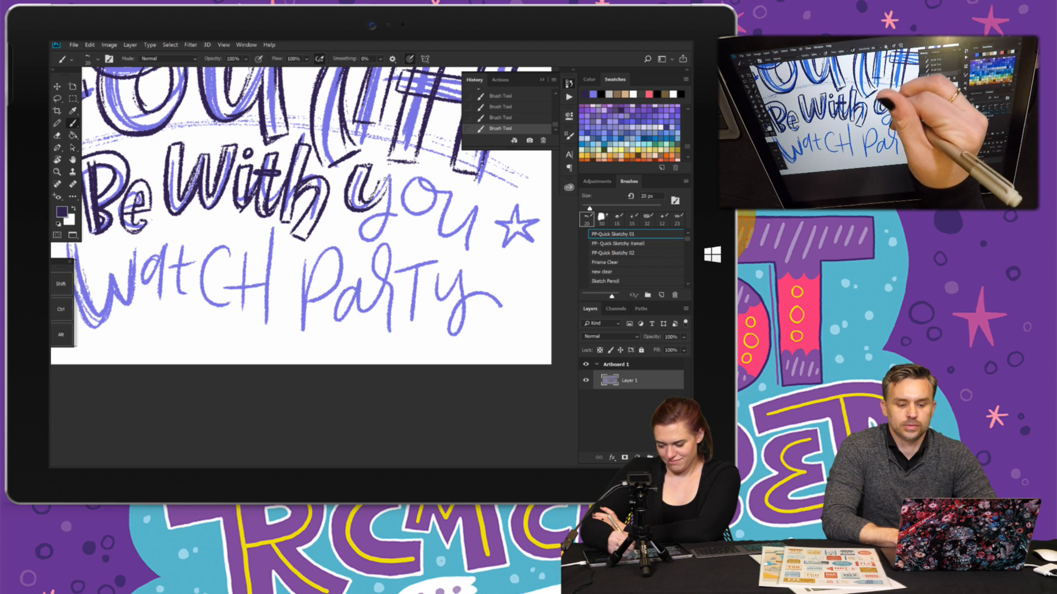
pyautogui.moveTo(383, 212); pyautogui.dragTo(353, 236)
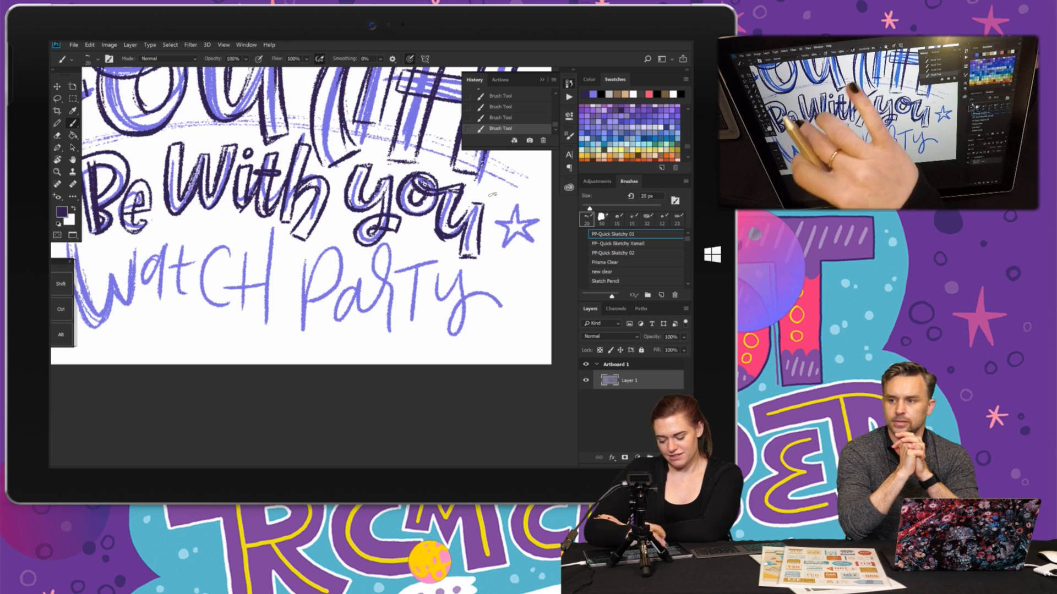
# - Outline the letters of "WATCH" in the bottom line in dark purple, from the W to the stems of the H
pyautogui.moveTo(273, 229); pyautogui.dragTo(396, 179)
pyautogui.moveTo(183, 190)
pyautogui.mouseDown()
pyautogui.moveTo(190, 242)
pyautogui.moveTo(234, 233)
pyautogui.mouseUp()
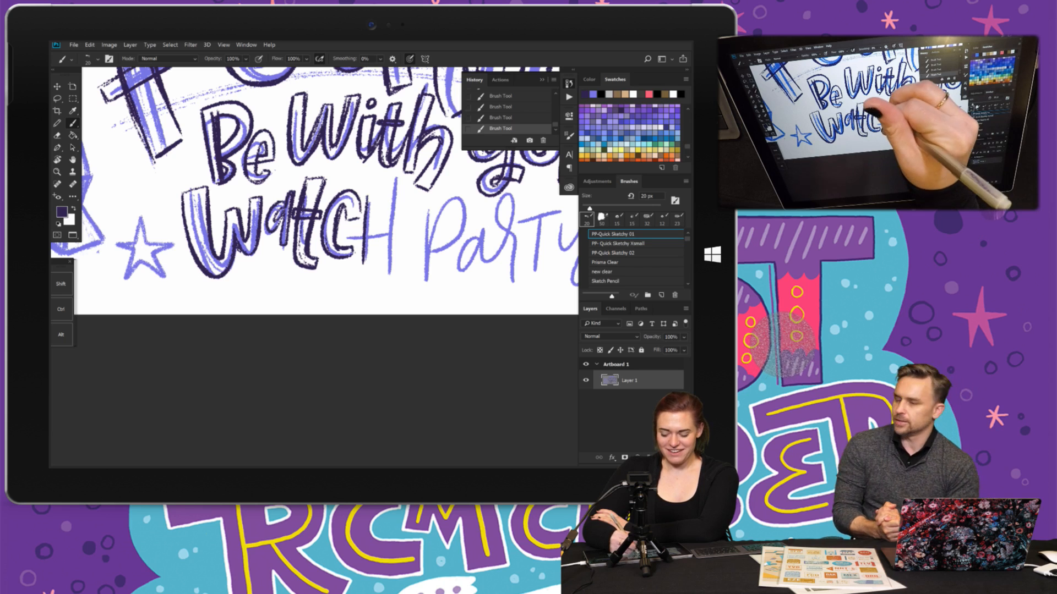
pyautogui.moveTo(365, 194); pyautogui.dragTo(369, 268)
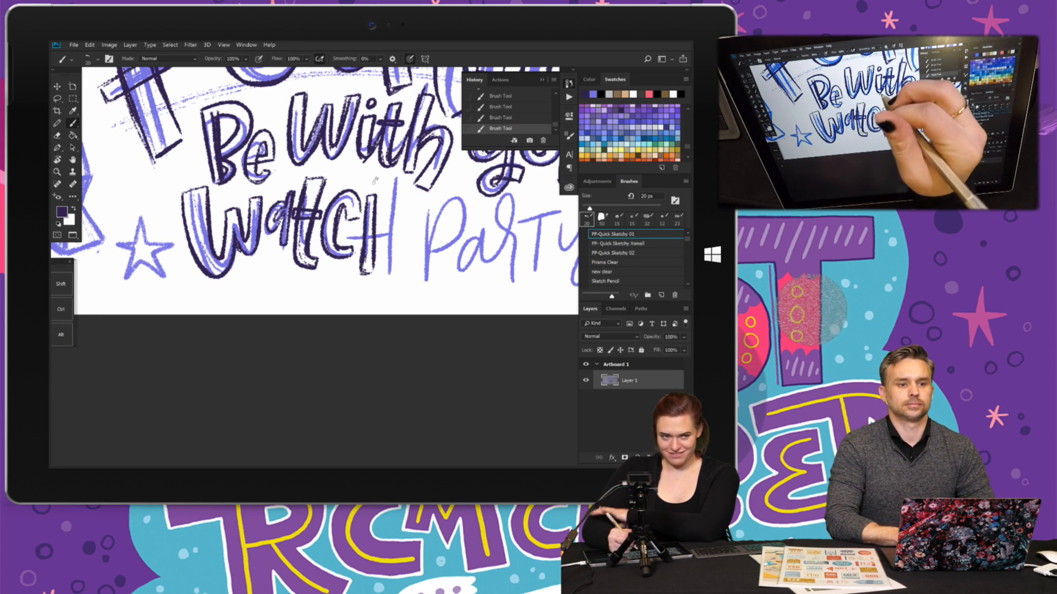
pyautogui.moveTo(389, 193)
pyautogui.mouseDown()
pyautogui.moveTo(388, 278)
pyautogui.moveTo(390, 185)
pyautogui.moveTo(404, 278)
pyautogui.mouseUp()
pyautogui.moveTo(403, 187); pyautogui.dragTo(404, 278)
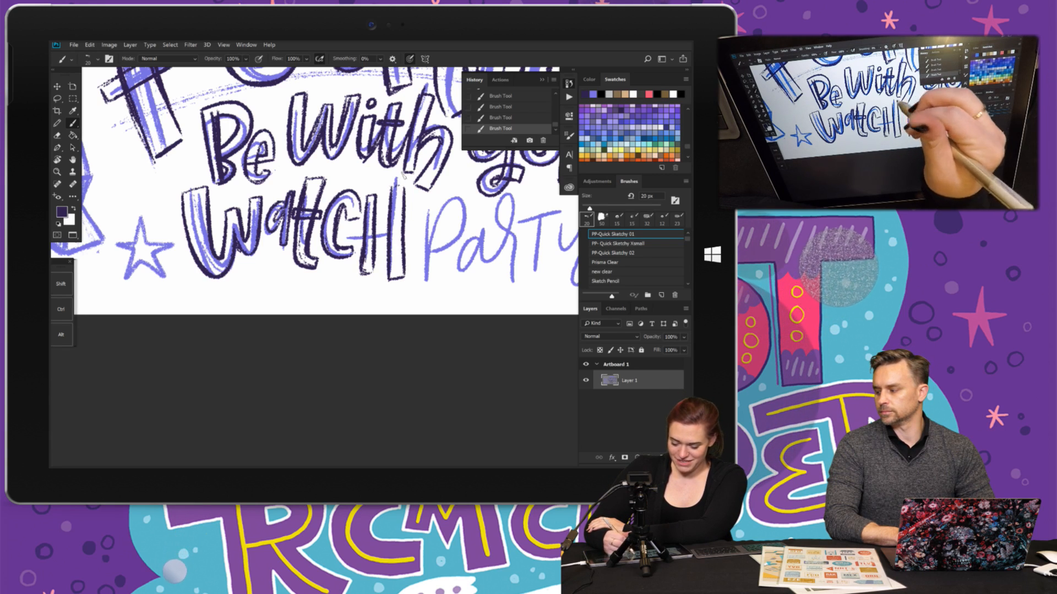
# - Outline the P, a and r of "Party" in dark purple, giving the r a thick slanted foot
pyautogui.moveTo(359, 237)
pyautogui.mouseDown()
pyautogui.moveTo(418, 215)
pyautogui.moveTo(285, 212)
pyautogui.mouseUp()
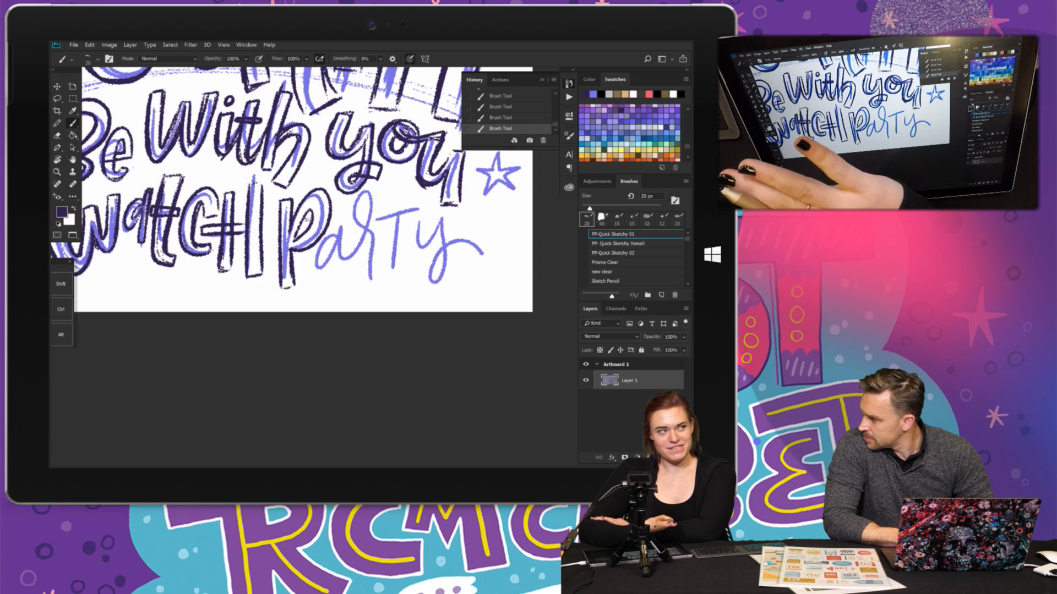
pyautogui.moveTo(332, 239)
pyautogui.mouseDown()
pyautogui.moveTo(313, 264)
pyautogui.moveTo(319, 271)
pyautogui.moveTo(340, 259)
pyautogui.mouseUp()
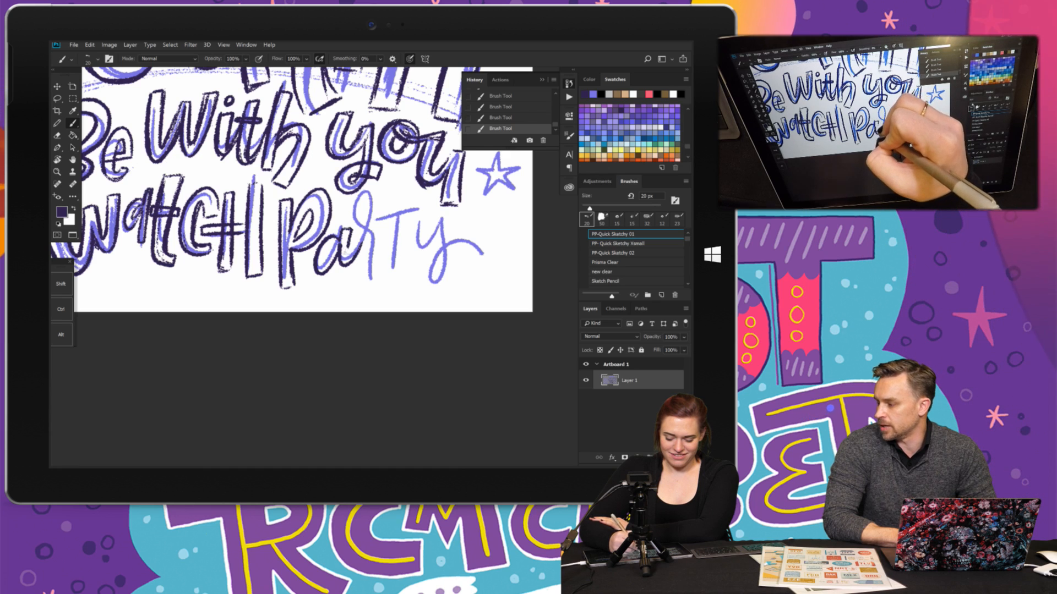
pyautogui.moveTo(346, 257)
pyautogui.mouseDown()
pyautogui.moveTo(361, 209)
pyautogui.moveTo(365, 239)
pyautogui.moveTo(372, 205)
pyautogui.moveTo(364, 279)
pyautogui.mouseUp()
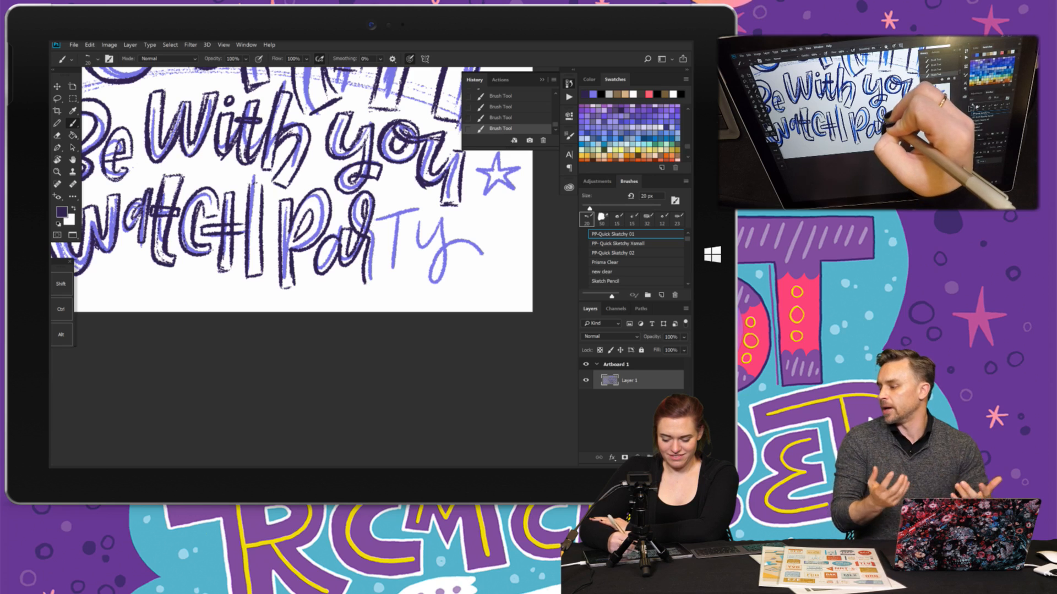
pyautogui.moveTo(377, 212)
pyautogui.mouseDown()
pyautogui.moveTo(381, 282)
pyautogui.moveTo(389, 281)
pyautogui.moveTo(373, 287)
pyautogui.moveTo(390, 282)
pyautogui.mouseUp()
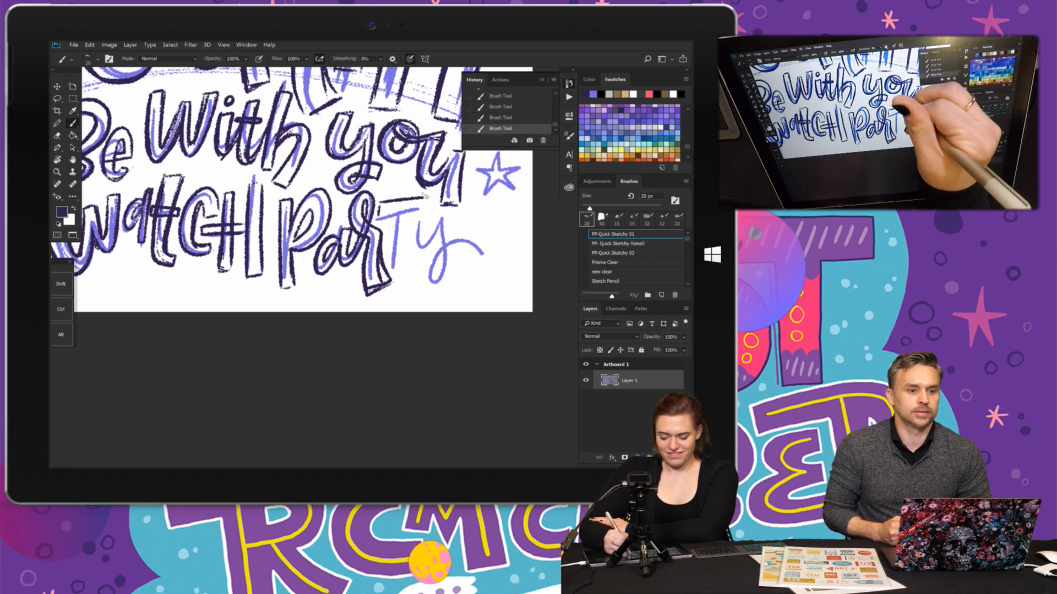
# - Outline the T and the y of "Party" in dark purple, including the y's curled tail
pyautogui.moveTo(379, 204)
pyautogui.mouseDown()
pyautogui.moveTo(423, 198)
pyautogui.moveTo(392, 214)
pyautogui.mouseUp()
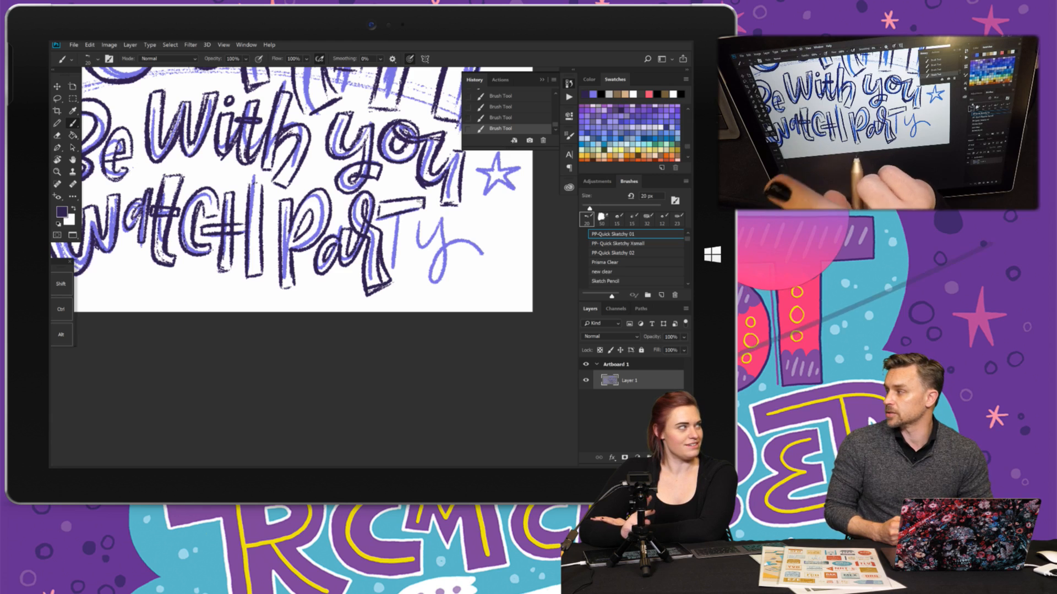
pyautogui.moveTo(392, 216); pyautogui.dragTo(392, 263)
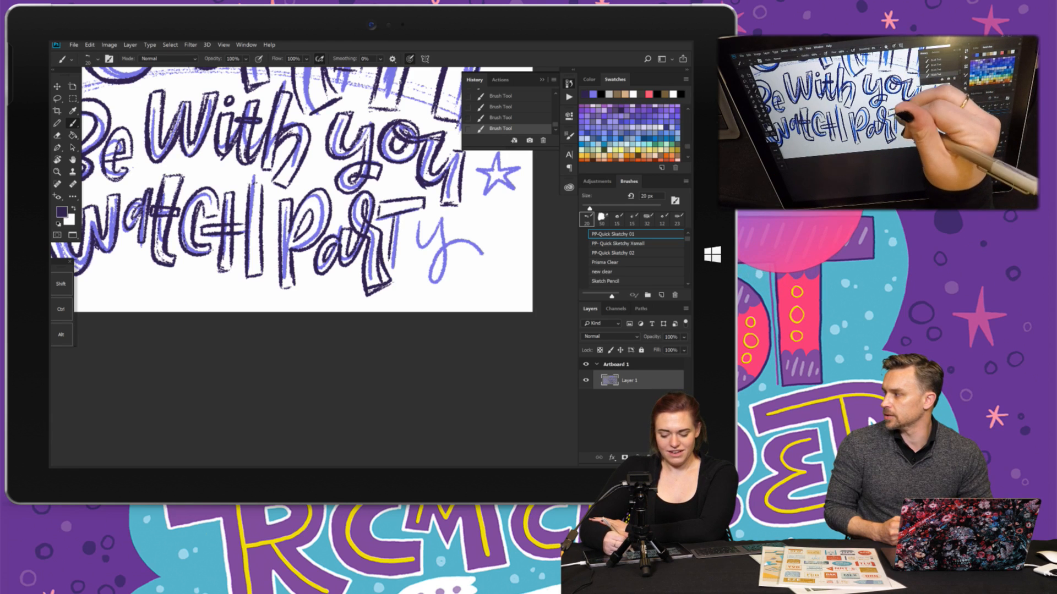
pyautogui.moveTo(407, 211)
pyautogui.mouseDown()
pyautogui.moveTo(403, 263)
pyautogui.moveTo(300, 261)
pyautogui.mouseUp()
pyautogui.moveTo(316, 217)
pyautogui.mouseDown()
pyautogui.moveTo(334, 232)
pyautogui.moveTo(332, 273)
pyautogui.mouseUp()
pyautogui.moveTo(336, 214)
pyautogui.mouseDown()
pyautogui.moveTo(345, 258)
pyautogui.moveTo(379, 242)
pyautogui.mouseUp()
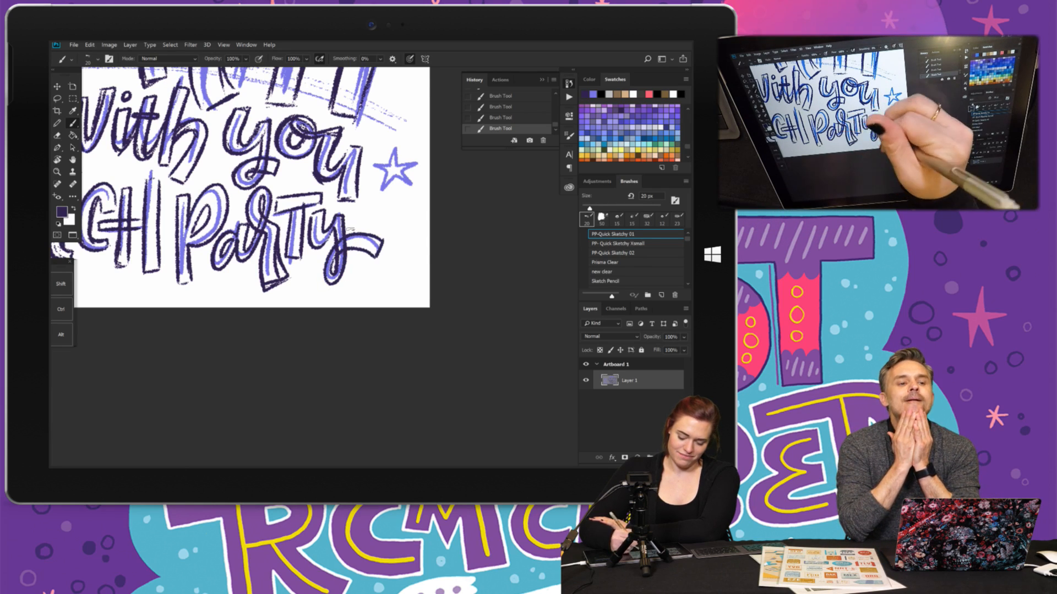
pyautogui.scroll(-5, 242, 187)
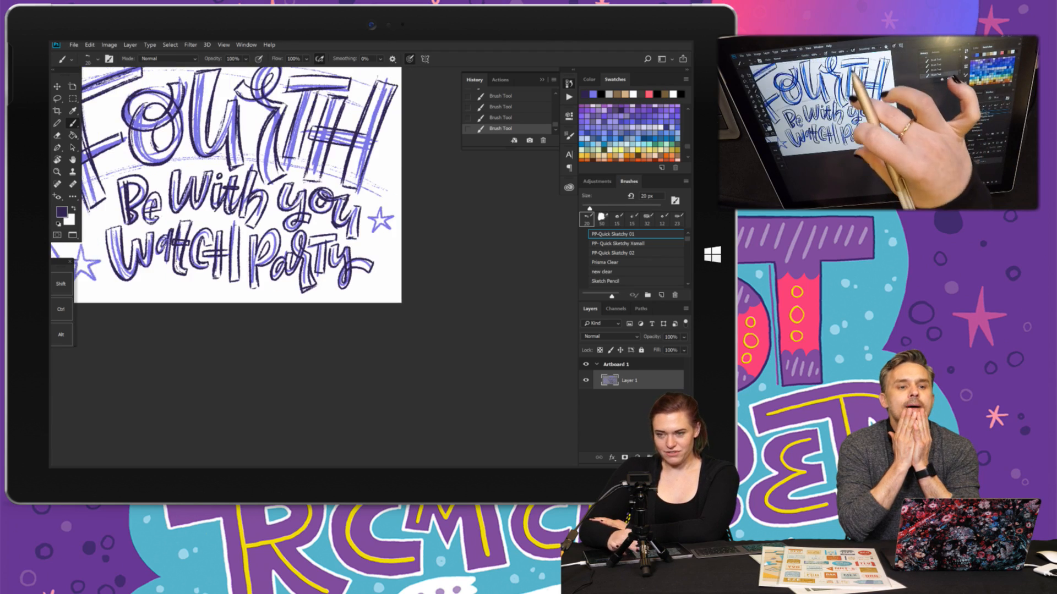
# - Outline the letters of "May" in the top line in dark purple, including the curled start of the m and the y's tail
pyautogui.scroll(-2, 242, 209)
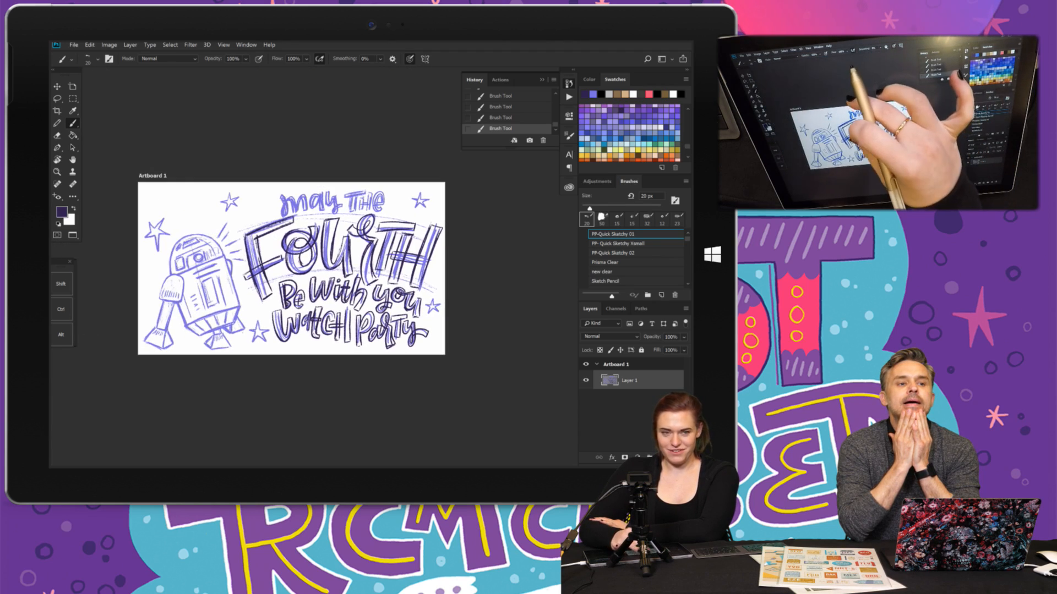
pyautogui.scroll(5, 308, 173)
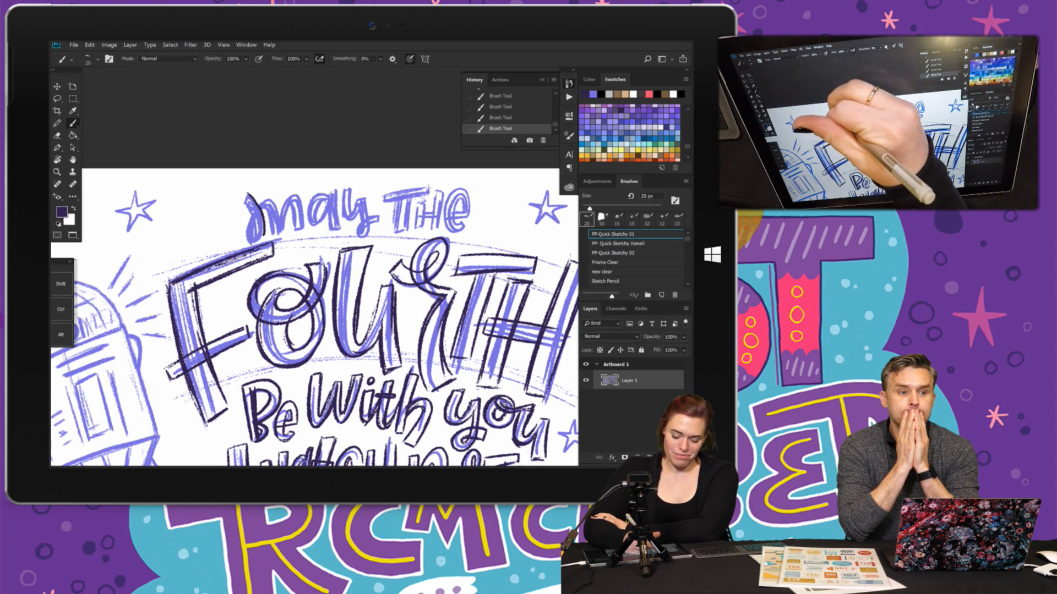
pyautogui.scroll(3, 264, 212)
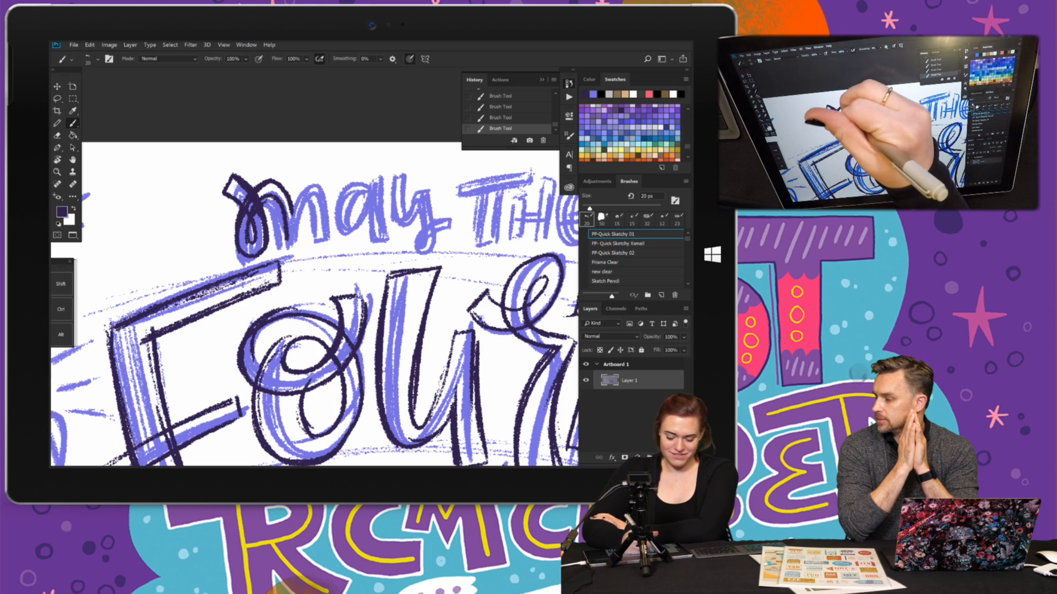
pyautogui.moveTo(292, 200)
pyautogui.mouseDown()
pyautogui.moveTo(331, 237)
pyautogui.moveTo(315, 202)
pyautogui.moveTo(299, 244)
pyautogui.mouseUp()
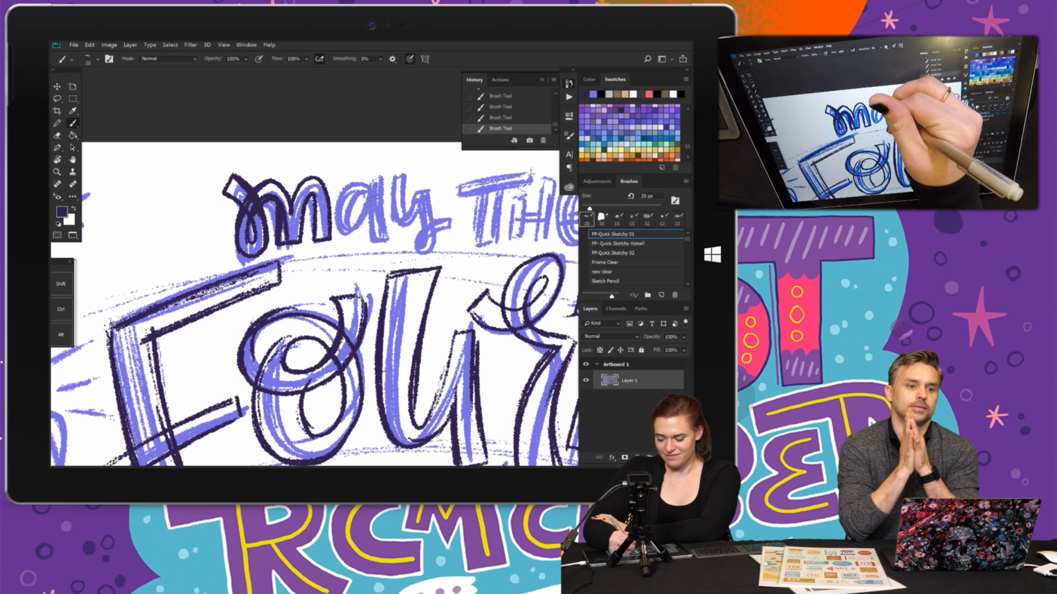
pyautogui.moveTo(337, 180); pyautogui.dragTo(369, 219)
pyautogui.moveTo(379, 178); pyautogui.dragTo(385, 238)
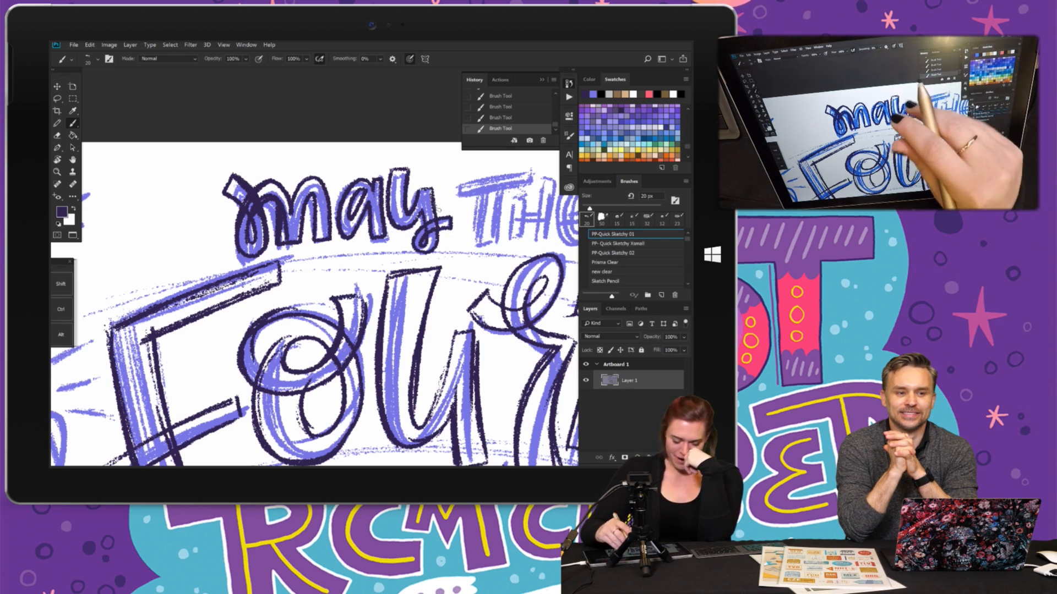
# - Outline the T, H and e of "The" in the top line in dark purple
pyautogui.moveTo(439, 209); pyautogui.dragTo(359, 207)
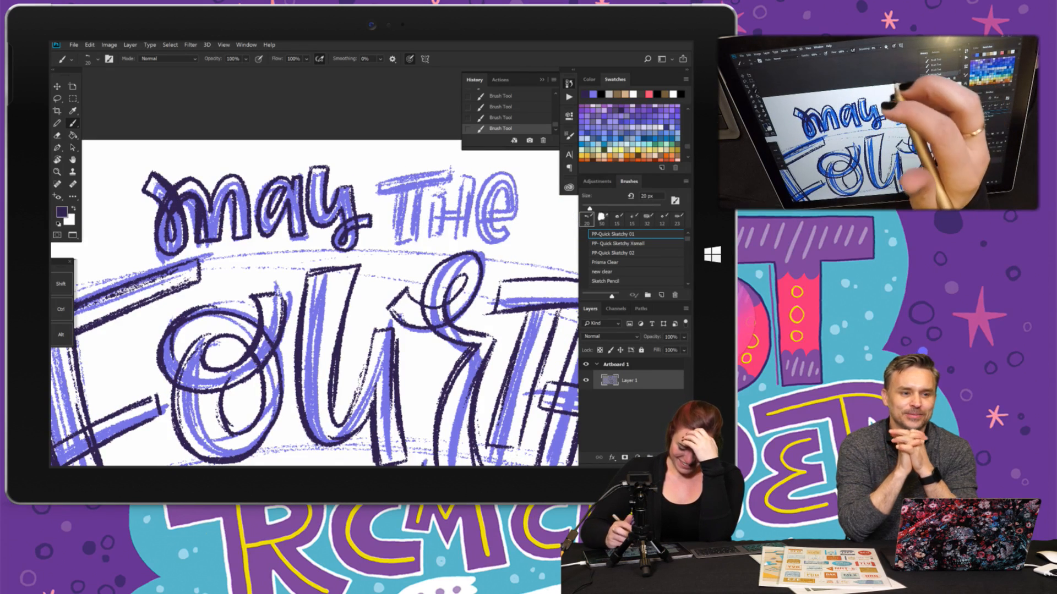
pyautogui.moveTo(379, 178)
pyautogui.mouseDown()
pyautogui.moveTo(392, 237)
pyautogui.moveTo(410, 242)
pyautogui.moveTo(417, 192)
pyautogui.moveTo(444, 187)
pyautogui.mouseUp()
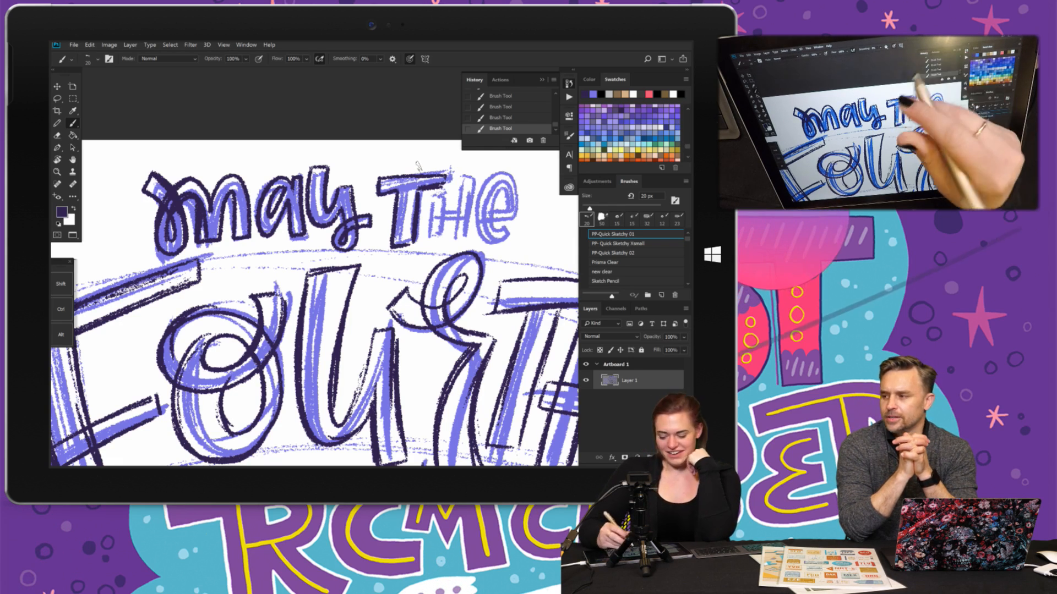
pyautogui.moveTo(418, 165); pyautogui.dragTo(359, 158)
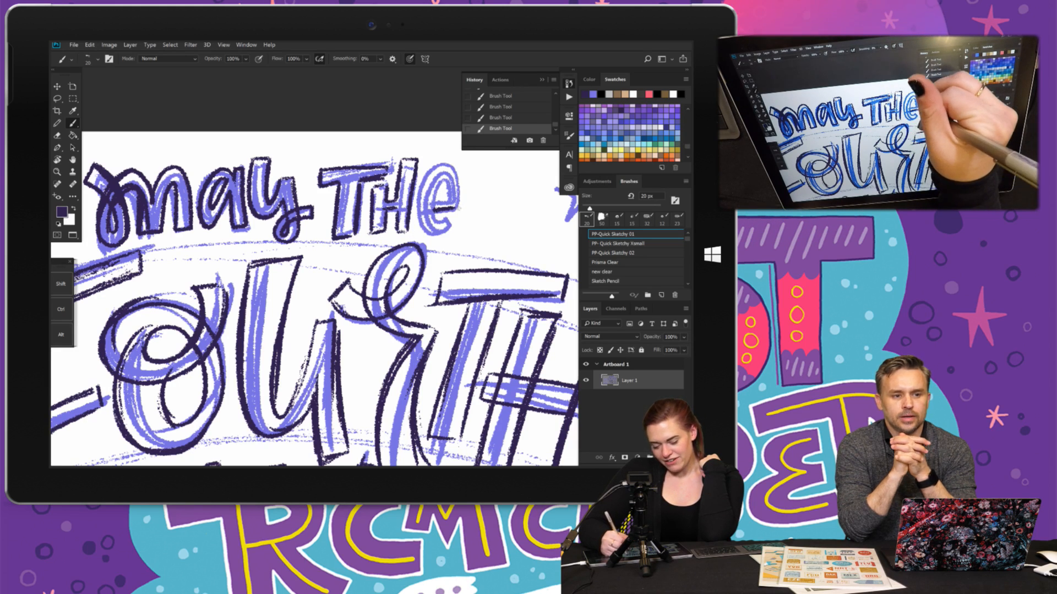
pyautogui.moveTo(462, 200); pyautogui.dragTo(434, 161)
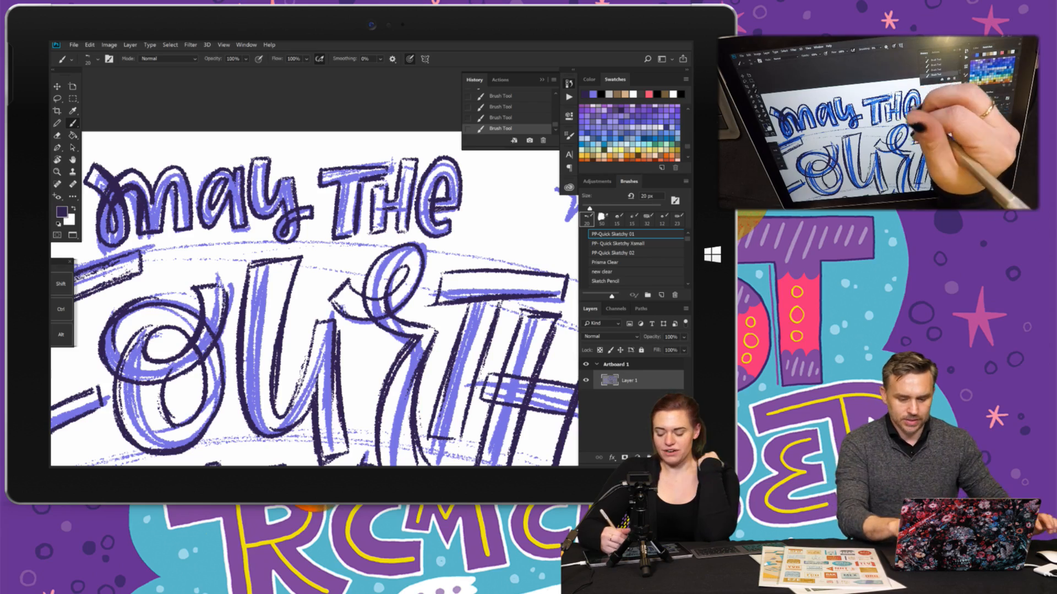
# - Outline the star between the R2-D2 drawing and the word "Watch" in dark purple
pyautogui.scroll(-3, 301, 191)
pyautogui.scroll(-2, 284, 272)
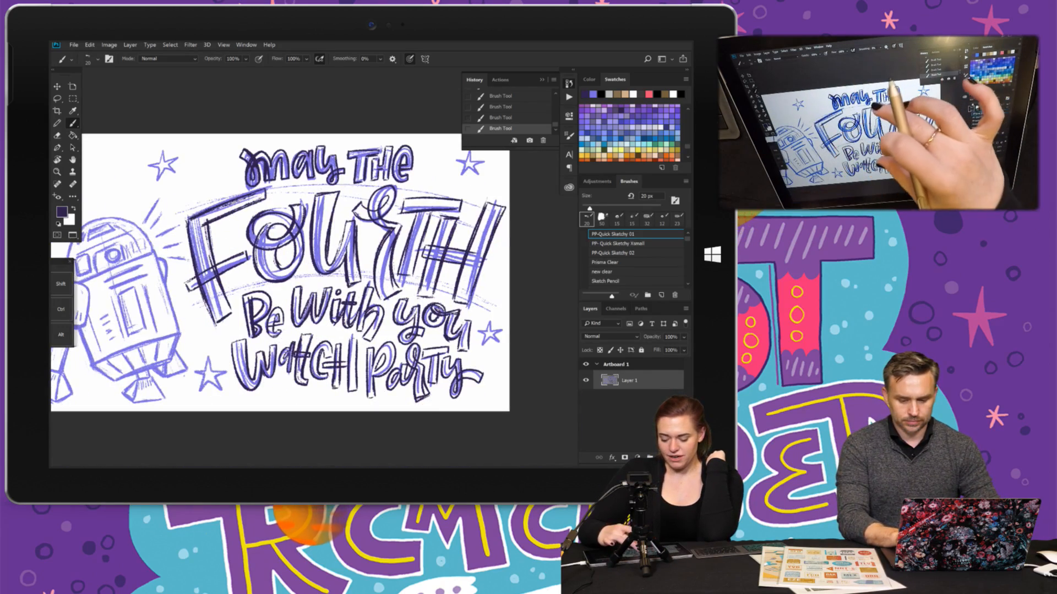
pyautogui.scroll(3, 291, 242)
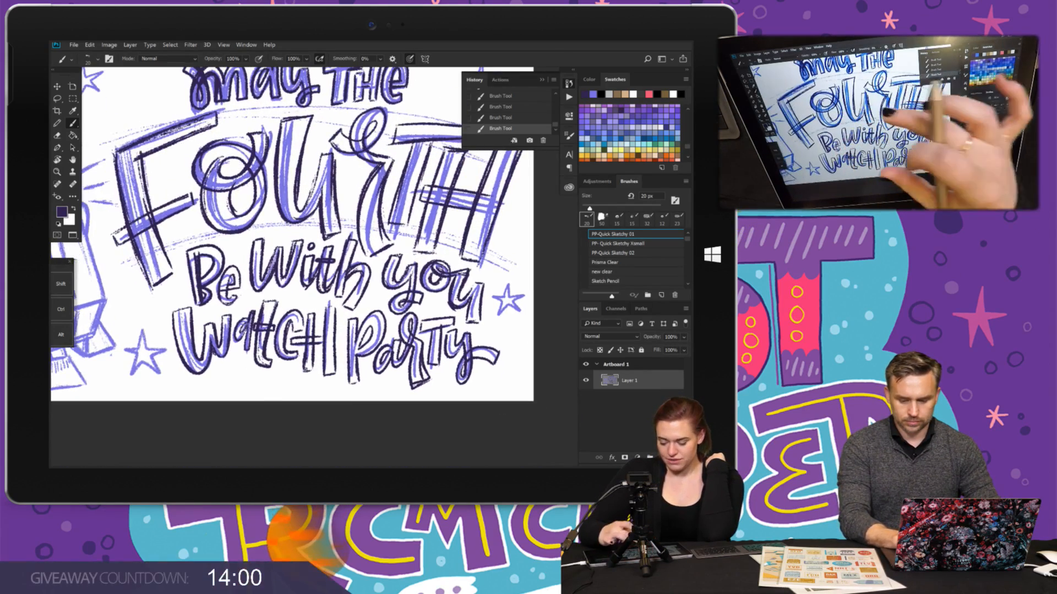
pyautogui.scroll(3, 314, 232)
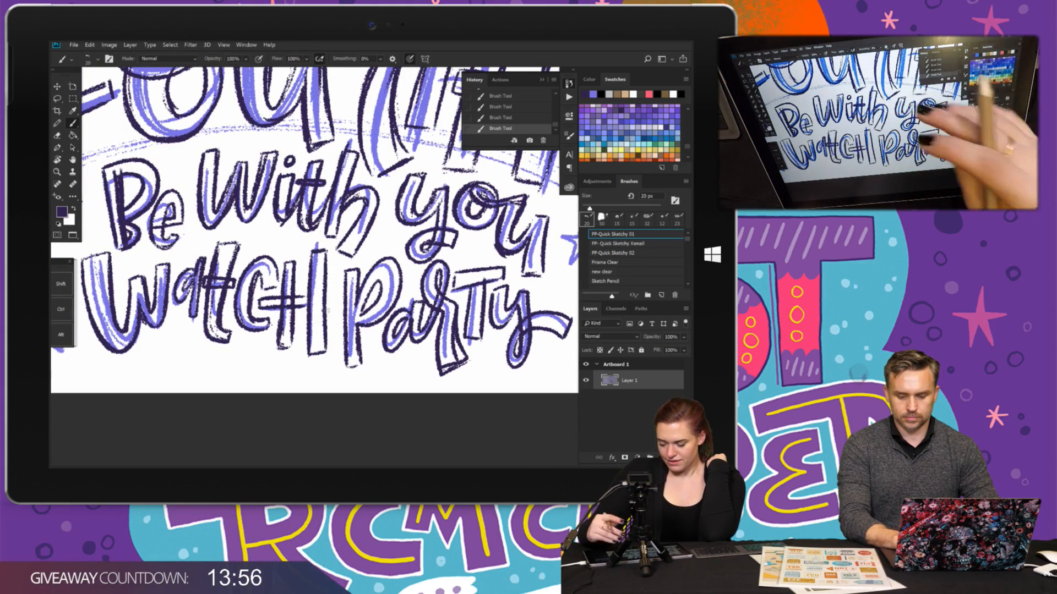
pyautogui.scroll(-3, 314, 231)
pyautogui.scroll(3, 313, 231)
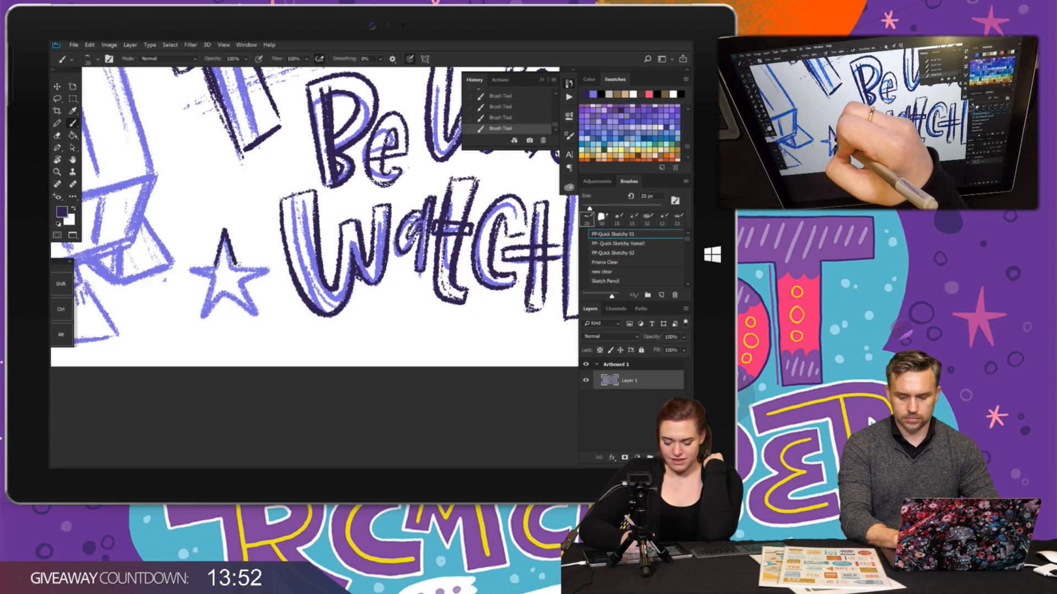
pyautogui.moveTo(248, 271)
pyautogui.mouseDown()
pyautogui.moveTo(260, 315)
pyautogui.moveTo(230, 292)
pyautogui.moveTo(210, 316)
pyautogui.moveTo(203, 285)
pyautogui.mouseUp()
# - Outline the star at the upper left of R2-D2 and the star left of "May" in dark purple
pyautogui.moveTo(220, 138)
pyautogui.mouseDown()
pyautogui.moveTo(516, 297)
pyautogui.moveTo(519, 417)
pyautogui.mouseUp()
pyautogui.moveTo(239, 154); pyautogui.dragTo(300, 234)
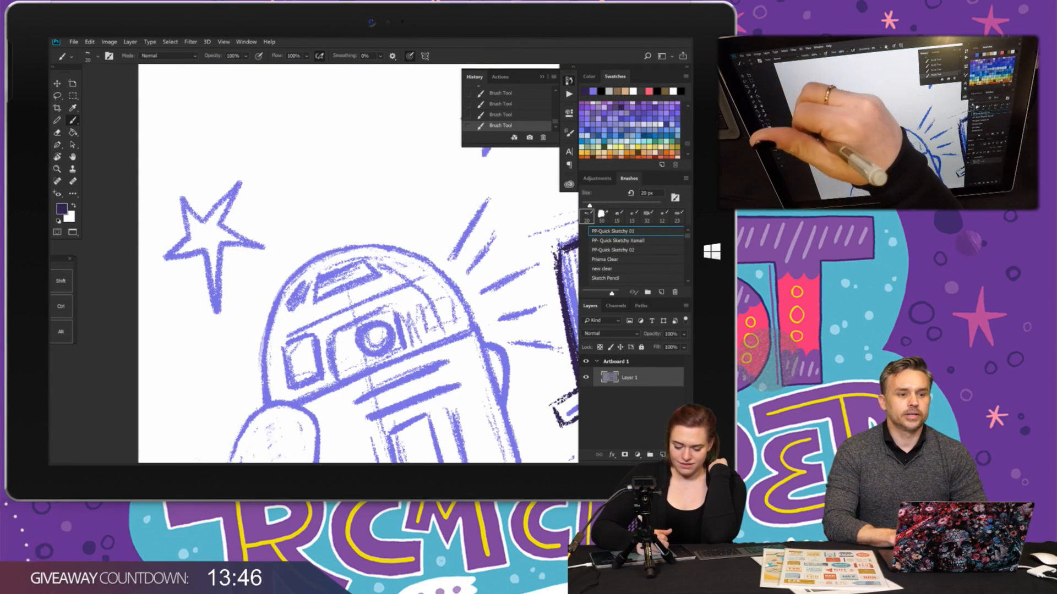
pyautogui.moveTo(203, 212)
pyautogui.mouseDown()
pyautogui.moveTo(231, 183)
pyautogui.moveTo(224, 225)
pyautogui.moveTo(258, 245)
pyautogui.moveTo(223, 246)
pyautogui.moveTo(218, 300)
pyautogui.mouseUp()
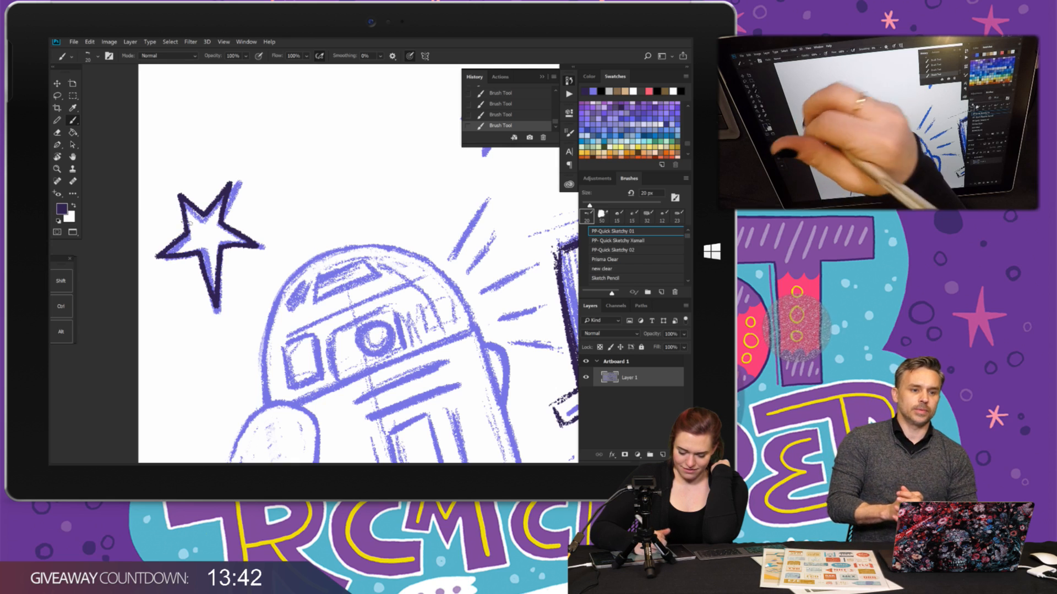
pyautogui.moveTo(440, 154); pyautogui.dragTo(348, 232)
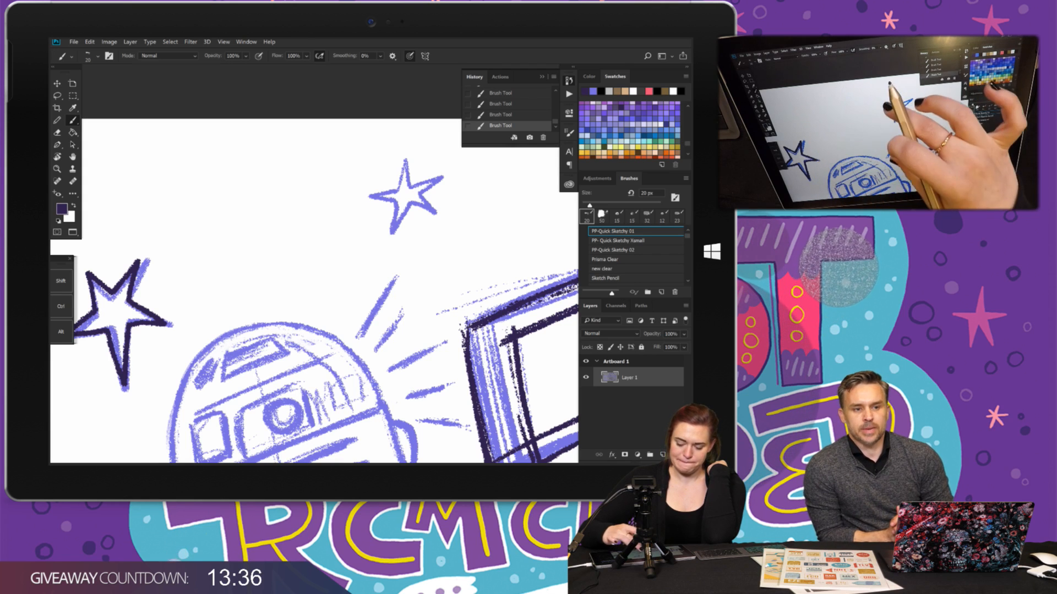
pyautogui.moveTo(386, 160); pyautogui.dragTo(291, 196)
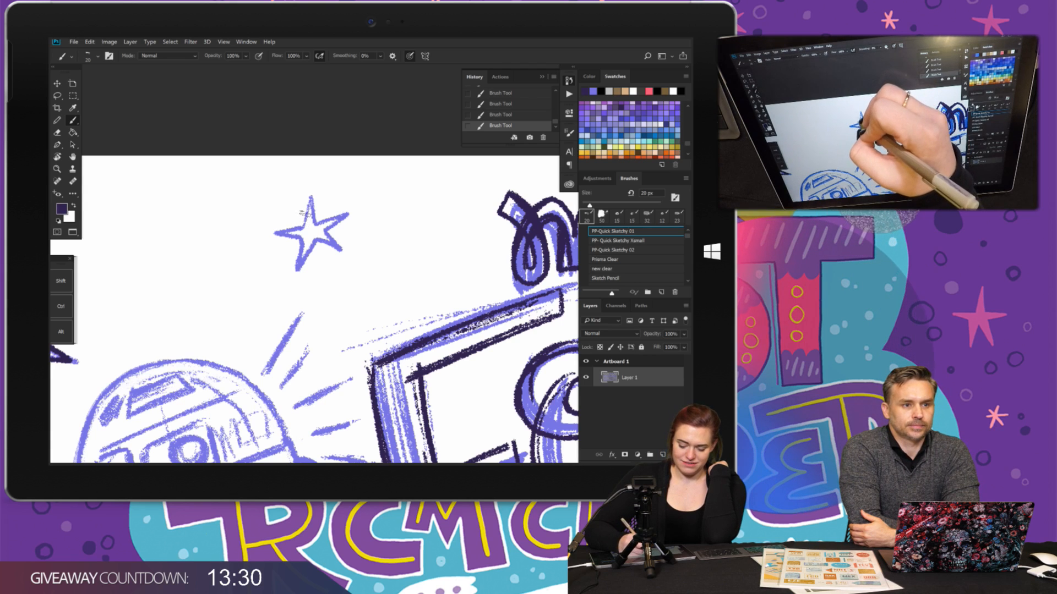
pyautogui.moveTo(300, 225); pyautogui.dragTo(318, 220)
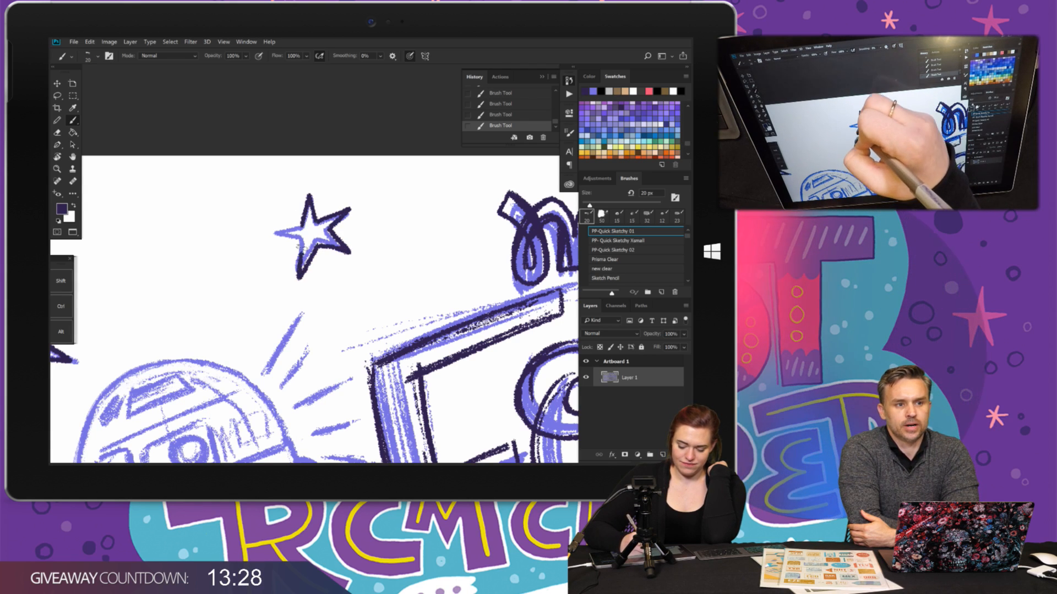
# - Outline the star right of "you" and the star right of "The" in dark purple
pyautogui.scroll(-8, 300, 218)
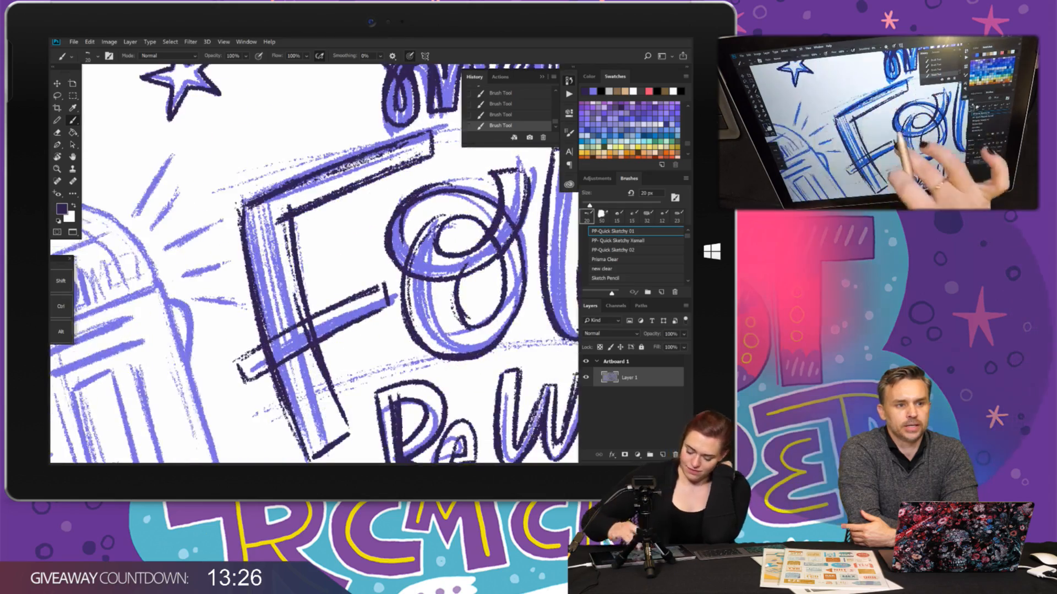
pyautogui.hscroll(8, 314, 264)
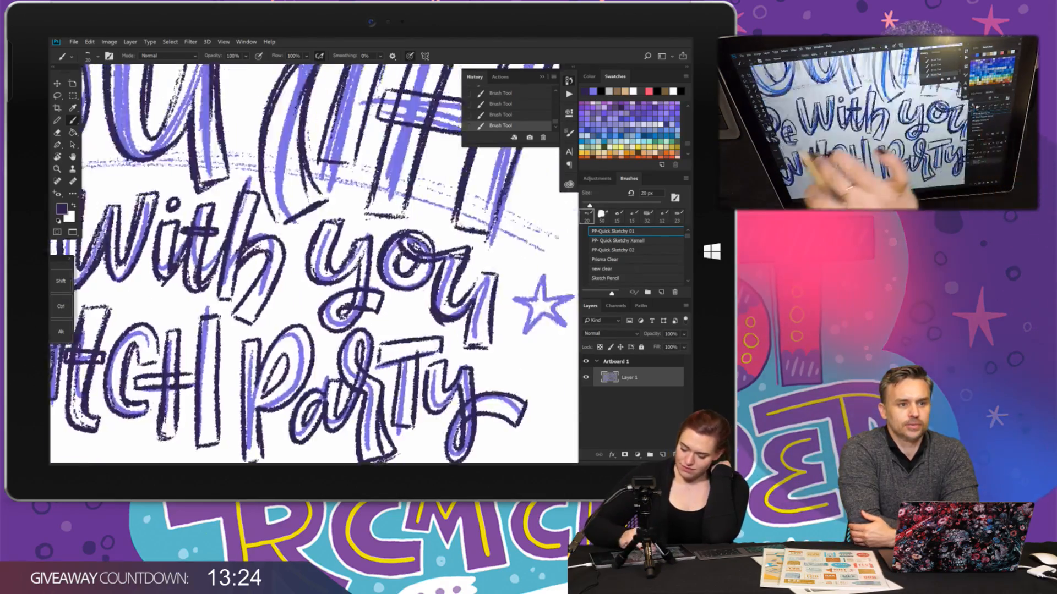
pyautogui.hscroll(5, 287, 263)
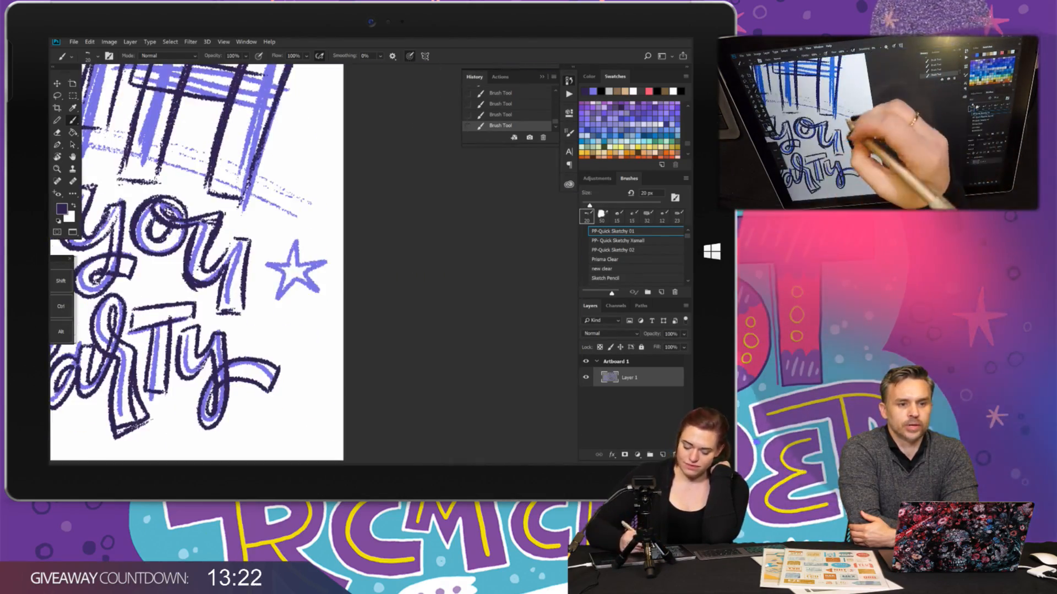
pyautogui.moveTo(288, 264)
pyautogui.mouseDown()
pyautogui.moveTo(302, 244)
pyautogui.moveTo(329, 252)
pyautogui.moveTo(327, 292)
pyautogui.moveTo(275, 306)
pyautogui.moveTo(268, 271)
pyautogui.moveTo(289, 260)
pyautogui.mouseUp()
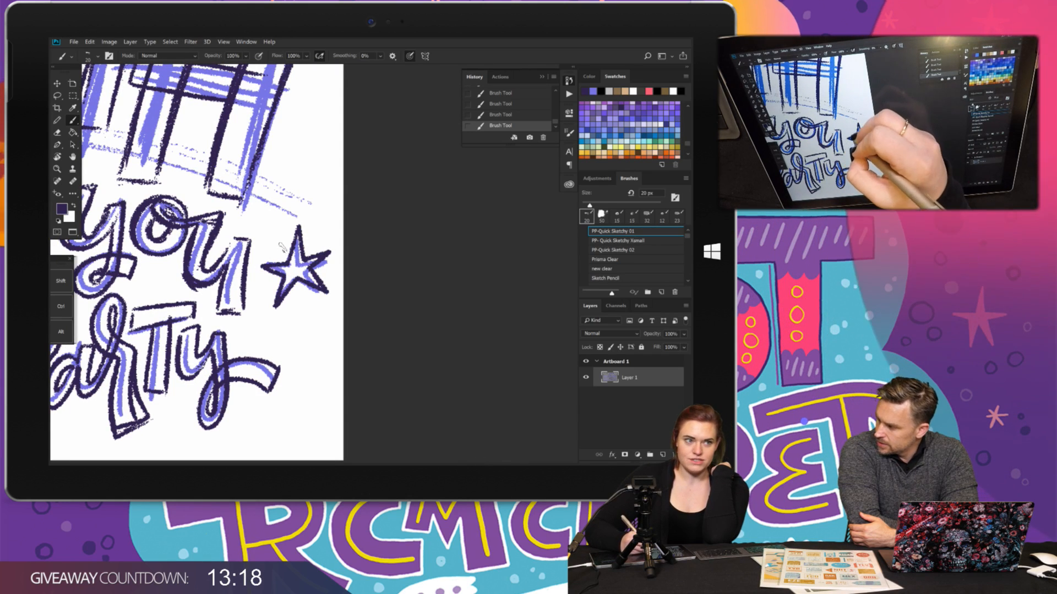
pyautogui.scroll(-5, 276, 235)
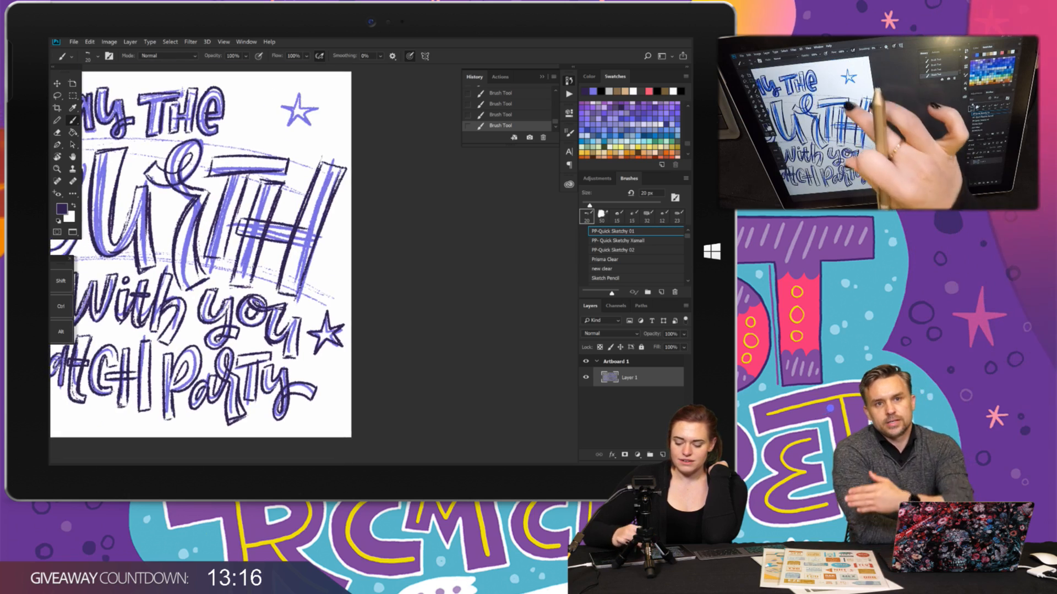
pyautogui.scroll(6, 295, 196)
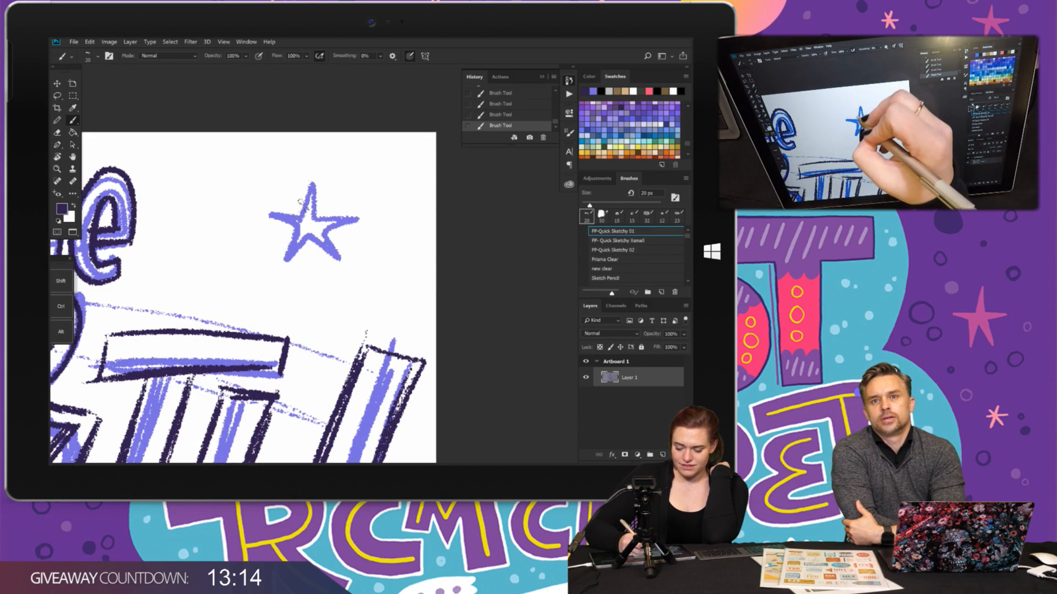
pyautogui.moveTo(300, 218)
pyautogui.mouseDown()
pyautogui.moveTo(310, 175)
pyautogui.moveTo(318, 213)
pyautogui.moveTo(362, 208)
pyautogui.mouseUp()
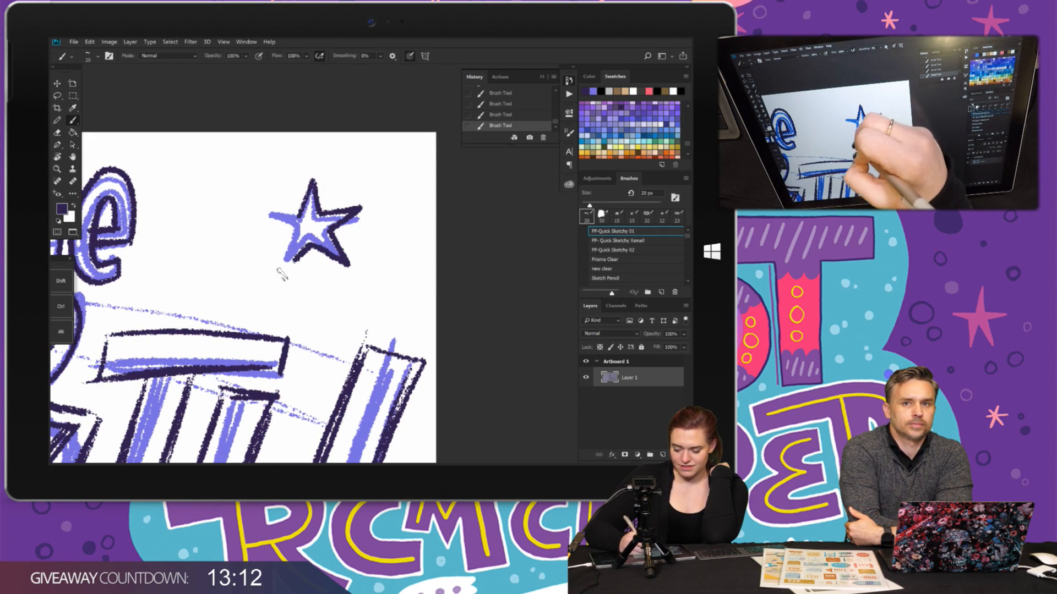
# - Outline R2-D2's front leg in dark purple, from the rounded shoulder down the strut to the flared foot
pyautogui.scroll(-4, 296, 207)
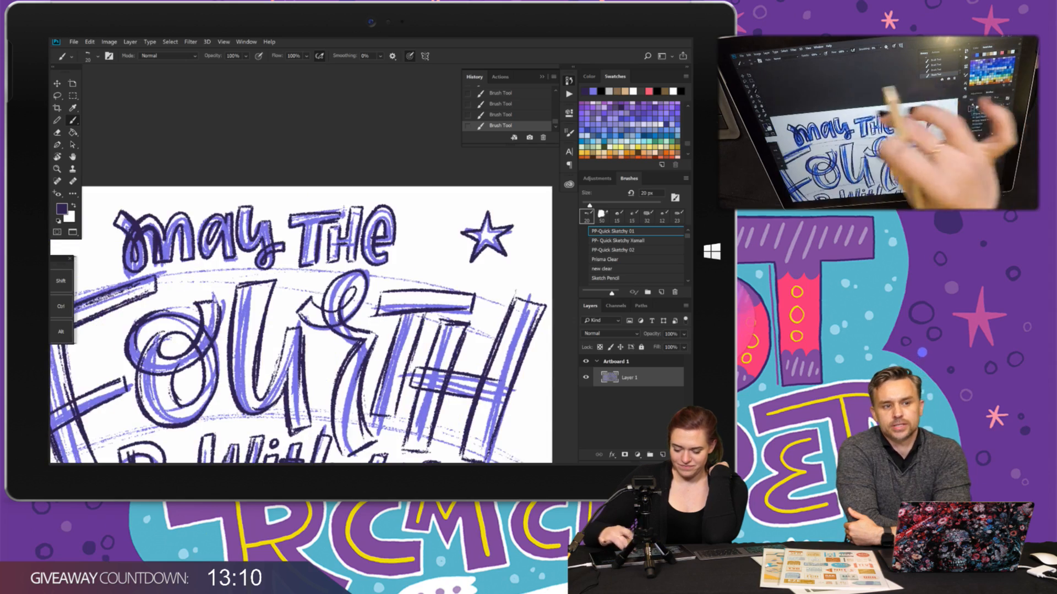
pyautogui.hscroll(-7, 314, 297)
pyautogui.scroll(-5, 347, 263)
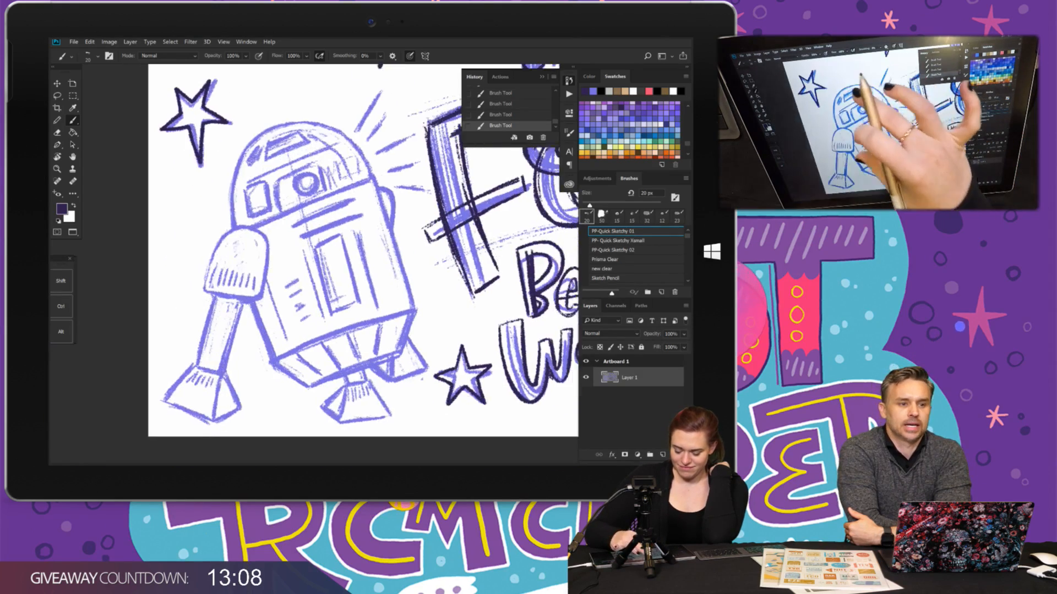
pyautogui.hscroll(1, 347, 263)
pyautogui.scroll(1, 347, 263)
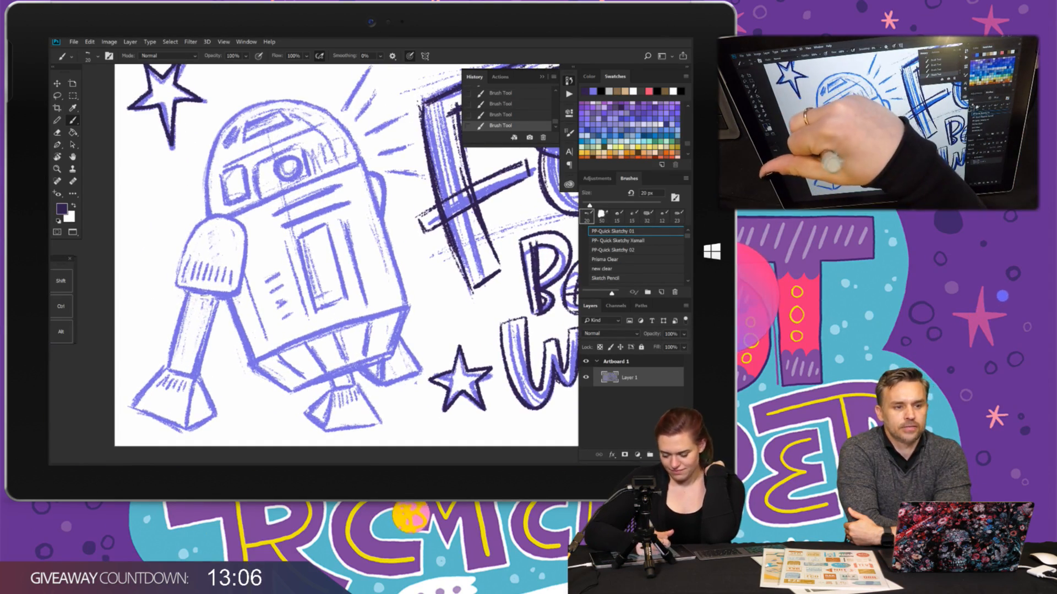
pyautogui.moveTo(176, 284)
pyautogui.mouseDown()
pyautogui.moveTo(197, 231)
pyautogui.moveTo(228, 218)
pyautogui.moveTo(246, 235)
pyautogui.moveTo(234, 304)
pyautogui.moveTo(181, 315)
pyautogui.moveTo(166, 366)
pyautogui.mouseUp()
pyautogui.moveTo(216, 301); pyautogui.dragTo(193, 377)
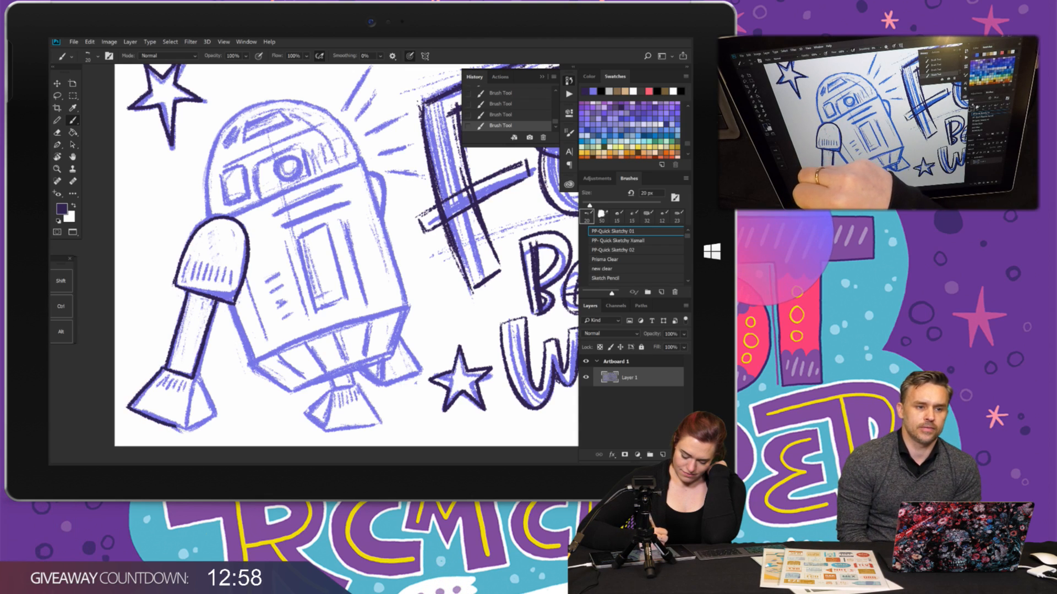
pyautogui.moveTo(195, 377); pyautogui.dragTo(215, 415)
pyautogui.moveTo(215, 415); pyautogui.dragTo(187, 429)
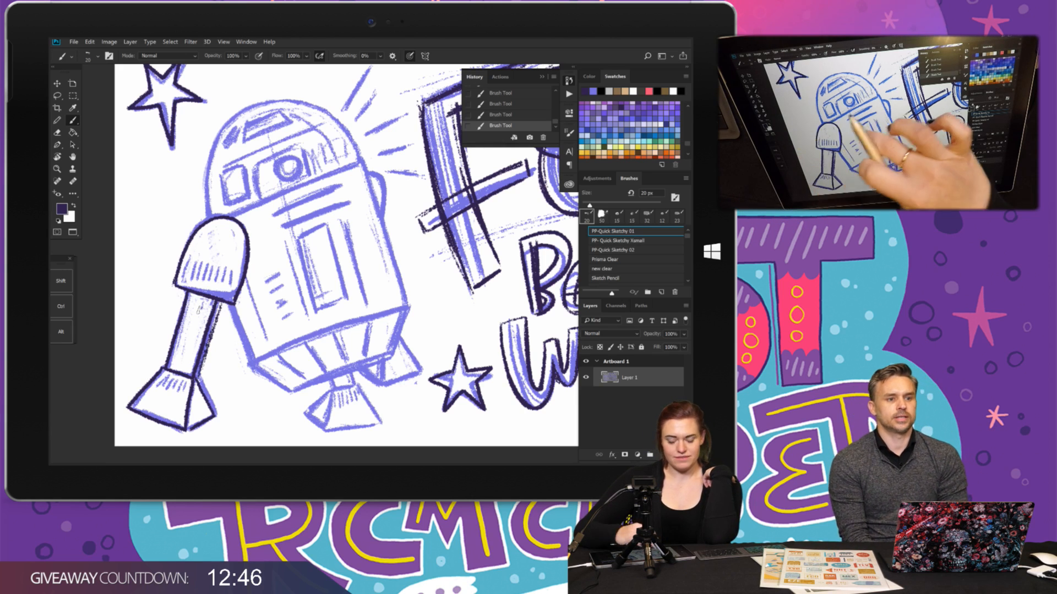
# - Outline R2-D2's torso in dark purple, with its bars, panel and vents, the tapered base and the two remaining feet
pyautogui.moveTo(273, 320); pyautogui.dragTo(223, 286)
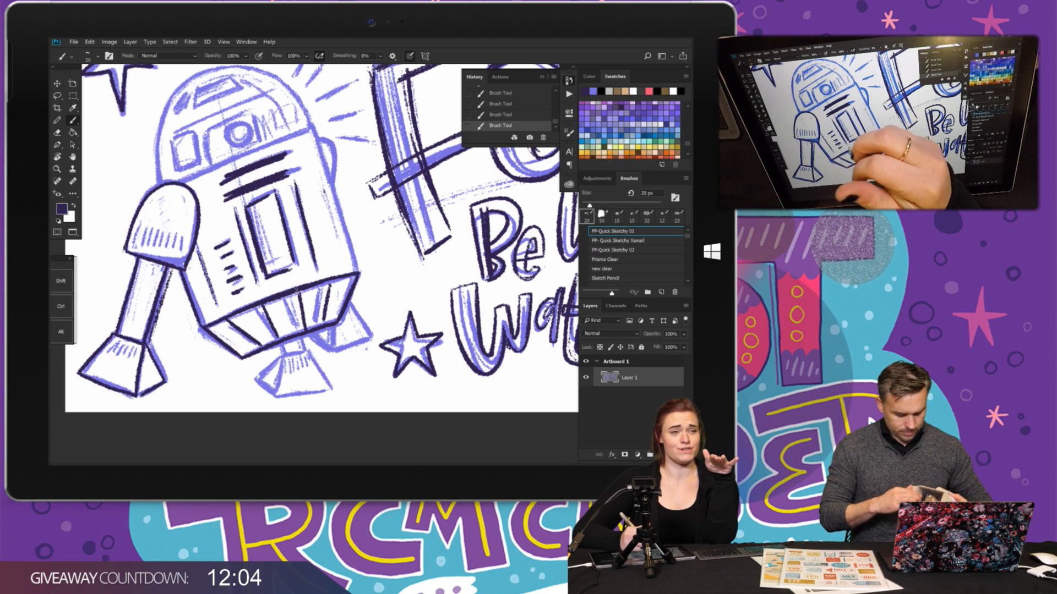
pyautogui.moveTo(330, 237); pyautogui.dragTo(269, 190)
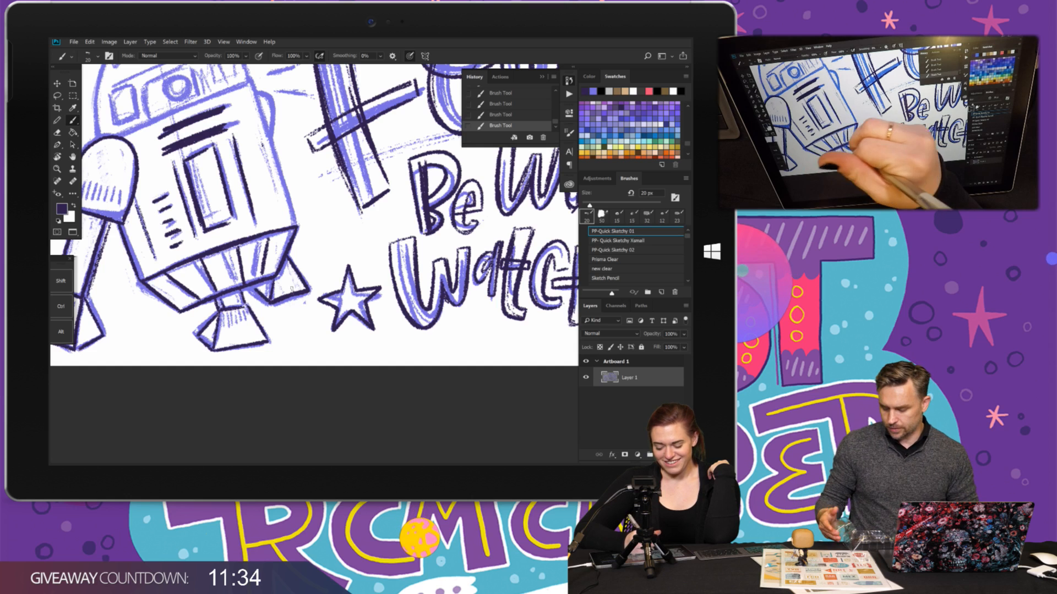
# - Outline R2-D2's dome in dark purple, including the round eye with its panel, the side windows and the upper segments
pyautogui.hotkey('ctrl', '-')
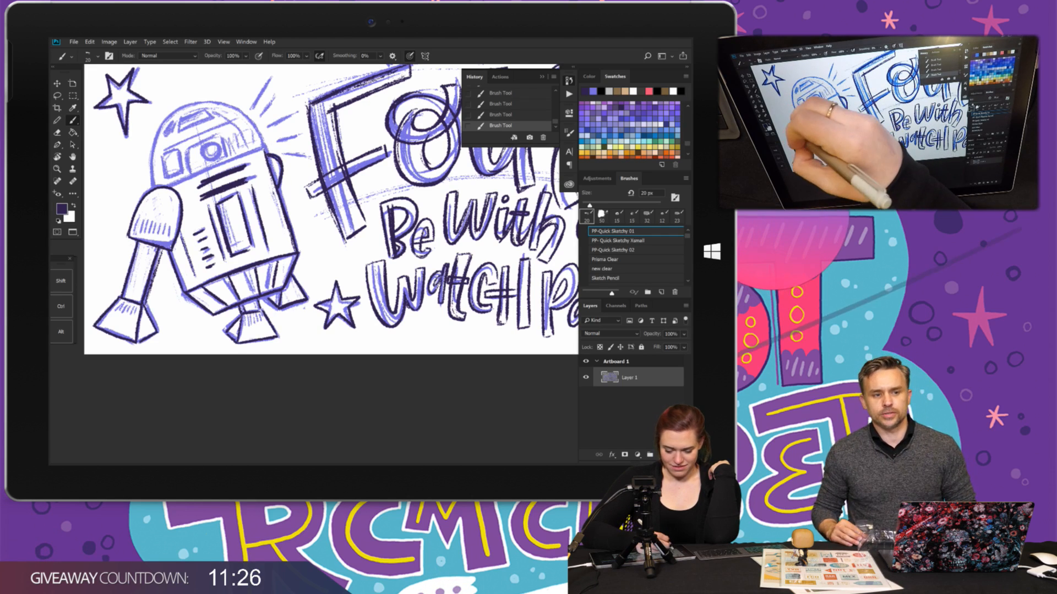
pyautogui.scroll(3, 191, 96)
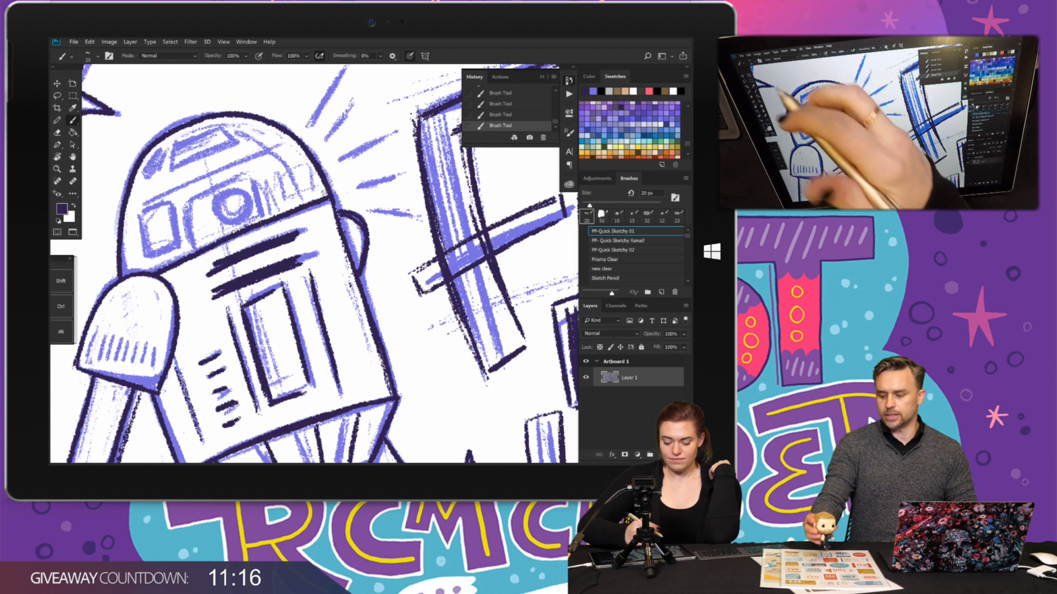
pyautogui.moveTo(186, 196)
pyautogui.mouseDown()
pyautogui.moveTo(194, 243)
pyautogui.moveTo(252, 173)
pyautogui.moveTo(266, 204)
pyautogui.mouseUp()
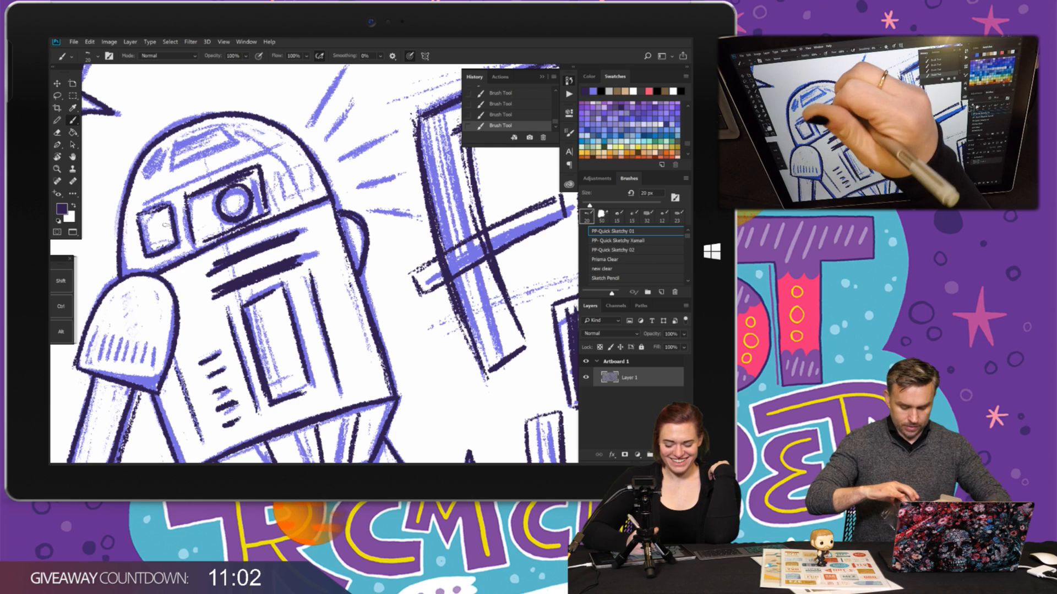
pyautogui.moveTo(276, 165)
pyautogui.mouseDown()
pyautogui.moveTo(280, 196)
pyautogui.moveTo(303, 157)
pyautogui.moveTo(308, 183)
pyautogui.mouseUp()
pyautogui.moveTo(279, 194); pyautogui.dragTo(295, 190)
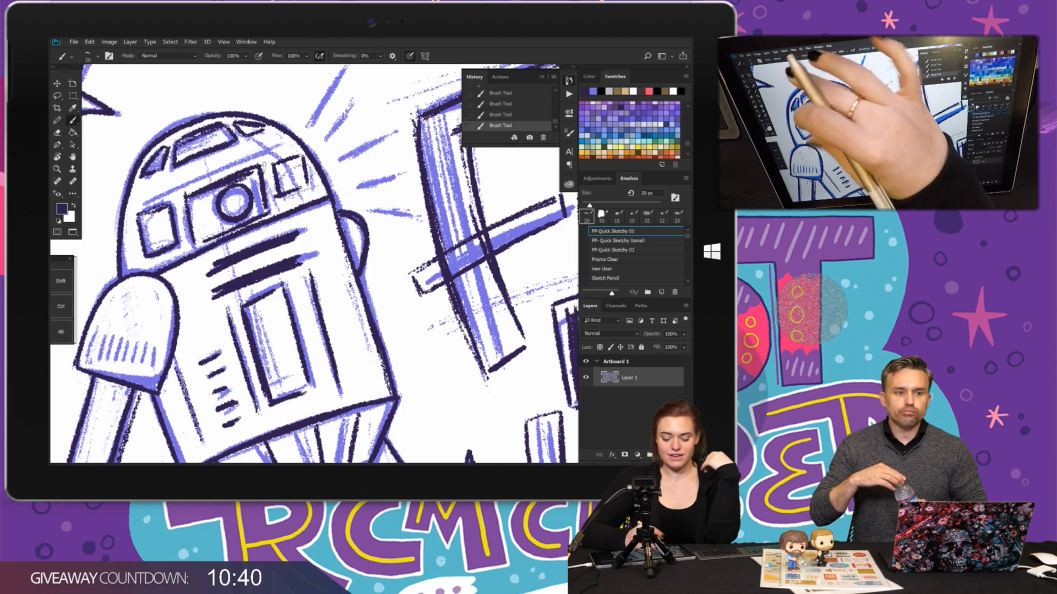
# - Trace the rays radiating between R2-D2's head and the F of "Fourth" in dark purple
pyautogui.scroll(-3, 194, 171)
pyautogui.scroll(-5, 314, 264)
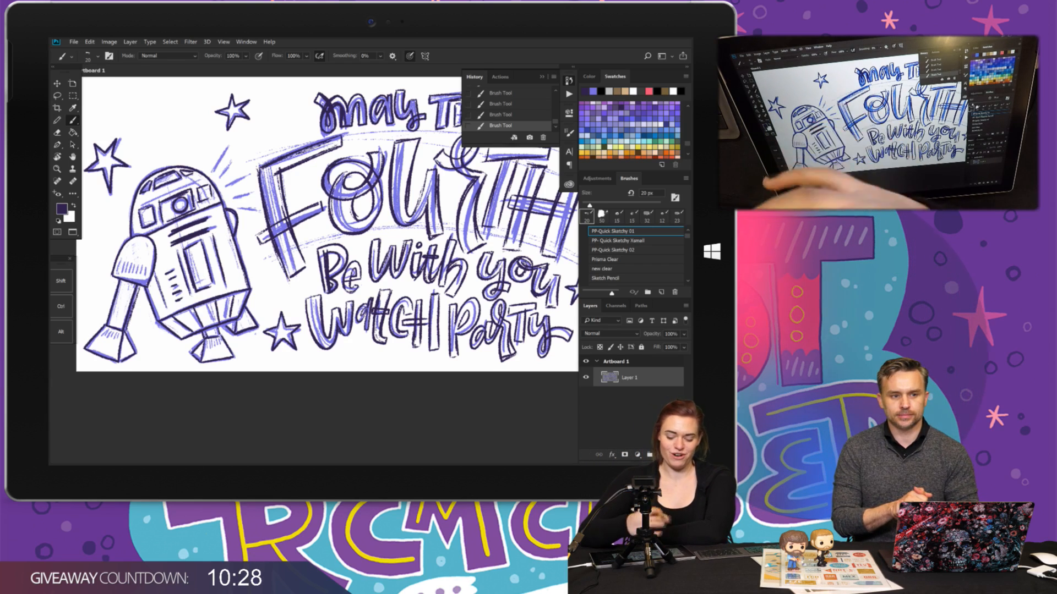
pyautogui.scroll(-4, 327, 224)
pyautogui.scroll(3, 327, 224)
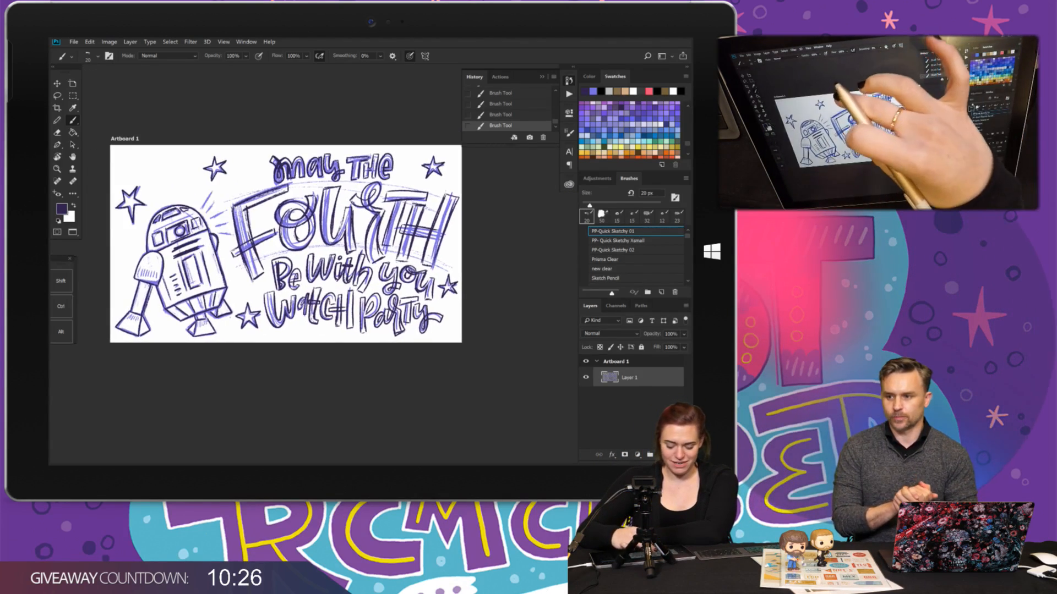
pyautogui.scroll(3, 201, 199)
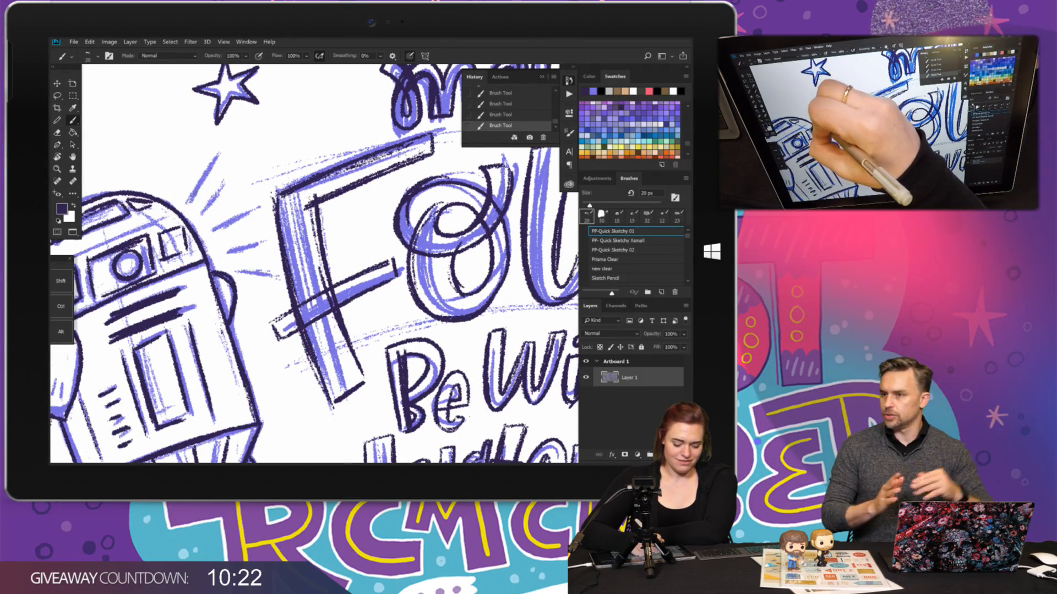
pyautogui.moveTo(190, 201)
pyautogui.mouseDown()
pyautogui.moveTo(216, 156)
pyautogui.moveTo(225, 188)
pyautogui.mouseUp()
pyautogui.moveTo(212, 234); pyautogui.dragTo(248, 215)
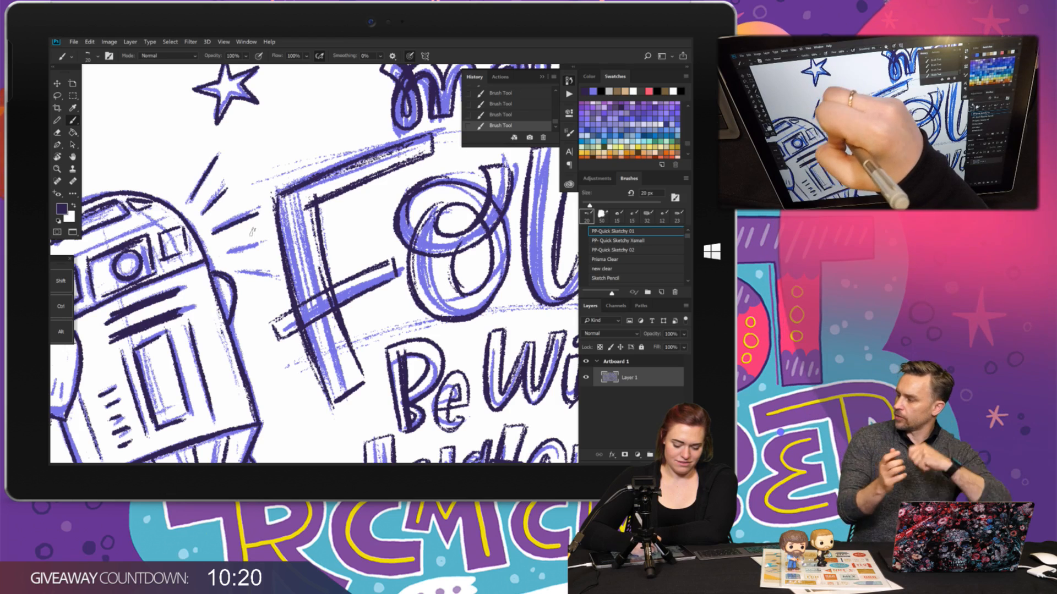
pyautogui.moveTo(222, 252)
pyautogui.mouseDown()
pyautogui.moveTo(257, 243)
pyautogui.moveTo(261, 274)
pyautogui.mouseUp()
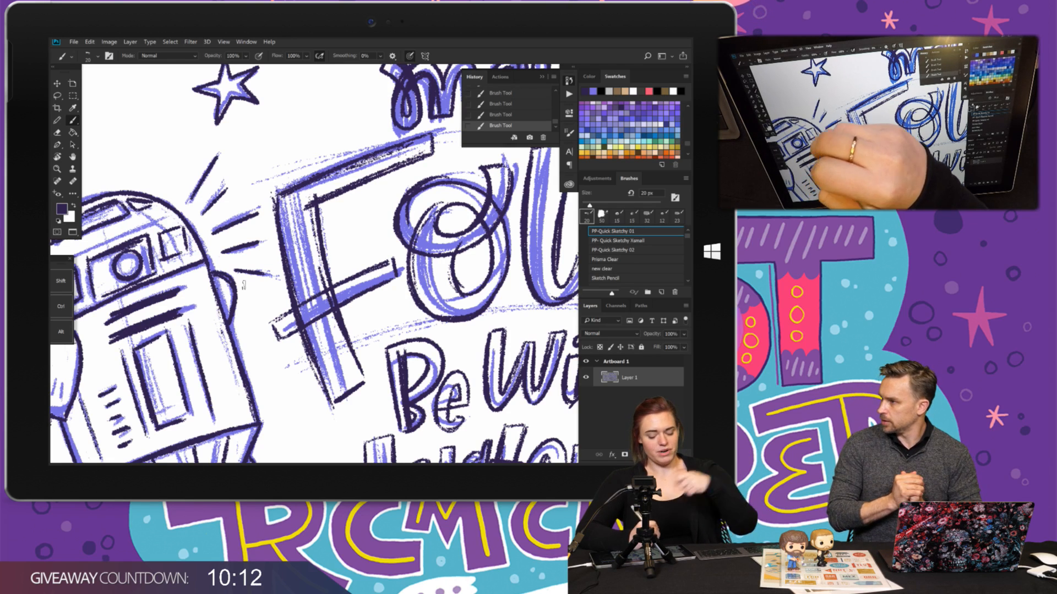
# - Review the outlined composition as a whole and up close around R2-D2 and the lettering
pyautogui.hotkey('ctrl', '0')
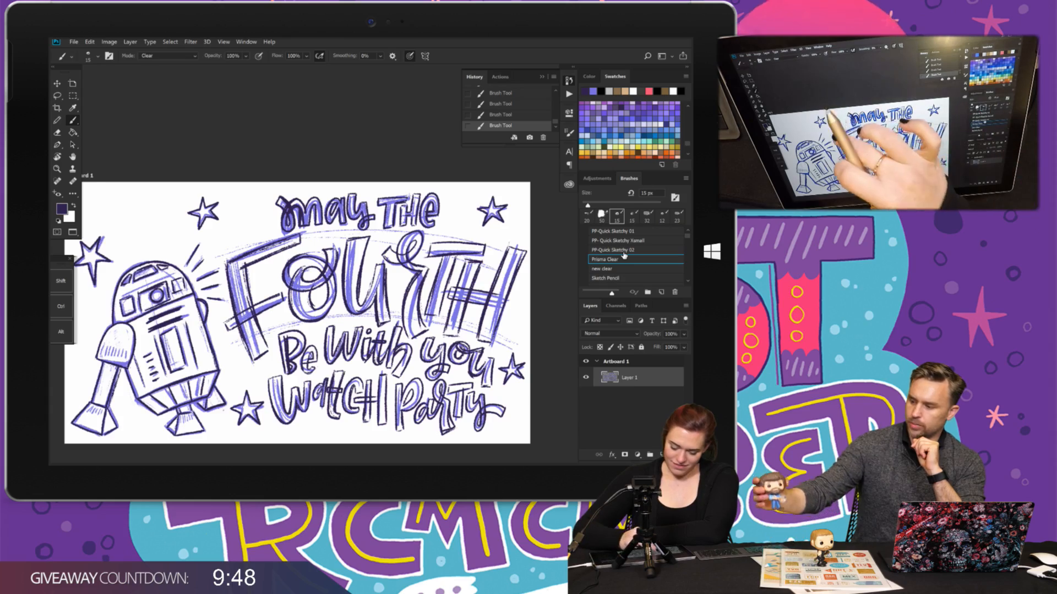
pyautogui.scroll(5, 186, 312)
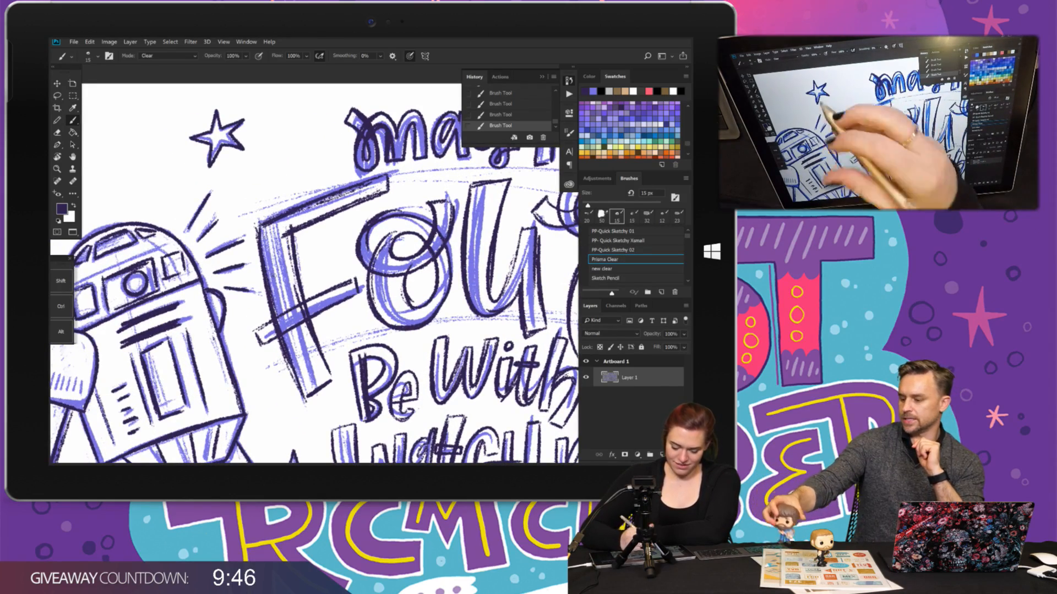
pyautogui.scroll(-8, 318, 206)
pyautogui.scroll(3, 436, 195)
pyautogui.scroll(-1, 318, 275)
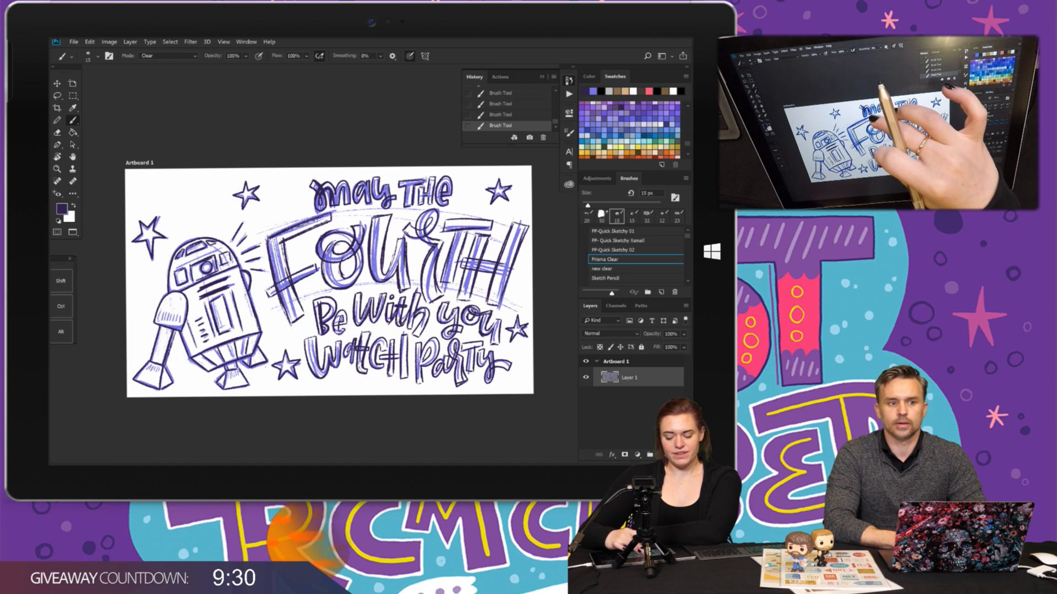
pyautogui.scroll(-2, 376, 287)
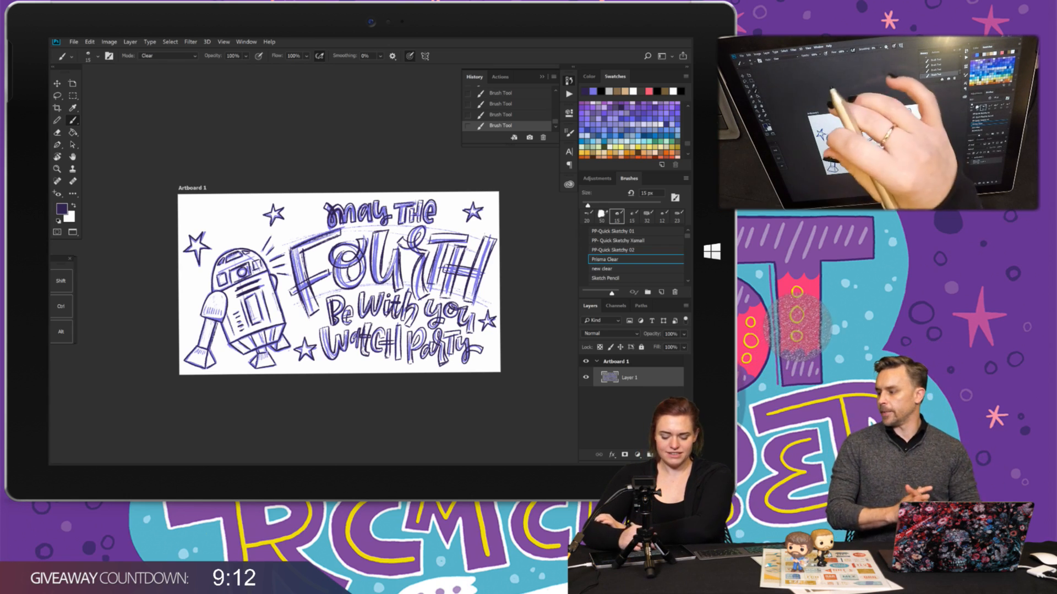
pyautogui.scroll(3, 355, 290)
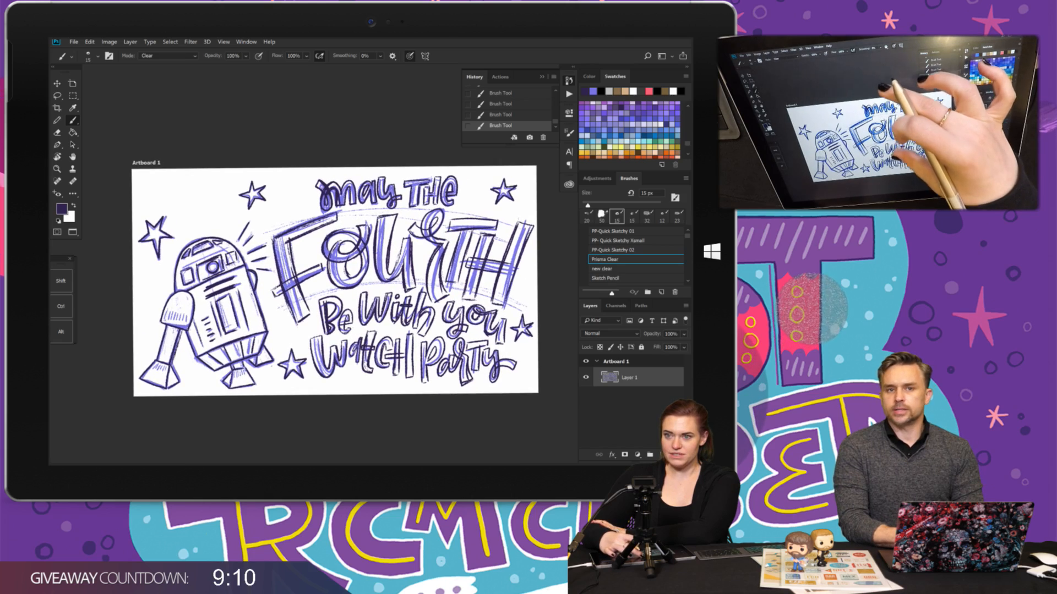
pyautogui.scroll(4, 297, 275)
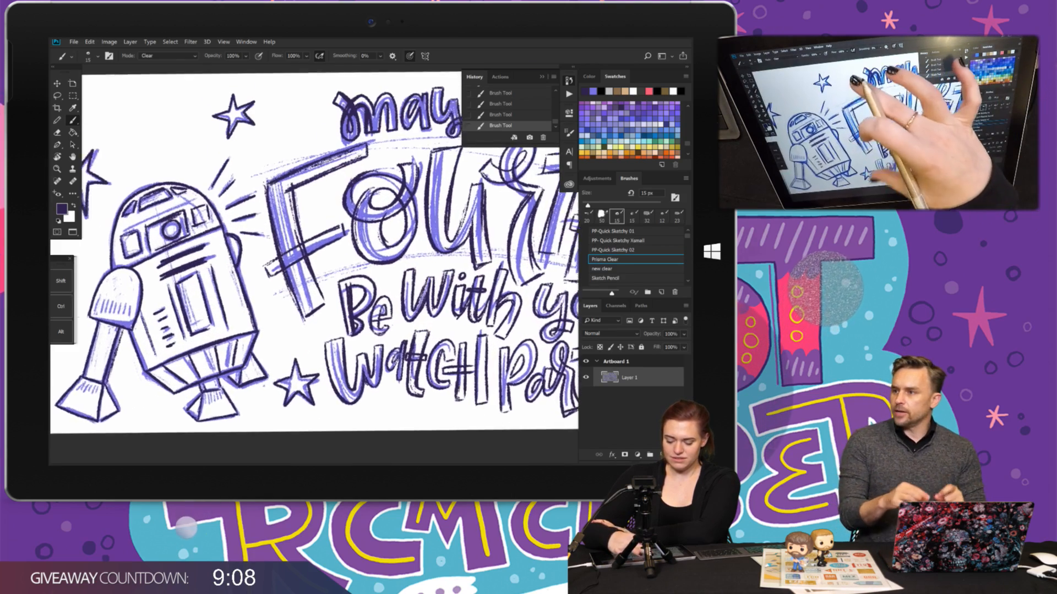
pyautogui.scroll(1, 308, 309)
# - Duplicate the sketch layer, hide the lower copy, and switch to the "new clear" brush at 25 px
pyautogui.moveTo(661, 383); pyautogui.dragTo(663, 455)
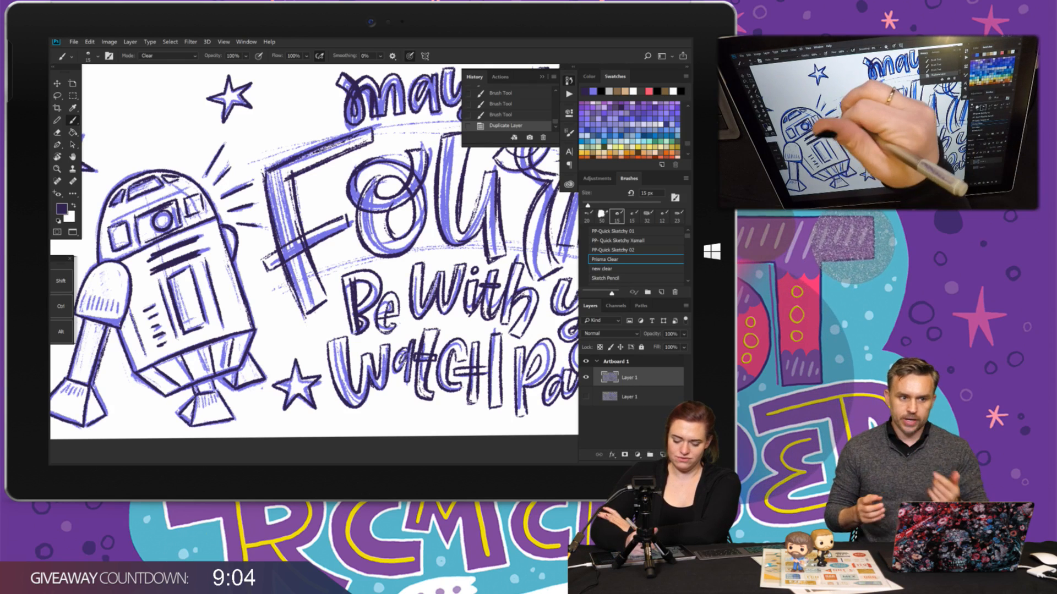
pyautogui.click(171, 208)
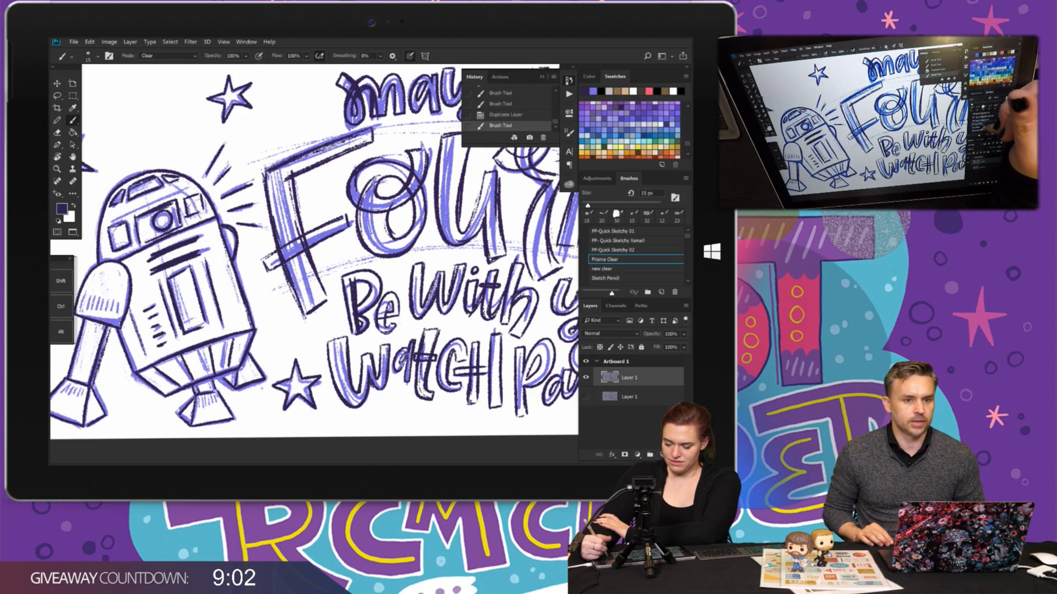
pyautogui.click(602, 269)
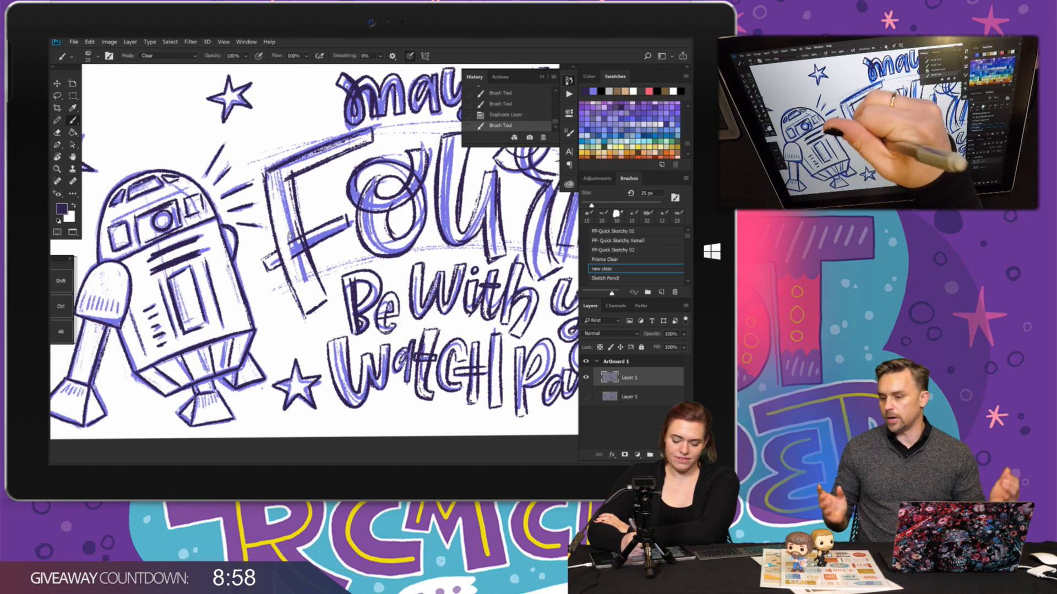
# - Erase the light purple sketch lines inside the F and O of "Fourth" and inside the words "May The"
pyautogui.moveTo(285, 175); pyautogui.dragTo(290, 238)
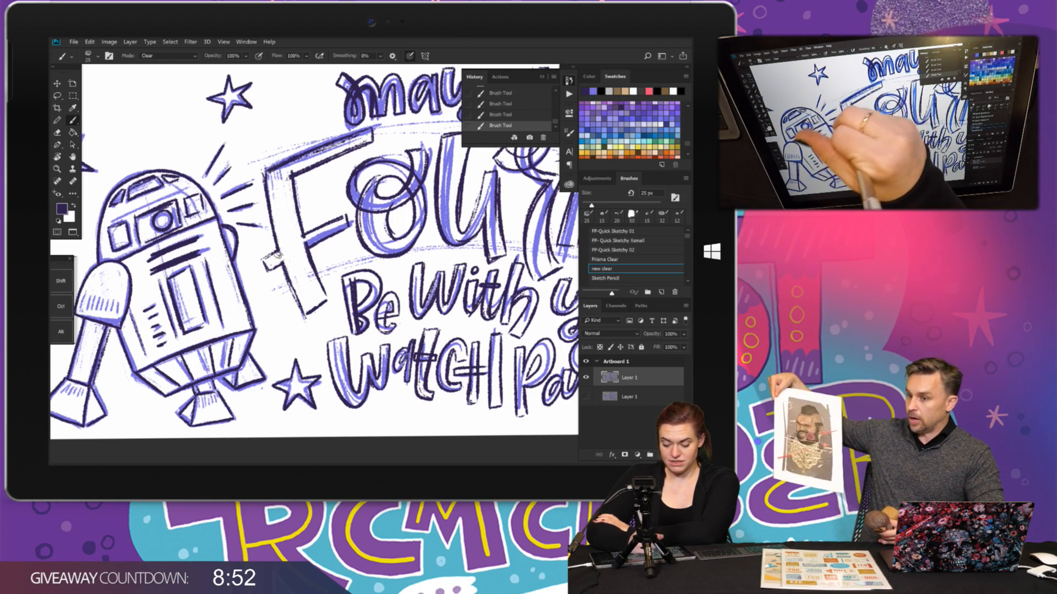
pyautogui.moveTo(337, 227); pyautogui.dragTo(301, 240)
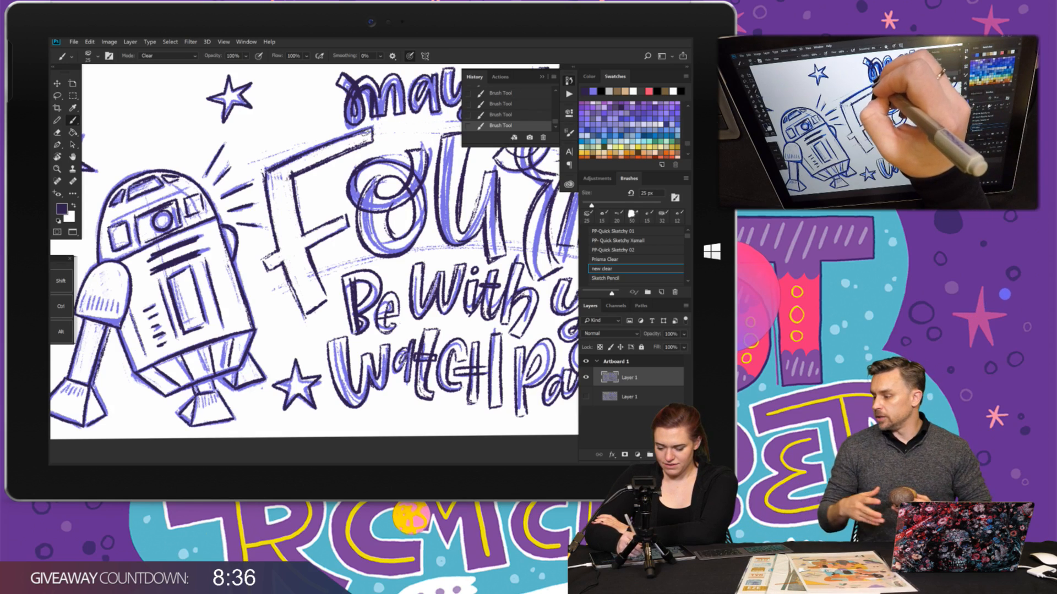
pyautogui.moveTo(262, 151); pyautogui.dragTo(215, 149)
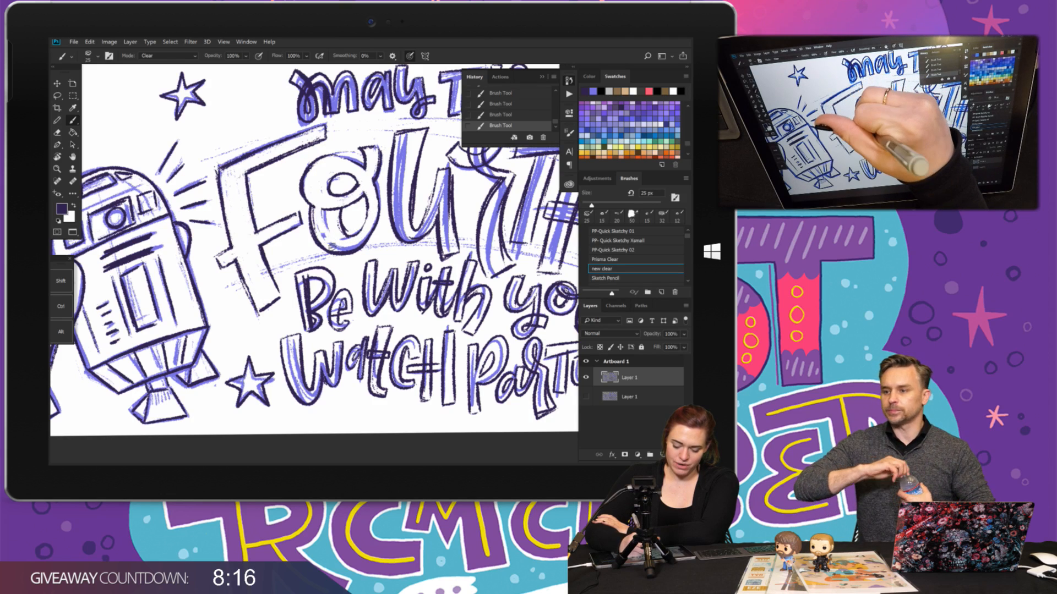
pyautogui.moveTo(324, 240)
pyautogui.mouseDown()
pyautogui.moveTo(351, 244)
pyautogui.moveTo(325, 206)
pyautogui.mouseUp()
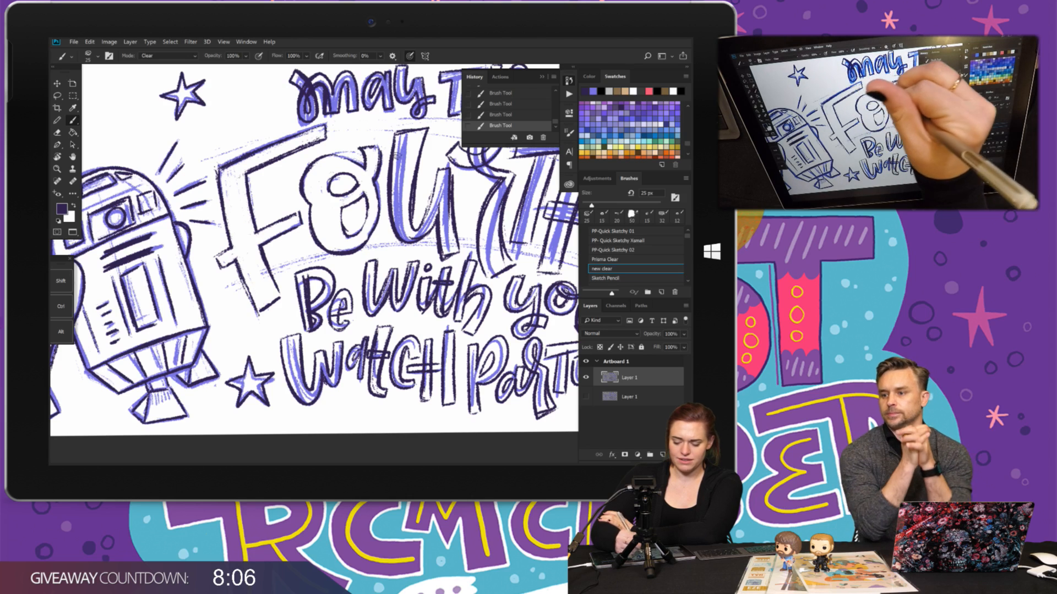
pyautogui.moveTo(231, 210); pyautogui.dragTo(186, 267)
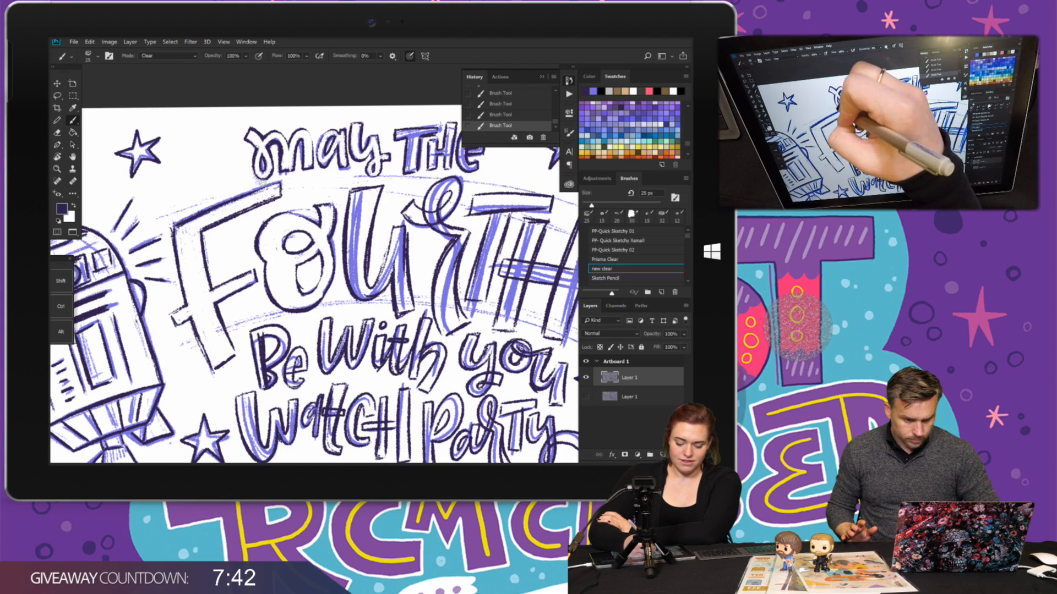
pyautogui.moveTo(385, 182); pyautogui.dragTo(266, 221)
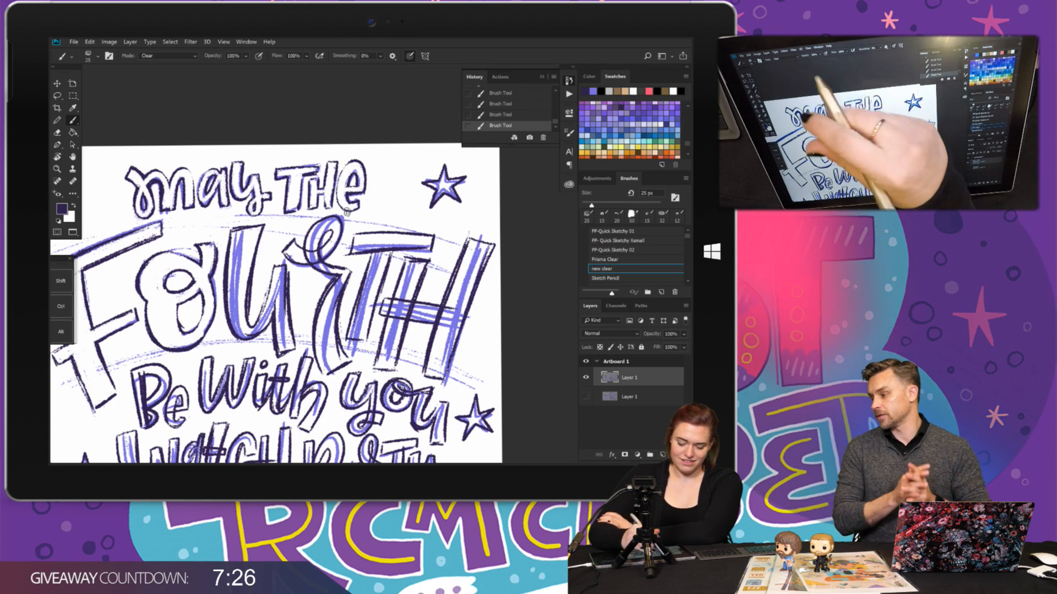
# - Erase the light purple sketch lines and overlapping strokes inside the U and R of "Fourth"
pyautogui.scroll(-4, 257, 165)
pyautogui.scroll(4, 257, 265)
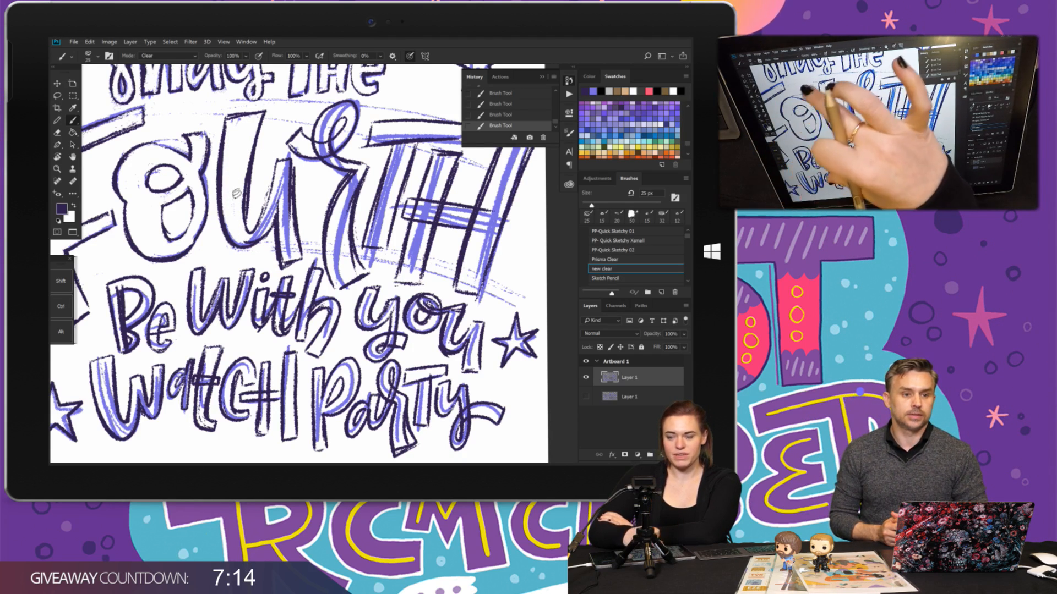
pyautogui.scroll(-4, 236, 193)
pyautogui.scroll(3, 275, 214)
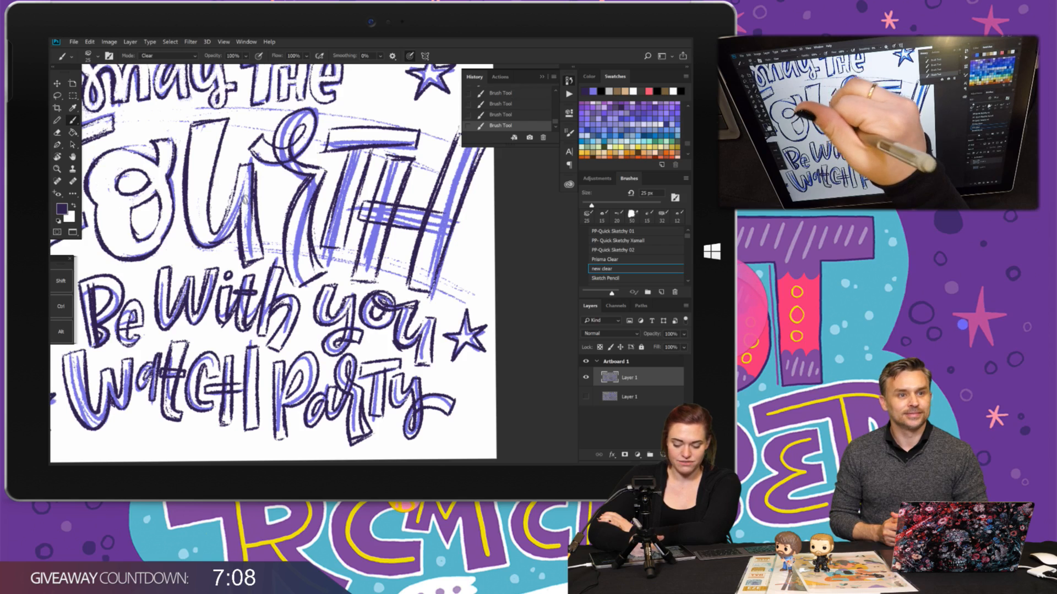
pyautogui.moveTo(244, 198)
pyautogui.mouseDown()
pyautogui.moveTo(246, 180)
pyautogui.moveTo(215, 231)
pyautogui.mouseUp()
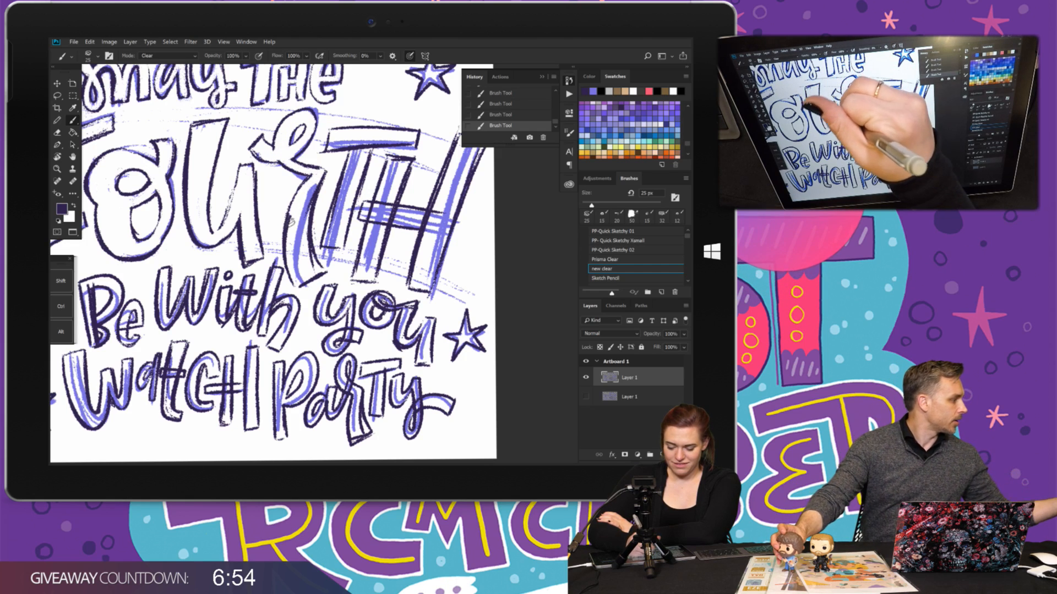
pyautogui.moveTo(303, 201); pyautogui.dragTo(304, 270)
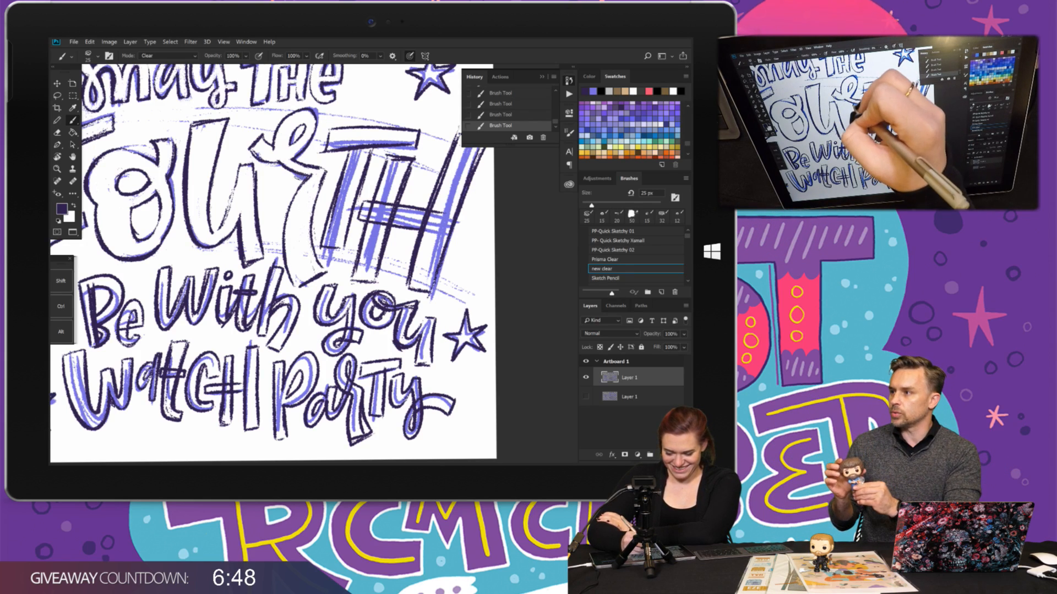
# - Erase the inner sketch lines and crossing strokes from the T and H of "Fourth", leaving clean outlines
pyautogui.moveTo(359, 151); pyautogui.dragTo(334, 225)
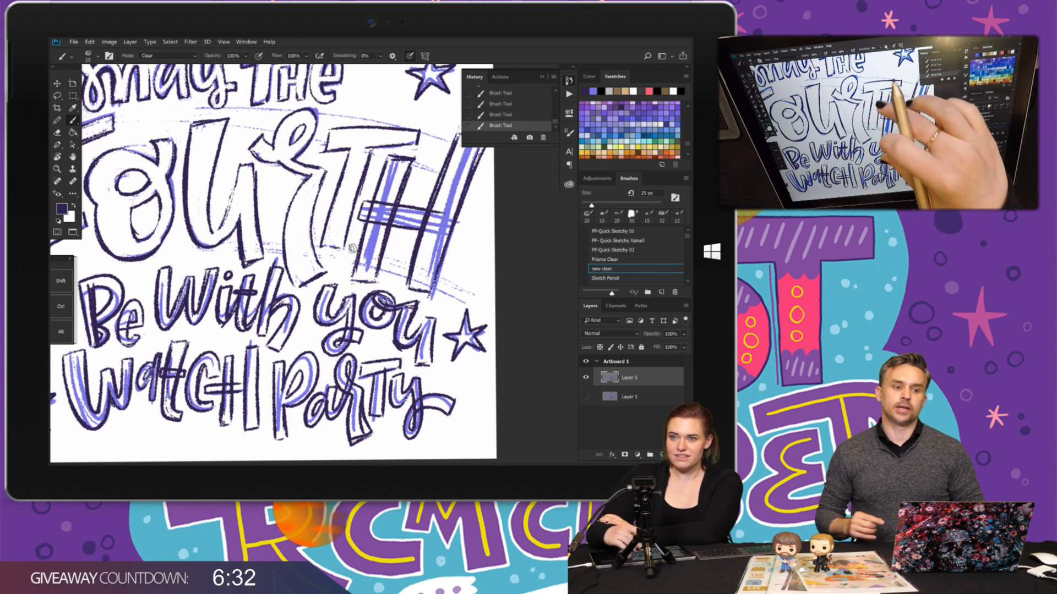
pyautogui.moveTo(354, 248); pyautogui.dragTo(283, 238)
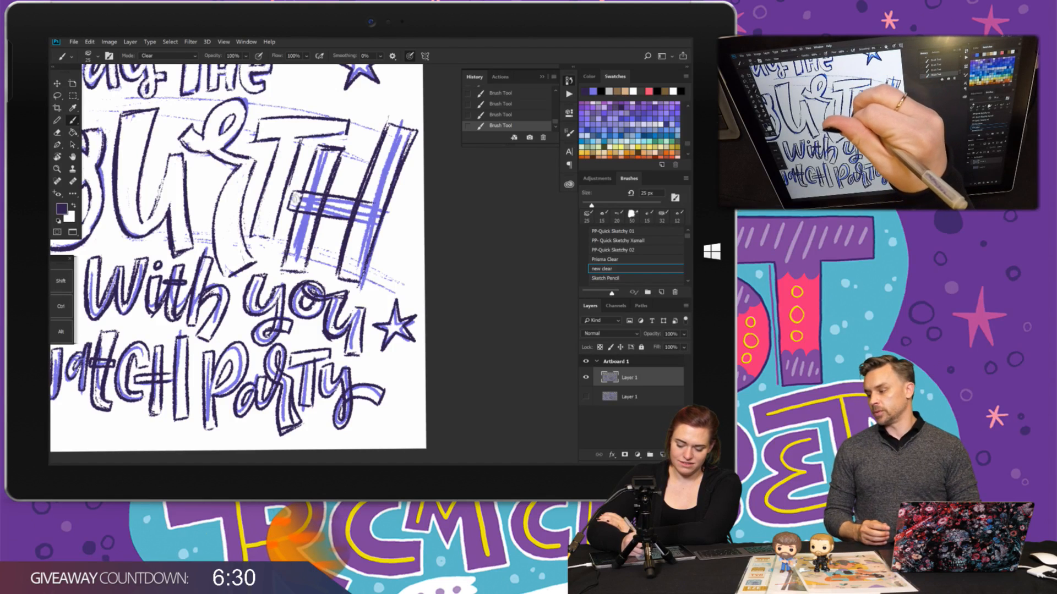
pyautogui.moveTo(304, 200); pyautogui.dragTo(314, 206)
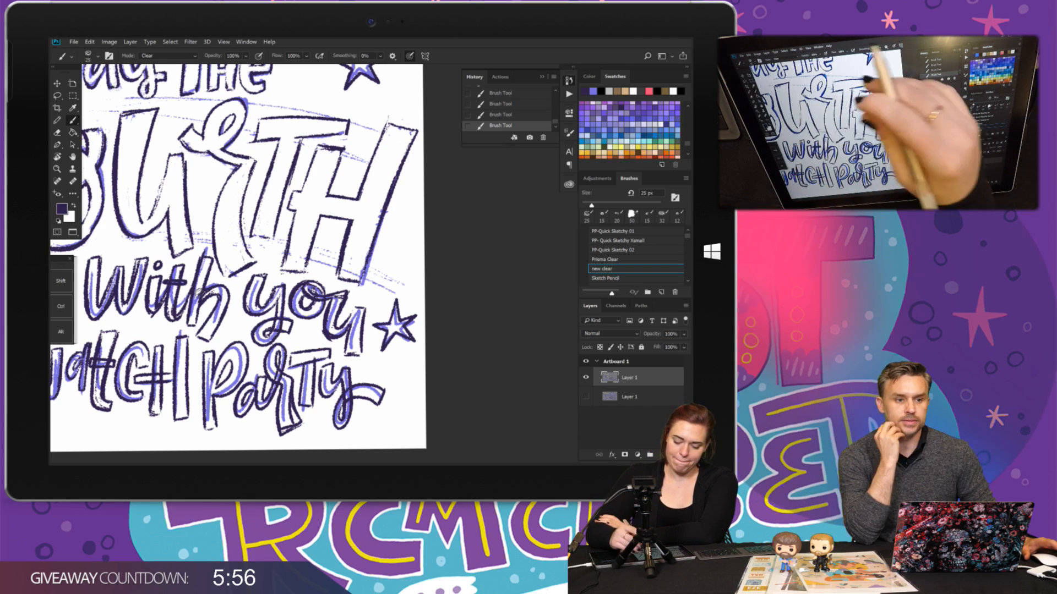
# - Erase the light purple sketch lines inside the letters of "Be With you"
pyautogui.moveTo(199, 291); pyautogui.dragTo(250, 373)
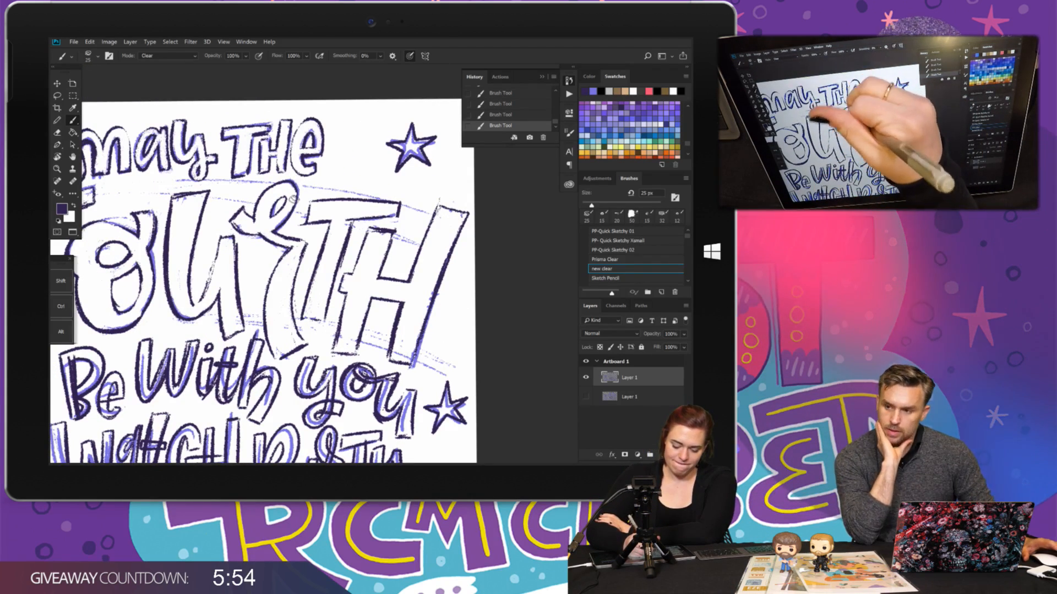
pyautogui.moveTo(299, 181); pyautogui.dragTo(447, 76)
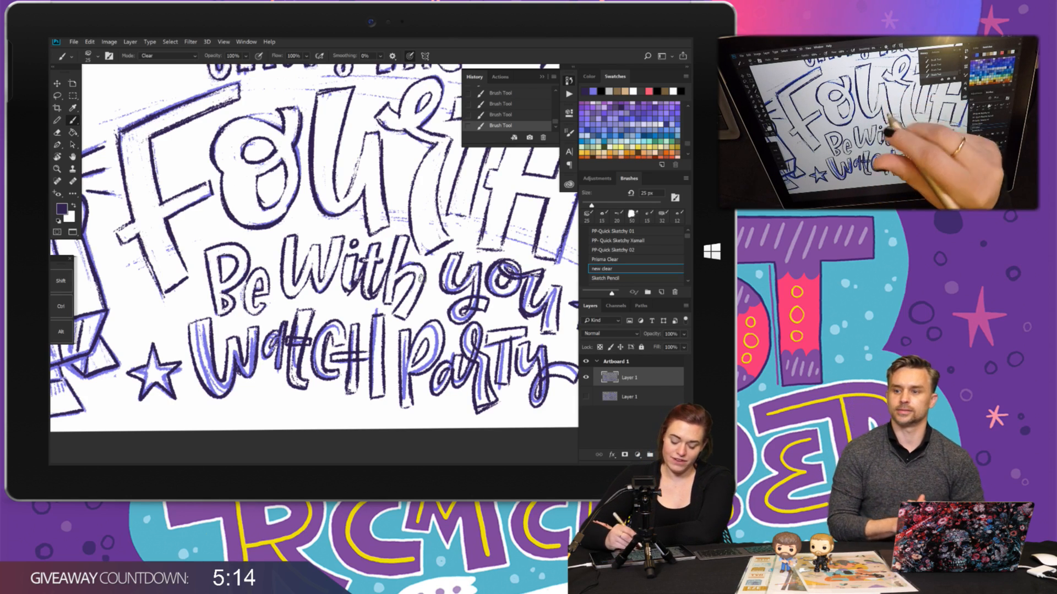
pyautogui.moveTo(422, 280); pyautogui.dragTo(288, 282)
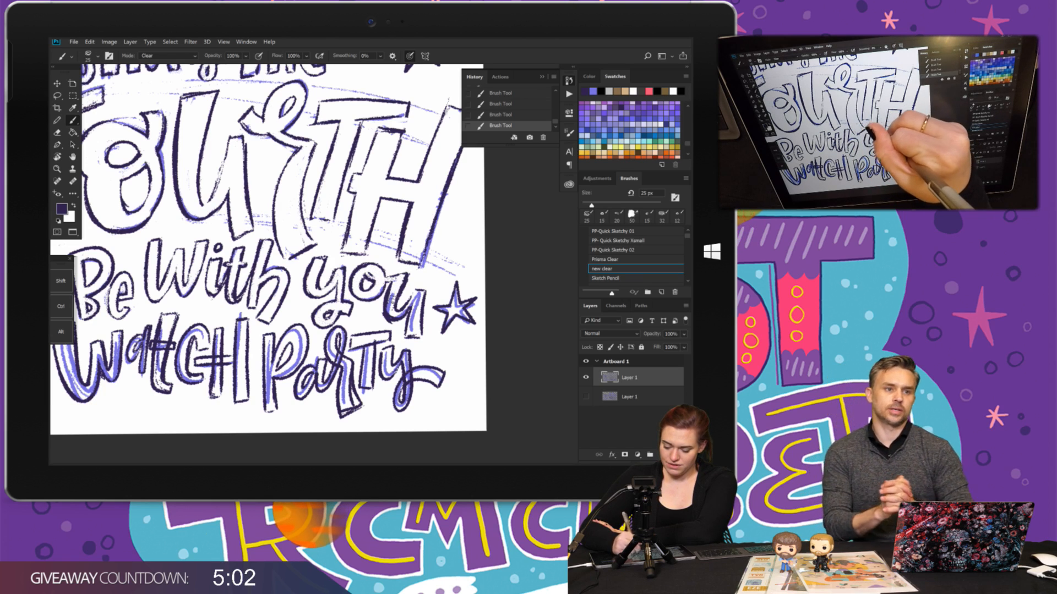
pyautogui.moveTo(374, 264); pyautogui.dragTo(284, 234)
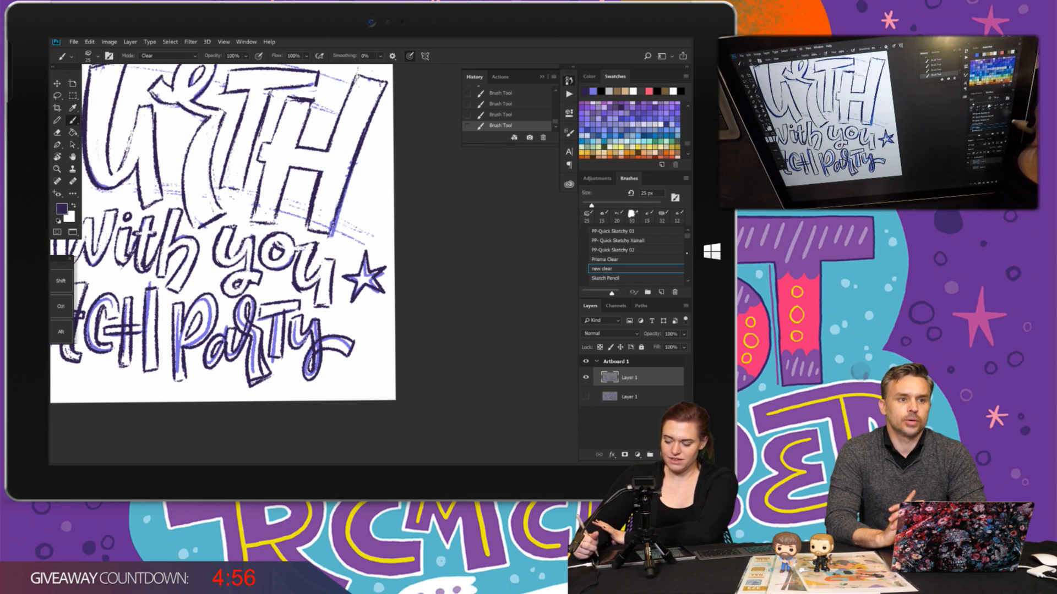
# - Erase the light purple sketch lines and overlapping strokes inside the letters of "Watch", leaving only the dark outlines
pyautogui.scroll(-2, 636, 256)
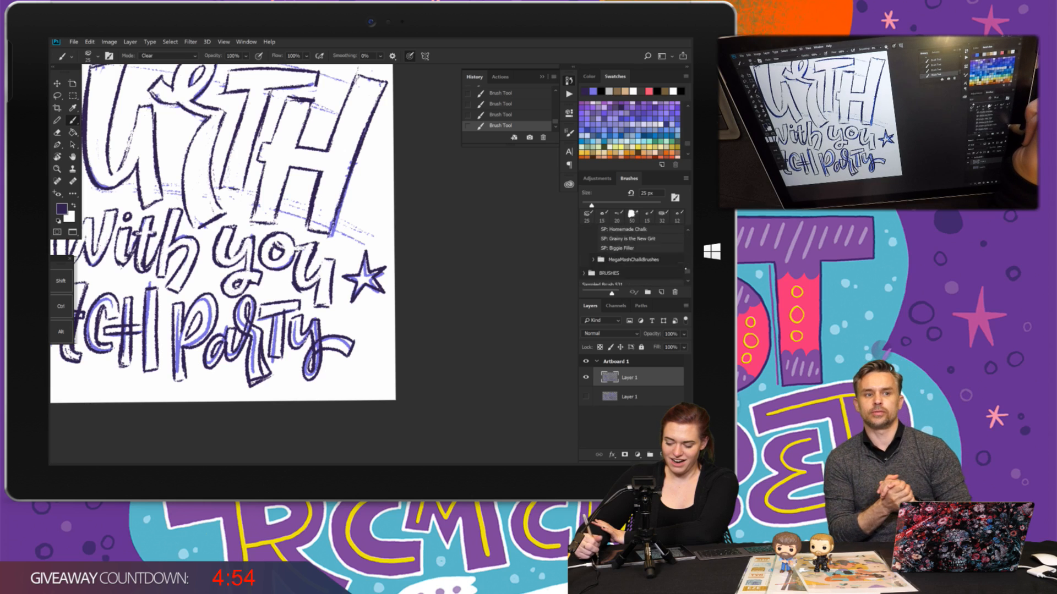
pyautogui.scroll(3, 636, 256)
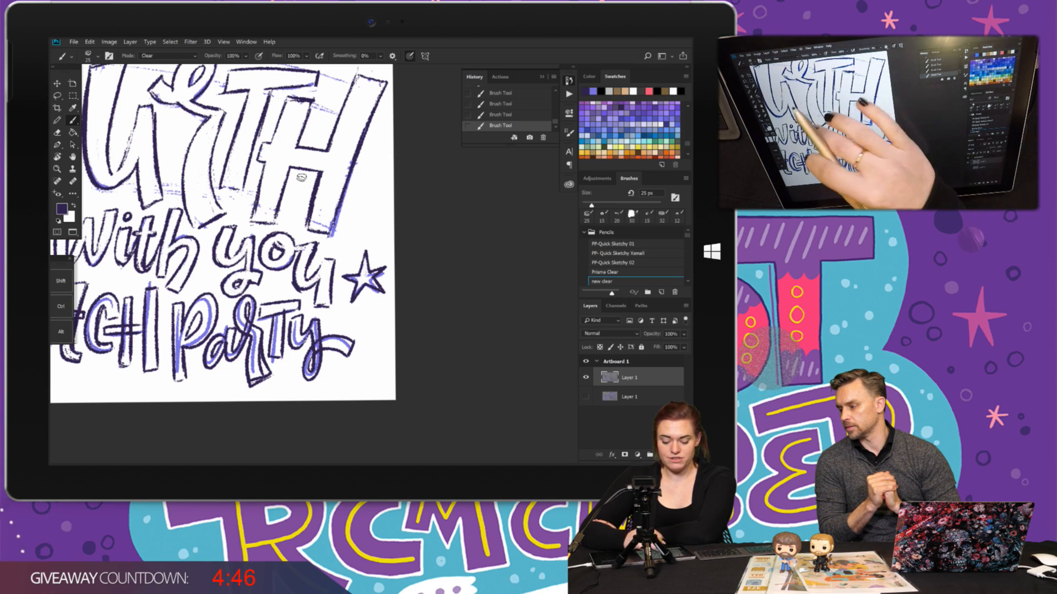
pyautogui.scroll(-4, 301, 177)
pyautogui.scroll(4, 301, 236)
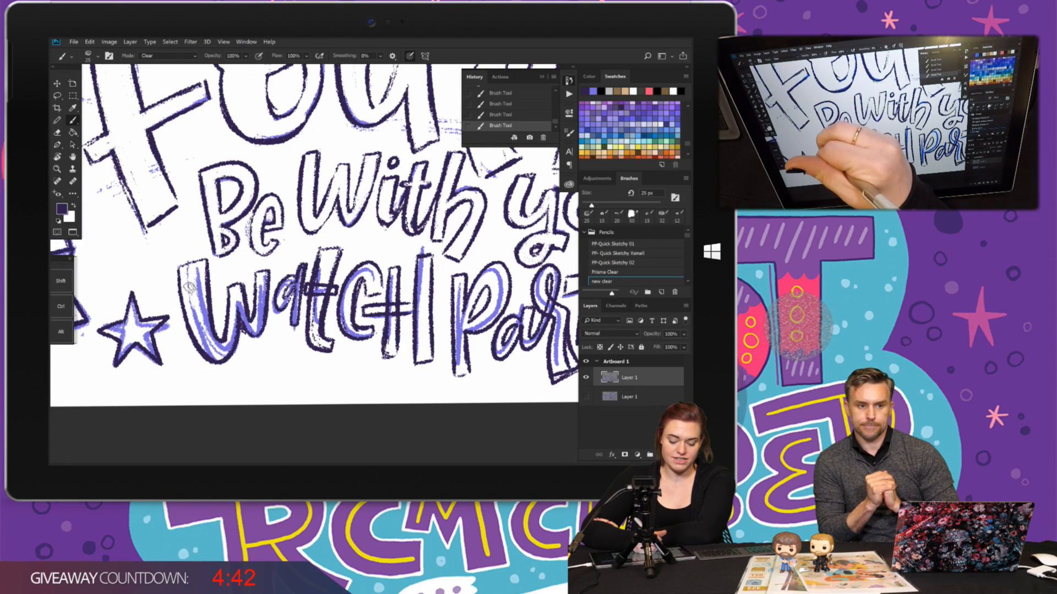
pyautogui.moveTo(189, 287); pyautogui.dragTo(209, 344)
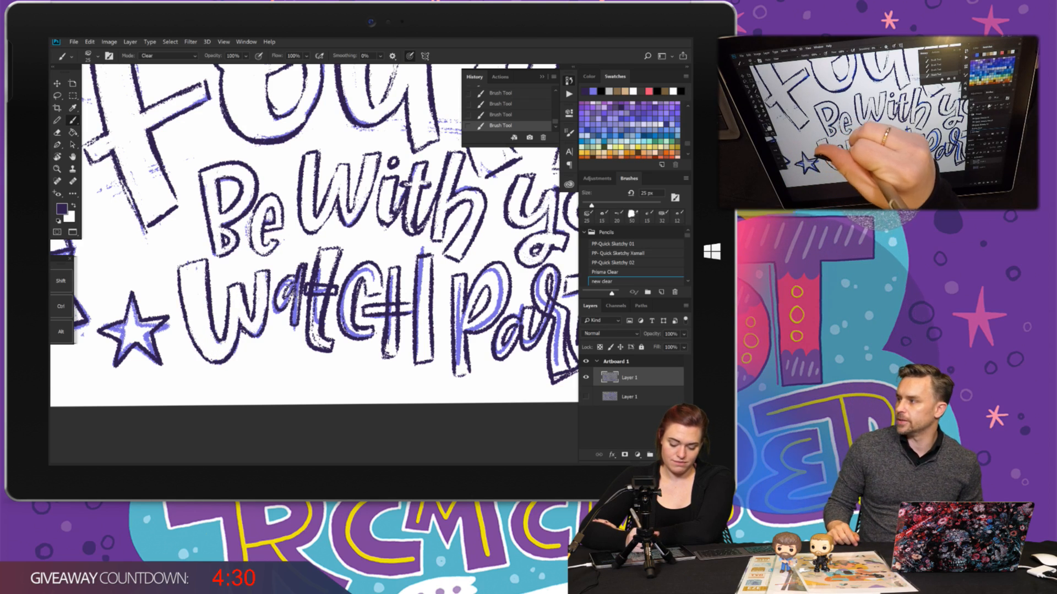
pyautogui.moveTo(300, 270); pyautogui.dragTo(294, 323)
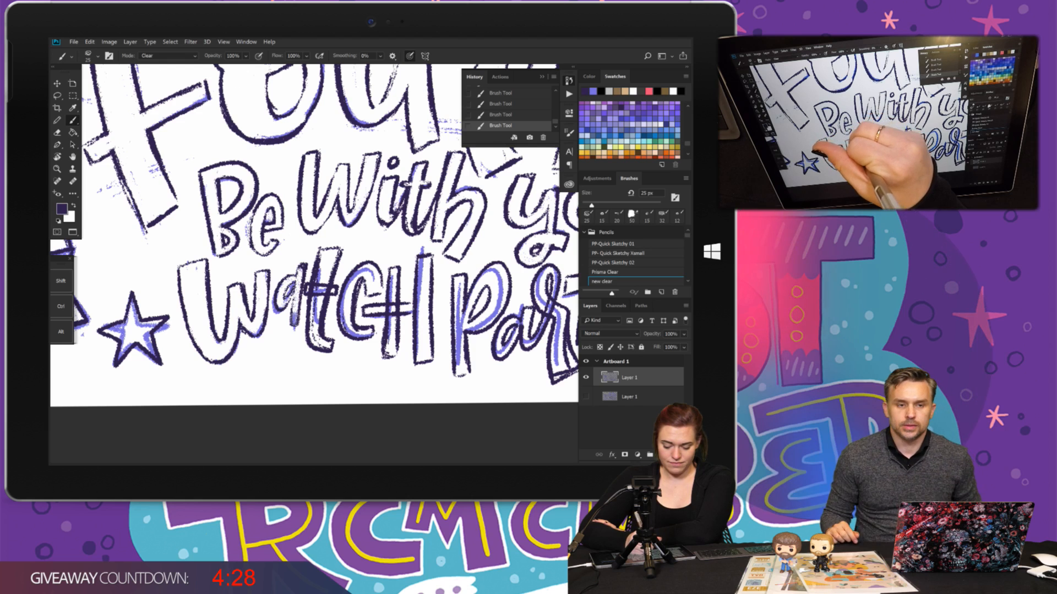
pyautogui.moveTo(308, 287)
pyautogui.mouseDown()
pyautogui.moveTo(332, 289)
pyautogui.moveTo(316, 347)
pyautogui.mouseUp()
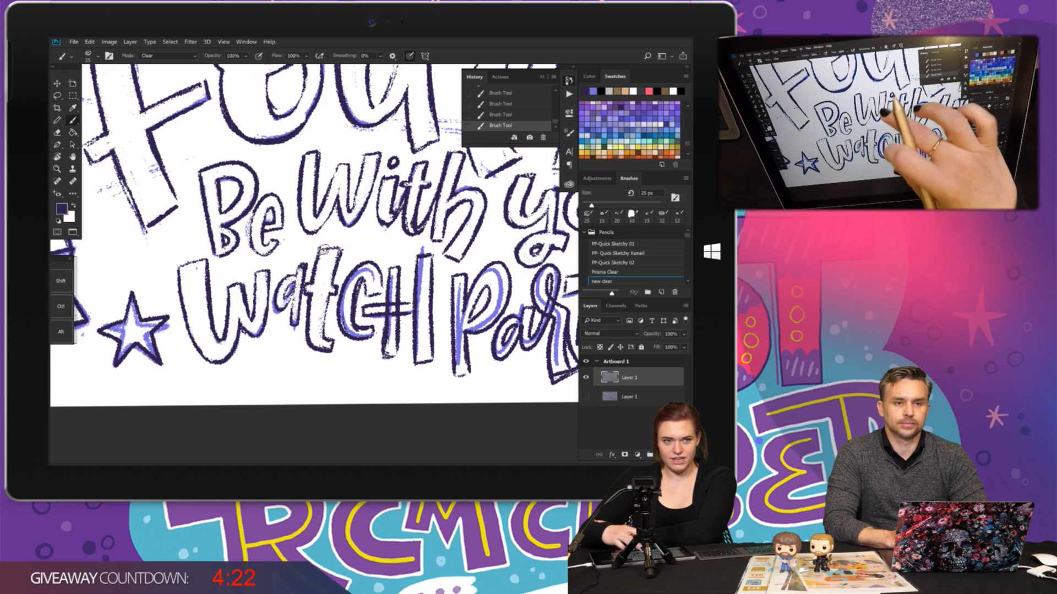
pyautogui.moveTo(323, 250); pyautogui.dragTo(236, 228)
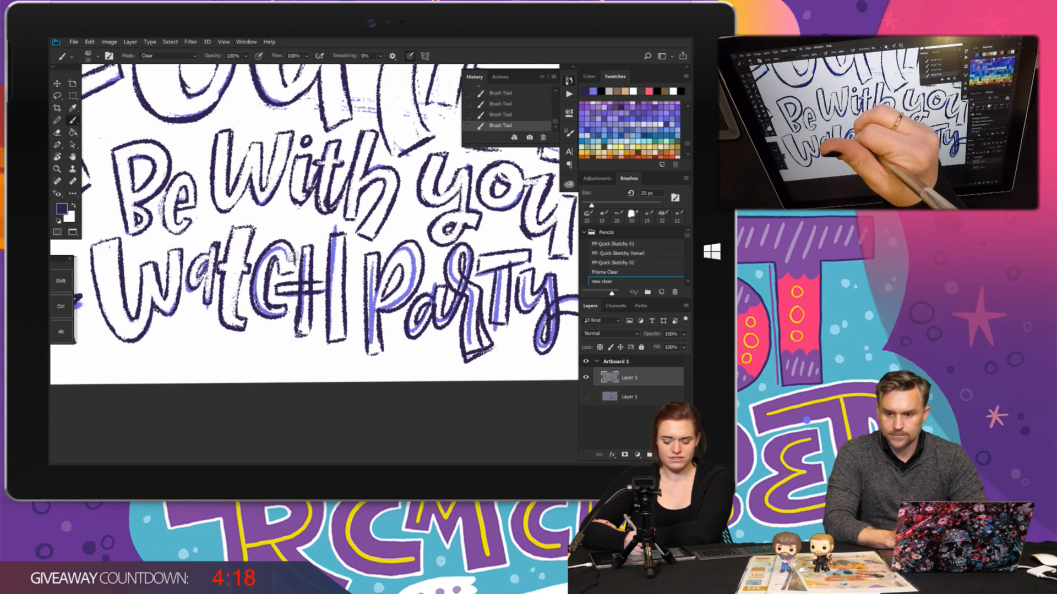
pyautogui.moveTo(280, 254); pyautogui.dragTo(270, 312)
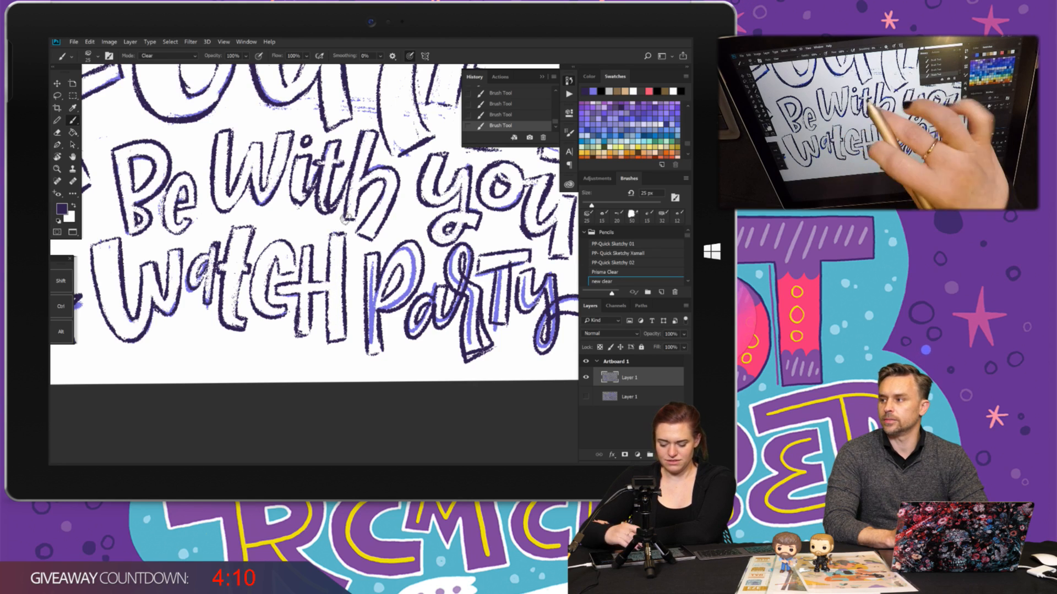
# - Erase the light purple sketch lines and crossing strokes inside the letters of "Party"
pyautogui.moveTo(344, 219); pyautogui.dragTo(262, 188)
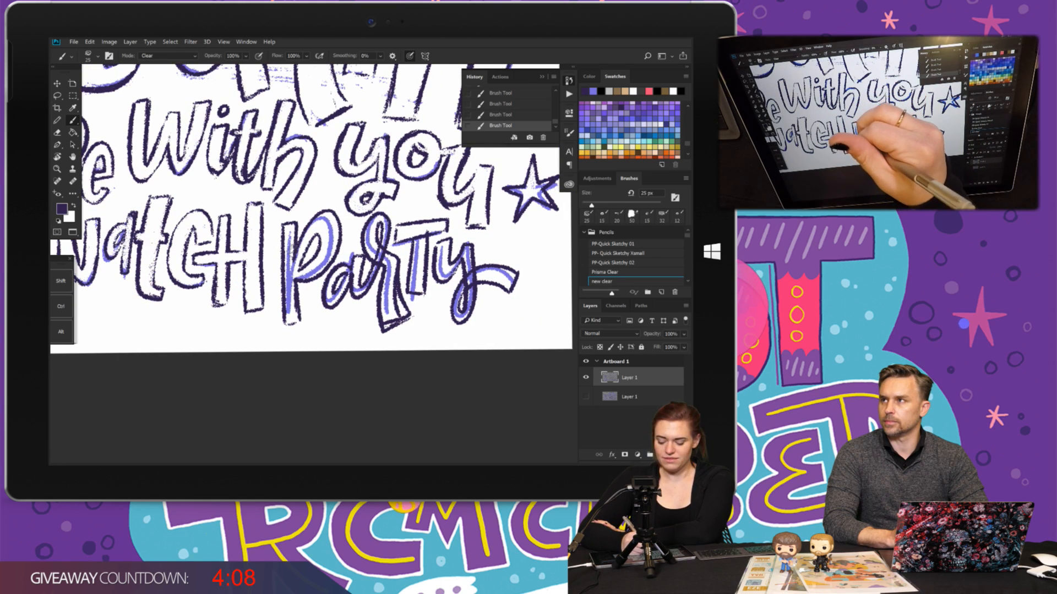
pyautogui.moveTo(290, 234); pyautogui.dragTo(289, 308)
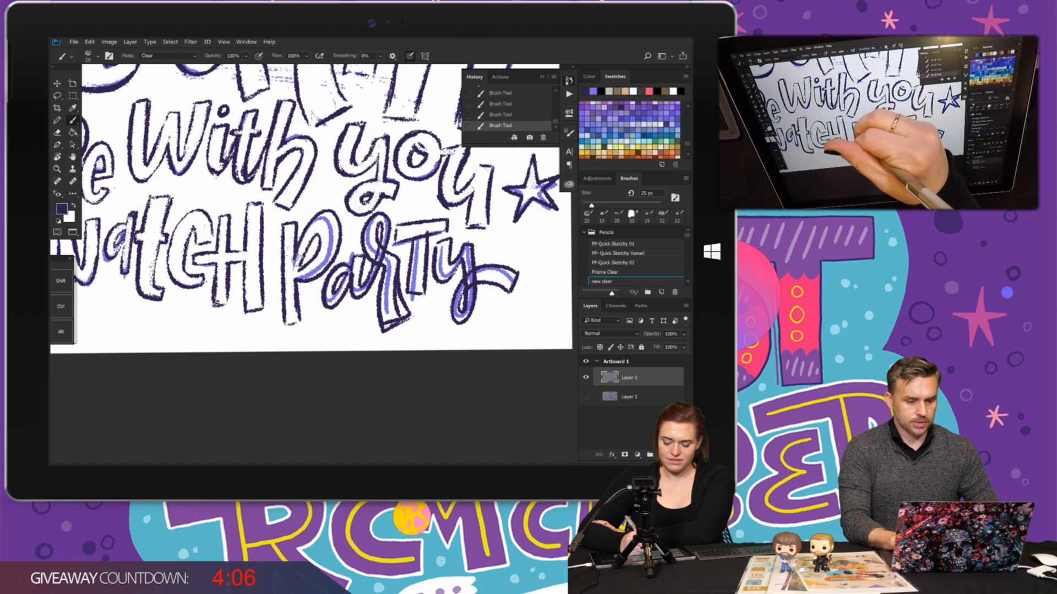
pyautogui.moveTo(327, 218)
pyautogui.mouseDown()
pyautogui.moveTo(319, 264)
pyautogui.moveTo(294, 280)
pyautogui.mouseUp()
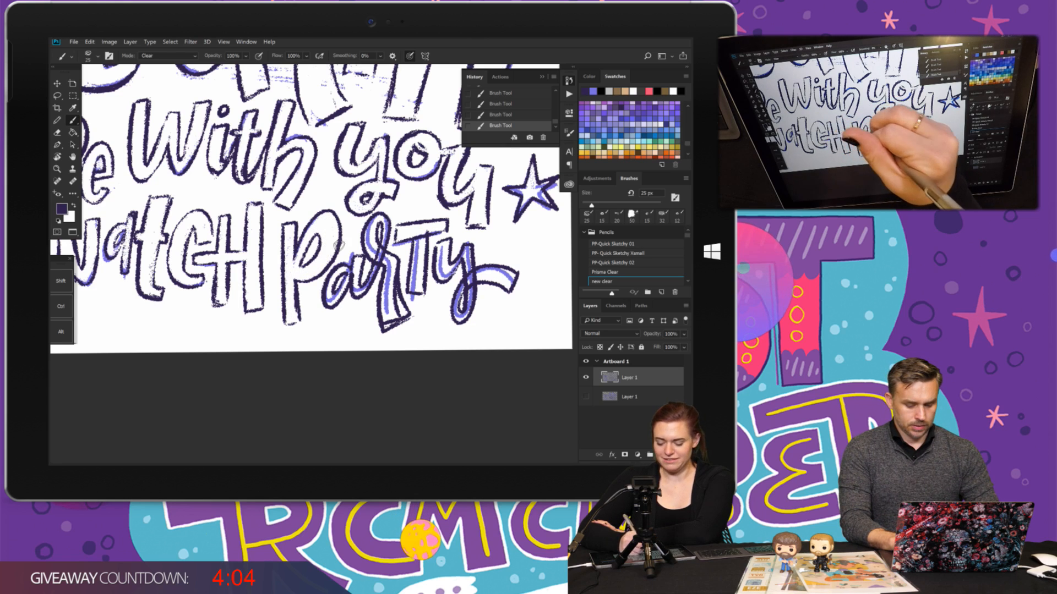
pyautogui.moveTo(357, 264); pyautogui.dragTo(355, 278)
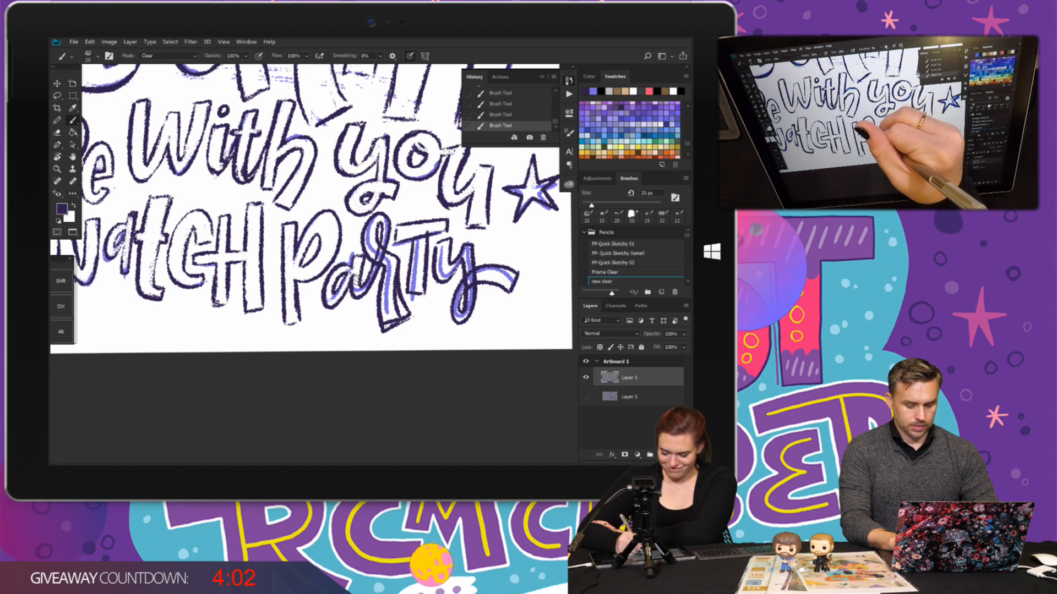
pyautogui.moveTo(385, 219)
pyautogui.mouseDown()
pyautogui.moveTo(371, 236)
pyautogui.moveTo(388, 311)
pyautogui.mouseUp()
pyautogui.moveTo(395, 261); pyautogui.dragTo(396, 310)
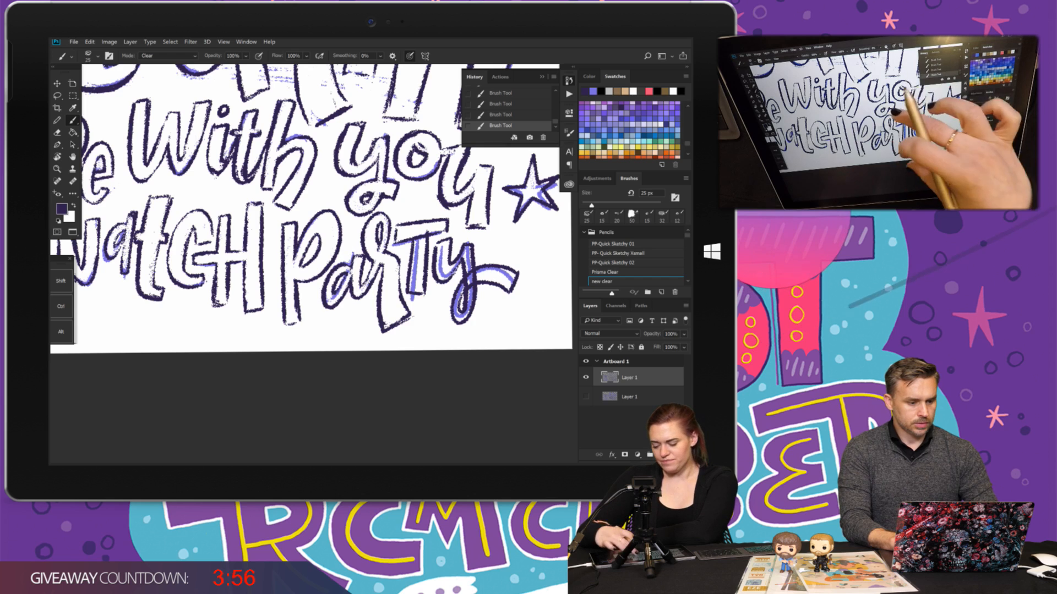
pyautogui.moveTo(353, 246); pyautogui.dragTo(293, 248)
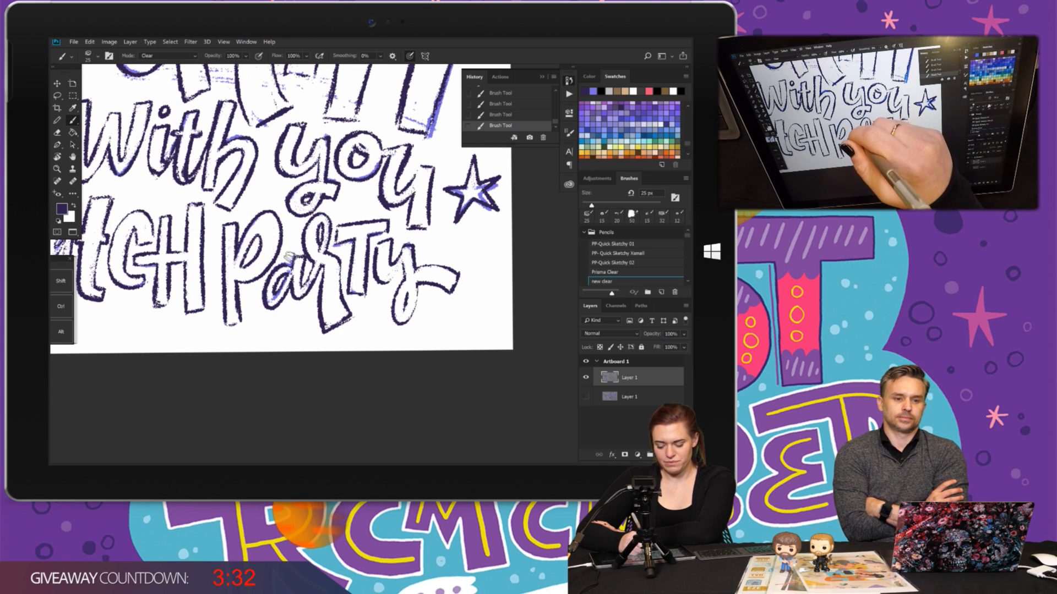
pyautogui.scroll(-5, 293, 240)
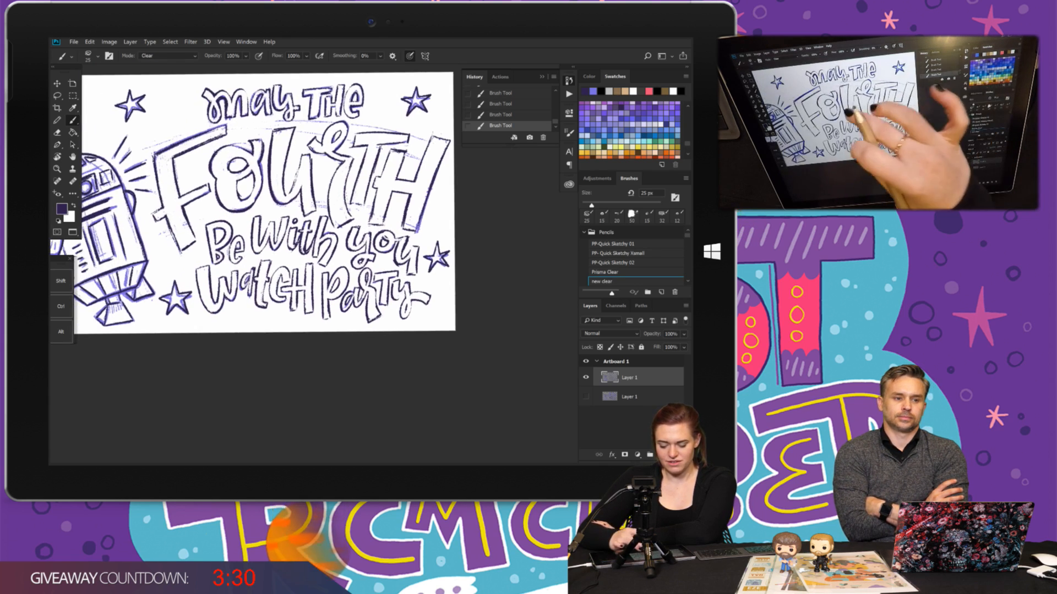
# - Erase stray light purple sketch lines around the R2-D2 drawing and the star beside its foot
pyautogui.scroll(2, 356, 214)
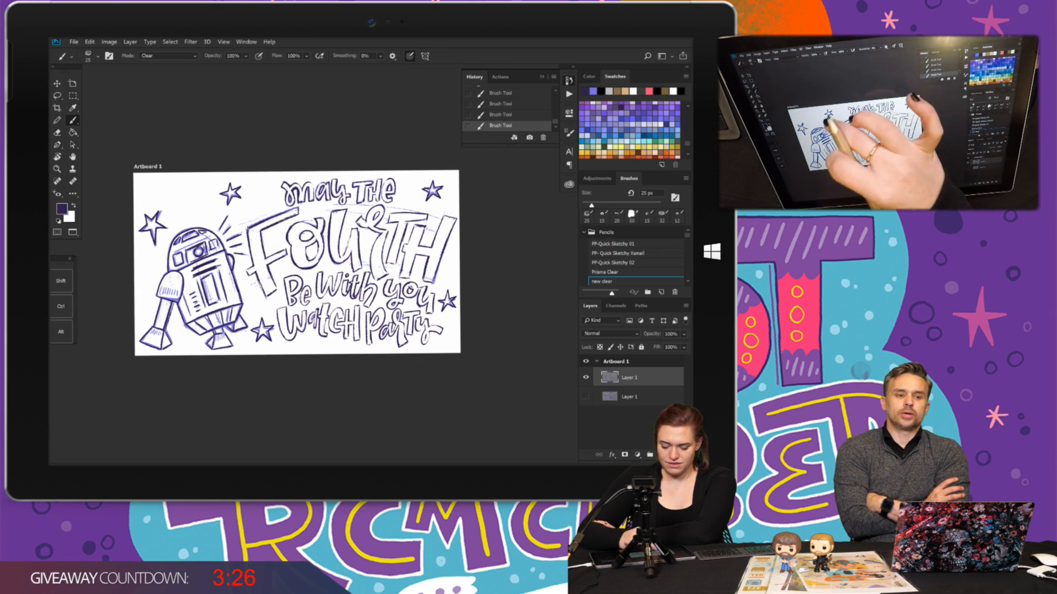
pyautogui.scroll(3, 223, 235)
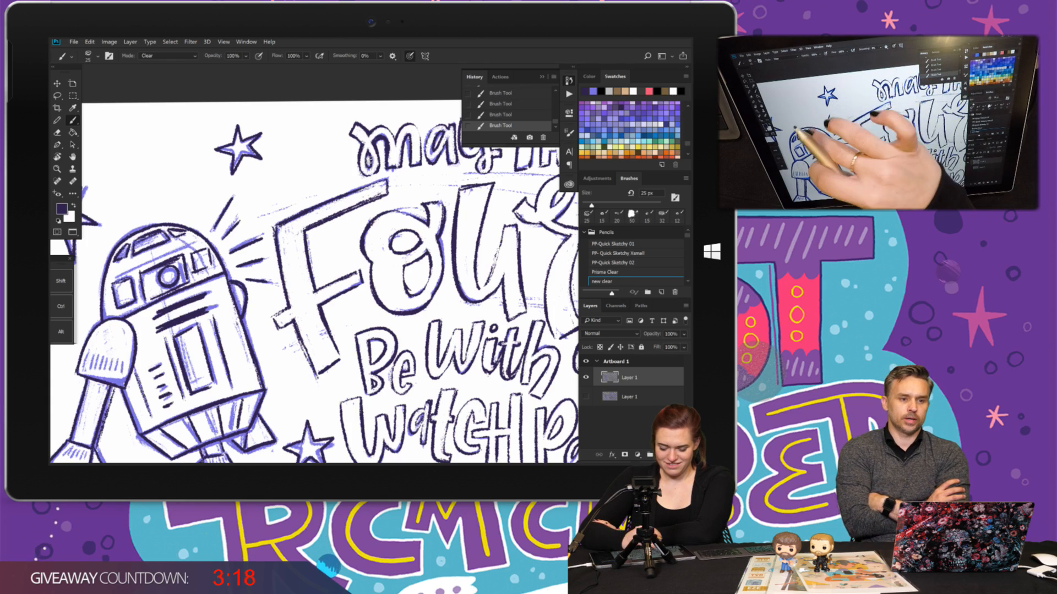
pyautogui.moveTo(221, 258); pyautogui.dragTo(315, 183)
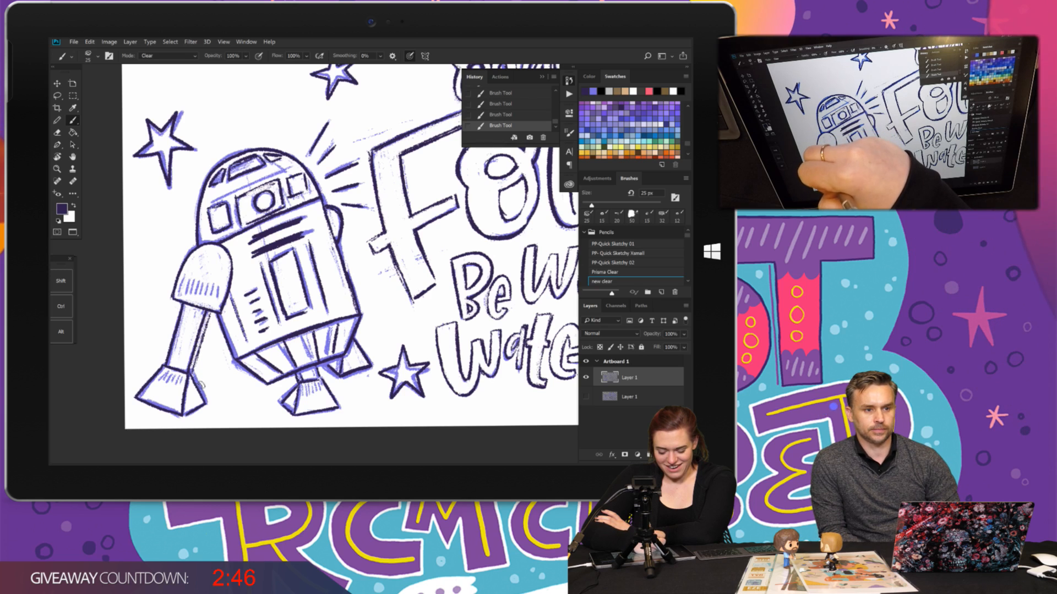
pyautogui.moveTo(352, 248); pyautogui.dragTo(249, 209)
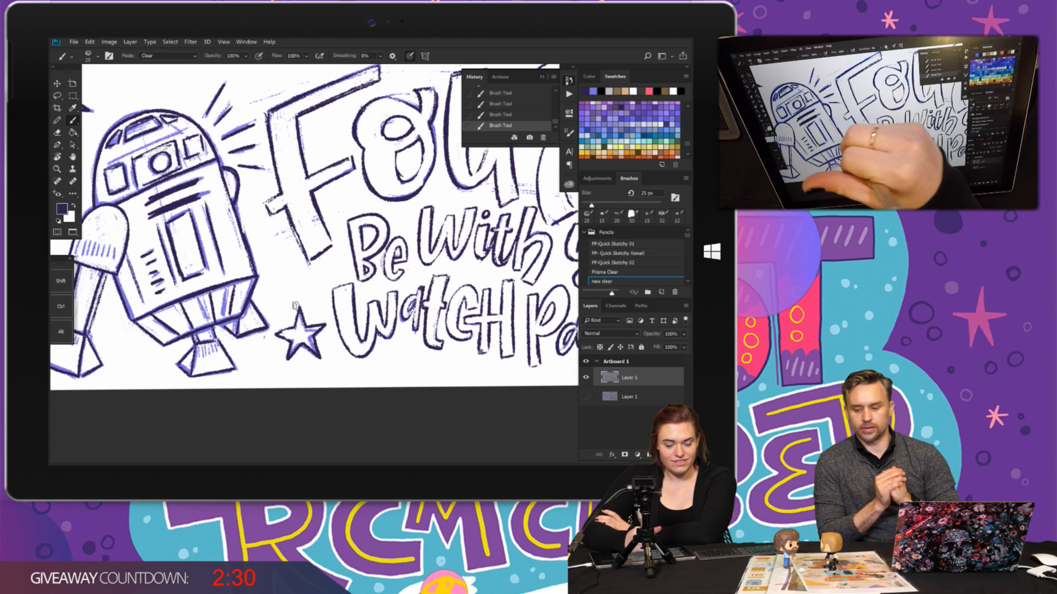
pyautogui.moveTo(295, 305); pyautogui.dragTo(262, 223)
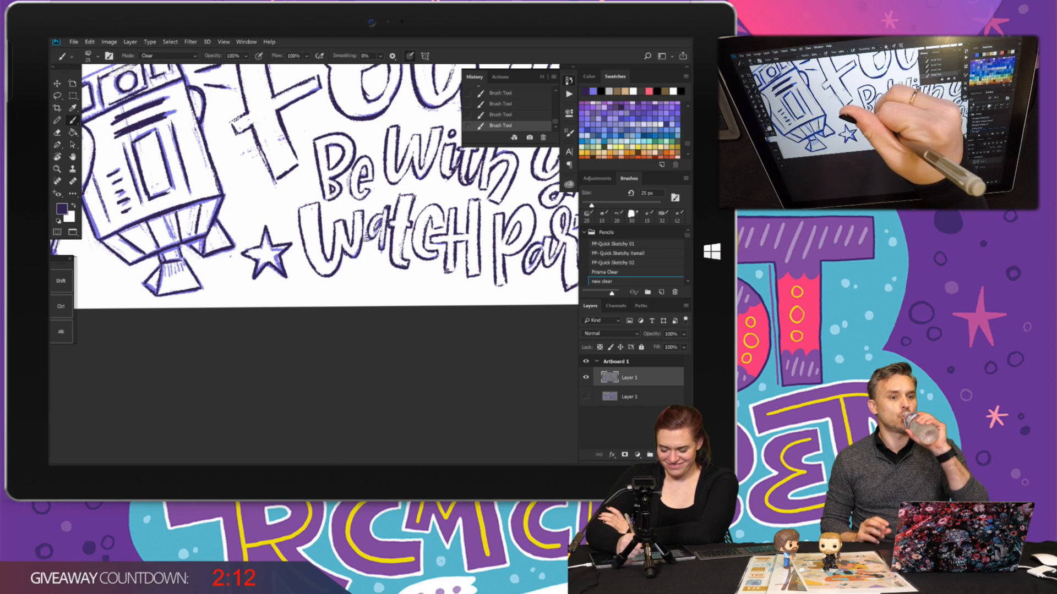
# - Compare the cleaned "Be With you Watch Party" lettering with the rough sketch layer by briefly switching layer visibility
pyautogui.scroll(-3, 275, 207)
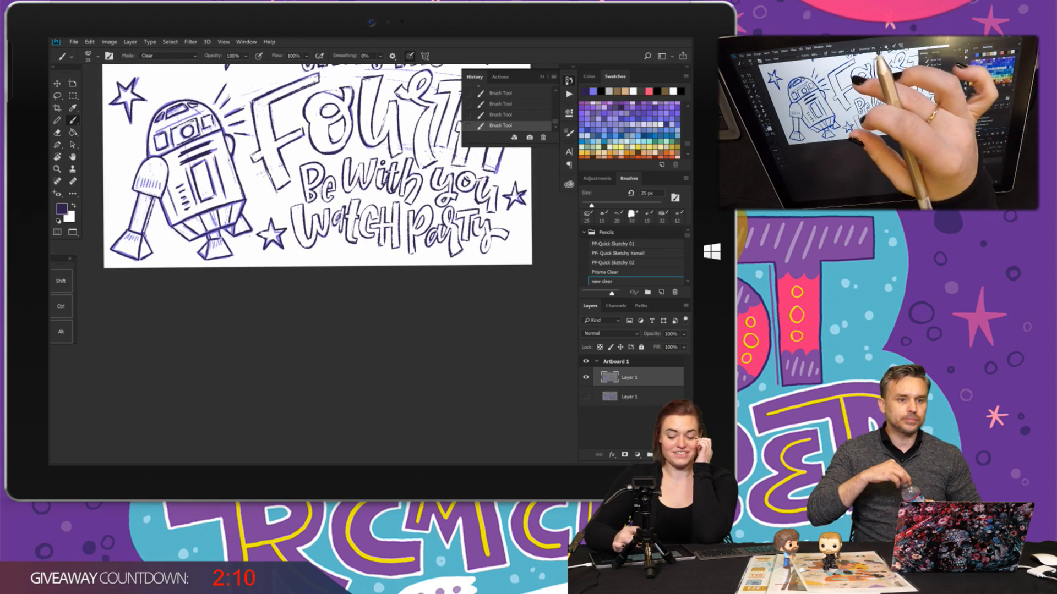
pyautogui.scroll(-3, 264, 237)
pyautogui.scroll(3, 313, 157)
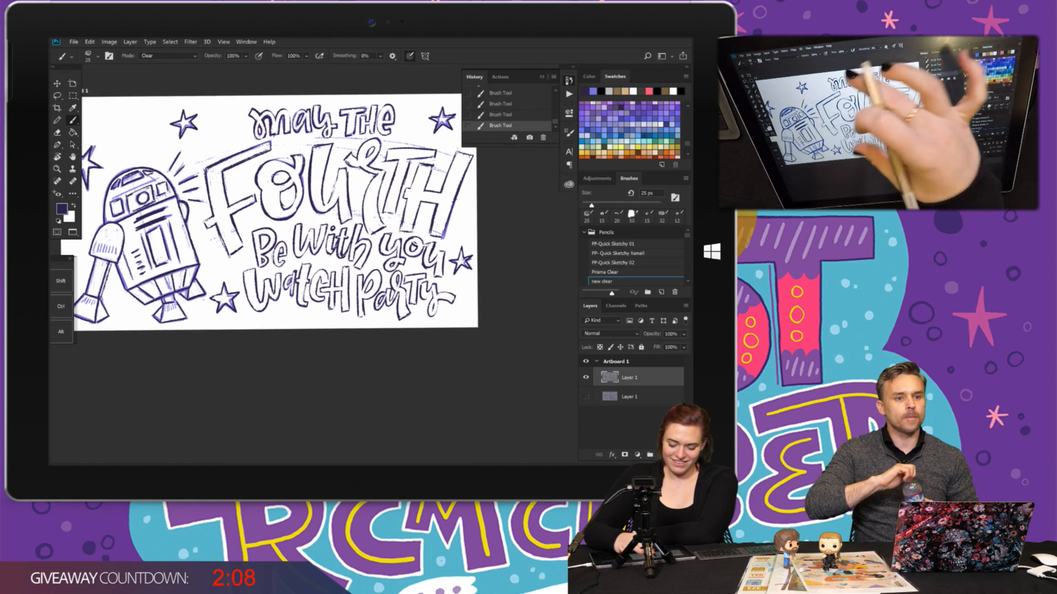
pyautogui.hscroll(-2, 280, 212)
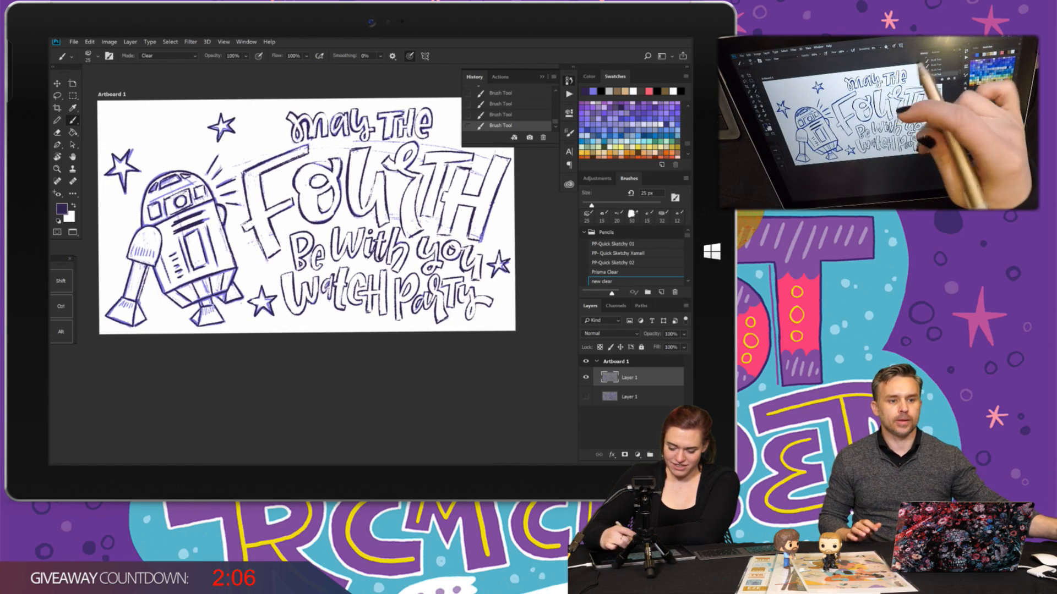
pyautogui.scroll(4, 330, 258)
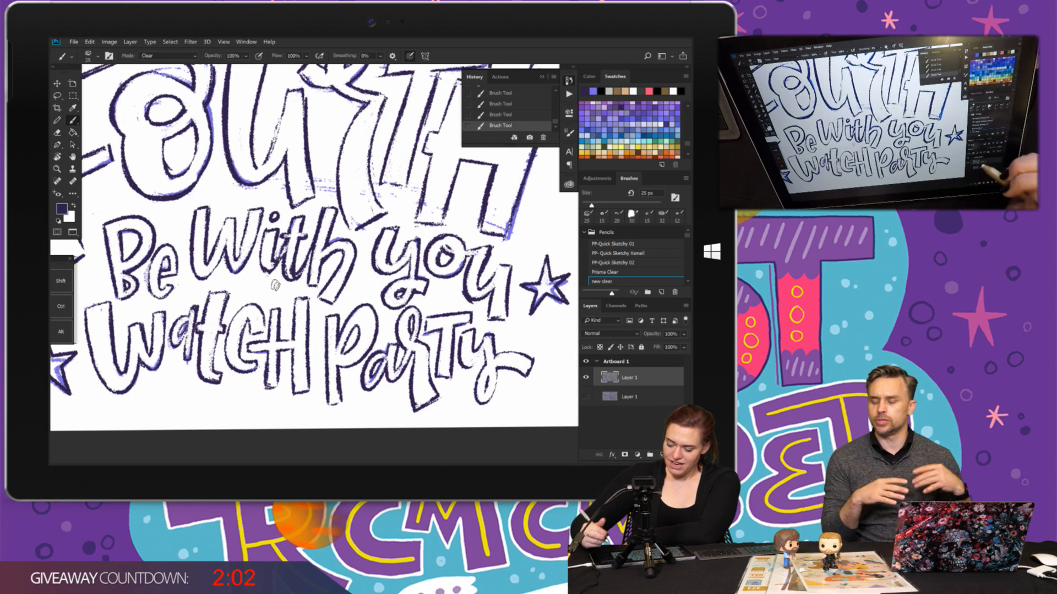
pyautogui.click(586, 397)
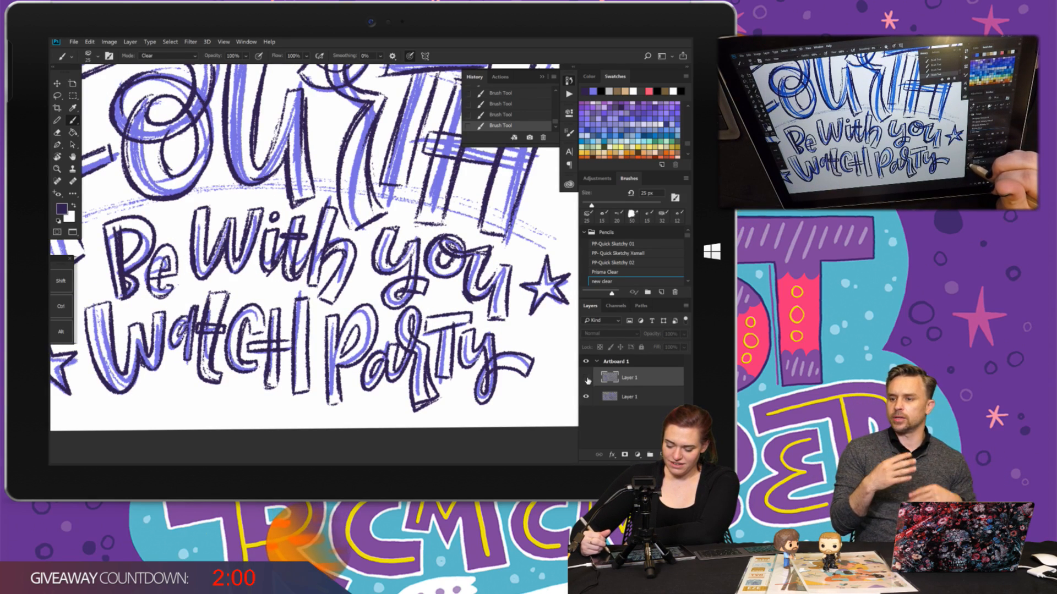
pyautogui.keyDown('alt'); pyautogui.click(587, 379); pyautogui.keyUp('alt')
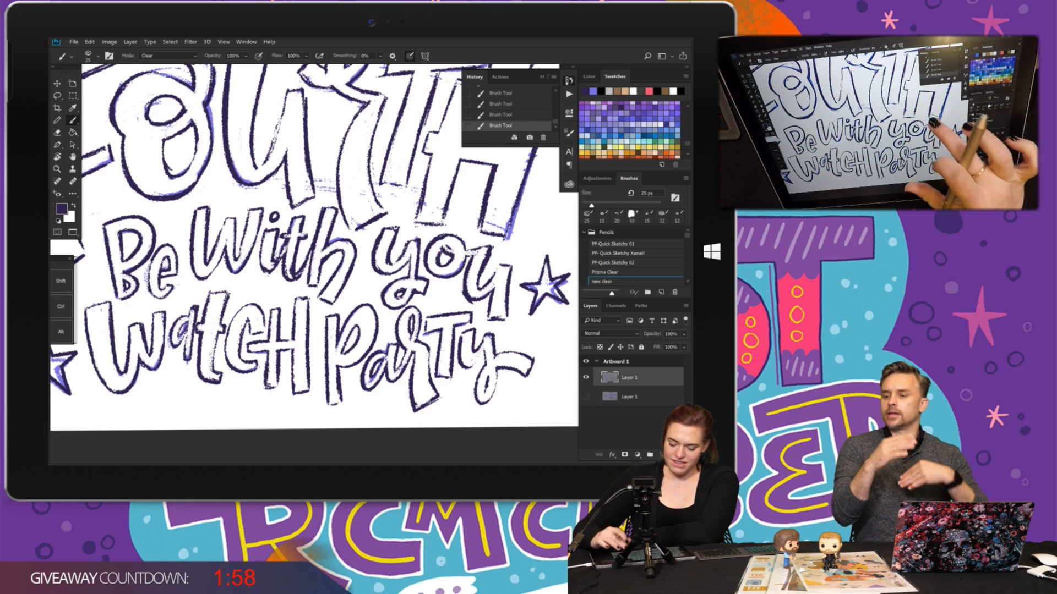
# - Compare the whole cleaned artwork with the original sketch by repeatedly showing and hiding the lower layer, leaving it hidden
pyautogui.scroll(-5, 330, 258)
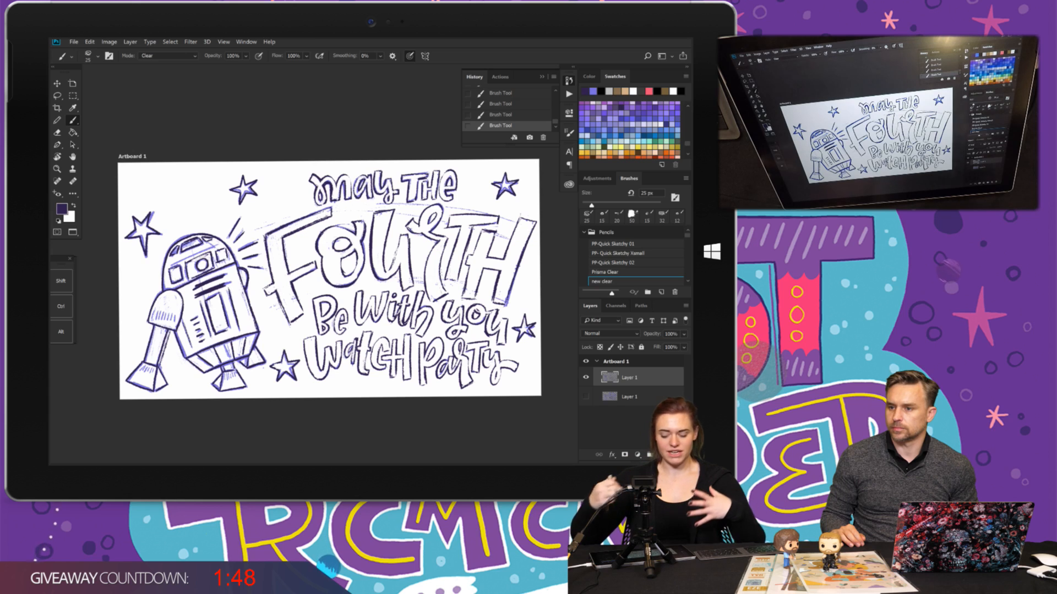
pyautogui.click(586, 377)
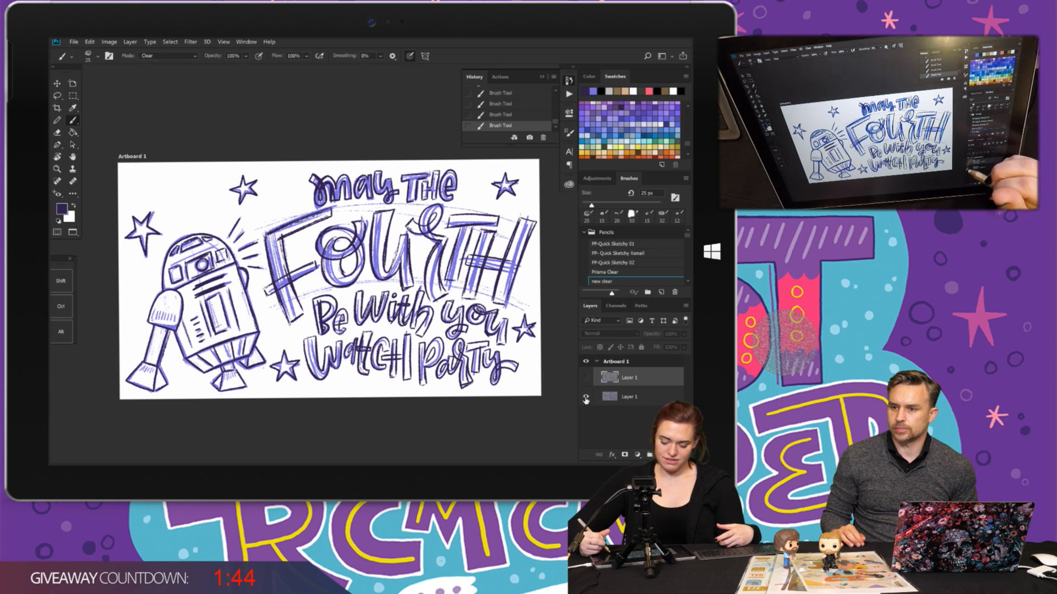
pyautogui.click(586, 397)
pyautogui.click(585, 378)
pyautogui.click(586, 397)
pyautogui.click(585, 397)
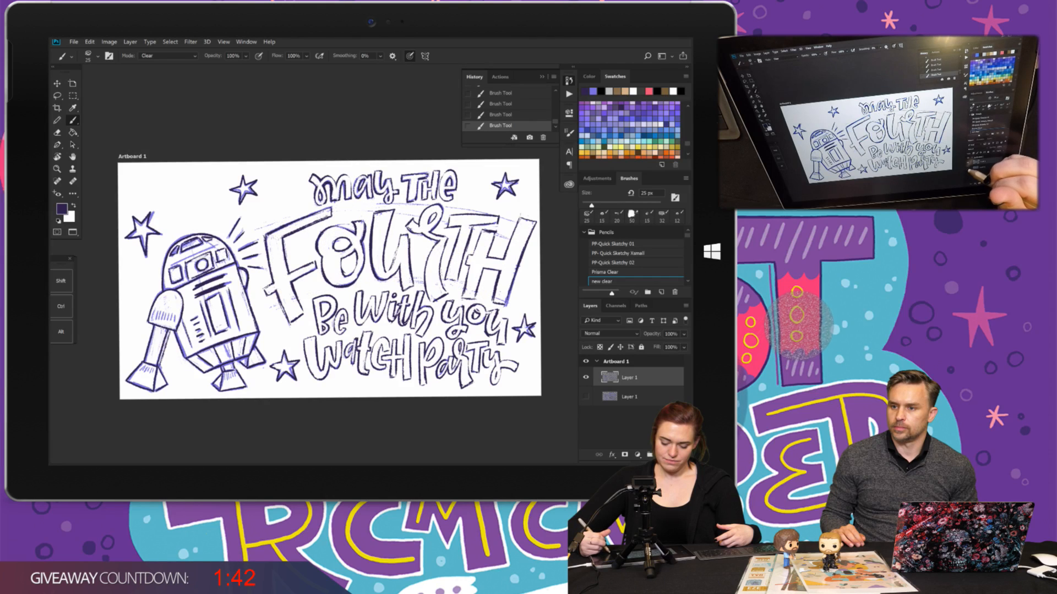
pyautogui.click(585, 397)
pyautogui.click(585, 396)
pyautogui.click(586, 397)
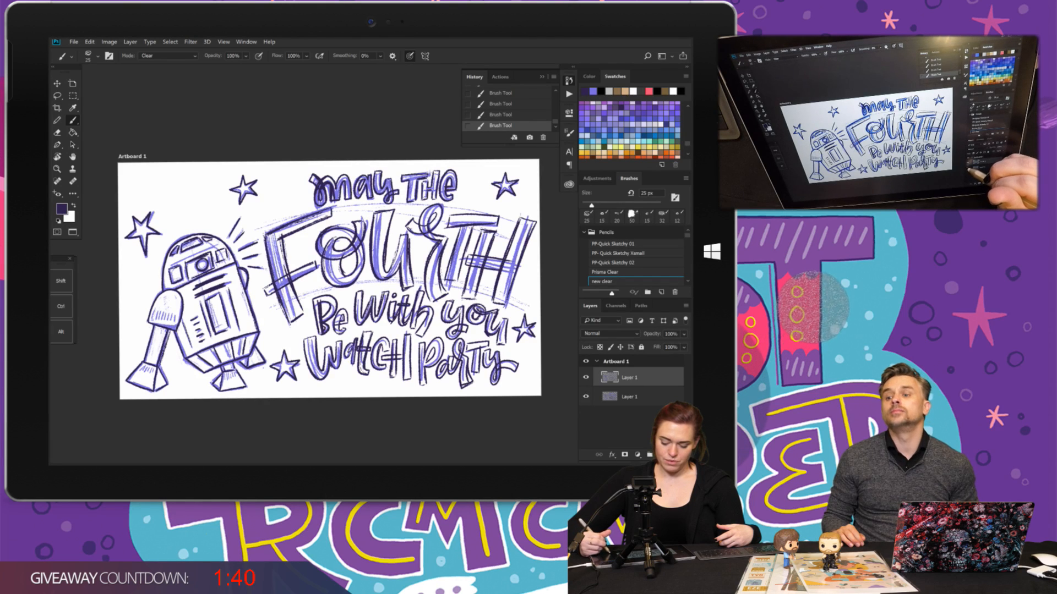
pyautogui.click(585, 397)
pyautogui.click(586, 397)
pyautogui.click(585, 396)
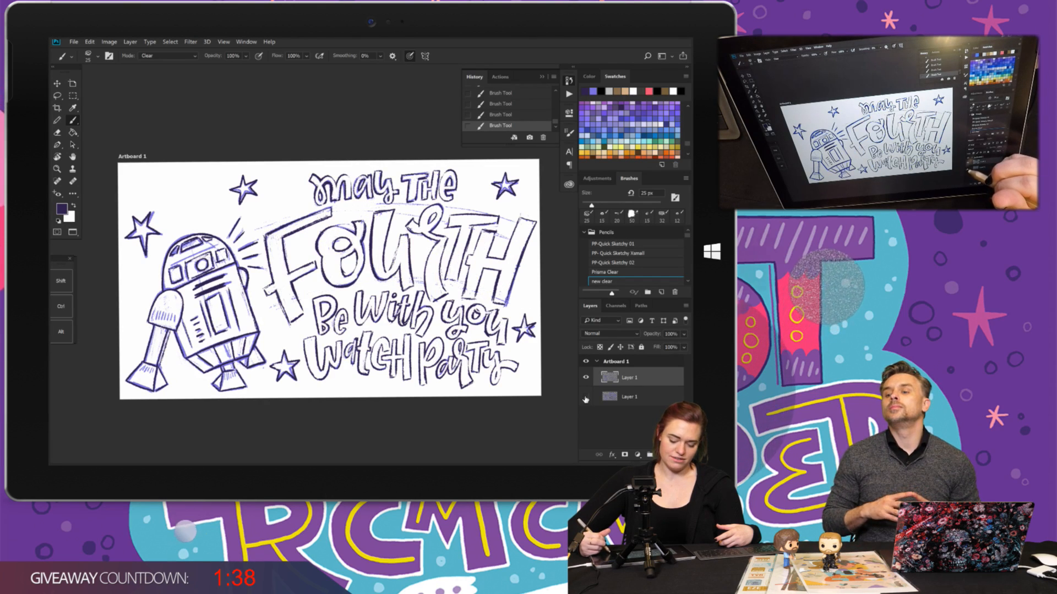
pyautogui.click(585, 397)
pyautogui.click(586, 397)
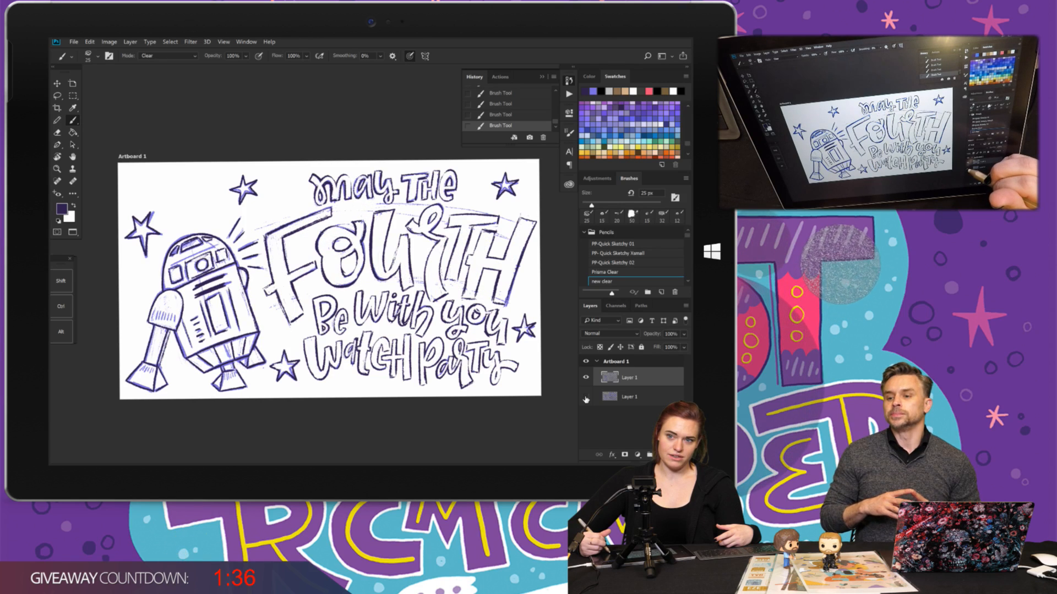
pyautogui.click(585, 397)
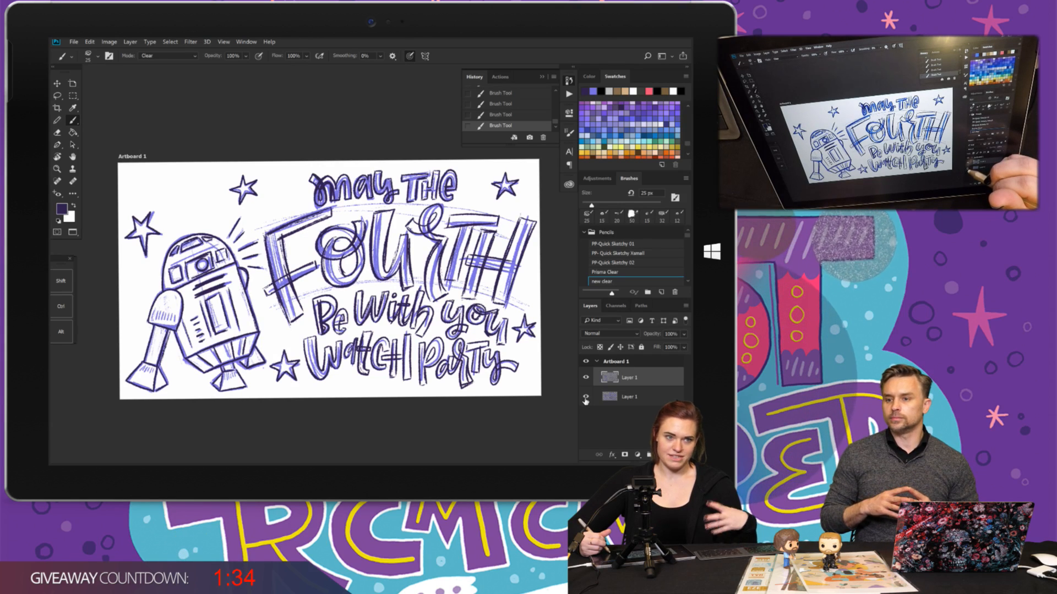
pyautogui.click(585, 397)
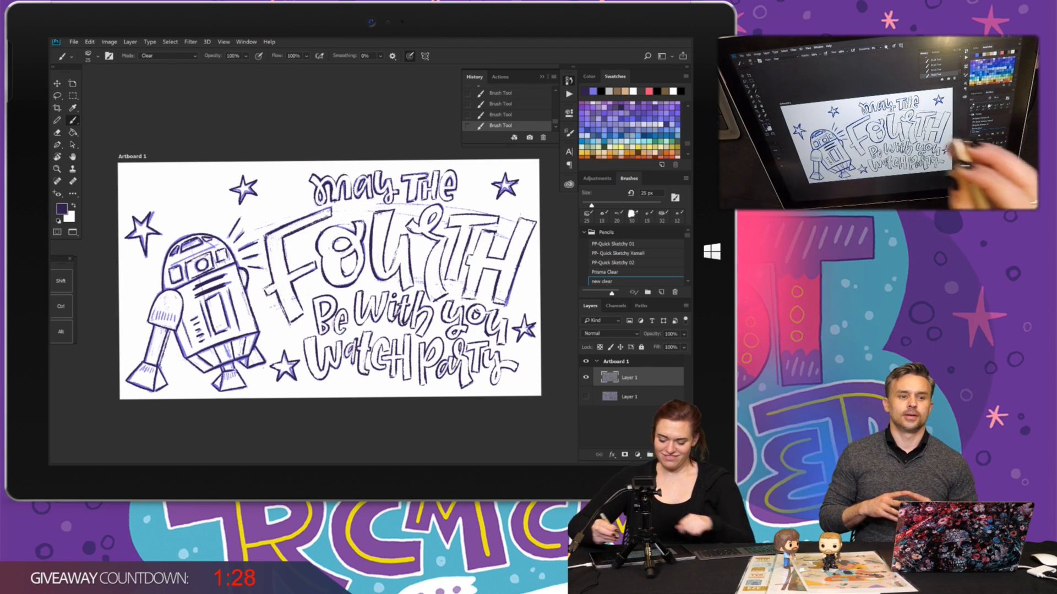
pyautogui.scroll(2, 248, 265)
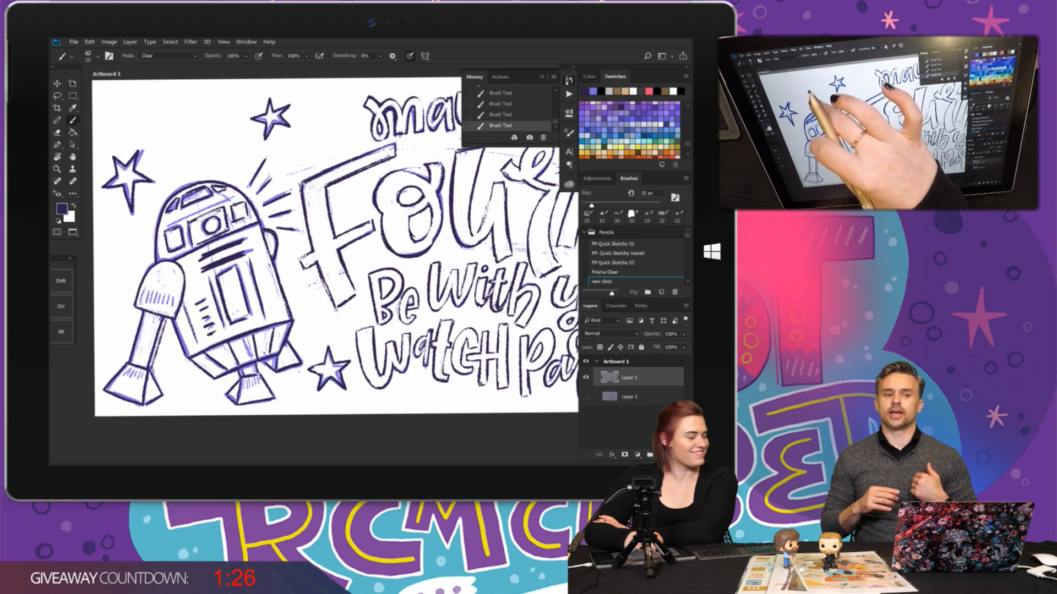
pyautogui.scroll(3, 220, 253)
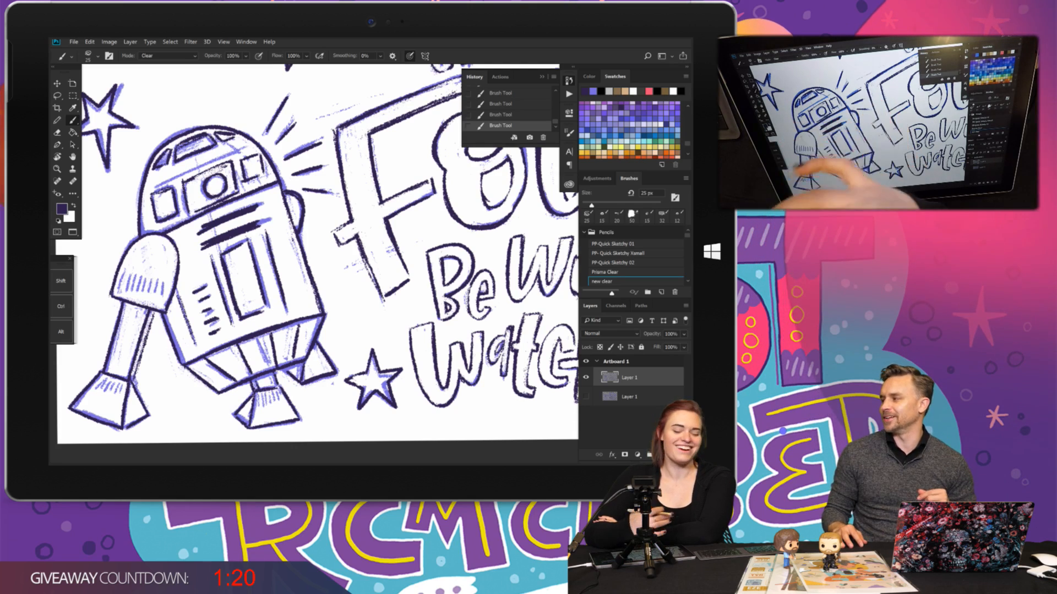
pyautogui.scroll(2, 121, 165)
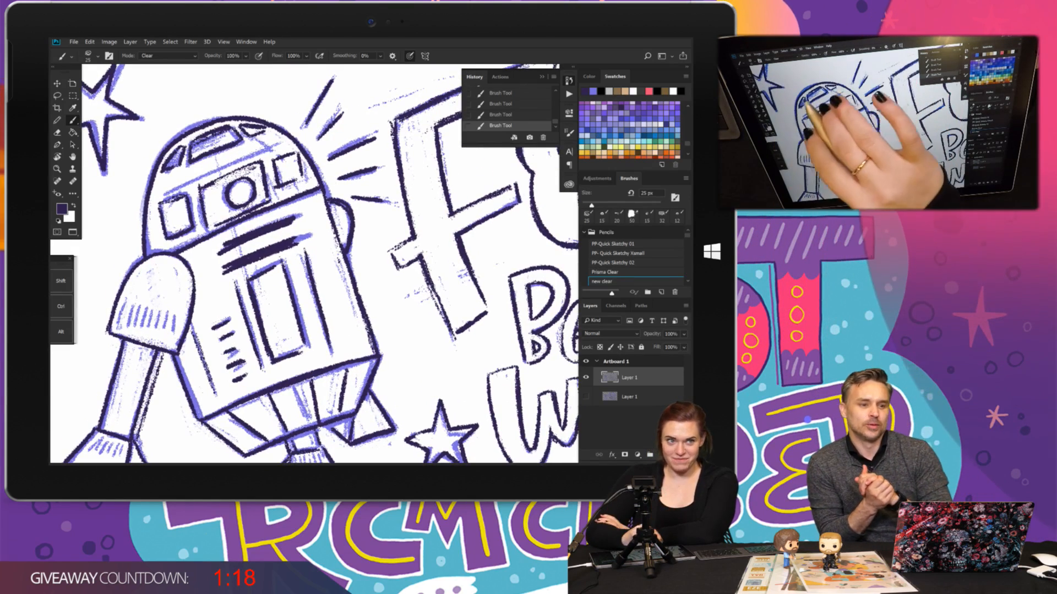
pyautogui.scroll(1, 182, 380)
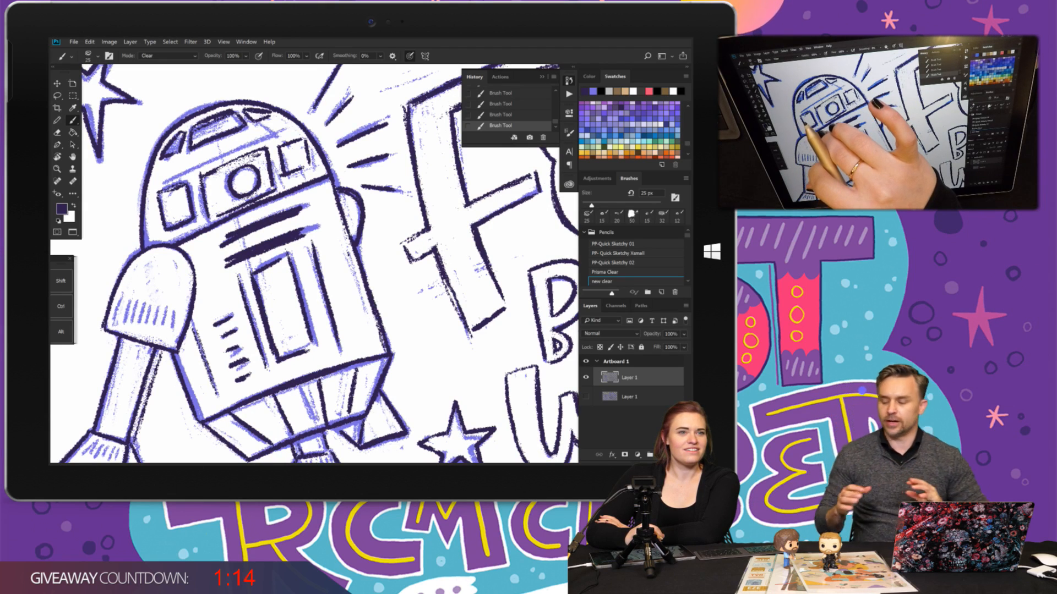
pyautogui.scroll(-1, 313, 263)
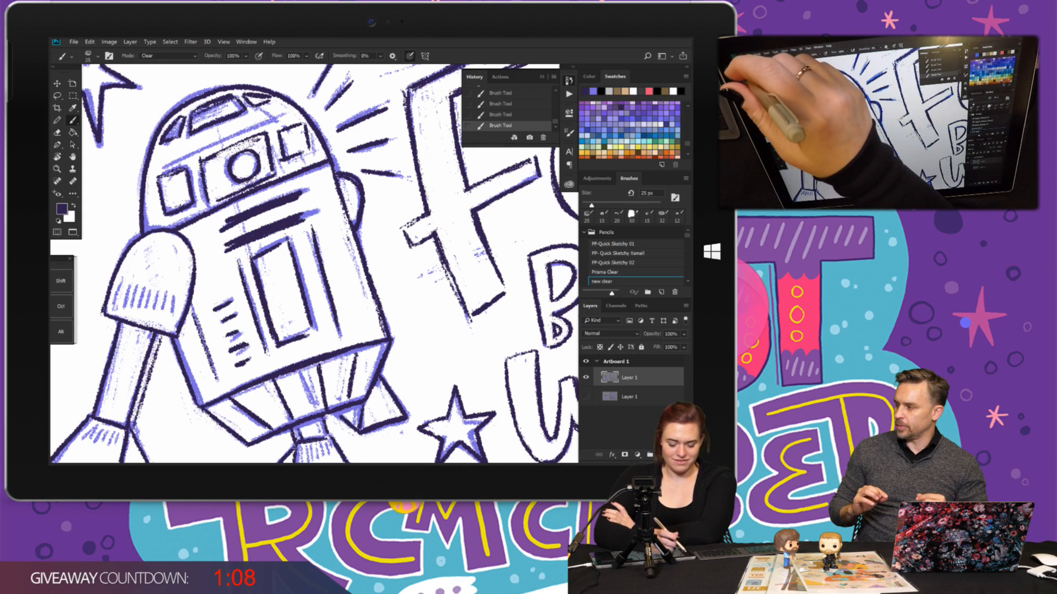
pyautogui.scroll(1, 314, 264)
pyautogui.click(74, 42)
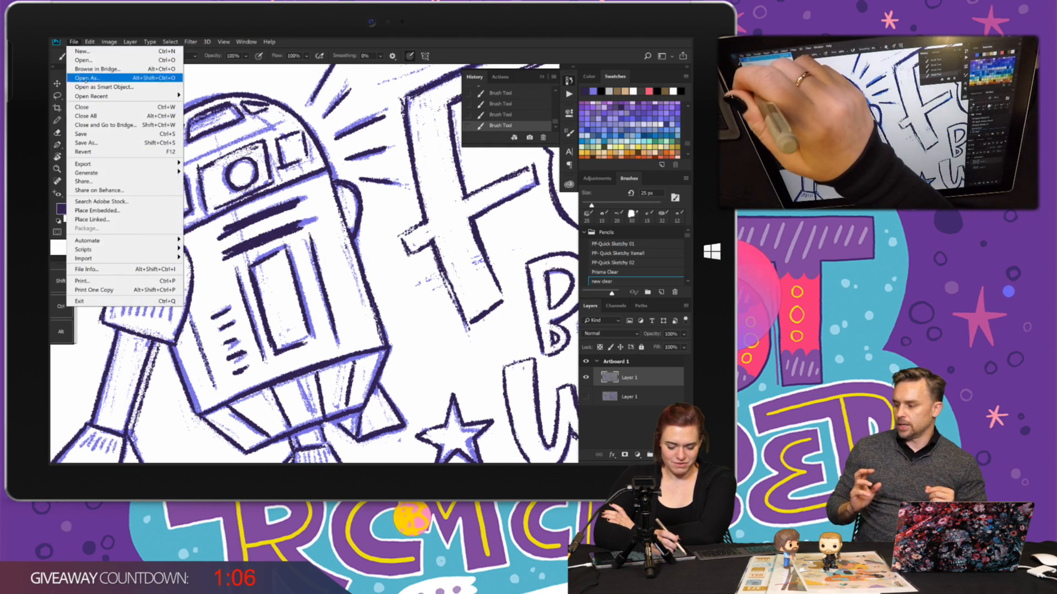
pyautogui.moveTo(91, 96)
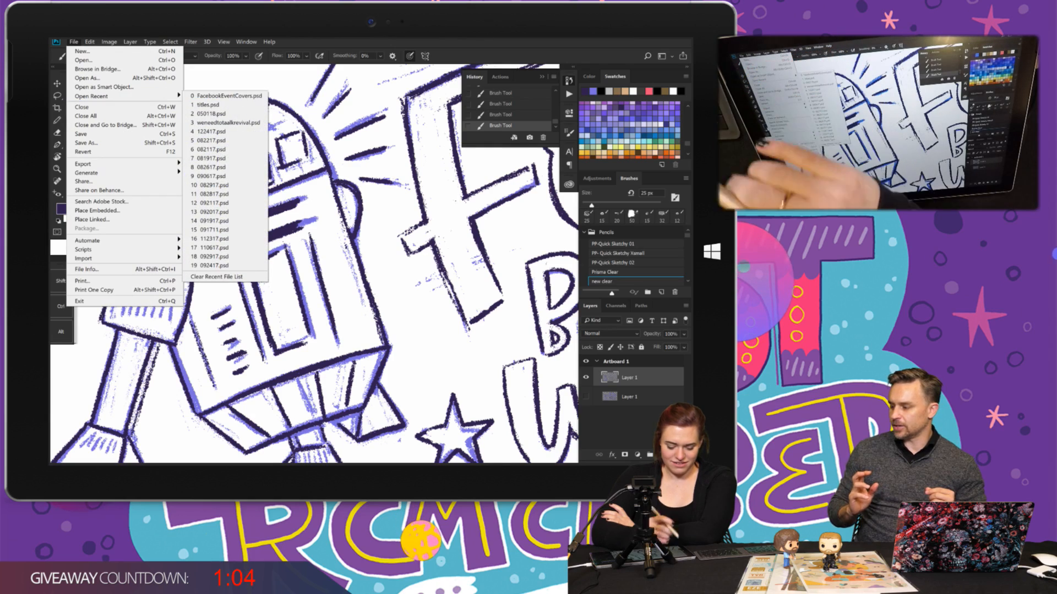
pyautogui.press('Escape')
# - Switch to File Explorer and select the CM CoverArtboard 1 image among the recent files
pyautogui.press('super+Tab')
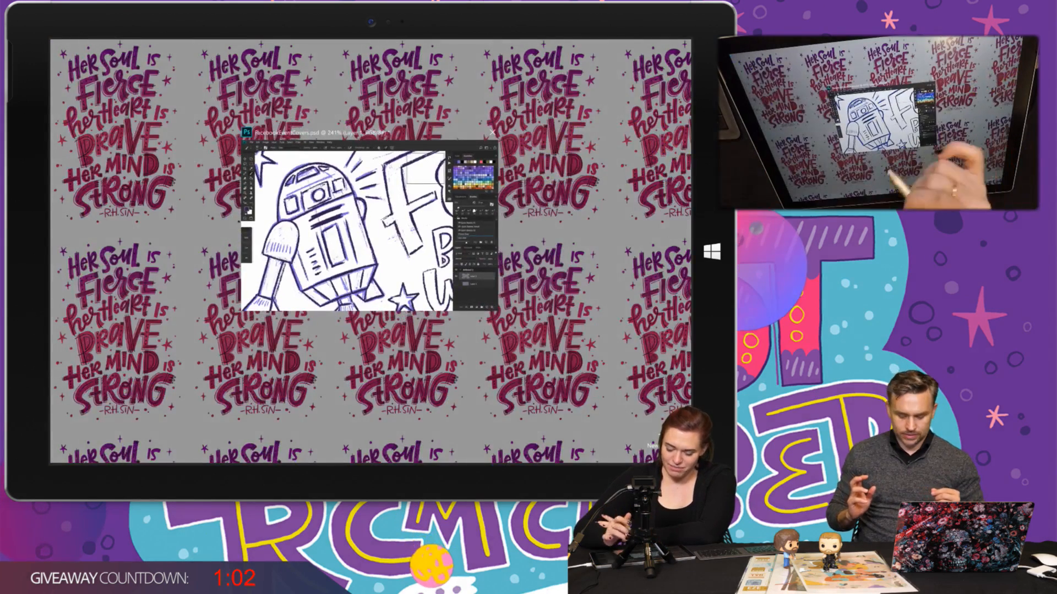
pyautogui.click(313, 455)
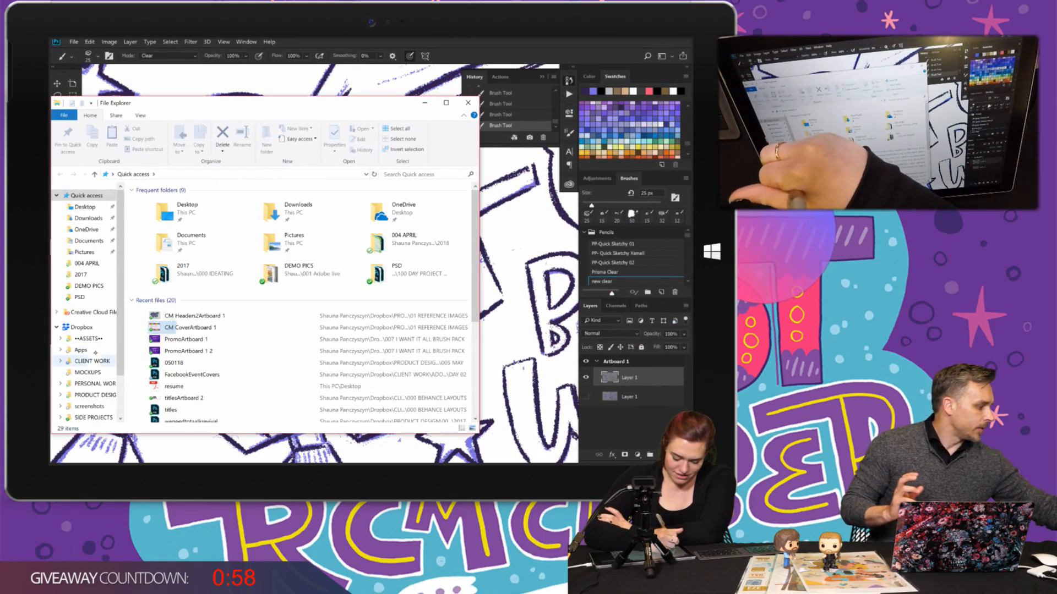
pyautogui.click(190, 328)
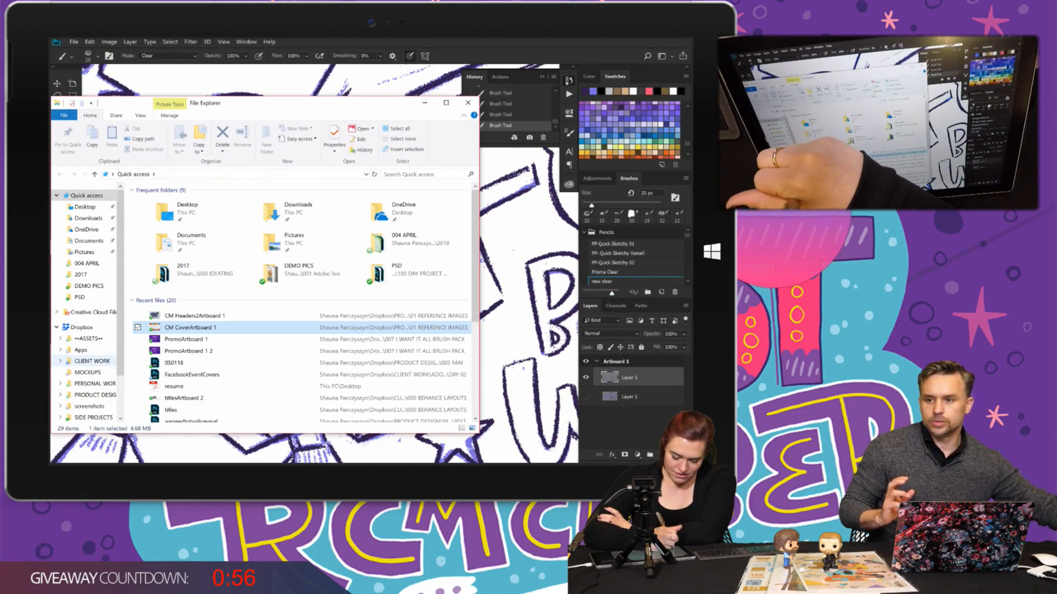
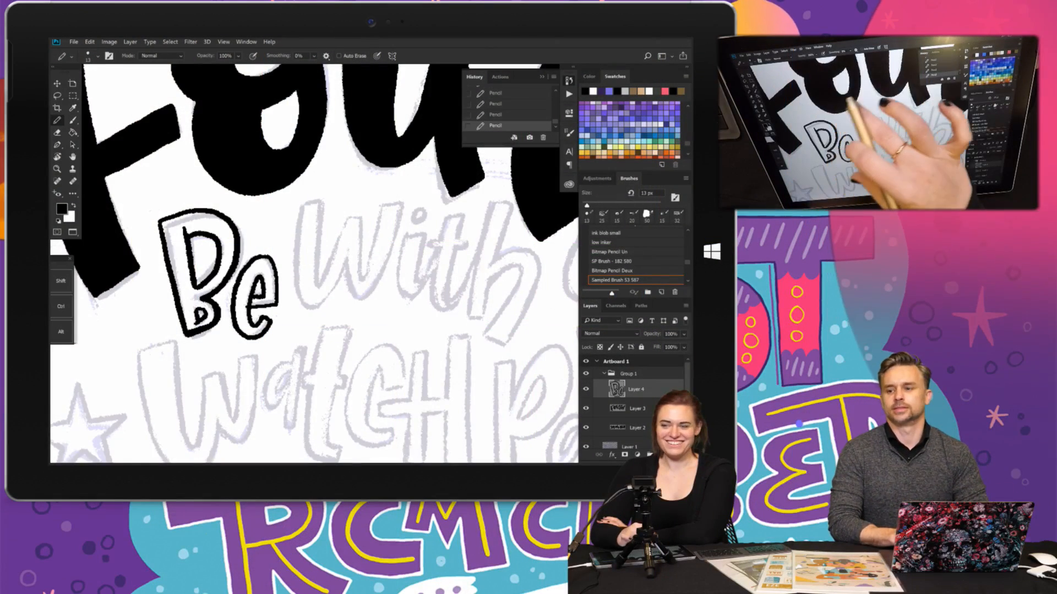
# - Ink the black outline and crossbar of the "t" in "With" over the sketch and fill the letter solid with the Pencil
pyautogui.hscroll(1, 314, 263)
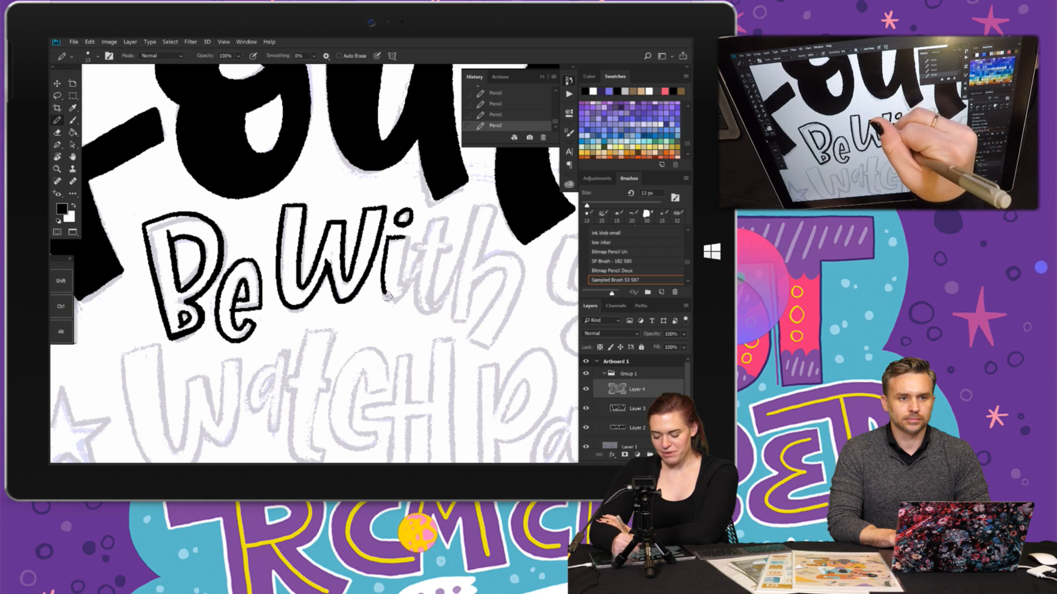
pyautogui.moveTo(403, 276); pyautogui.dragTo(422, 249)
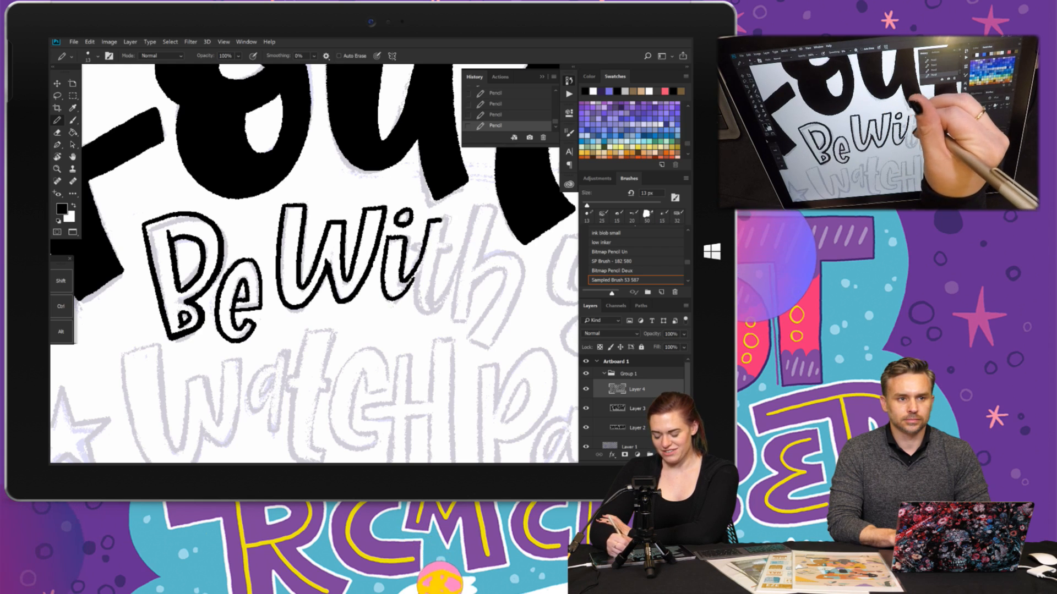
pyautogui.moveTo(431, 304); pyautogui.dragTo(452, 287)
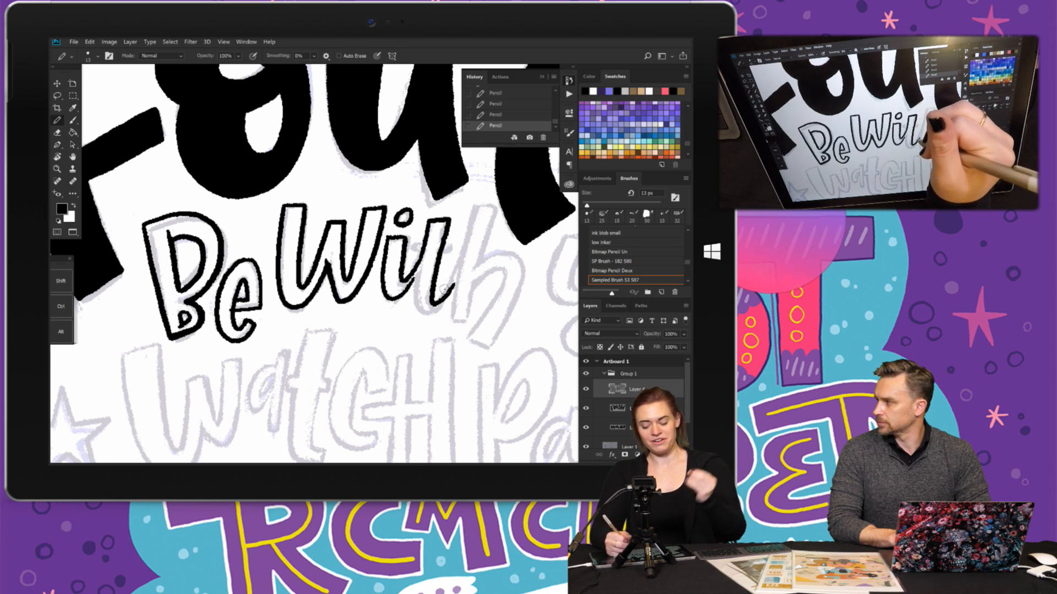
pyautogui.moveTo(414, 244); pyautogui.dragTo(449, 246)
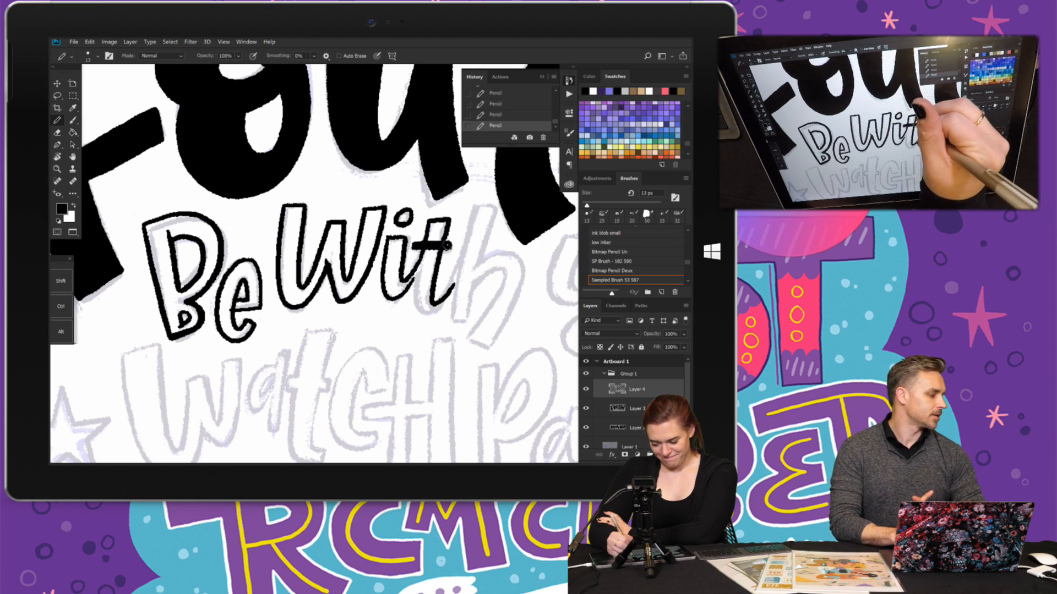
pyautogui.moveTo(419, 179); pyautogui.dragTo(284, 154)
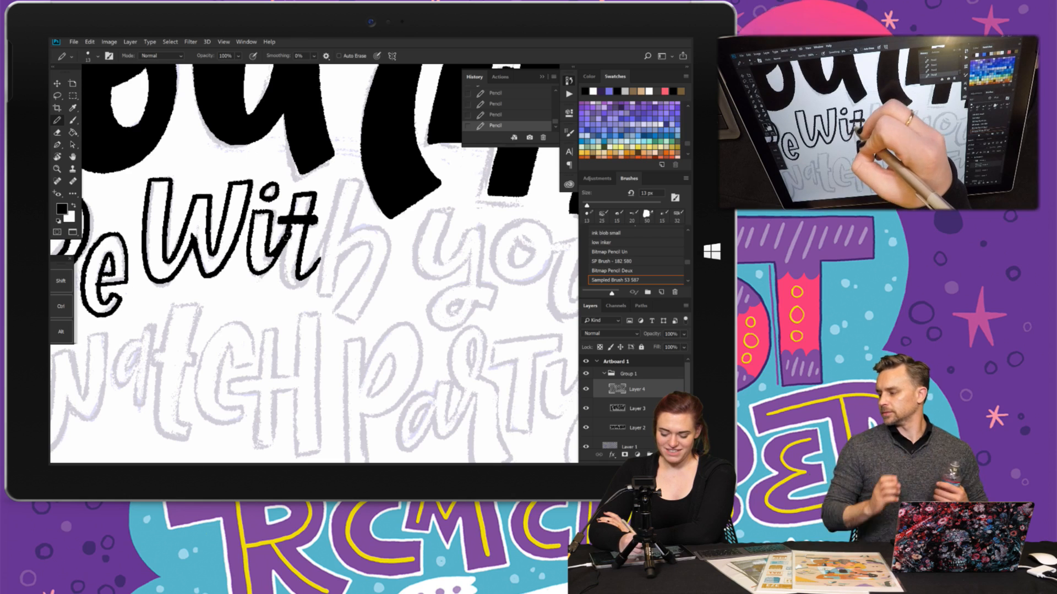
pyautogui.moveTo(283, 255)
pyautogui.mouseDown()
pyautogui.moveTo(290, 280)
pyautogui.moveTo(321, 258)
pyautogui.moveTo(289, 285)
pyautogui.moveTo(301, 225)
pyautogui.moveTo(296, 280)
pyautogui.moveTo(293, 230)
pyautogui.mouseUp()
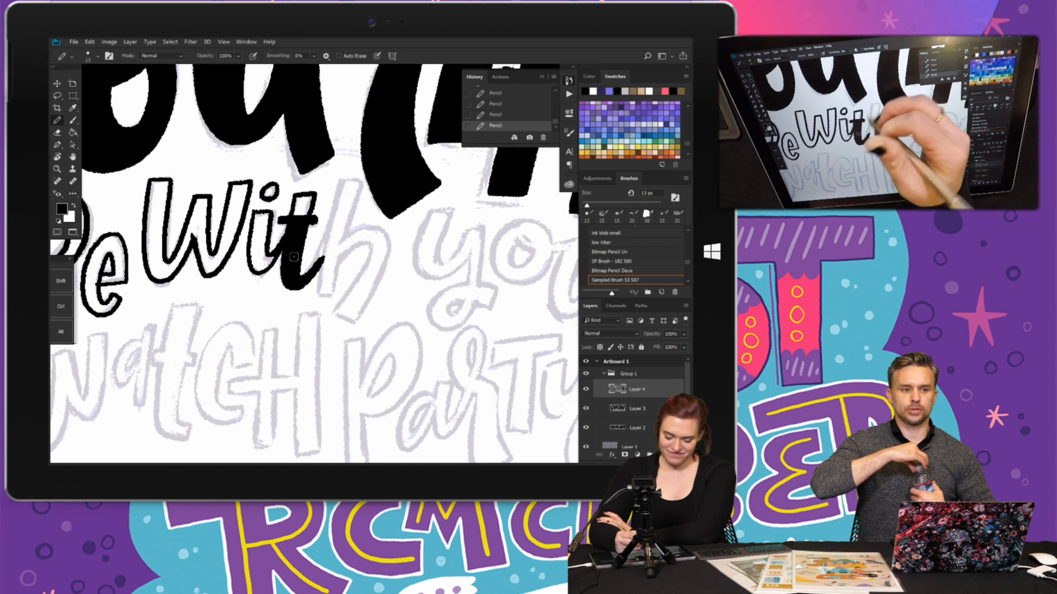
# - Ink the outline of the "h" in "With" in black and fill its stem and arch solid with the Pencil
pyautogui.moveTo(337, 187); pyautogui.dragTo(324, 300)
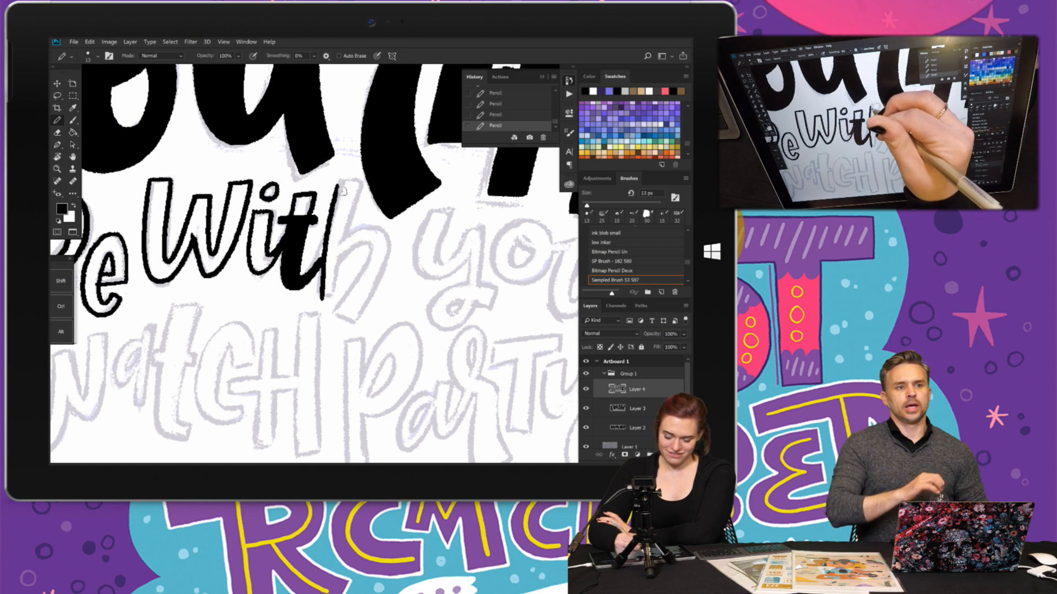
pyautogui.moveTo(336, 186)
pyautogui.mouseDown()
pyautogui.moveTo(344, 246)
pyautogui.moveTo(368, 225)
pyautogui.moveTo(348, 244)
pyautogui.moveTo(354, 228)
pyautogui.moveTo(377, 229)
pyautogui.moveTo(389, 244)
pyautogui.moveTo(358, 322)
pyautogui.moveTo(337, 316)
pyautogui.moveTo(368, 252)
pyautogui.moveTo(356, 247)
pyautogui.moveTo(336, 262)
pyautogui.moveTo(325, 299)
pyautogui.mouseUp()
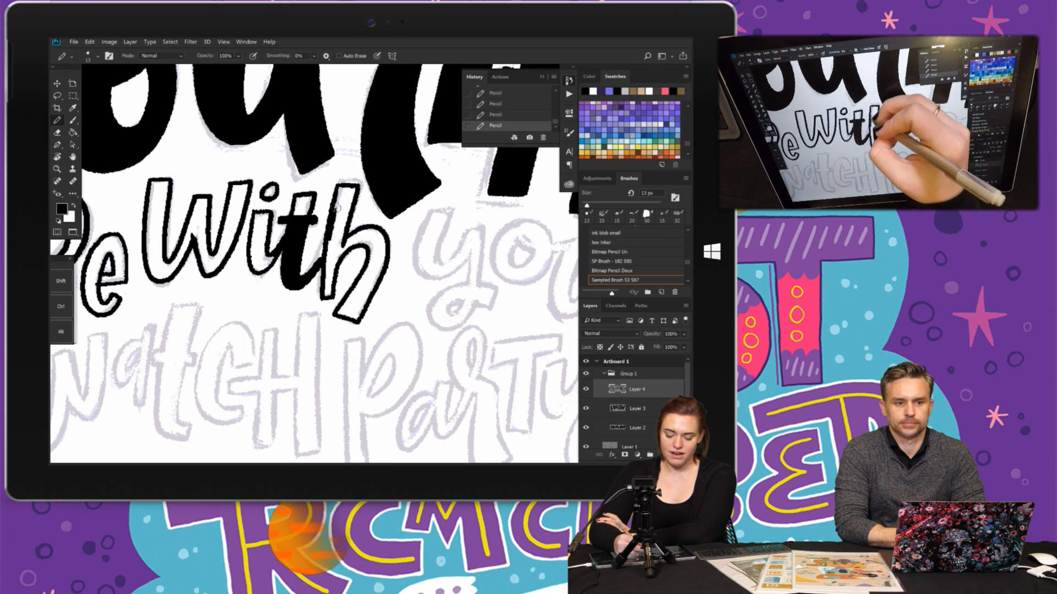
pyautogui.moveTo(337, 217); pyautogui.dragTo(340, 241)
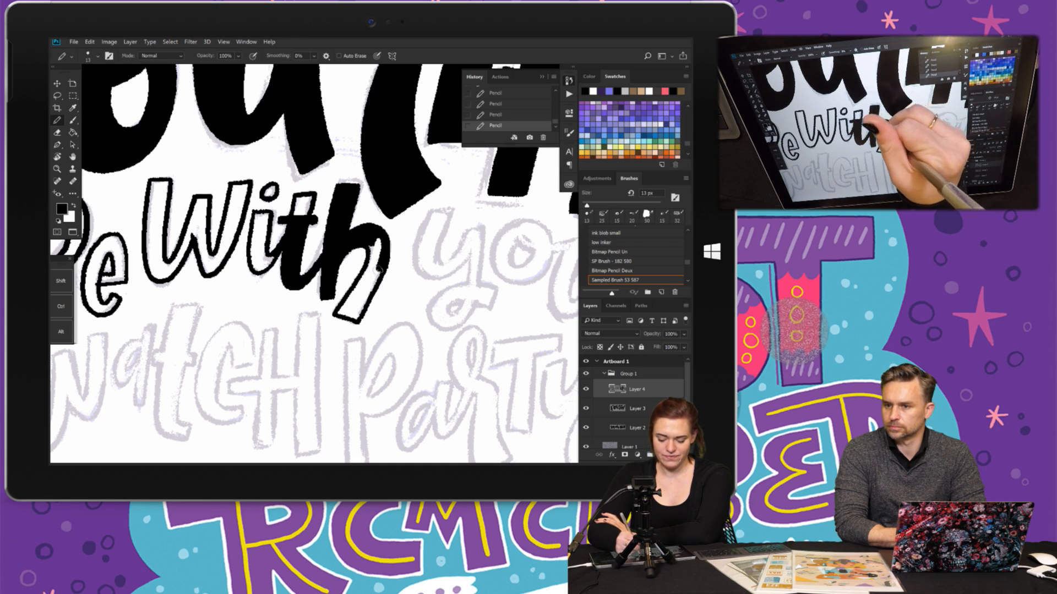
pyautogui.moveTo(374, 261)
pyautogui.mouseDown()
pyautogui.moveTo(346, 316)
pyautogui.moveTo(362, 293)
pyautogui.moveTo(359, 312)
pyautogui.moveTo(374, 280)
pyautogui.mouseUp()
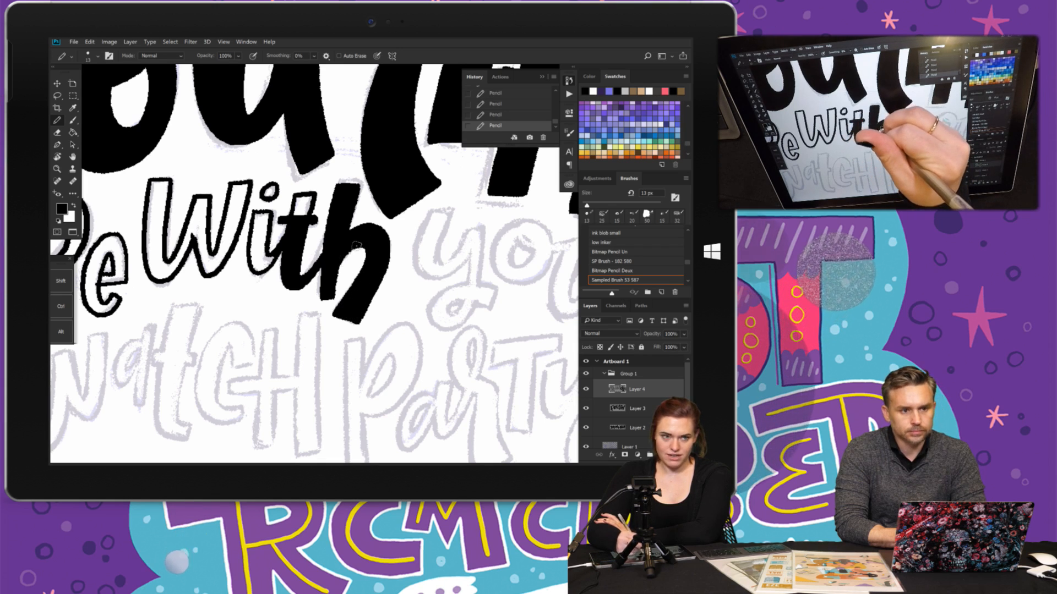
# - Ink the looping outlines of the word "you" in black over the faded sketch beside "With"
pyautogui.scroll(-5, 333, 237)
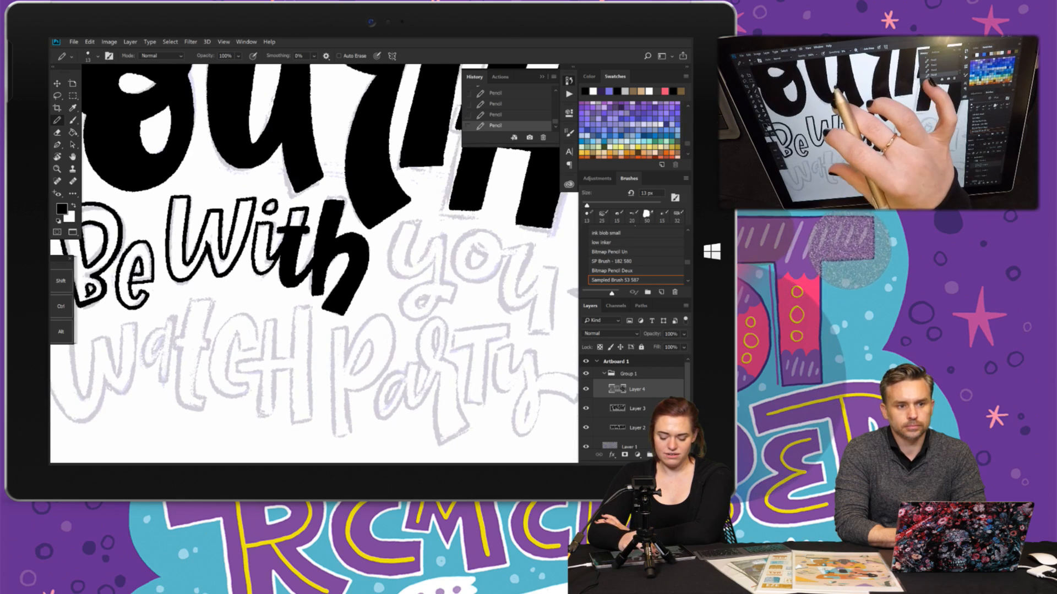
pyautogui.scroll(4, 289, 252)
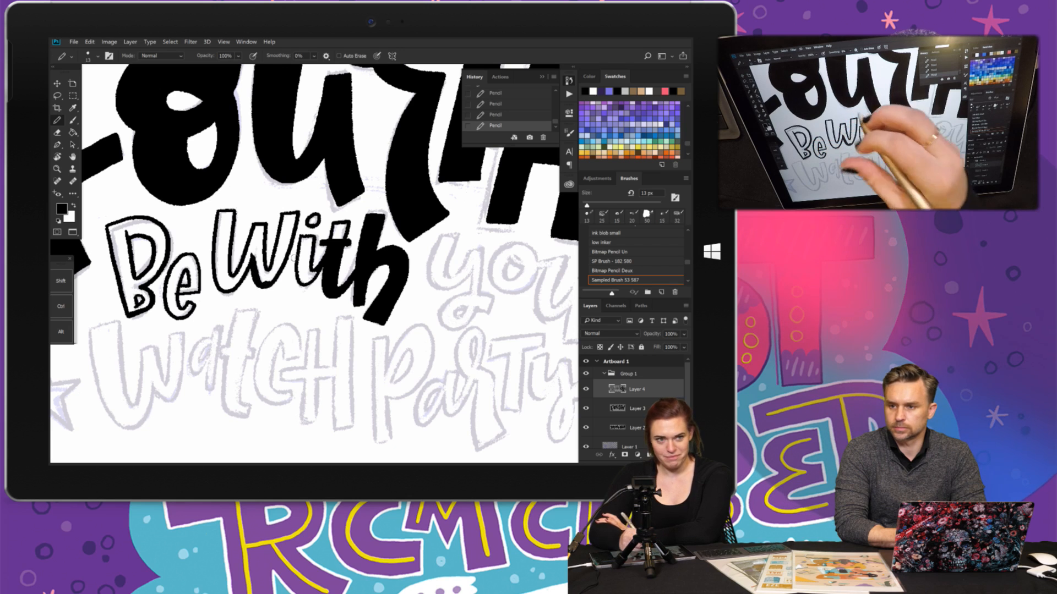
pyautogui.moveTo(411, 236)
pyautogui.mouseDown()
pyautogui.moveTo(308, 243)
pyautogui.moveTo(300, 200)
pyautogui.moveTo(286, 238)
pyautogui.moveTo(308, 250)
pyautogui.moveTo(327, 237)
pyautogui.moveTo(322, 275)
pyautogui.moveTo(347, 260)
pyautogui.moveTo(322, 257)
pyautogui.moveTo(300, 278)
pyautogui.moveTo(335, 273)
pyautogui.moveTo(339, 212)
pyautogui.mouseUp()
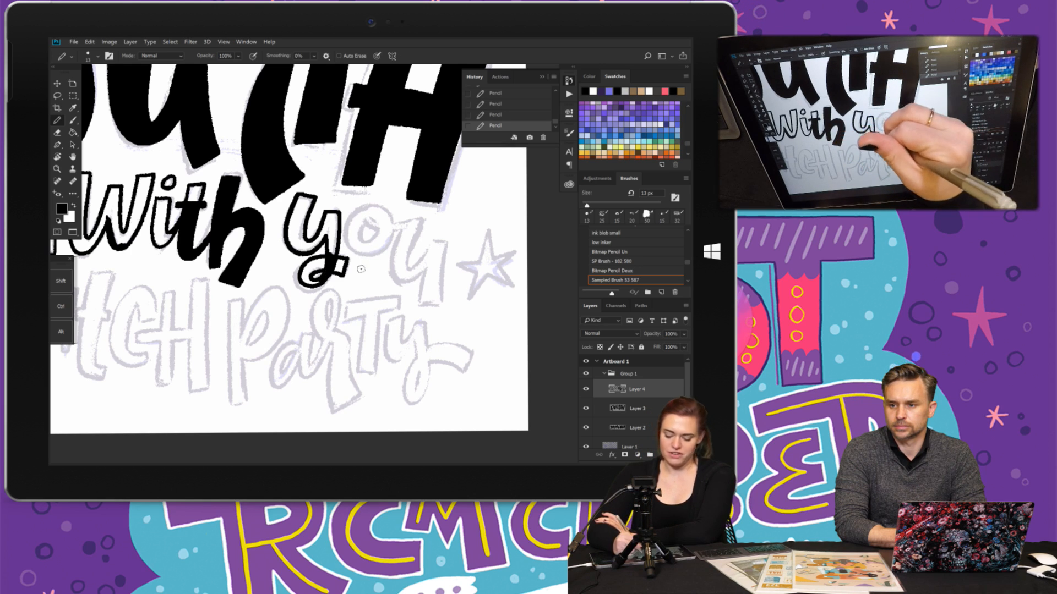
pyautogui.moveTo(377, 218)
pyautogui.mouseDown()
pyautogui.moveTo(386, 256)
pyautogui.moveTo(388, 206)
pyautogui.moveTo(406, 235)
pyautogui.moveTo(394, 259)
pyautogui.moveTo(422, 272)
pyautogui.mouseUp()
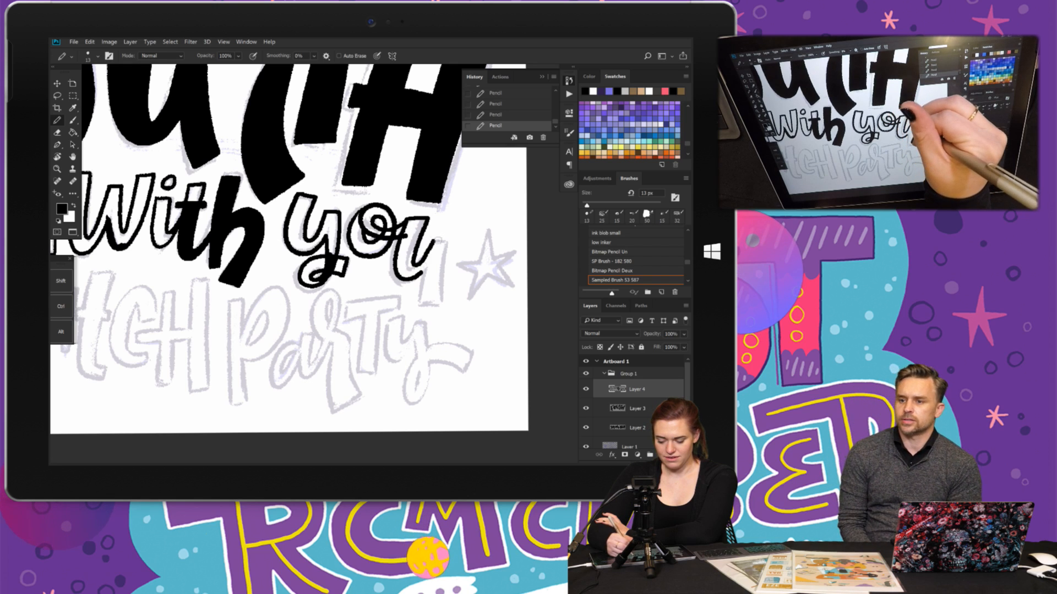
pyautogui.moveTo(427, 219); pyautogui.dragTo(444, 301)
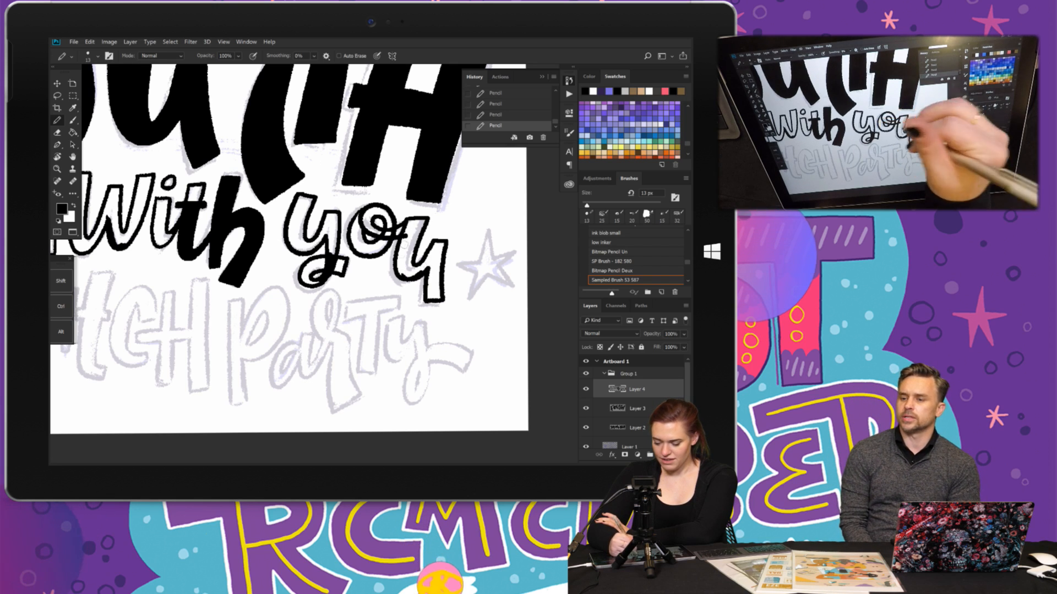
# - Fill the outlined "B", "e" and "W" of "Be With" with solid black using the Paint Bucket
pyautogui.scroll(-3, 474, 236)
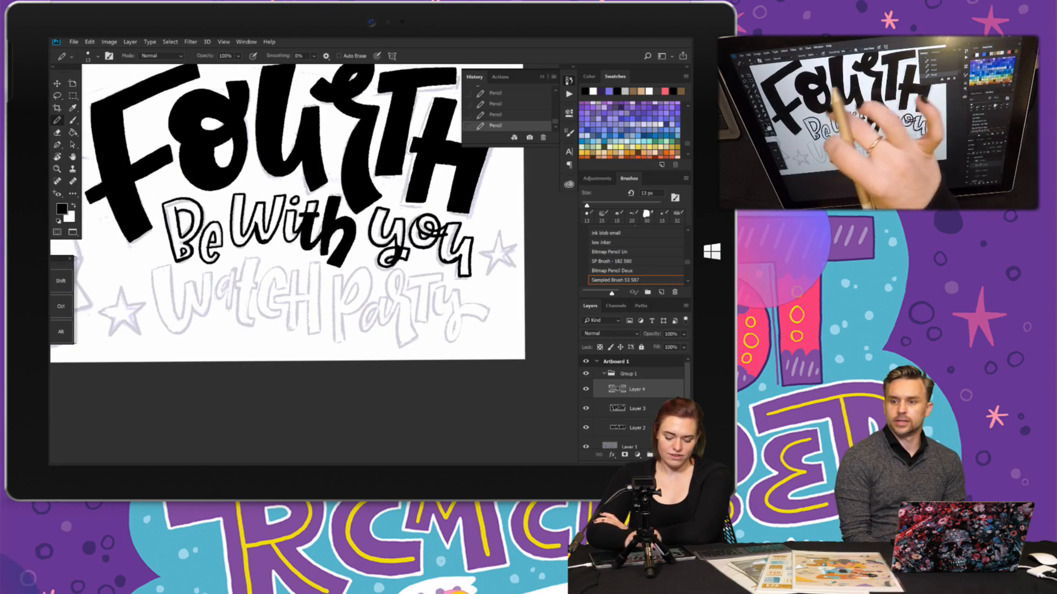
pyautogui.scroll(5, 204, 241)
pyautogui.scroll(2, 220, 248)
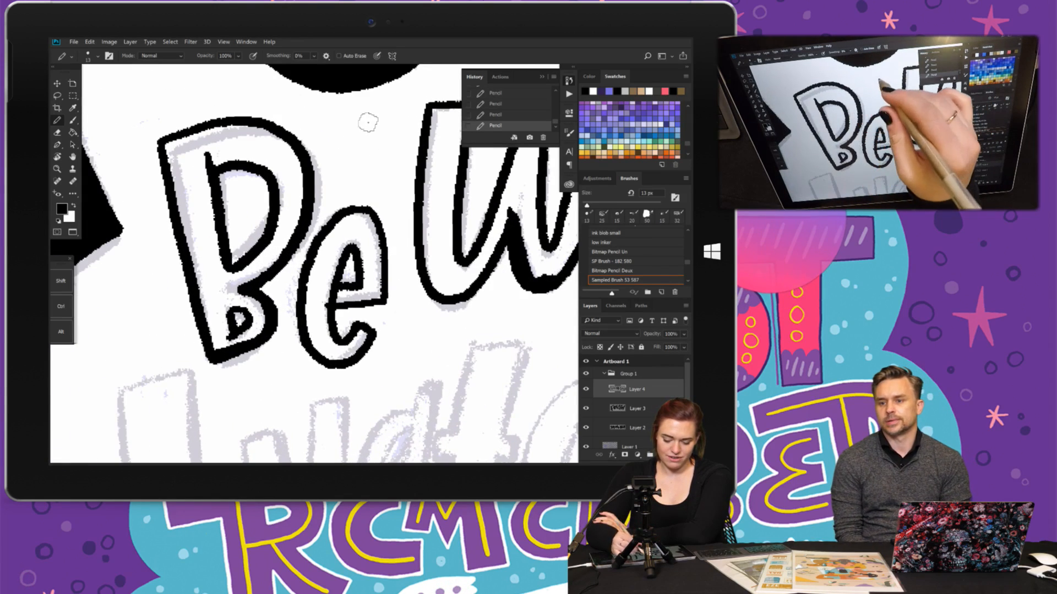
pyautogui.moveTo(376, 109); pyautogui.dragTo(357, 140)
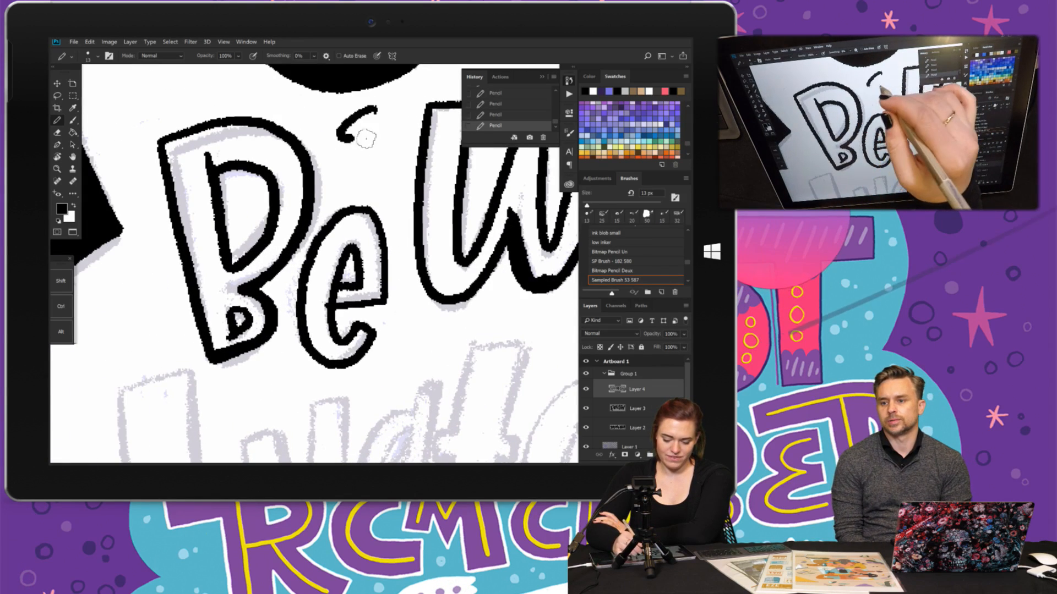
pyautogui.click(495, 115)
pyautogui.press('g')
pyautogui.click(186, 207)
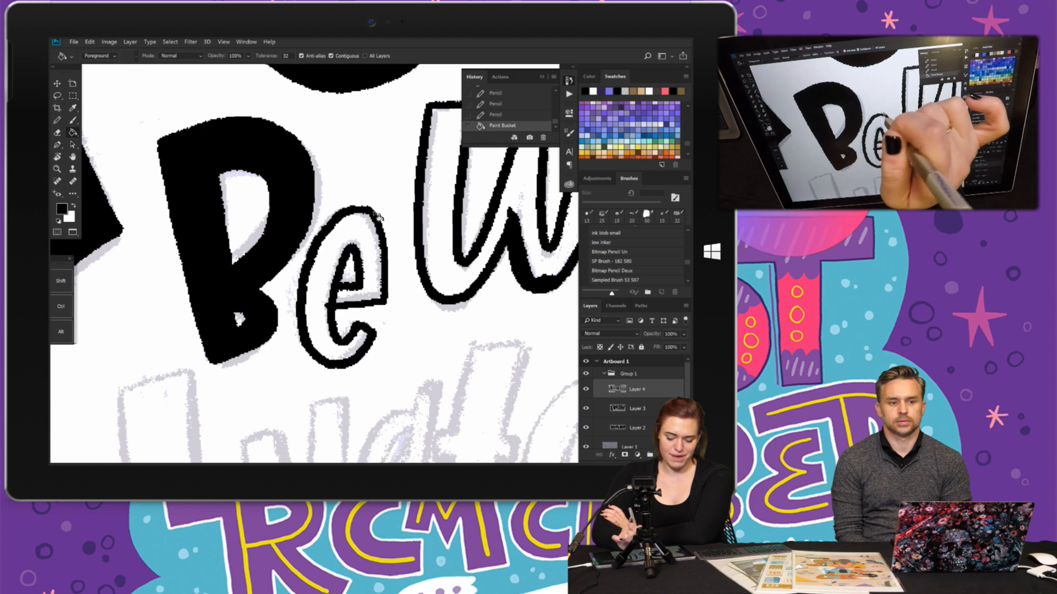
pyautogui.click(379, 231)
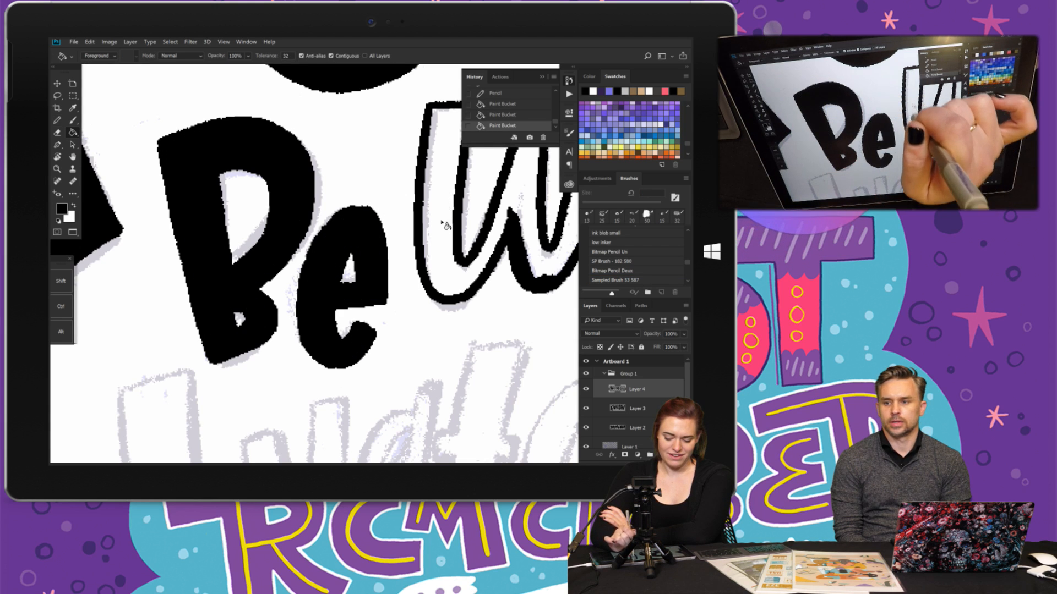
pyautogui.click(443, 224)
# - Try stretching the inked "Be With You" lettering vertically to about 168% of its height with Free Transform
pyautogui.scroll(-4, 314, 264)
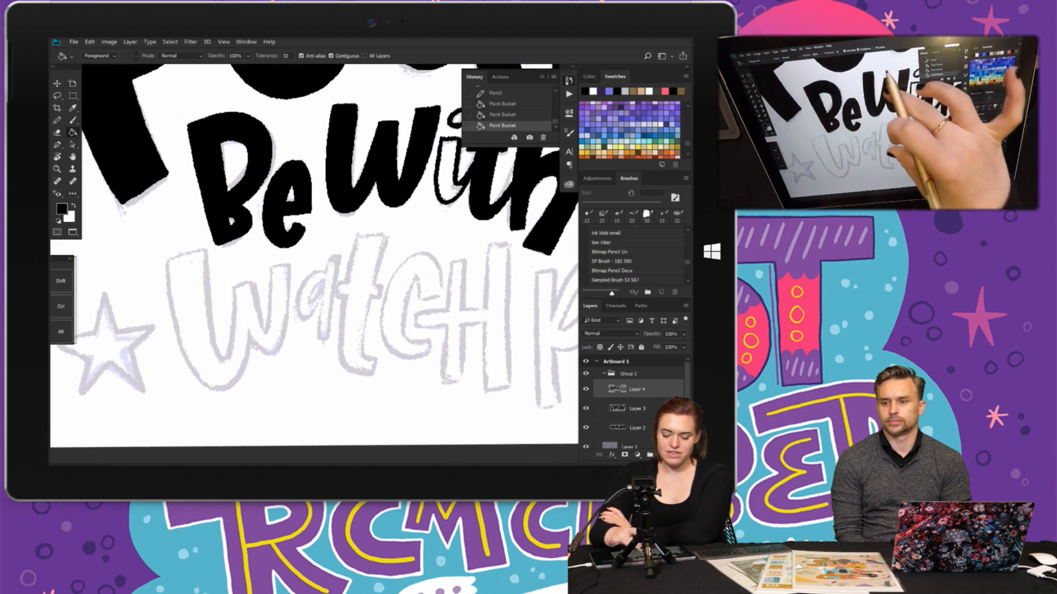
pyautogui.hscroll(4, 314, 263)
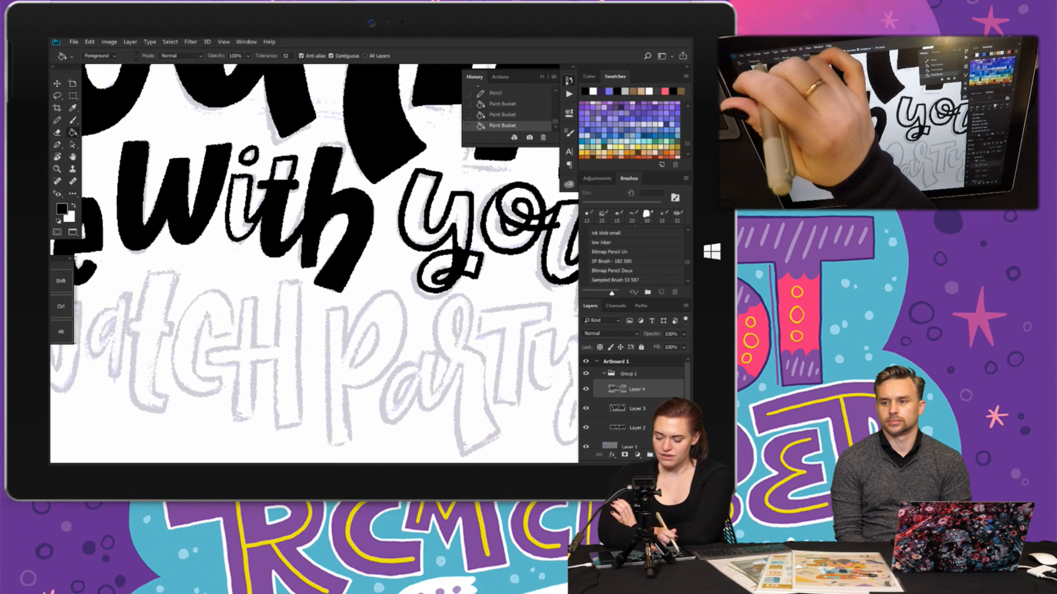
pyautogui.click(90, 42)
pyautogui.click(116, 225)
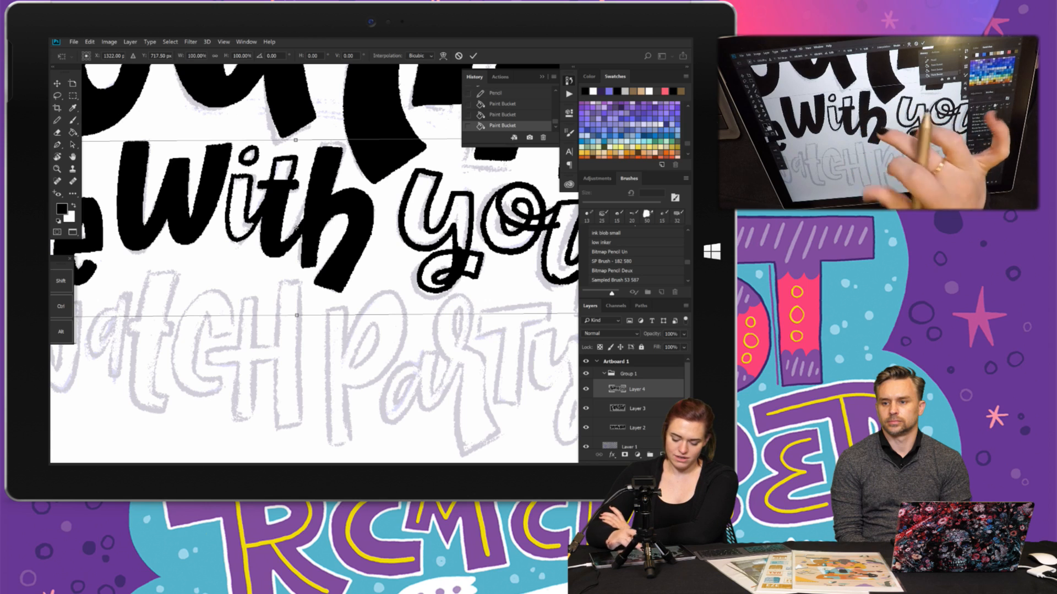
pyautogui.moveTo(298, 314); pyautogui.dragTo(298, 415)
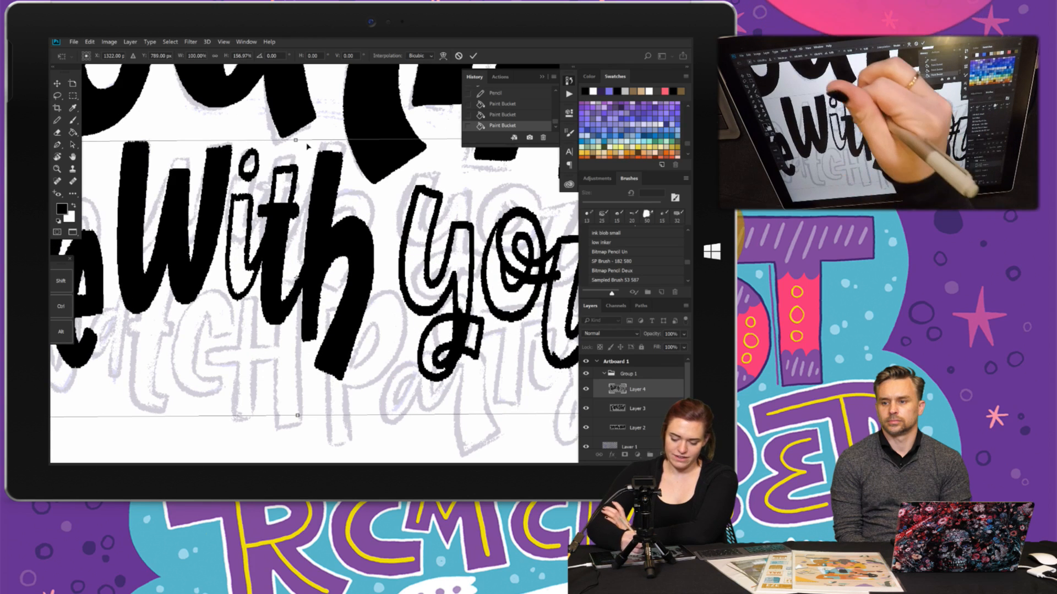
pyautogui.moveTo(296, 140); pyautogui.dragTo(317, 115)
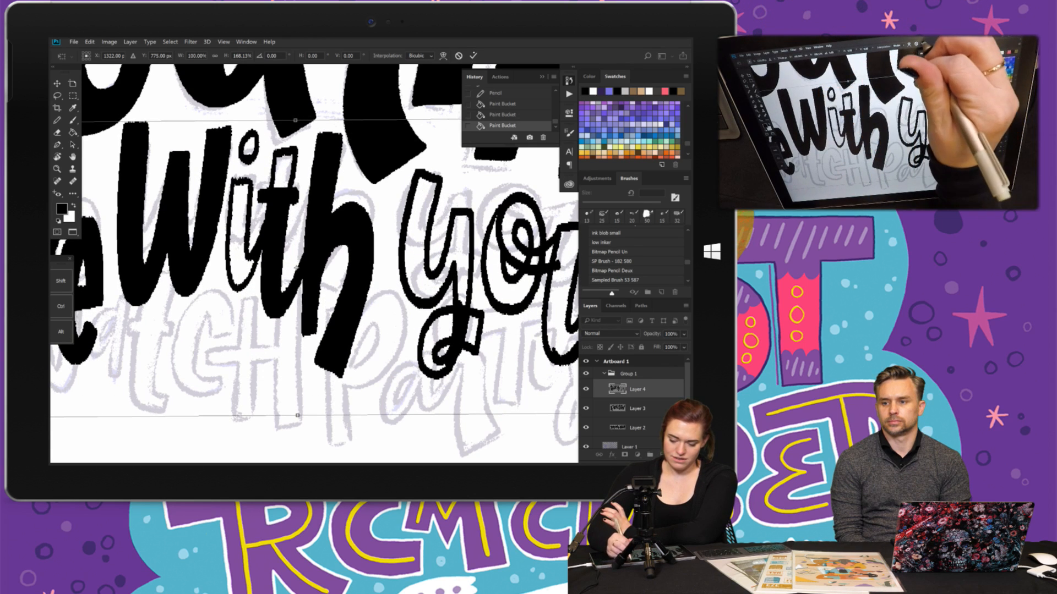
pyautogui.click(473, 56)
# - Fill the stem and dot of the "i" and the open upper part of the "t" in the stretched "With" with black
pyautogui.click(247, 205)
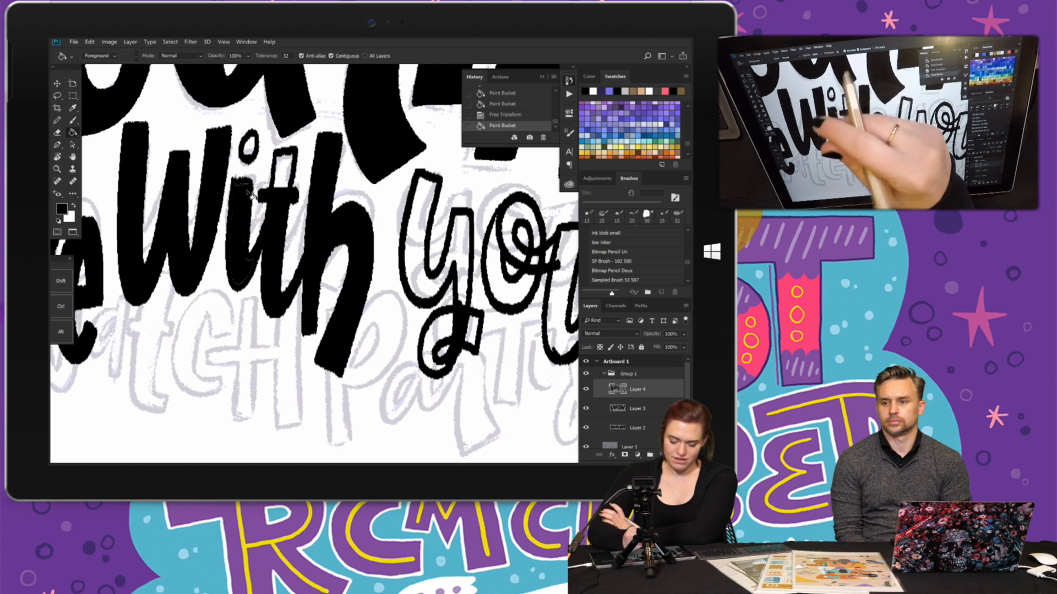
pyautogui.scroll(5, 248, 192)
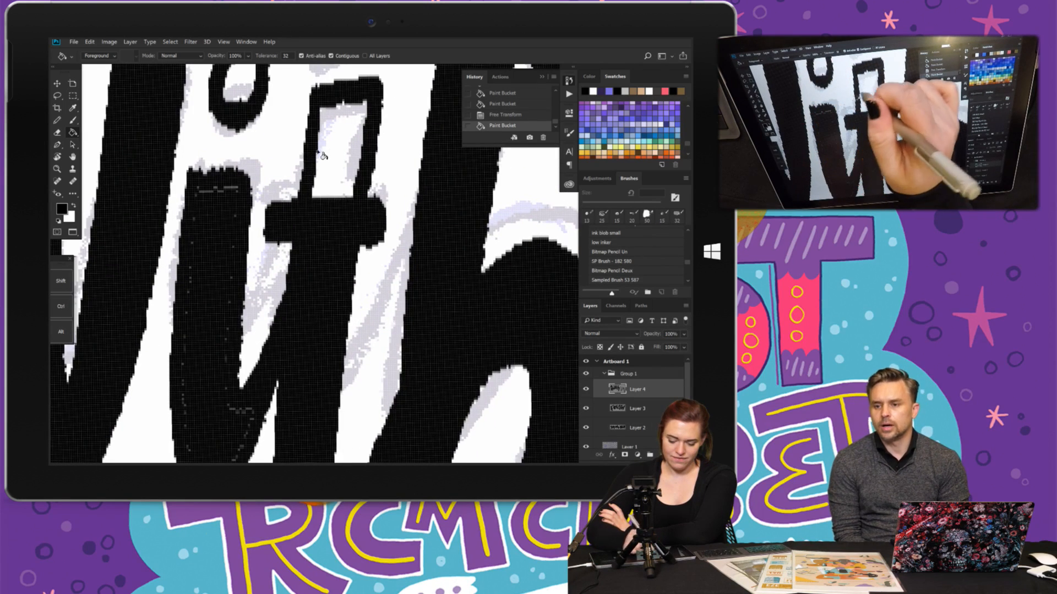
pyautogui.click(238, 88)
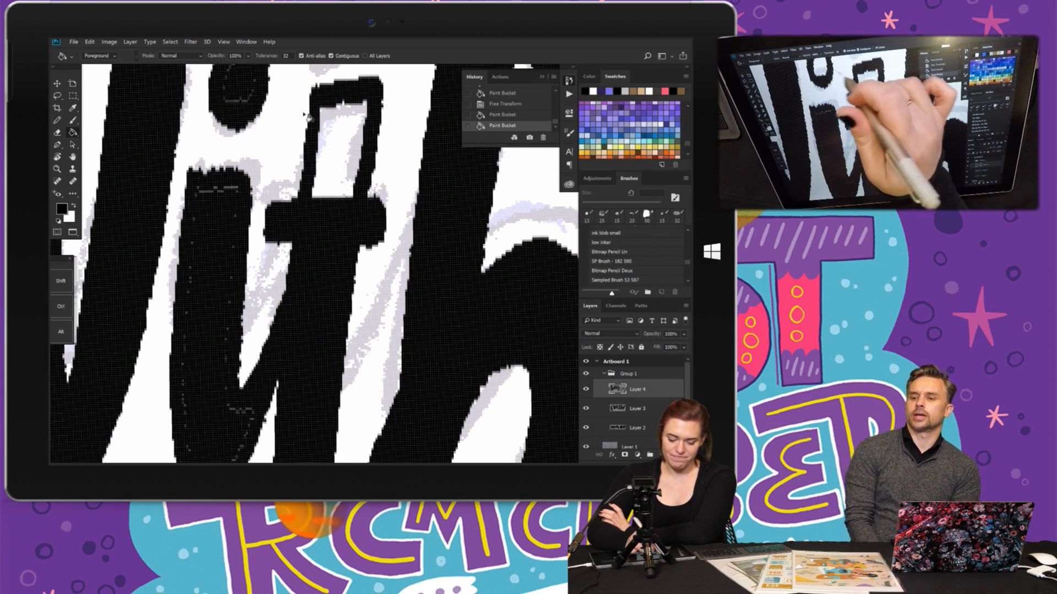
pyautogui.click(318, 130)
pyautogui.scroll(-10, 314, 265)
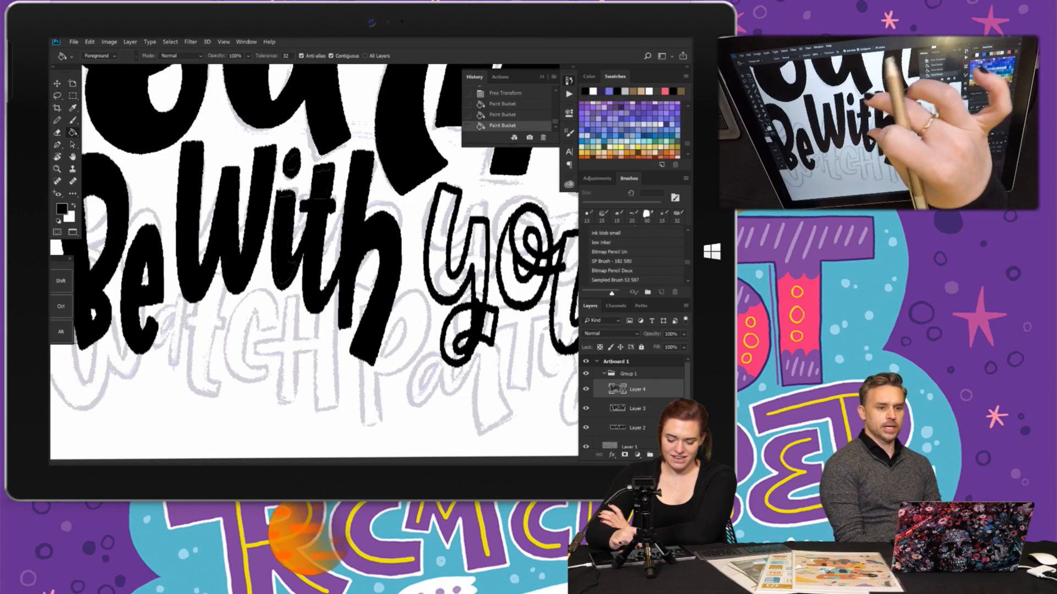
# - Step back in the history to undo the "i" and "t" fills and the vertical stretch of the lettering
pyautogui.click(498, 93)
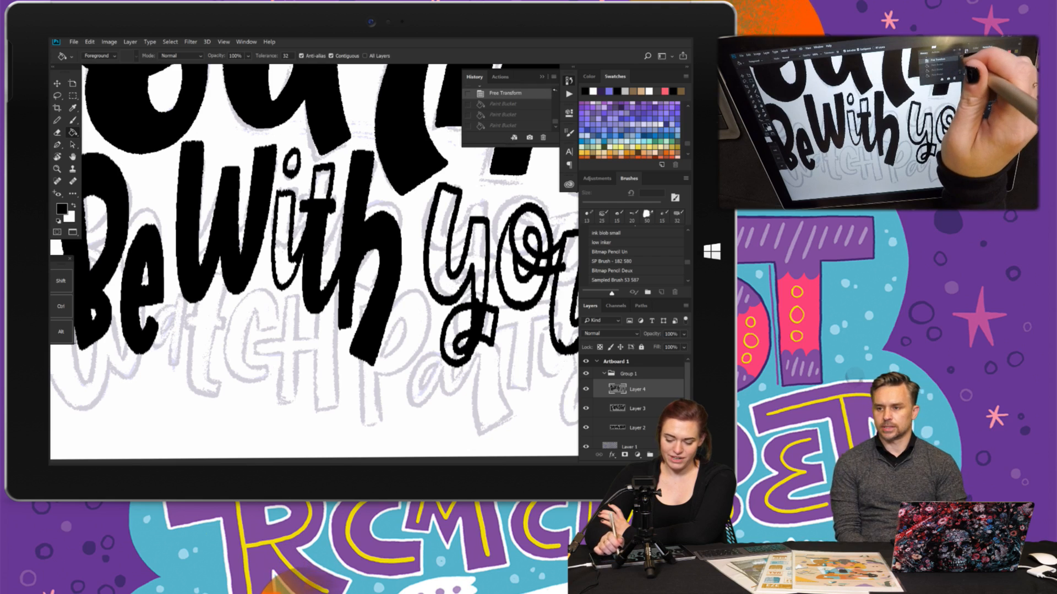
pyautogui.click(501, 87)
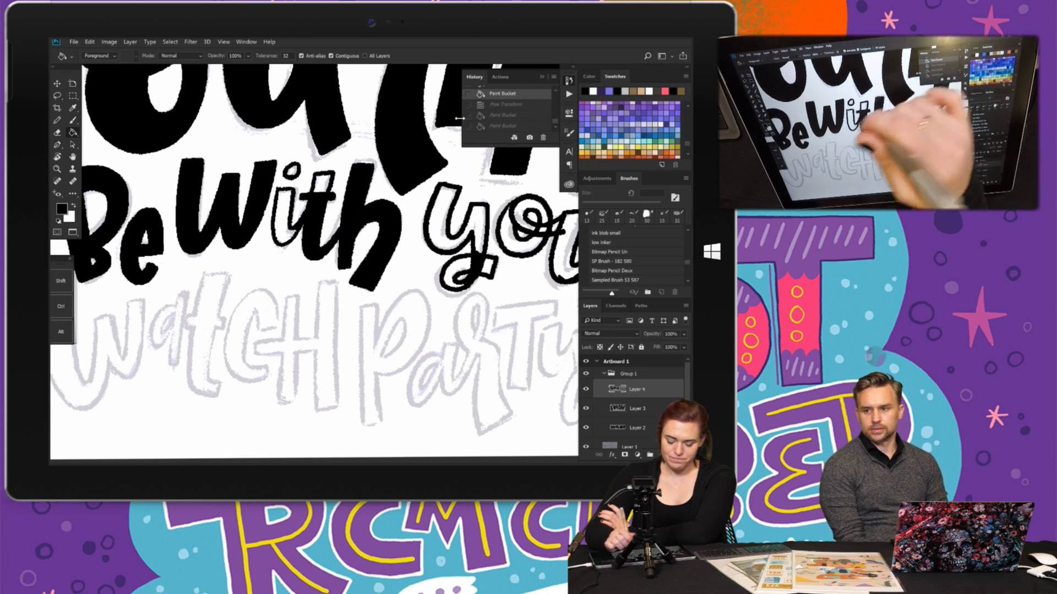
# - Fill the open areas of "With" and the word "you" with solid black using the Paint Bucket, and touch up the "o" with the Pencil
pyautogui.click(328, 190)
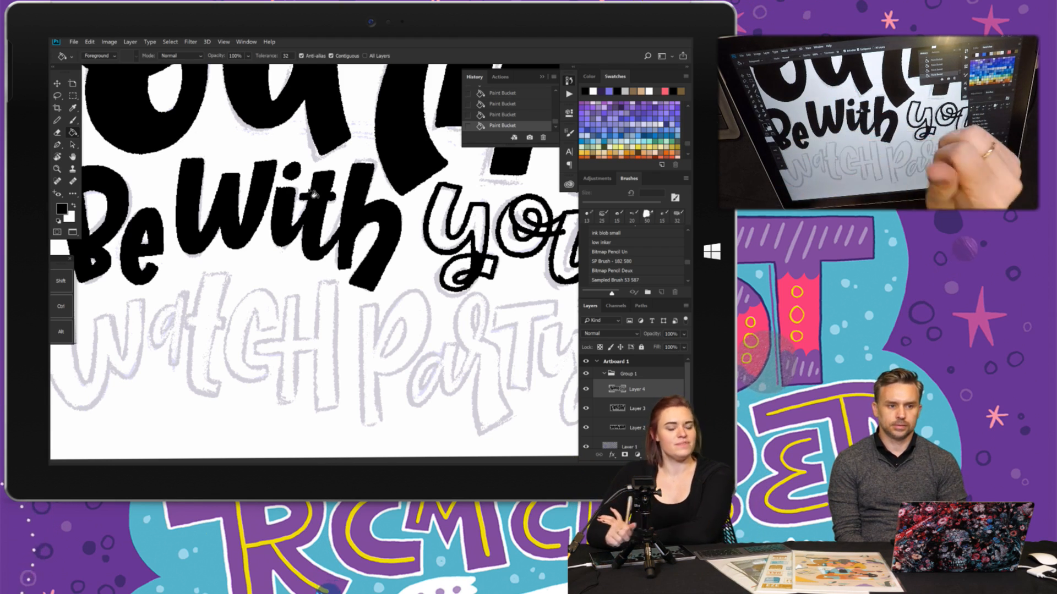
pyautogui.hscroll(3, 314, 262)
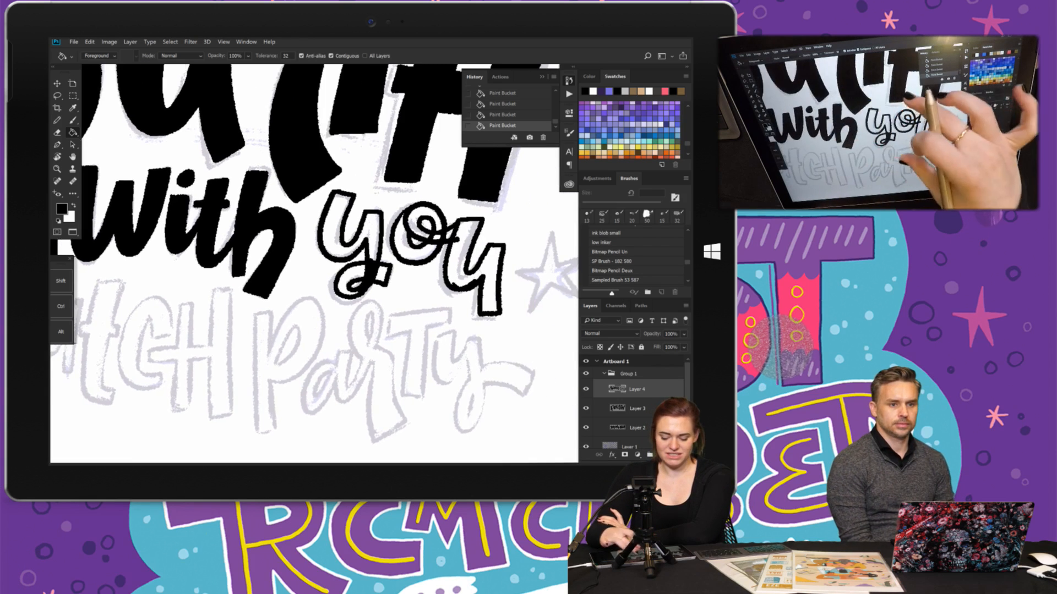
pyautogui.click(291, 220)
pyautogui.click(363, 231)
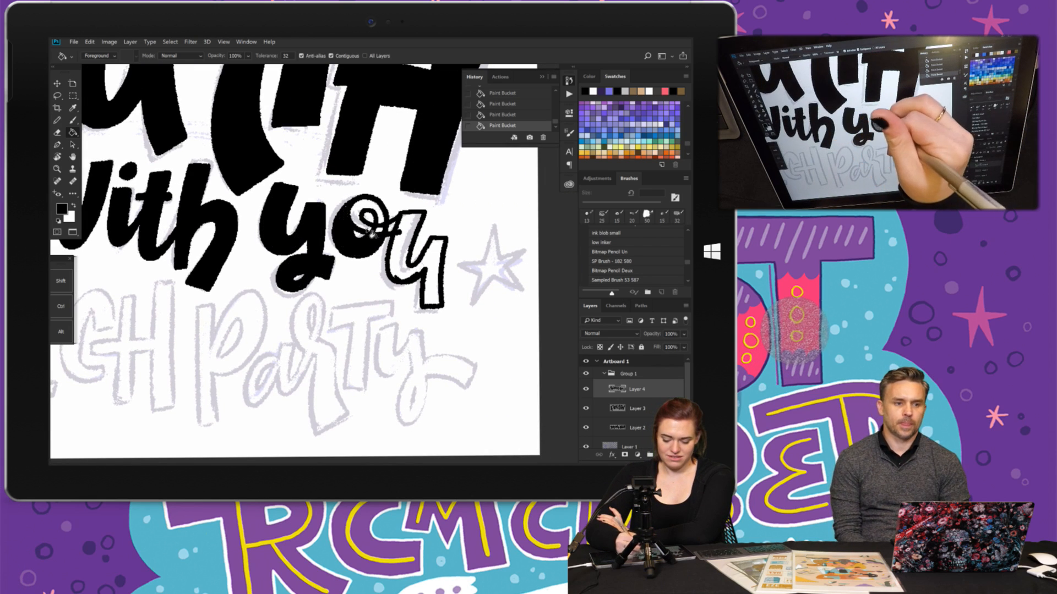
pyautogui.click(398, 242)
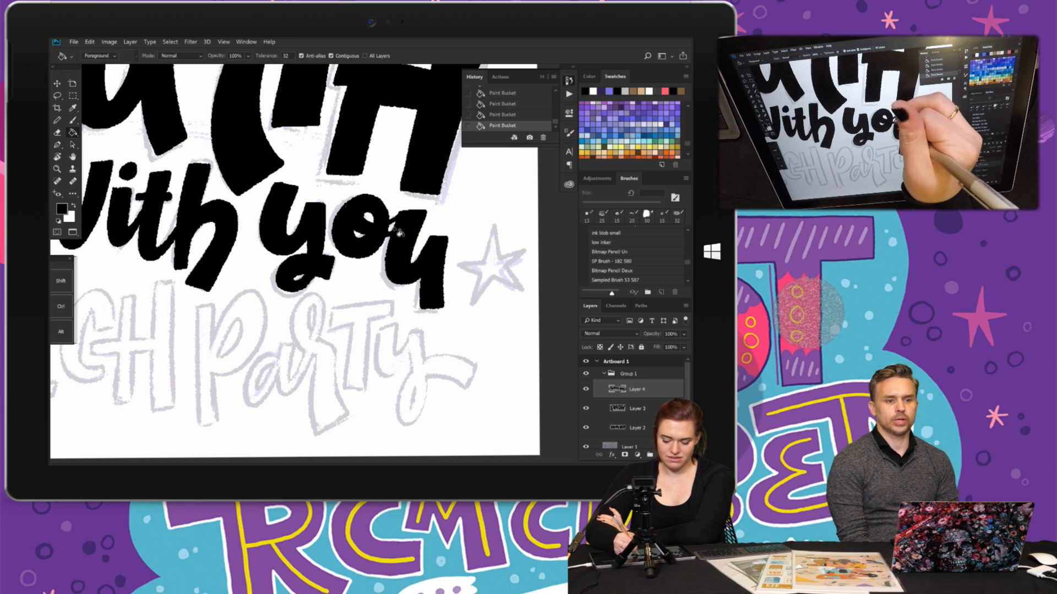
pyautogui.click(57, 120)
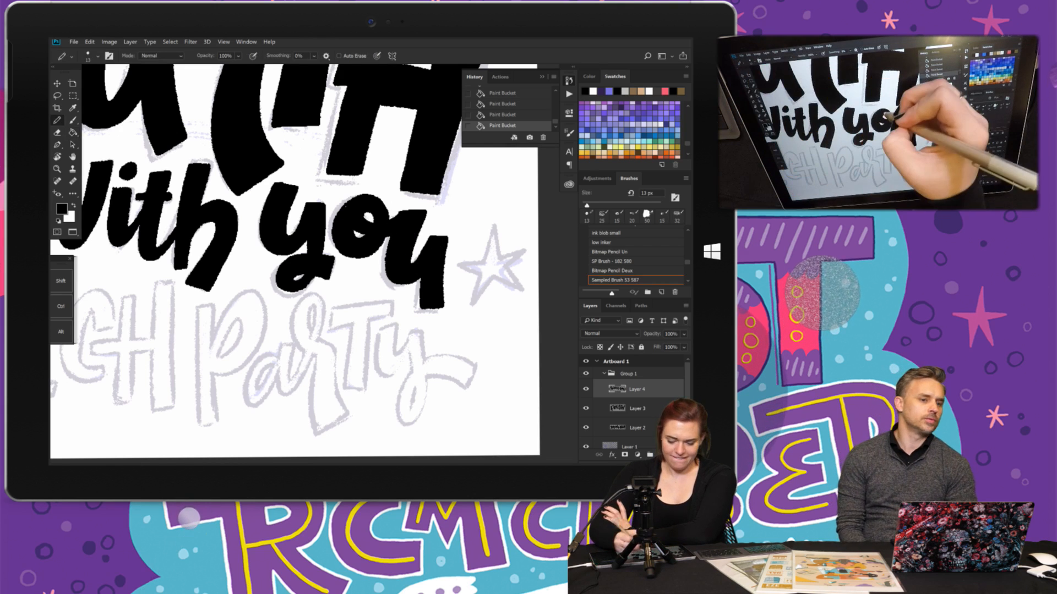
pyautogui.click(346, 207)
# - Ink the black outline of the "W" in "Watch" and start the "a" over the sketch with the Pencil
pyautogui.scroll(-5, 364, 184)
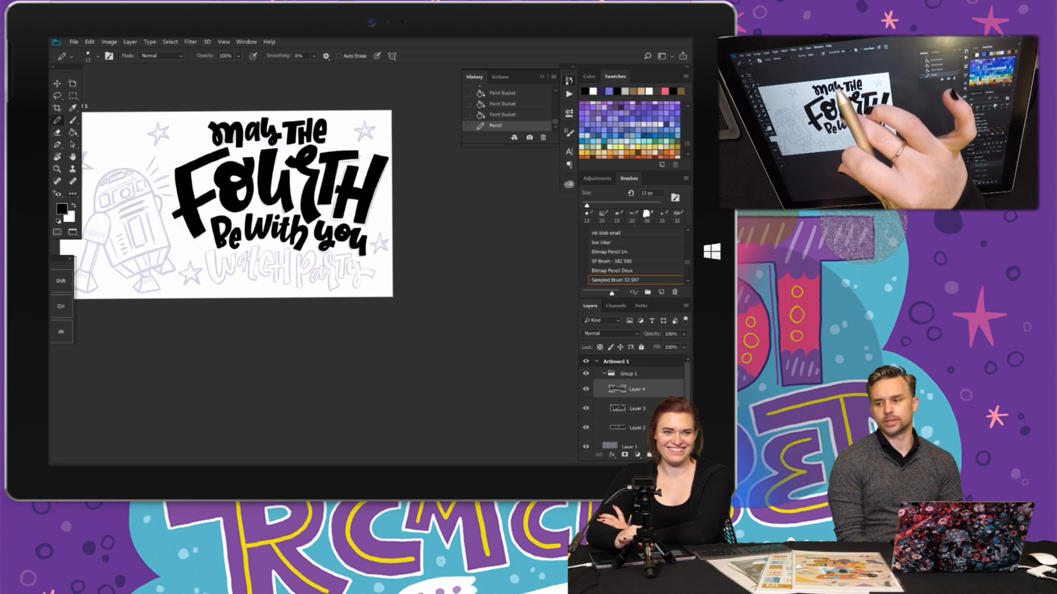
pyautogui.hotkey('ctrl', '-')
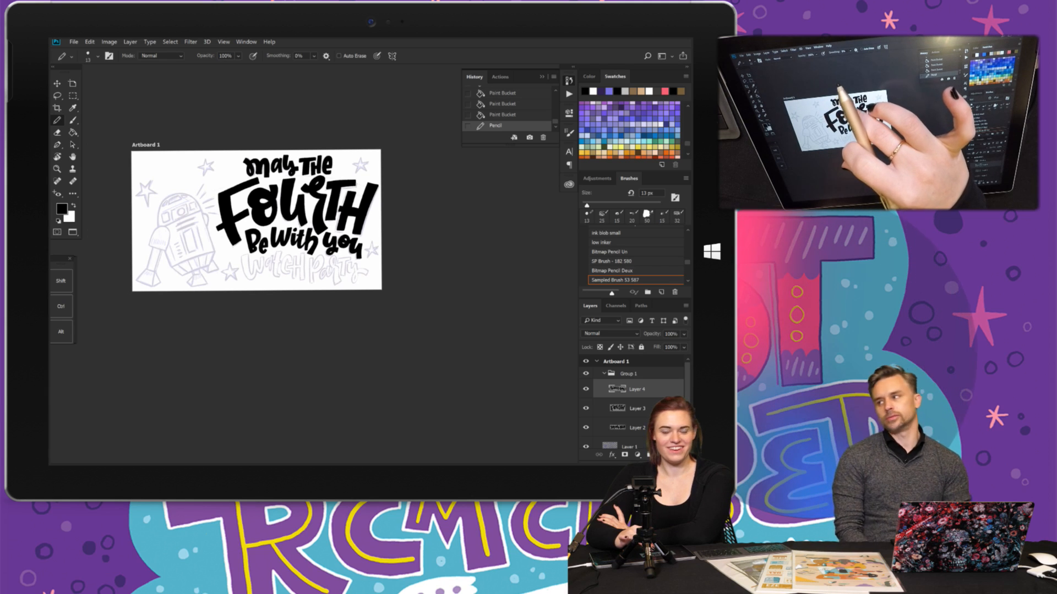
pyautogui.scroll(5, 254, 256)
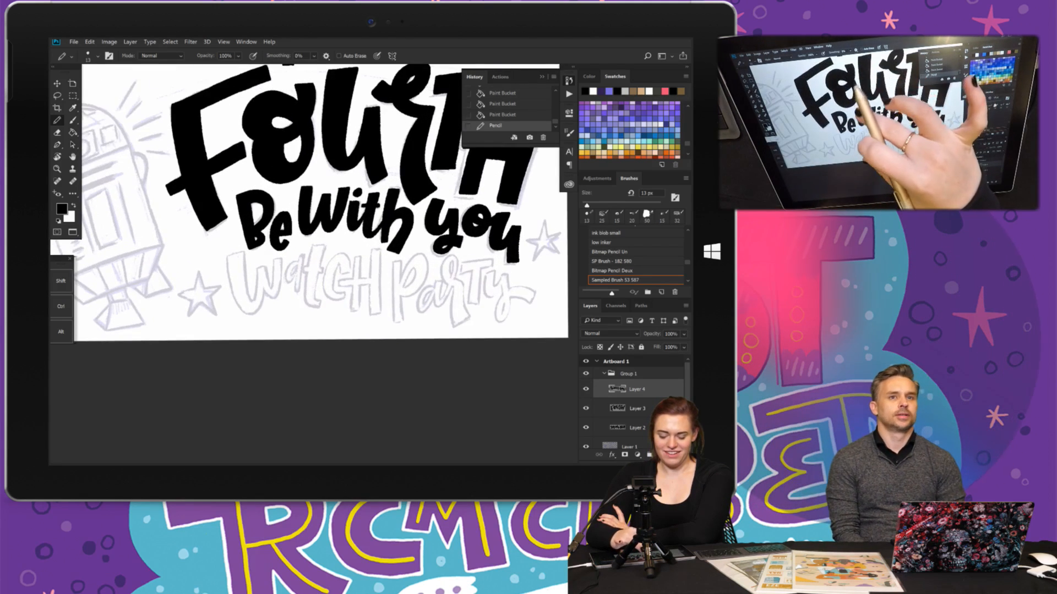
pyautogui.scroll(2, 289, 315)
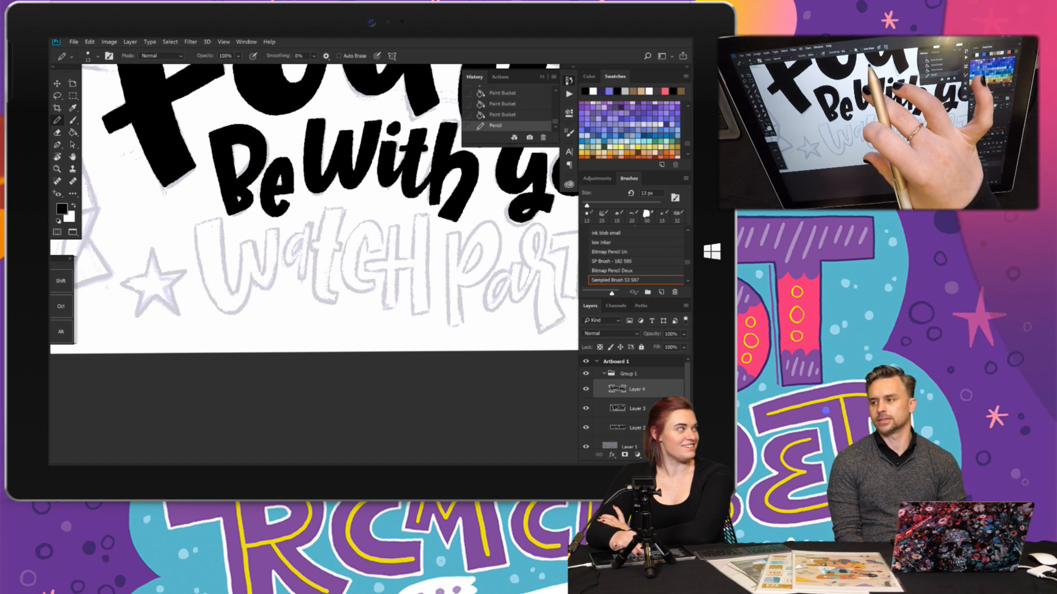
pyautogui.scroll(1, 300, 267)
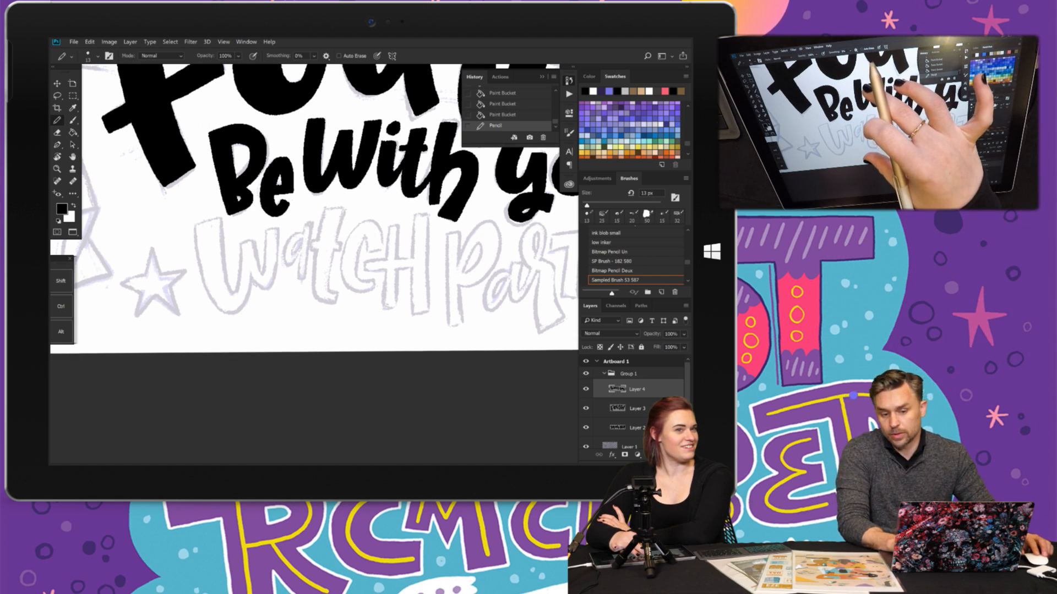
pyautogui.scroll(1, 314, 215)
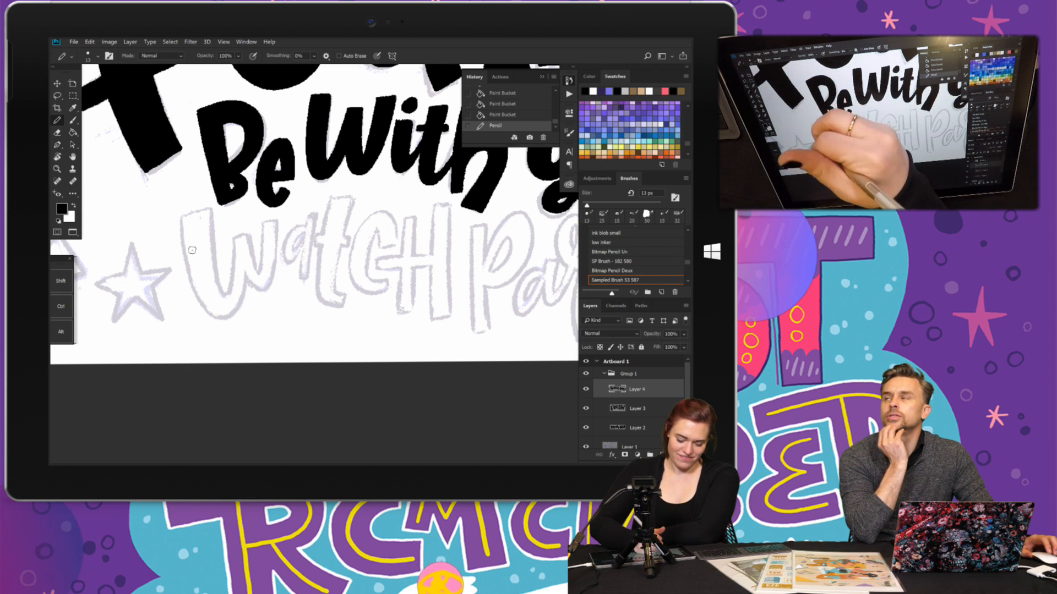
pyautogui.moveTo(177, 217)
pyautogui.mouseDown()
pyautogui.moveTo(202, 304)
pyautogui.moveTo(241, 293)
pyautogui.mouseUp()
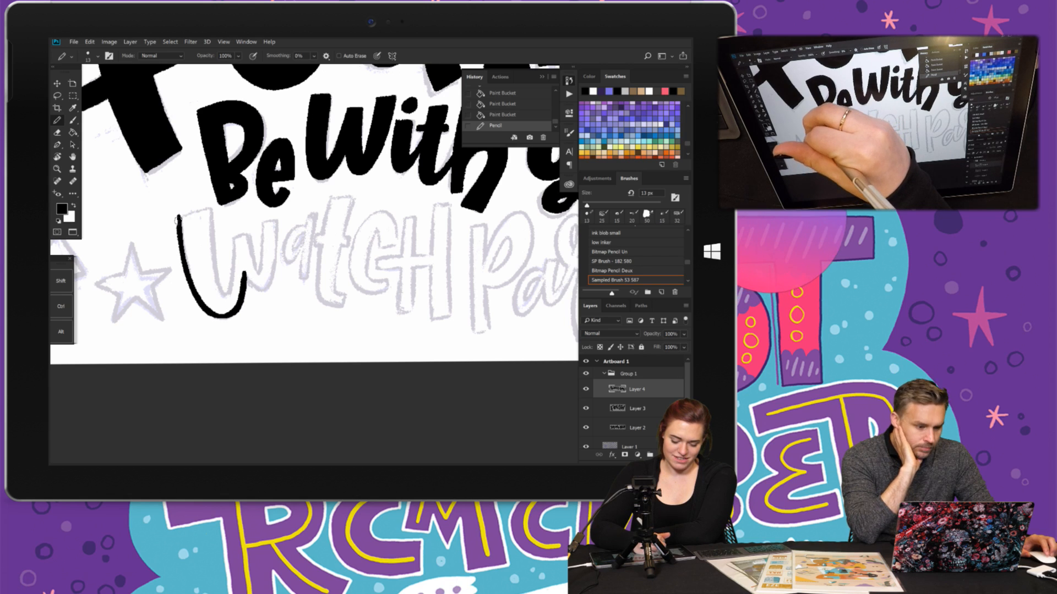
pyautogui.moveTo(178, 219); pyautogui.dragTo(193, 209)
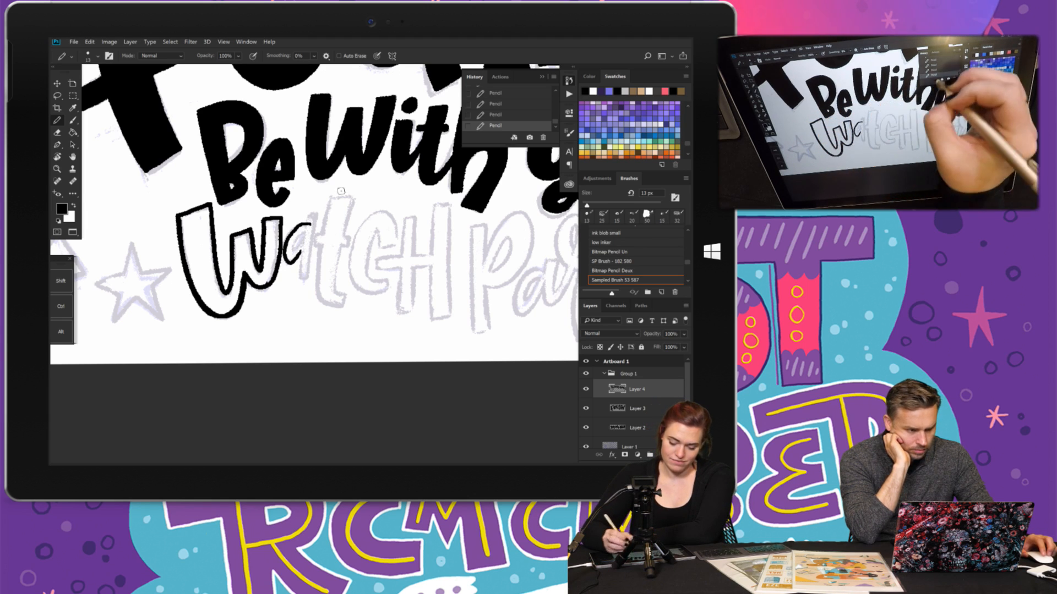
# - Undo the inked strokes of the "a" beside the outlined "W"
pyautogui.click(495, 114)
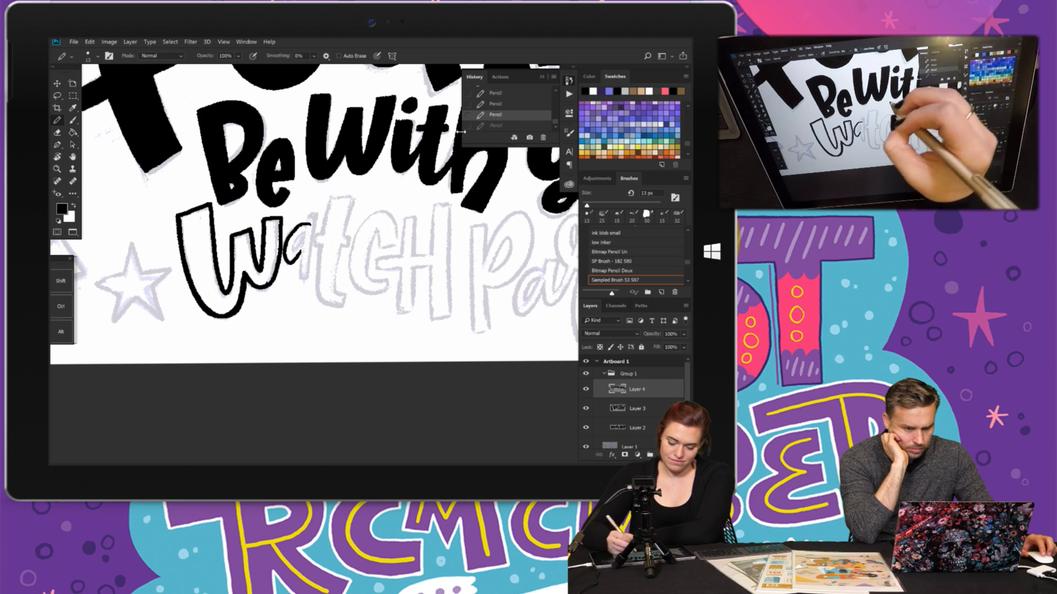
pyautogui.click(495, 104)
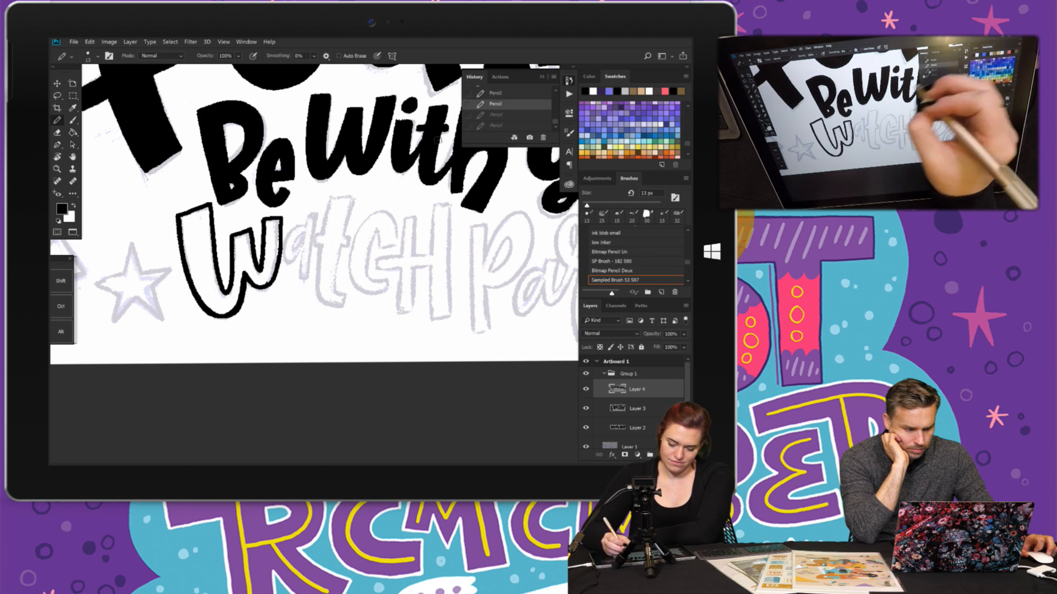
# - Lasso the outlined "W" of "Watch" and try to shift it slightly to the left
pyautogui.scroll(3, 326, 238)
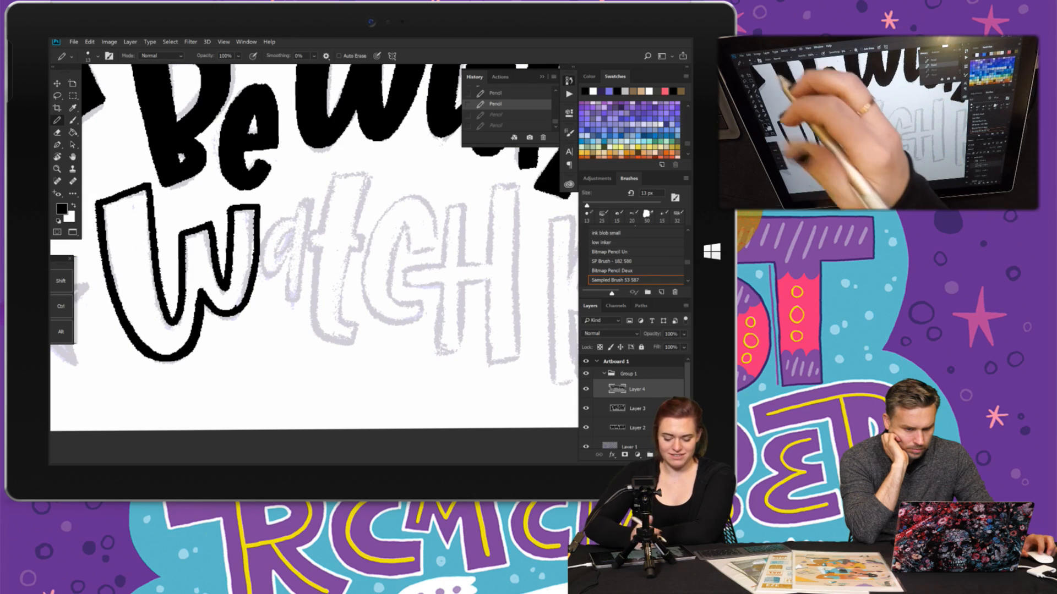
pyautogui.moveTo(331, 220); pyautogui.dragTo(380, 200)
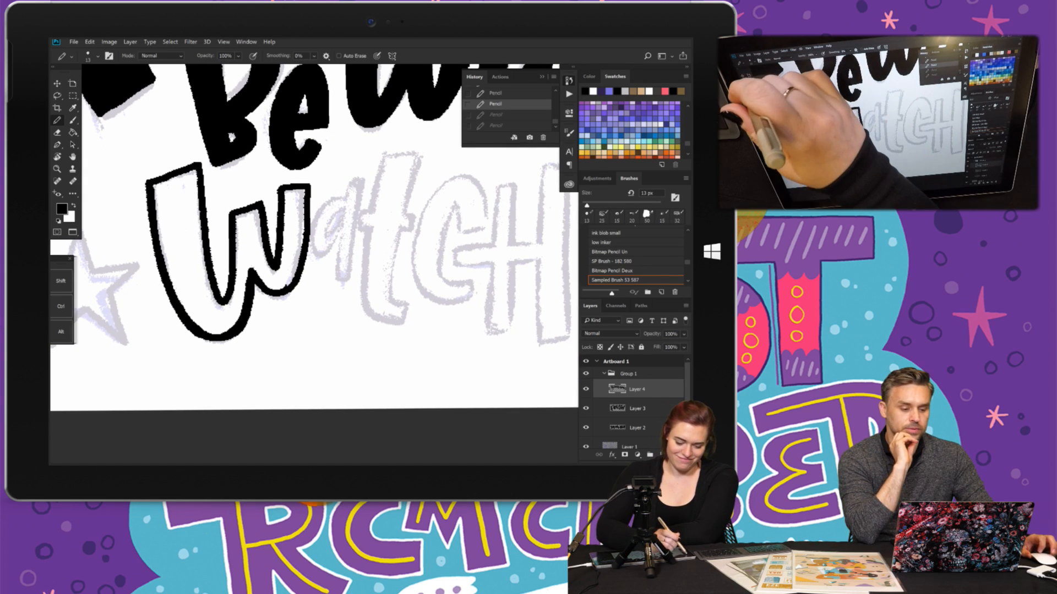
pyautogui.click(57, 95)
pyautogui.moveTo(312, 352); pyautogui.dragTo(248, 366)
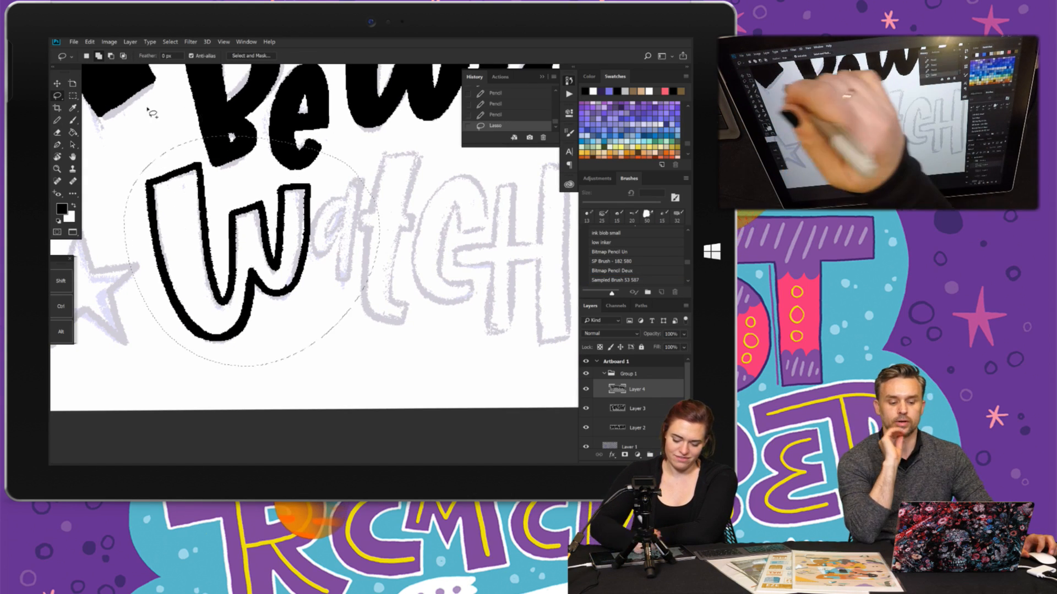
pyautogui.press('v')
pyautogui.moveTo(202, 180); pyautogui.dragTo(187, 175)
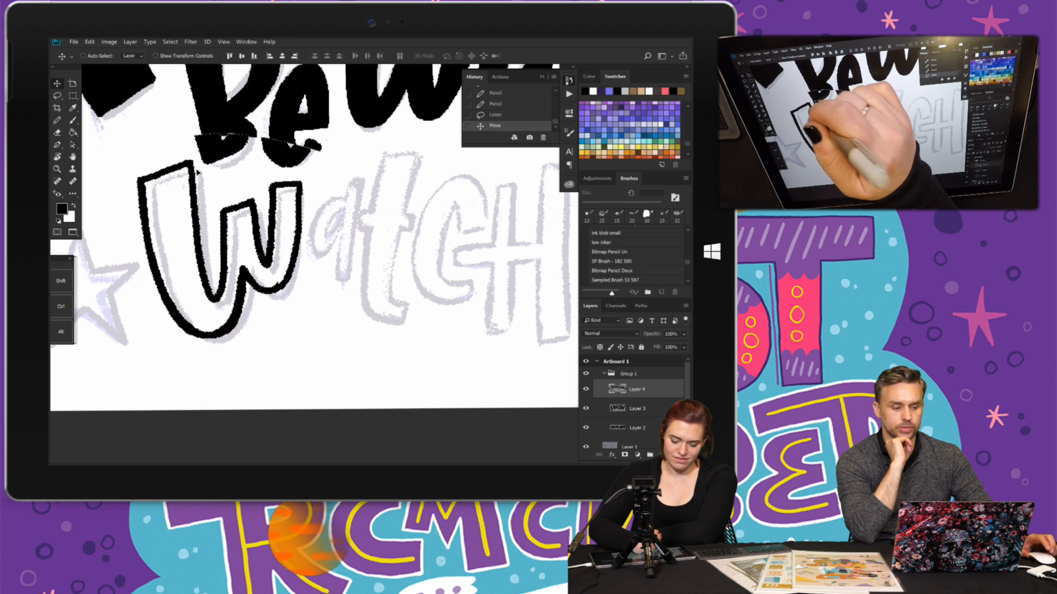
# - Undo the move of the "W" and clear the lasso selection
pyautogui.click(507, 114)
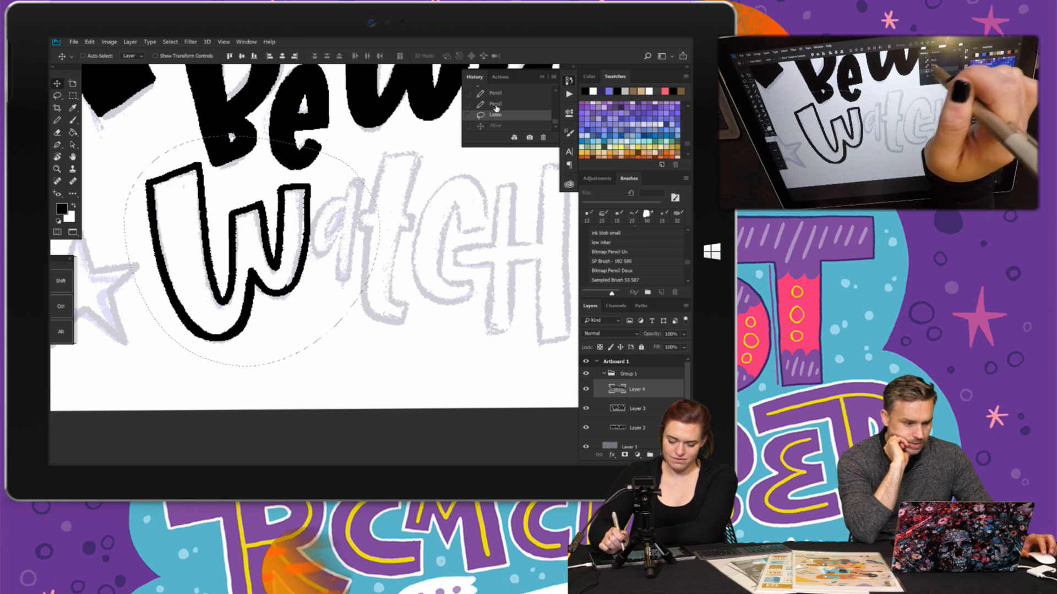
pyautogui.click(171, 41)
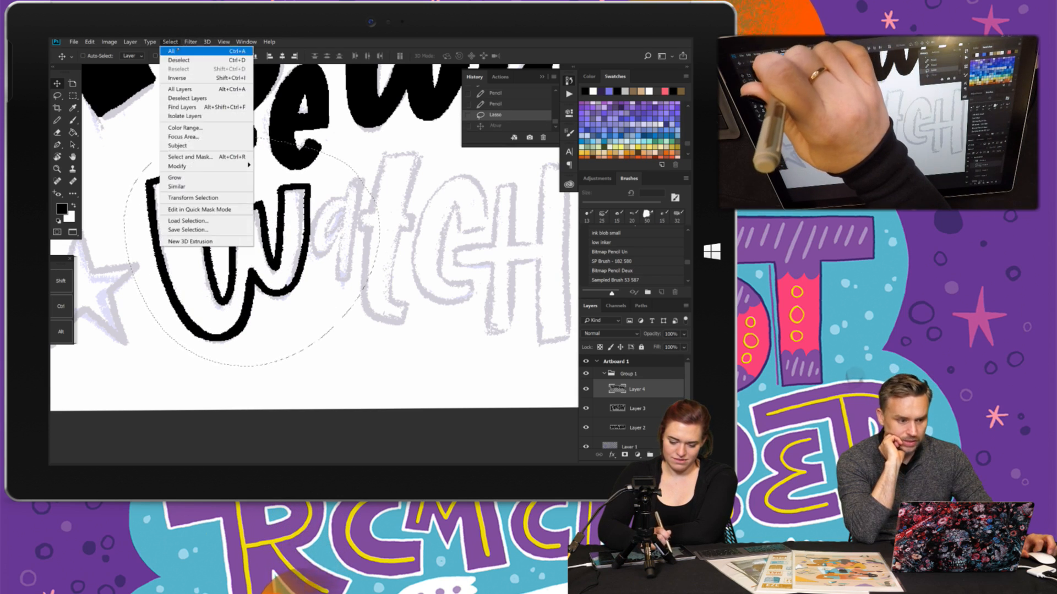
pyautogui.click(176, 60)
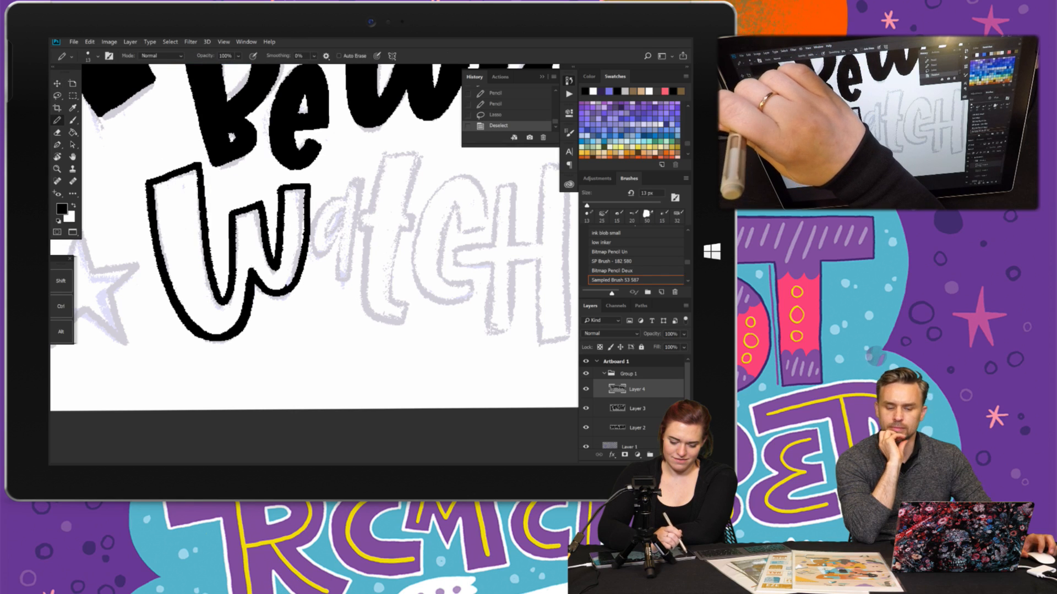
# - Erase the whole inked "W" outline of "Watch" with the 50 px Ink Eraser and return to the Pencil
pyautogui.click(57, 132)
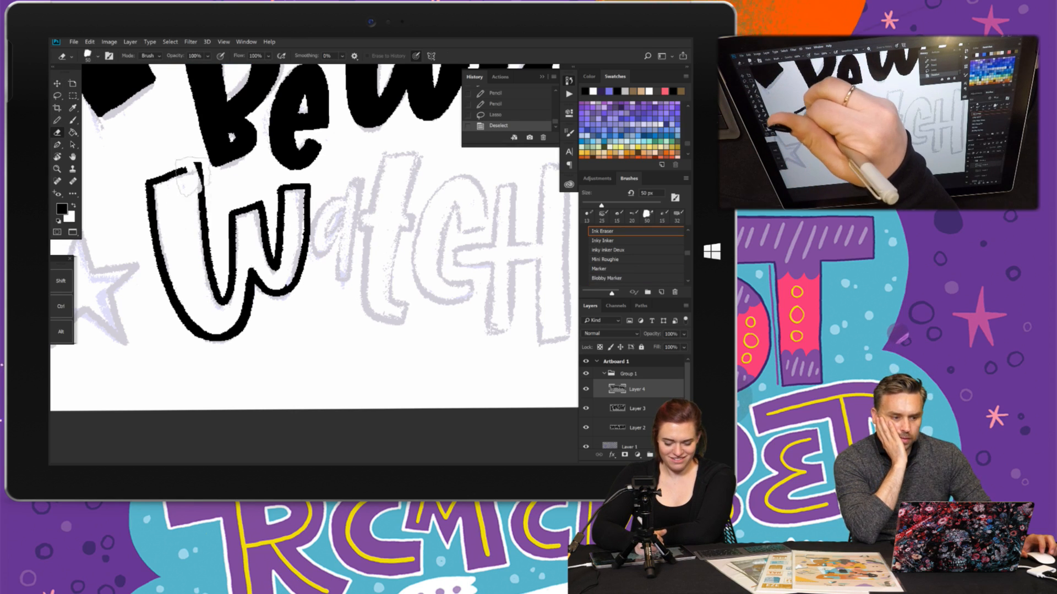
pyautogui.moveTo(194, 170)
pyautogui.mouseDown()
pyautogui.moveTo(222, 302)
pyautogui.moveTo(230, 226)
pyautogui.moveTo(256, 266)
pyautogui.moveTo(242, 213)
pyautogui.moveTo(300, 196)
pyautogui.moveTo(267, 199)
pyautogui.moveTo(290, 202)
pyautogui.moveTo(308, 230)
pyautogui.moveTo(290, 260)
pyautogui.moveTo(294, 280)
pyautogui.moveTo(218, 339)
pyautogui.moveTo(185, 323)
pyautogui.moveTo(154, 252)
pyautogui.moveTo(146, 192)
pyautogui.moveTo(190, 186)
pyautogui.mouseUp()
pyautogui.click(56, 120)
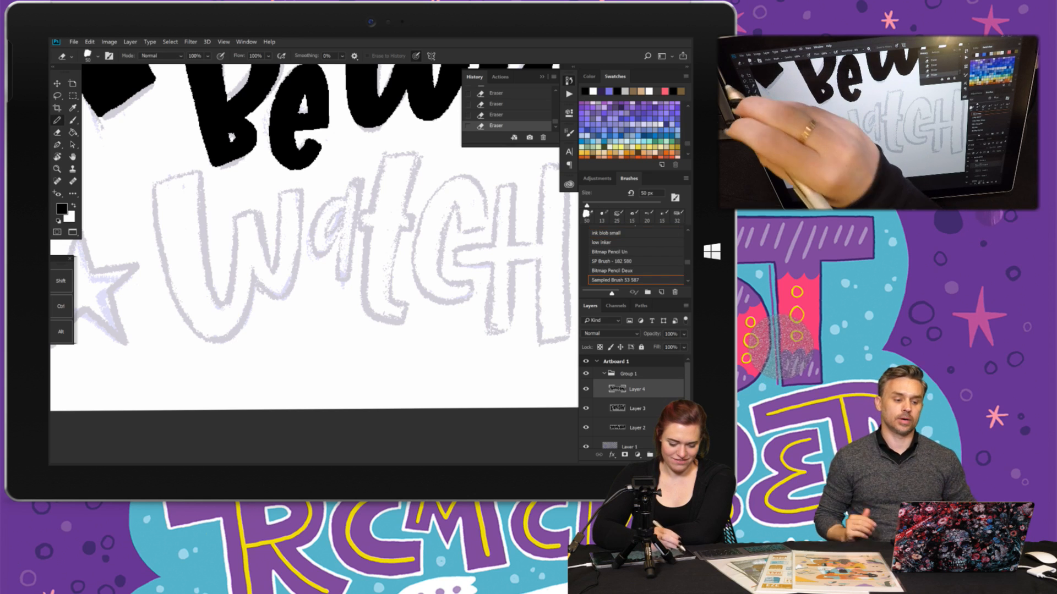
# - Add a new layer above Layer 4 and outline the "W" and "a" of "Watch" with the 13 px black Pencil
pyautogui.click(662, 455)
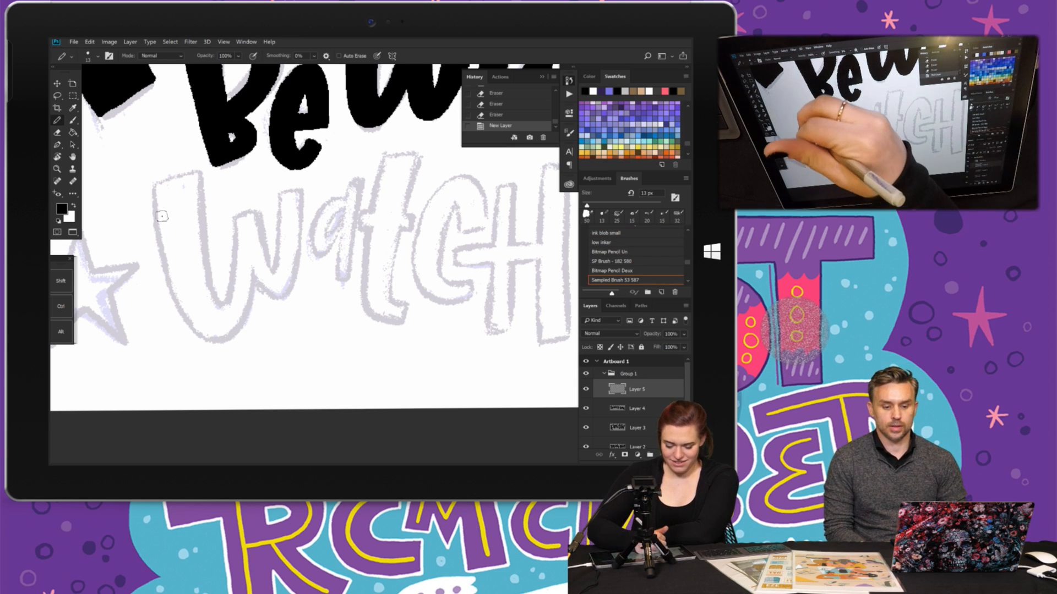
pyautogui.moveTo(148, 188)
pyautogui.mouseDown()
pyautogui.moveTo(161, 262)
pyautogui.moveTo(189, 322)
pyautogui.moveTo(228, 336)
pyautogui.moveTo(254, 267)
pyautogui.mouseUp()
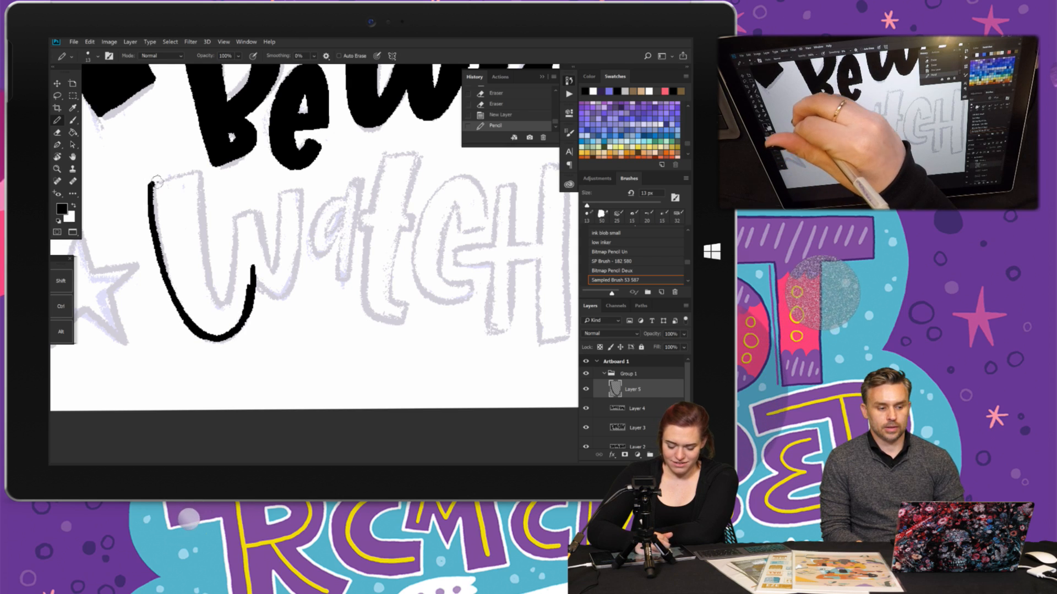
pyautogui.moveTo(150, 184)
pyautogui.mouseDown()
pyautogui.moveTo(197, 169)
pyautogui.moveTo(212, 283)
pyautogui.moveTo(230, 282)
pyautogui.moveTo(232, 224)
pyautogui.moveTo(258, 223)
pyautogui.moveTo(269, 269)
pyautogui.moveTo(276, 195)
pyautogui.moveTo(296, 188)
pyautogui.moveTo(298, 262)
pyautogui.moveTo(284, 295)
pyautogui.mouseUp()
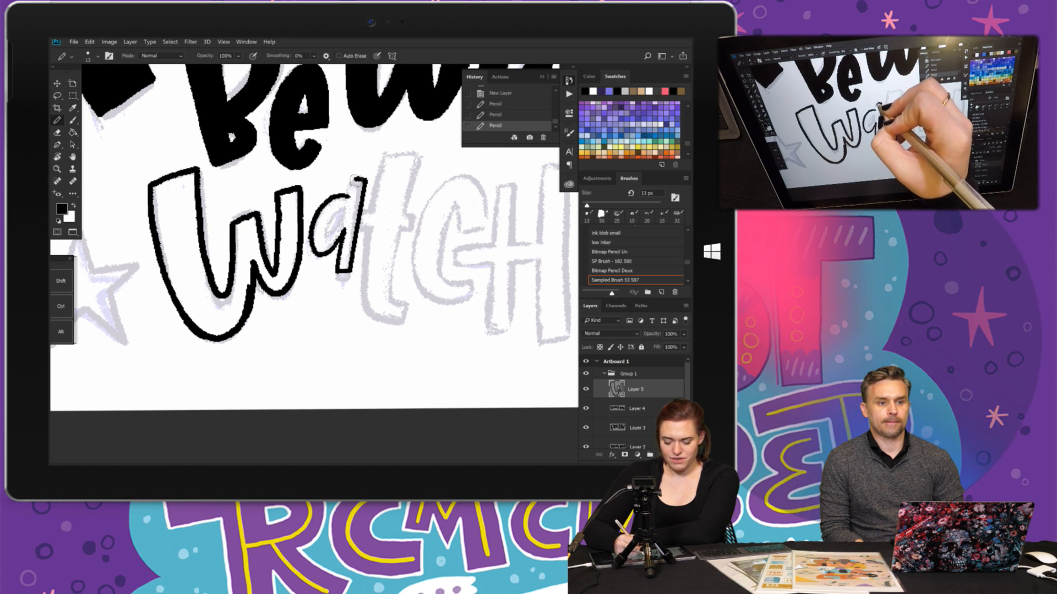
pyautogui.moveTo(348, 207); pyautogui.dragTo(364, 179)
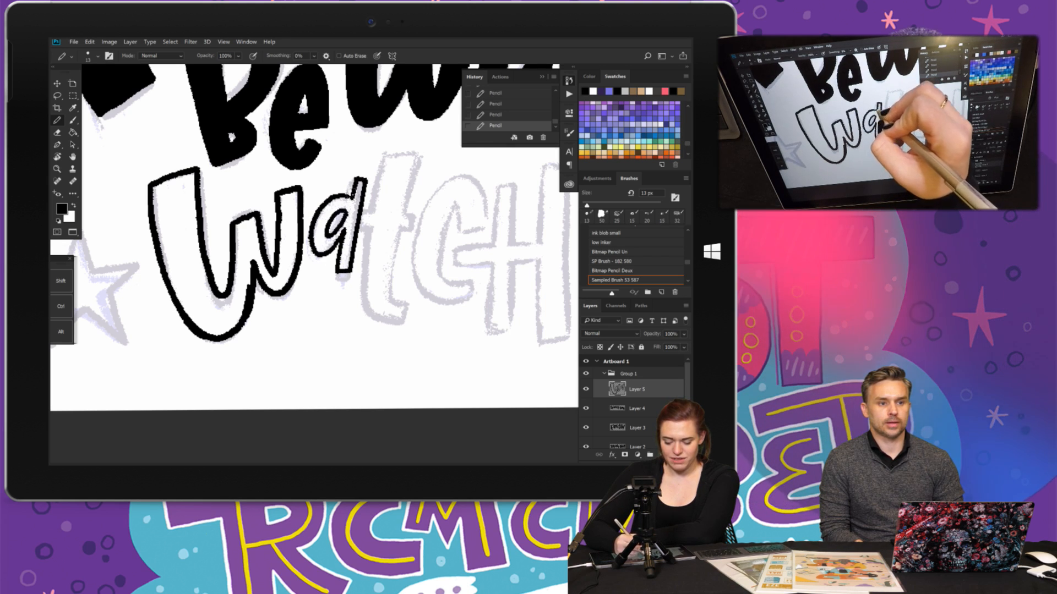
# - Outline the "t" of "Watch" over the sketch, reworking its crossbar and thickening the stem's inner edge in black
pyautogui.moveTo(390, 157); pyautogui.dragTo(377, 216)
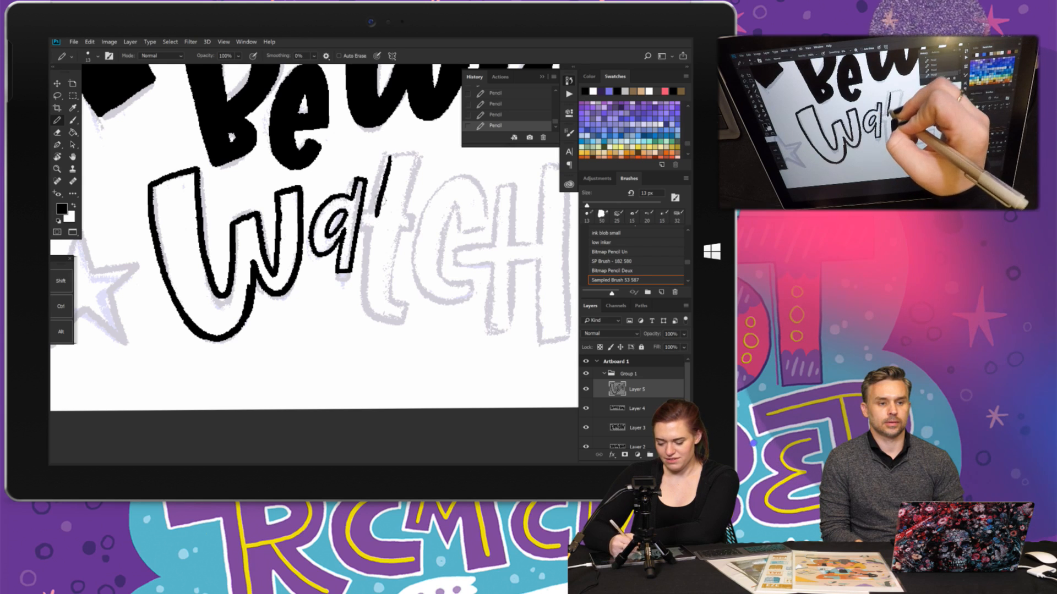
pyautogui.moveTo(392, 155)
pyautogui.mouseDown()
pyautogui.moveTo(422, 156)
pyautogui.moveTo(404, 211)
pyautogui.moveTo(415, 224)
pyautogui.moveTo(366, 268)
pyautogui.moveTo(392, 320)
pyautogui.moveTo(405, 308)
pyautogui.moveTo(390, 306)
pyautogui.mouseUp()
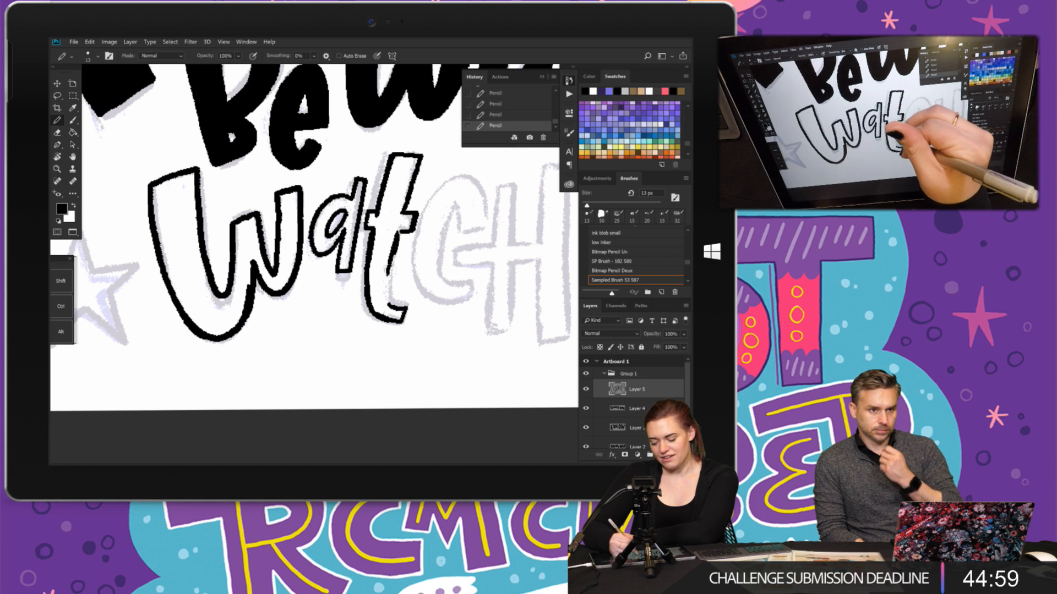
pyautogui.moveTo(393, 255); pyautogui.dragTo(406, 308)
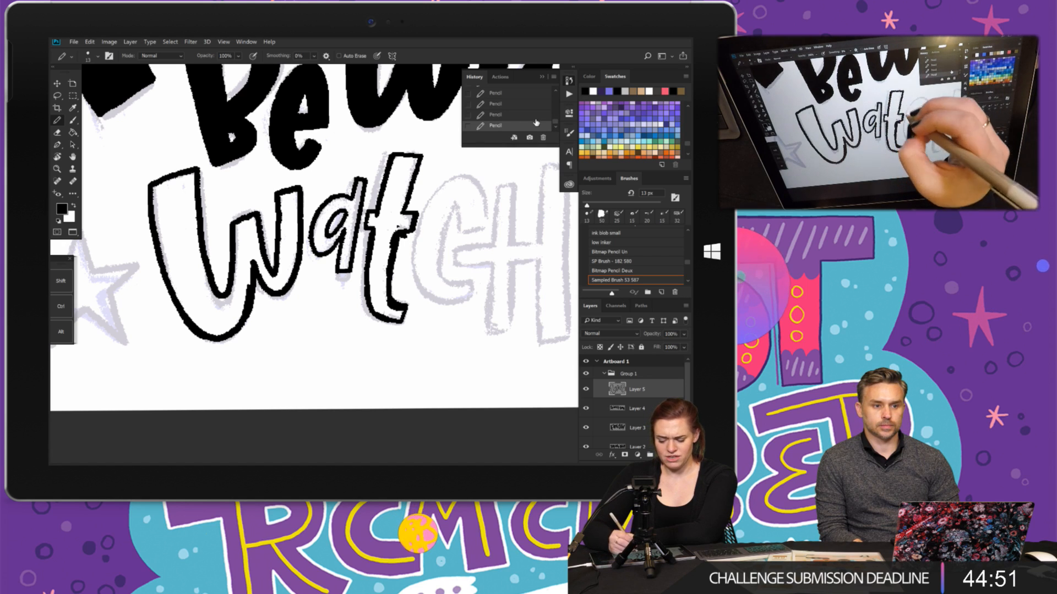
pyautogui.click(413, 242)
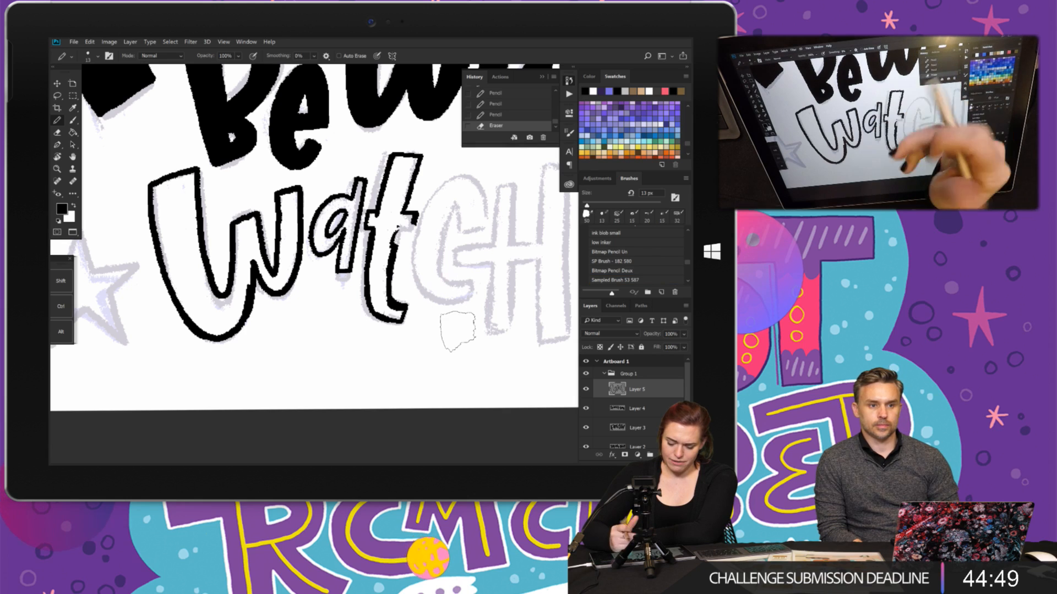
pyautogui.moveTo(392, 244); pyautogui.dragTo(412, 227)
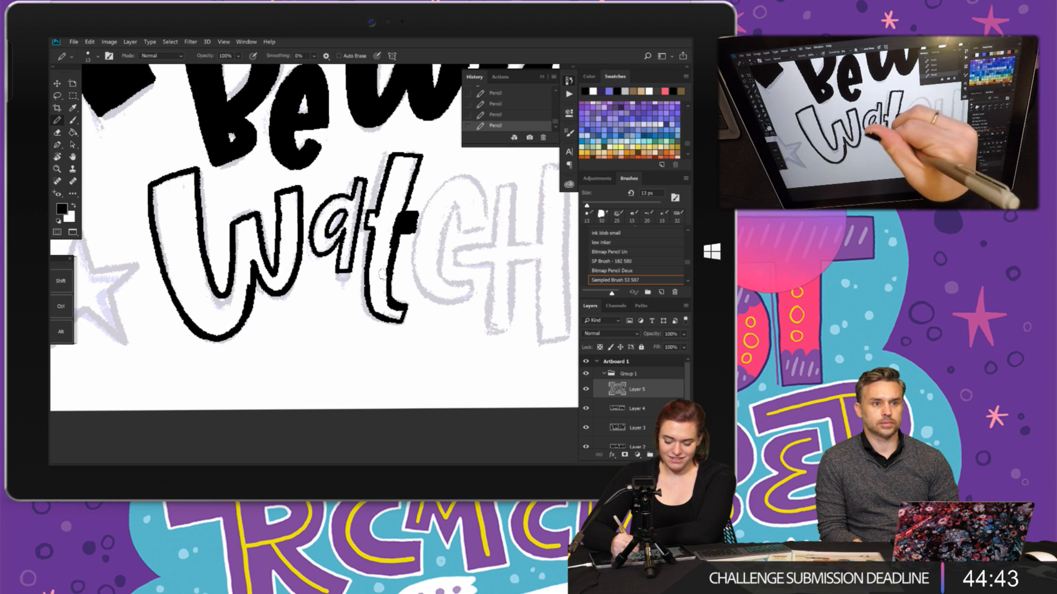
pyautogui.moveTo(385, 279); pyautogui.dragTo(400, 221)
# - Outline the "c" and "H" of "Watch" and ink the crossbar that joins them solid black
pyautogui.hscroll(1, 314, 237)
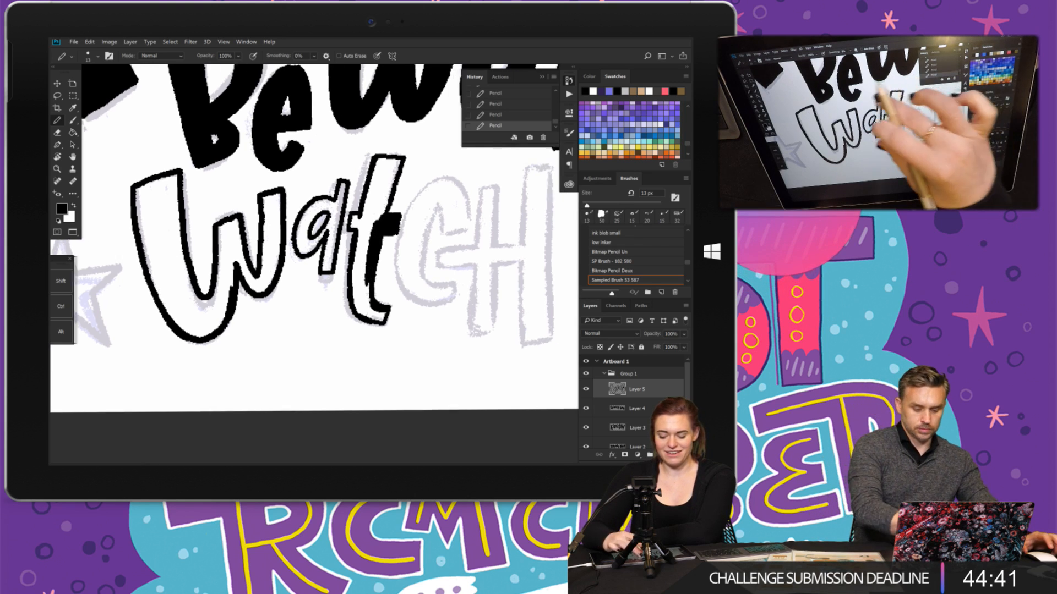
pyautogui.hscroll(2, 313, 237)
pyautogui.moveTo(351, 233); pyautogui.dragTo(372, 237)
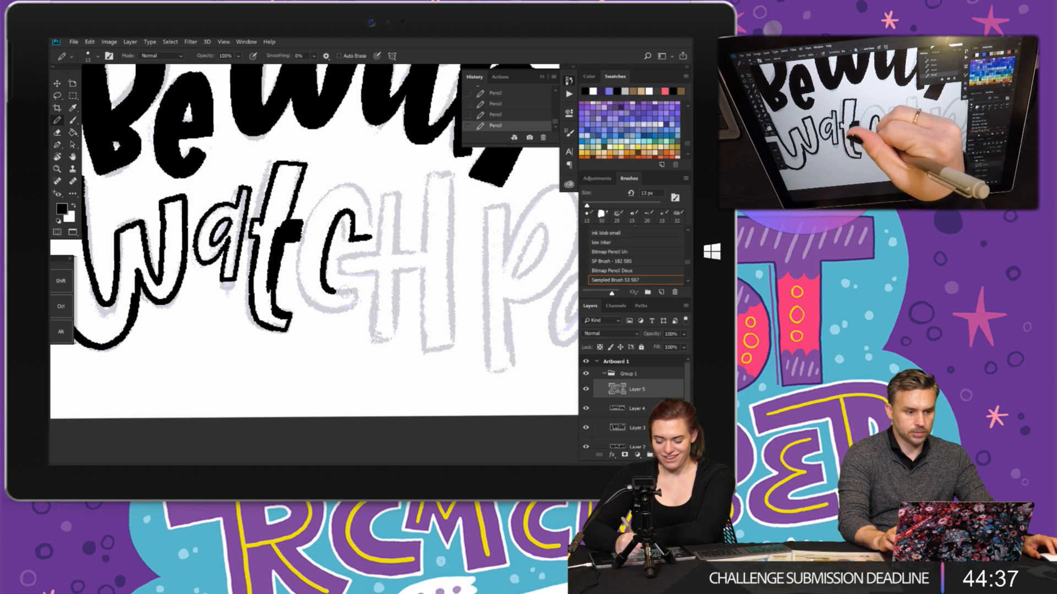
pyautogui.moveTo(325, 300)
pyautogui.mouseDown()
pyautogui.moveTo(307, 263)
pyautogui.moveTo(315, 218)
pyautogui.moveTo(338, 193)
pyautogui.moveTo(364, 197)
pyautogui.moveTo(376, 232)
pyautogui.mouseUp()
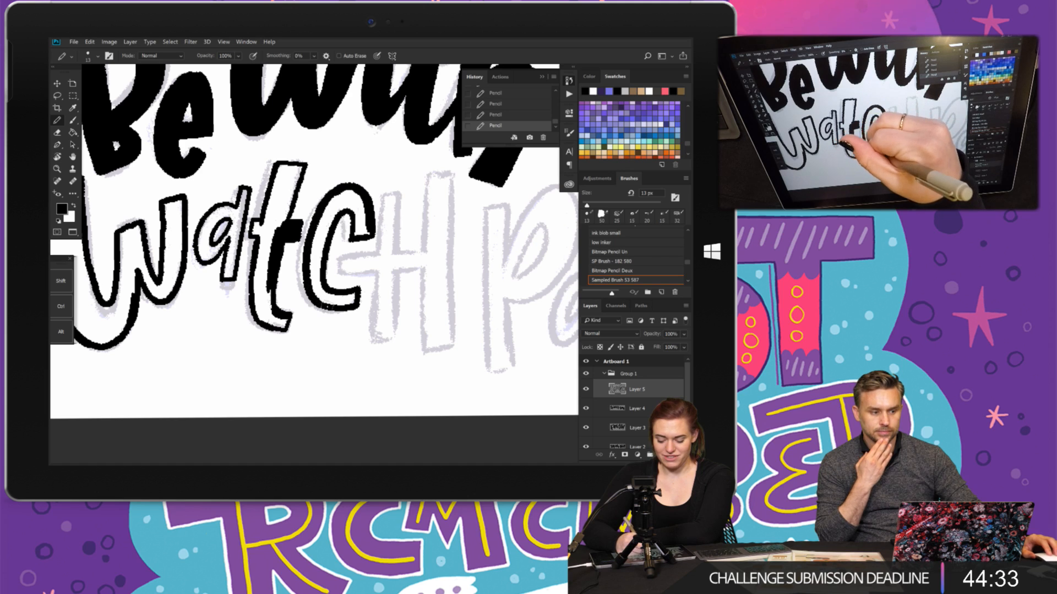
pyautogui.moveTo(388, 190)
pyautogui.mouseDown()
pyautogui.moveTo(390, 246)
pyautogui.moveTo(407, 191)
pyautogui.moveTo(406, 258)
pyautogui.moveTo(424, 243)
pyautogui.moveTo(425, 166)
pyautogui.moveTo(449, 166)
pyautogui.moveTo(452, 345)
pyautogui.mouseUp()
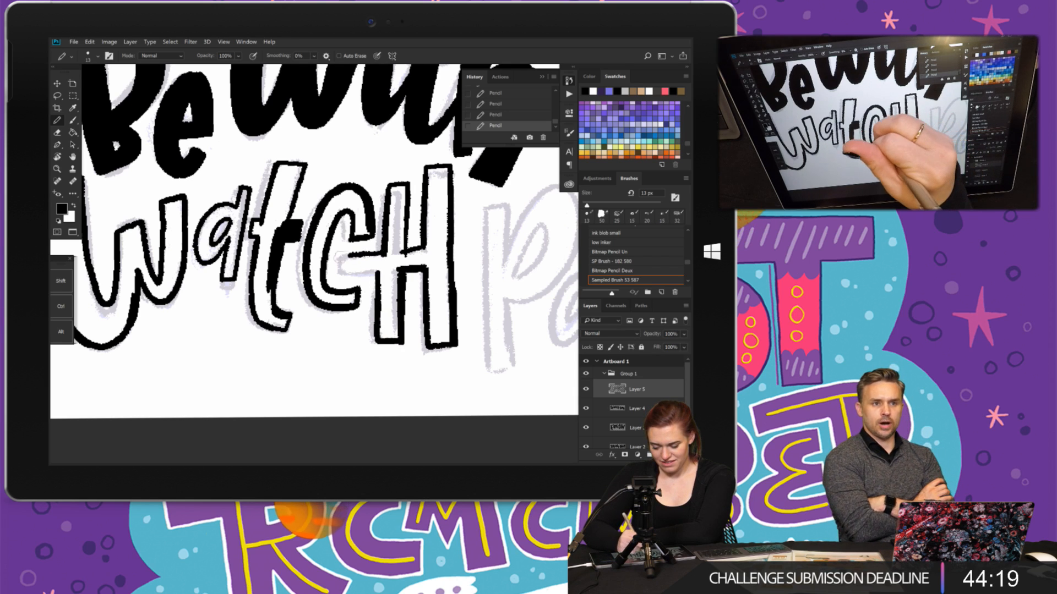
pyautogui.moveTo(341, 257)
pyautogui.mouseDown()
pyautogui.moveTo(418, 250)
pyautogui.moveTo(385, 273)
pyautogui.moveTo(428, 268)
pyautogui.moveTo(396, 265)
pyautogui.moveTo(425, 259)
pyautogui.moveTo(397, 265)
pyautogui.mouseUp()
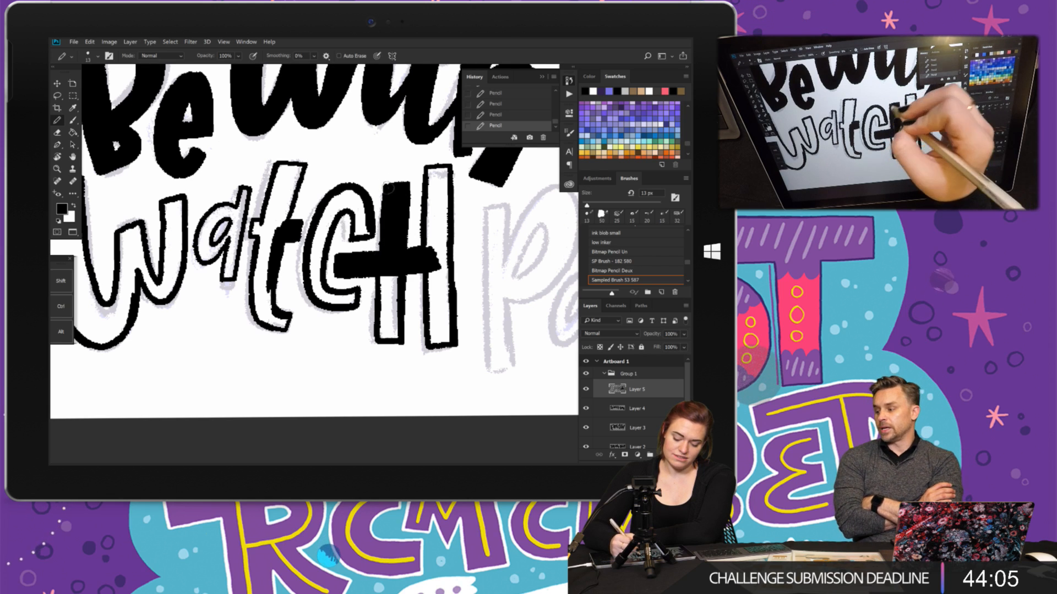
# - Fill all the outlined letters of "Watch" with black using the Paint Bucket
pyautogui.scroll(-5, 339, 280)
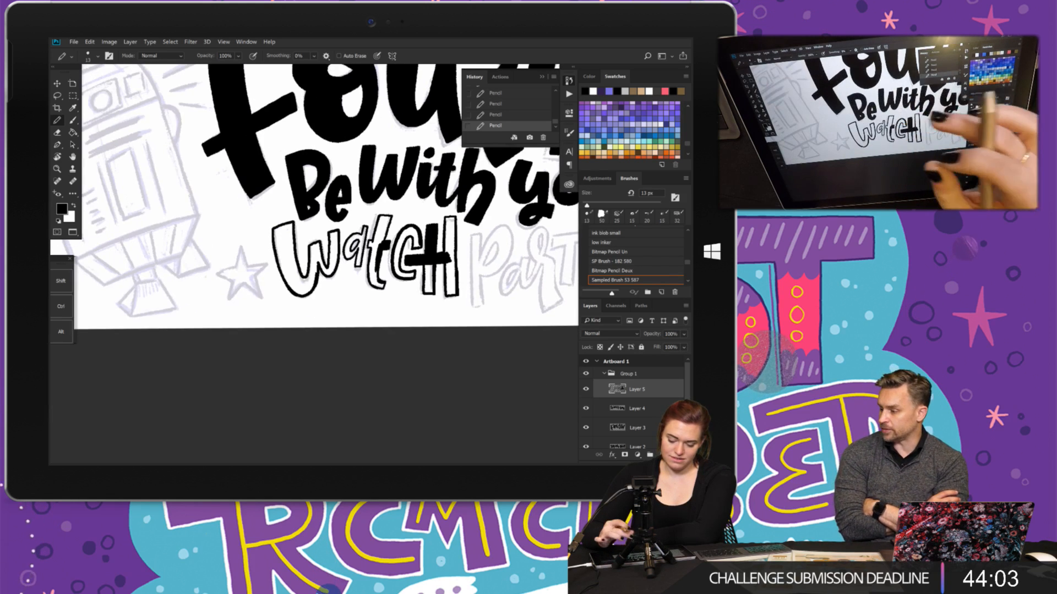
pyautogui.hscroll(2, 339, 280)
pyautogui.click(73, 132)
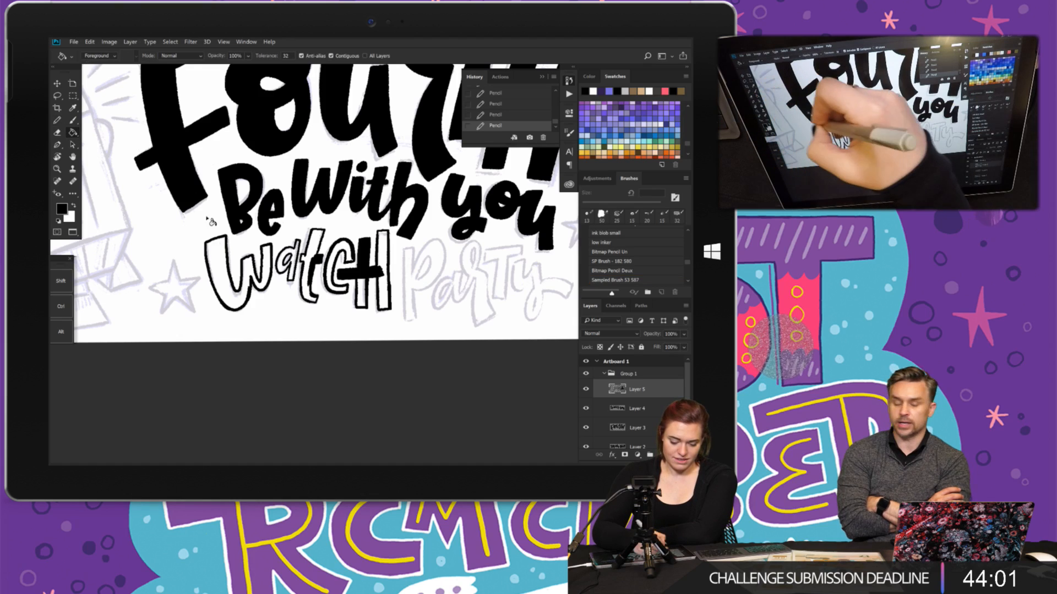
pyautogui.click(221, 256)
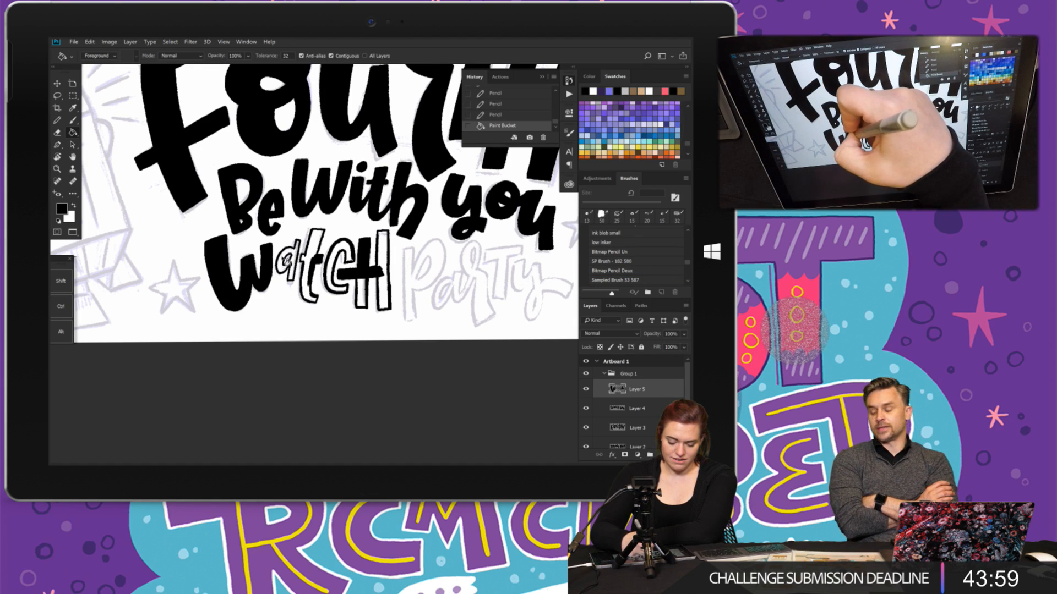
pyautogui.click(287, 262)
pyautogui.click(312, 269)
pyautogui.click(336, 268)
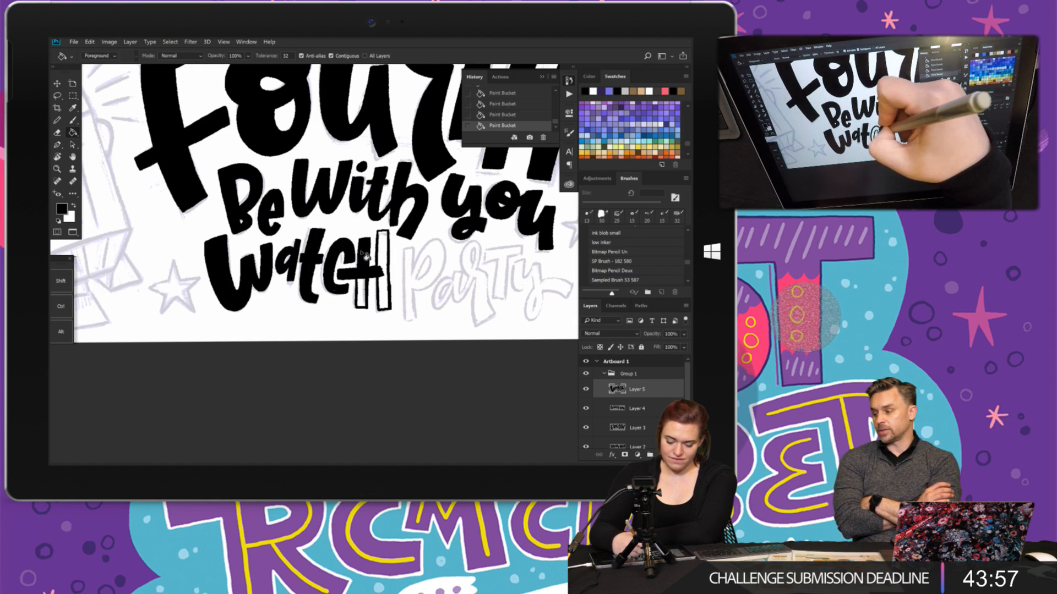
pyautogui.click(361, 294)
pyautogui.click(383, 297)
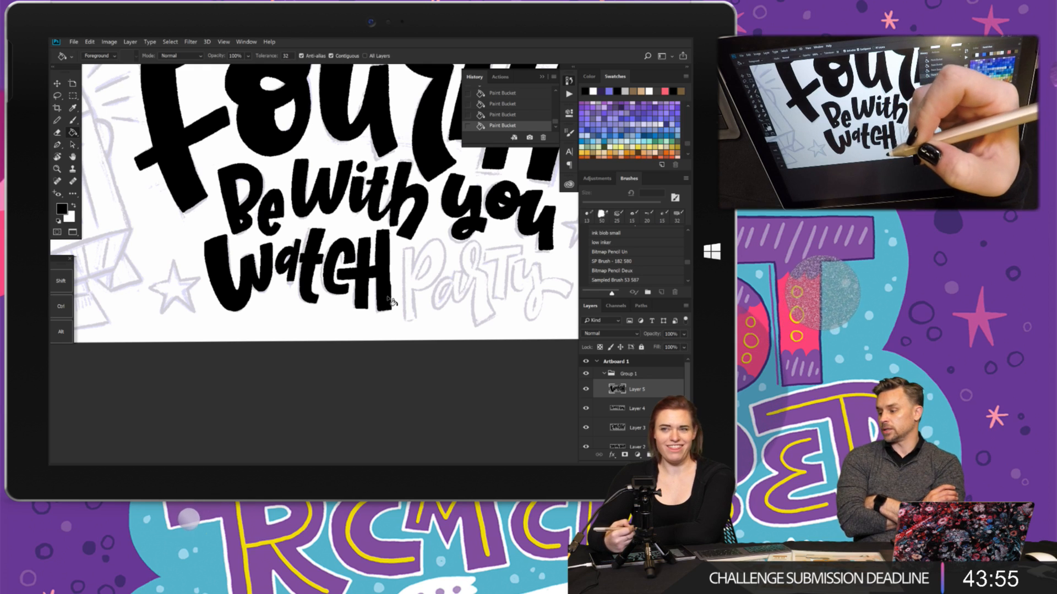
# - Return to the Pencil on Layer 5 and touch up the edges of the filled "H" of "Watch" in black
pyautogui.click(72, 83)
pyautogui.click(57, 120)
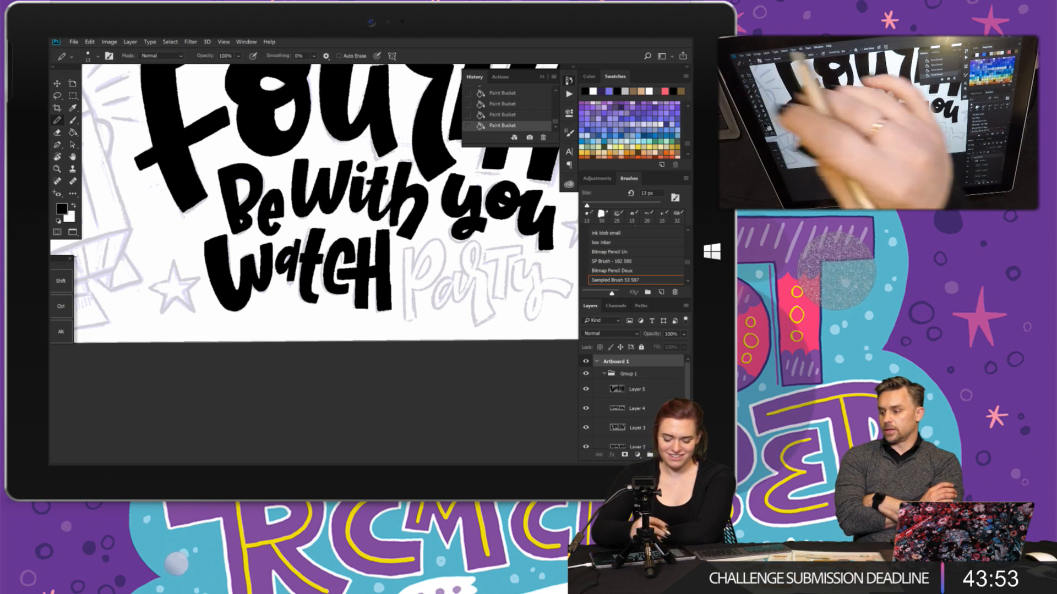
pyautogui.scroll(5, 450, 275)
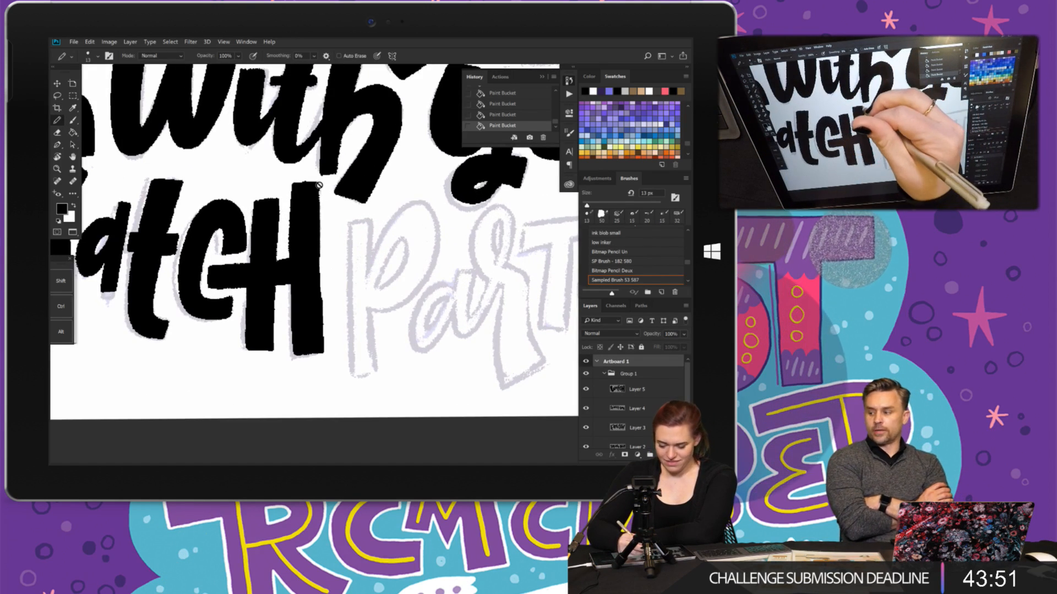
pyautogui.click(638, 390)
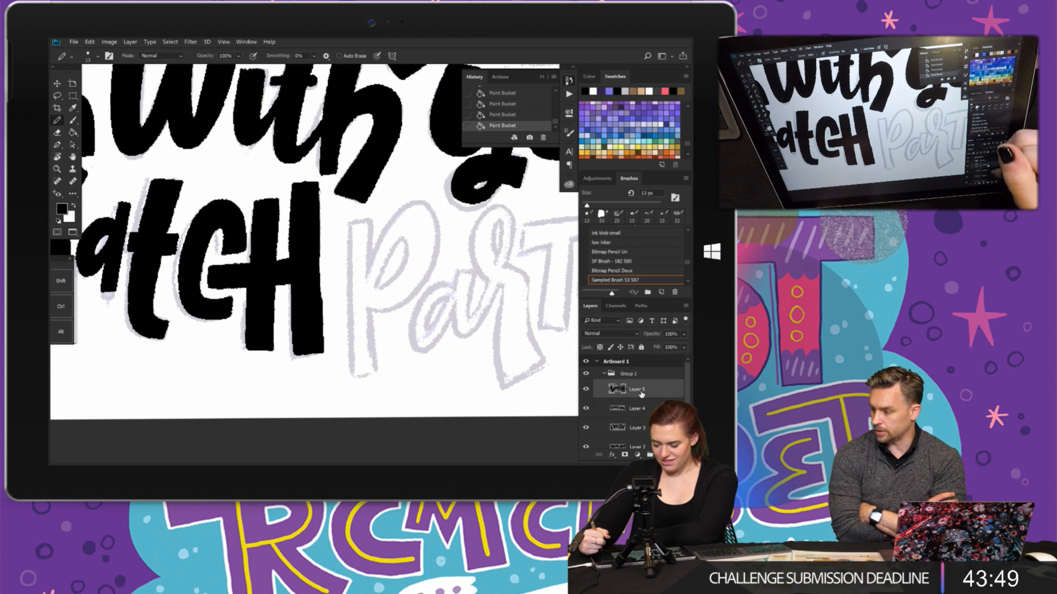
pyautogui.moveTo(321, 187); pyautogui.dragTo(319, 199)
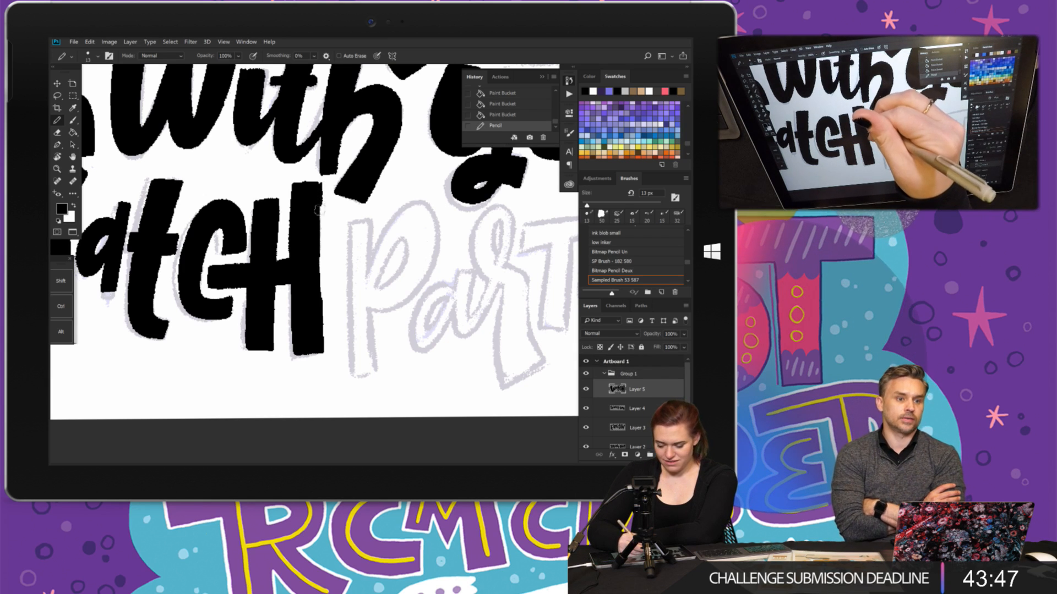
pyautogui.moveTo(308, 322); pyautogui.dragTo(243, 326)
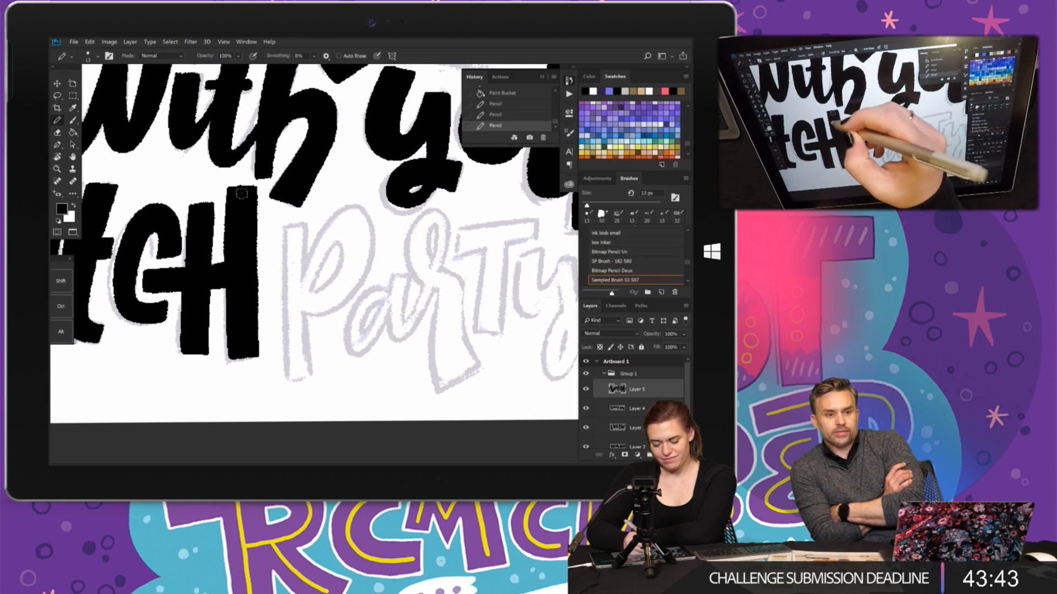
pyautogui.moveTo(241, 193); pyautogui.dragTo(194, 180)
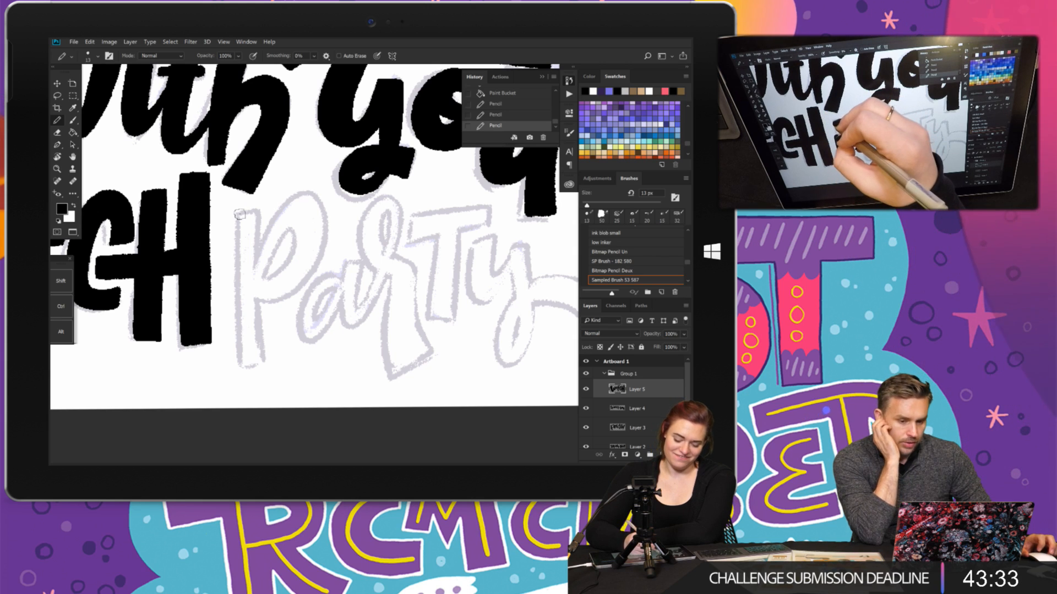
# - Outline the "P", "a" and "r" of "Party" in black over the sketch with the 13 px Pencil
pyautogui.moveTo(237, 213); pyautogui.dragTo(258, 251)
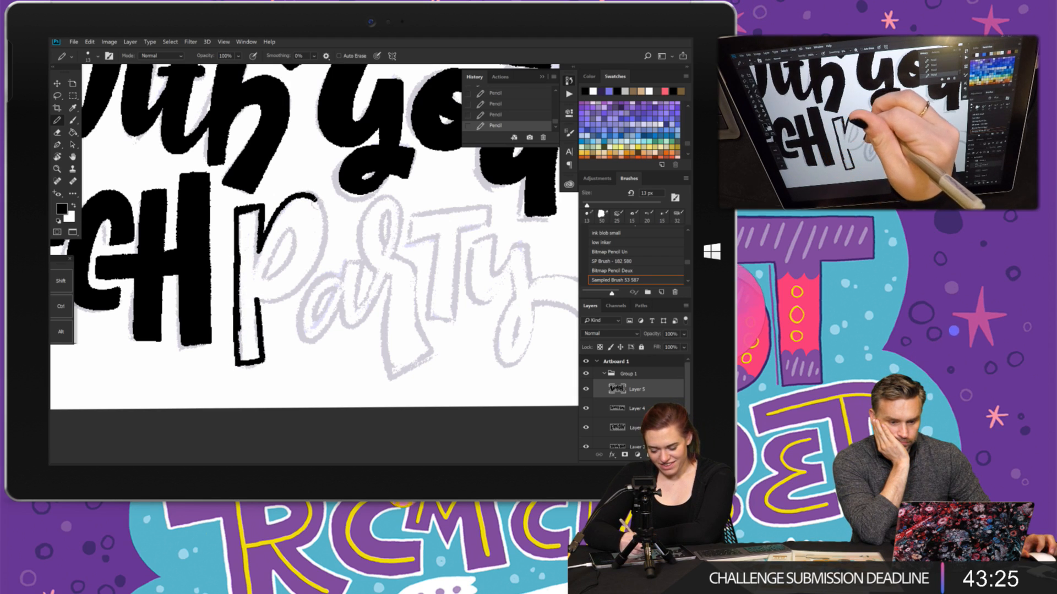
pyautogui.moveTo(273, 259)
pyautogui.mouseDown()
pyautogui.moveTo(295, 230)
pyautogui.moveTo(297, 250)
pyautogui.moveTo(276, 277)
pyautogui.mouseUp()
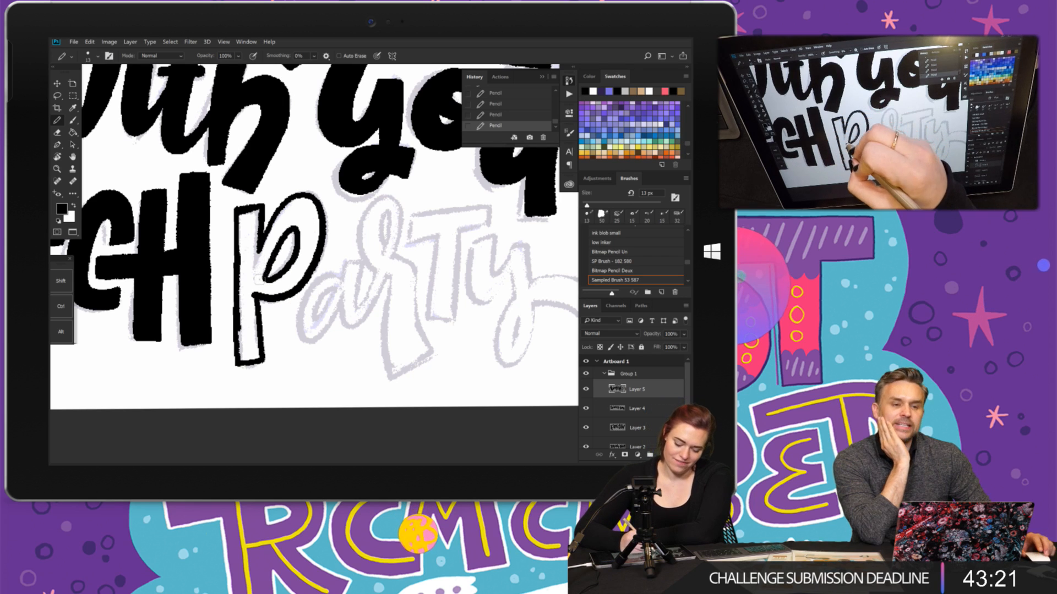
pyautogui.moveTo(328, 288)
pyautogui.mouseDown()
pyautogui.moveTo(306, 342)
pyautogui.moveTo(341, 304)
pyautogui.mouseUp()
pyautogui.moveTo(360, 257)
pyautogui.mouseDown()
pyautogui.moveTo(361, 303)
pyautogui.moveTo(379, 204)
pyautogui.moveTo(395, 214)
pyautogui.moveTo(395, 261)
pyautogui.mouseUp()
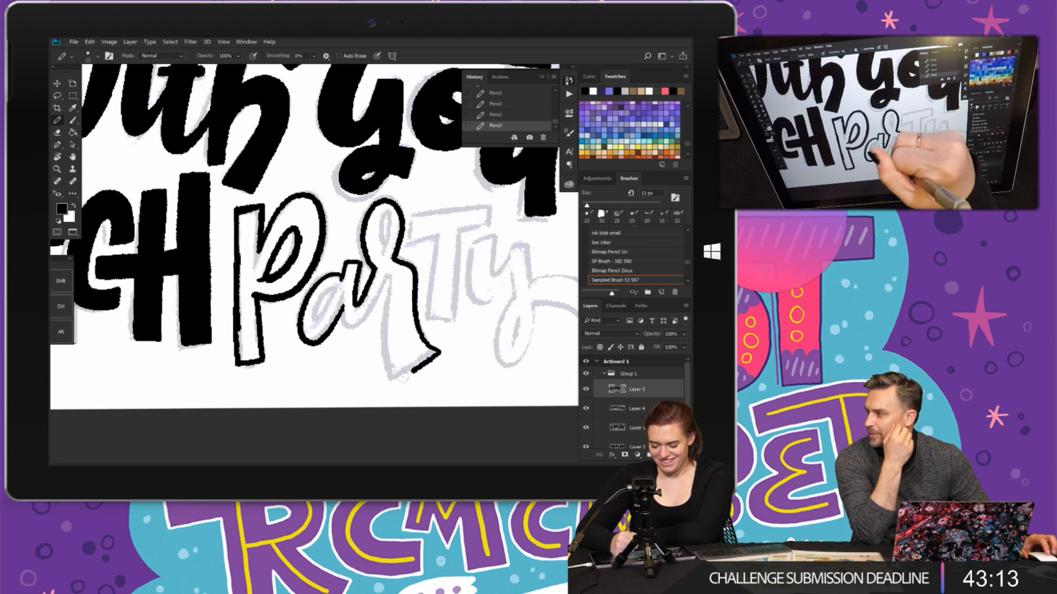
pyautogui.moveTo(411, 372)
pyautogui.mouseDown()
pyautogui.moveTo(385, 337)
pyautogui.moveTo(392, 271)
pyautogui.mouseUp()
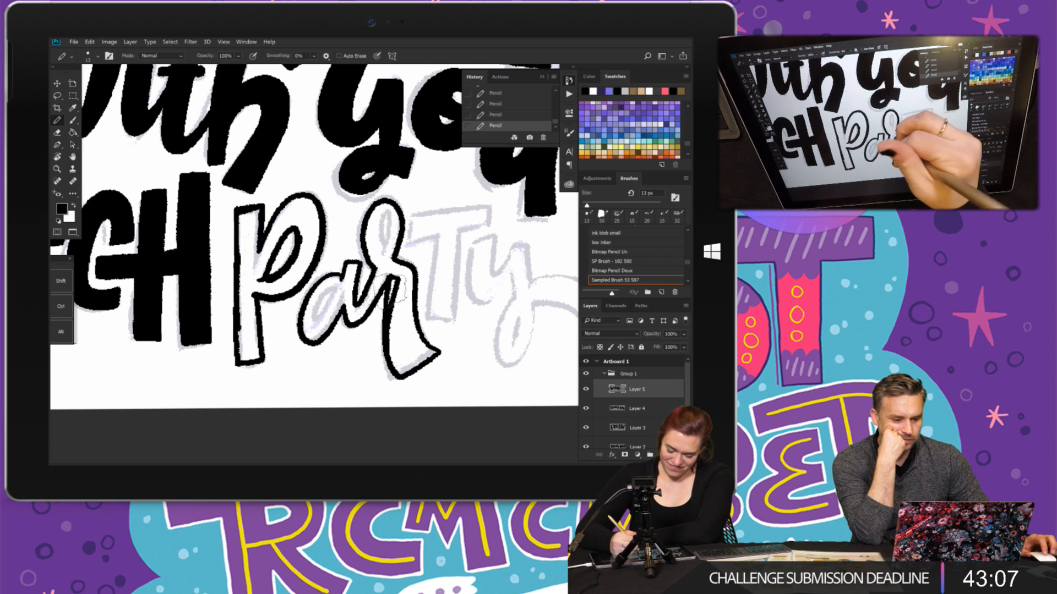
# - Erase and redraw the inner stem edge of the "r" in "Party", undoing the stroke that does not fit
pyautogui.moveTo(394, 283); pyautogui.dragTo(388, 306)
pyautogui.moveTo(390, 303); pyautogui.dragTo(387, 319)
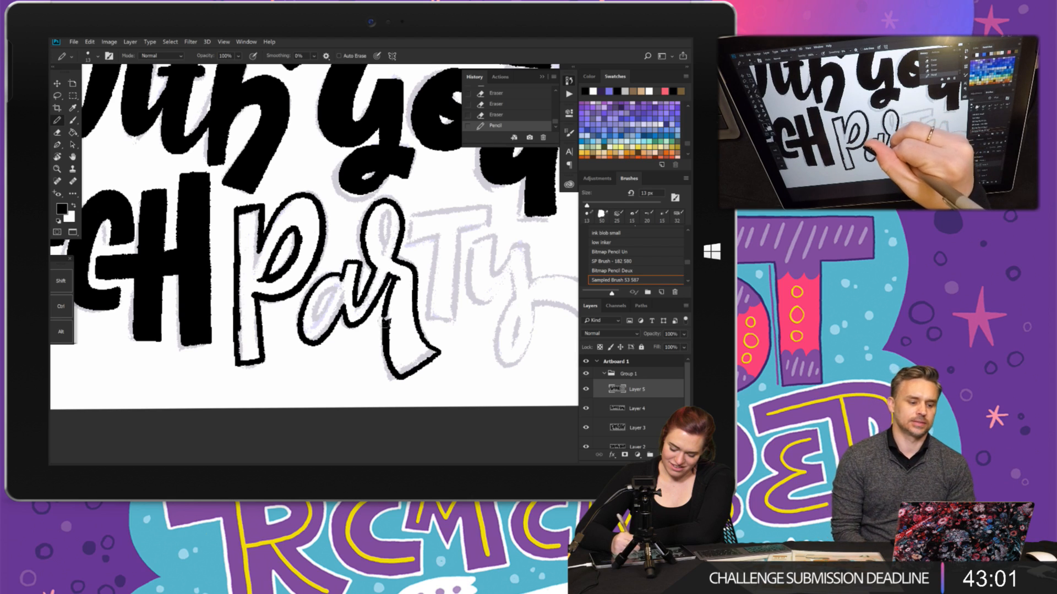
pyautogui.click(501, 117)
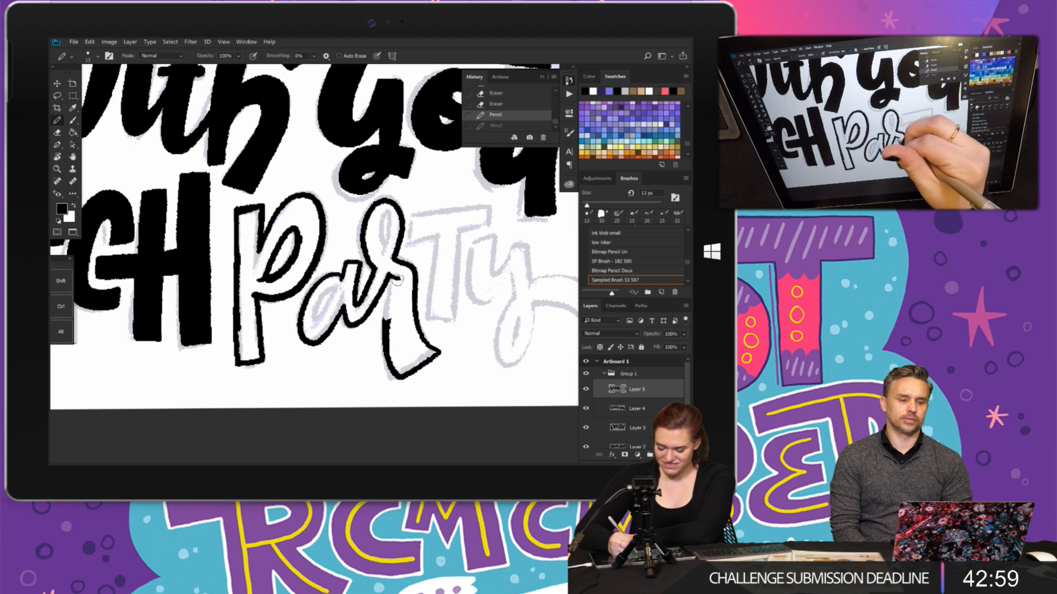
pyautogui.moveTo(386, 312); pyautogui.dragTo(389, 335)
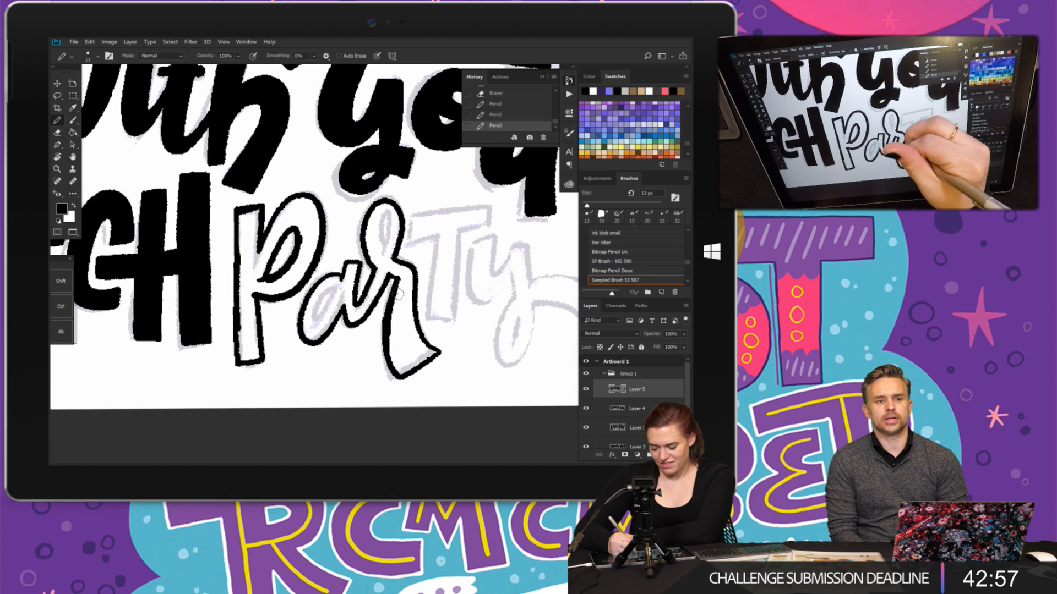
pyautogui.moveTo(401, 293); pyautogui.dragTo(389, 314)
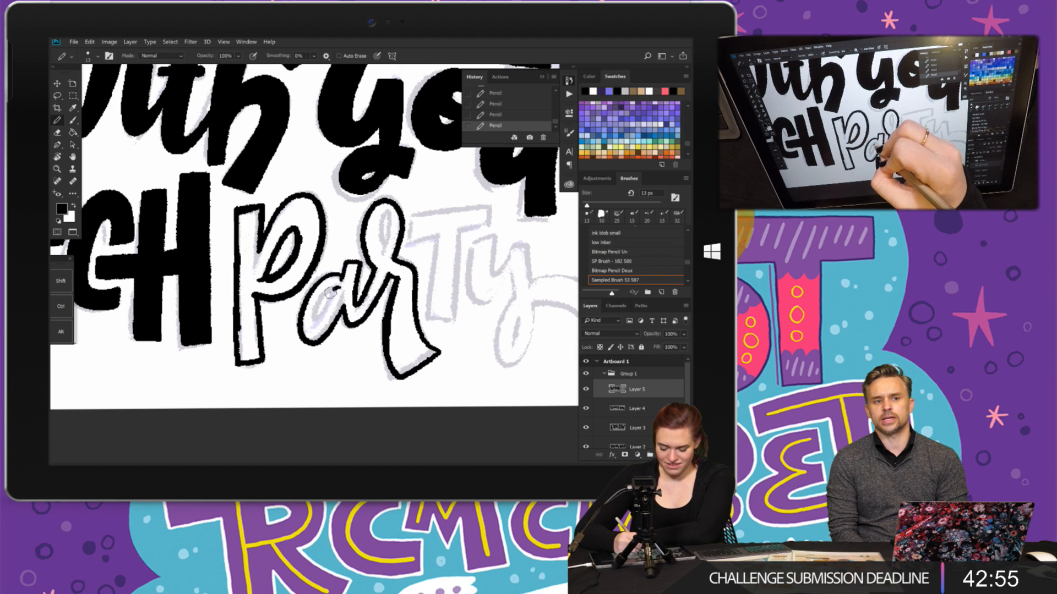
# - Ink the inner loops of the "a" and "r" in "Party" and outline the "T" beside them
pyautogui.moveTo(325, 322); pyautogui.dragTo(348, 279)
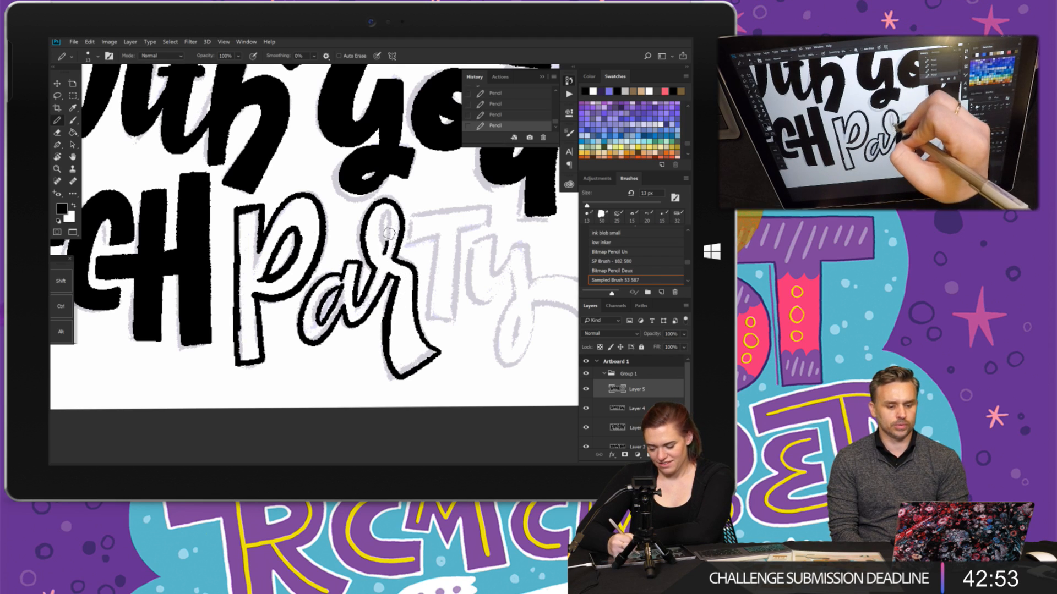
pyautogui.moveTo(389, 233)
pyautogui.mouseDown()
pyautogui.moveTo(380, 227)
pyautogui.moveTo(382, 246)
pyautogui.mouseUp()
pyautogui.moveTo(441, 231)
pyautogui.mouseDown()
pyautogui.moveTo(335, 232)
pyautogui.moveTo(391, 210)
pyautogui.moveTo(329, 244)
pyautogui.moveTo(320, 307)
pyautogui.moveTo(347, 297)
pyautogui.moveTo(355, 231)
pyautogui.mouseUp()
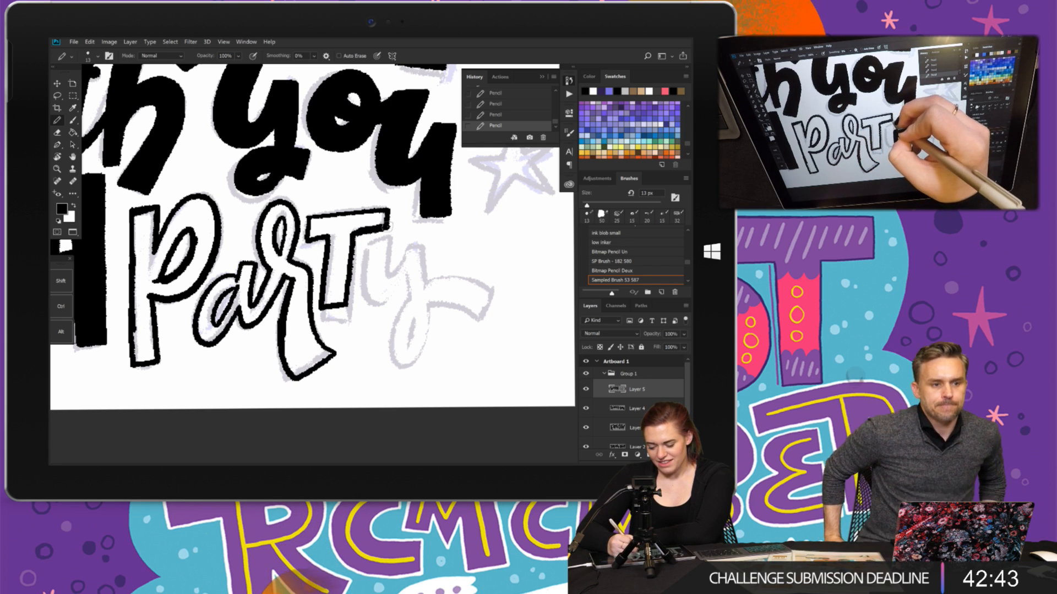
# - Outline the "y" of "Party" in black over the sketch and fill in its tail with the Pencil
pyautogui.moveTo(384, 242)
pyautogui.mouseDown()
pyautogui.moveTo(390, 278)
pyautogui.moveTo(409, 245)
pyautogui.moveTo(422, 247)
pyautogui.moveTo(365, 278)
pyautogui.moveTo(371, 305)
pyautogui.moveTo(390, 302)
pyautogui.moveTo(419, 247)
pyautogui.moveTo(426, 337)
pyautogui.moveTo(411, 361)
pyautogui.moveTo(398, 348)
pyautogui.moveTo(413, 293)
pyautogui.moveTo(448, 273)
pyautogui.moveTo(490, 285)
pyautogui.moveTo(477, 318)
pyautogui.moveTo(458, 301)
pyautogui.moveTo(429, 300)
pyautogui.moveTo(409, 339)
pyautogui.moveTo(408, 278)
pyautogui.mouseUp()
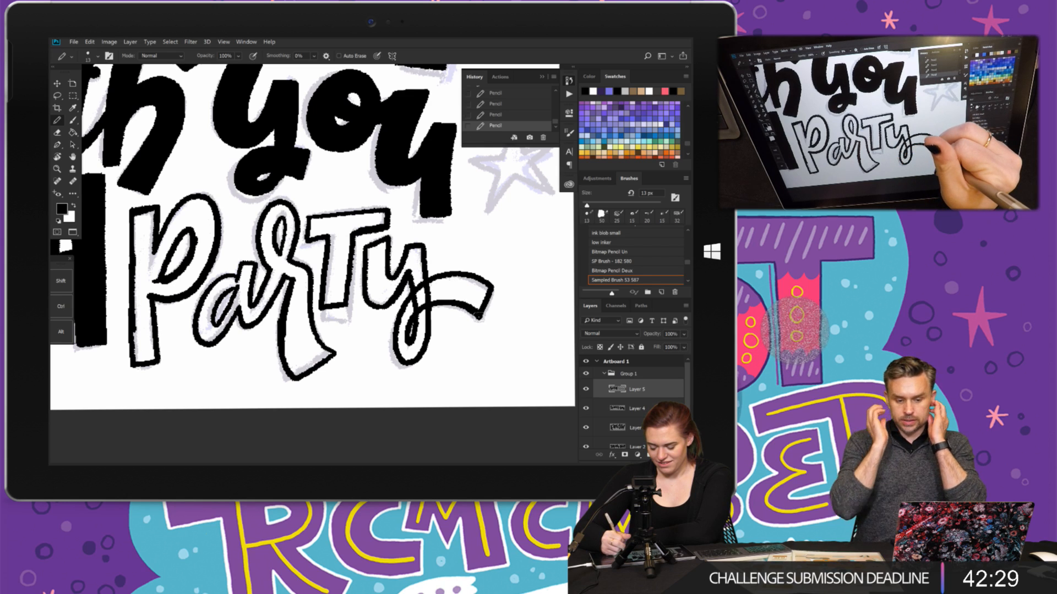
pyautogui.moveTo(478, 316)
pyautogui.mouseDown()
pyautogui.moveTo(486, 288)
pyautogui.moveTo(475, 305)
pyautogui.moveTo(481, 283)
pyautogui.moveTo(473, 299)
pyautogui.moveTo(473, 281)
pyautogui.moveTo(444, 281)
pyautogui.moveTo(420, 300)
pyautogui.moveTo(463, 295)
pyautogui.mouseUp()
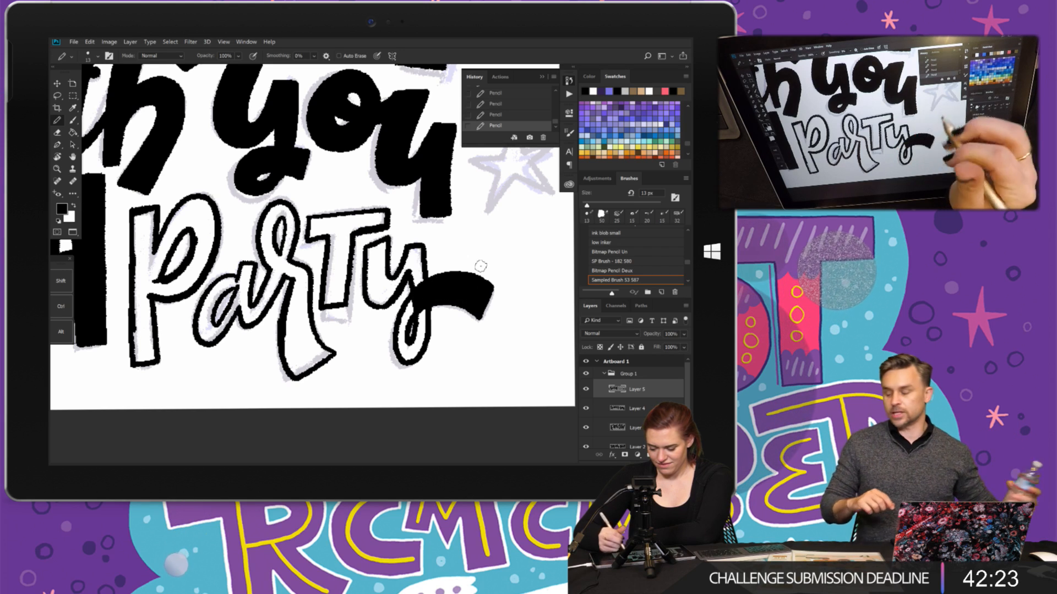
# - Fill the outlined letters of "Party" with solid black using the Paint Bucket, returning to the Pencil when done
pyautogui.scroll(-5, 443, 297)
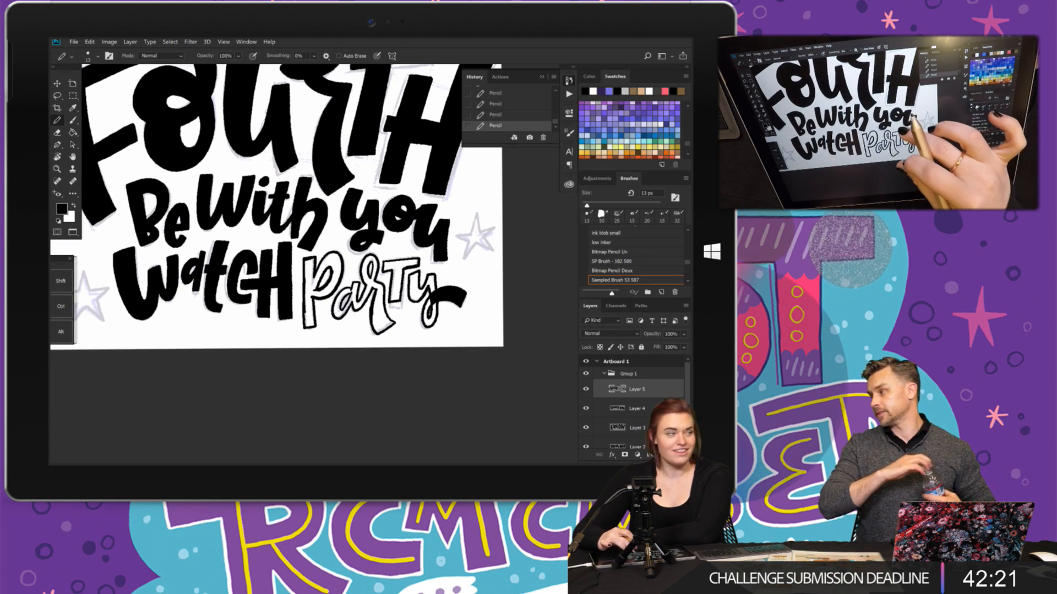
pyautogui.scroll(2, 367, 282)
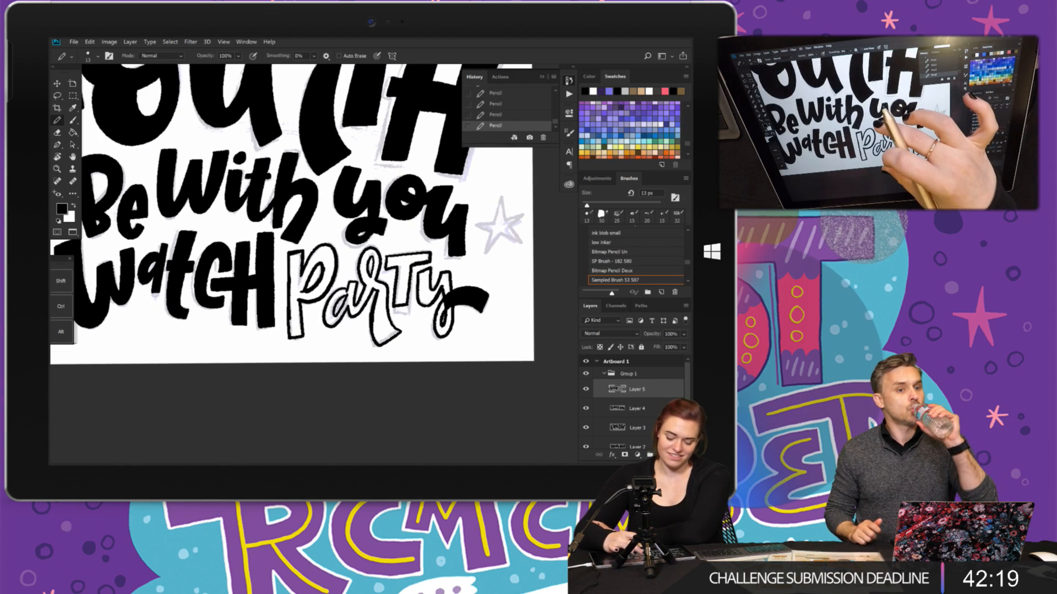
pyautogui.scroll(2, 404, 264)
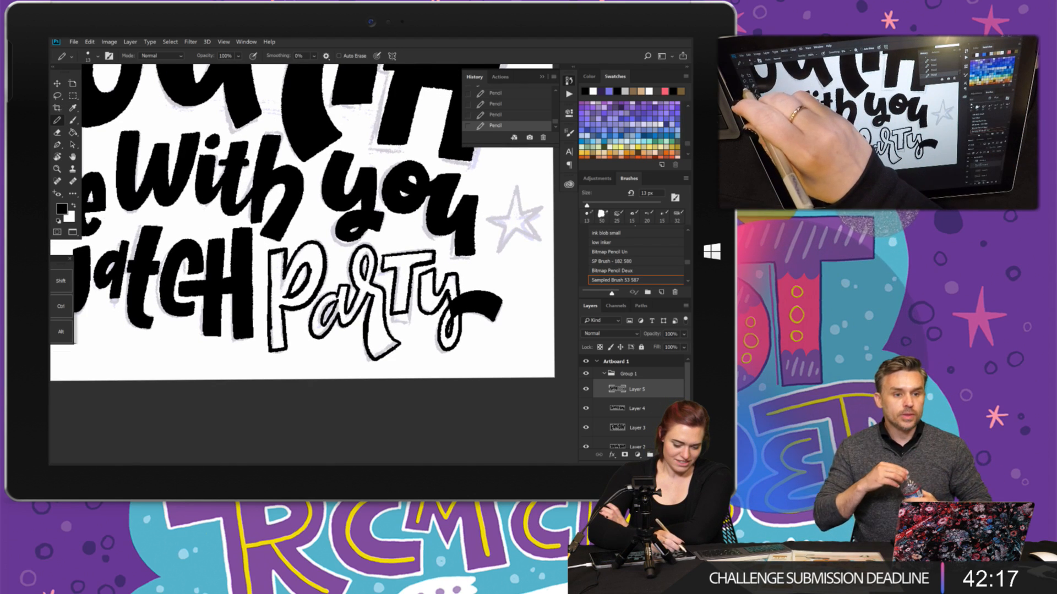
pyautogui.click(72, 132)
pyautogui.click(286, 292)
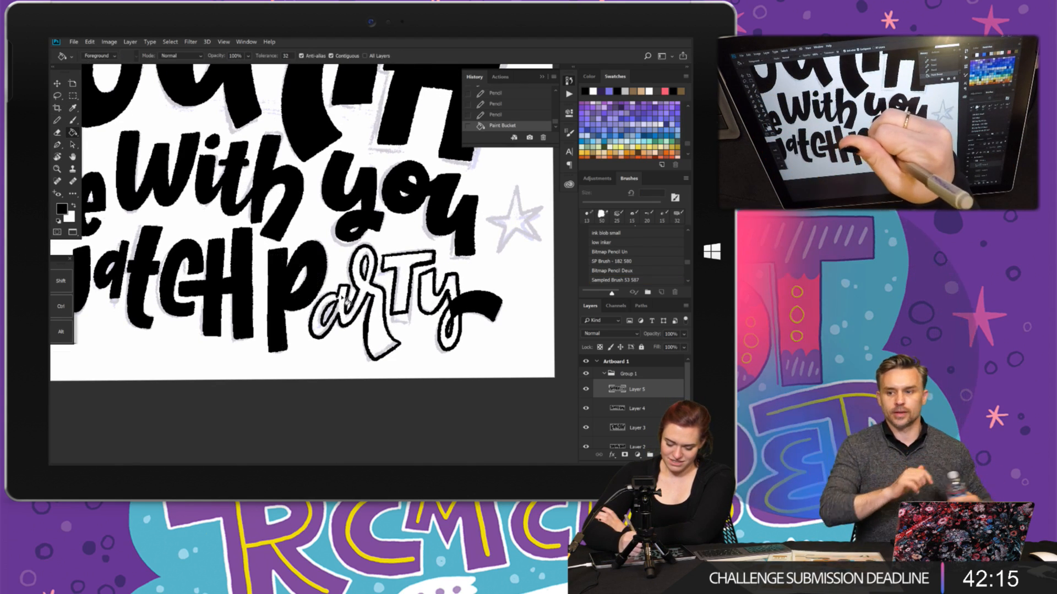
pyautogui.click(347, 302)
pyautogui.click(407, 281)
pyautogui.click(443, 300)
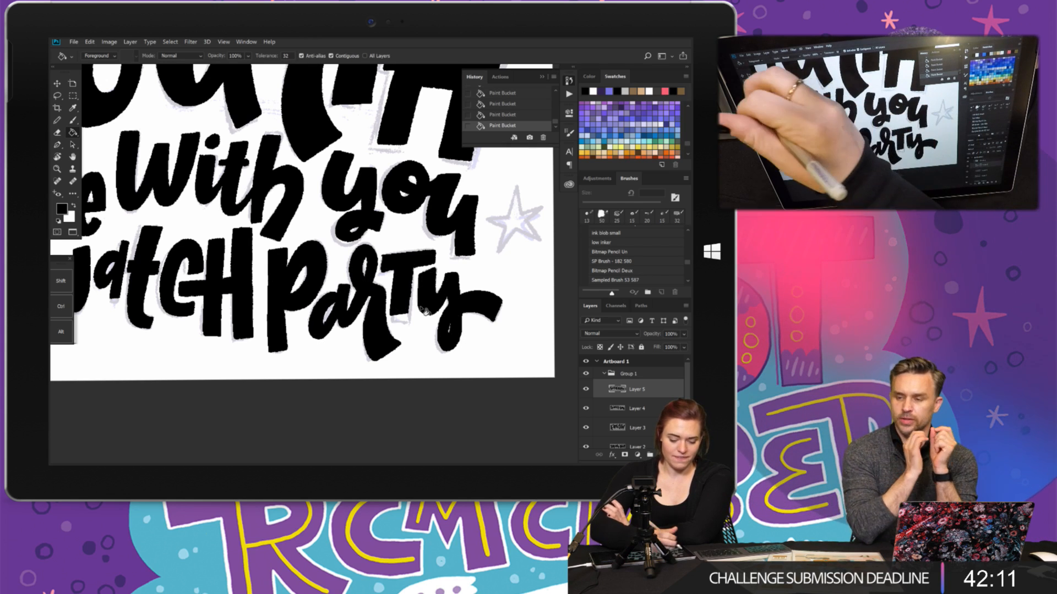
pyautogui.click(56, 120)
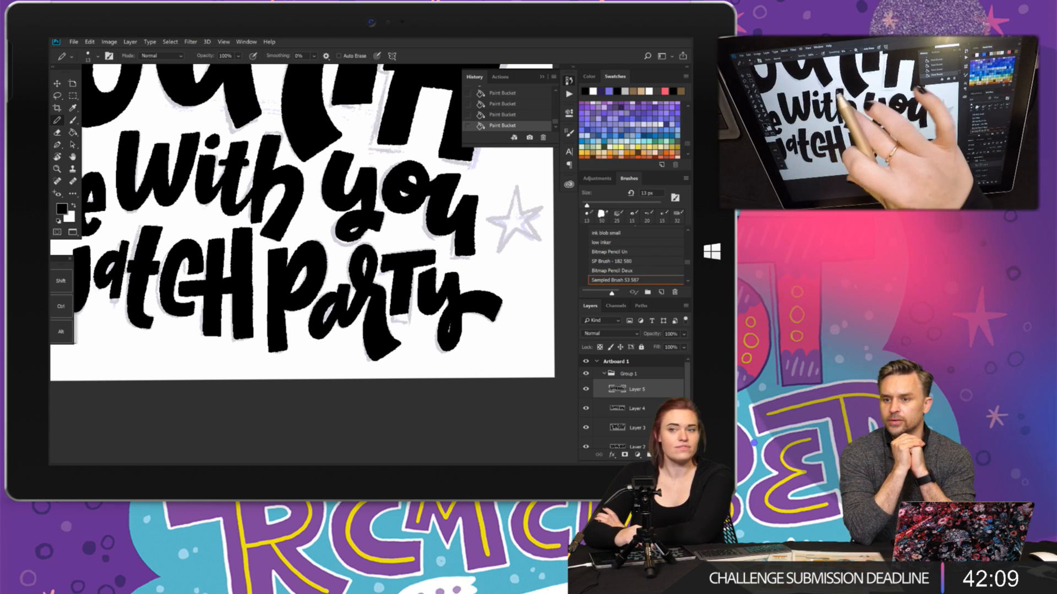
# - Examine the inked lettering as a whole beside the robot sketch on the full artboard
pyautogui.scroll(-2, 310, 273)
pyautogui.hotkey('ctrl', '-')
pyautogui.hotkey('ctrl', '-')
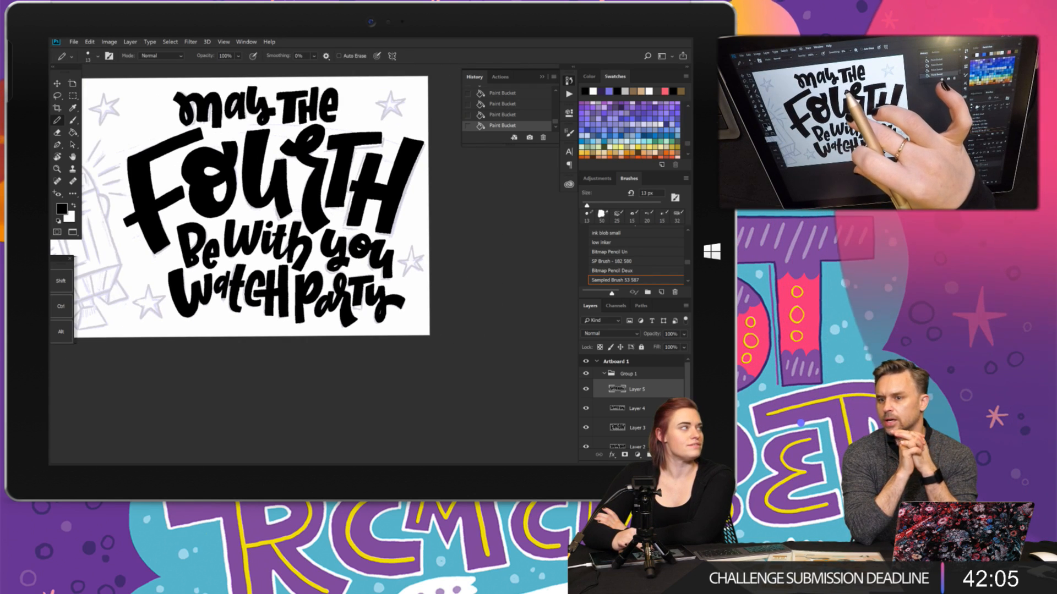
pyautogui.scroll(-1, 256, 220)
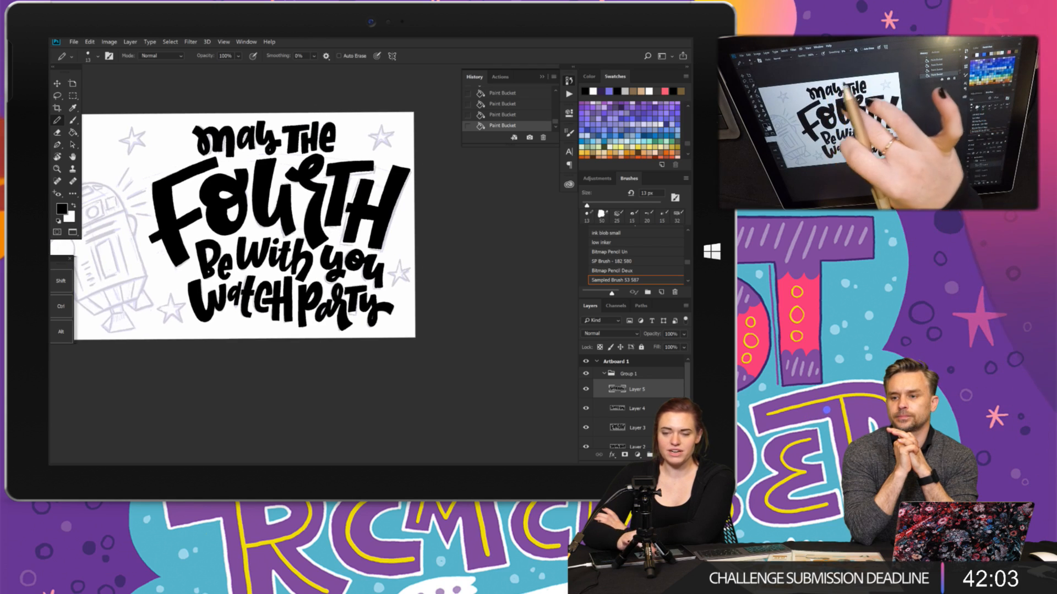
pyautogui.moveTo(284, 182); pyautogui.dragTo(362, 191)
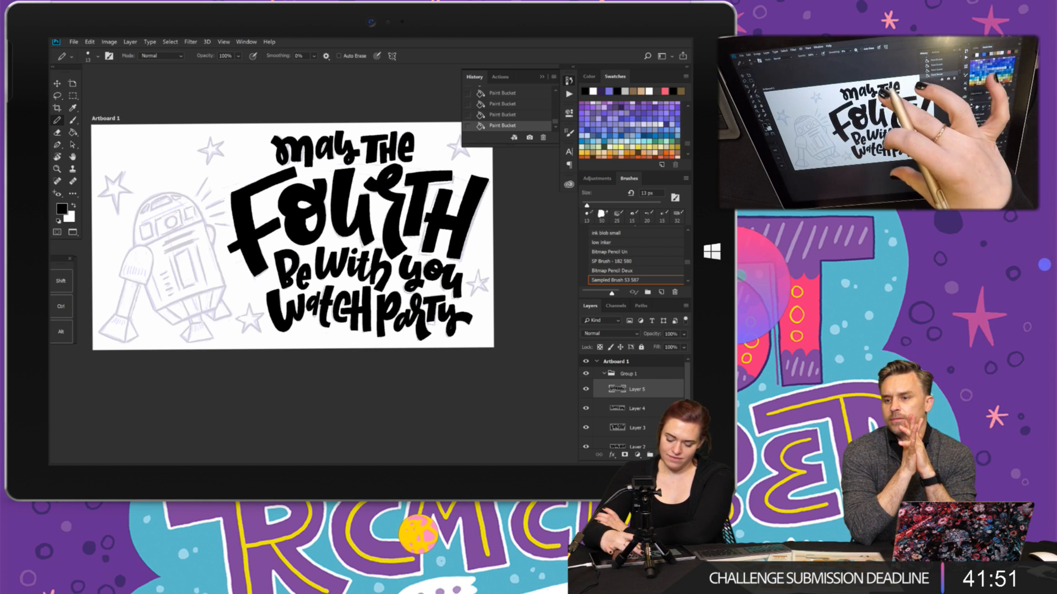
pyautogui.scroll(-1, 304, 254)
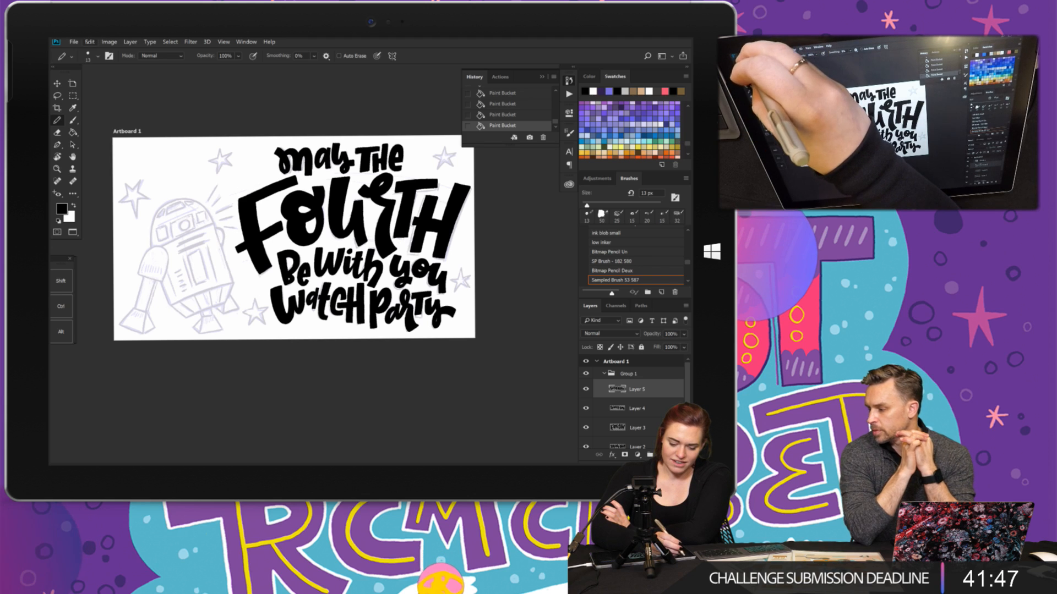
pyautogui.click(90, 42)
pyautogui.click(117, 223)
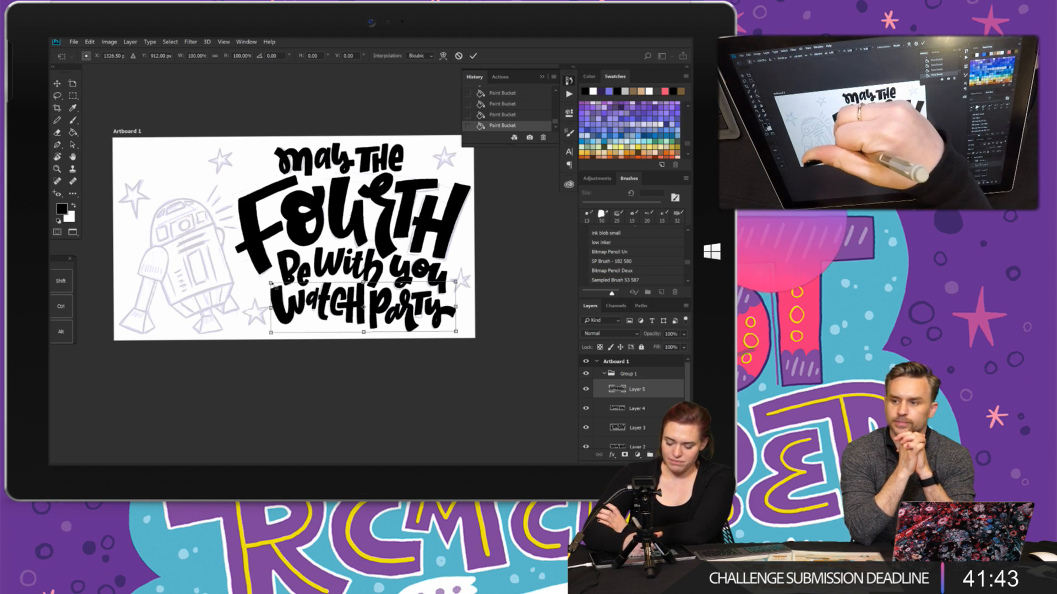
pyautogui.moveTo(271, 283); pyautogui.dragTo(324, 284)
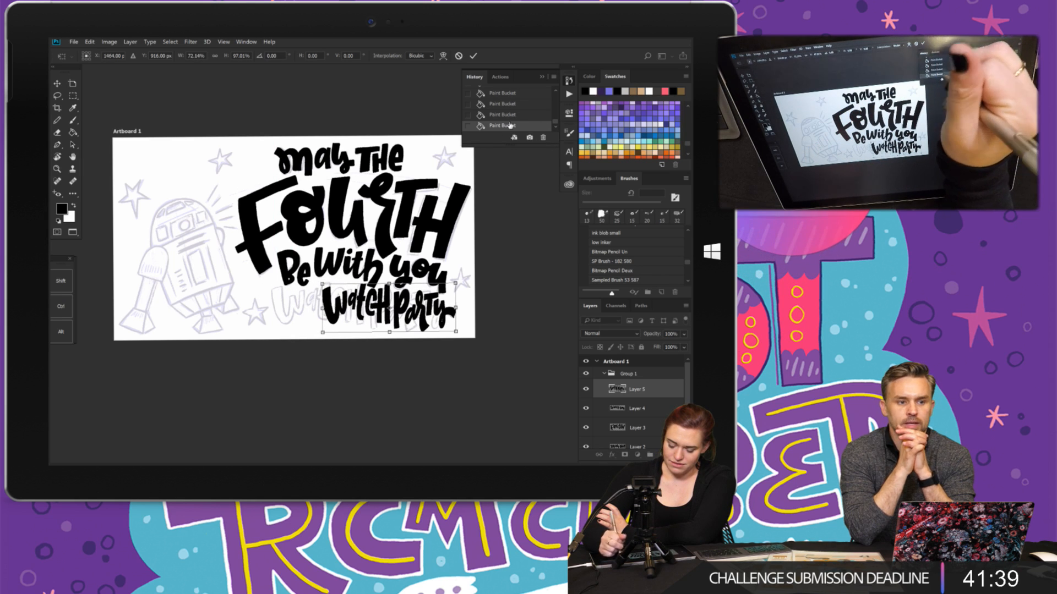
pyautogui.click(458, 55)
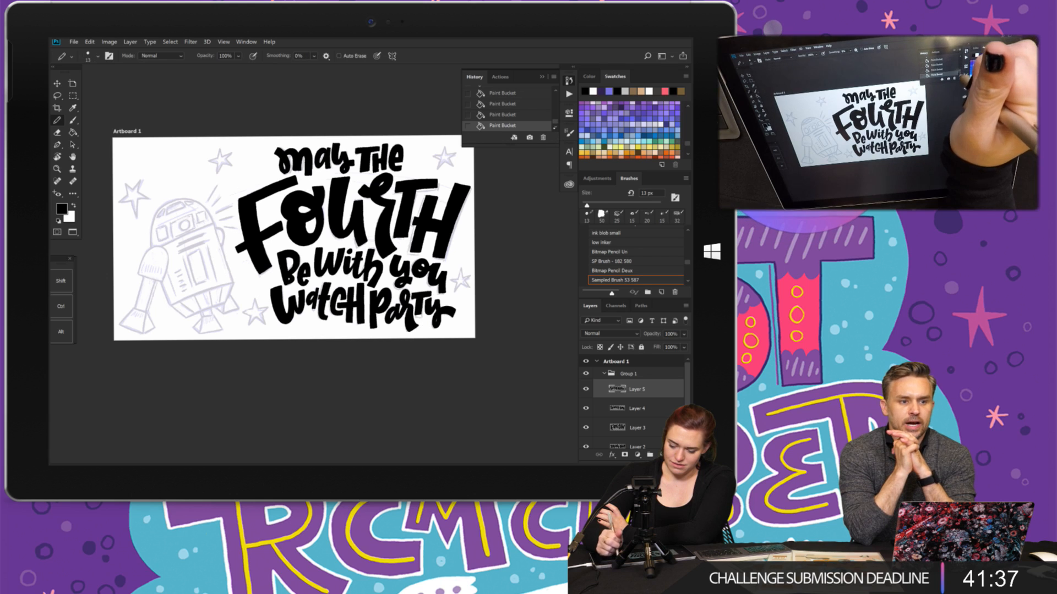
# - Scale down the "Watch Party" lettering on Layer 5 with Free Transform and center it below "Be With You"
pyautogui.click(89, 42)
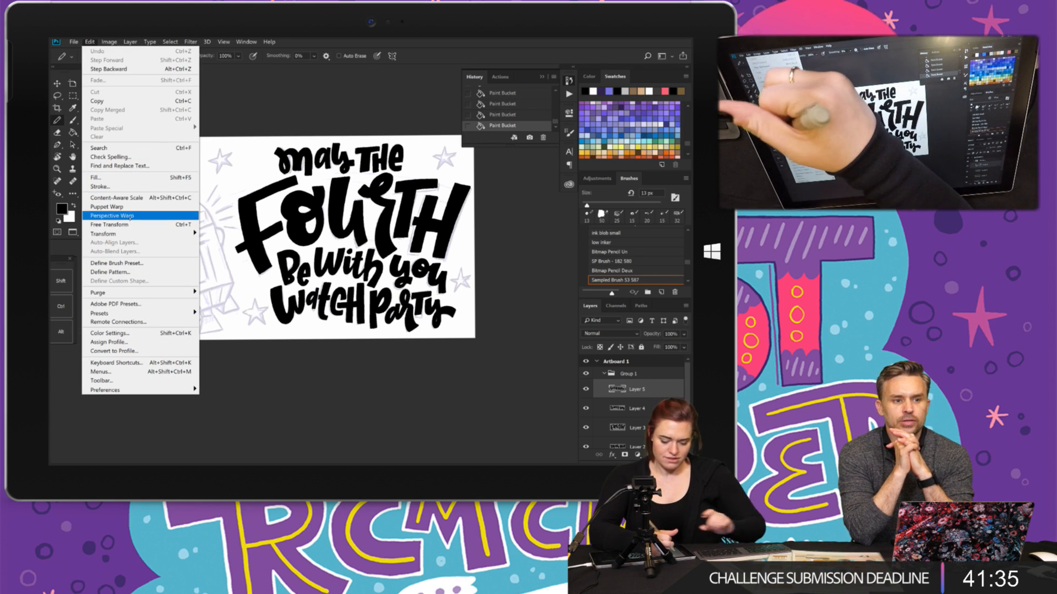
pyautogui.click(133, 225)
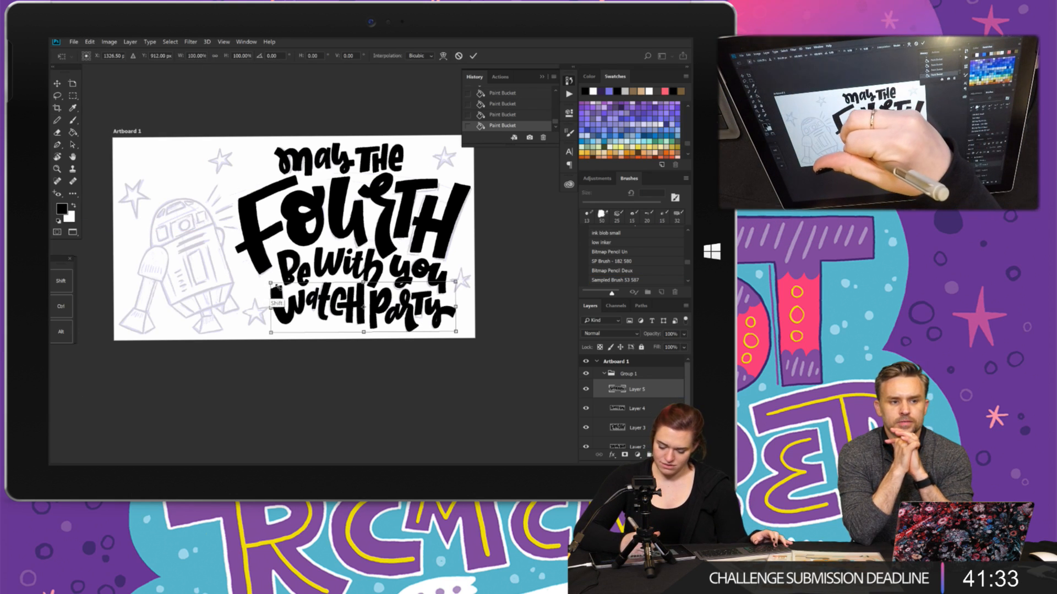
pyautogui.moveTo(278, 287); pyautogui.dragTo(314, 296)
pyautogui.moveTo(438, 303)
pyautogui.mouseDown()
pyautogui.moveTo(420, 300)
pyautogui.moveTo(448, 310)
pyautogui.moveTo(426, 296)
pyautogui.moveTo(420, 307)
pyautogui.mouseUp()
pyautogui.press('Return')
pyautogui.press('b')
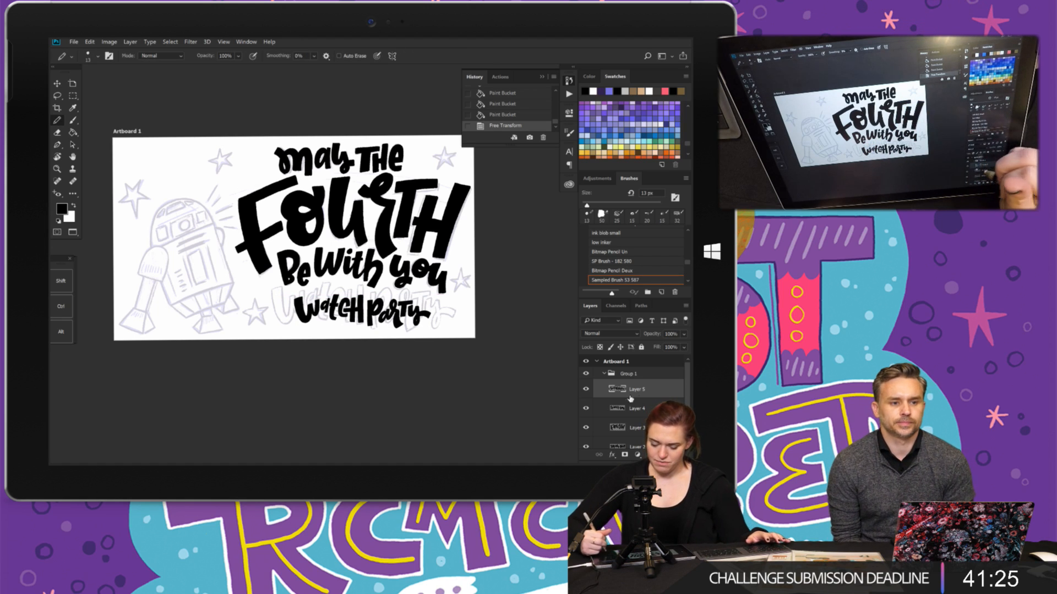
# - Hide the Layer 1 sketch and add a new layer above Layer 5
pyautogui.scroll(-3, 684, 400)
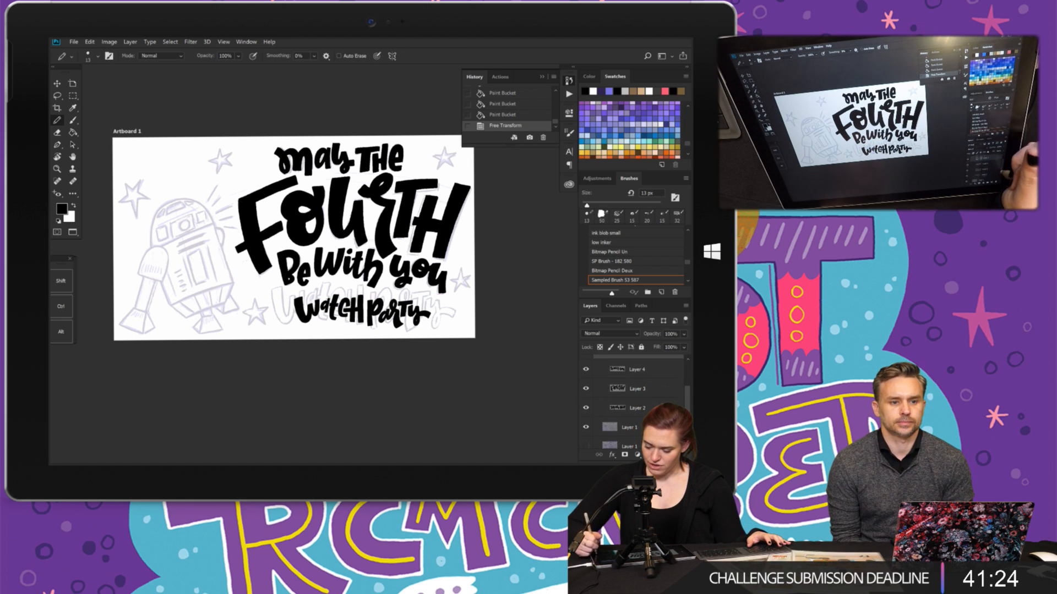
pyautogui.click(586, 421)
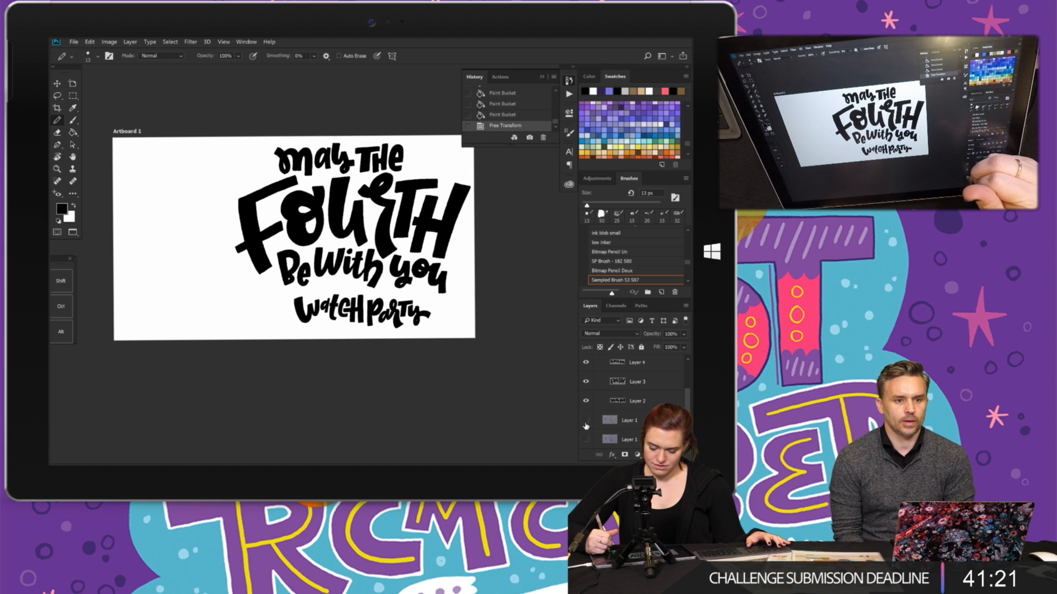
pyautogui.click(586, 424)
pyautogui.click(586, 427)
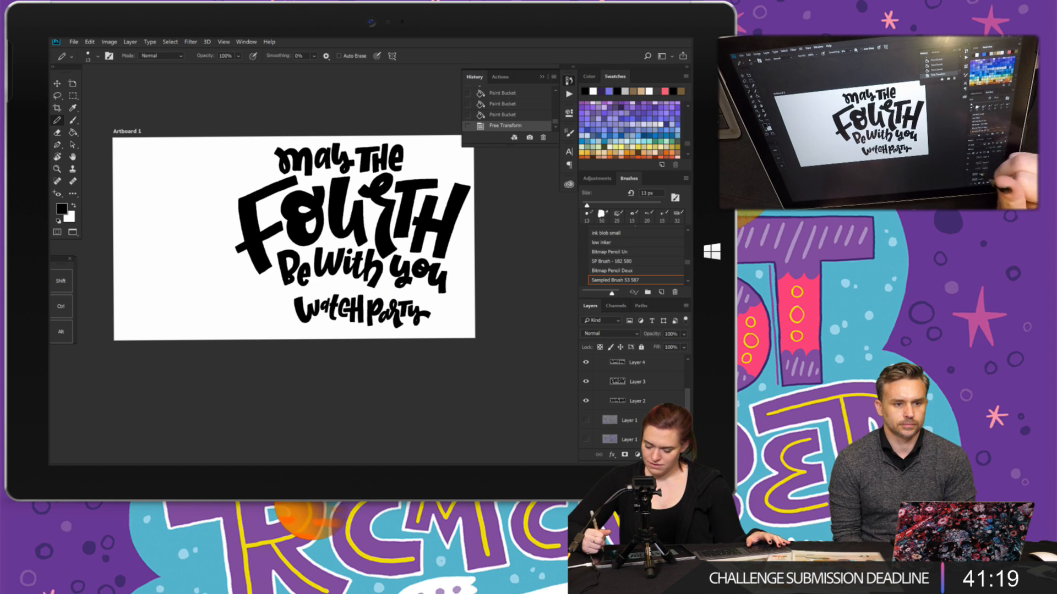
pyautogui.click(663, 454)
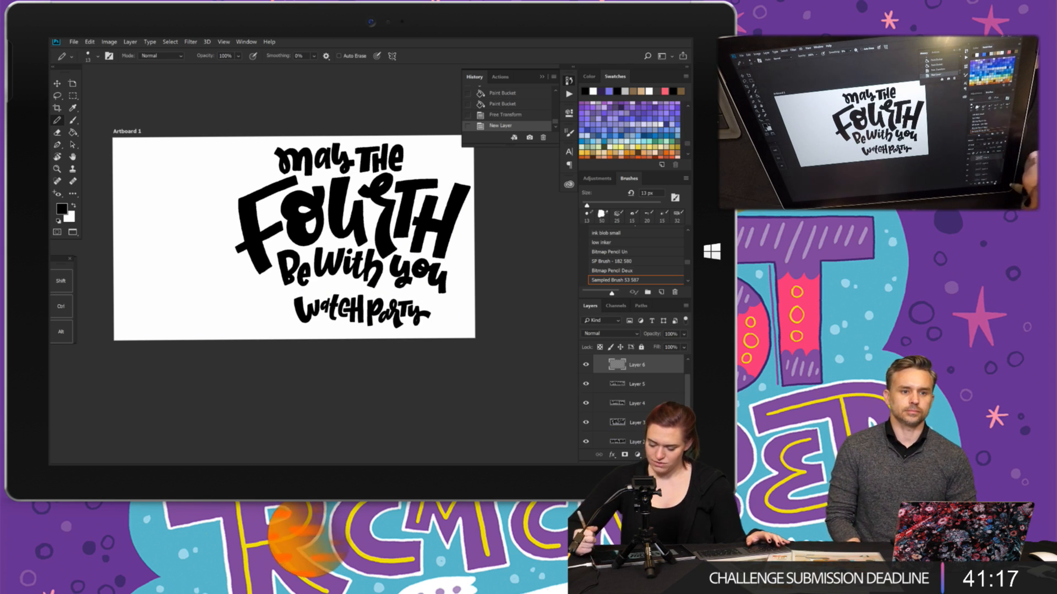
# - Inspect the "y" of "Party" and the word "you" above it at close range
pyautogui.press('z')
pyautogui.moveTo(455, 301); pyautogui.dragTo(484, 253)
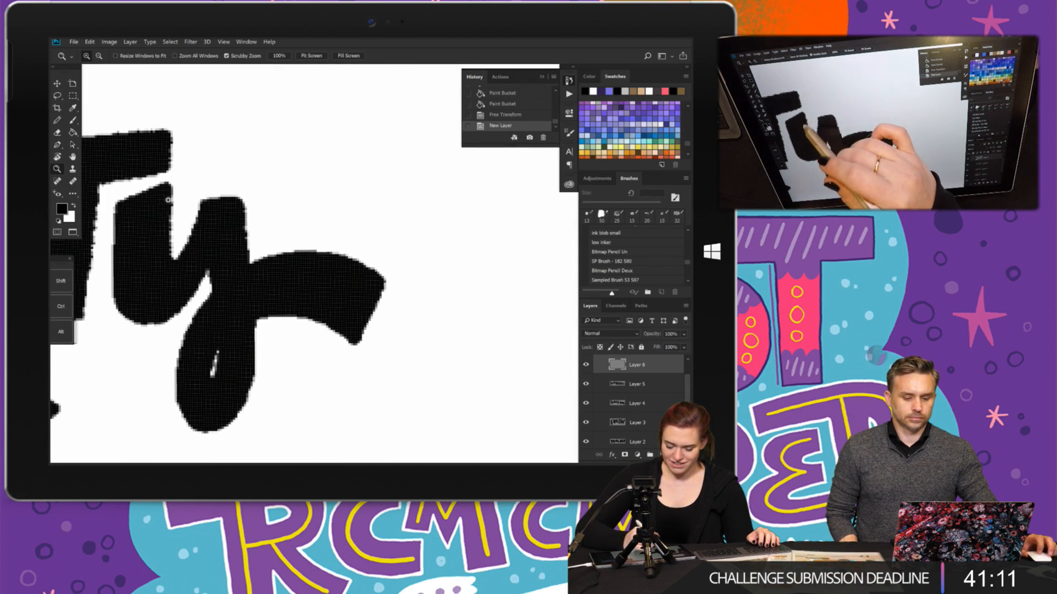
pyautogui.moveTo(328, 161); pyautogui.dragTo(380, 208)
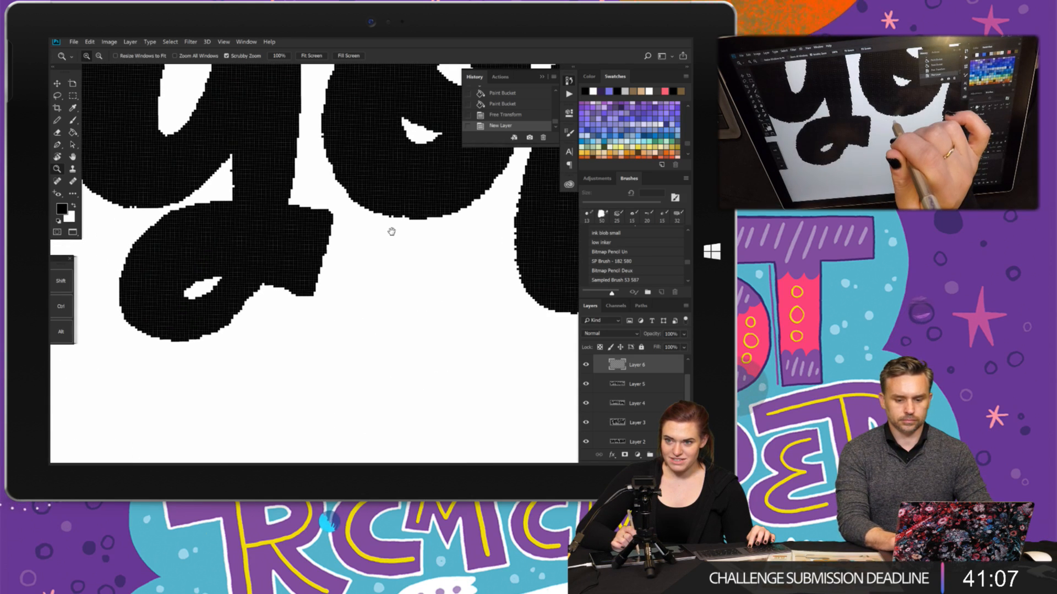
# - Draw three solid black wedge-shaped accent rays fanning out from the end of the y in "Party" with the Pencil tool
pyautogui.moveTo(392, 231); pyautogui.dragTo(375, 174)
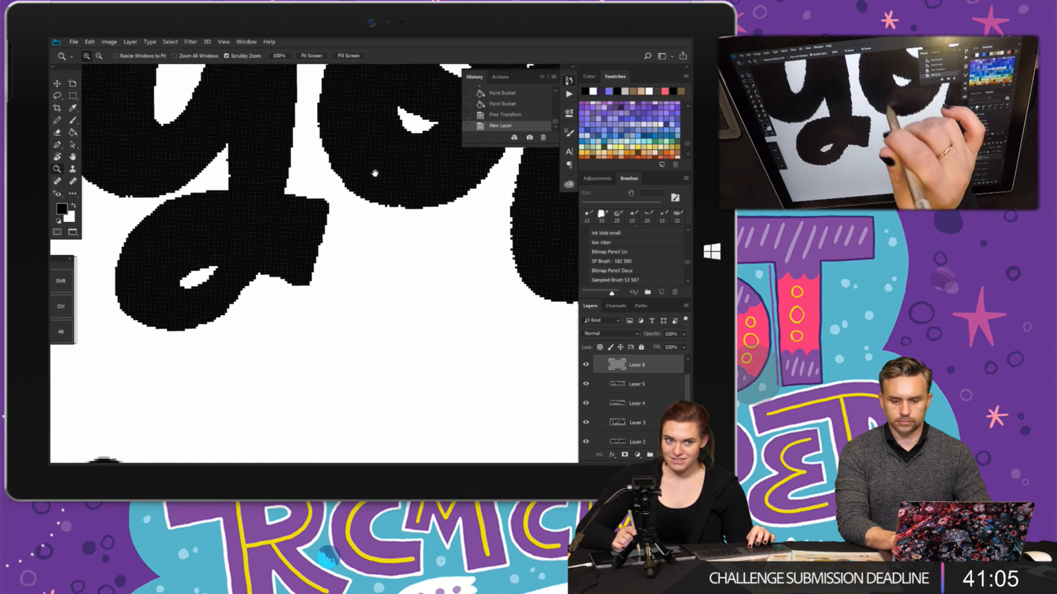
pyautogui.moveTo(410, 440); pyautogui.dragTo(370, 205)
pyautogui.moveTo(432, 406); pyautogui.dragTo(349, 233)
pyautogui.moveTo(379, 137)
pyautogui.mouseDown()
pyautogui.moveTo(322, 279)
pyautogui.moveTo(347, 276)
pyautogui.mouseUp()
pyautogui.press('b')
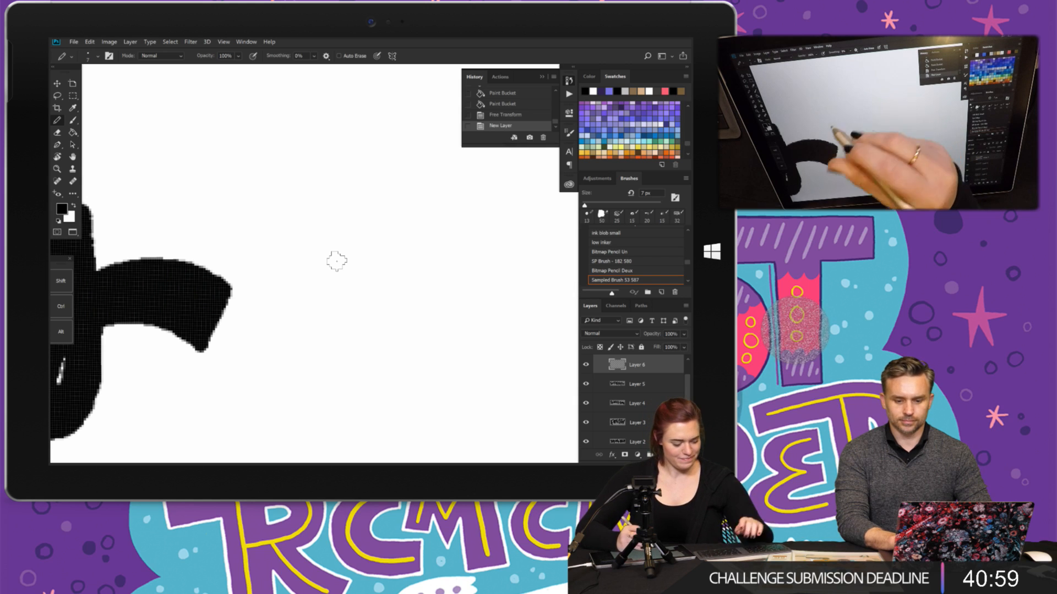
pyautogui.hotkey('ctrl', '-')
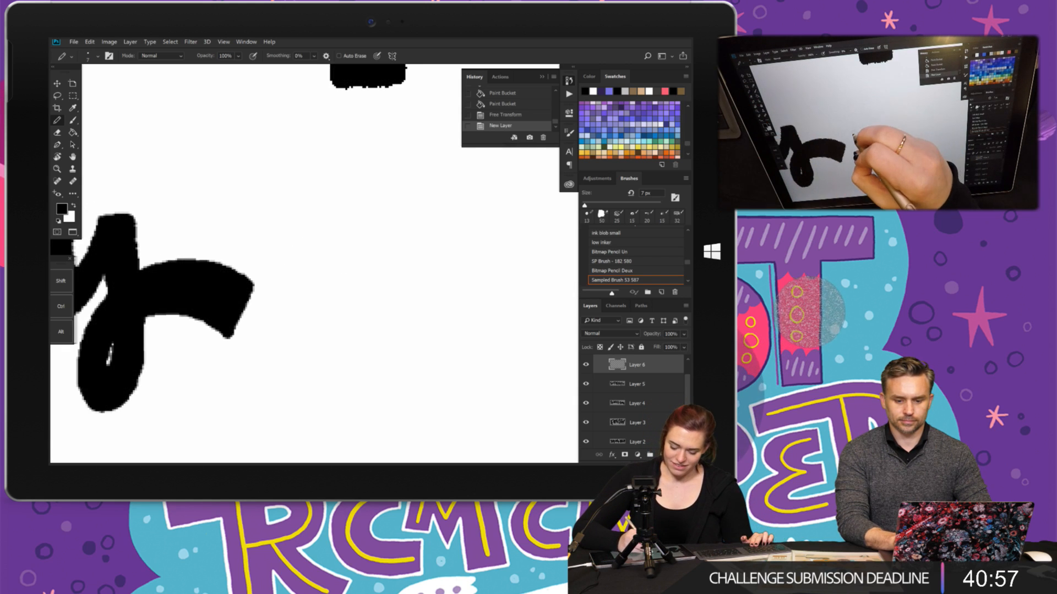
pyautogui.moveTo(283, 254); pyautogui.dragTo(358, 248)
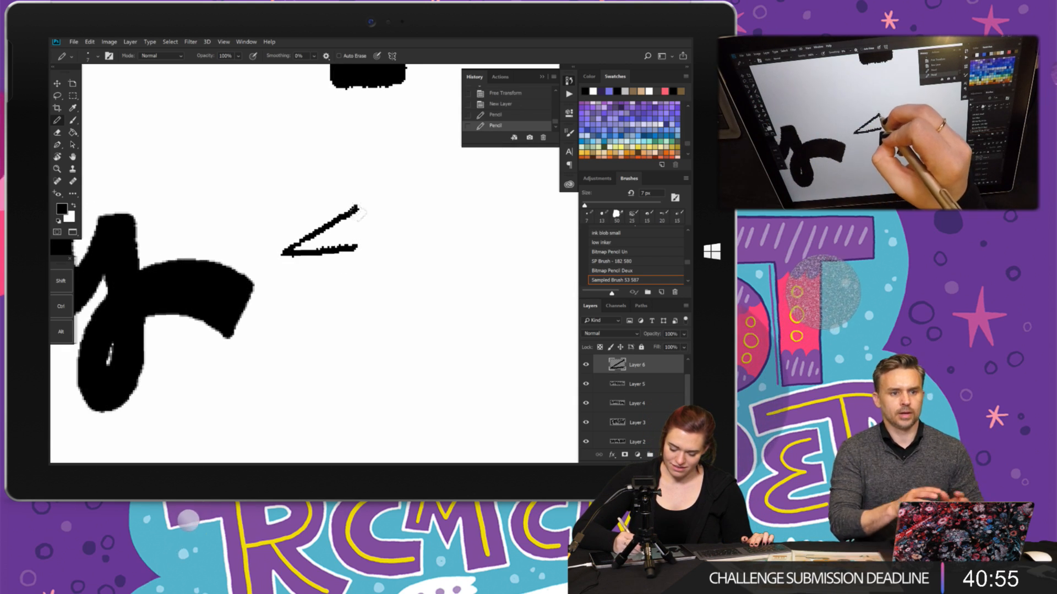
pyautogui.moveTo(357, 208); pyautogui.dragTo(366, 250)
pyautogui.moveTo(286, 254); pyautogui.dragTo(357, 244)
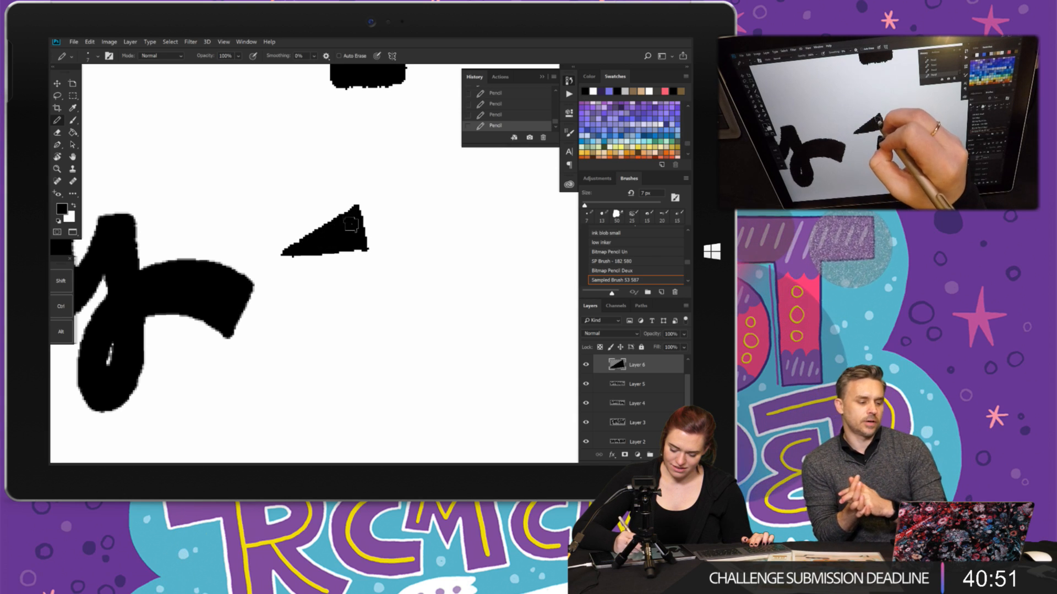
pyautogui.moveTo(322, 293); pyautogui.dragTo(334, 259)
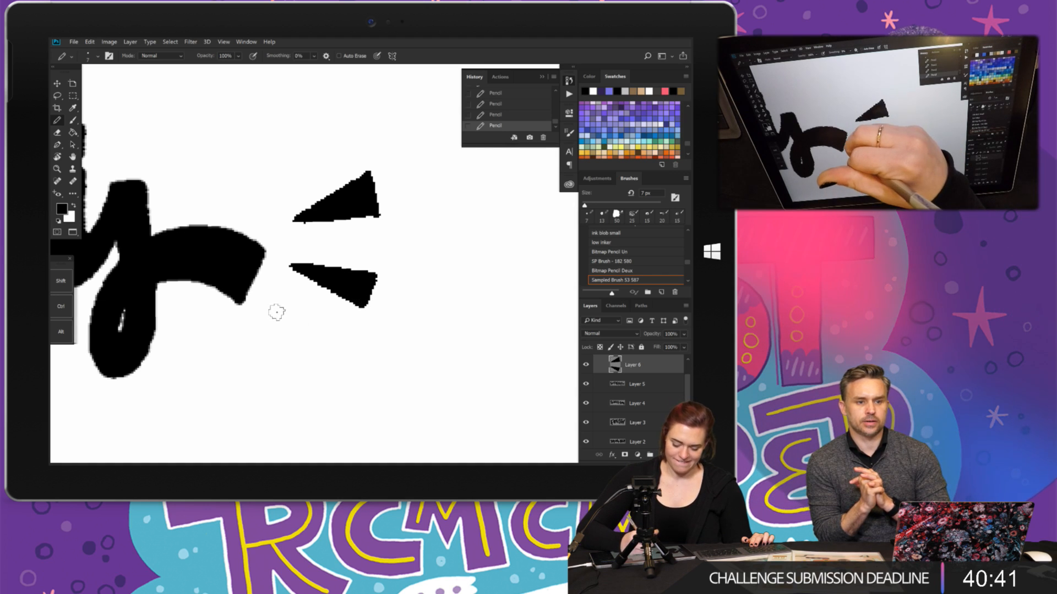
pyautogui.moveTo(275, 310)
pyautogui.mouseDown()
pyautogui.moveTo(341, 358)
pyautogui.moveTo(312, 383)
pyautogui.moveTo(344, 360)
pyautogui.moveTo(283, 318)
pyautogui.moveTo(308, 373)
pyautogui.moveTo(299, 343)
pyautogui.mouseUp()
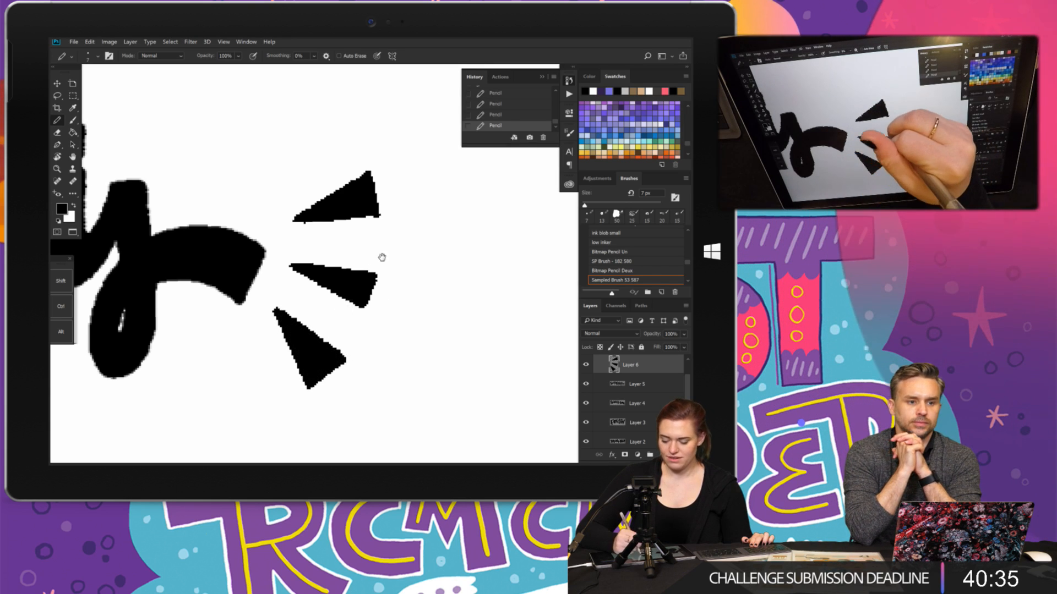
# - Save the FacebookEventCovers.psd lettering document
pyautogui.hscroll(-15, 382, 257)
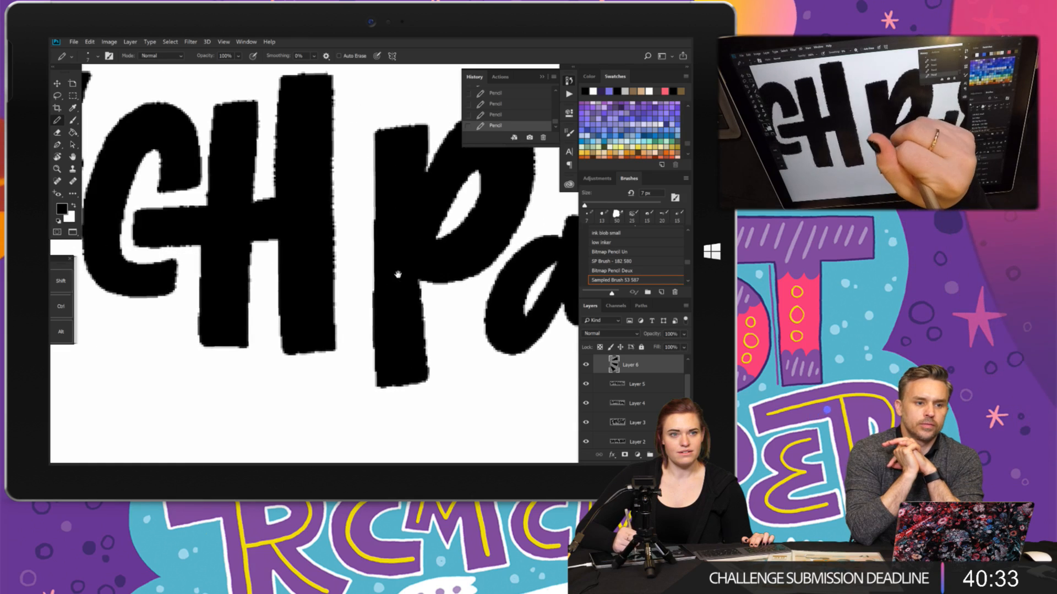
pyautogui.hscroll(-15, 398, 274)
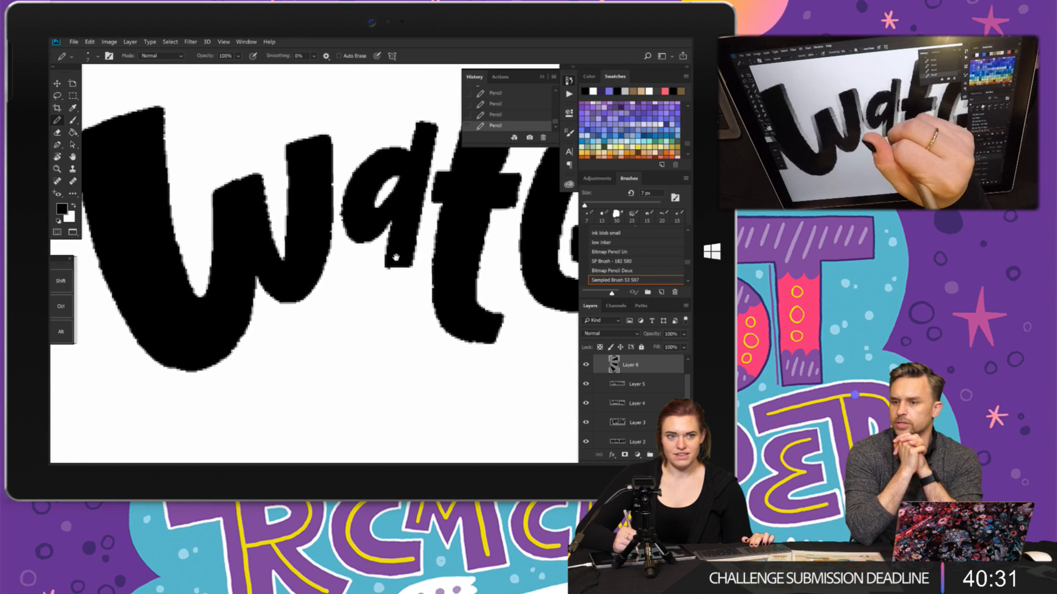
pyautogui.moveTo(413, 270); pyautogui.dragTo(383, 229)
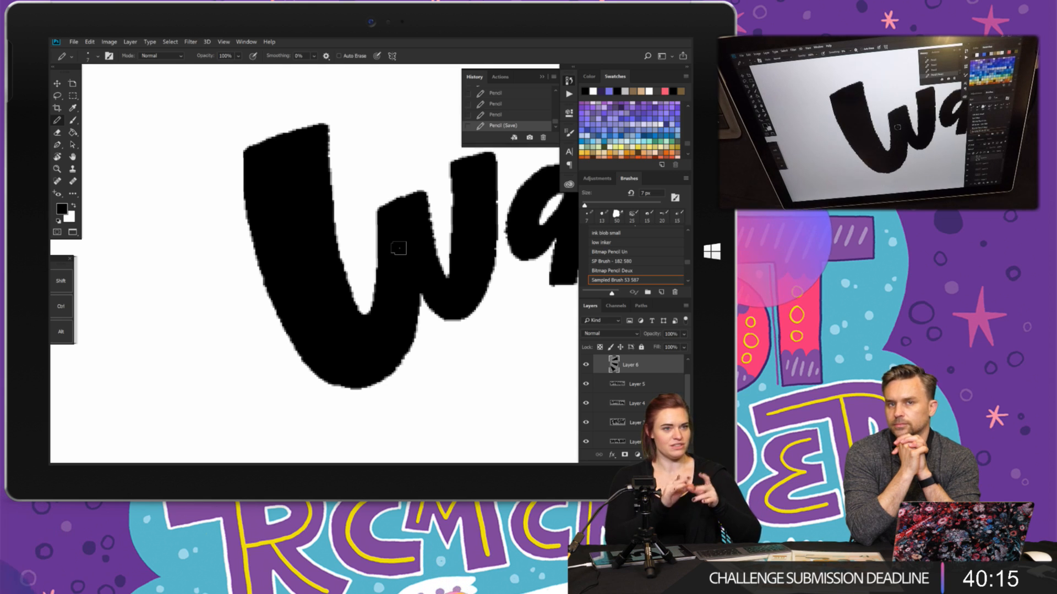
# - Switch to File Explorer and open 122417.psd from the 2017 folder inside 000 IDEATING
pyautogui.press('super+Tab')
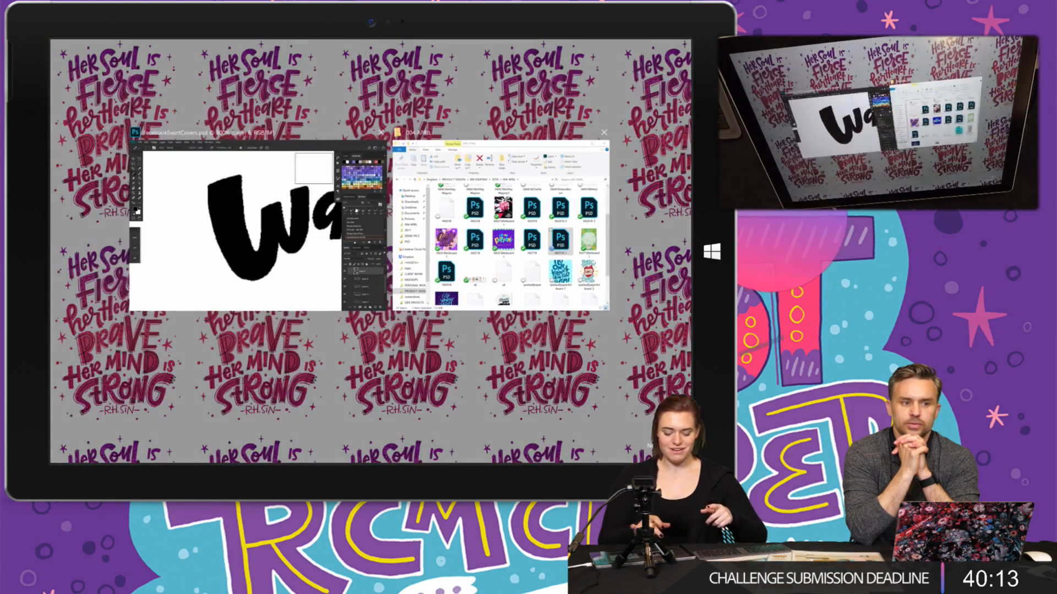
pyautogui.click(500, 224)
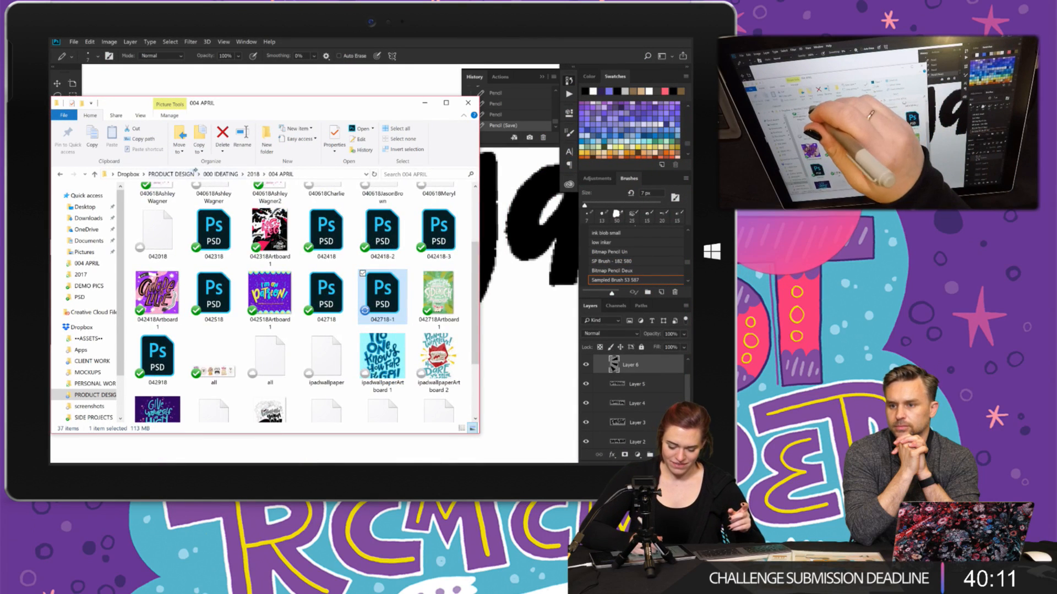
pyautogui.click(171, 174)
pyautogui.doubleClick(176, 213)
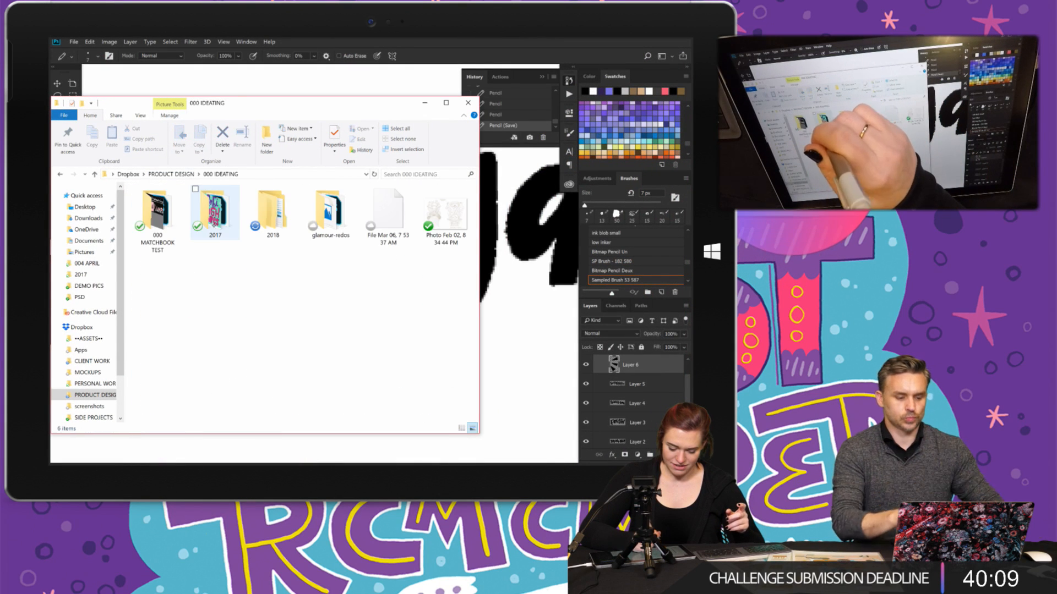
pyautogui.doubleClick(215, 214)
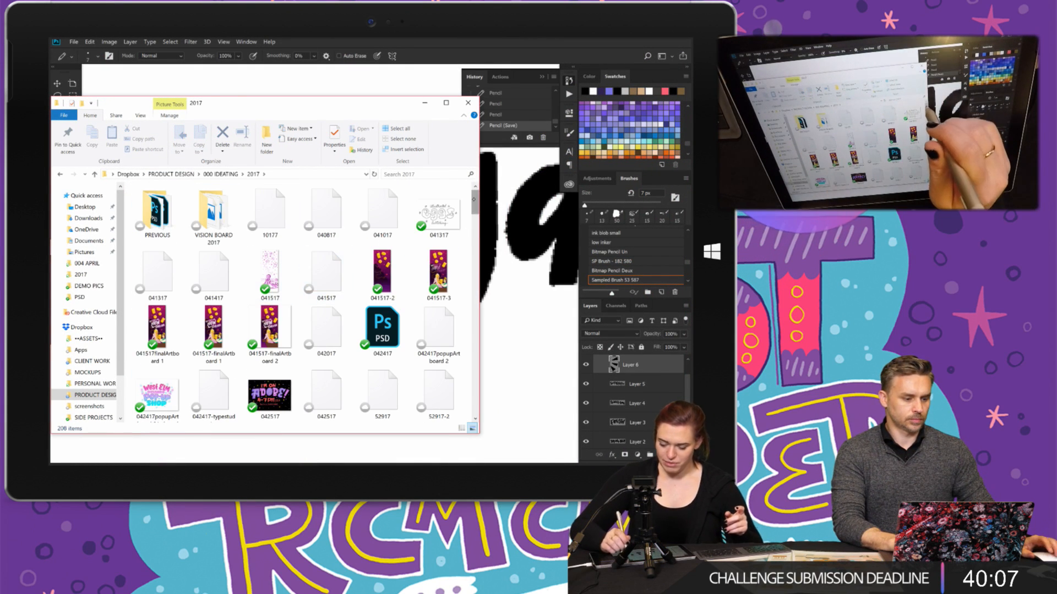
pyautogui.moveTo(475, 203); pyautogui.dragTo(462, 346)
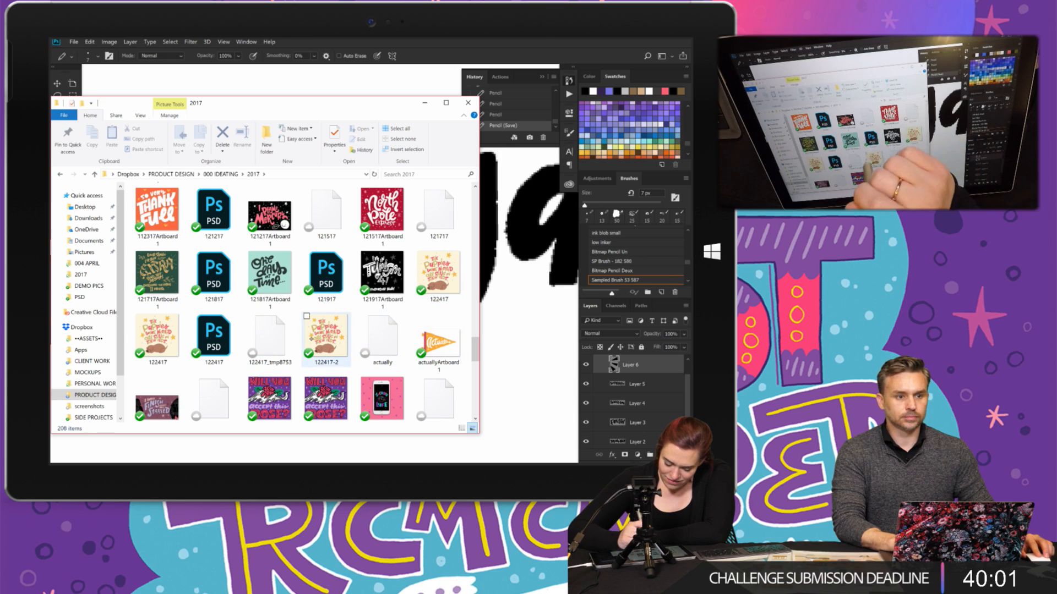
pyautogui.doubleClick(213, 333)
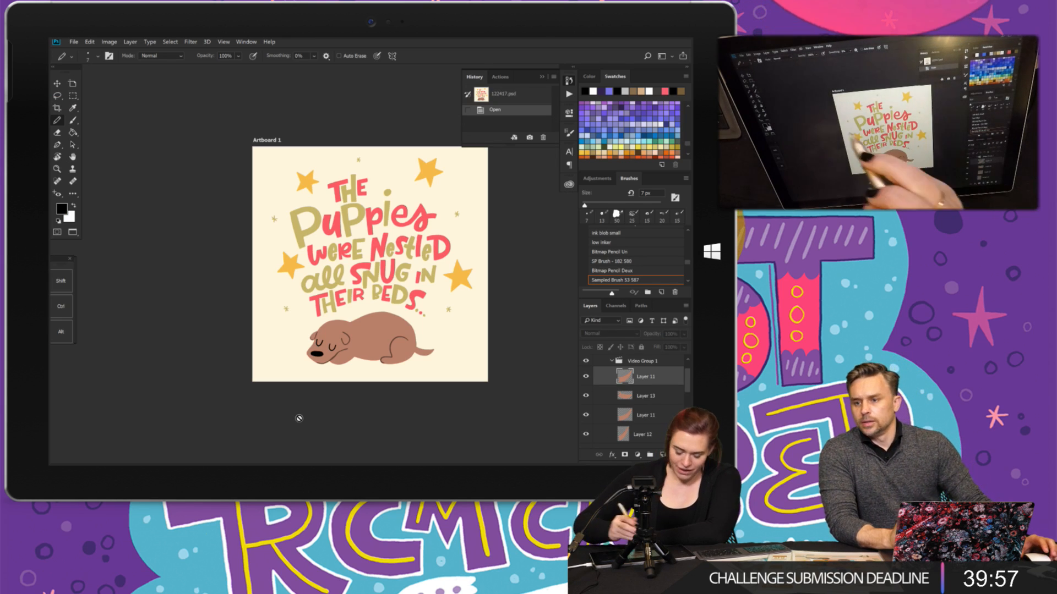
# - Show the Timeline for the puppies artwork and play its animation
pyautogui.click(246, 42)
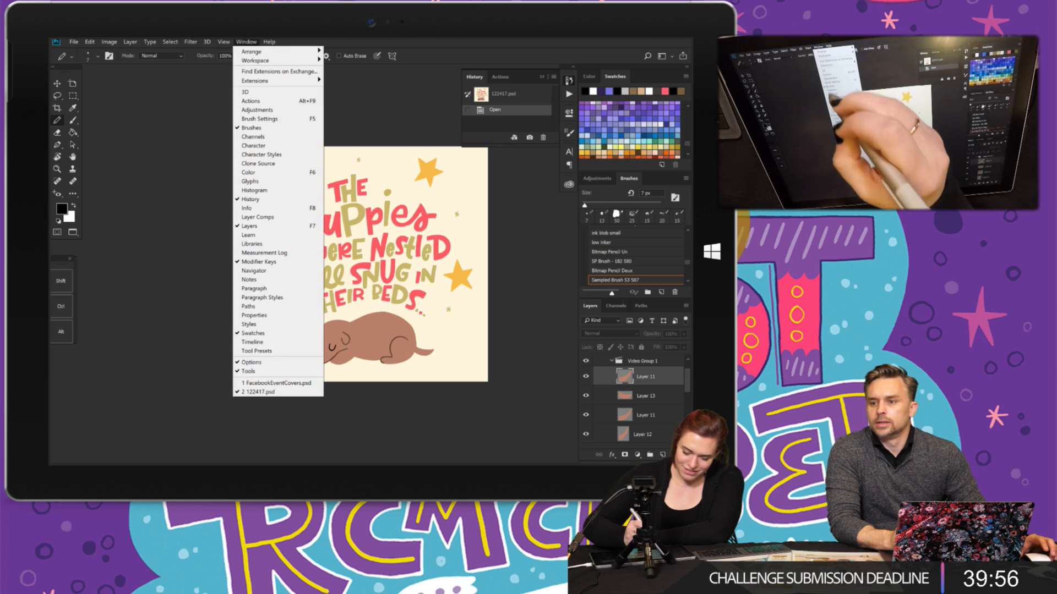
pyautogui.click(273, 343)
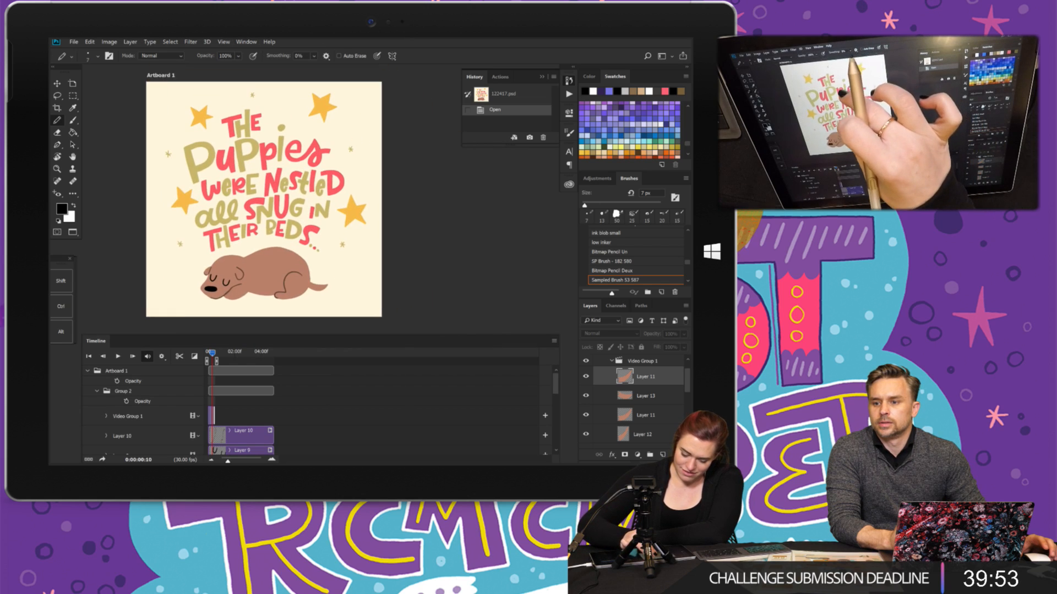
pyautogui.click(118, 357)
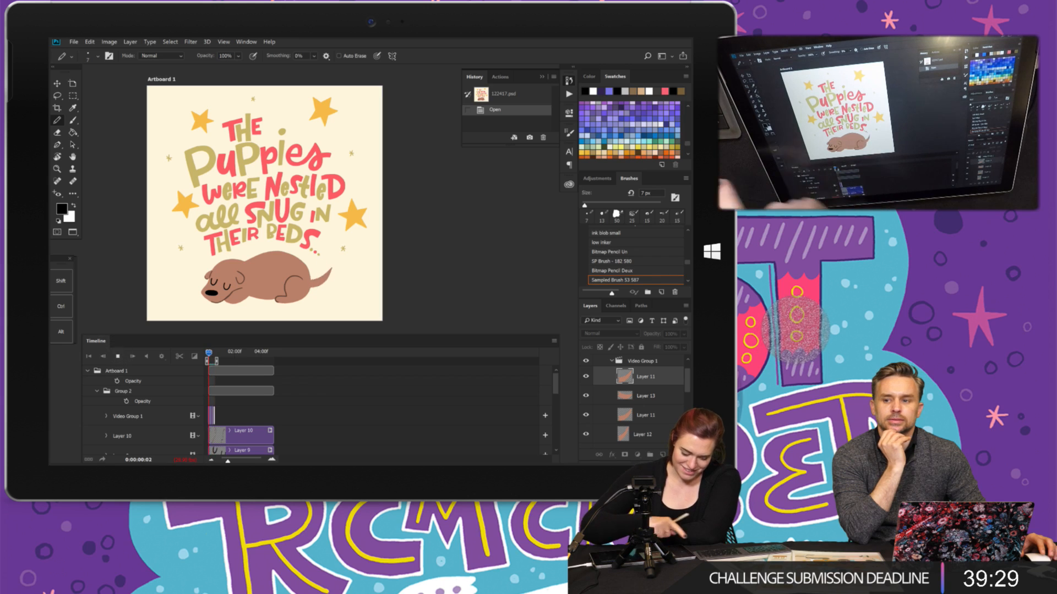
# - Save and close the puppies document, then close the Timeline
pyautogui.click(73, 42)
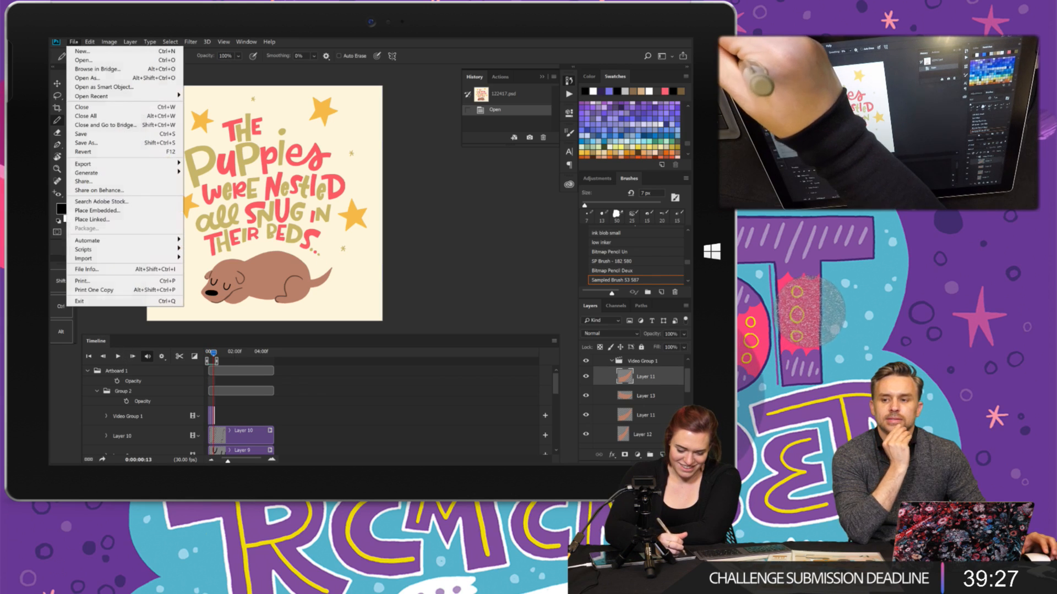
pyautogui.click(97, 134)
pyautogui.click(73, 42)
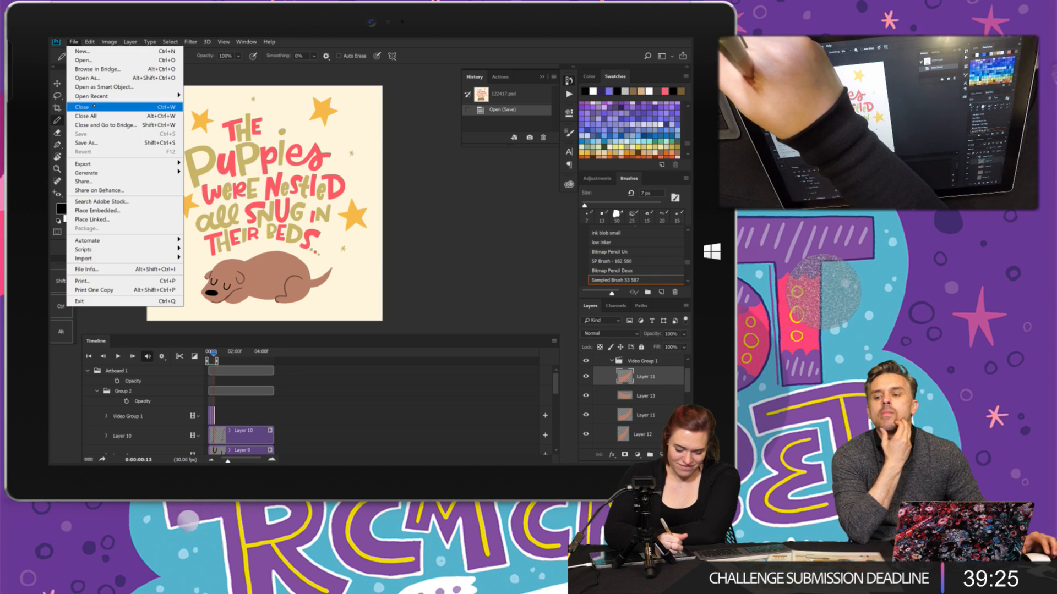
pyautogui.click(94, 106)
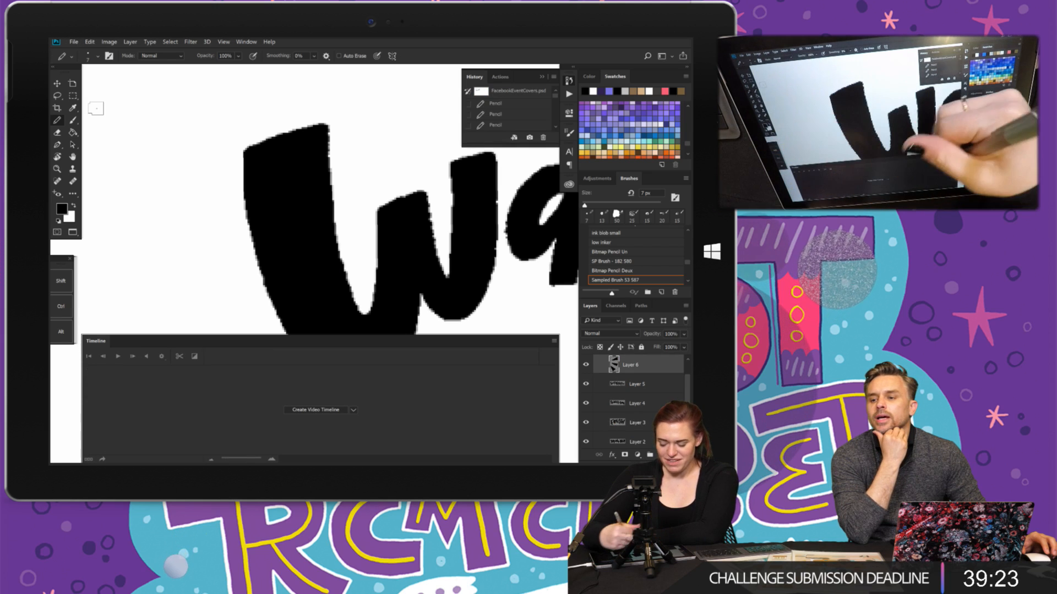
pyautogui.click(554, 341)
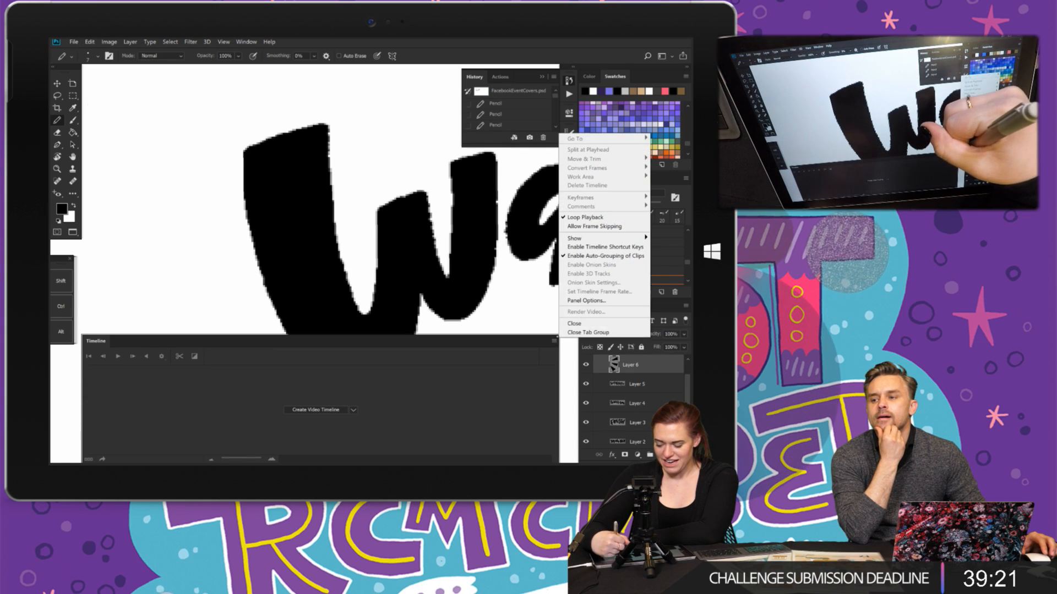
pyautogui.click(575, 333)
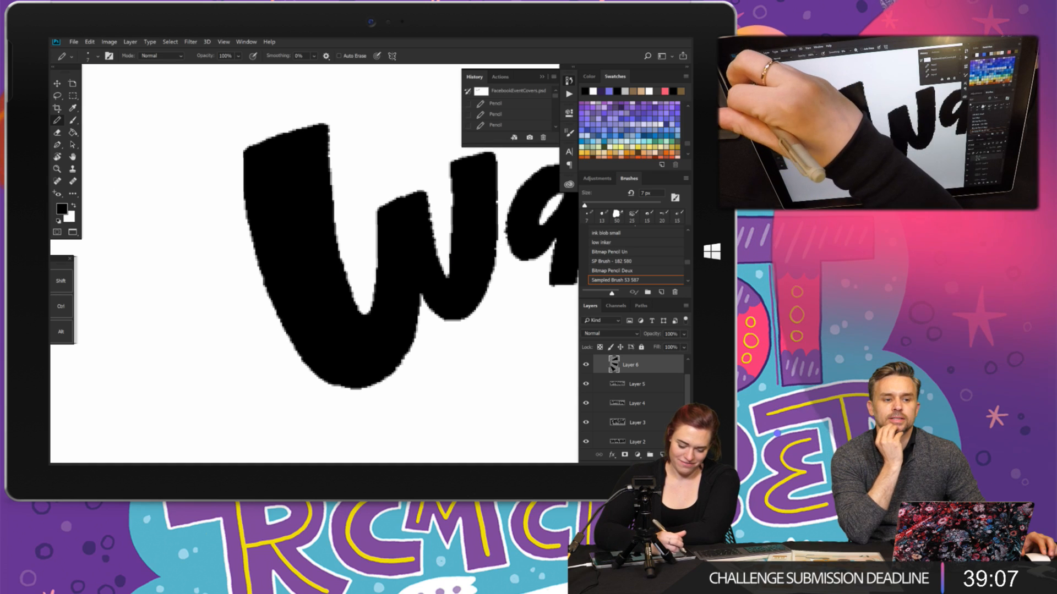
# - Draw three solid black wedge-shaped accent rays fanning out before the W of "Watch"
pyautogui.moveTo(115, 174); pyautogui.dragTo(200, 225)
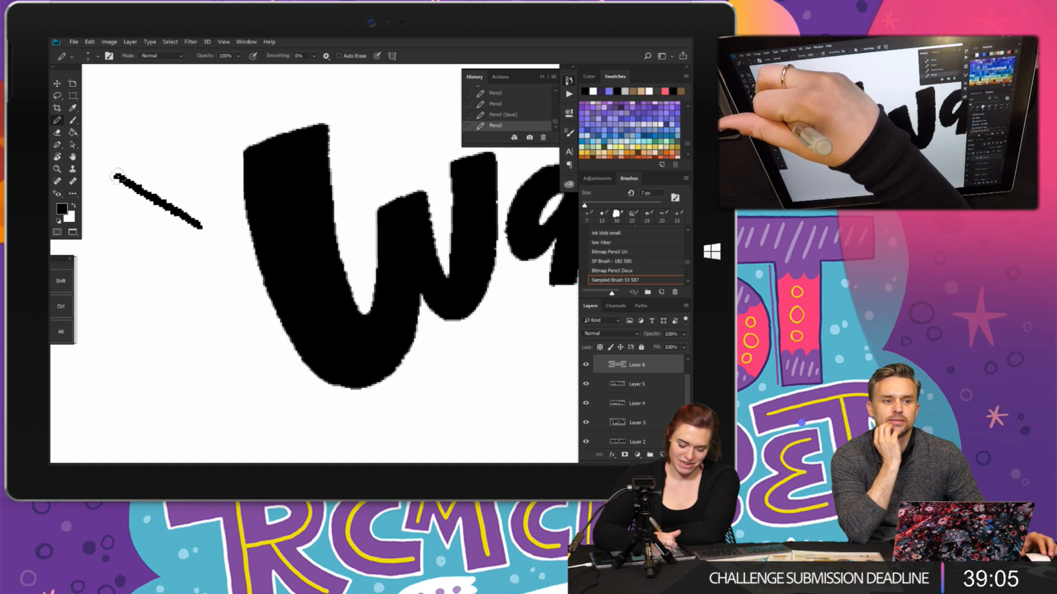
pyautogui.moveTo(112, 175)
pyautogui.mouseDown()
pyautogui.moveTo(109, 223)
pyautogui.moveTo(202, 234)
pyautogui.moveTo(105, 234)
pyautogui.moveTo(113, 177)
pyautogui.mouseUp()
pyautogui.moveTo(157, 219)
pyautogui.mouseDown()
pyautogui.moveTo(211, 230)
pyautogui.moveTo(113, 211)
pyautogui.moveTo(115, 188)
pyautogui.moveTo(183, 221)
pyautogui.moveTo(117, 177)
pyautogui.moveTo(147, 217)
pyautogui.mouseUp()
pyautogui.scroll(-4, 281, 207)
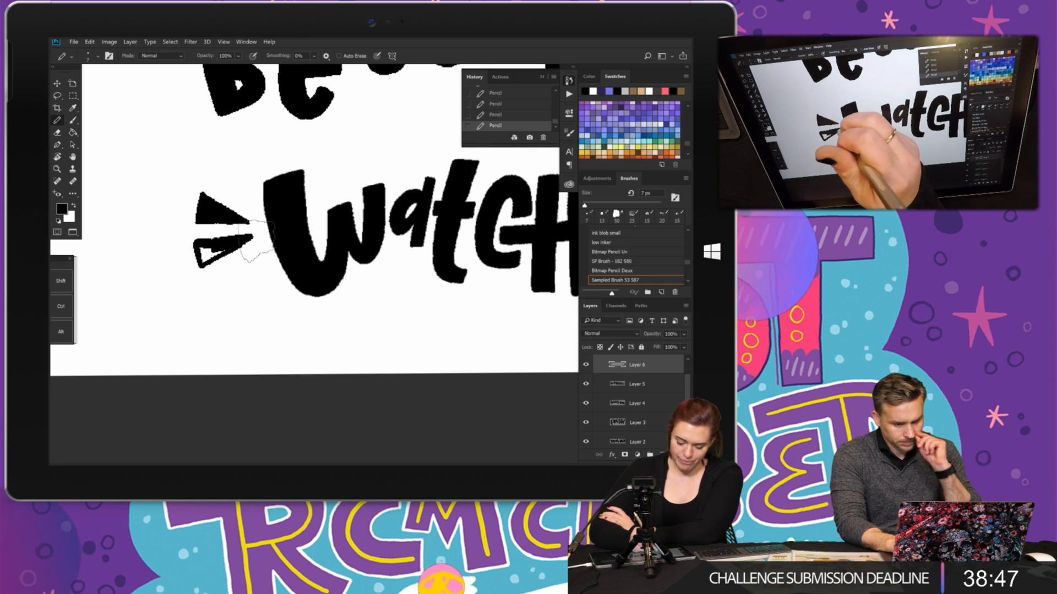
pyautogui.moveTo(249, 251); pyautogui.dragTo(222, 244)
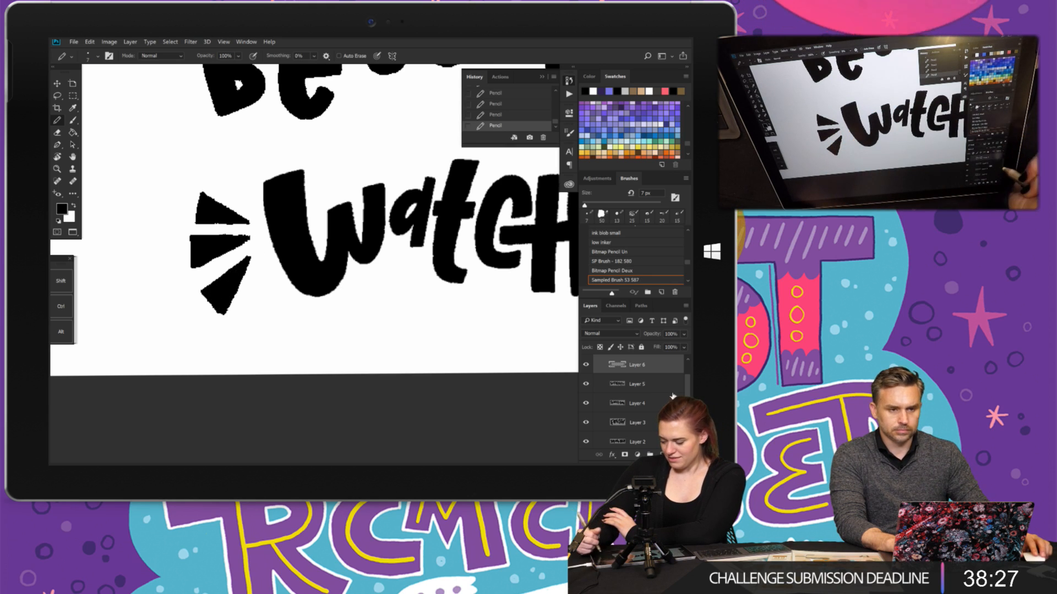
# - Make the upper Layer 1 with the pencil sketch visible beneath the lettering
pyautogui.scroll(-2, 633, 402)
pyautogui.click(587, 421)
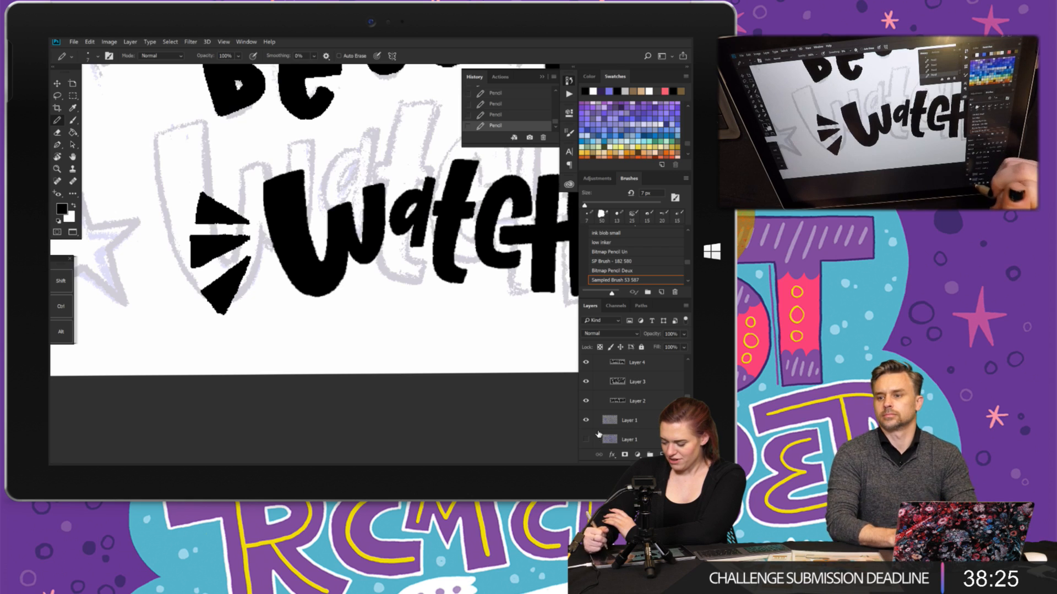
pyautogui.scroll(-8, 367, 308)
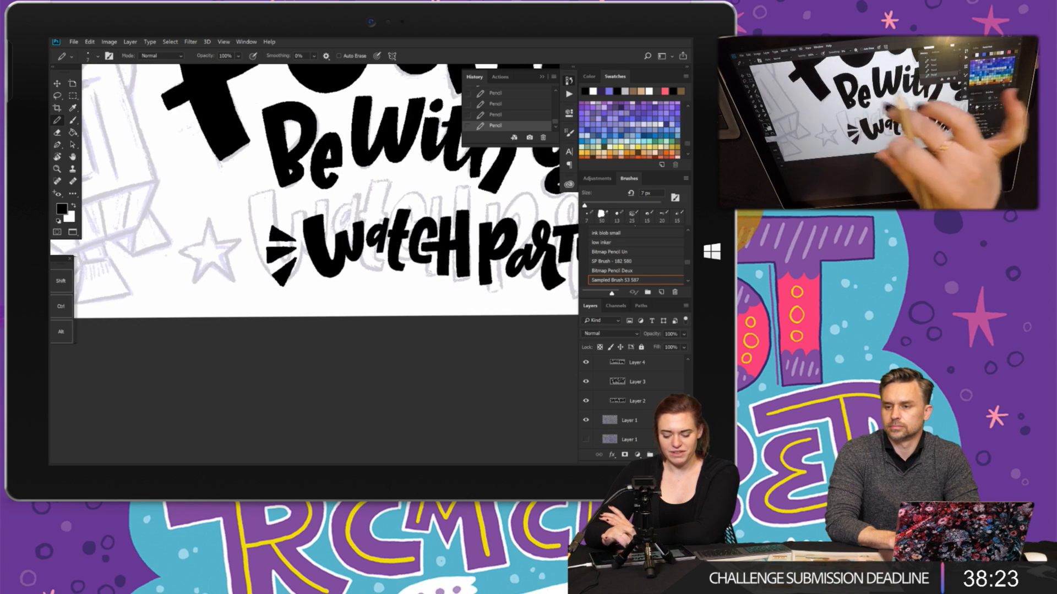
pyautogui.scroll(2, 326, 248)
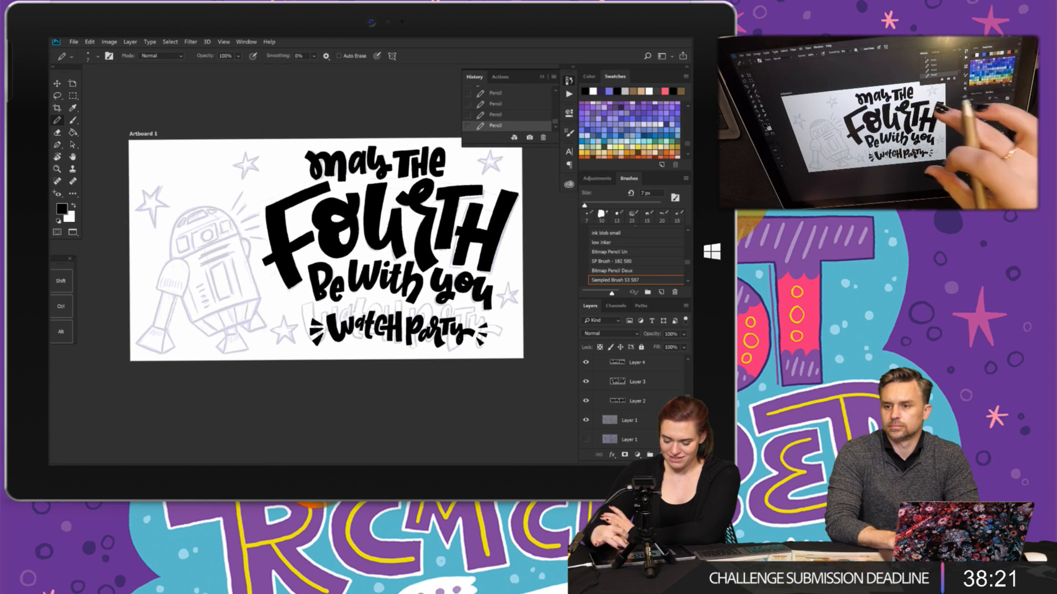
# - Collapse Group 1 and add a new group above it containing a new empty layer
pyautogui.moveTo(686, 394); pyautogui.dragTo(686, 368)
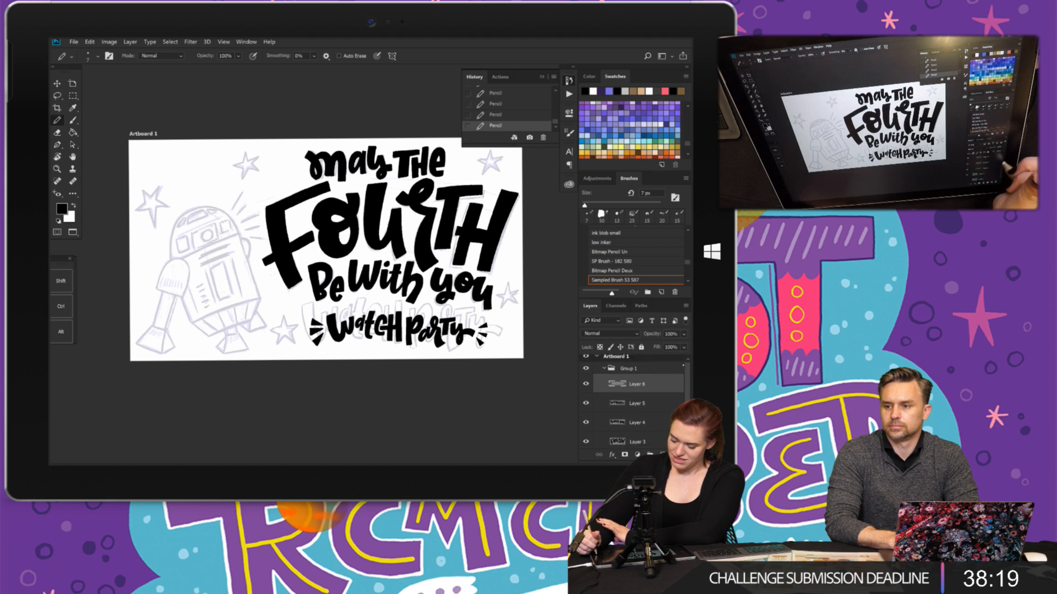
pyautogui.click(603, 373)
pyautogui.click(650, 455)
pyautogui.click(662, 455)
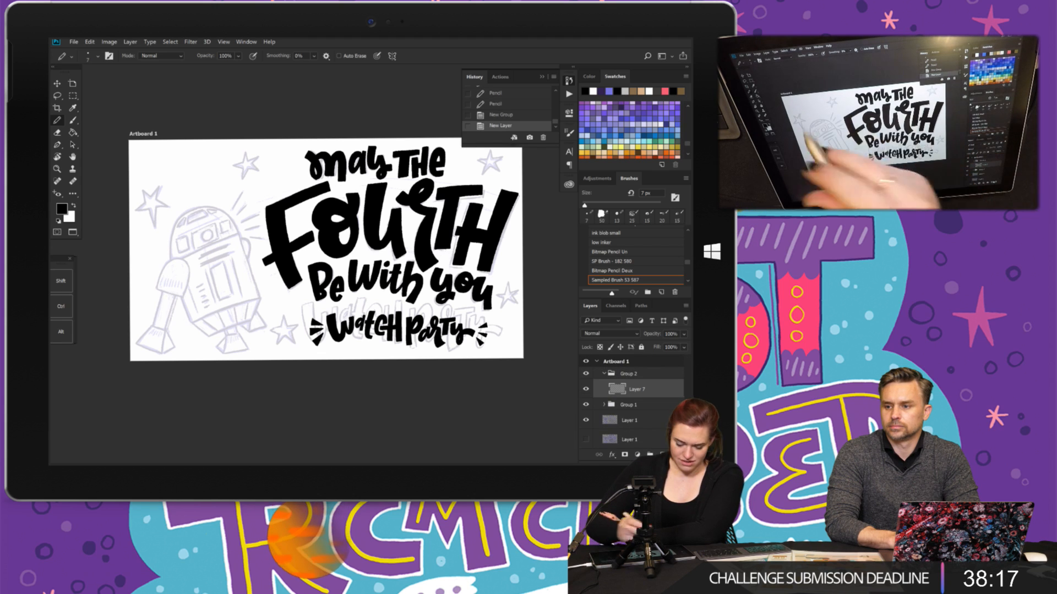
# - Trace the sketched star at the droid's upper left with the Pencil tool and fill it with black
pyautogui.scroll(5, 153, 223)
pyautogui.scroll(-2, 330, 264)
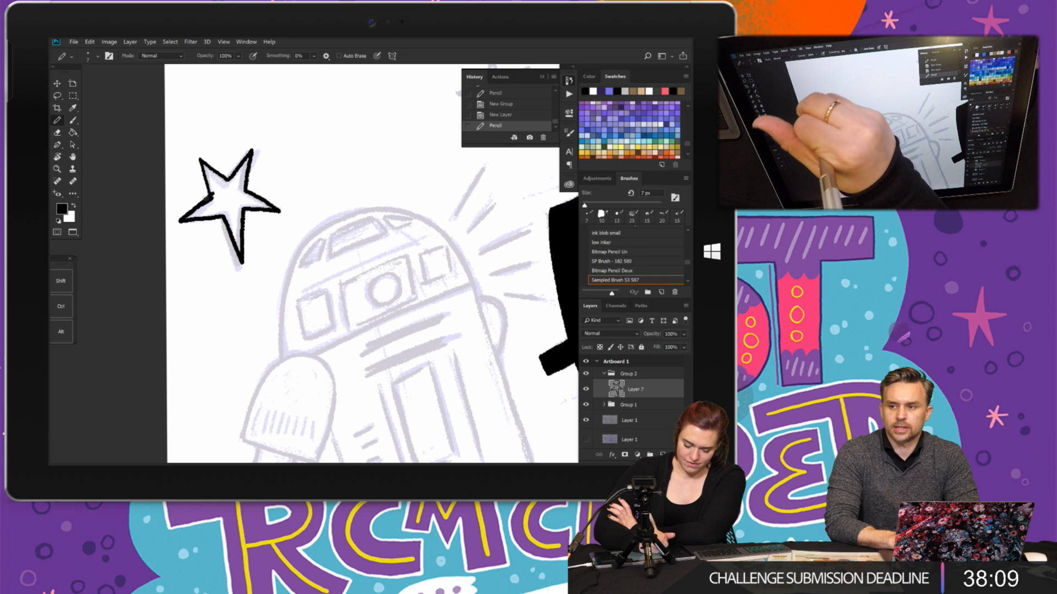
pyautogui.moveTo(207, 198); pyautogui.dragTo(212, 195)
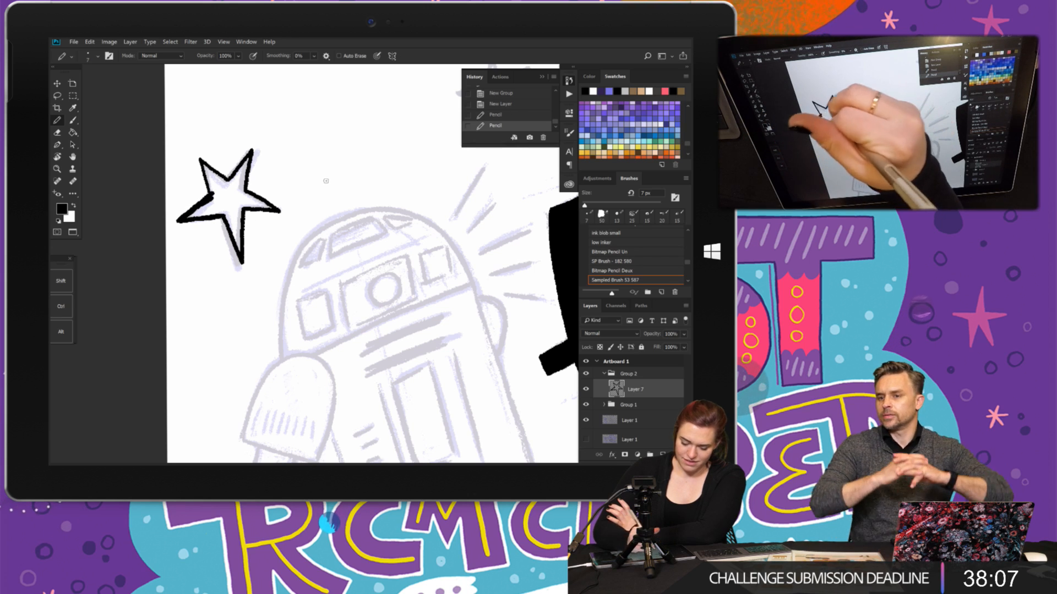
pyautogui.click(72, 132)
pyautogui.click(225, 201)
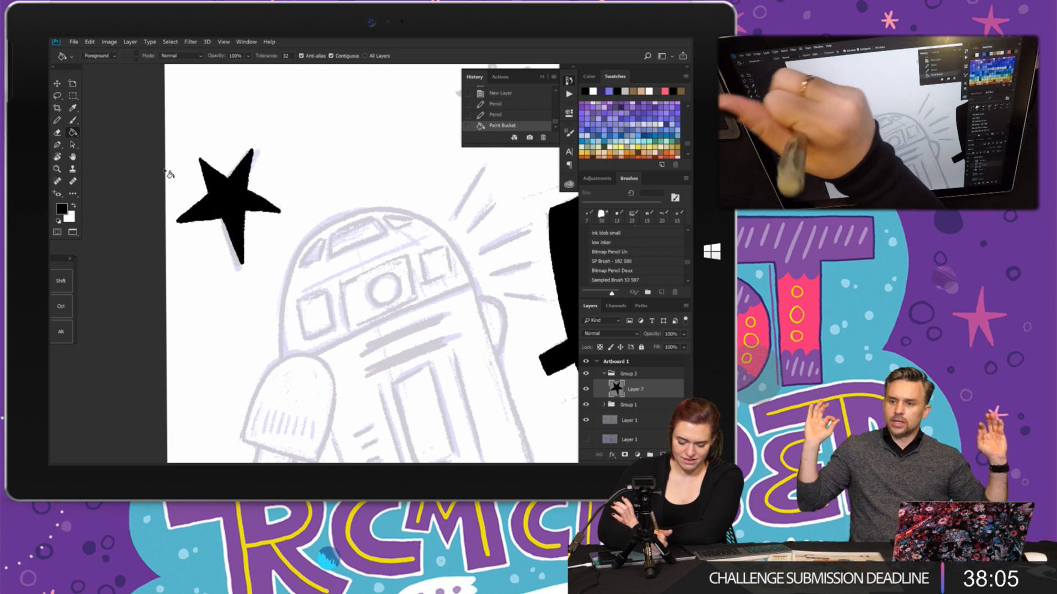
# - Trace the sketched star before "May" with the Pencil tool and fill it with solid black
pyautogui.click(57, 120)
pyautogui.moveTo(386, 220); pyautogui.dragTo(167, 318)
pyautogui.moveTo(268, 182)
pyautogui.mouseDown()
pyautogui.moveTo(273, 147)
pyautogui.moveTo(285, 171)
pyautogui.moveTo(317, 158)
pyautogui.mouseUp()
pyautogui.click(502, 114)
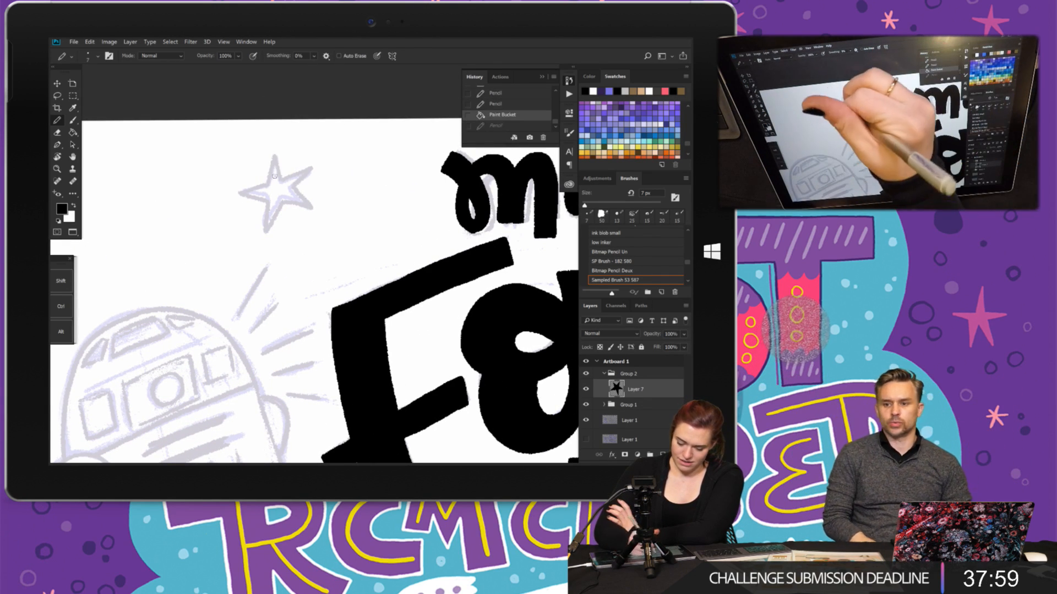
pyautogui.moveTo(265, 185)
pyautogui.mouseDown()
pyautogui.moveTo(314, 164)
pyautogui.moveTo(297, 208)
pyautogui.moveTo(266, 211)
pyautogui.moveTo(239, 192)
pyautogui.moveTo(267, 184)
pyautogui.mouseUp()
pyautogui.press('g')
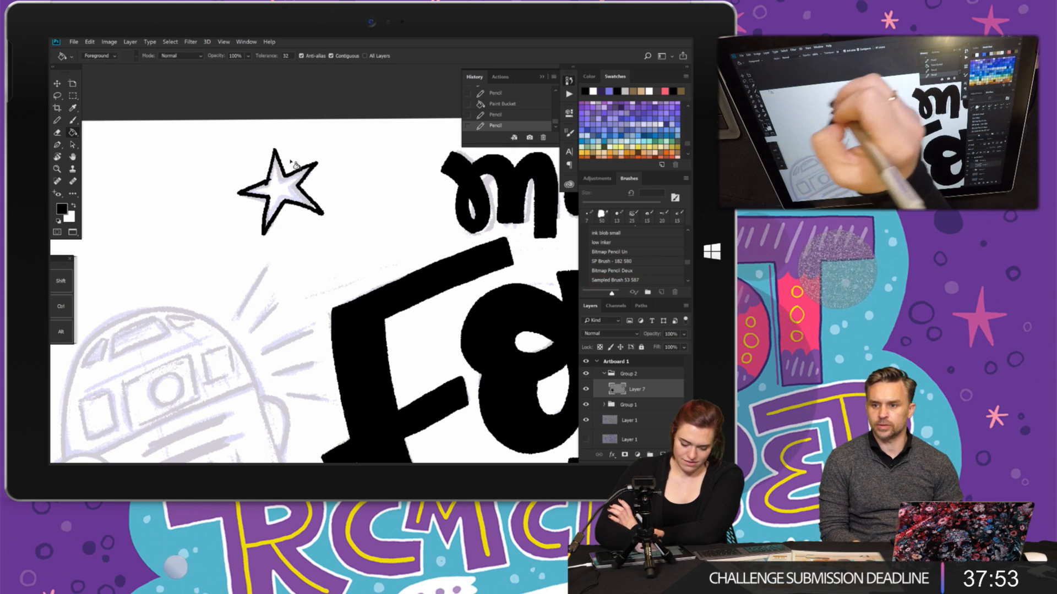
pyautogui.click(254, 190)
pyautogui.press('b')
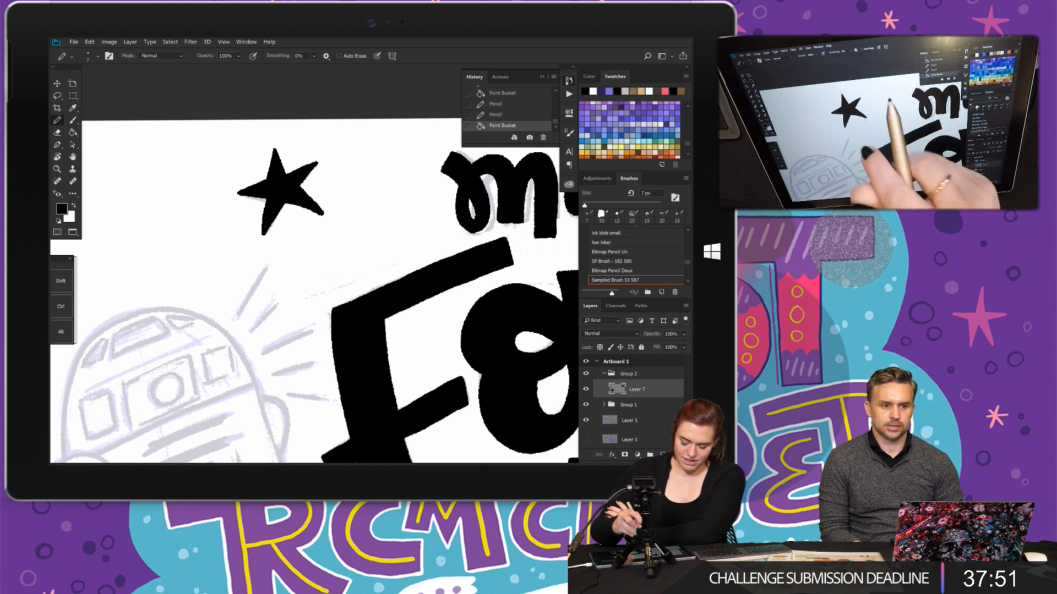
pyautogui.scroll(-3, 314, 292)
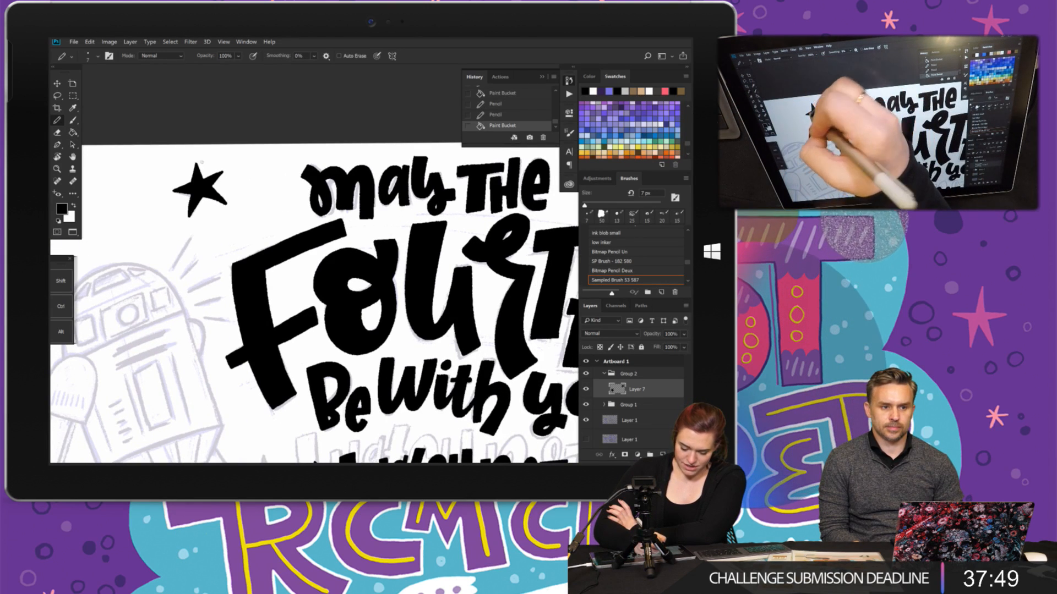
pyautogui.click(202, 162)
# - Outline the sketched star beside the accent rays before "Watch" with the Pencil tool and fill it with black
pyautogui.moveTo(451, 220); pyautogui.dragTo(343, 125)
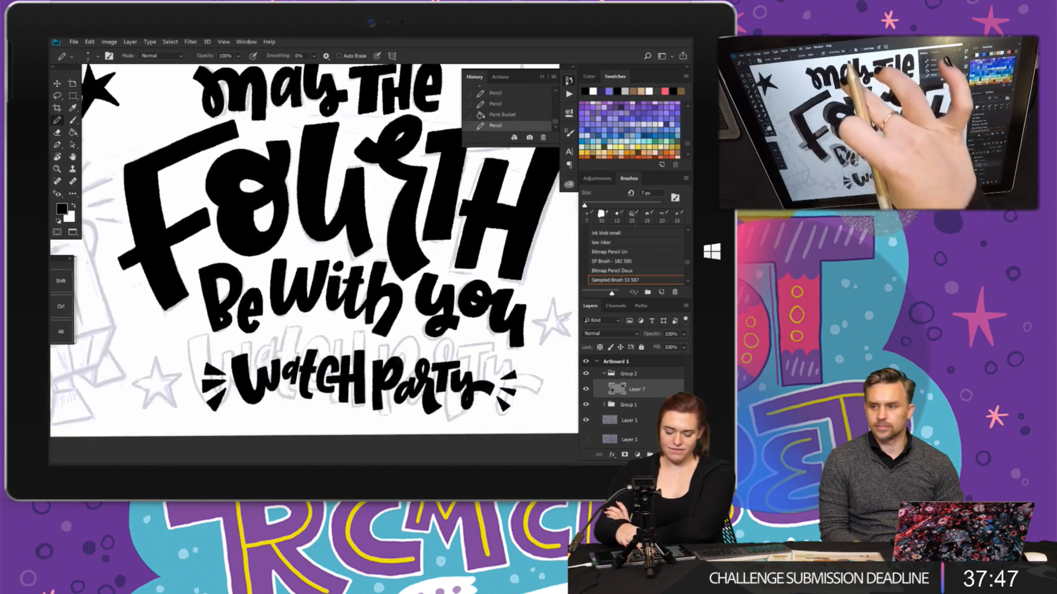
pyautogui.moveTo(276, 275); pyautogui.dragTo(317, 210)
pyautogui.scroll(3, 171, 366)
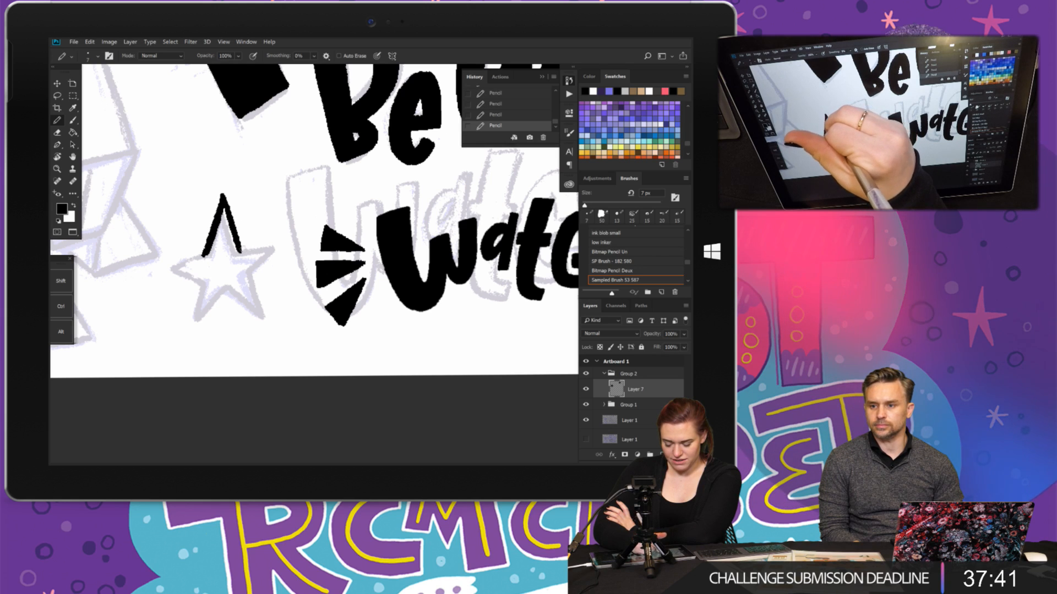
pyautogui.moveTo(240, 252)
pyautogui.mouseDown()
pyautogui.moveTo(281, 243)
pyautogui.moveTo(248, 277)
pyautogui.moveTo(204, 281)
pyautogui.moveTo(194, 322)
pyautogui.moveTo(223, 309)
pyautogui.moveTo(265, 317)
pyautogui.moveTo(232, 288)
pyautogui.mouseUp()
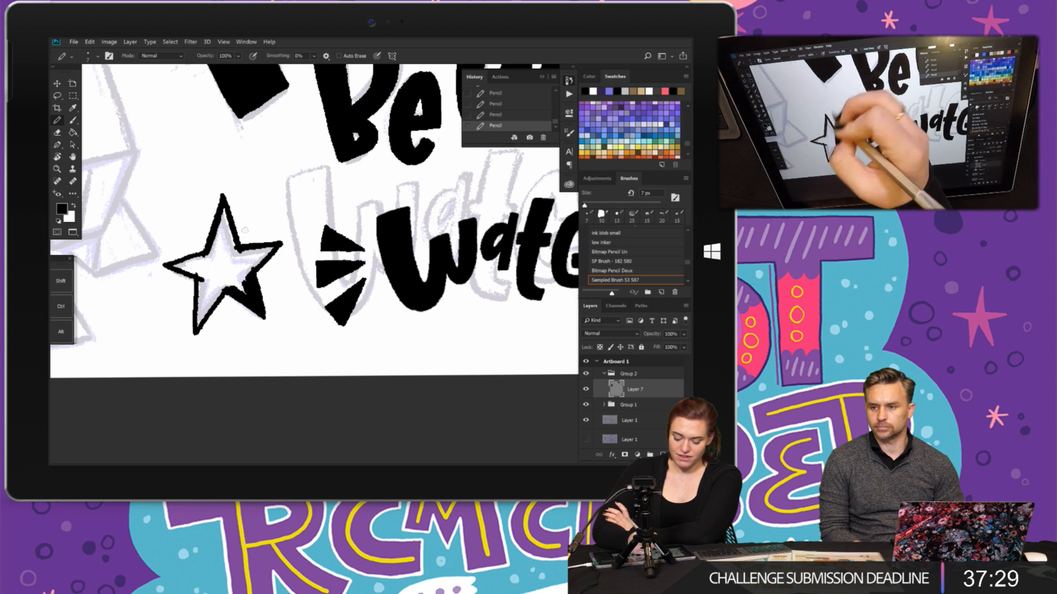
pyautogui.press('g')
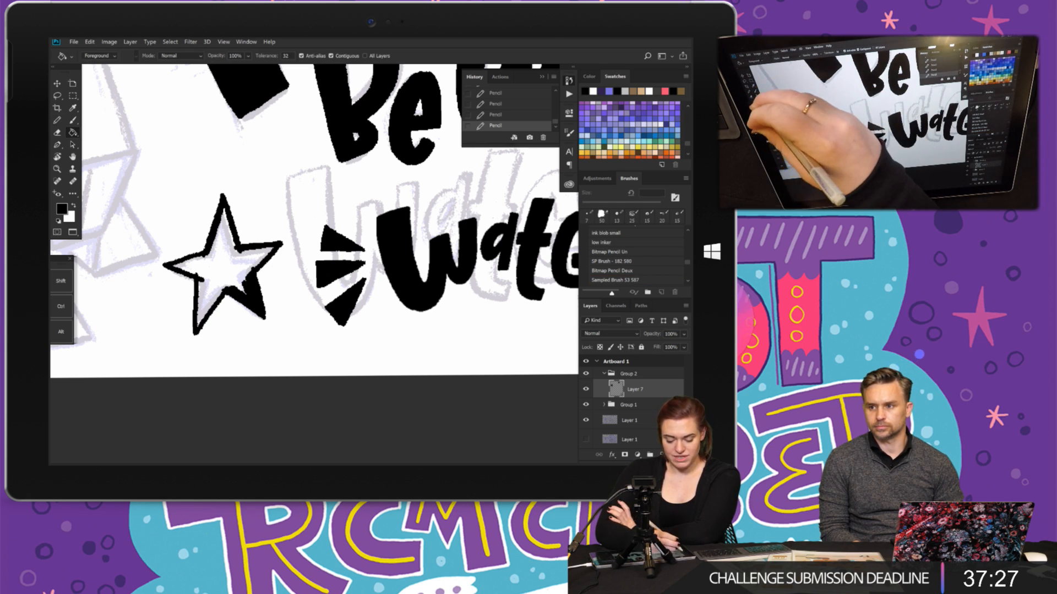
pyautogui.click(204, 257)
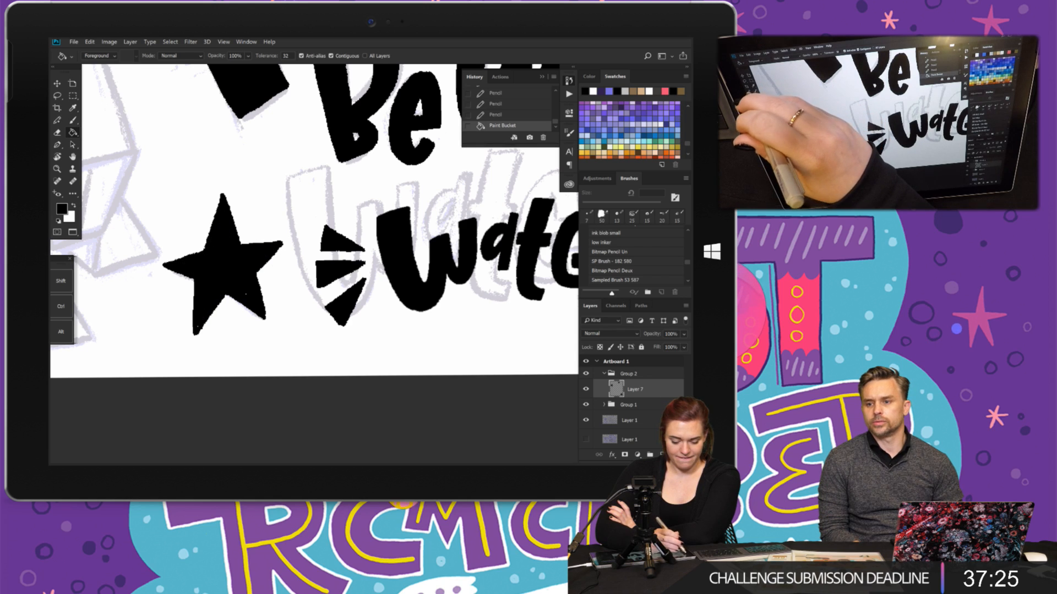
pyautogui.press('b')
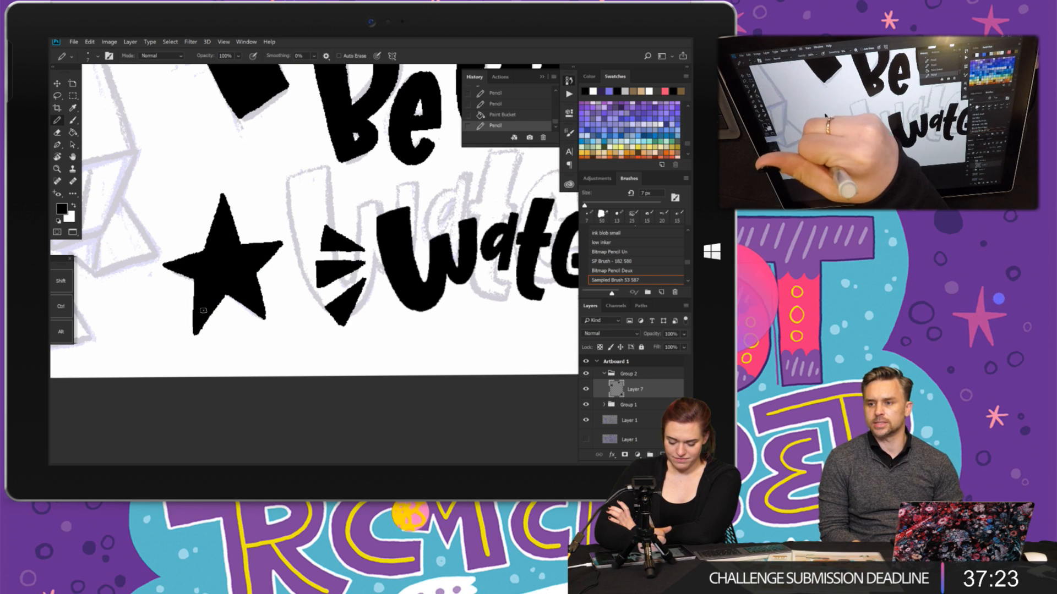
# - Ink the sketched star after "you" as a solid black shape with the Pencil tool
pyautogui.scroll(-5, 248, 240)
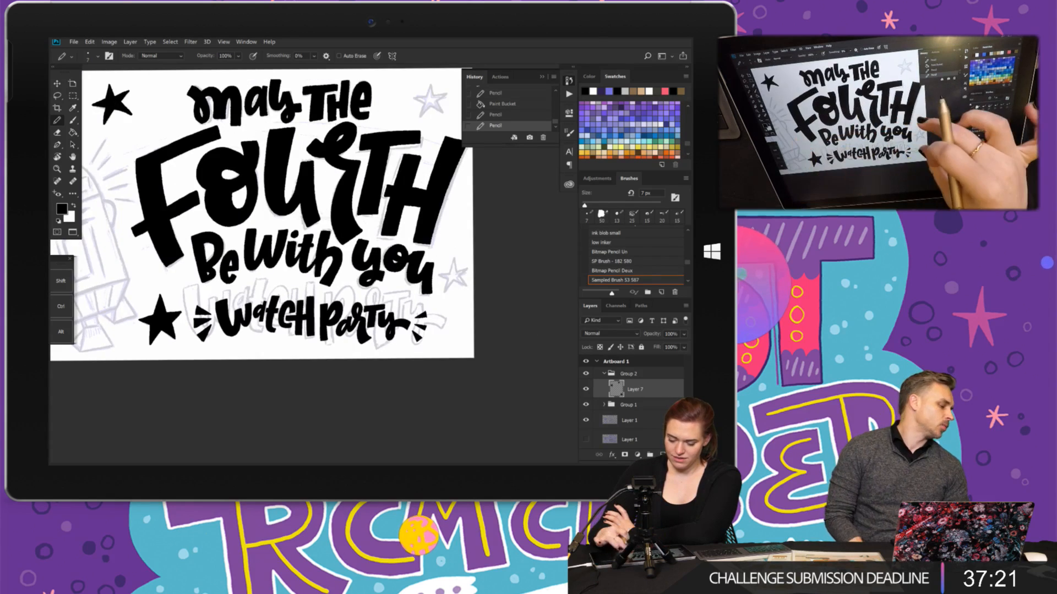
pyautogui.scroll(4, 385, 248)
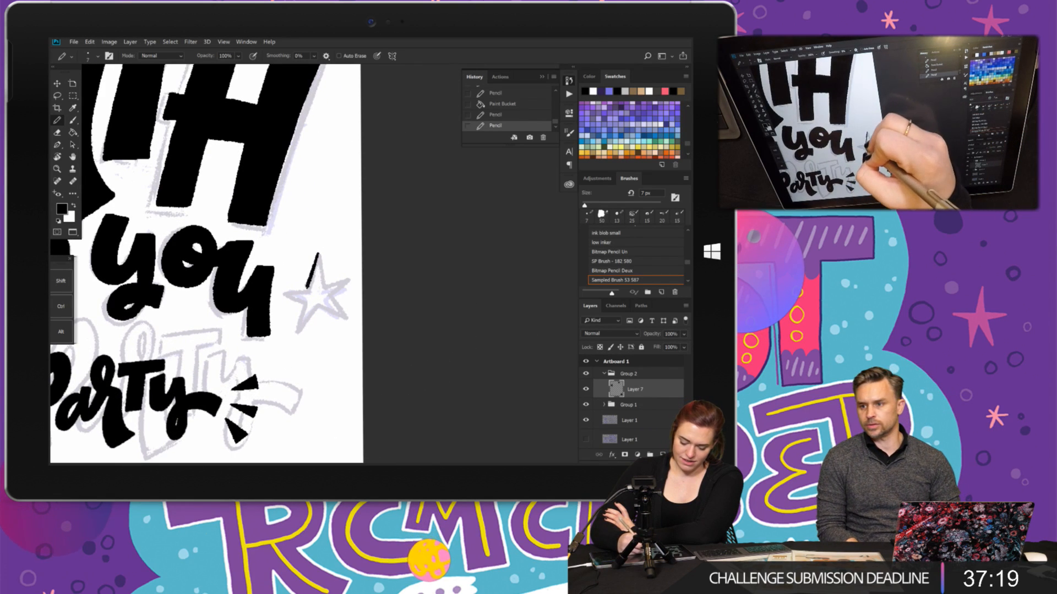
pyautogui.moveTo(318, 251)
pyautogui.mouseDown()
pyautogui.moveTo(324, 273)
pyautogui.moveTo(340, 269)
pyautogui.moveTo(333, 279)
pyautogui.moveTo(354, 273)
pyautogui.moveTo(333, 293)
pyautogui.moveTo(344, 314)
pyautogui.moveTo(330, 309)
pyautogui.moveTo(301, 333)
pyautogui.mouseUp()
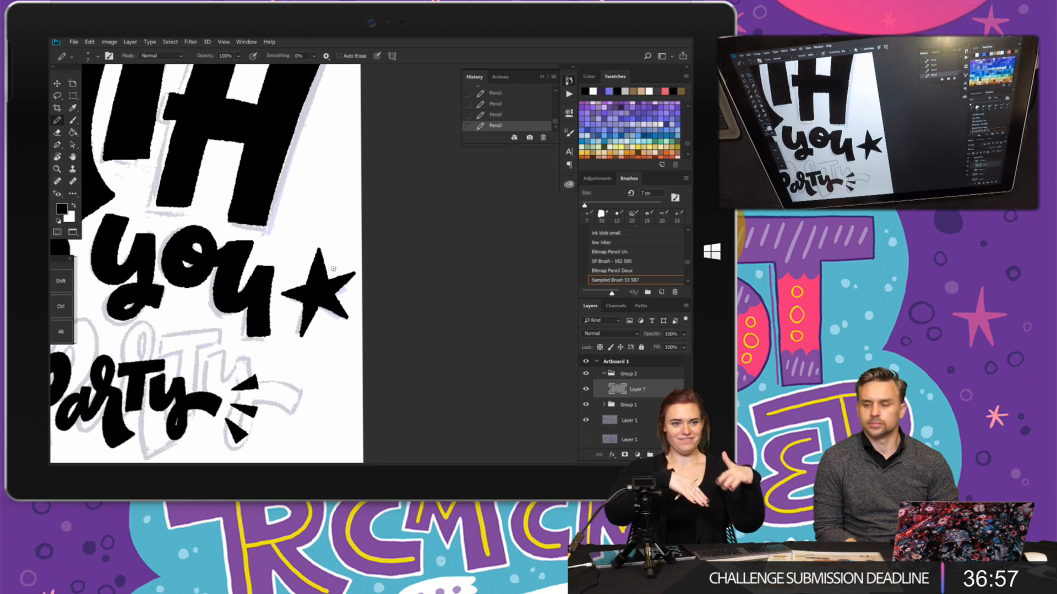
# - Trace the sketched star after "The" in the artboard's upper corner and fill it with black
pyautogui.scroll(-3, 333, 269)
pyautogui.scroll(5, 231, 264)
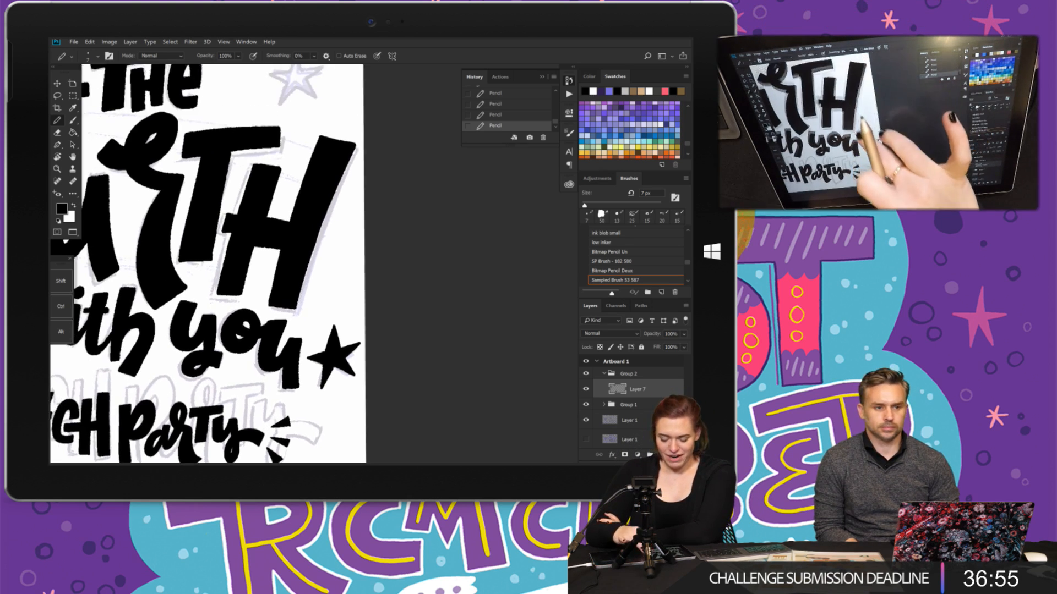
pyautogui.scroll(2, 251, 297)
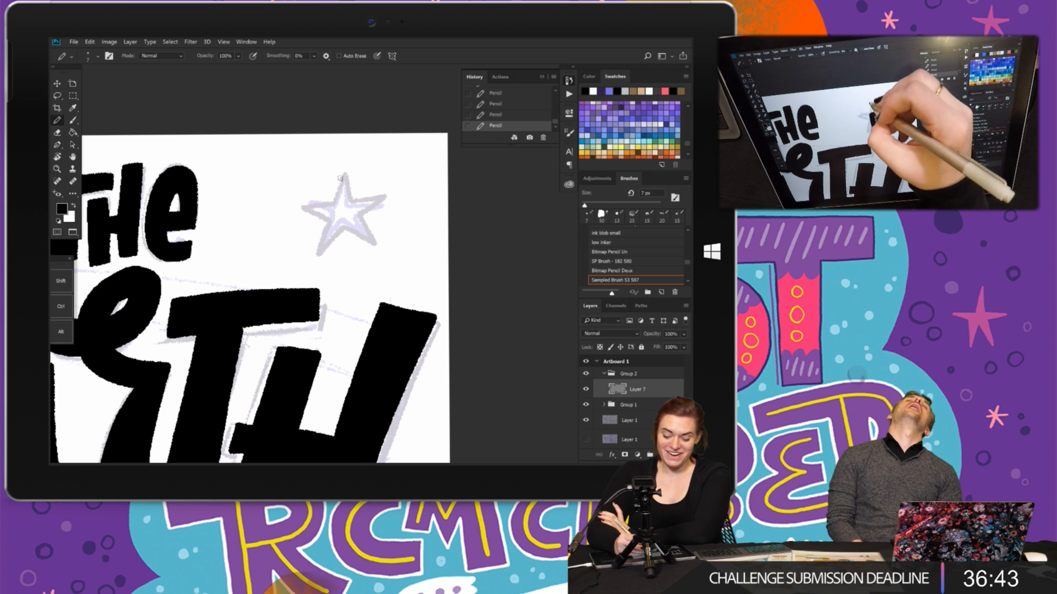
pyautogui.moveTo(355, 200)
pyautogui.mouseDown()
pyautogui.moveTo(391, 193)
pyautogui.moveTo(368, 215)
pyautogui.moveTo(376, 241)
pyautogui.moveTo(336, 243)
pyautogui.mouseUp()
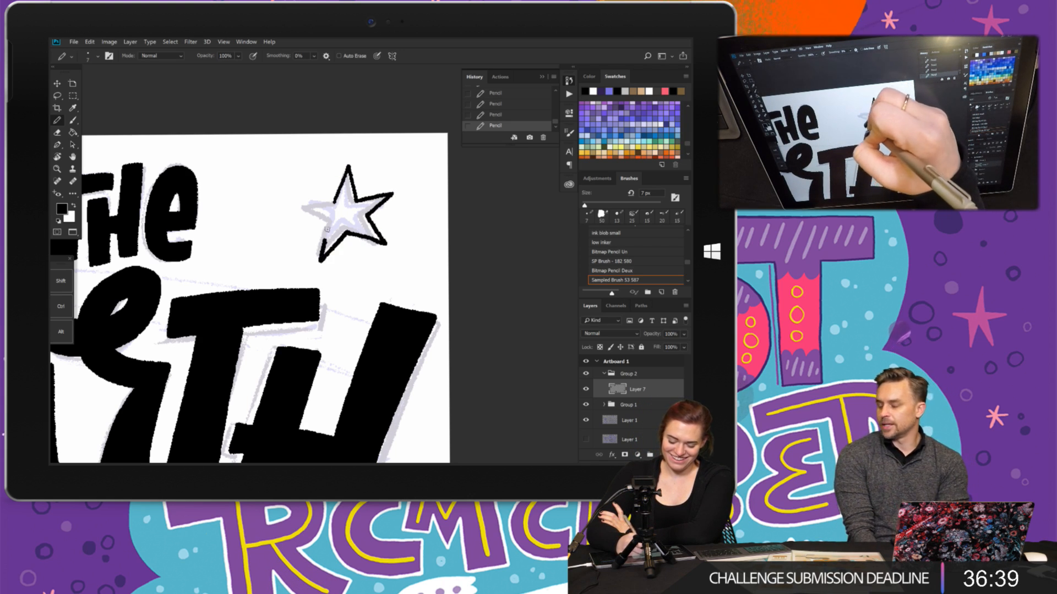
pyautogui.click(72, 132)
pyautogui.click(344, 214)
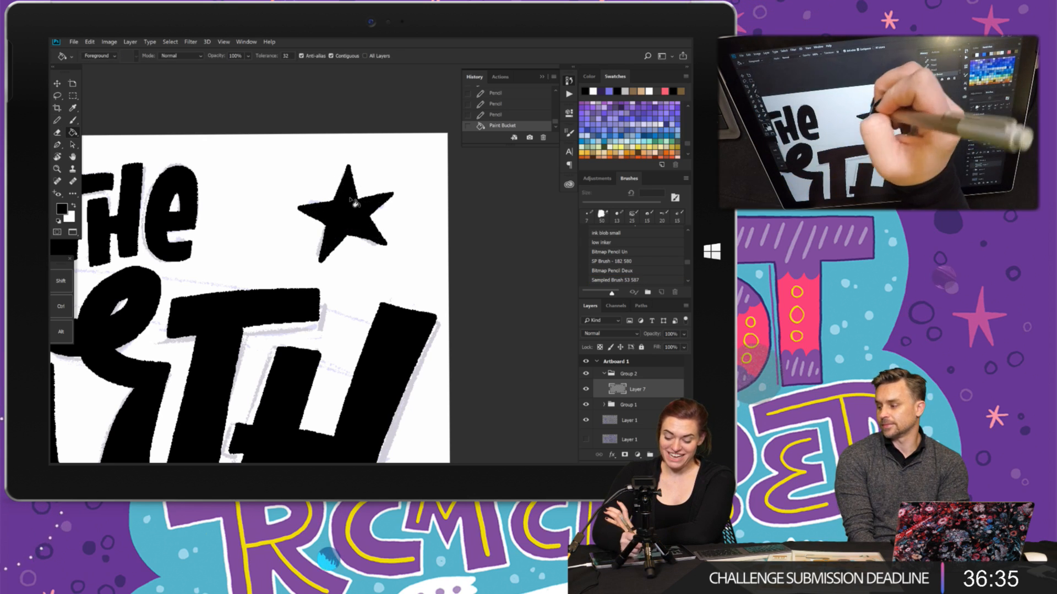
pyautogui.click(57, 120)
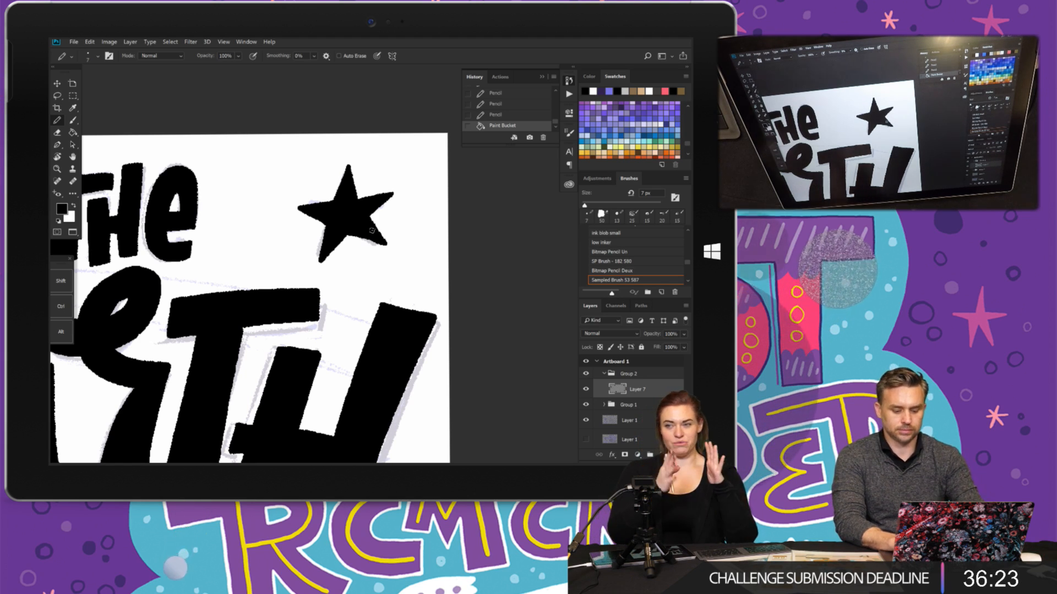
# - Add a new layer above the stars layer for the droid and set the Pencil's sampled brush to 31 px
pyautogui.scroll(-4, 273, 226)
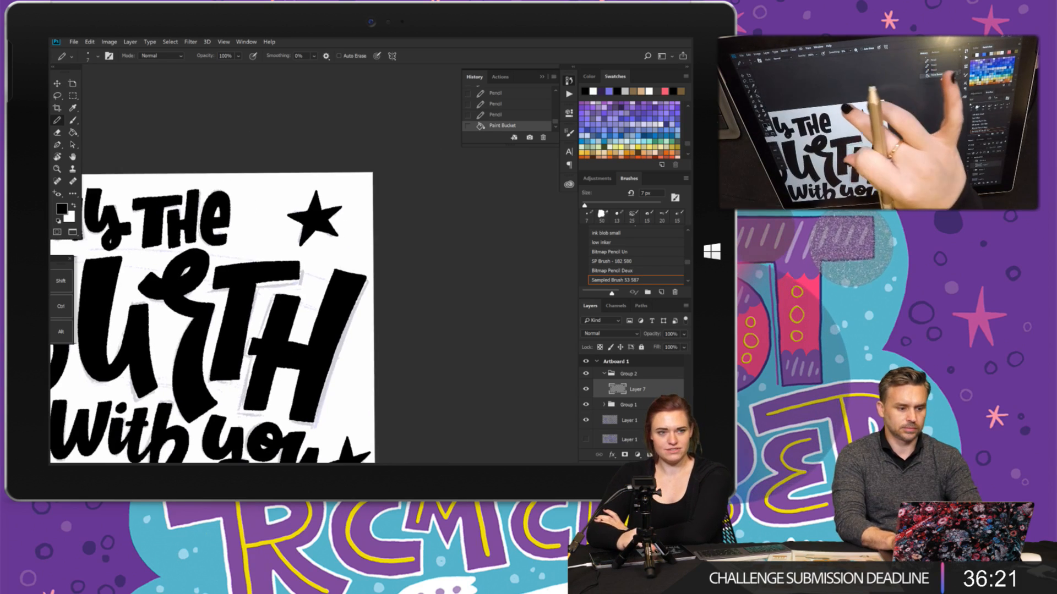
pyautogui.scroll(-5, 248, 297)
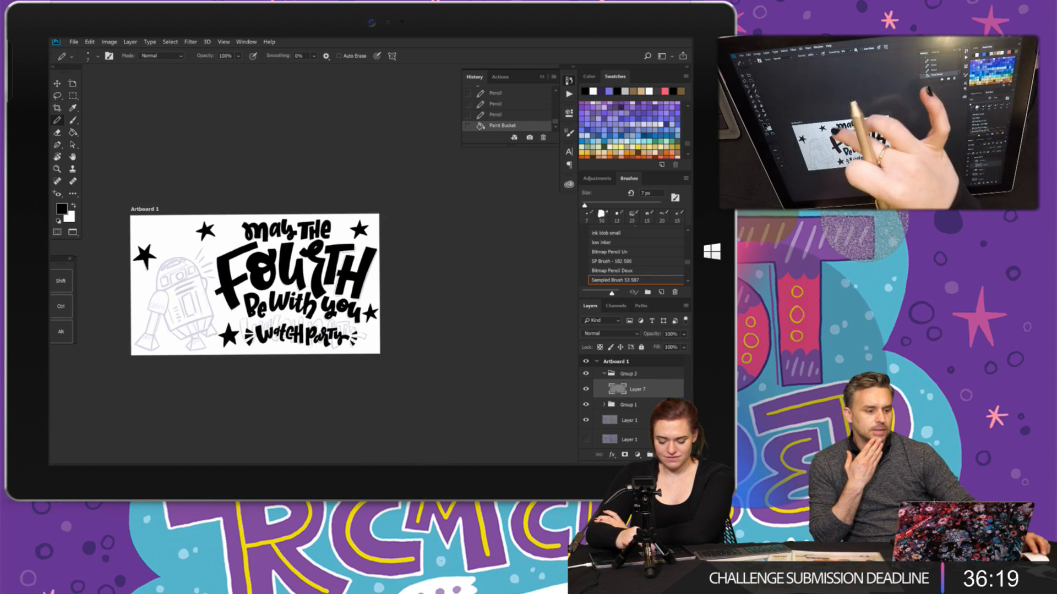
pyautogui.scroll(3, 297, 247)
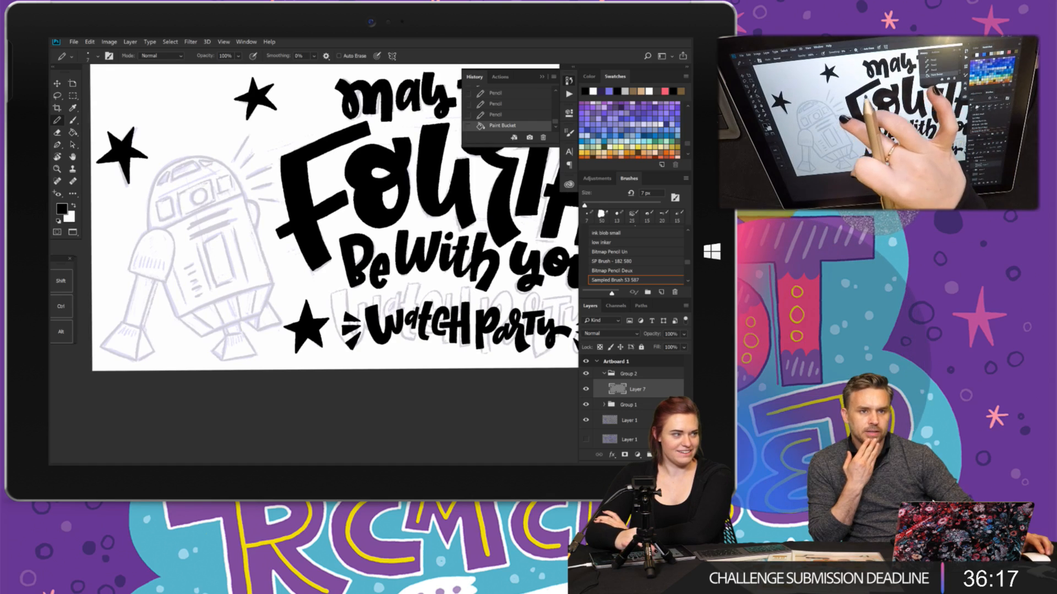
pyautogui.scroll(2, 213, 285)
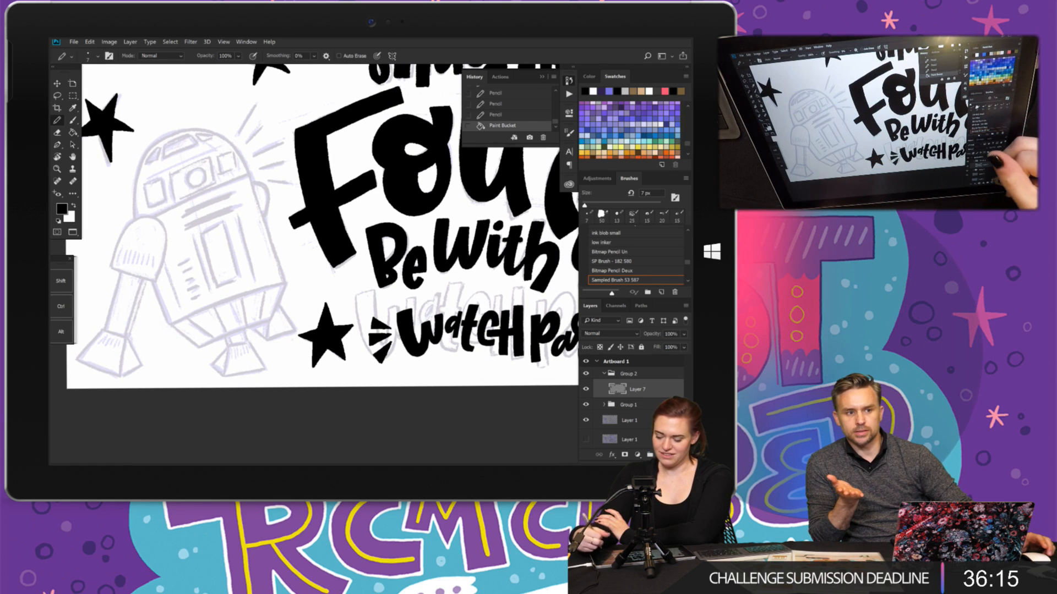
pyautogui.click(661, 454)
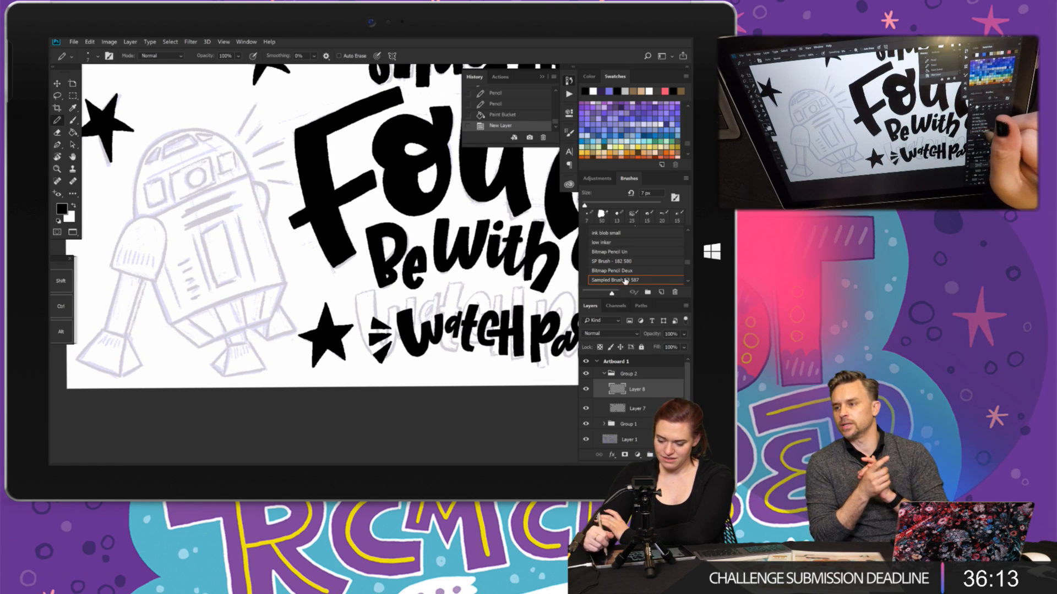
pyautogui.click(631, 278)
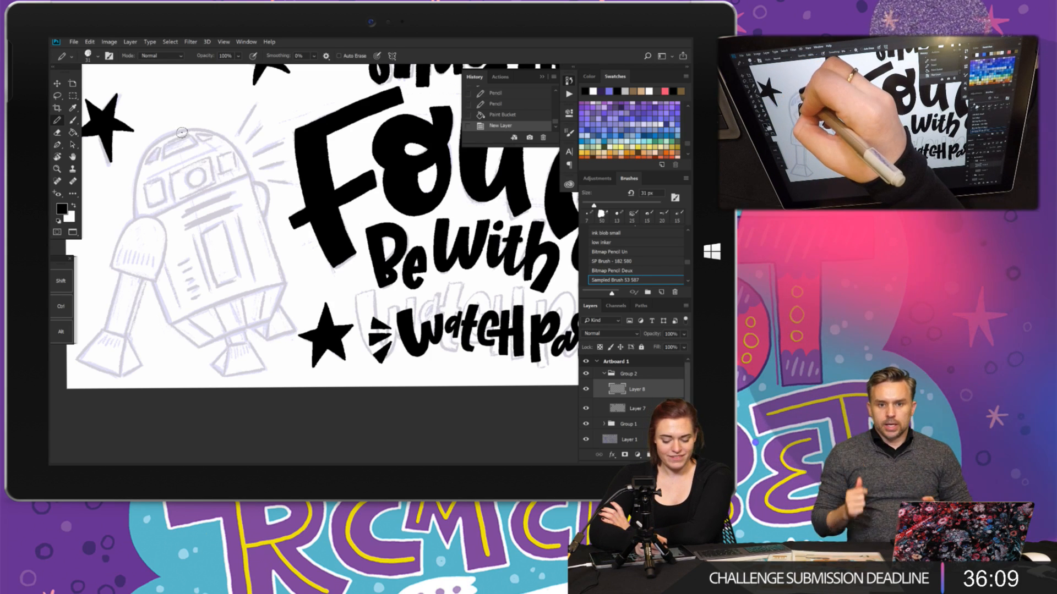
# - Outline the droid's dome and main body as one closed silhouette and fill it with solid black
pyautogui.moveTo(179, 131)
pyautogui.mouseDown()
pyautogui.moveTo(144, 162)
pyautogui.moveTo(135, 239)
pyautogui.moveTo(164, 325)
pyautogui.mouseUp()
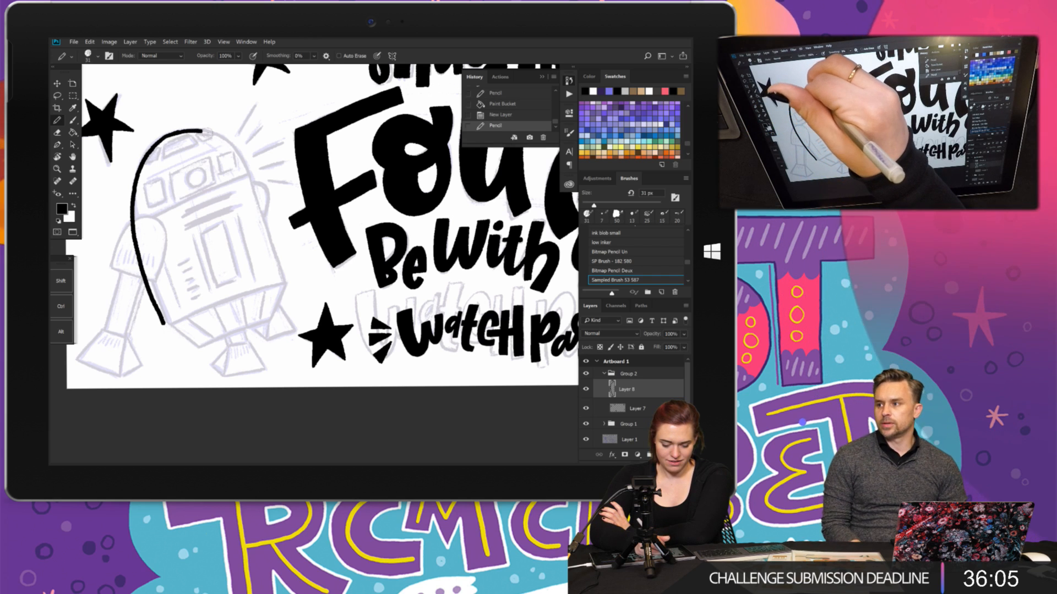
pyautogui.moveTo(175, 132)
pyautogui.mouseDown()
pyautogui.moveTo(225, 142)
pyautogui.moveTo(266, 228)
pyautogui.mouseUp()
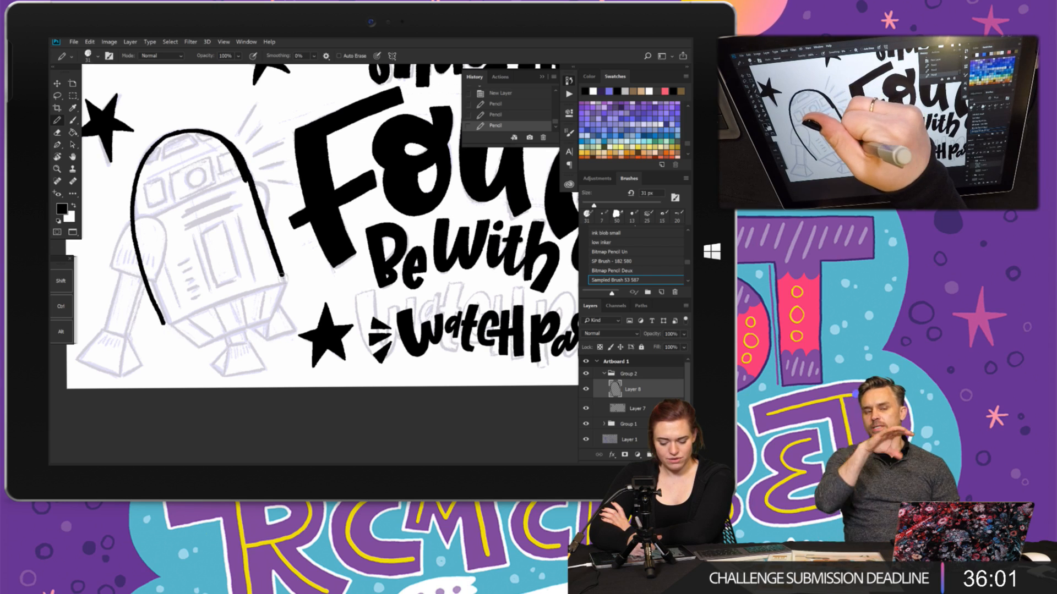
pyautogui.moveTo(223, 300); pyautogui.dragTo(174, 319)
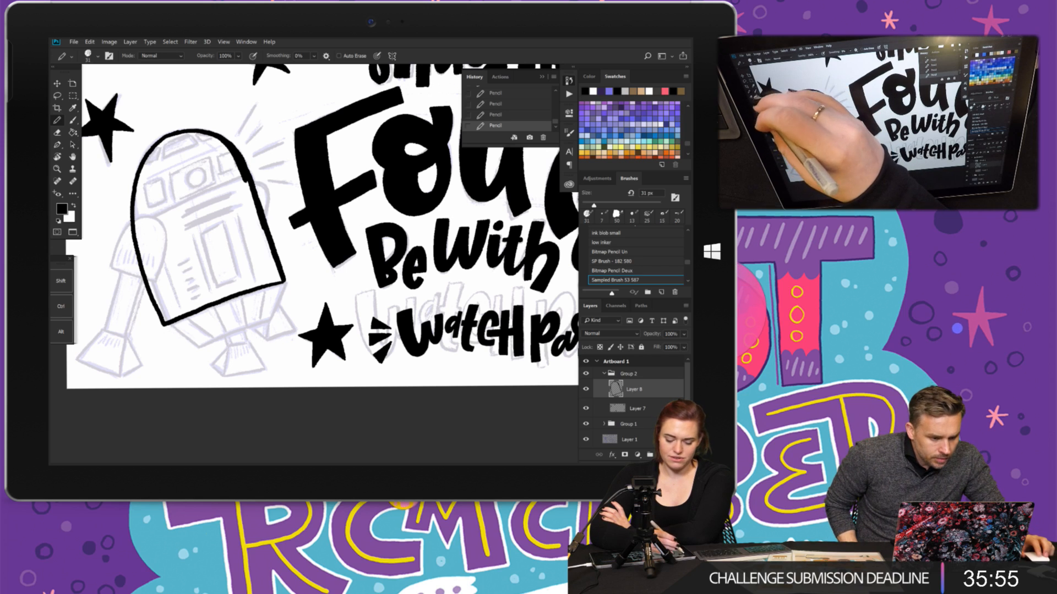
pyautogui.click(73, 132)
pyautogui.click(154, 172)
pyautogui.click(57, 120)
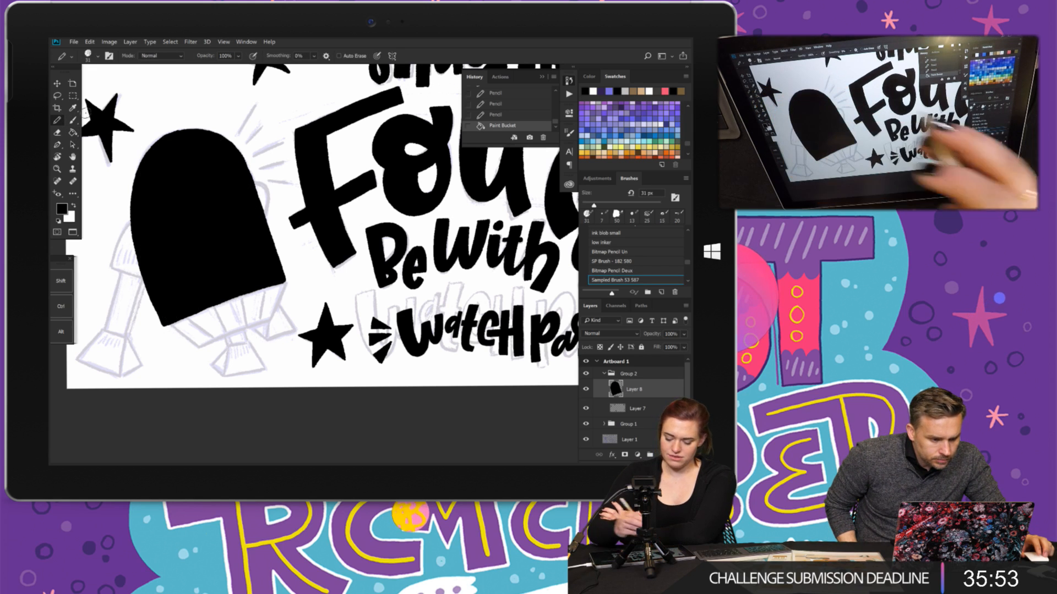
# - On another new layer, draw the droid's tapered lower body section below the main body and color it solid black
pyautogui.click(662, 455)
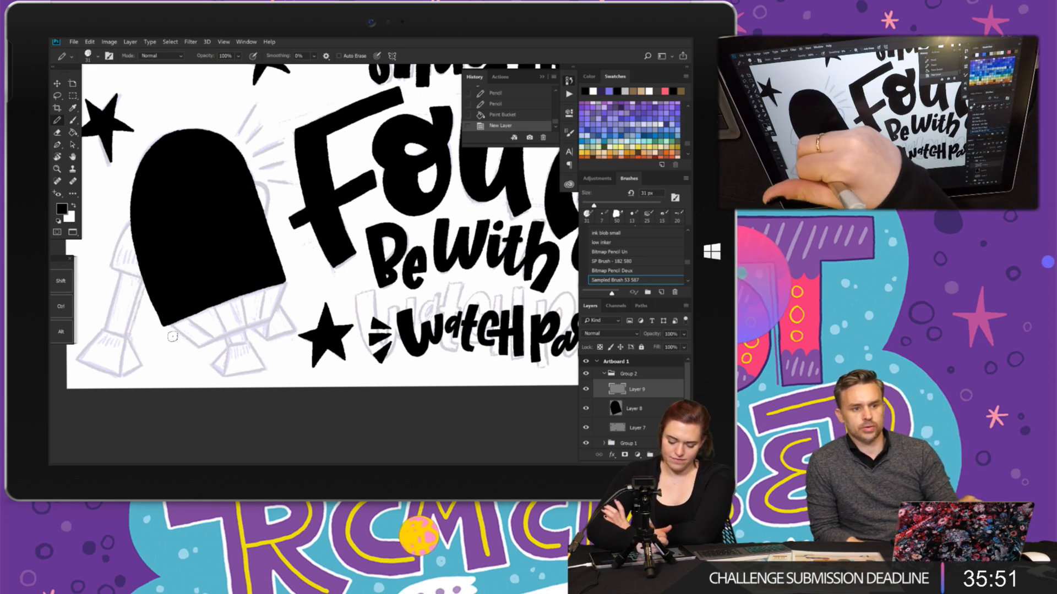
pyautogui.moveTo(163, 325); pyautogui.dragTo(197, 347)
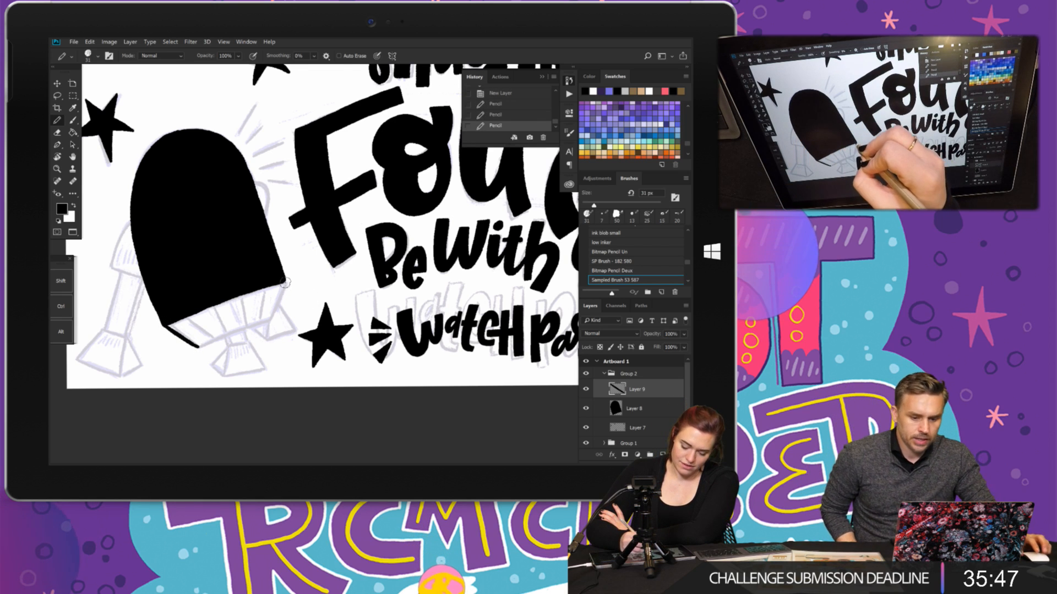
pyautogui.moveTo(285, 282); pyautogui.dragTo(276, 313)
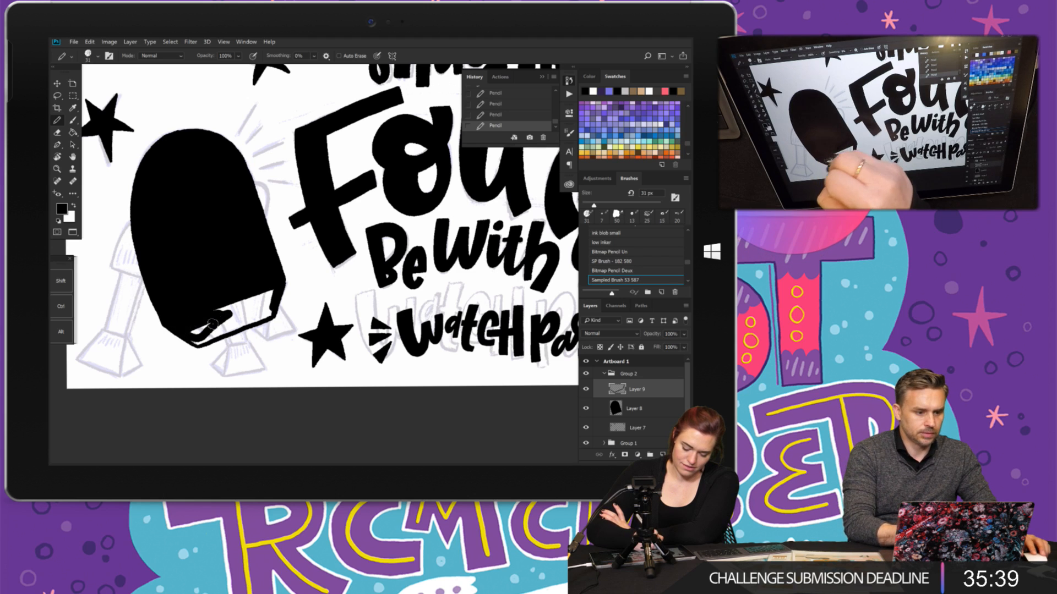
pyautogui.moveTo(200, 342); pyautogui.dragTo(258, 320)
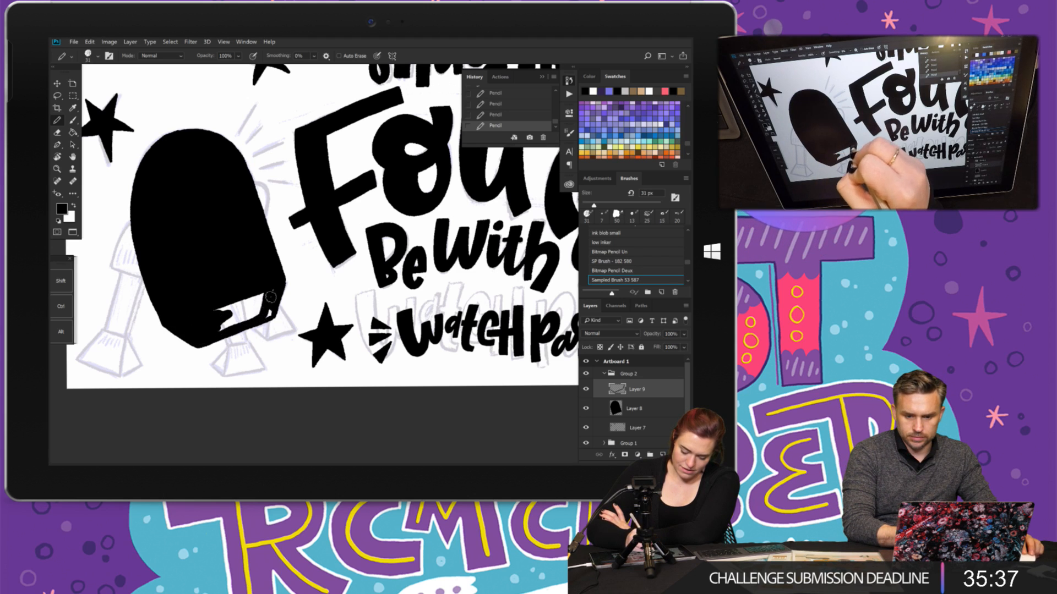
pyautogui.moveTo(274, 286)
pyautogui.mouseDown()
pyautogui.moveTo(237, 314)
pyautogui.moveTo(220, 308)
pyautogui.moveTo(252, 311)
pyautogui.mouseUp()
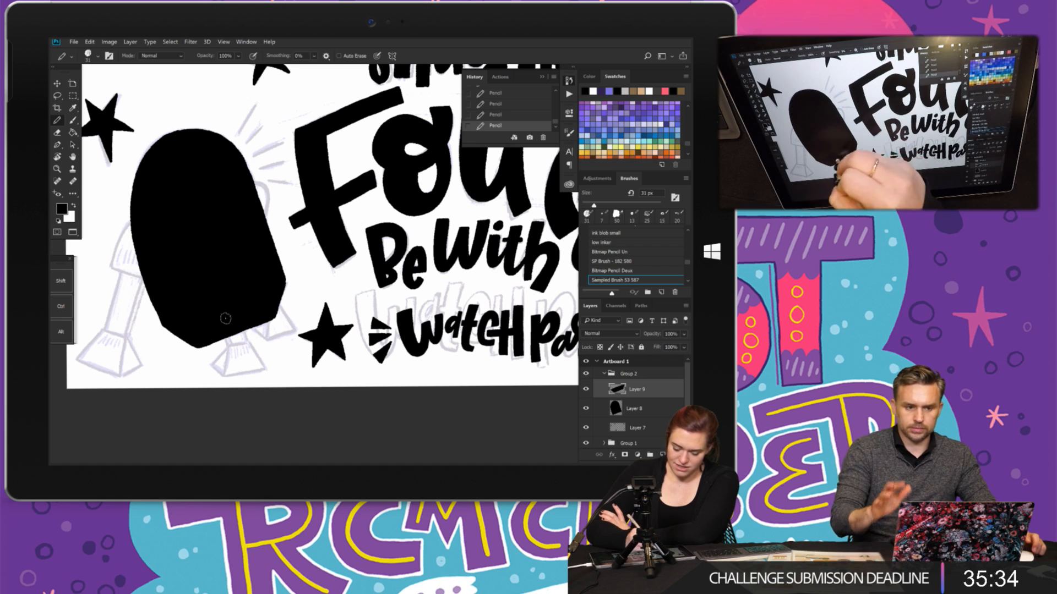
# - Hide the two existing droid body layers and draw the droid's near shoulder as a solid black shape on a new layer
pyautogui.click(586, 389)
pyautogui.click(586, 408)
pyautogui.click(662, 455)
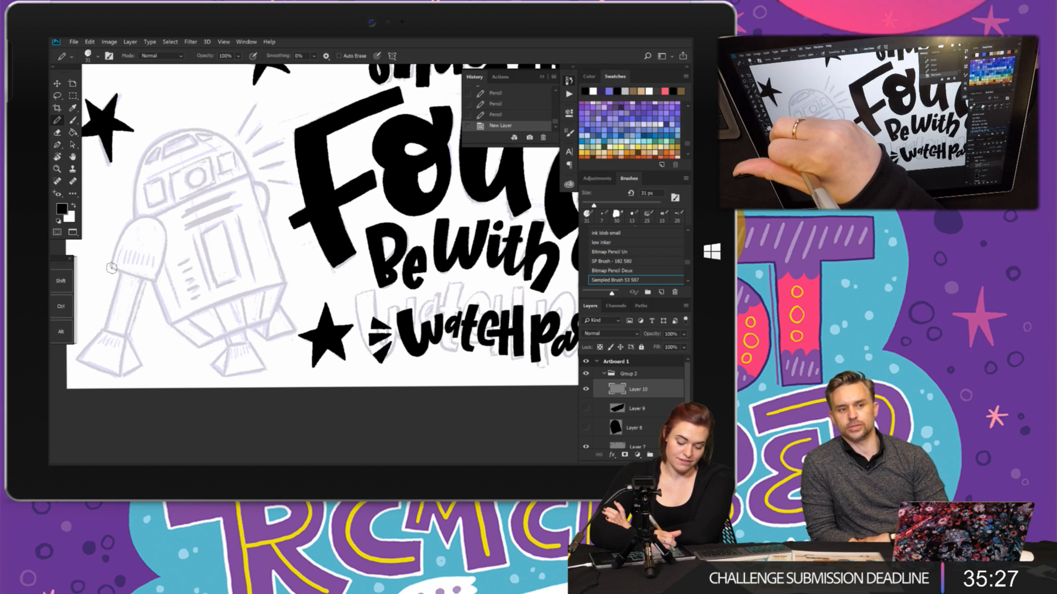
pyautogui.moveTo(111, 268); pyautogui.dragTo(155, 282)
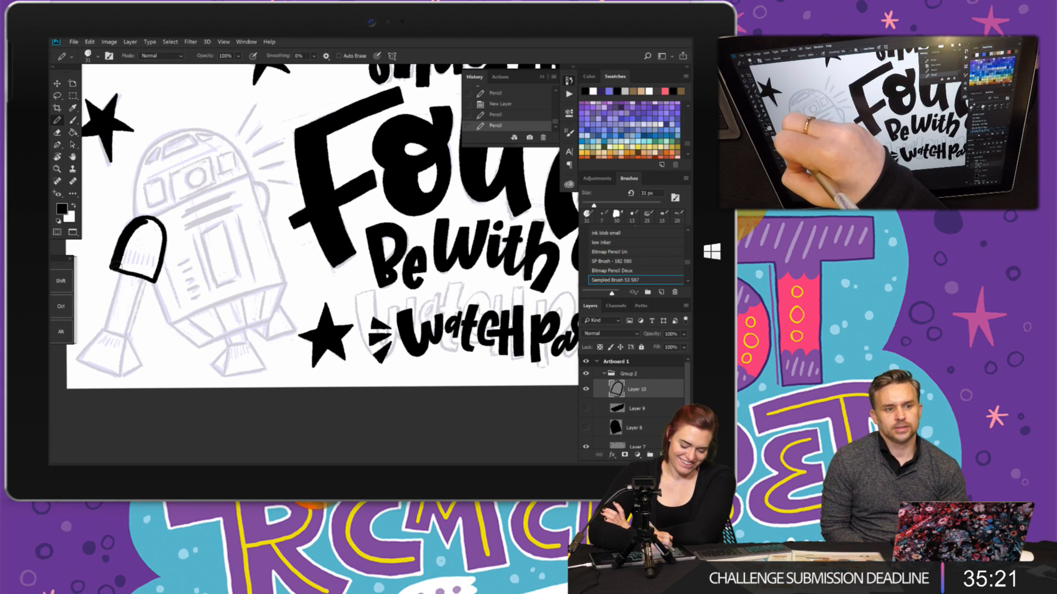
pyautogui.moveTo(142, 250)
pyautogui.mouseDown()
pyautogui.moveTo(146, 271)
pyautogui.moveTo(158, 253)
pyautogui.moveTo(140, 226)
pyautogui.moveTo(142, 250)
pyautogui.moveTo(149, 238)
pyautogui.mouseUp()
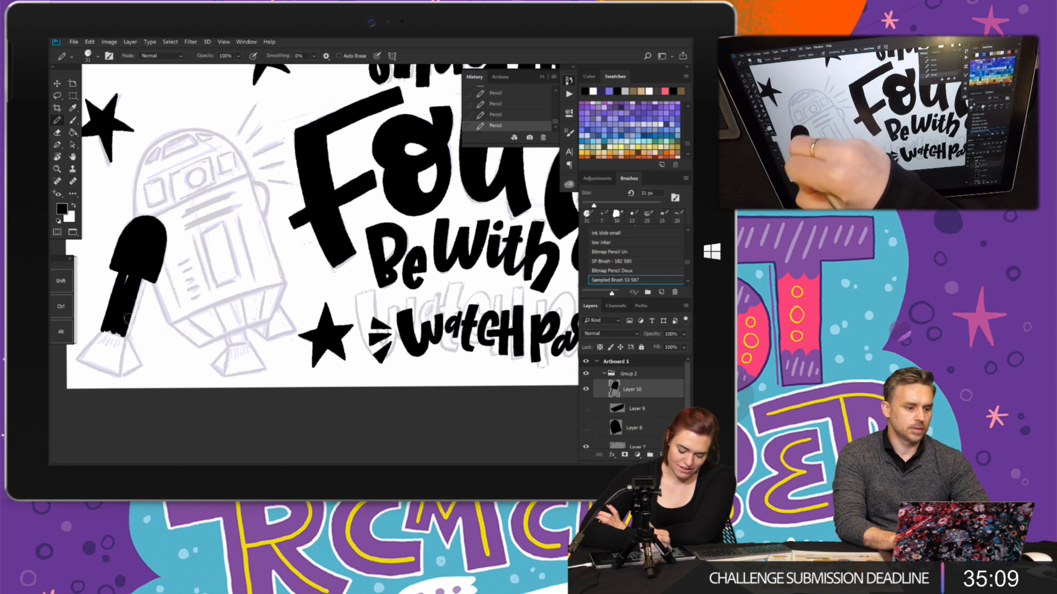
# - Extend the solid black shape with the leg below the shoulder and its flared foot, following the sketch
pyautogui.moveTo(126, 318); pyautogui.dragTo(122, 335)
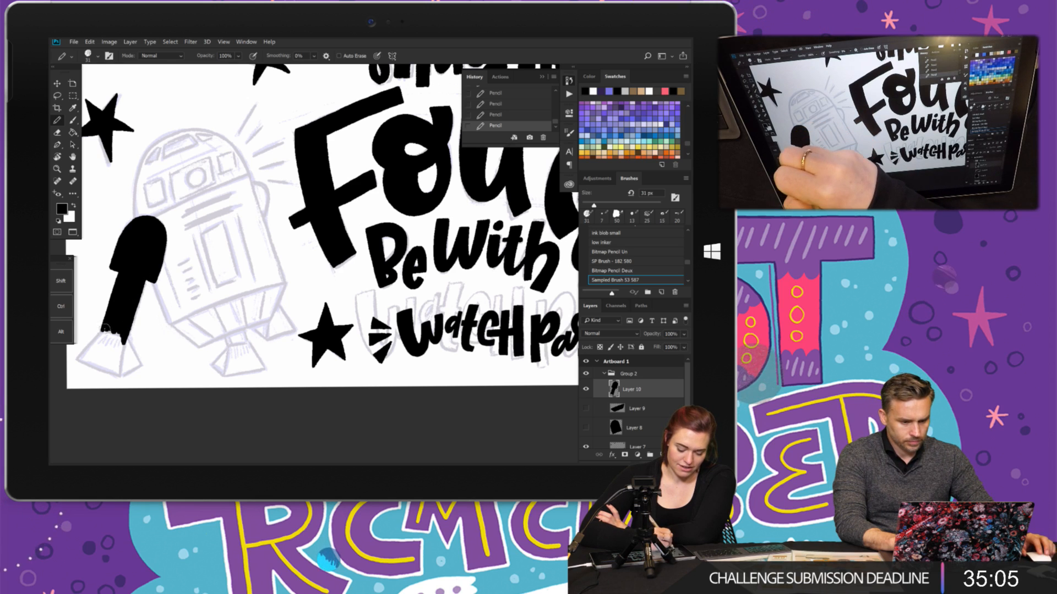
pyautogui.moveTo(77, 356)
pyautogui.mouseDown()
pyautogui.moveTo(113, 374)
pyautogui.moveTo(125, 329)
pyautogui.mouseUp()
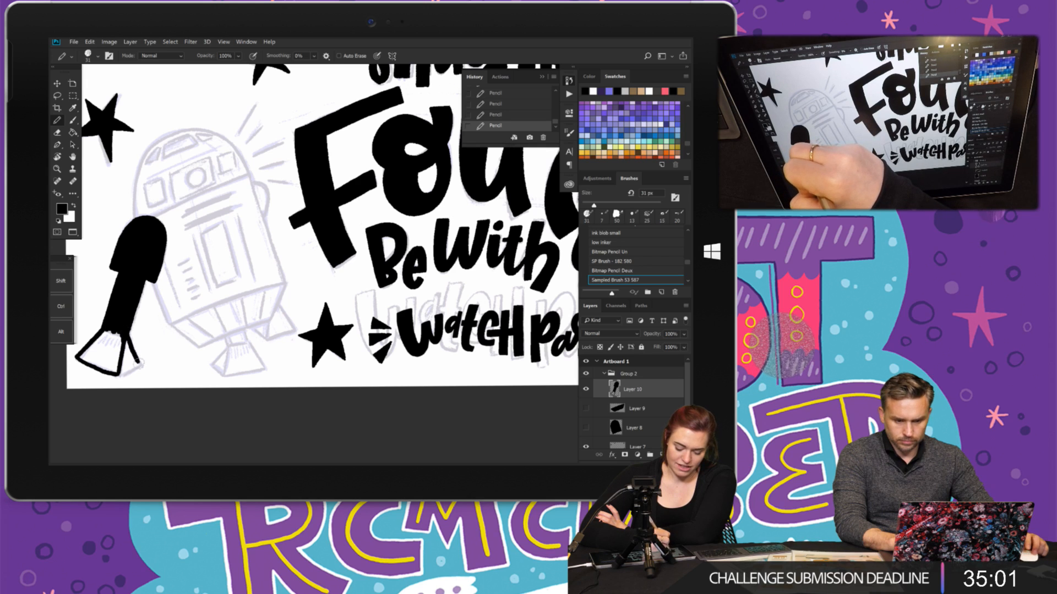
pyautogui.moveTo(120, 375)
pyautogui.mouseDown()
pyautogui.moveTo(126, 342)
pyautogui.moveTo(124, 365)
pyautogui.moveTo(134, 362)
pyautogui.moveTo(109, 337)
pyautogui.moveTo(89, 350)
pyautogui.moveTo(104, 368)
pyautogui.moveTo(82, 359)
pyautogui.moveTo(111, 344)
pyautogui.mouseUp()
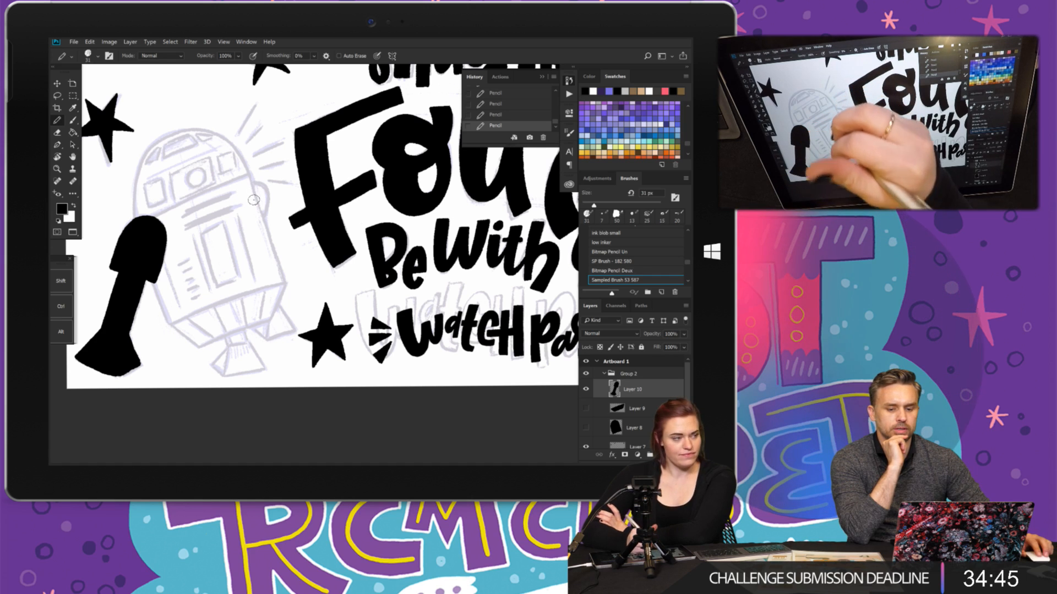
# - On another new layer, outline the droid's far-side shoulder along the sketch with the black Pencil
pyautogui.click(662, 455)
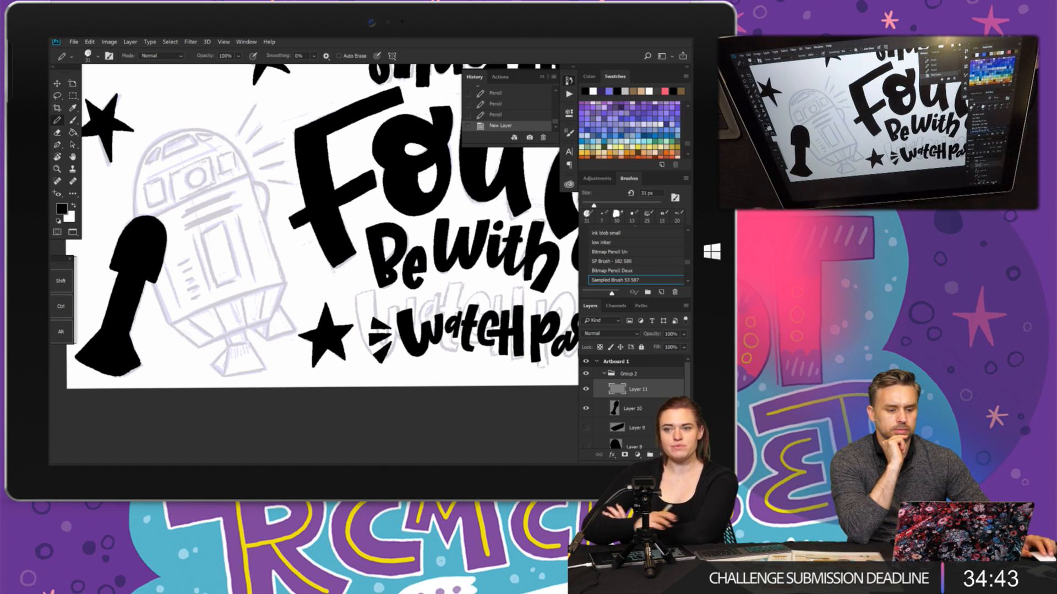
pyautogui.moveTo(252, 207); pyautogui.dragTo(204, 161)
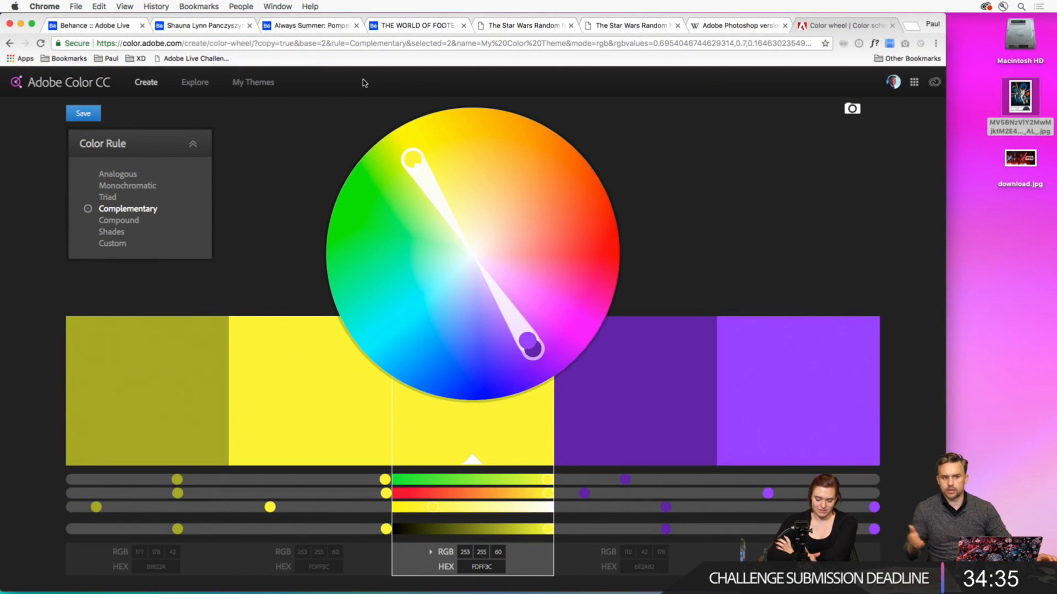
# - Switch to Adobe Color CC and create a color theme from the Star Wars poster image on the Desktop
pyautogui.click(852, 109)
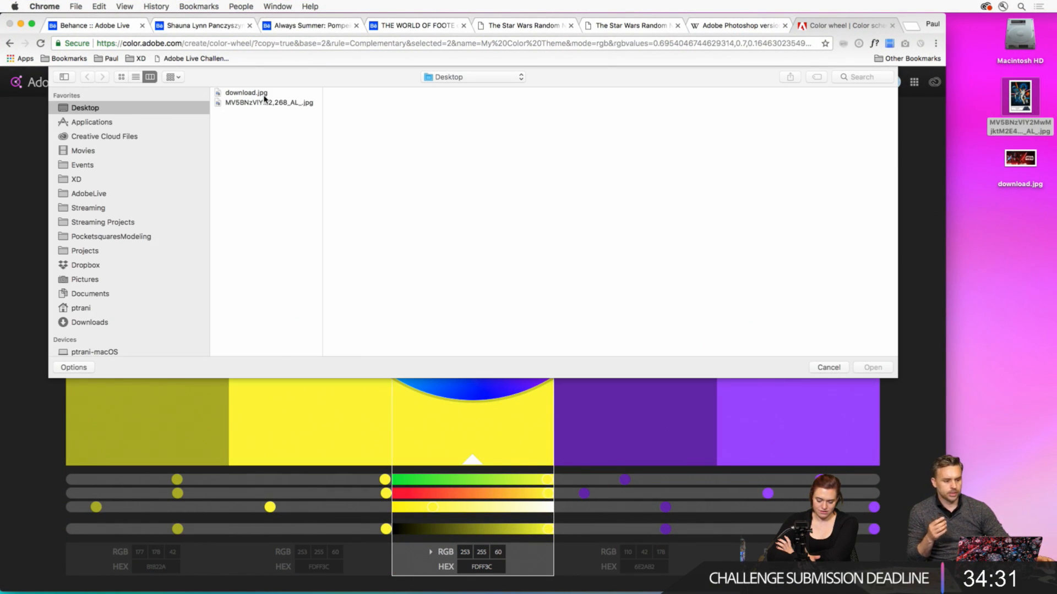
pyautogui.click(263, 95)
pyautogui.click(261, 103)
pyautogui.press('space')
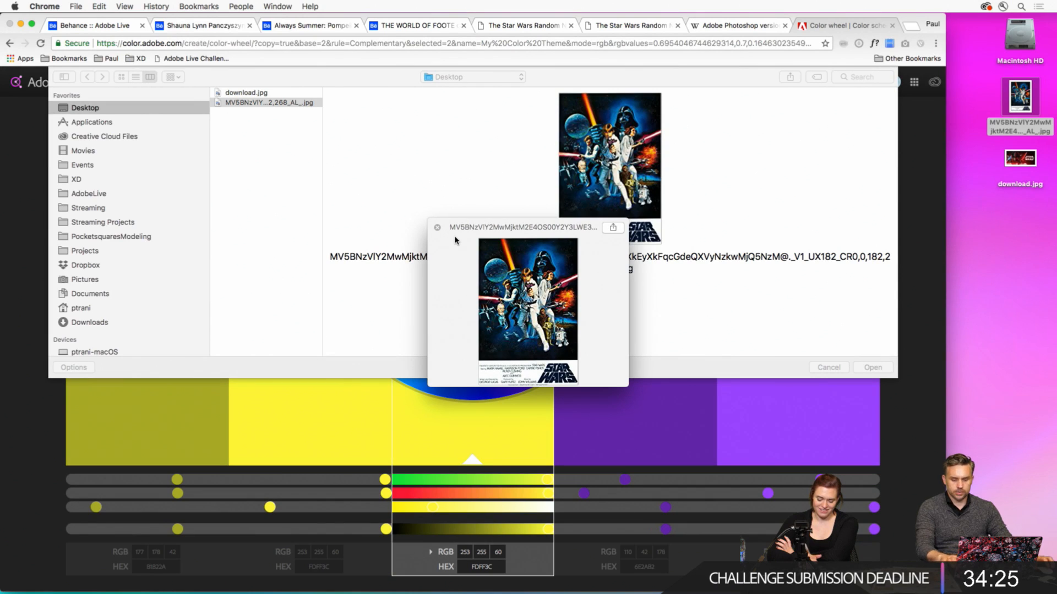
pyautogui.doubleClick(214, 107)
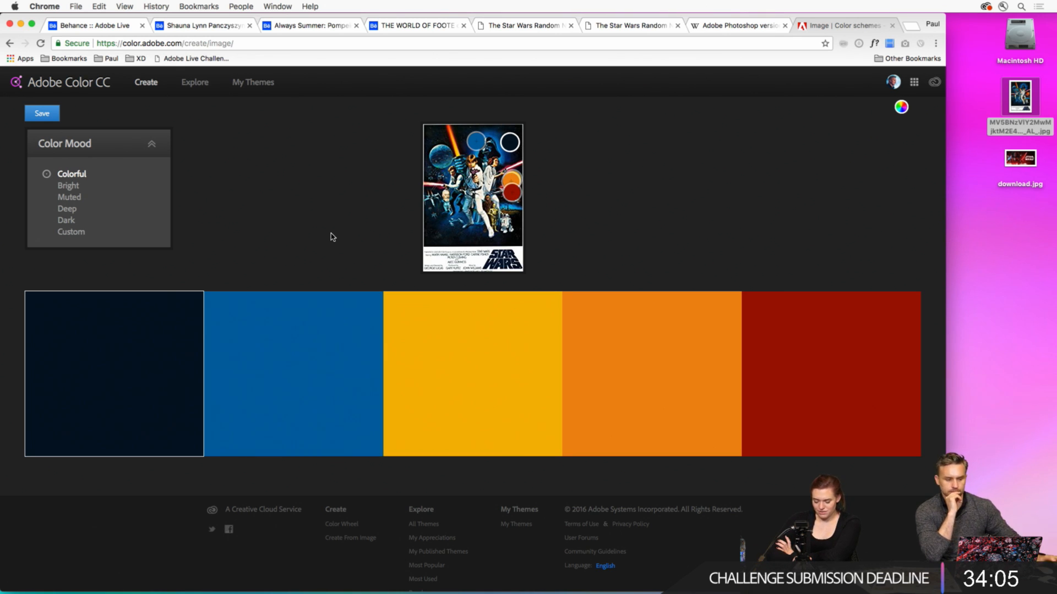
# - Save the extracted color theme to the Misc library under the name "Star Wars"
pyautogui.click(38, 113)
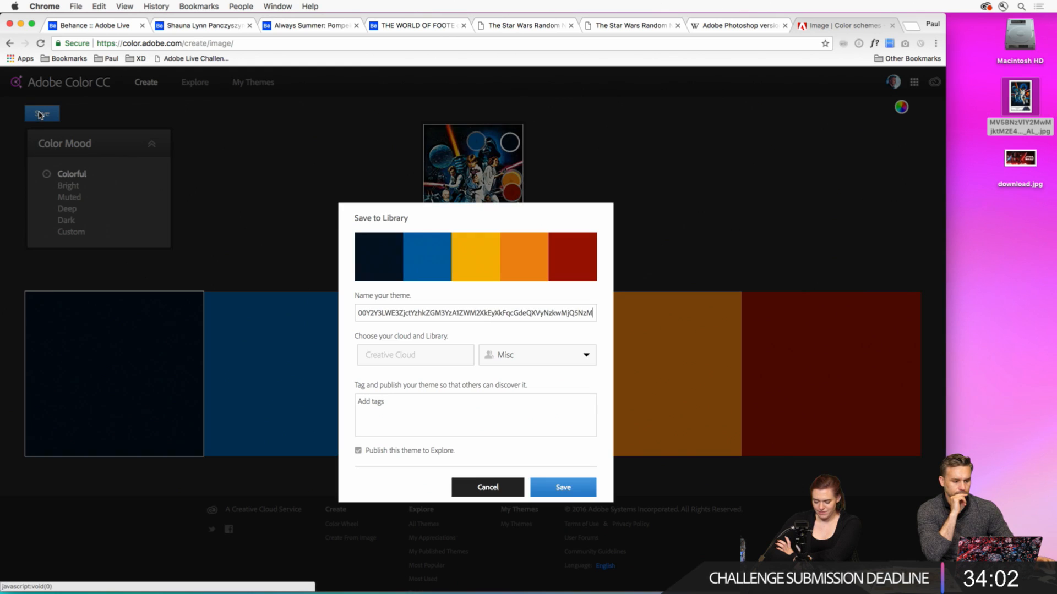
pyautogui.tripleClick(396, 313)
pyautogui.write('Star Wars')
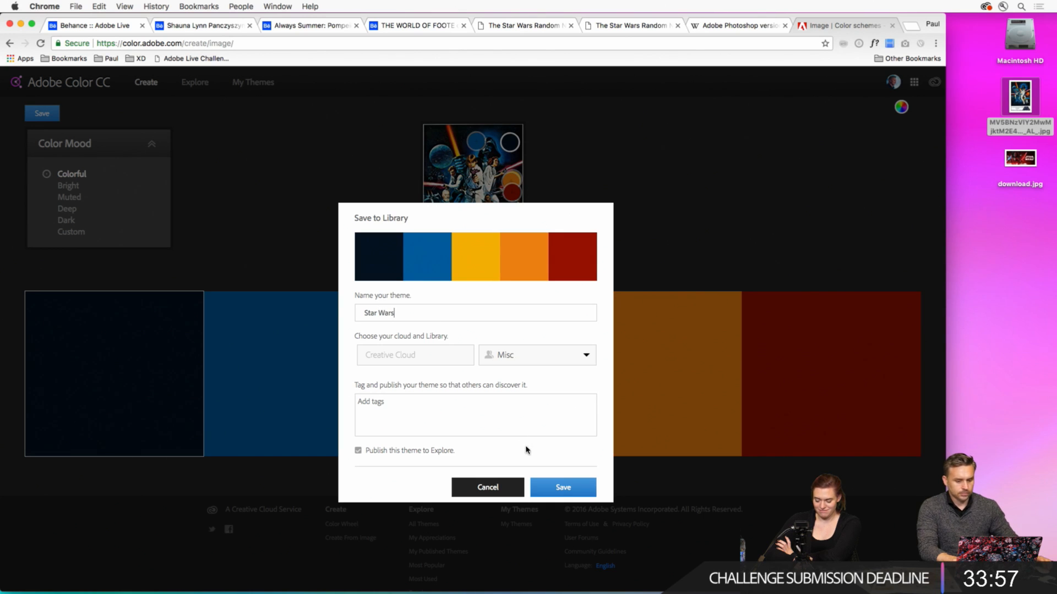
pyautogui.click(563, 487)
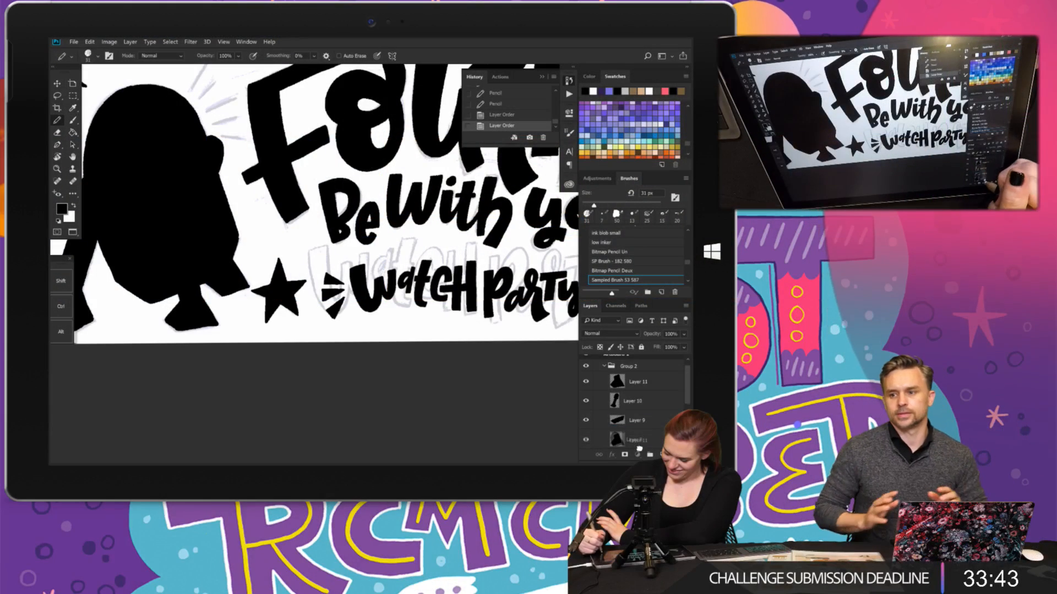
# - Switch back to Photoshop and move Layer 11 beneath the other droid layers, just above the stars layer
pyautogui.moveTo(639, 449); pyautogui.dragTo(647, 419)
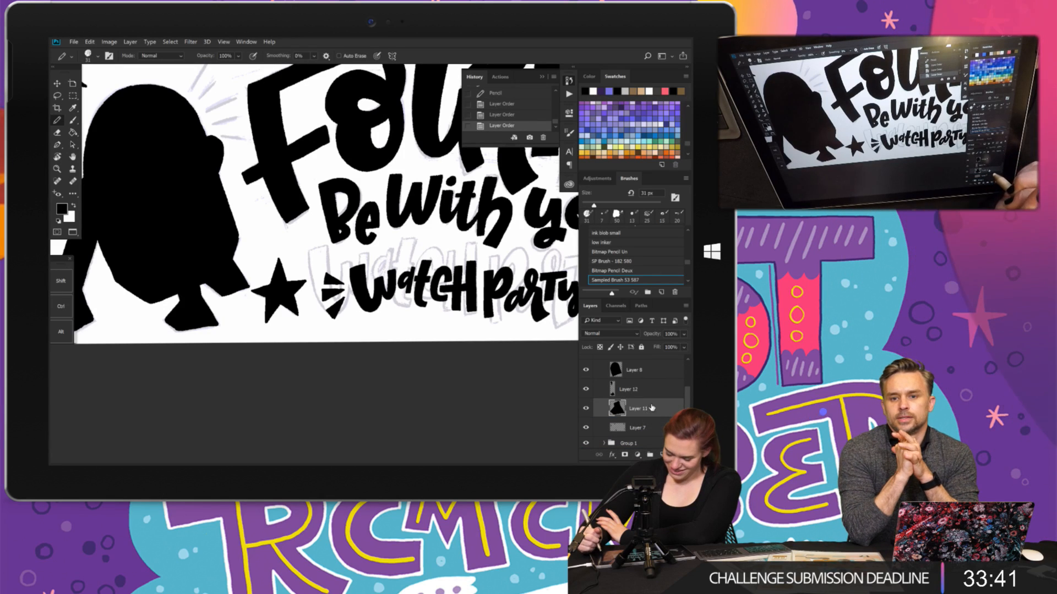
pyautogui.scroll(-5, 413, 330)
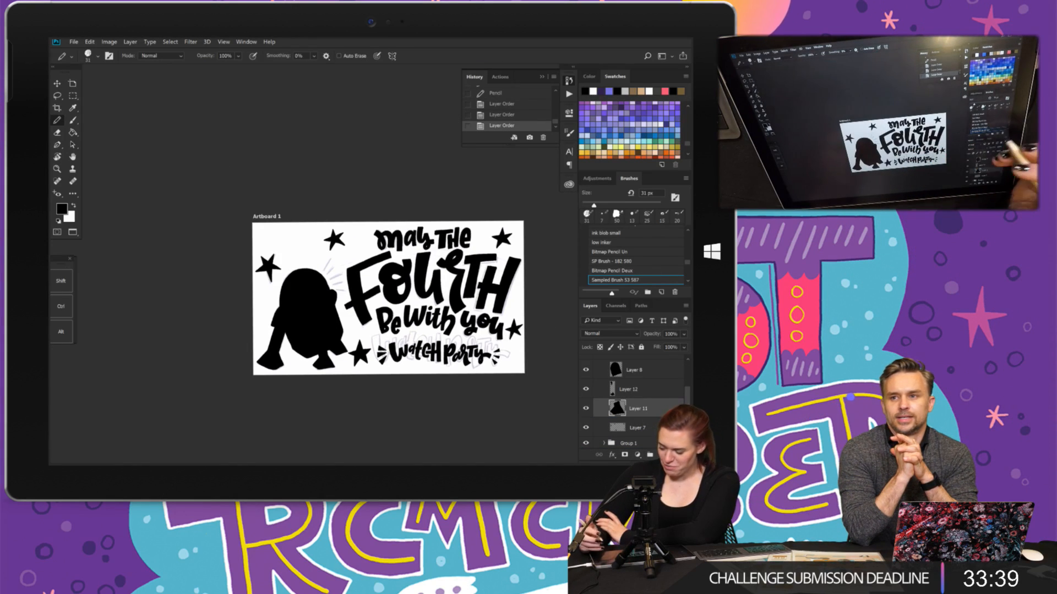
# - On a new layer above Layer 11, ink the sketched burst lines beside the droid's dome in black
pyautogui.click(662, 454)
pyautogui.scroll(5, 374, 279)
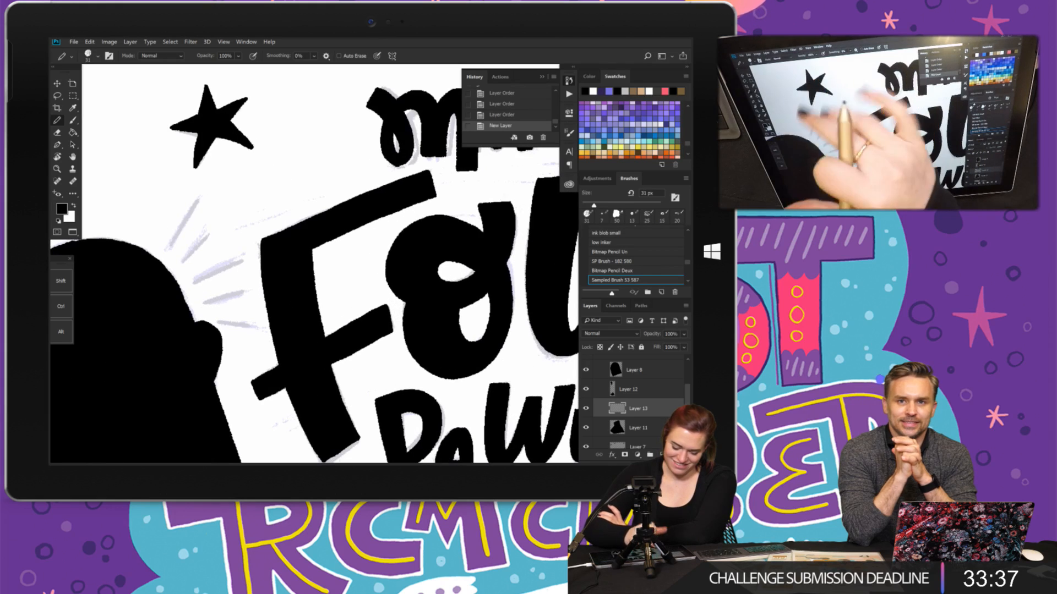
pyautogui.moveTo(200, 202)
pyautogui.mouseDown()
pyautogui.moveTo(170, 247)
pyautogui.moveTo(182, 261)
pyautogui.moveTo(243, 264)
pyautogui.mouseUp()
pyautogui.moveTo(205, 303); pyautogui.dragTo(244, 292)
pyautogui.moveTo(223, 326); pyautogui.dragTo(252, 323)
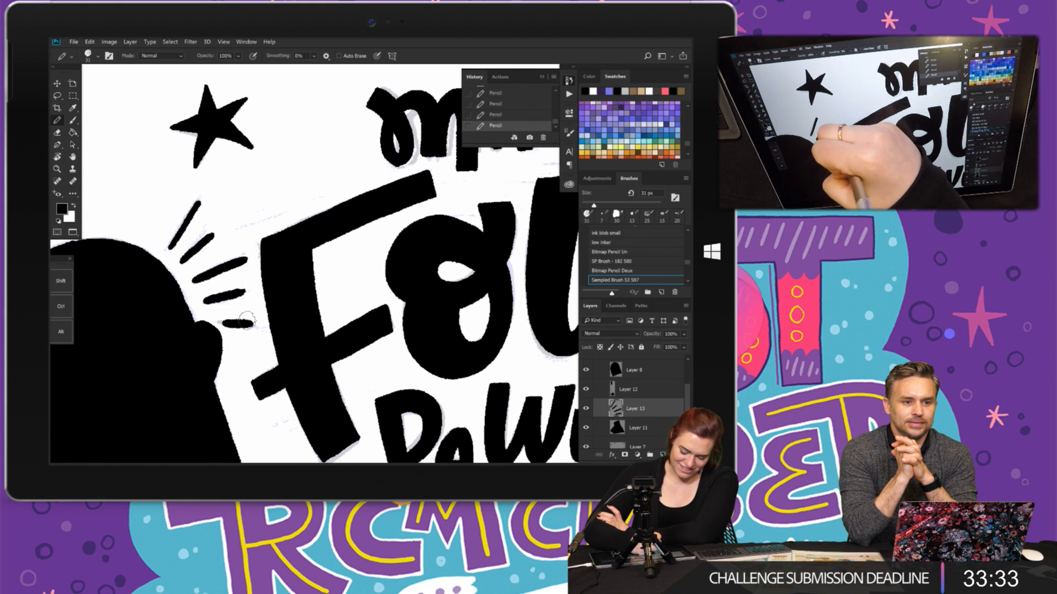
pyautogui.hotkey('ctrl', '0')
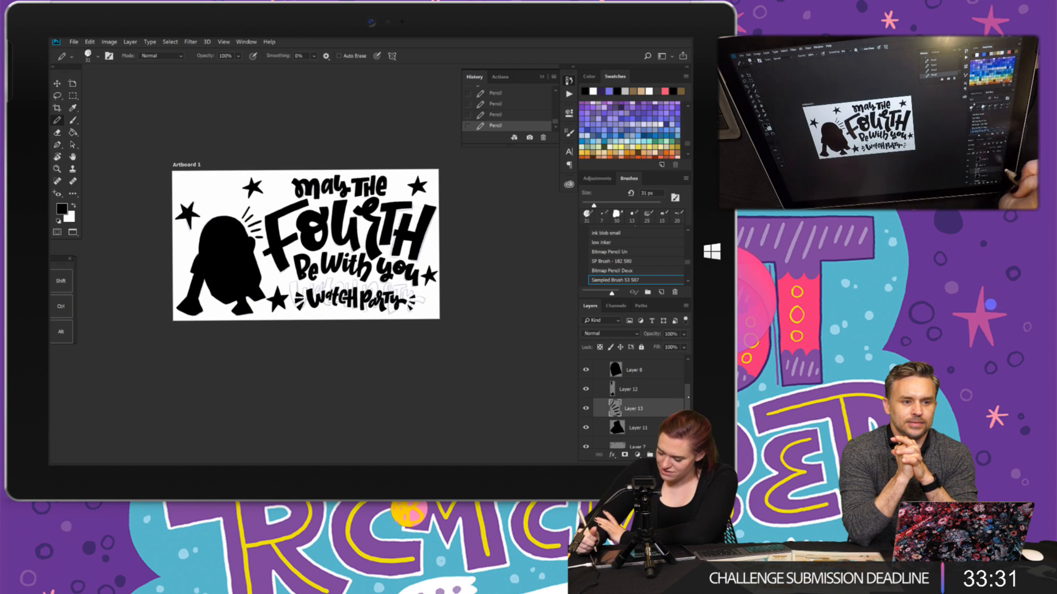
# - Hide the sketch layer and add a black (000000) Solid Color fill layer beneath the lettering group as the background
pyautogui.scroll(-3, 633, 408)
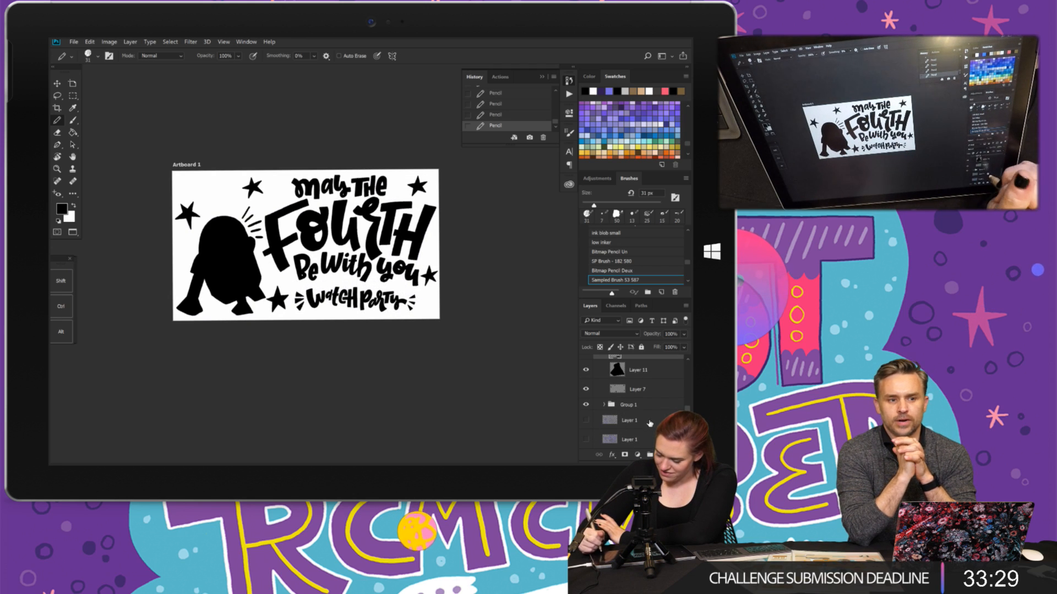
pyautogui.click(586, 420)
pyautogui.click(637, 455)
pyautogui.click(647, 292)
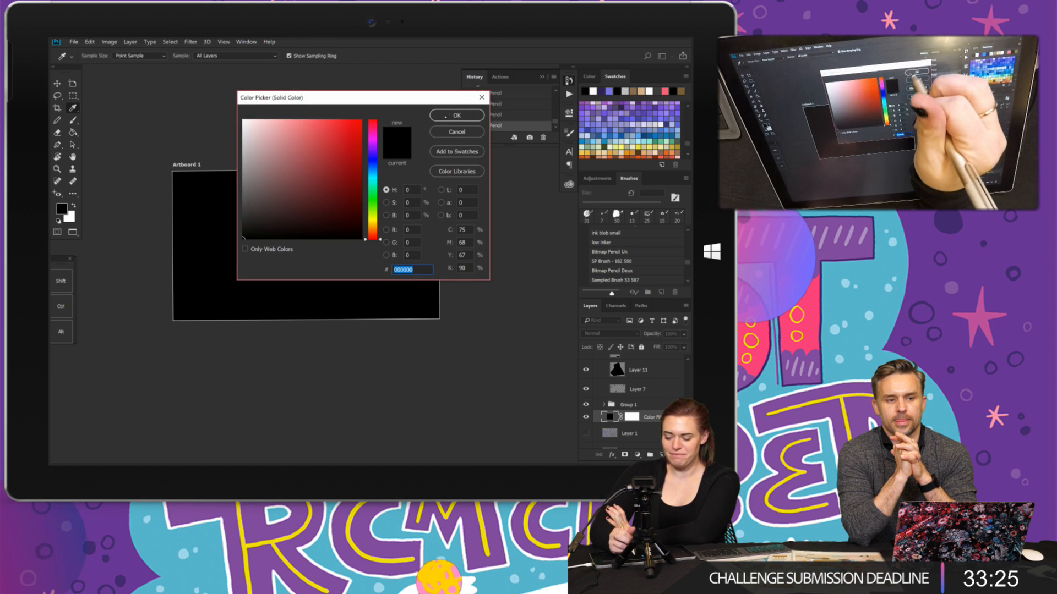
pyautogui.click(457, 114)
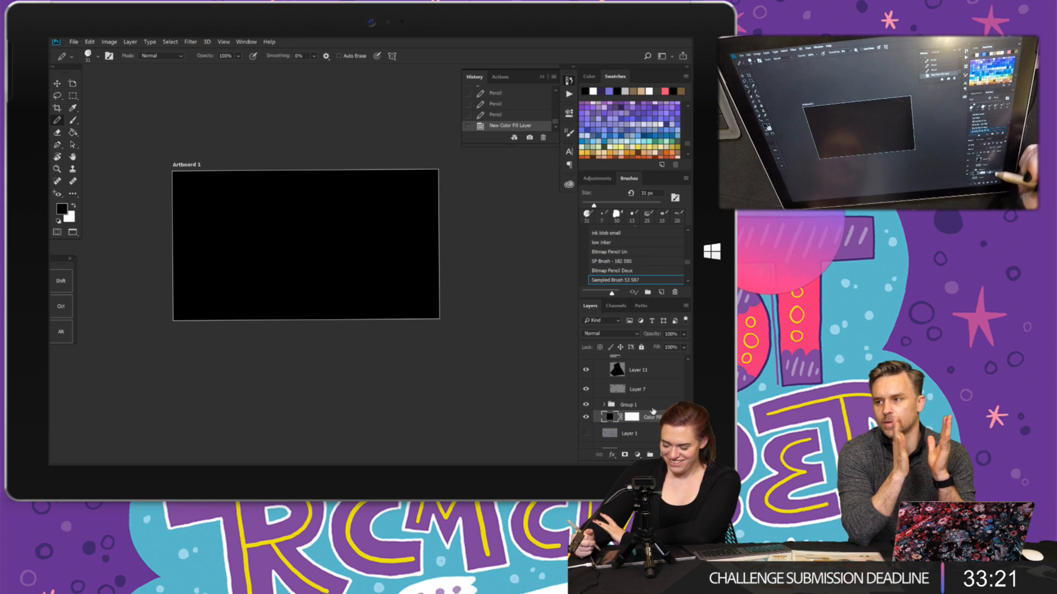
# - Create a new group above the lettering group and move the lettering group into it
pyautogui.scroll(5, 633, 402)
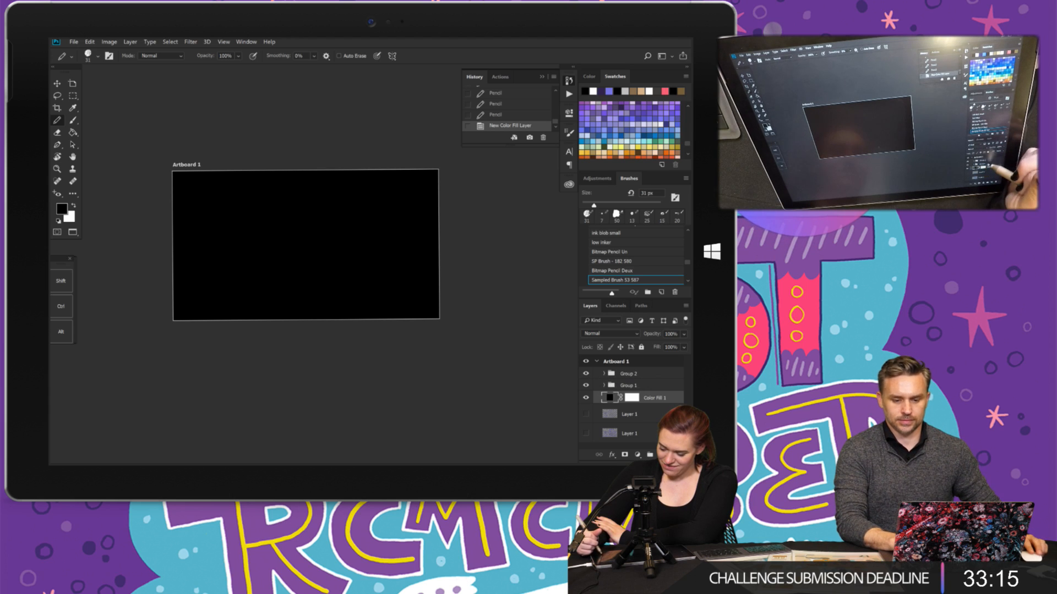
pyautogui.click(599, 385)
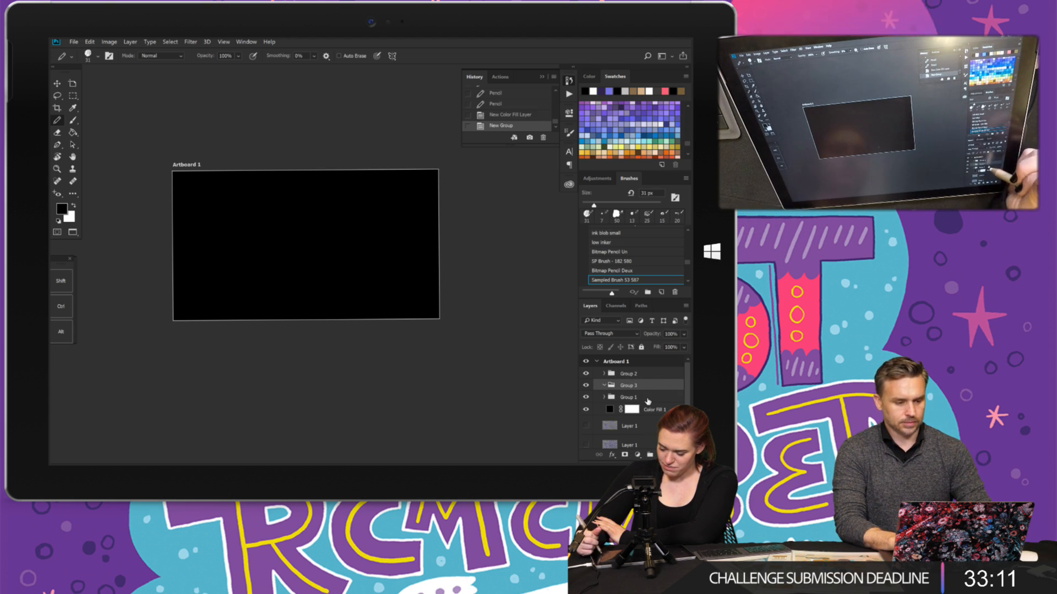
pyautogui.moveTo(648, 402); pyautogui.dragTo(645, 393)
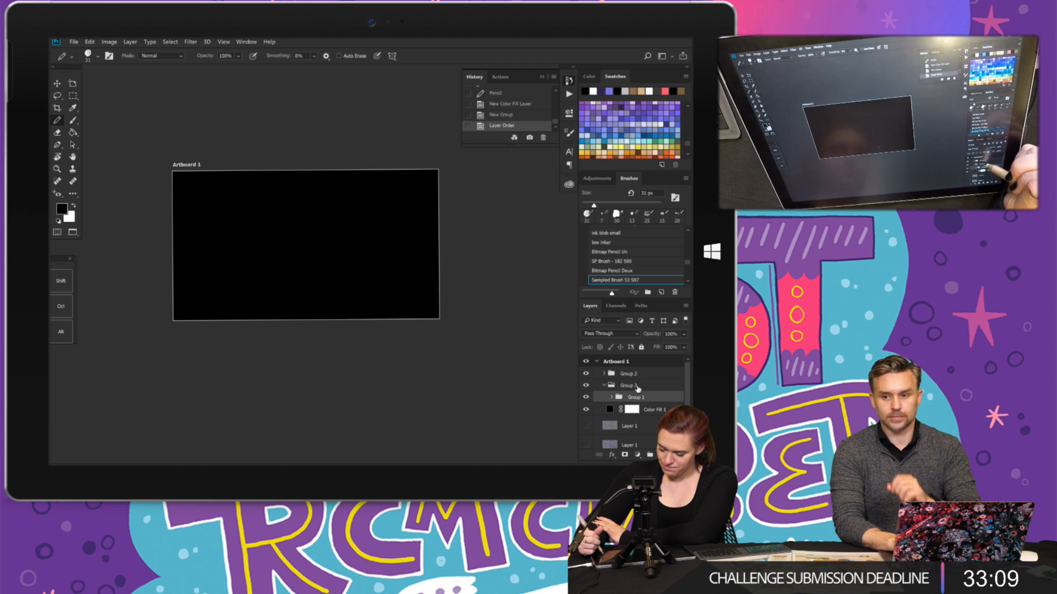
# - Add a coral pink Solid Color fill layer above the lettering group and clip it to the lettering
pyautogui.click(637, 456)
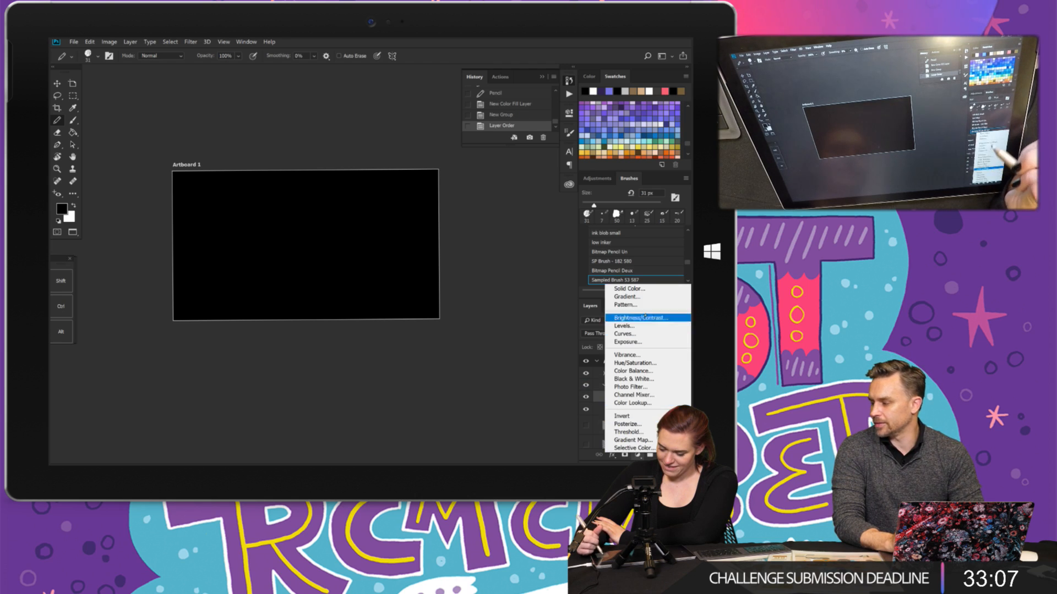
pyautogui.click(656, 283)
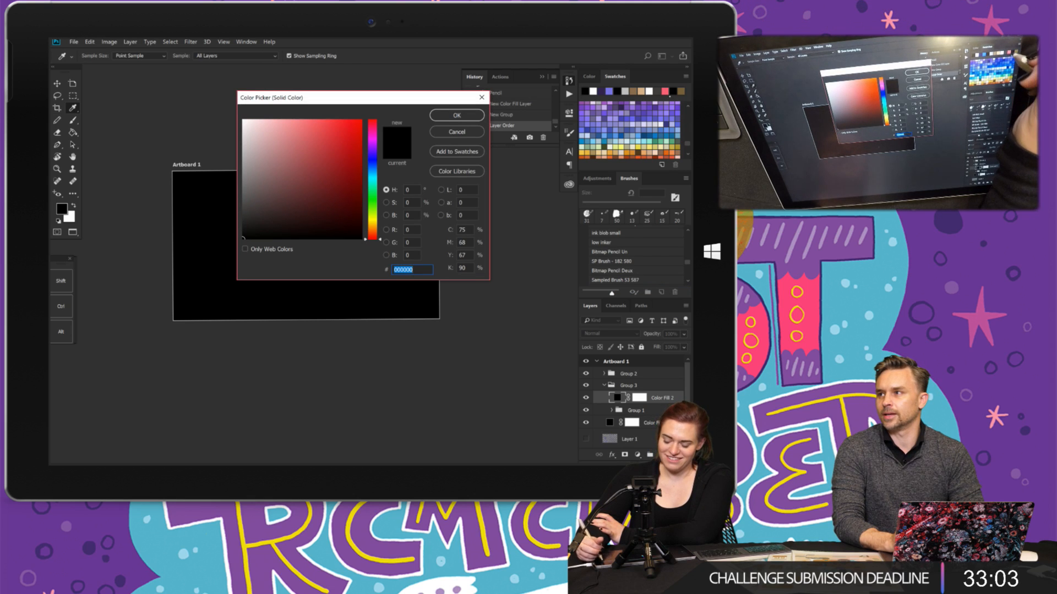
pyautogui.click(665, 91)
pyautogui.click(468, 115)
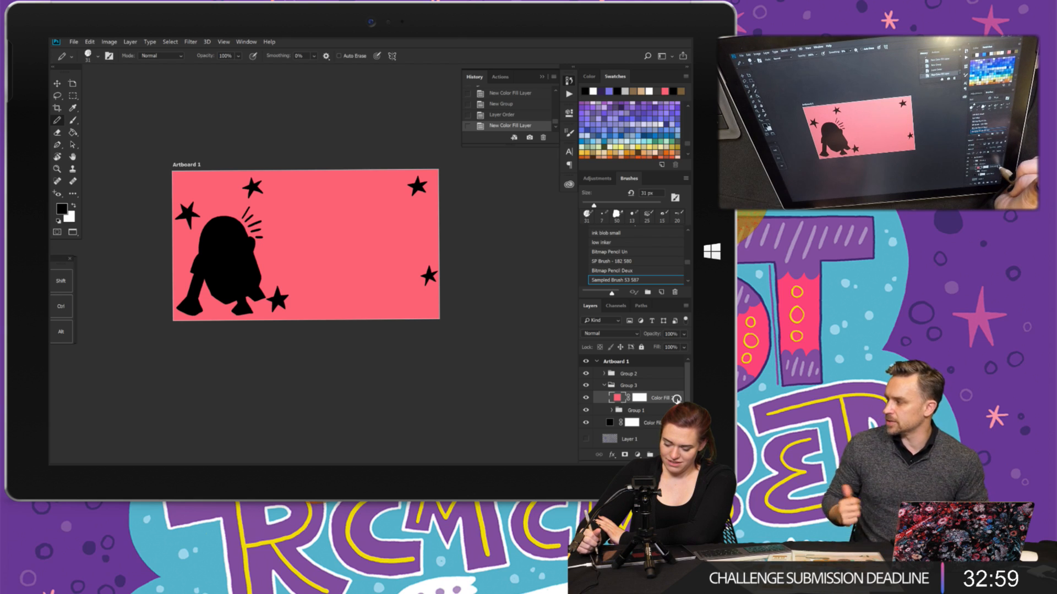
pyautogui.rightClick(676, 398)
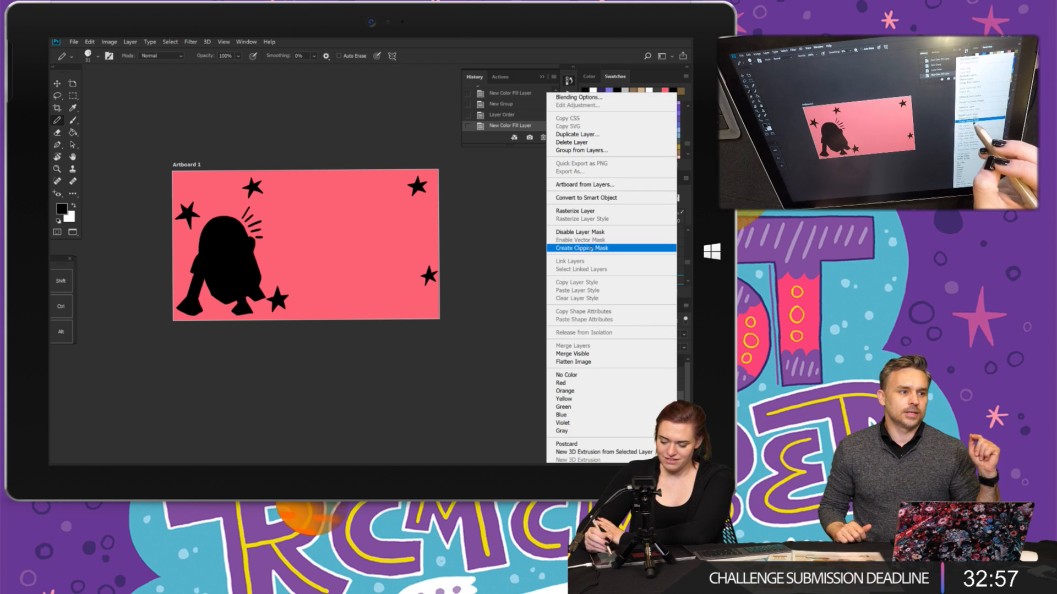
pyautogui.click(591, 249)
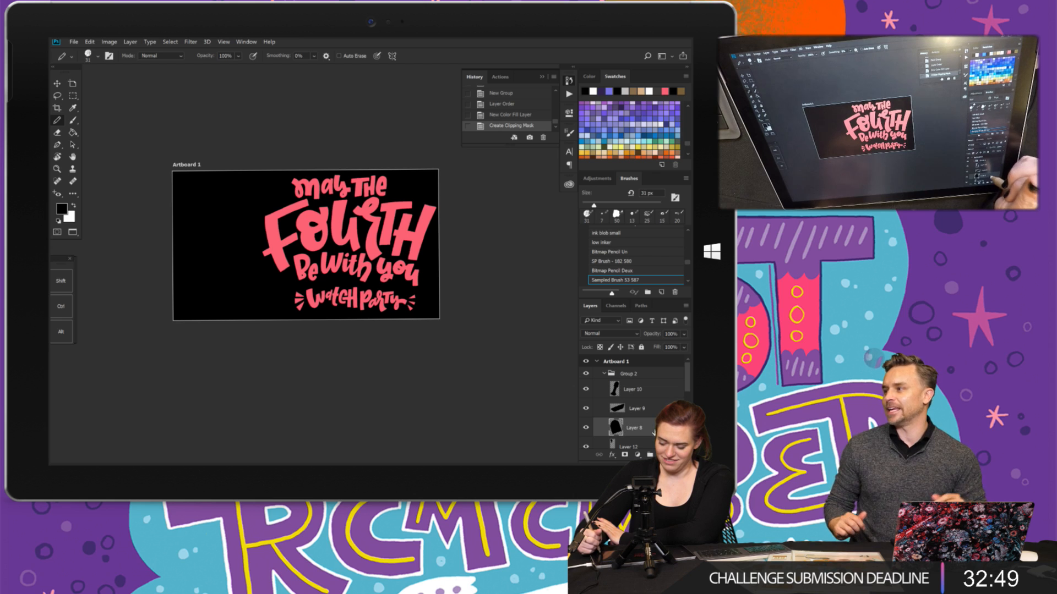
# - Apply a white Color Overlay to the droid's dome and main body layer
pyautogui.doubleClick(615, 427)
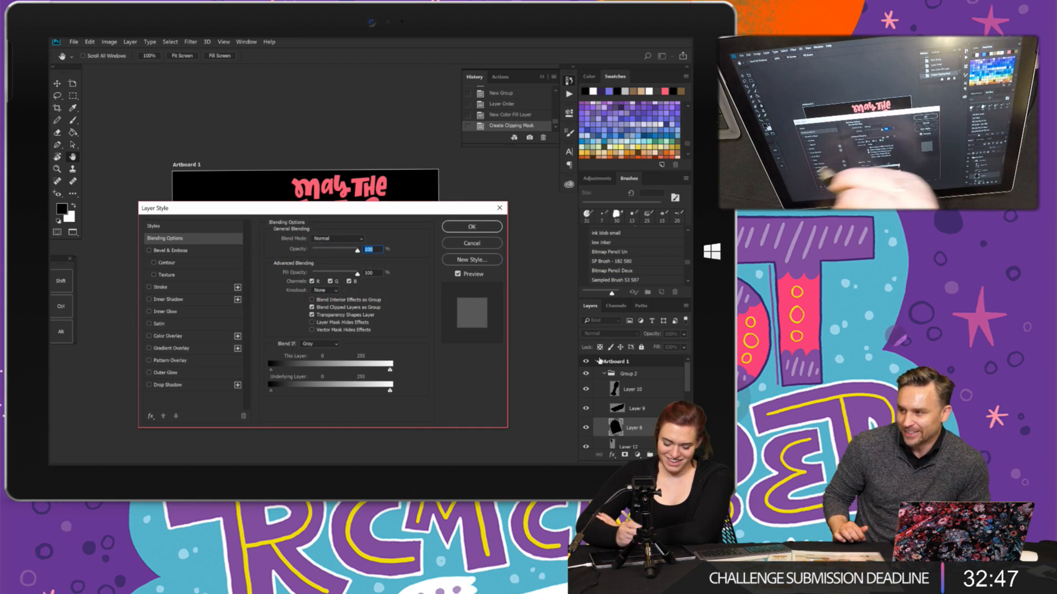
pyautogui.click(168, 336)
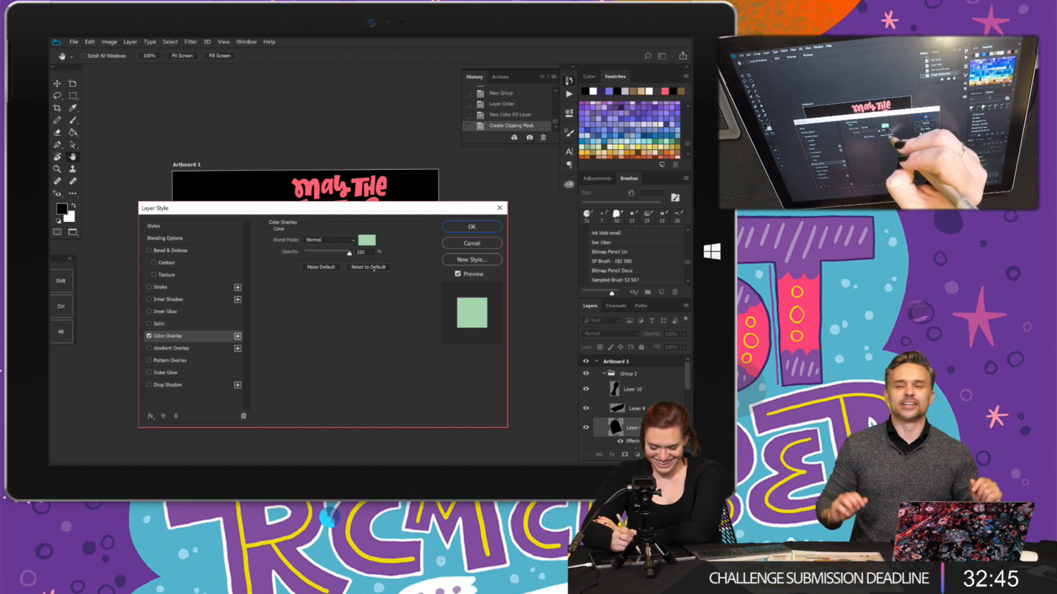
pyautogui.click(462, 227)
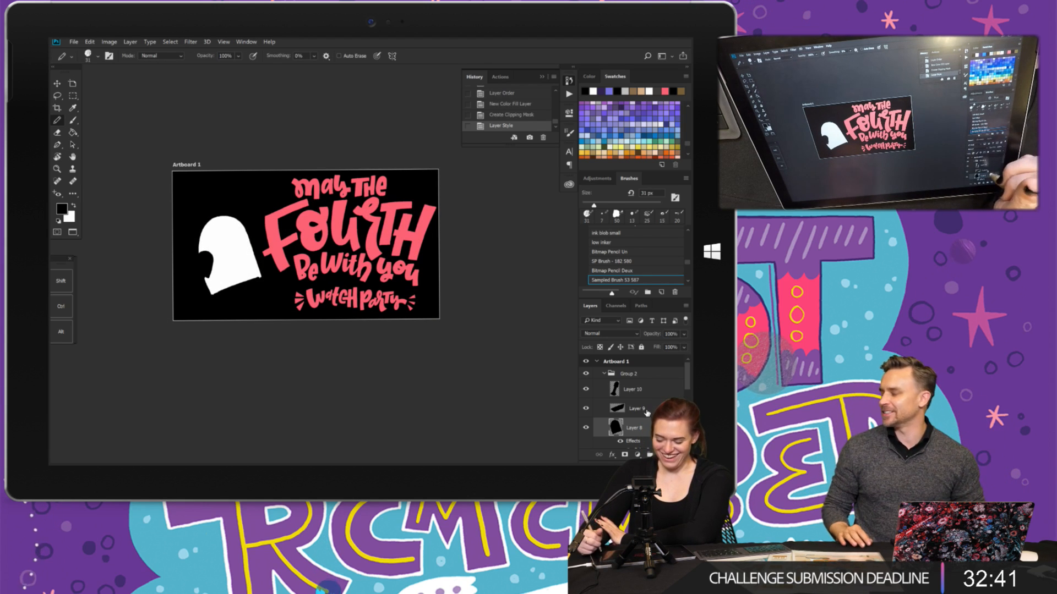
# - Apply a pale warm gray Color Overlay to the droid's lower base layer
pyautogui.doubleClick(616, 409)
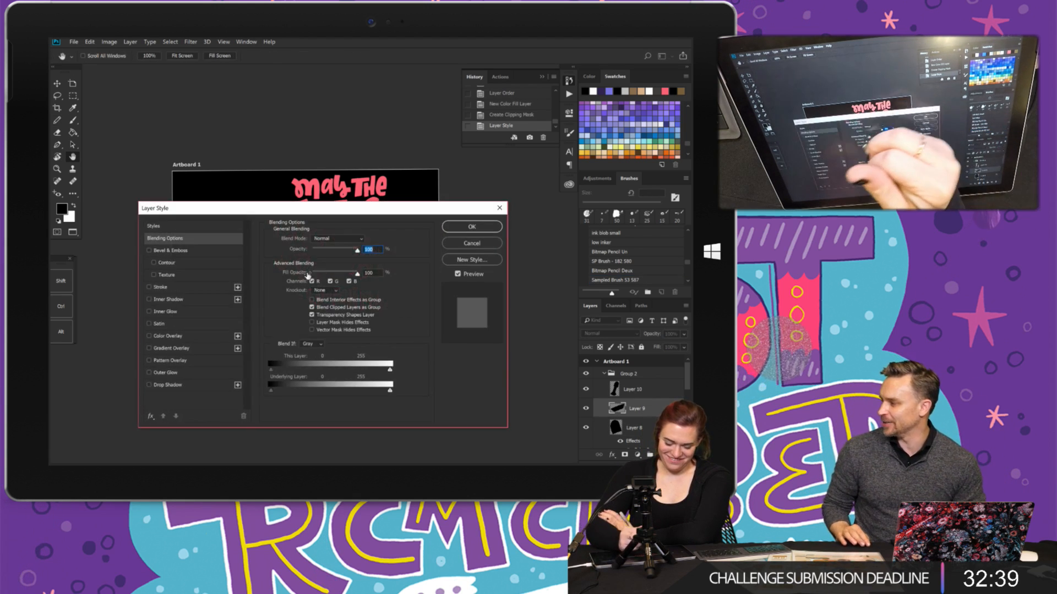
pyautogui.moveTo(341, 207); pyautogui.dragTo(475, 184)
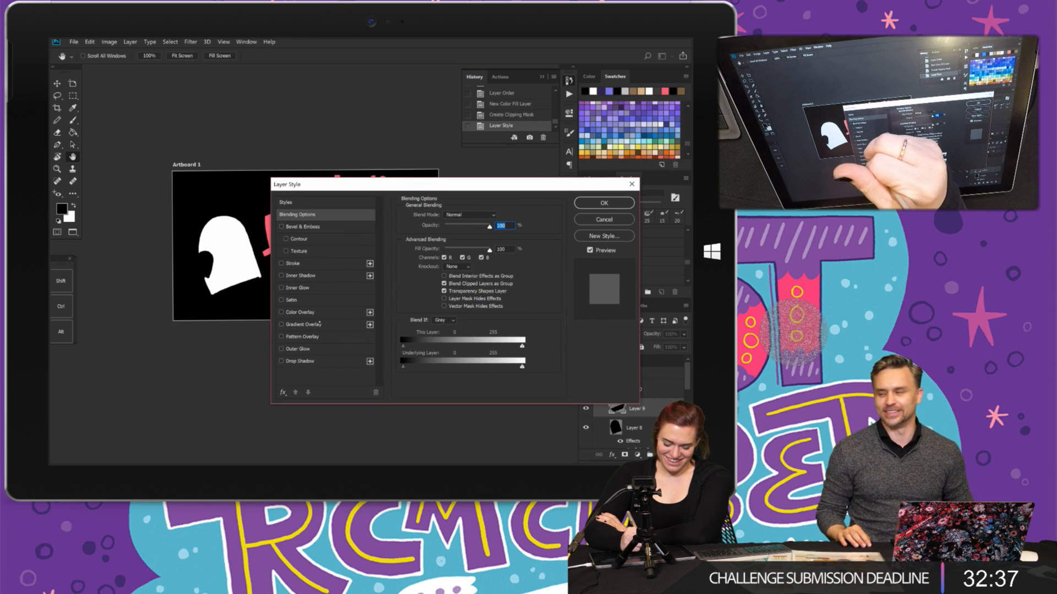
pyautogui.click(299, 312)
pyautogui.click(493, 217)
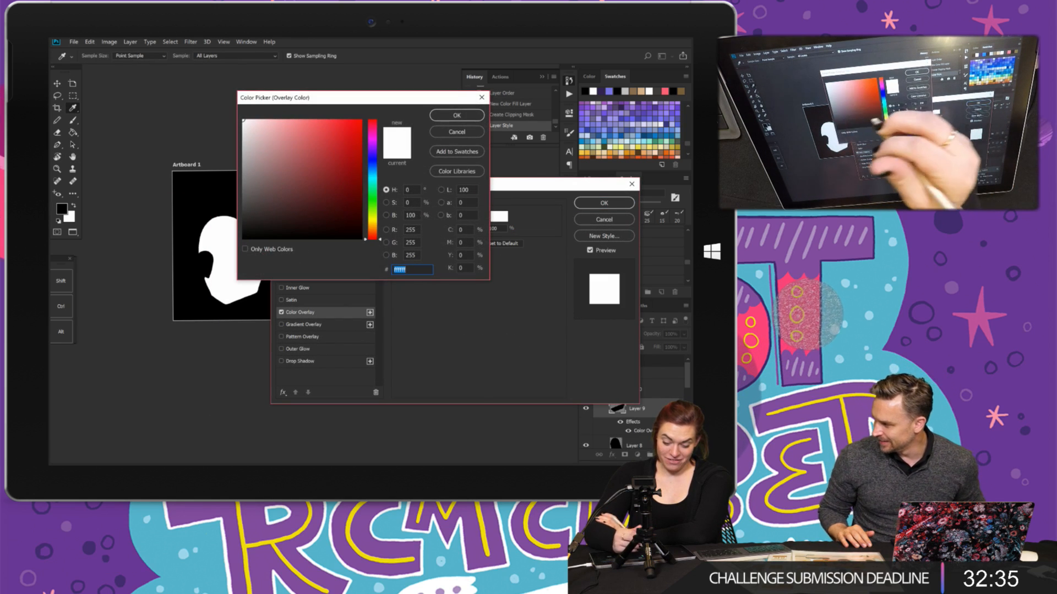
pyautogui.click(249, 190)
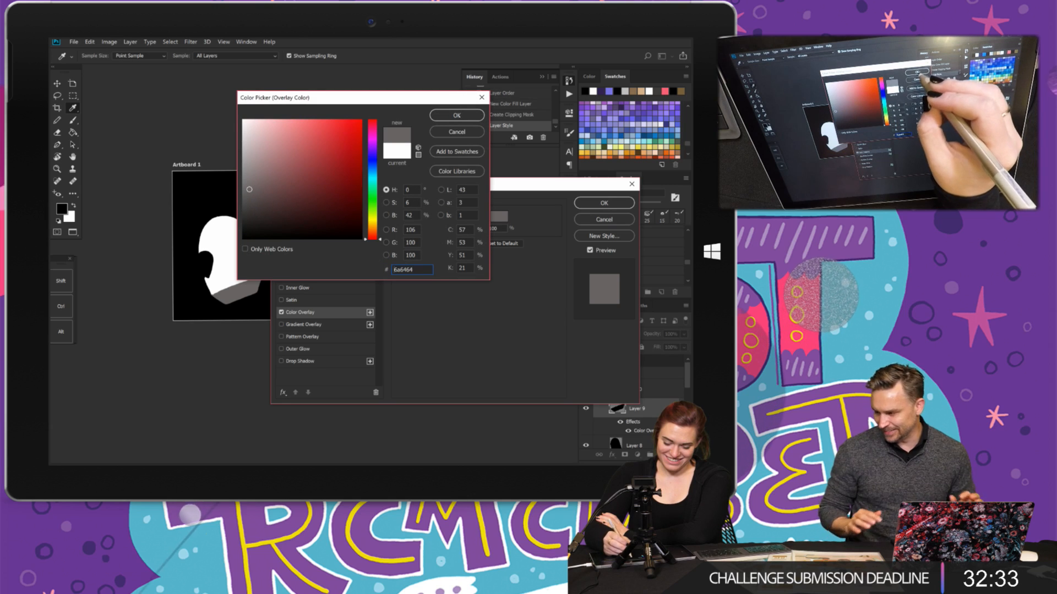
pyautogui.click(246, 142)
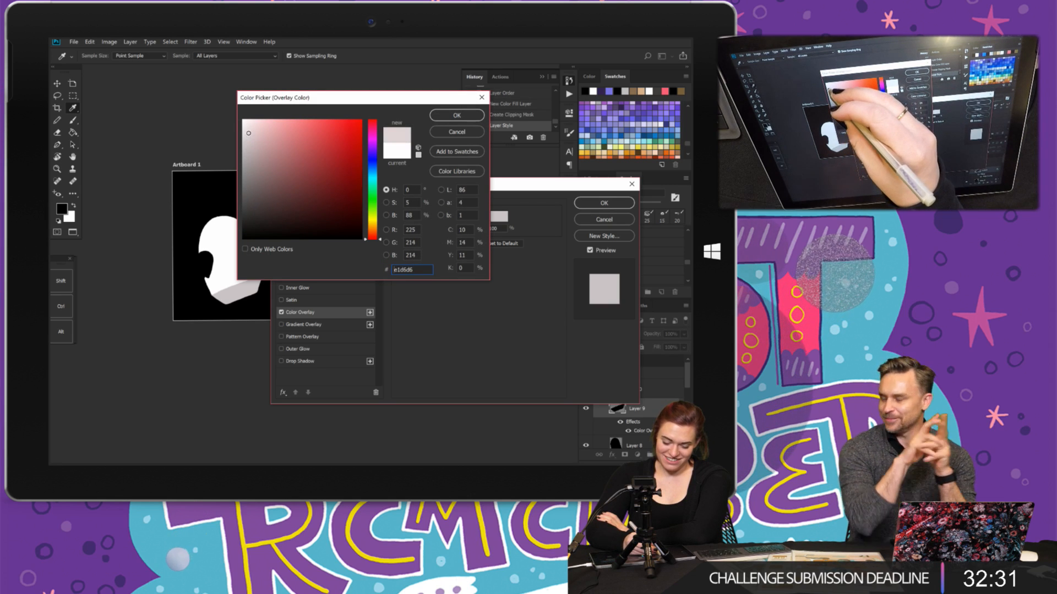
pyautogui.click(251, 135)
pyautogui.click(475, 116)
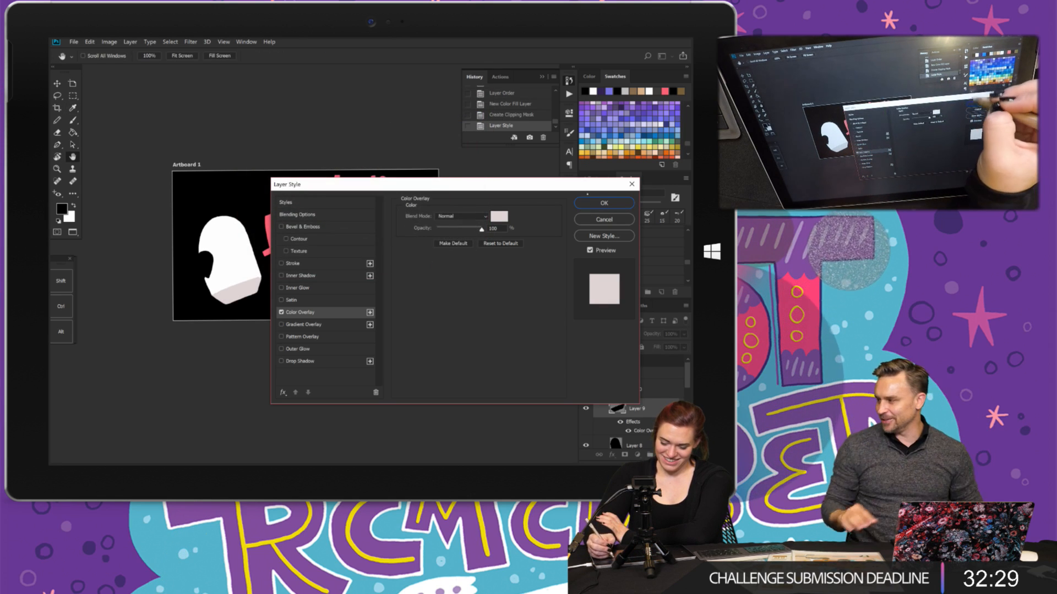
pyautogui.click(604, 203)
# - Change the Solid Color fill clipped to the lettering to golden orange, f2b13c
pyautogui.scroll(4, 267, 222)
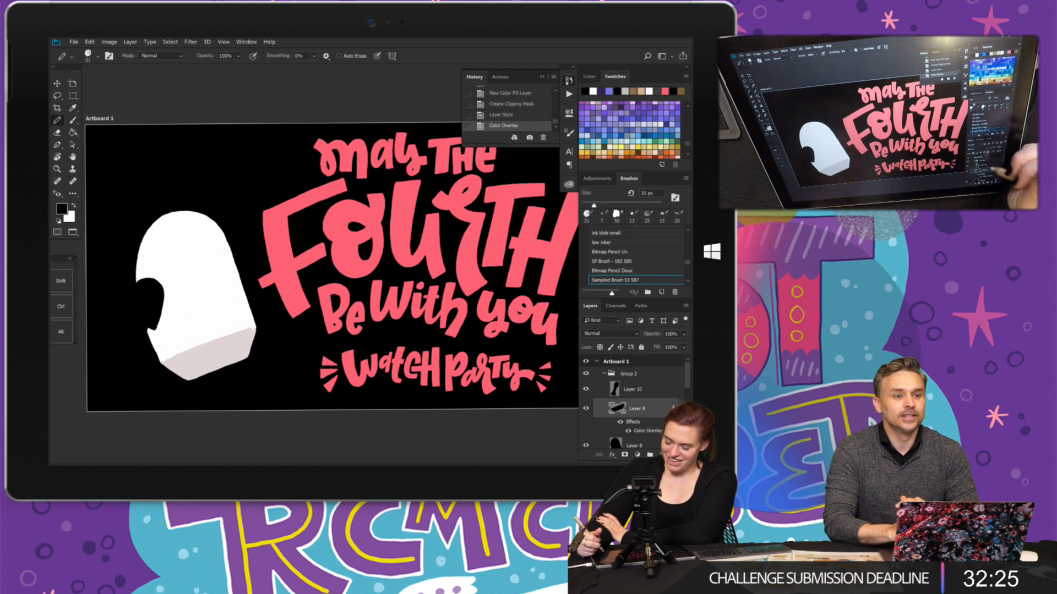
pyautogui.scroll(-3, 633, 402)
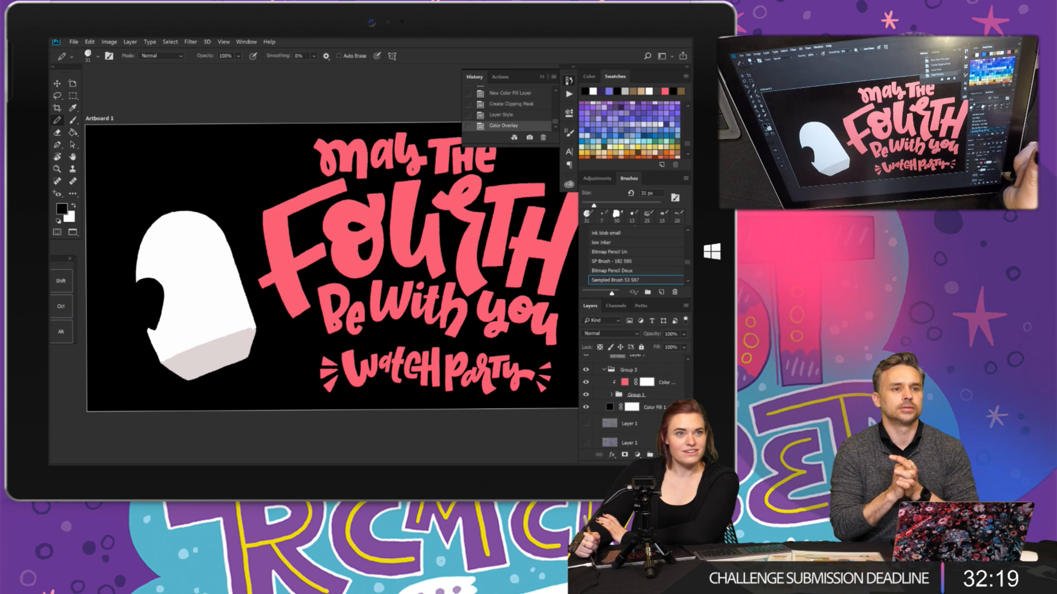
pyautogui.scroll(-1, 632, 402)
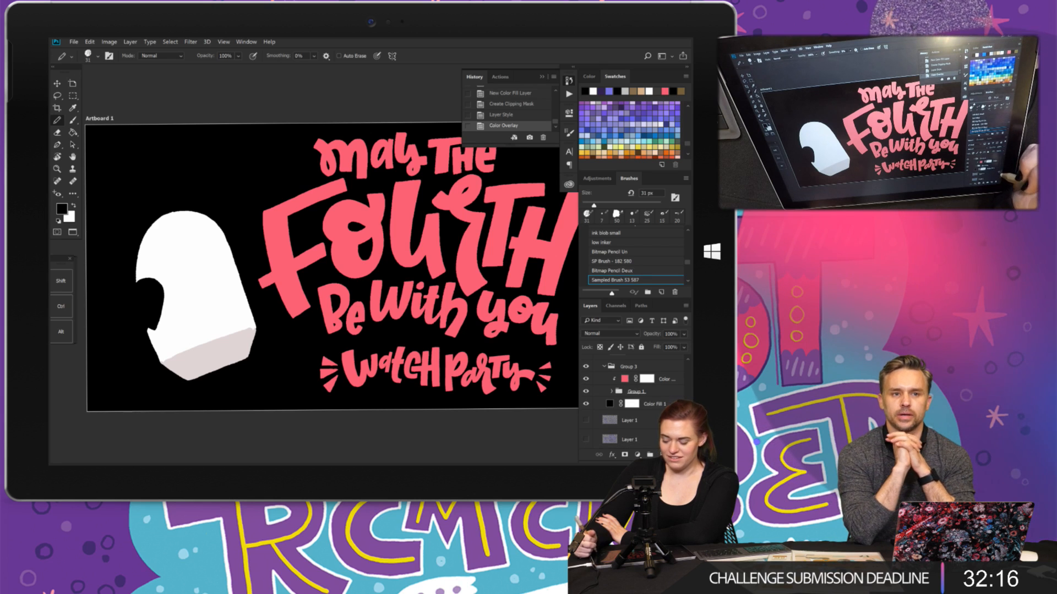
pyautogui.click(625, 378)
pyautogui.doubleClick(627, 380)
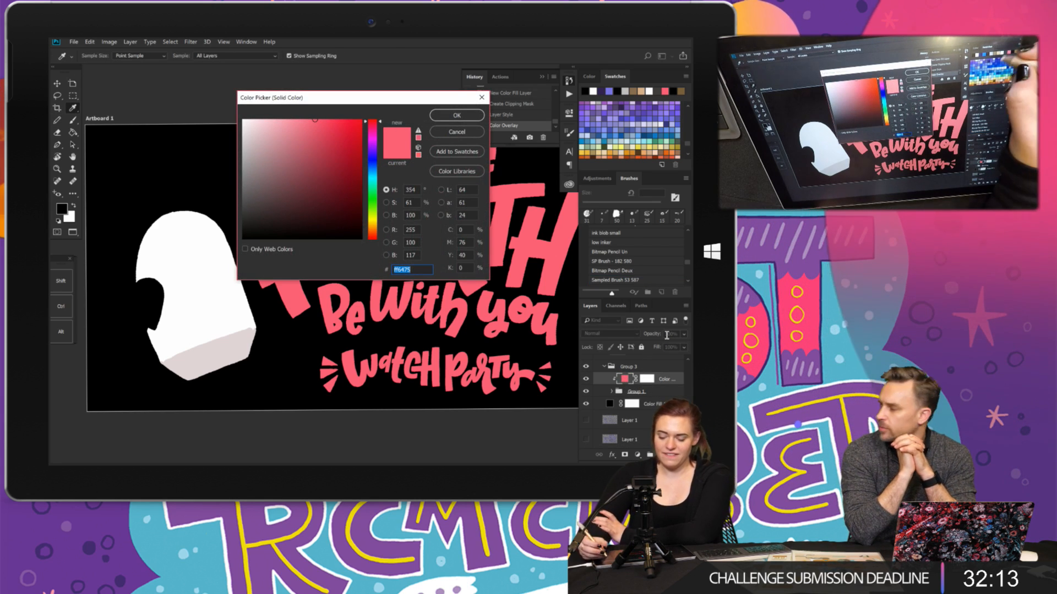
pyautogui.click(642, 142)
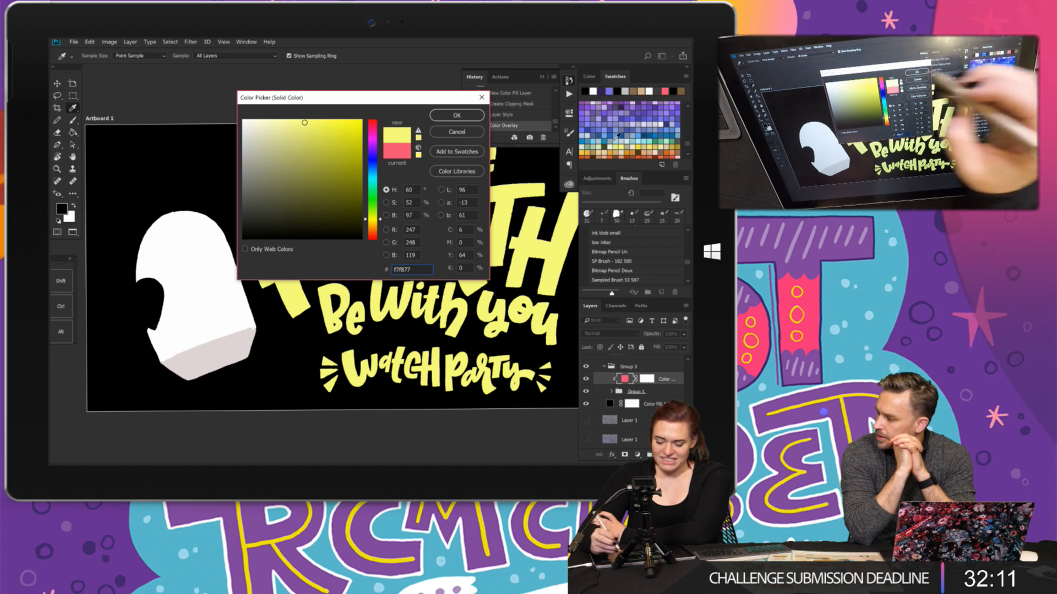
pyautogui.moveTo(424, 99); pyautogui.dragTo(269, 153)
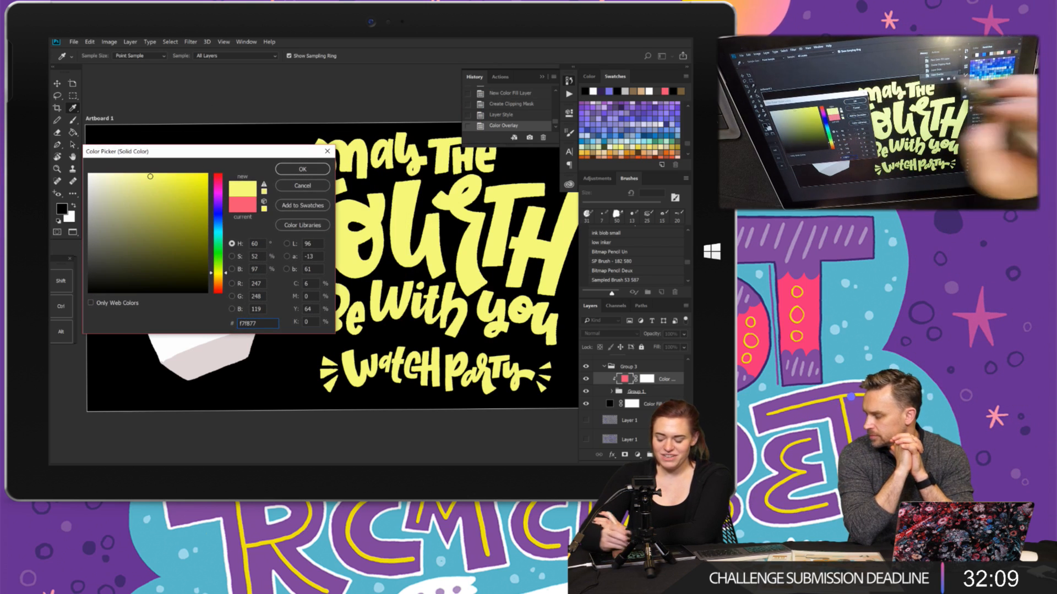
pyautogui.click(688, 154)
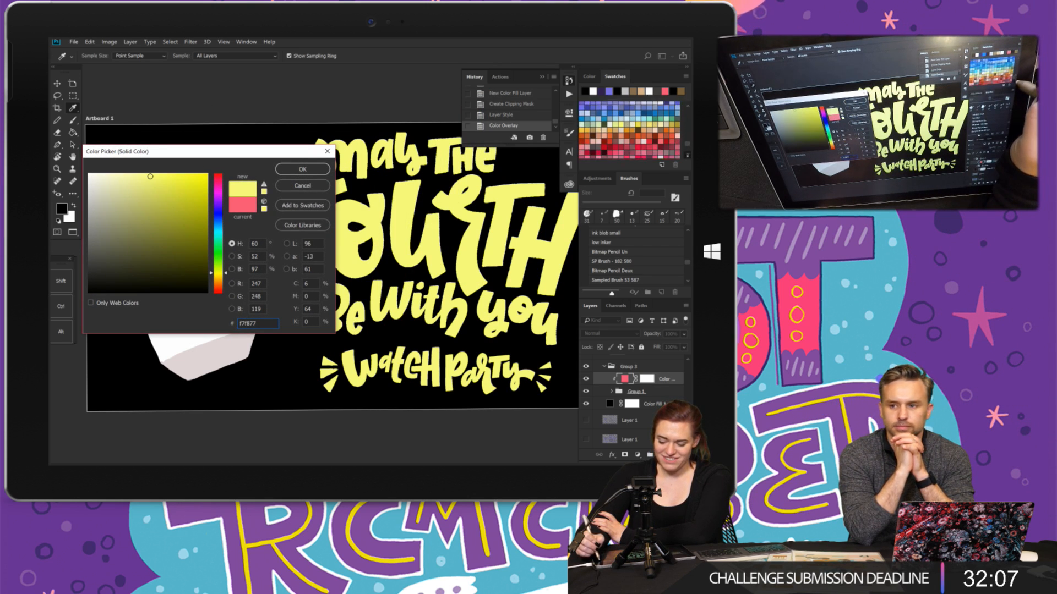
pyautogui.scroll(-3, 629, 130)
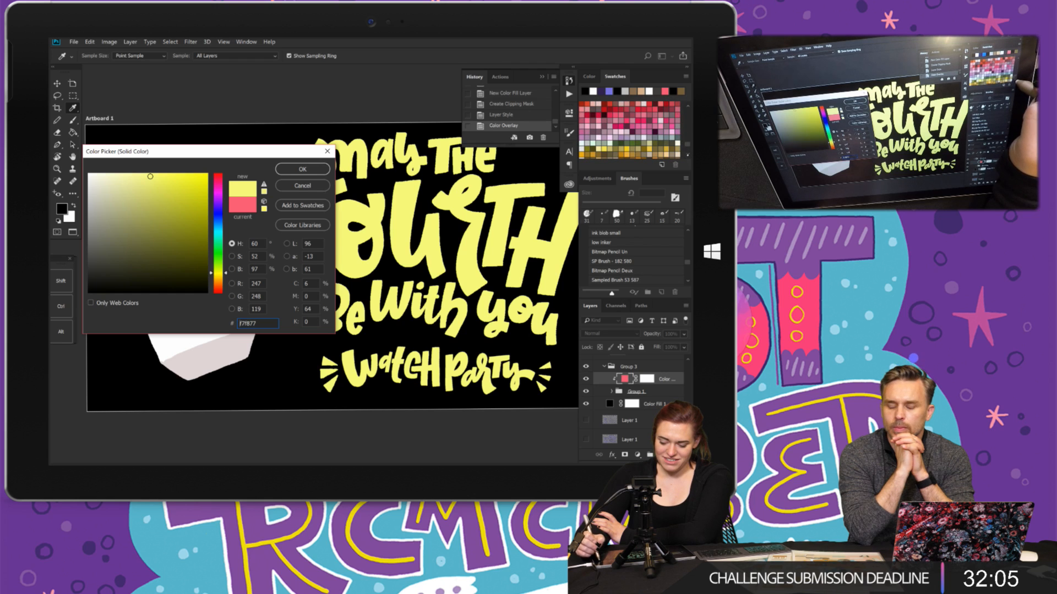
pyautogui.scroll(-5, 630, 131)
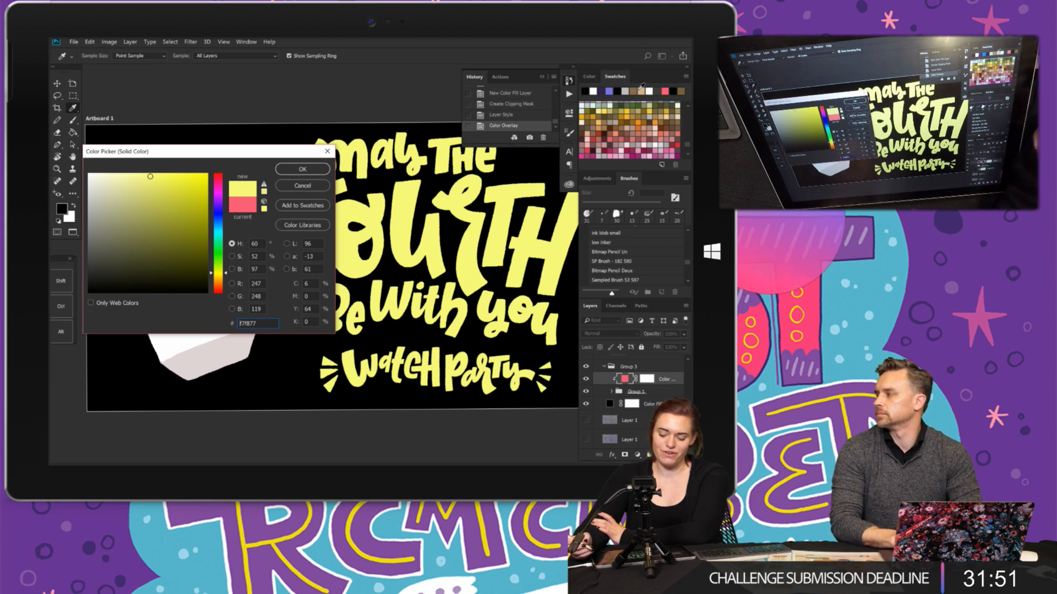
pyautogui.click(679, 144)
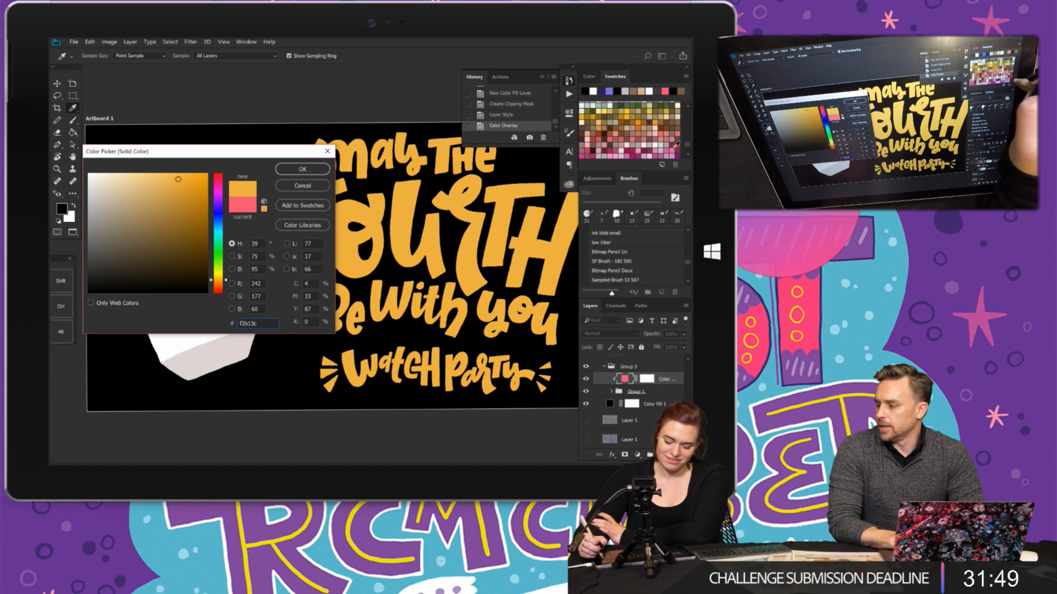
pyautogui.press('Return')
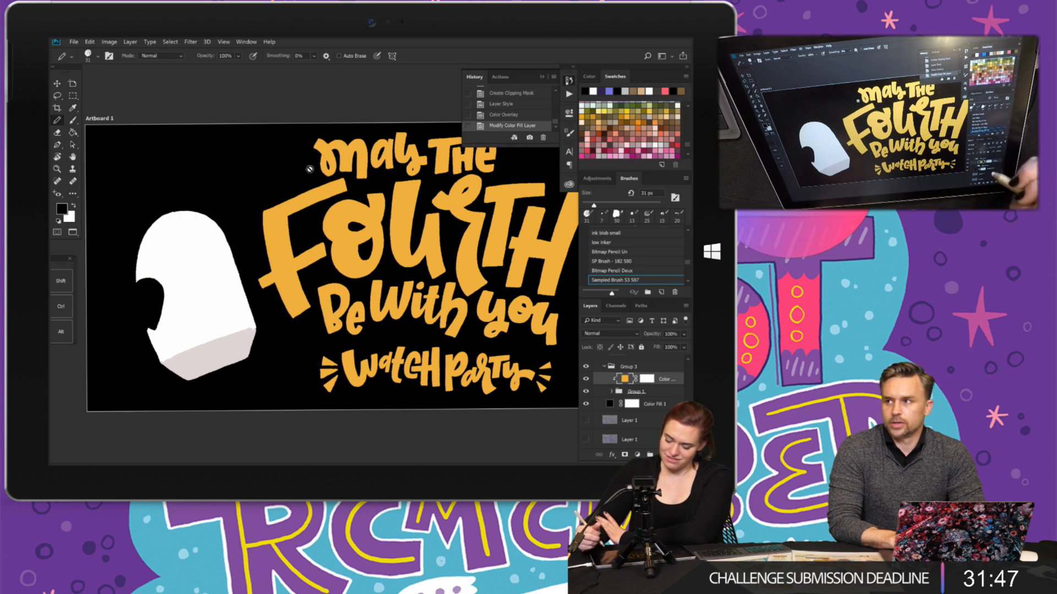
# - Add a red Solid Color fill layer clipped to the lettering group, directly beneath the orange fill
pyautogui.click(658, 393)
pyautogui.click(637, 455)
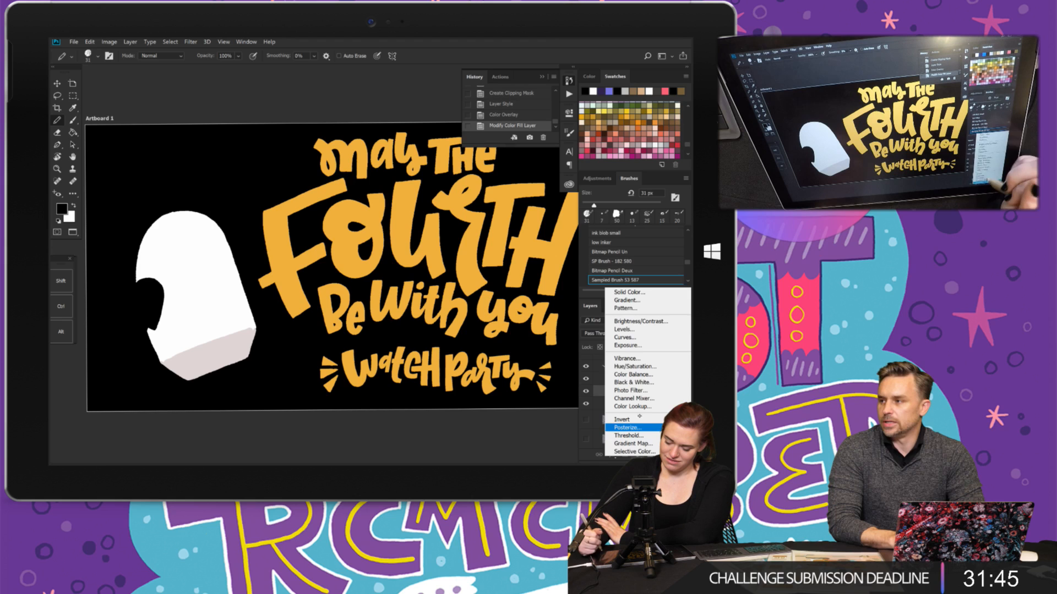
pyautogui.click(648, 292)
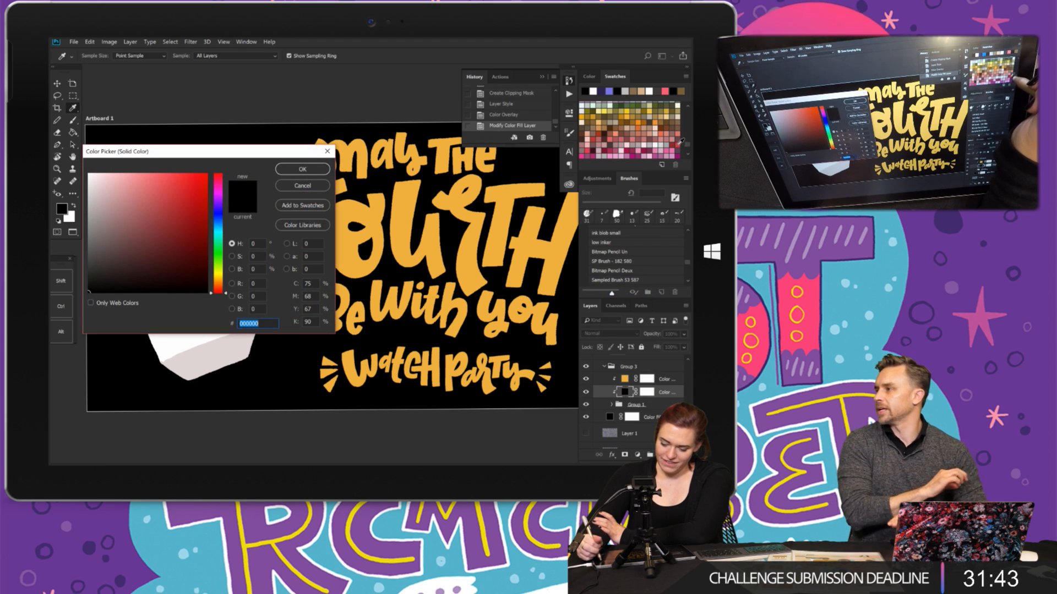
pyautogui.click(671, 138)
pyautogui.press('Return')
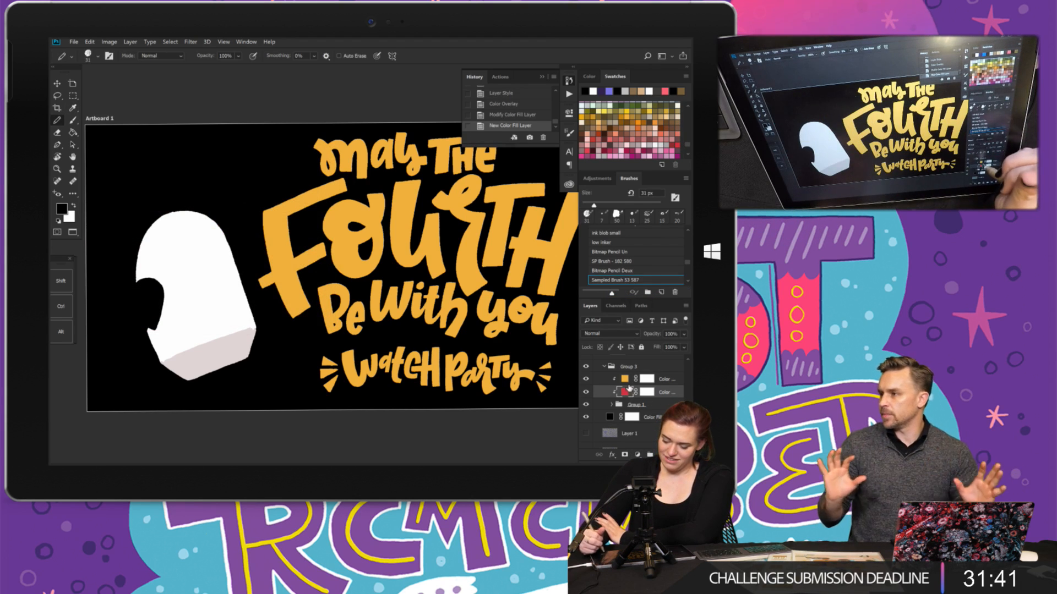
# - Target the orange fill layer's mask and choose the Inky Inker brush from the Bitmap Inkers set
pyautogui.click(648, 379)
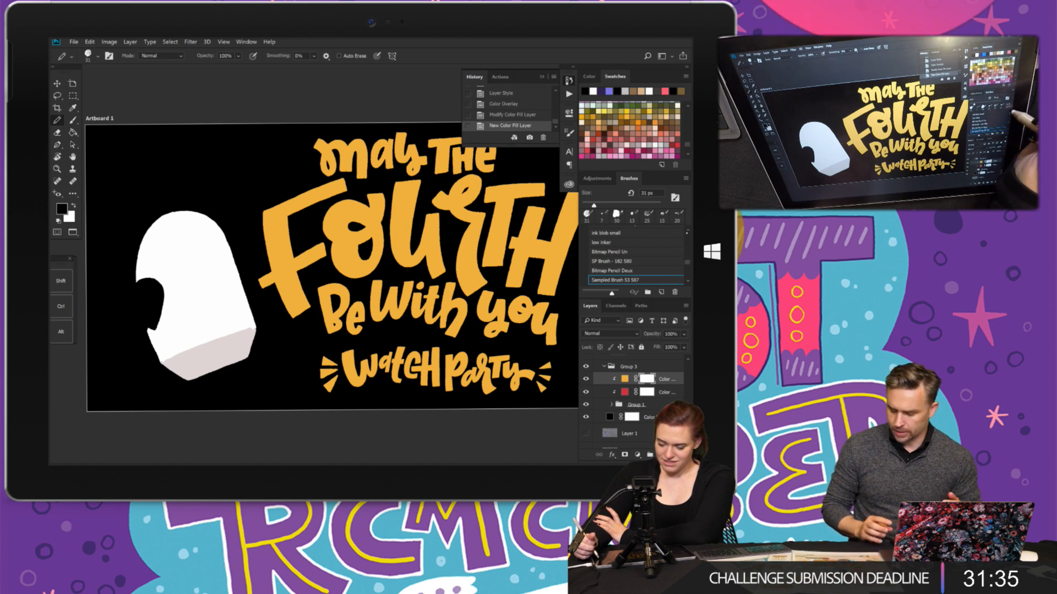
pyautogui.scroll(1, 625, 241)
pyautogui.scroll(5, 626, 253)
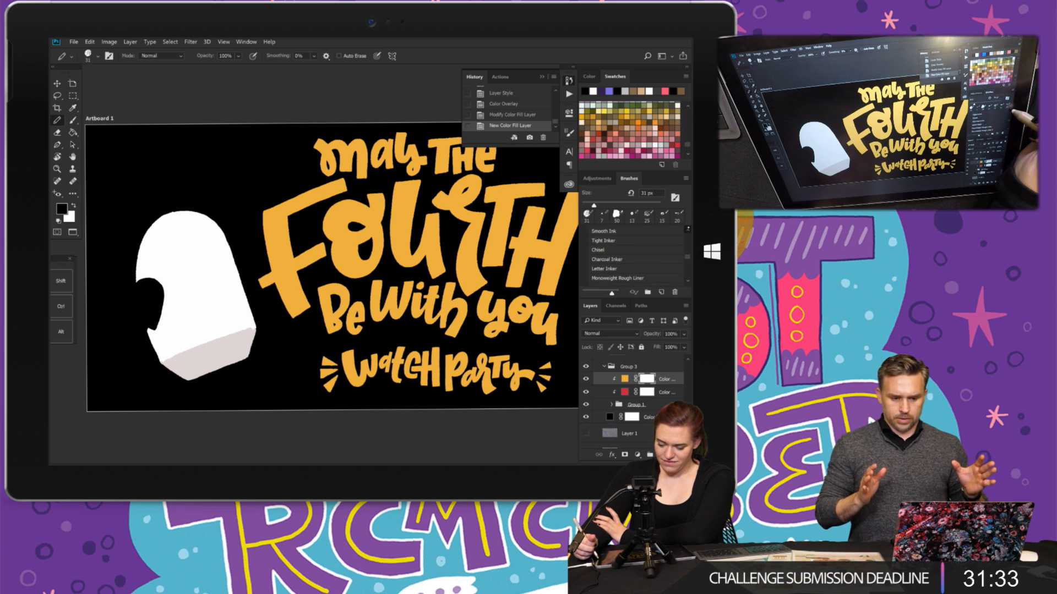
pyautogui.scroll(3, 633, 253)
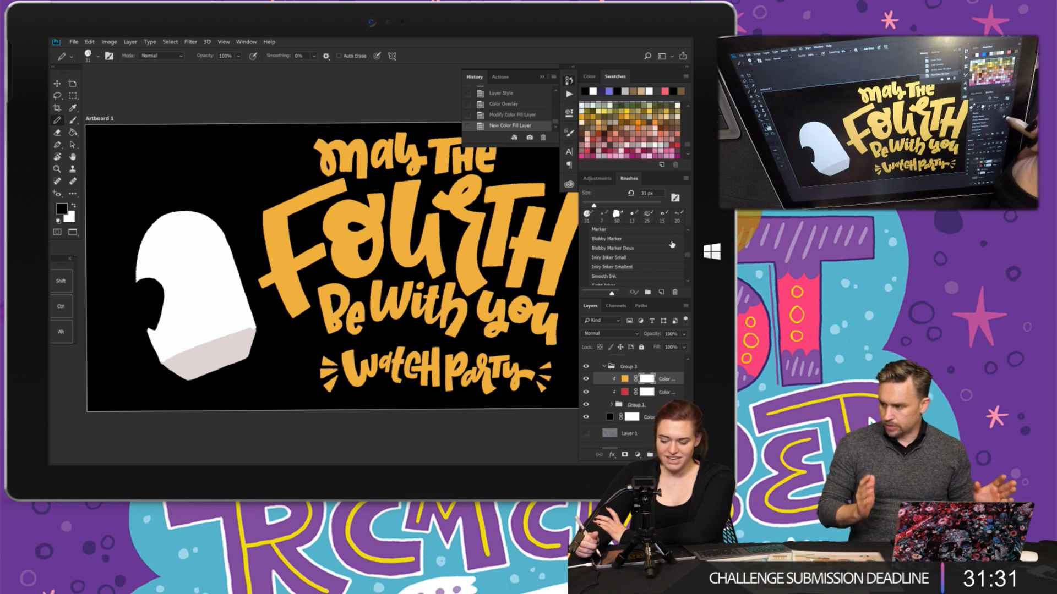
pyautogui.scroll(3, 628, 257)
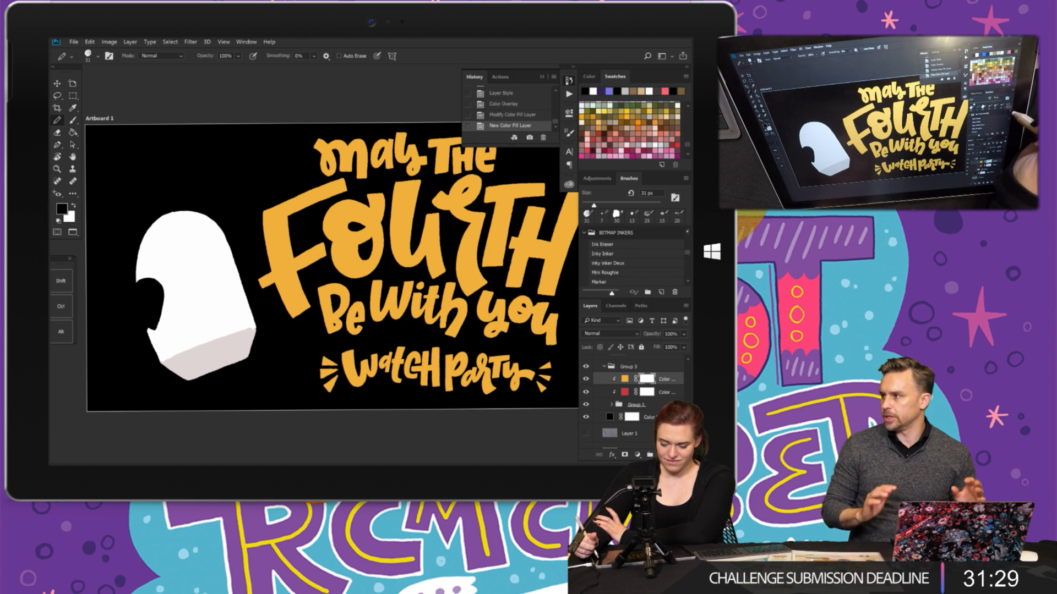
pyautogui.click(627, 254)
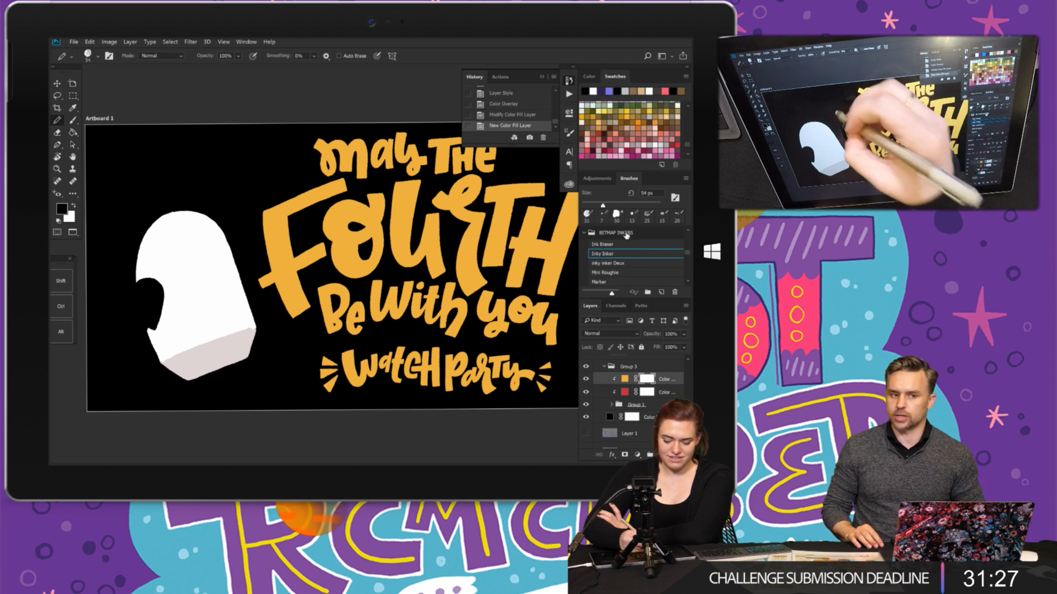
# - Paint black on the orange fill's mask over the O, R and H of "Fourth" to turn those letters red
pyautogui.moveTo(331, 212)
pyautogui.mouseDown()
pyautogui.moveTo(338, 238)
pyautogui.moveTo(352, 205)
pyautogui.moveTo(372, 202)
pyautogui.moveTo(373, 229)
pyautogui.moveTo(379, 194)
pyautogui.moveTo(378, 229)
pyautogui.mouseUp()
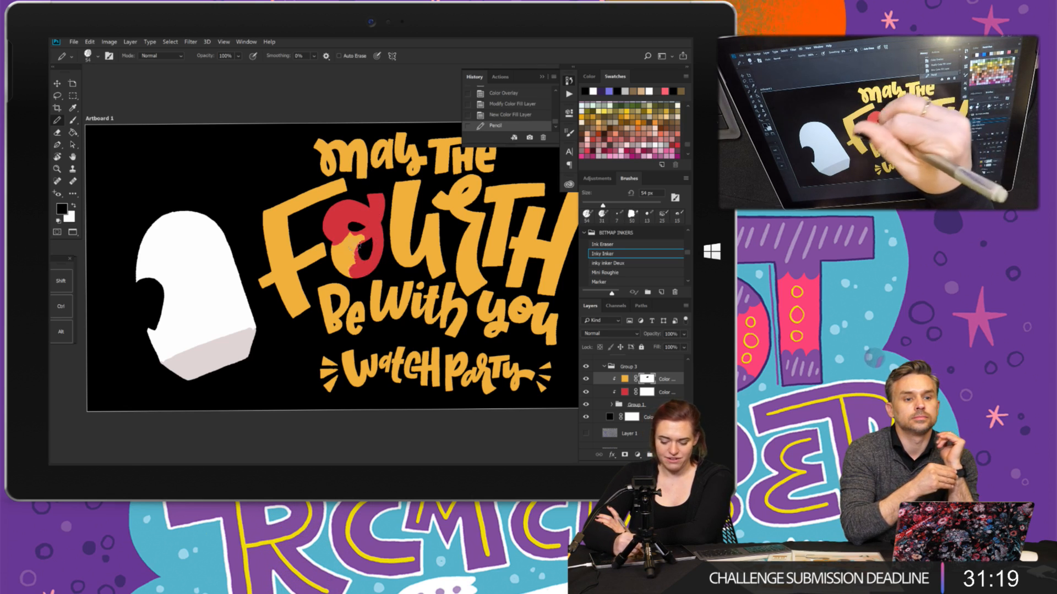
pyautogui.moveTo(343, 254)
pyautogui.mouseDown()
pyautogui.moveTo(341, 242)
pyautogui.moveTo(348, 249)
pyautogui.moveTo(248, 270)
pyautogui.mouseUp()
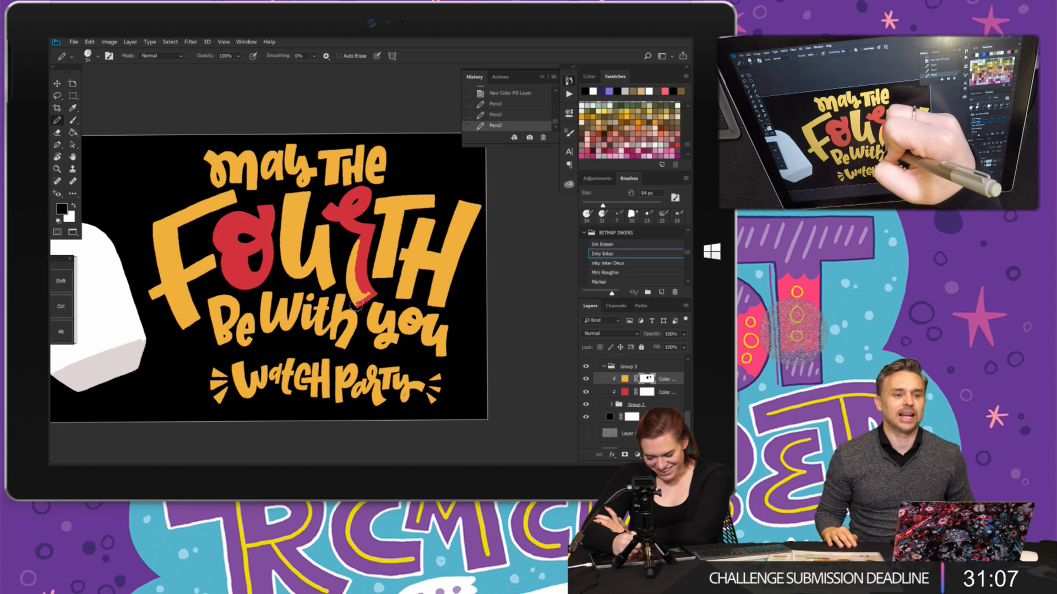
pyautogui.moveTo(355, 284); pyautogui.dragTo(358, 300)
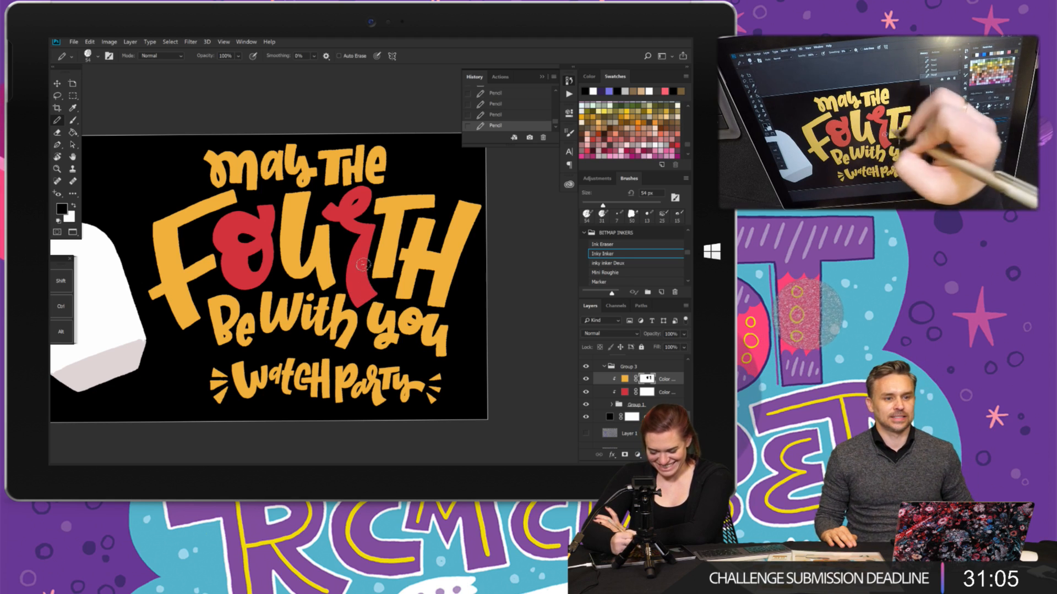
pyautogui.moveTo(402, 165); pyautogui.dragTo(304, 140)
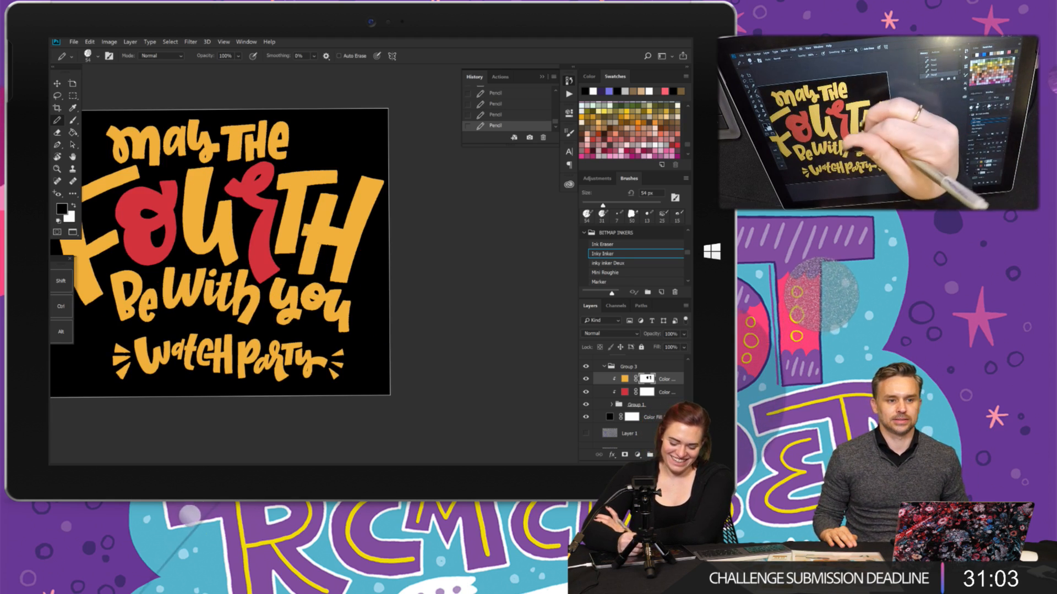
pyautogui.moveTo(307, 235)
pyautogui.mouseDown()
pyautogui.moveTo(332, 193)
pyautogui.moveTo(305, 272)
pyautogui.moveTo(317, 227)
pyautogui.moveTo(313, 255)
pyautogui.moveTo(341, 245)
pyautogui.moveTo(364, 181)
pyautogui.moveTo(375, 198)
pyautogui.moveTo(381, 182)
pyautogui.moveTo(338, 267)
pyautogui.mouseUp()
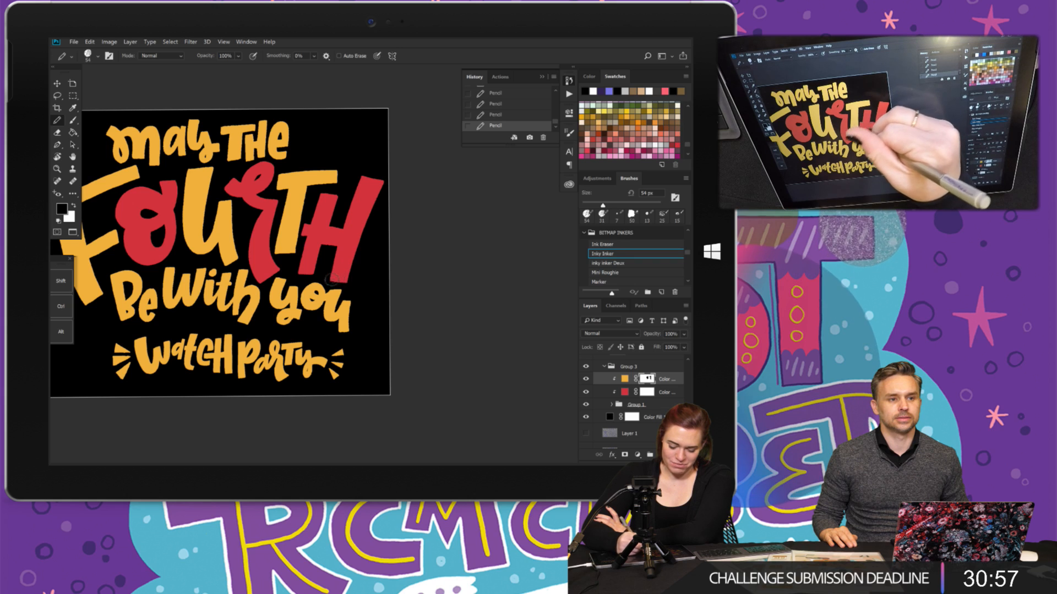
# - Mask the orange fill over the word "Be" to turn it red
pyautogui.scroll(-3, 337, 185)
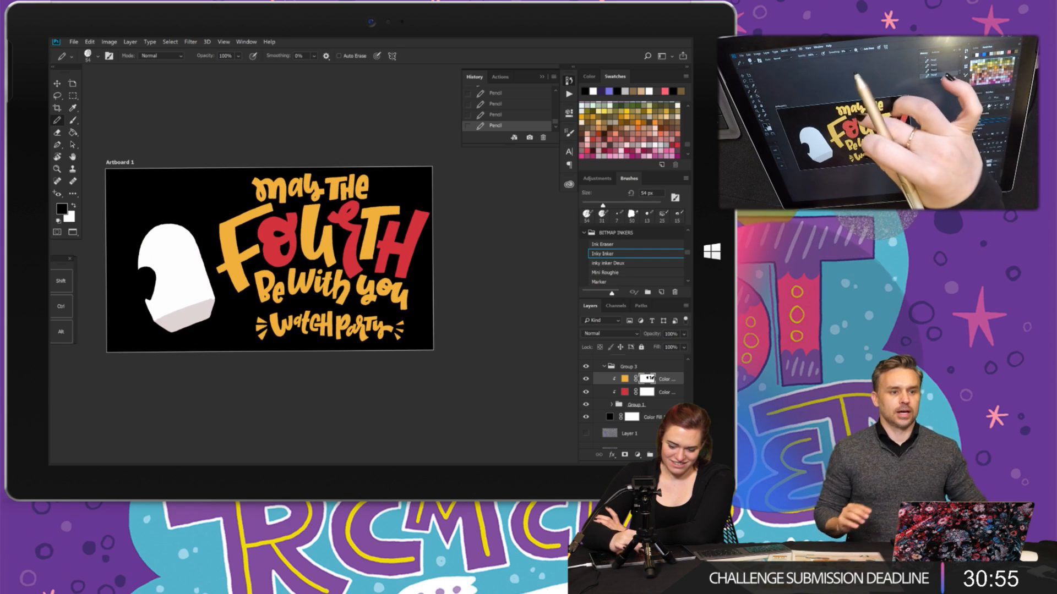
pyautogui.scroll(2, 270, 257)
pyautogui.hscroll(-1, 269, 257)
pyautogui.scroll(2, 270, 256)
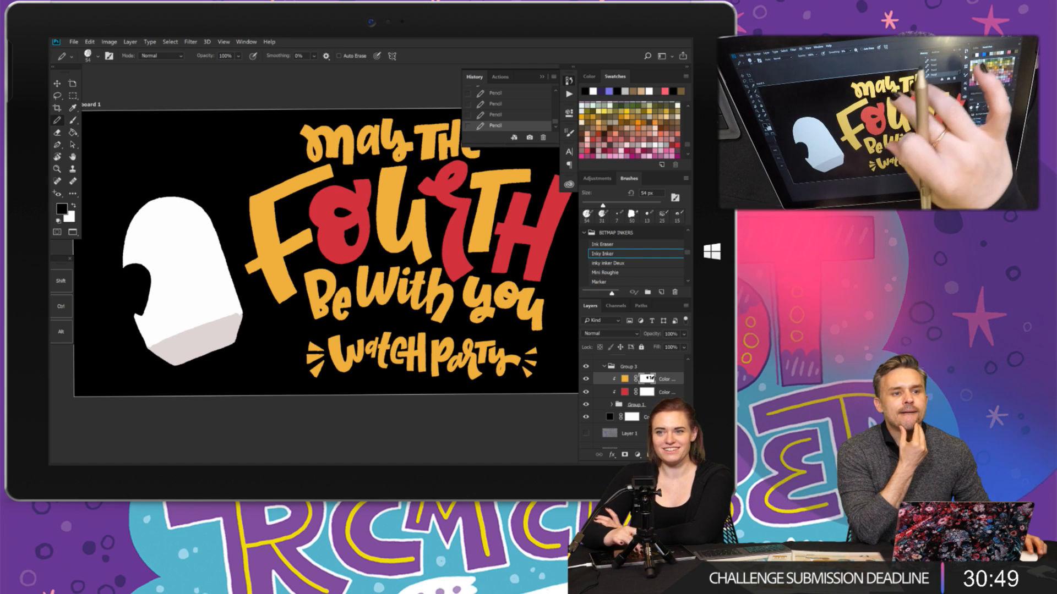
pyautogui.scroll(-1, 319, 256)
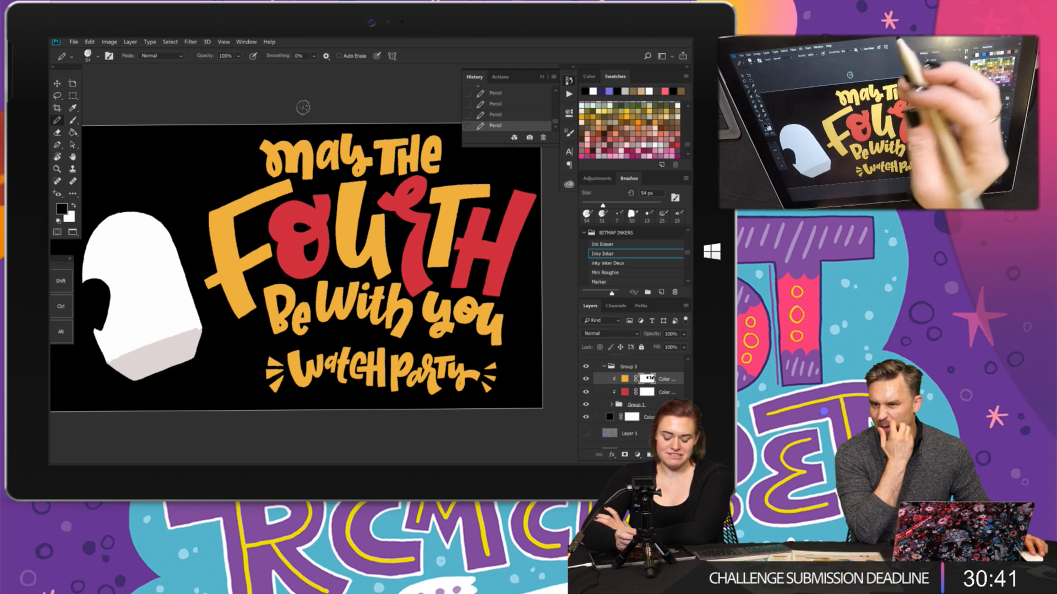
pyautogui.moveTo(265, 288); pyautogui.dragTo(272, 301)
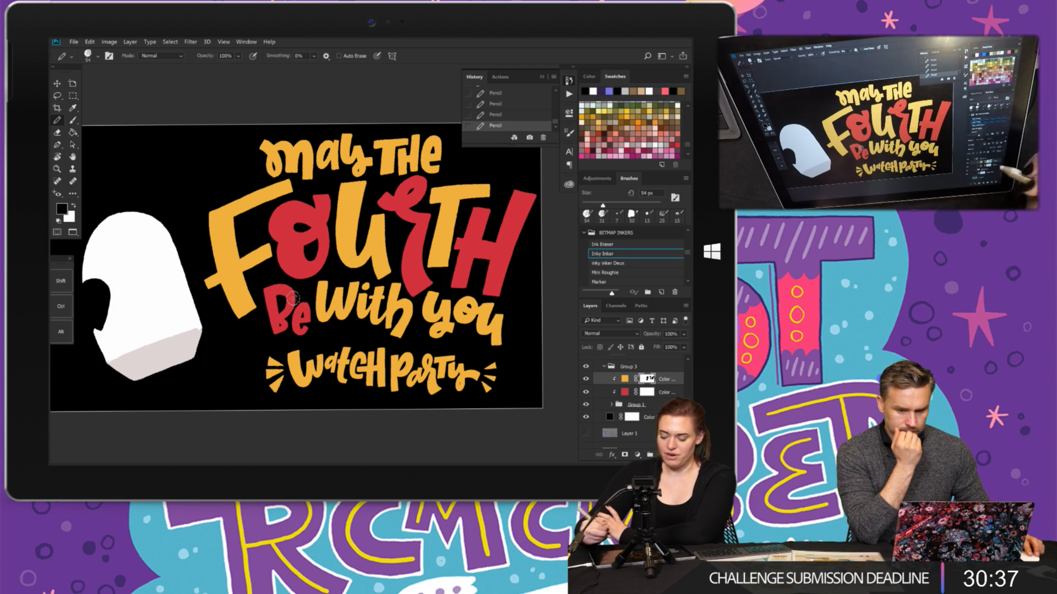
# - Recolor the orange fill layer to a warm gray, hex b4ac9e
pyautogui.doubleClick(626, 379)
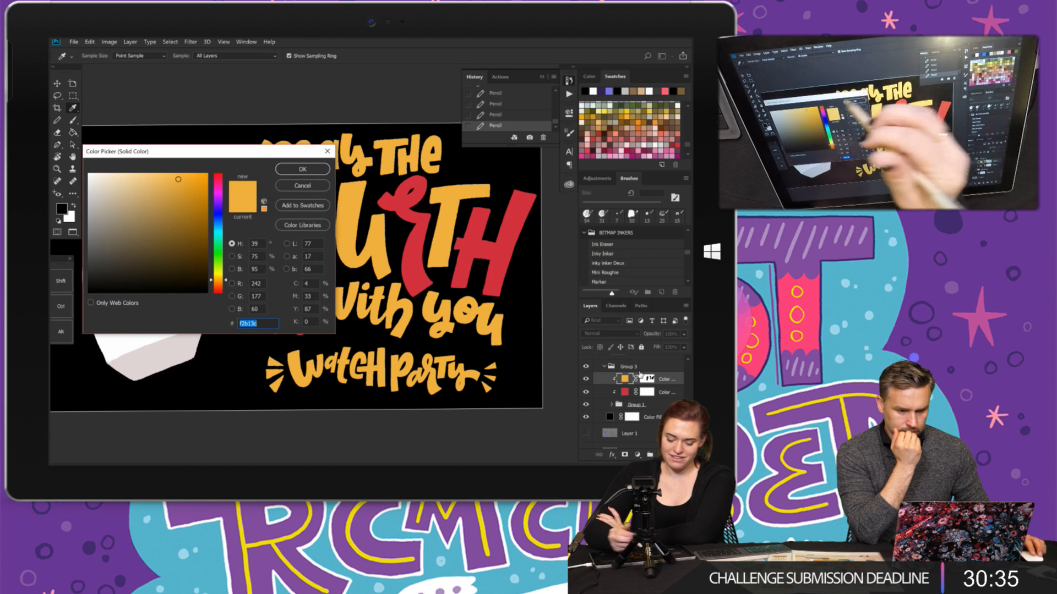
pyautogui.moveTo(209, 148); pyautogui.dragTo(528, 219)
pyautogui.moveTo(501, 272)
pyautogui.mouseDown()
pyautogui.moveTo(455, 302)
pyautogui.moveTo(432, 261)
pyautogui.moveTo(423, 274)
pyautogui.mouseUp()
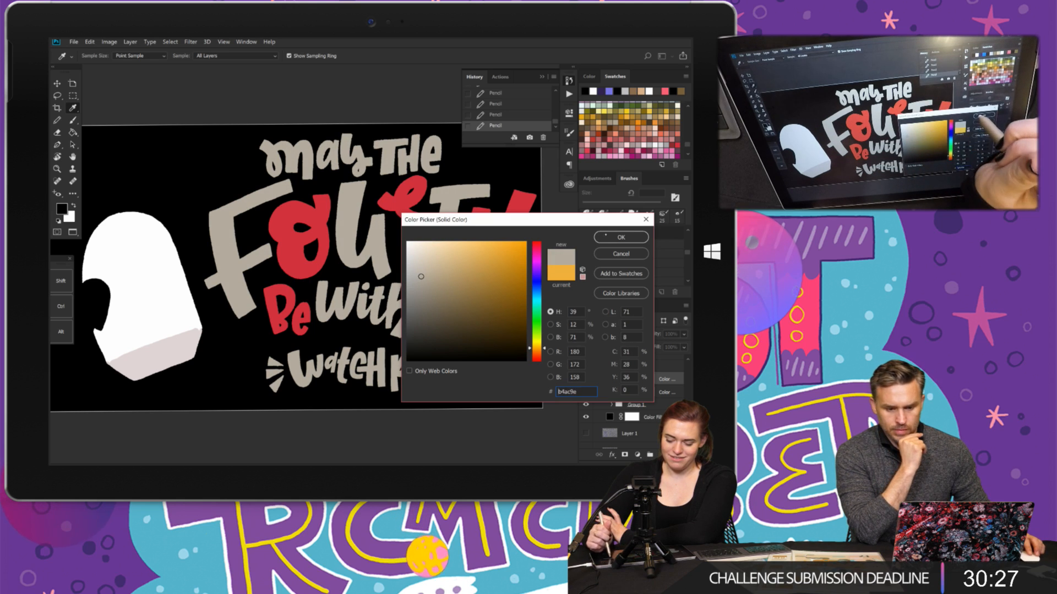
pyautogui.click(609, 238)
# - Recolor the red fill layer beneath the gray one to a light sky blue, hex 48b5e7
pyautogui.click(624, 393)
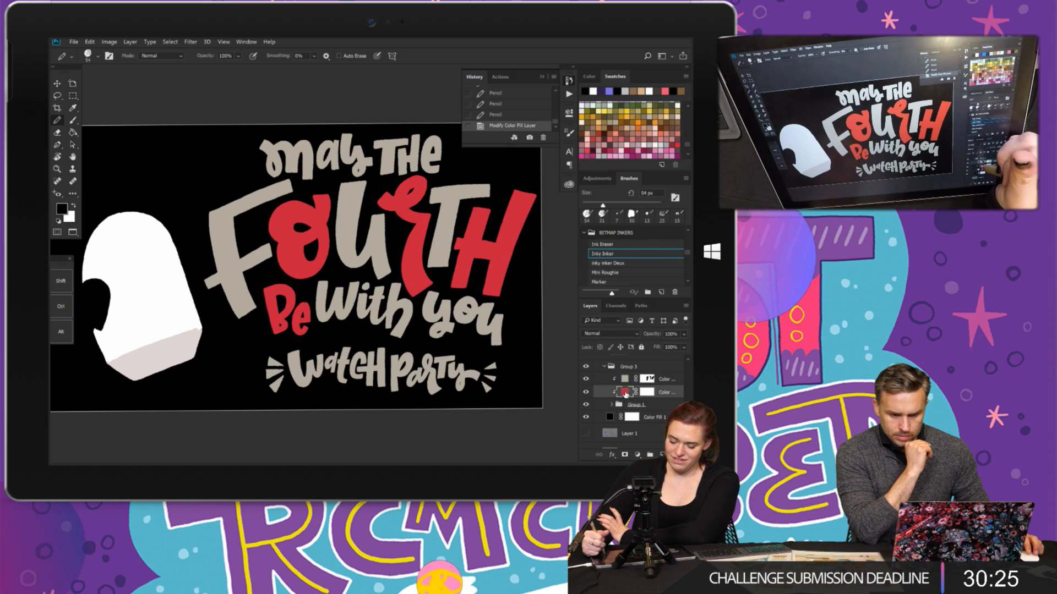
pyautogui.doubleClick(624, 392)
pyautogui.moveTo(537, 311)
pyautogui.mouseDown()
pyautogui.moveTo(536, 349)
pyautogui.moveTo(537, 286)
pyautogui.moveTo(537, 295)
pyautogui.mouseUp()
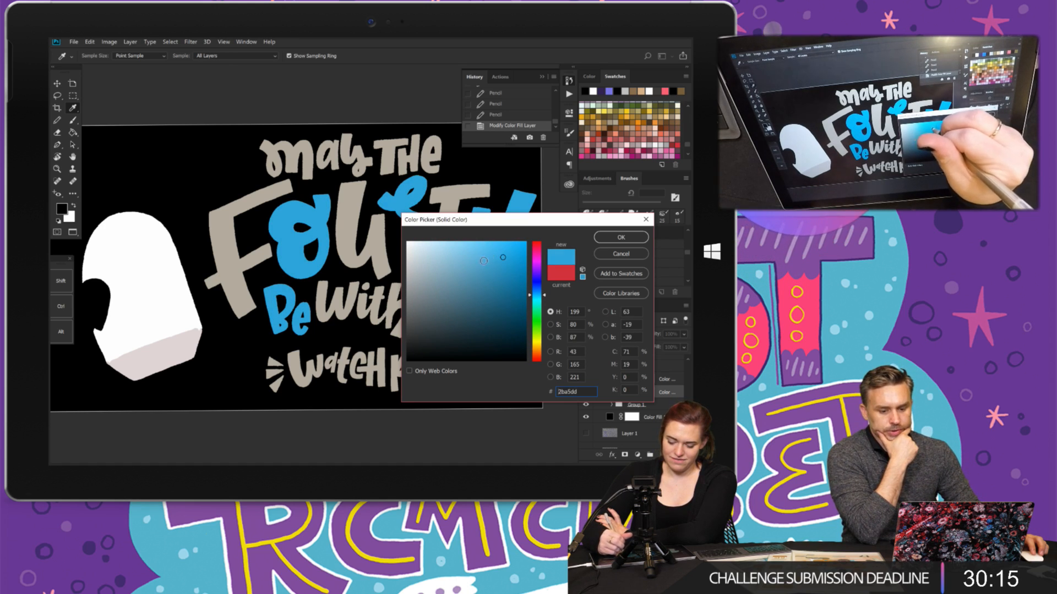
pyautogui.click(481, 260)
pyautogui.click(465, 255)
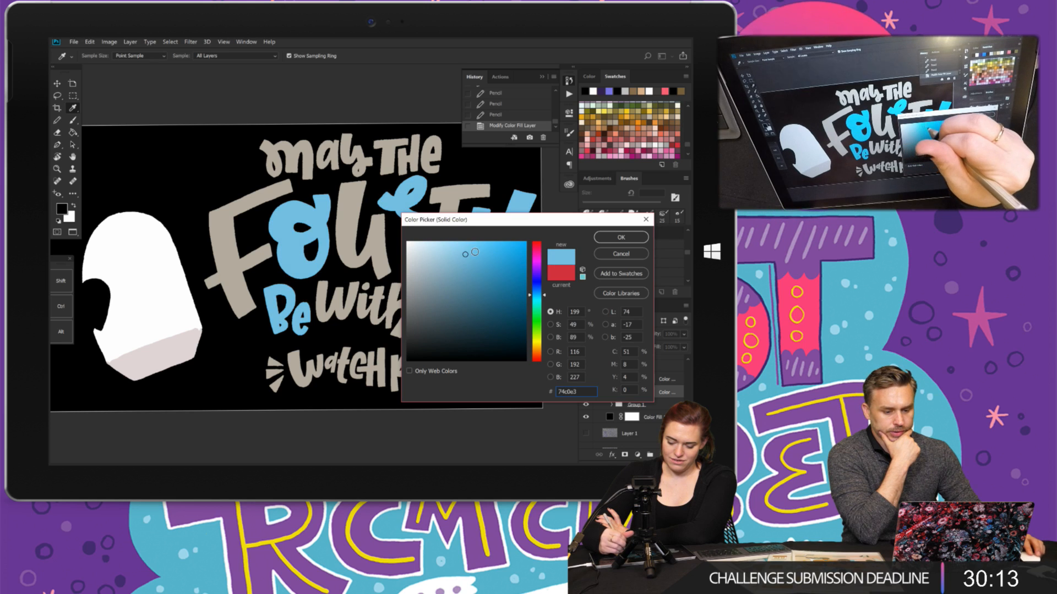
pyautogui.click(481, 260)
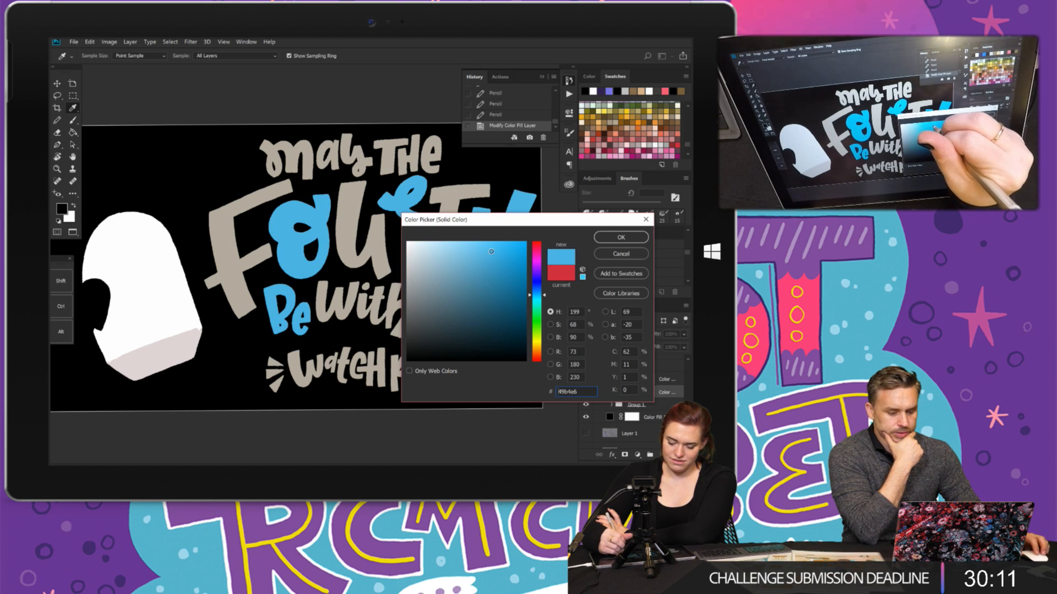
pyautogui.click(600, 237)
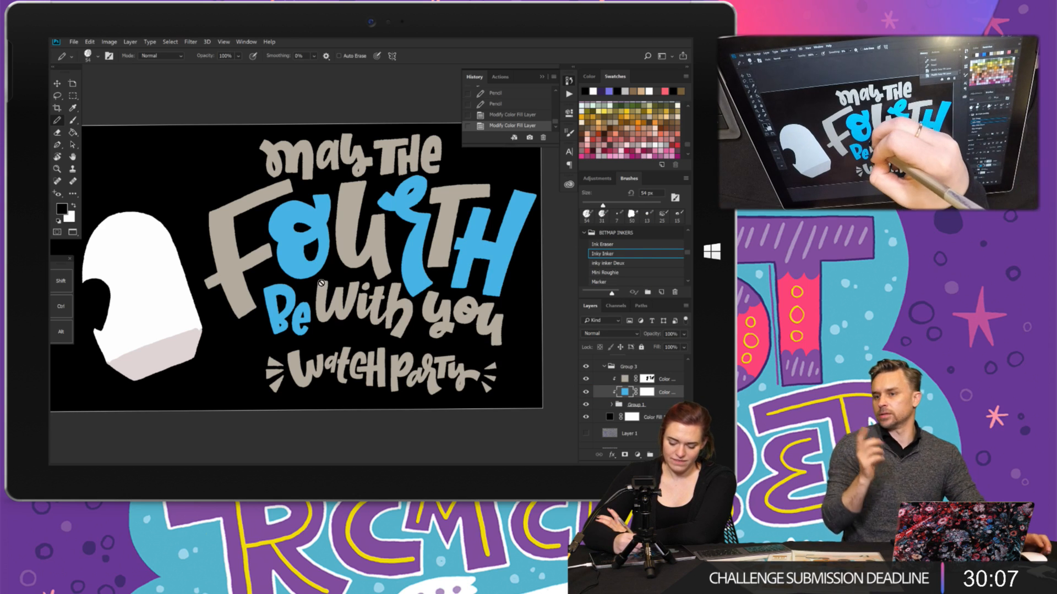
# - Paint black on the gray fill's mask over the word "you" to turn it blue, and touch up the mask with the Ink Eraser brush
pyautogui.click(647, 379)
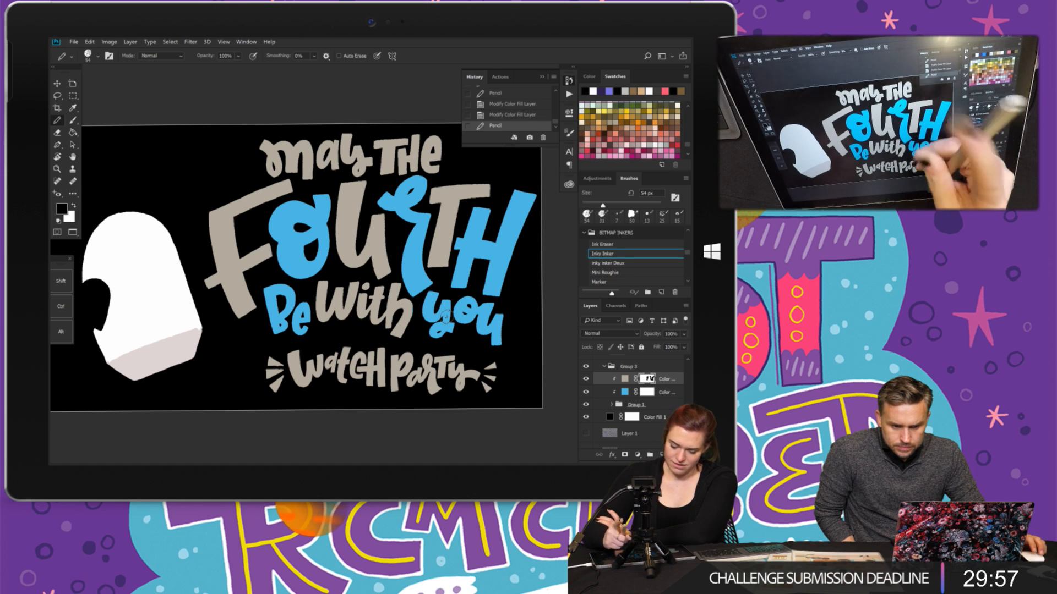
pyautogui.press(',')
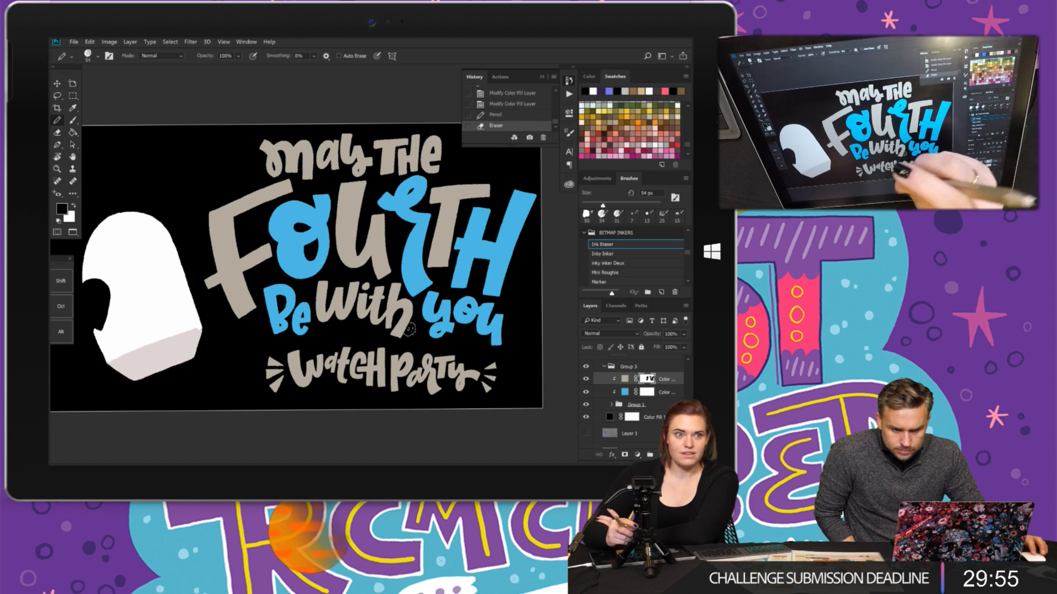
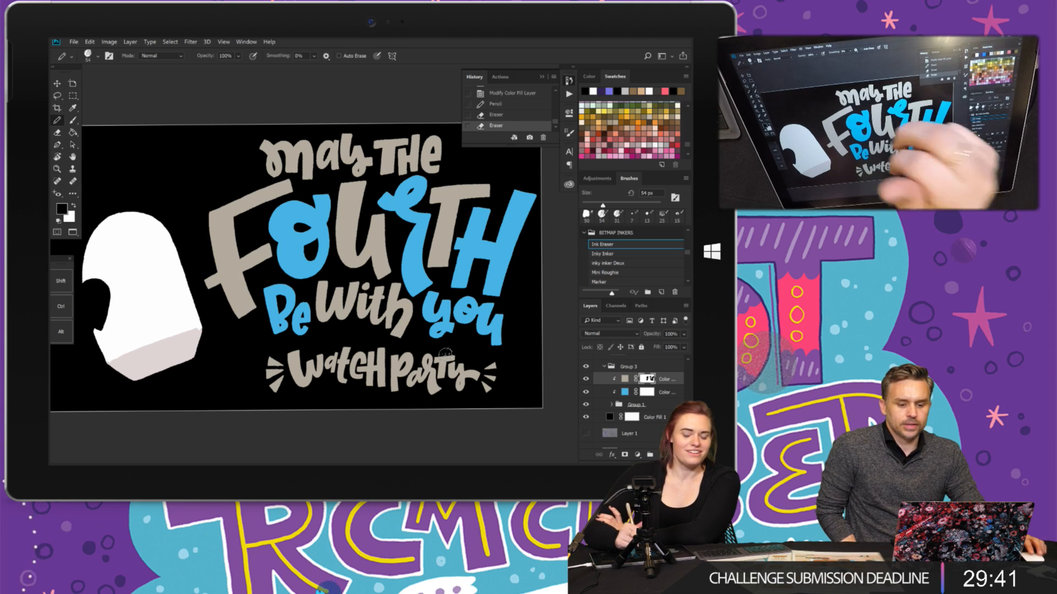
# - Set the light blue fill layer's color to the dark navy hex value 1b1a65
pyautogui.doubleClick(625, 392)
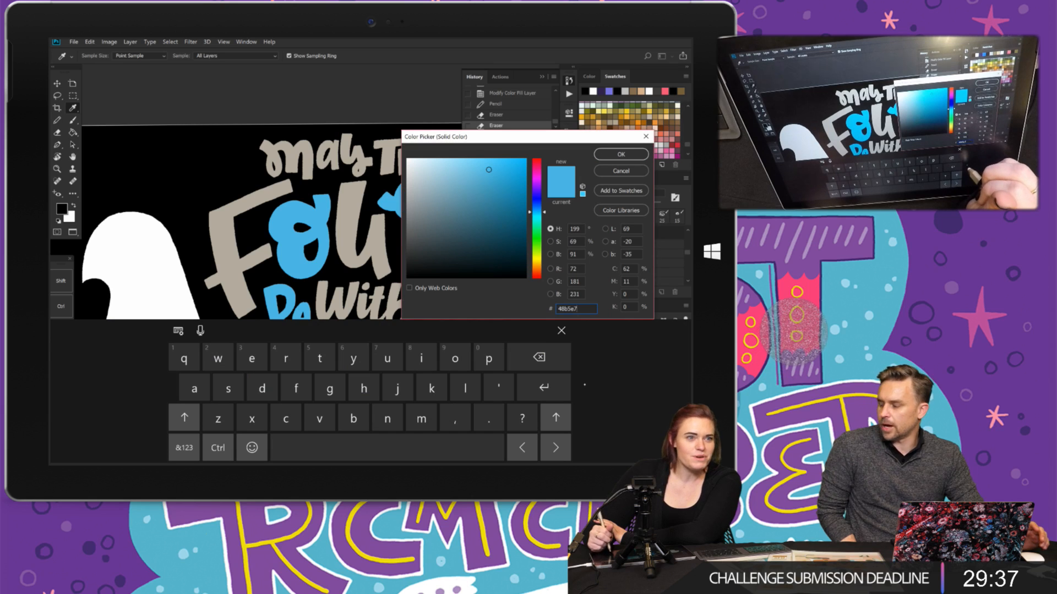
pyautogui.moveTo(582, 308); pyautogui.dragTo(556, 309)
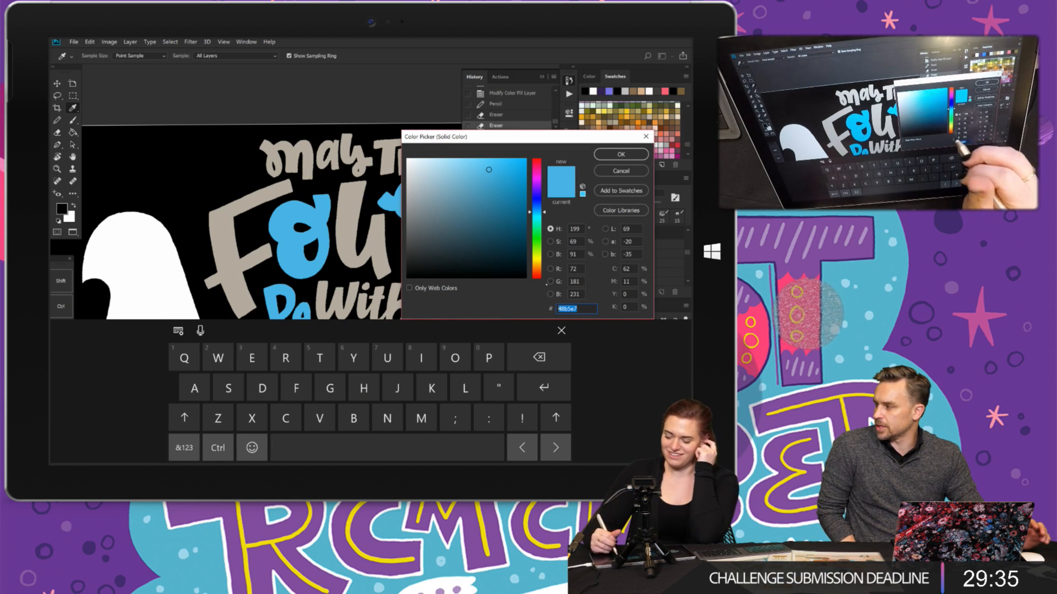
pyautogui.click(184, 448)
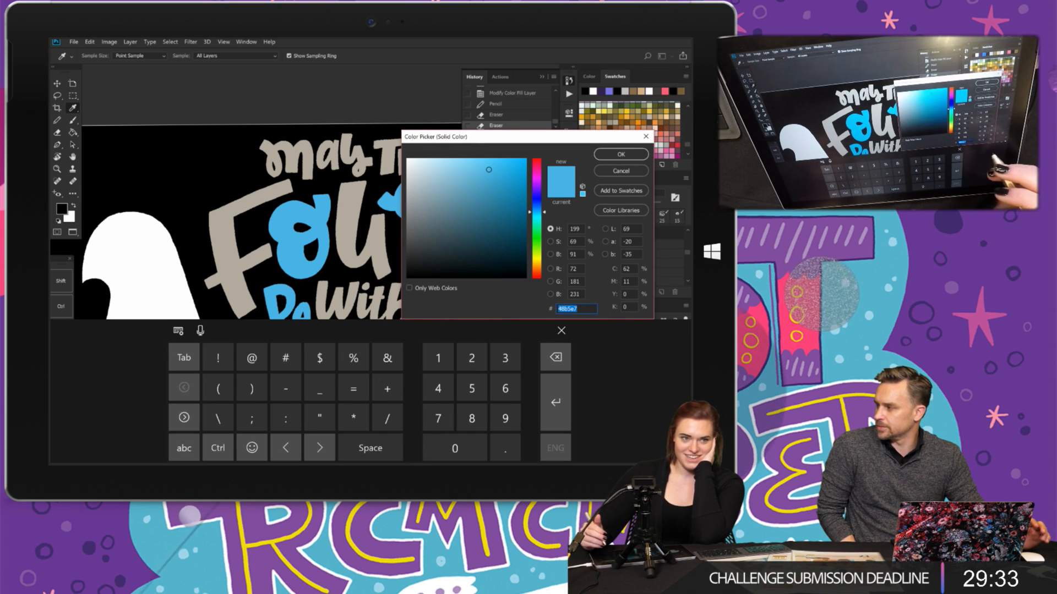
pyautogui.write('1')
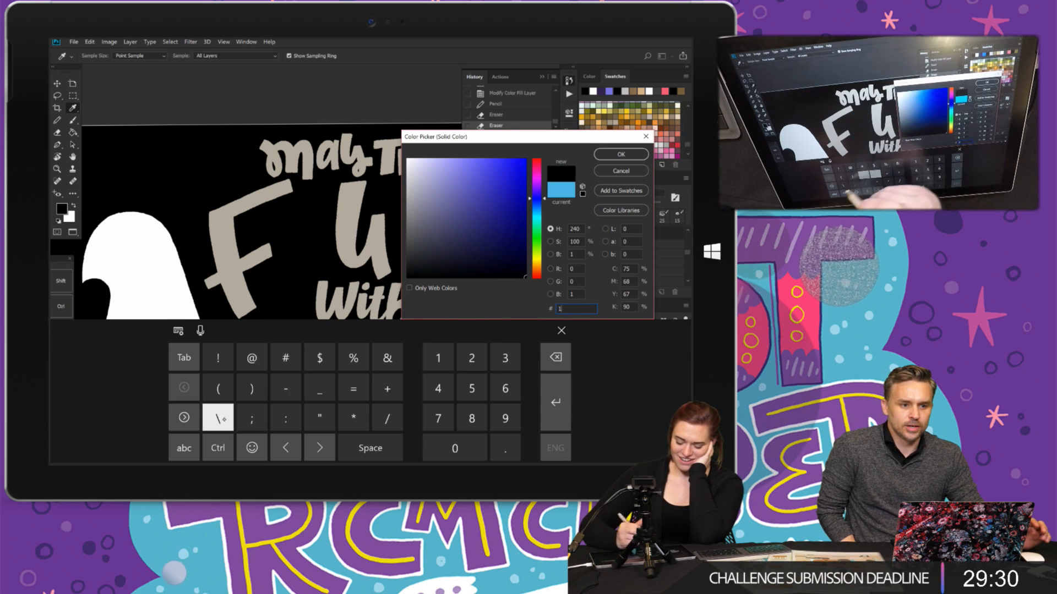
pyautogui.click(184, 447)
pyautogui.write('b')
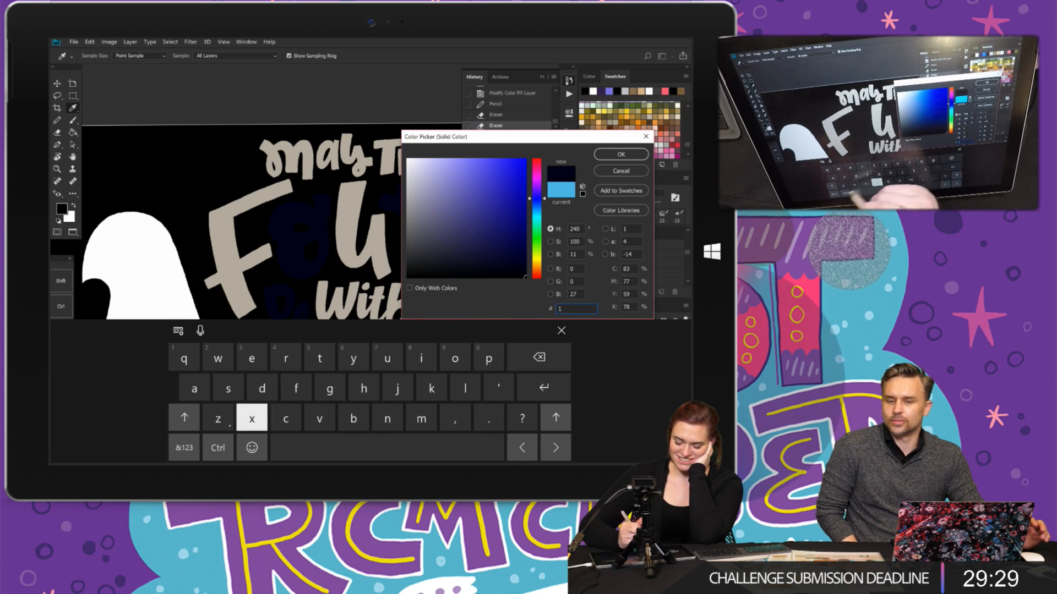
pyautogui.click(184, 448)
pyautogui.write('1')
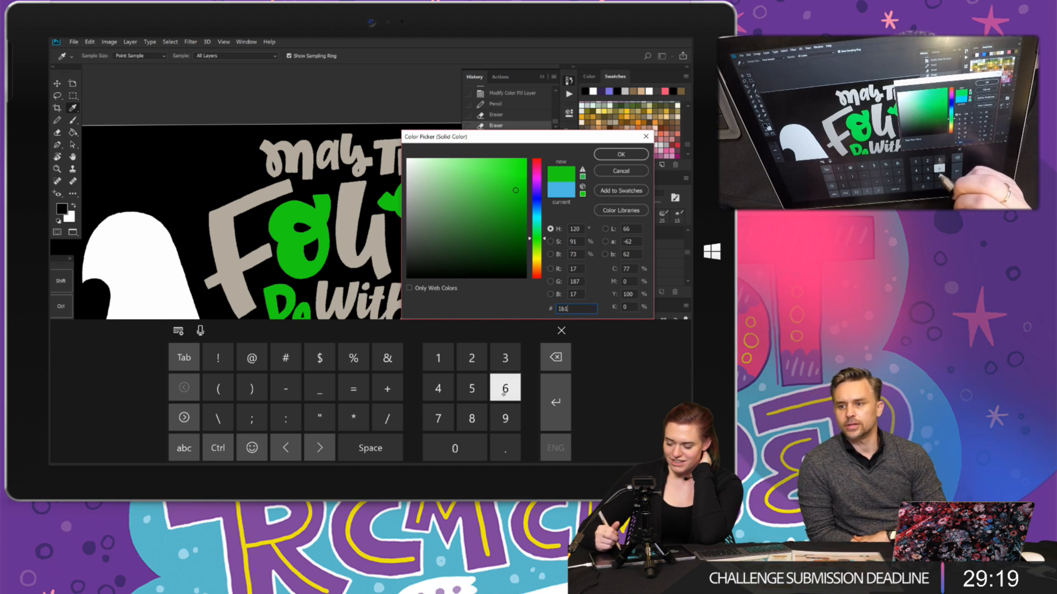
pyautogui.write('65')
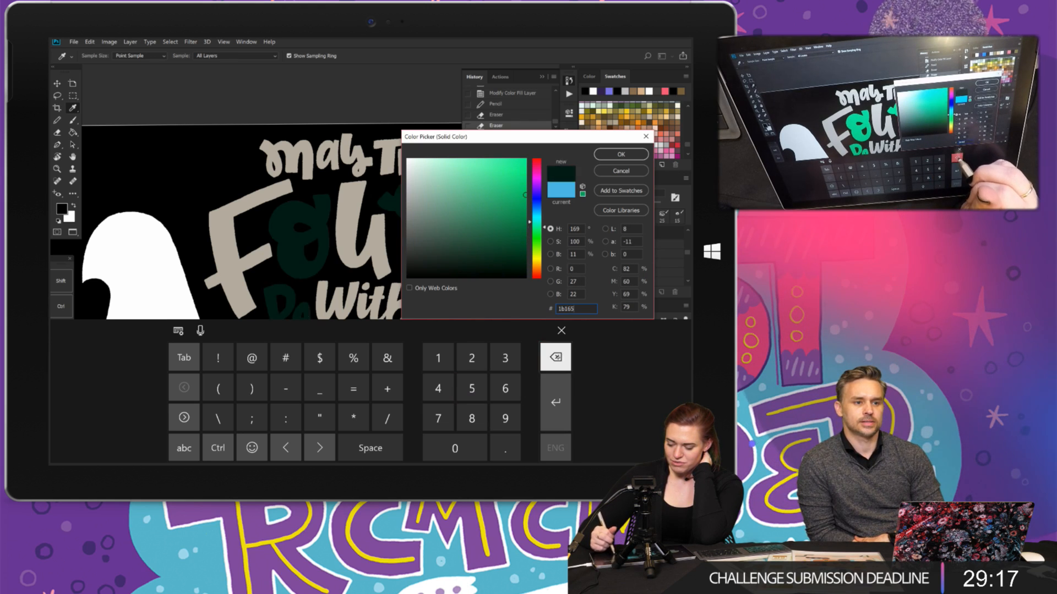
pyautogui.press('BackSpace')
pyautogui.press('BackSpace')
pyautogui.press('BackSpace')
pyautogui.write('1')
pyautogui.click(184, 448)
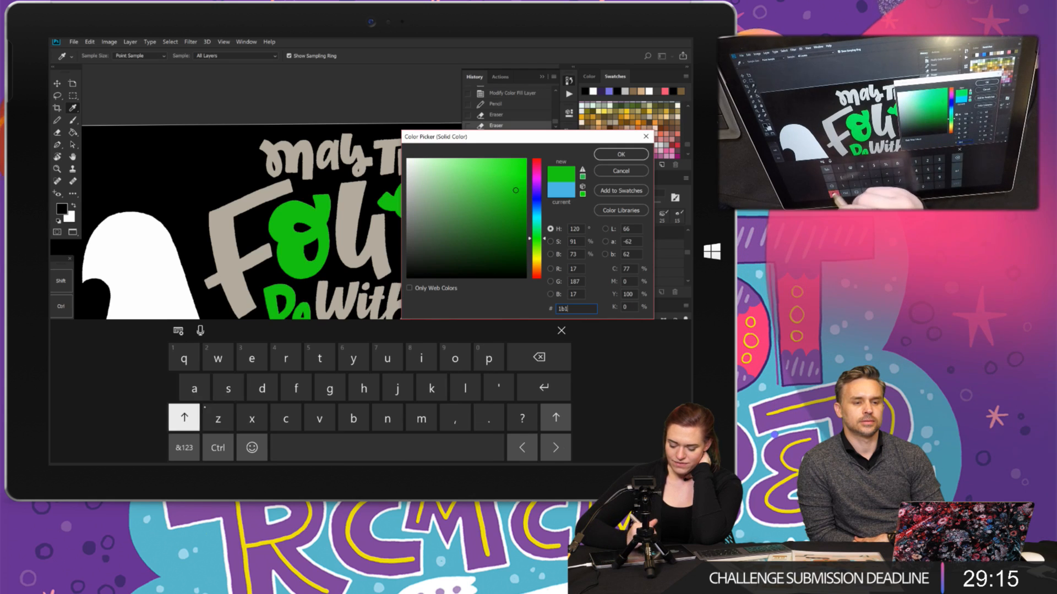
pyautogui.write('a')
pyautogui.click(184, 448)
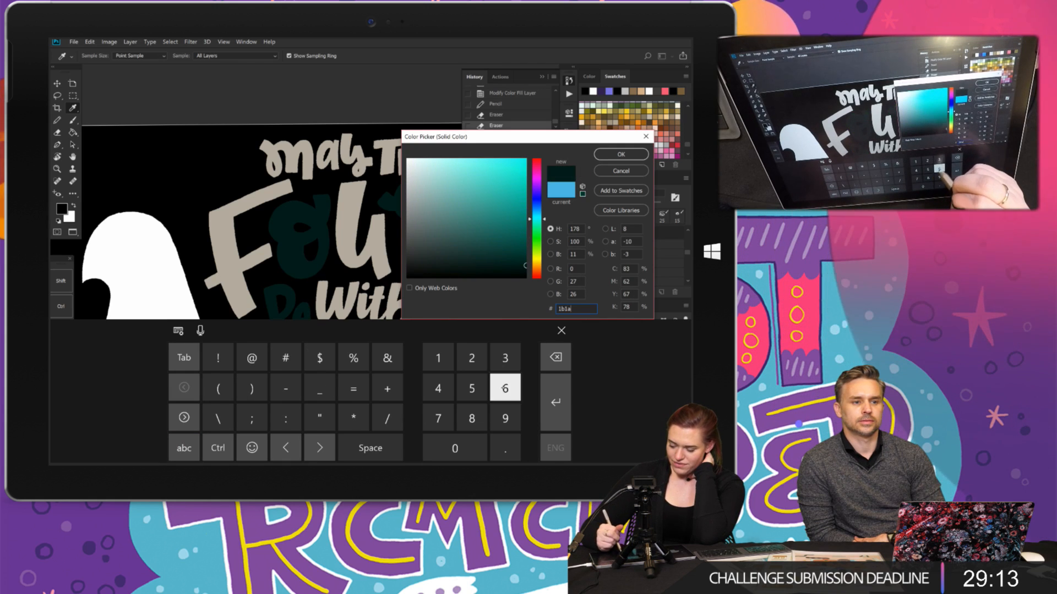
pyautogui.write('6')
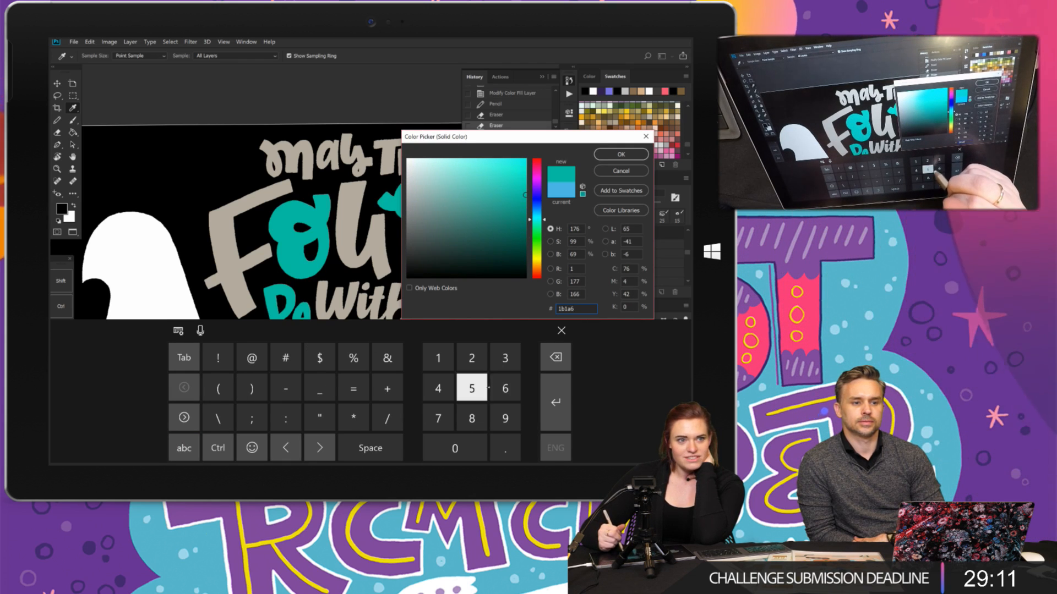
pyautogui.write('5')
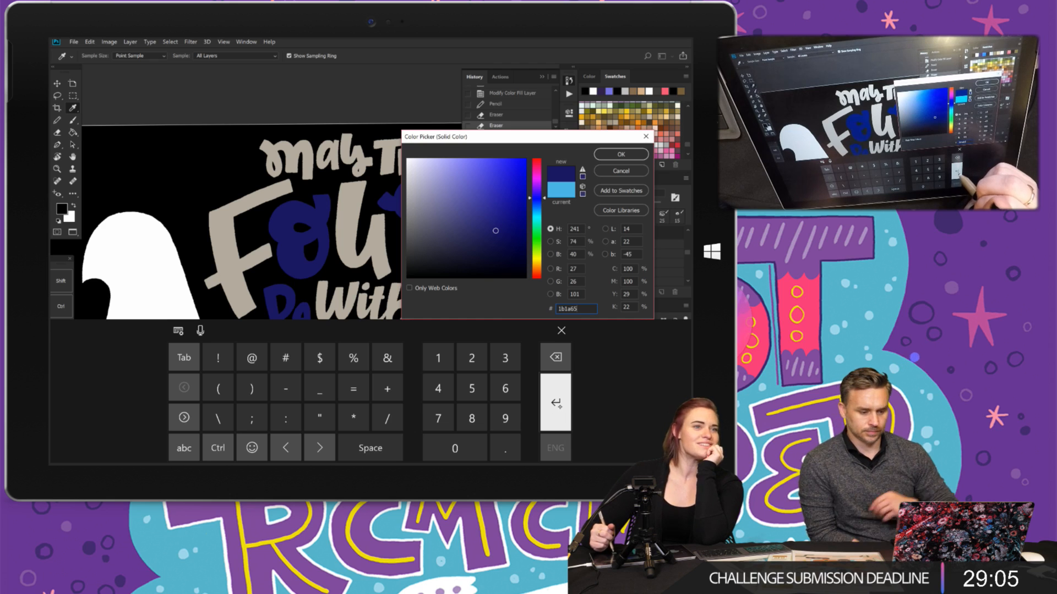
pyautogui.press('Return')
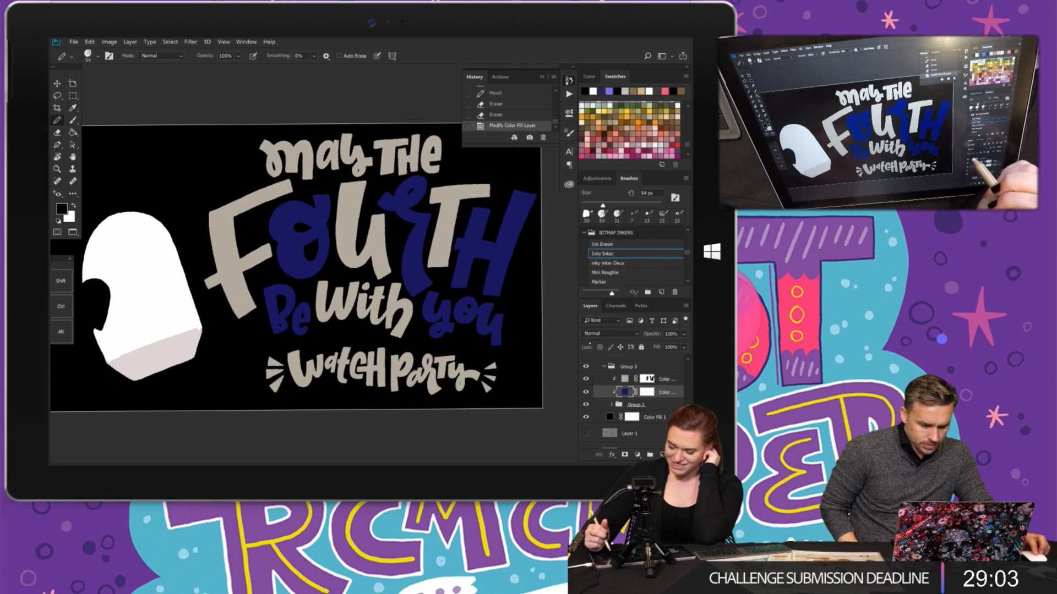
# - Brighten the dark navy fill layer and shift its hue slightly to get a vivid royal blue
pyautogui.doubleClick(624, 392)
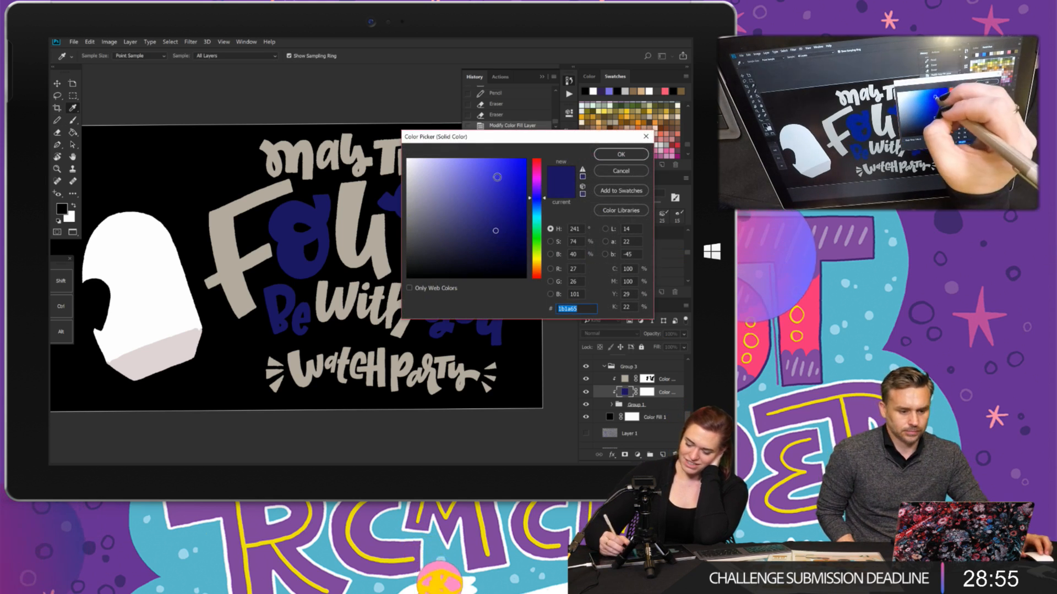
pyautogui.moveTo(497, 179)
pyautogui.mouseDown()
pyautogui.moveTo(455, 161)
pyautogui.moveTo(494, 160)
pyautogui.mouseUp()
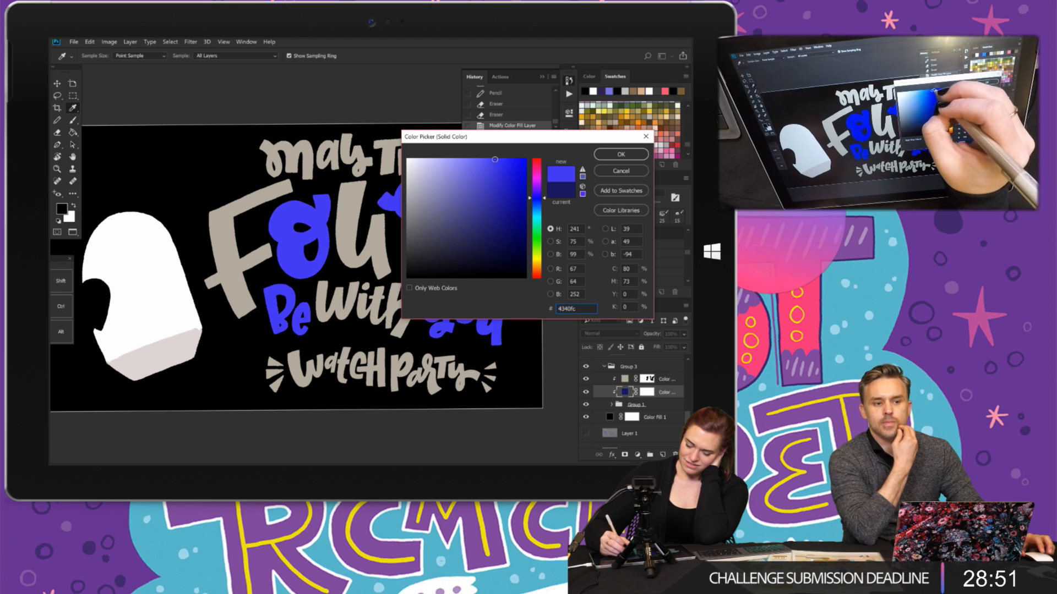
pyautogui.moveTo(536, 198); pyautogui.dragTo(545, 202)
pyautogui.click(605, 155)
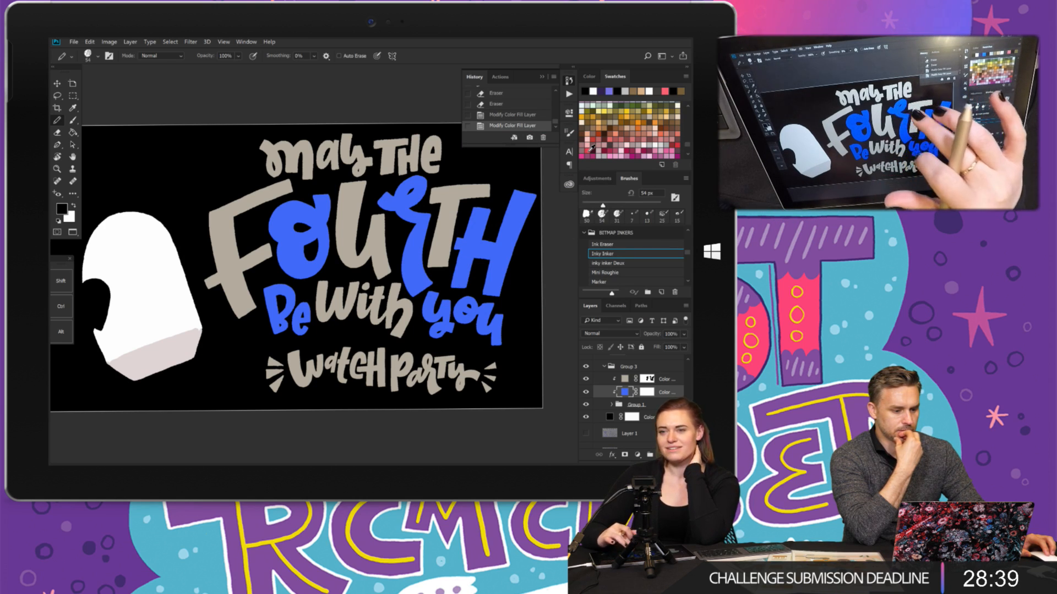
# - Add a golden yellow Solid Color fill layer, hex efb83d, clipped to the lettering between the gray and blue fills
pyautogui.scroll(-2, 409, 322)
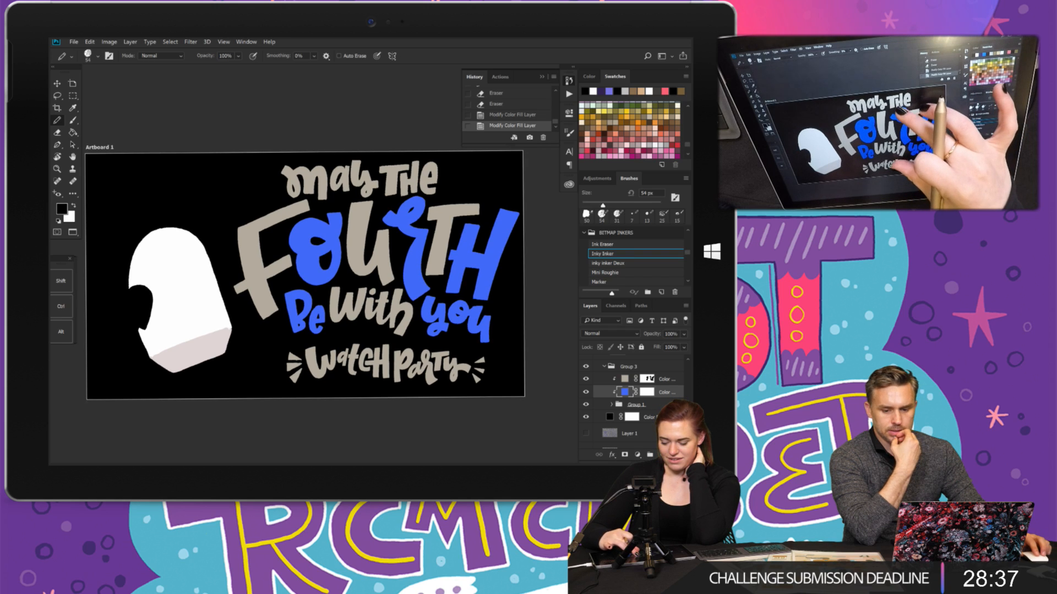
pyautogui.scroll(3, 362, 267)
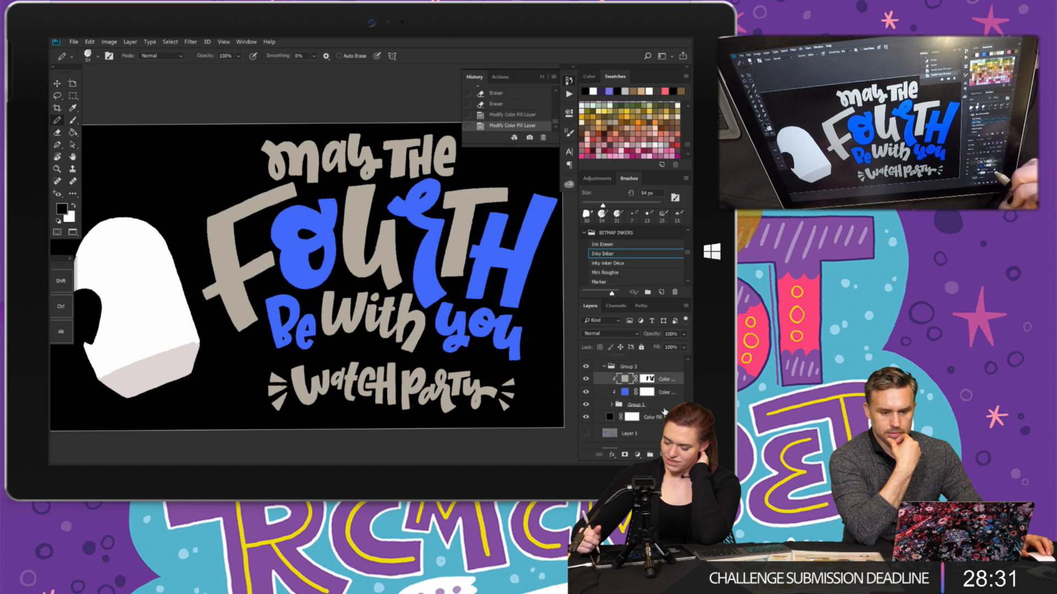
pyautogui.click(638, 455)
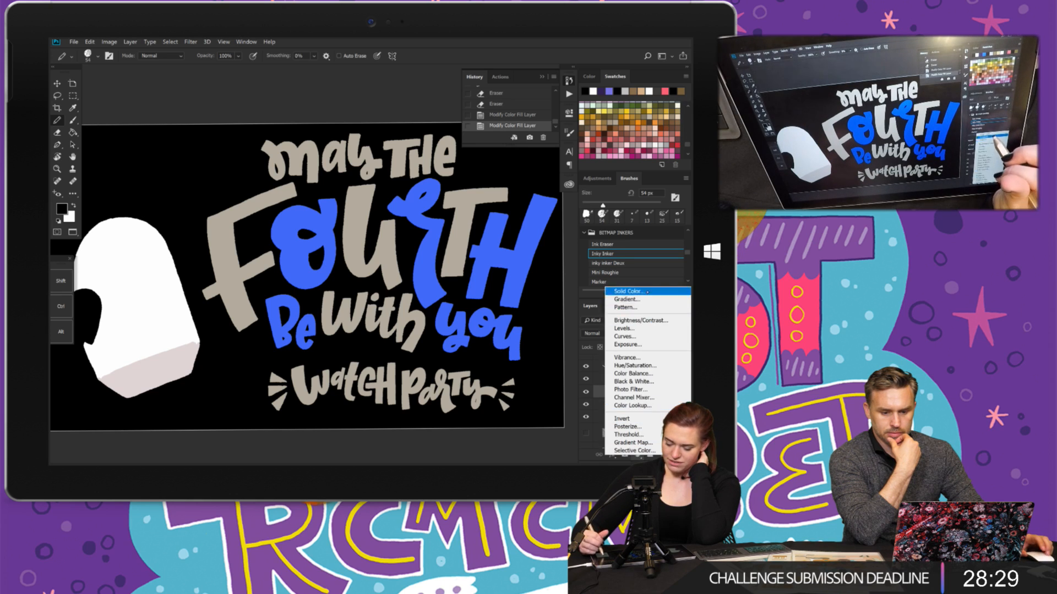
pyautogui.click(627, 291)
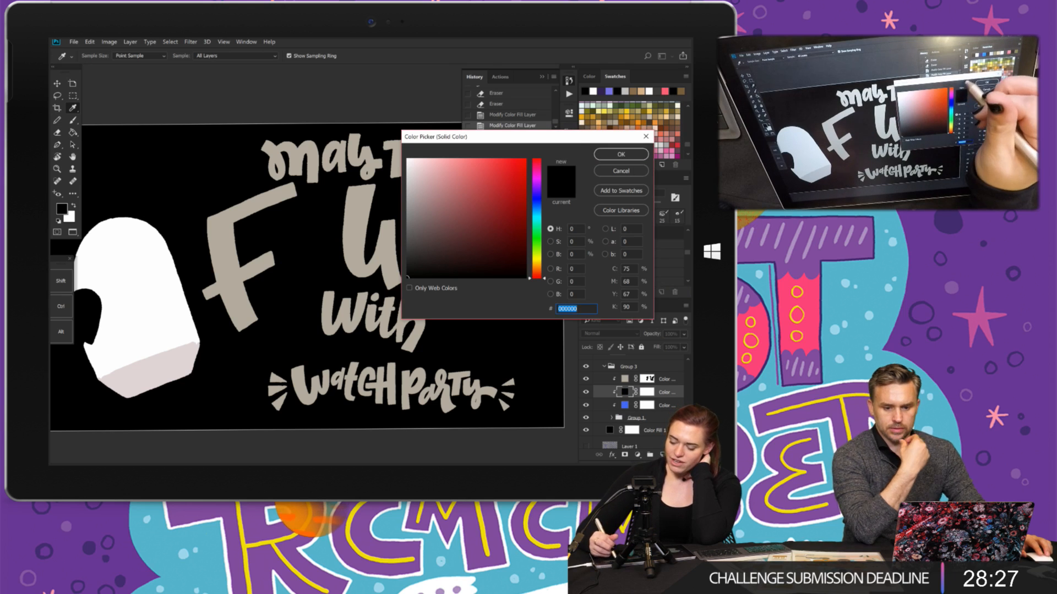
pyautogui.moveTo(572, 137); pyautogui.dragTo(568, 237)
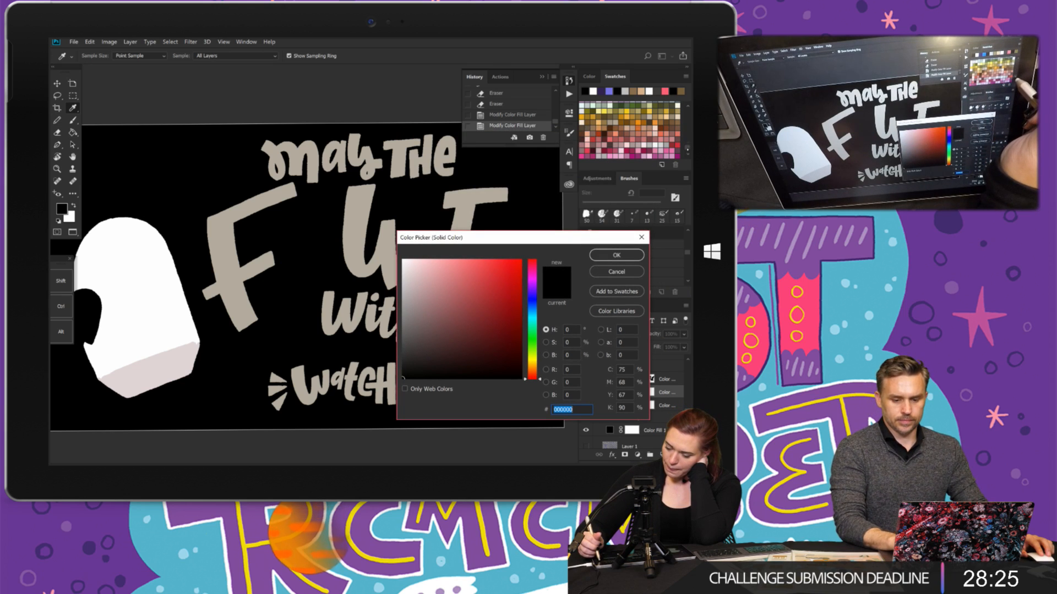
pyautogui.moveTo(687, 150); pyautogui.dragTo(688, 154)
pyautogui.scroll(5, 651, 113)
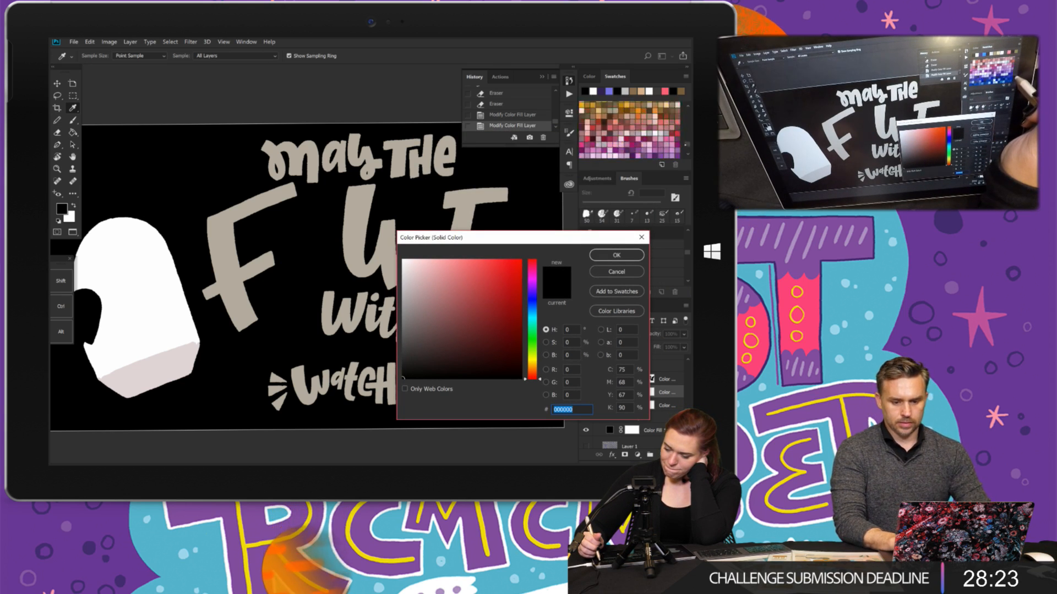
pyautogui.click(619, 106)
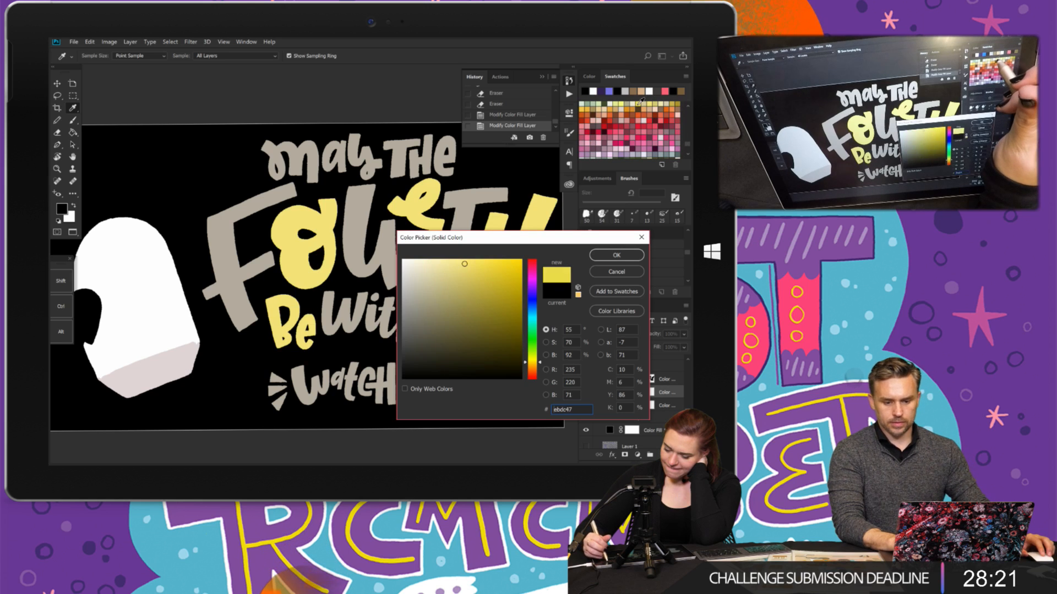
pyautogui.click(588, 104)
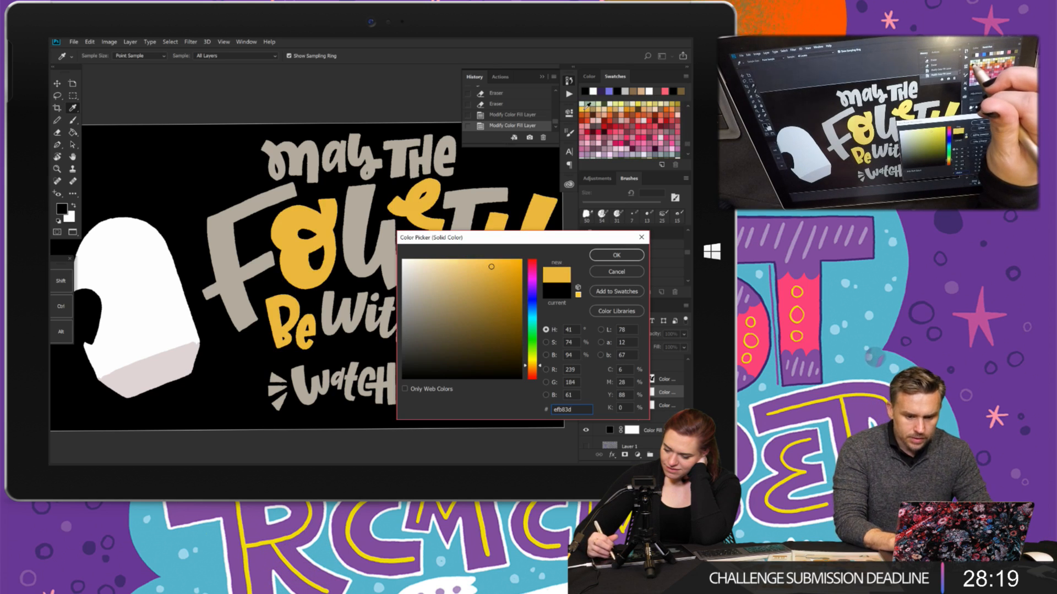
pyautogui.click(617, 255)
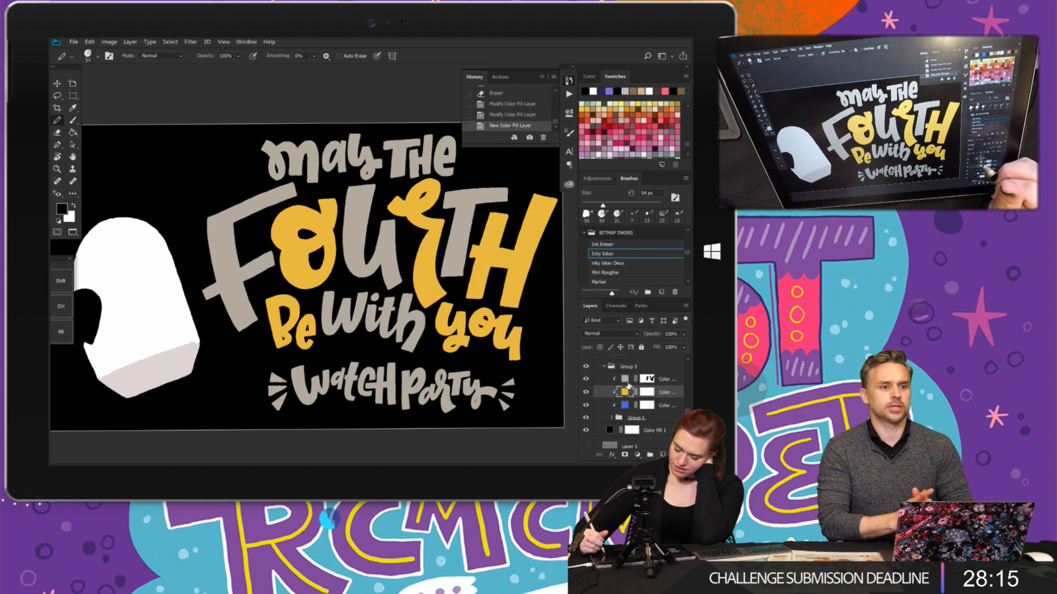
pyautogui.moveTo(664, 392); pyautogui.dragTo(667, 405)
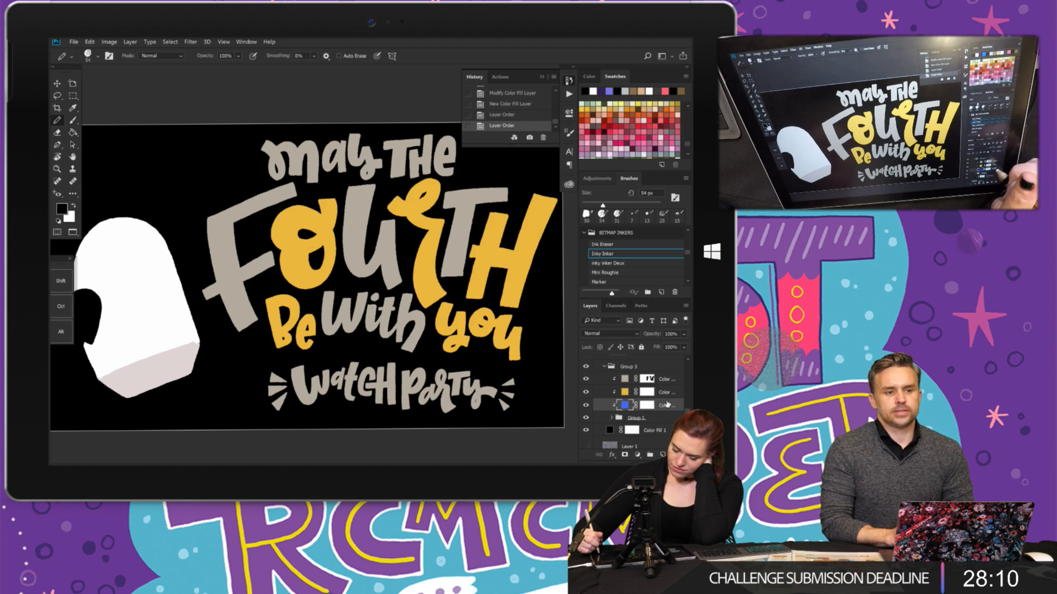
# - Paint black on the gray fill's mask over the words "Watch Party" and "With" to turn them golden yellow
pyautogui.click(648, 380)
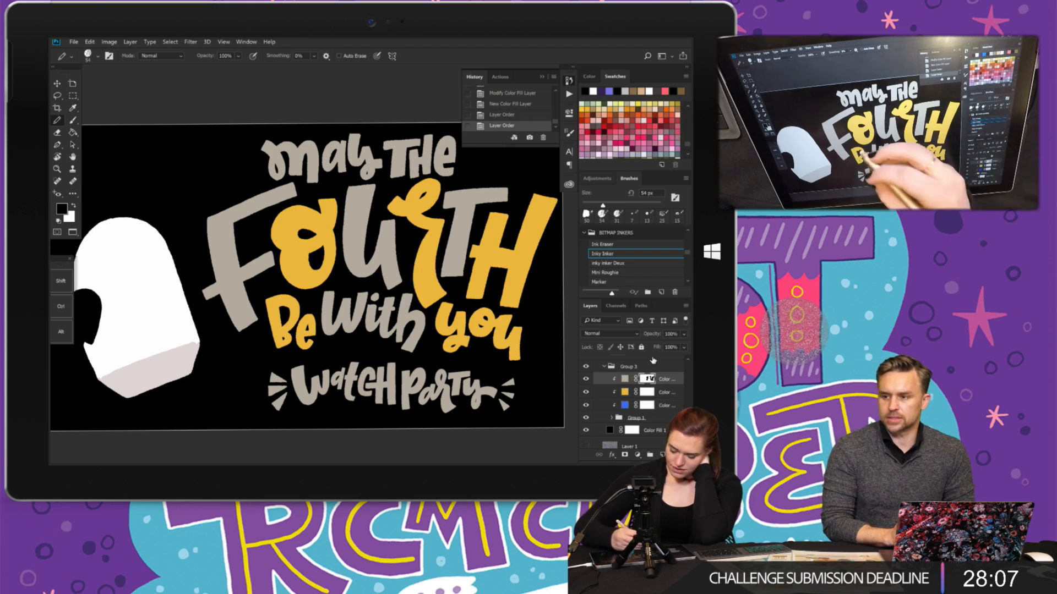
pyautogui.moveTo(338, 380)
pyautogui.mouseDown()
pyautogui.moveTo(315, 390)
pyautogui.moveTo(298, 373)
pyautogui.moveTo(304, 392)
pyautogui.moveTo(341, 374)
pyautogui.moveTo(353, 396)
pyautogui.moveTo(366, 380)
pyautogui.moveTo(379, 392)
pyautogui.moveTo(392, 380)
pyautogui.moveTo(405, 410)
pyautogui.moveTo(419, 388)
pyautogui.moveTo(453, 388)
pyautogui.moveTo(471, 401)
pyautogui.moveTo(496, 389)
pyautogui.mouseUp()
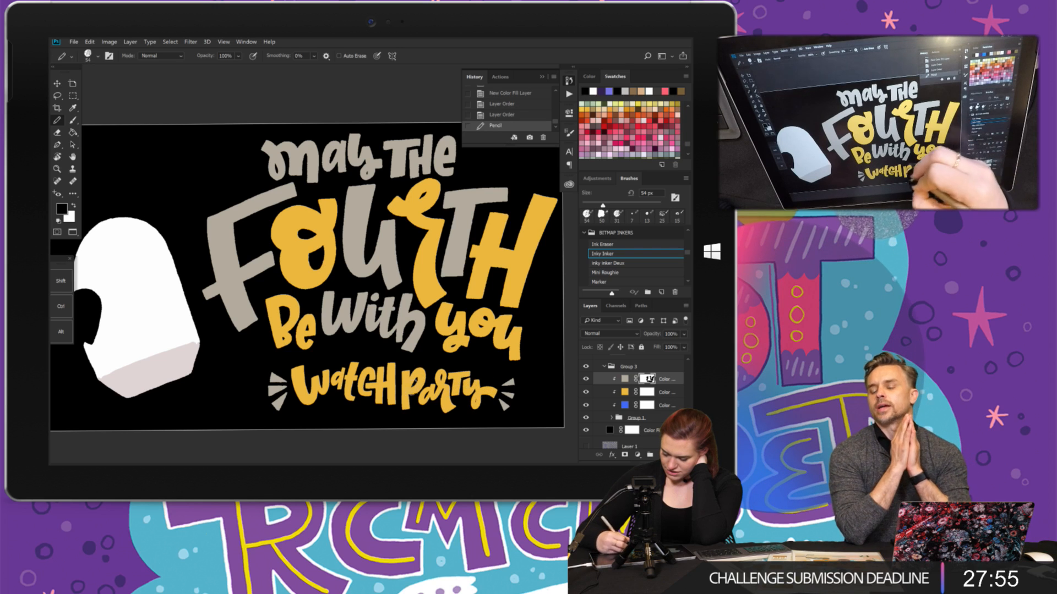
pyautogui.moveTo(413, 384); pyautogui.dragTo(410, 393)
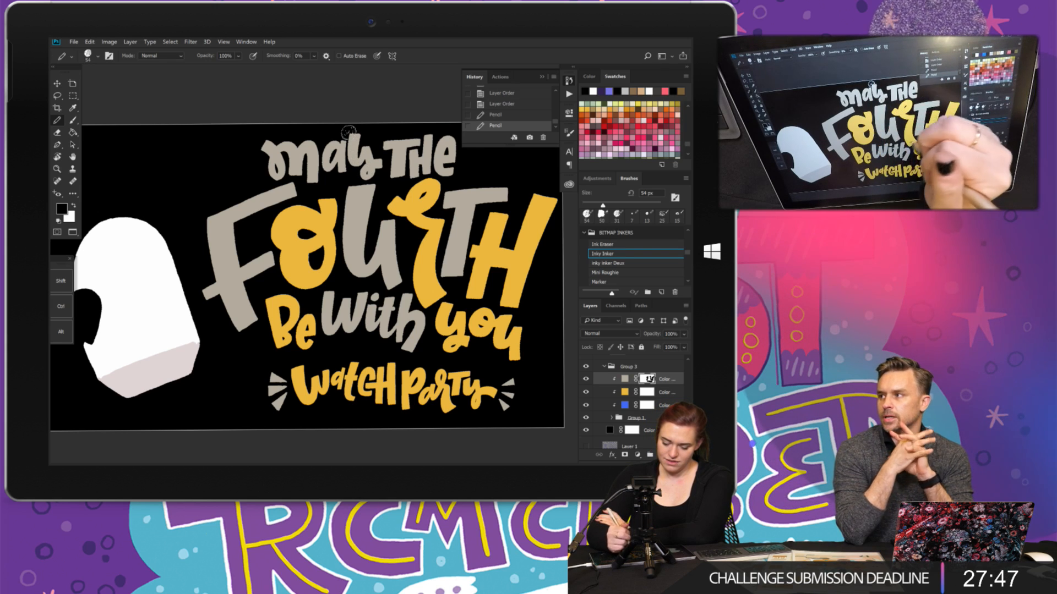
pyautogui.moveTo(333, 292)
pyautogui.mouseDown()
pyautogui.moveTo(332, 327)
pyautogui.moveTo(356, 301)
pyautogui.moveTo(364, 316)
pyautogui.moveTo(406, 299)
pyautogui.mouseUp()
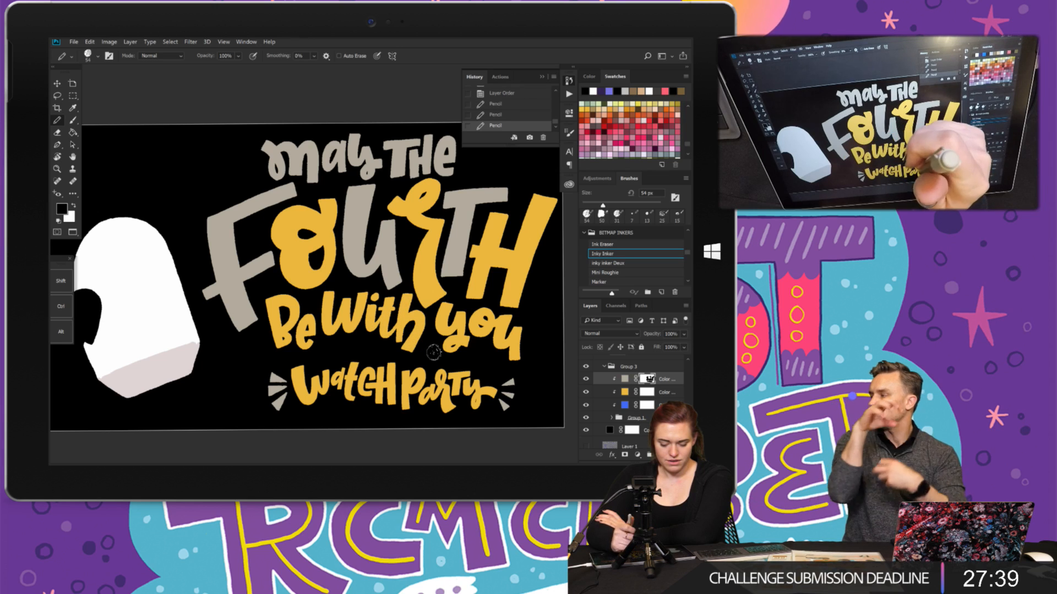
pyautogui.click(90, 41)
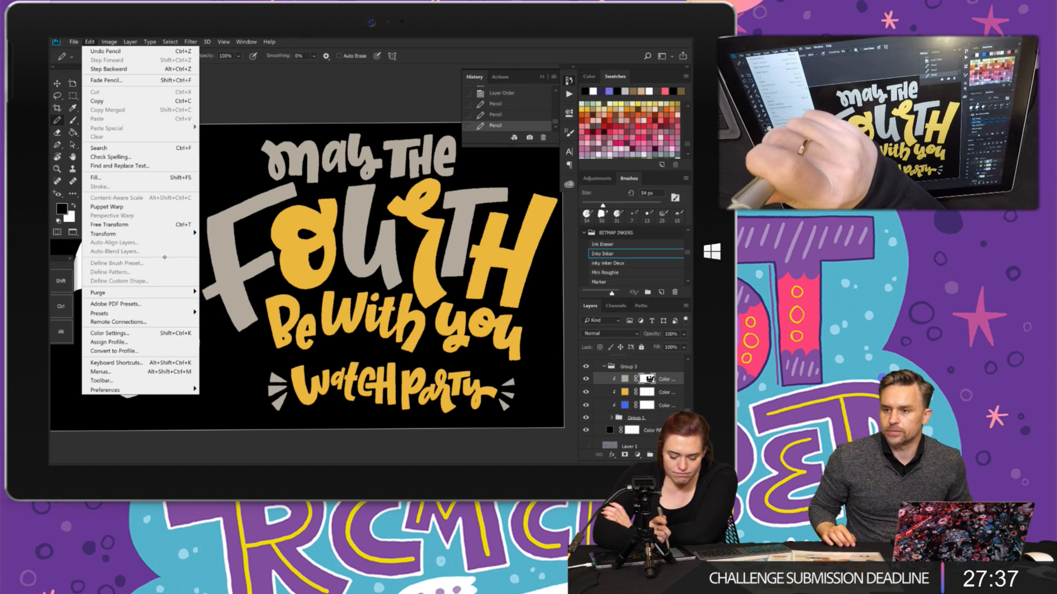
pyautogui.click(245, 102)
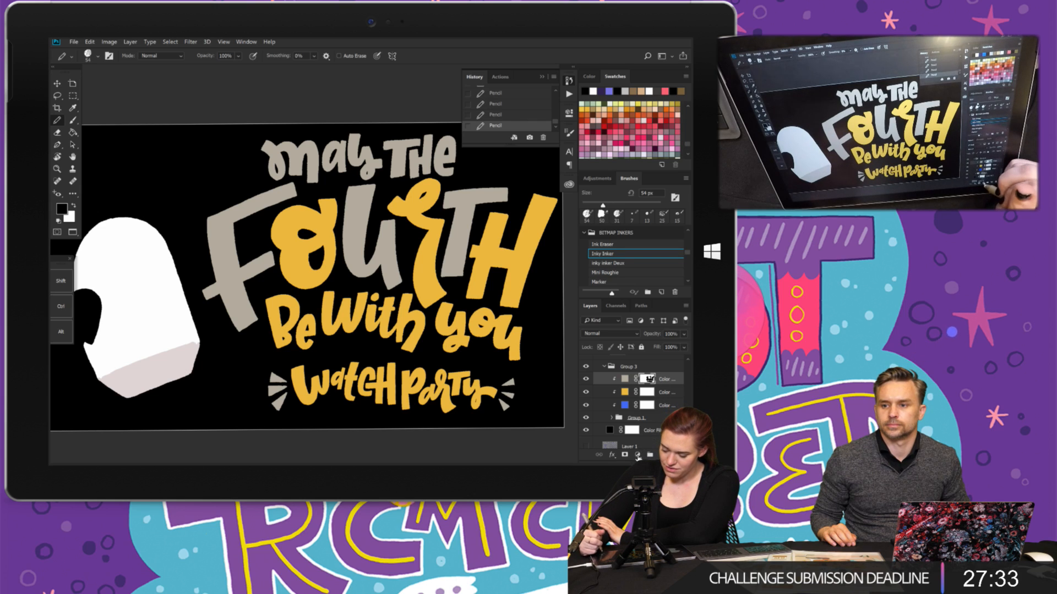
# - Add a Hue/Saturation adjustment clipped to the lettering with hue about +129, and compare the lettering with the adjustment hidden and shown
pyautogui.click(637, 456)
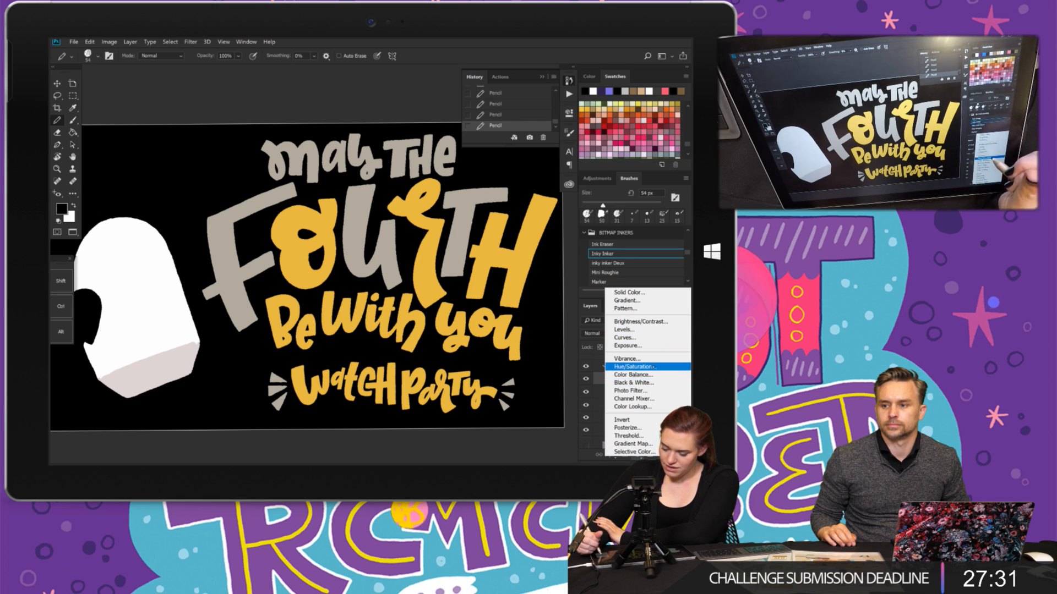
pyautogui.click(633, 366)
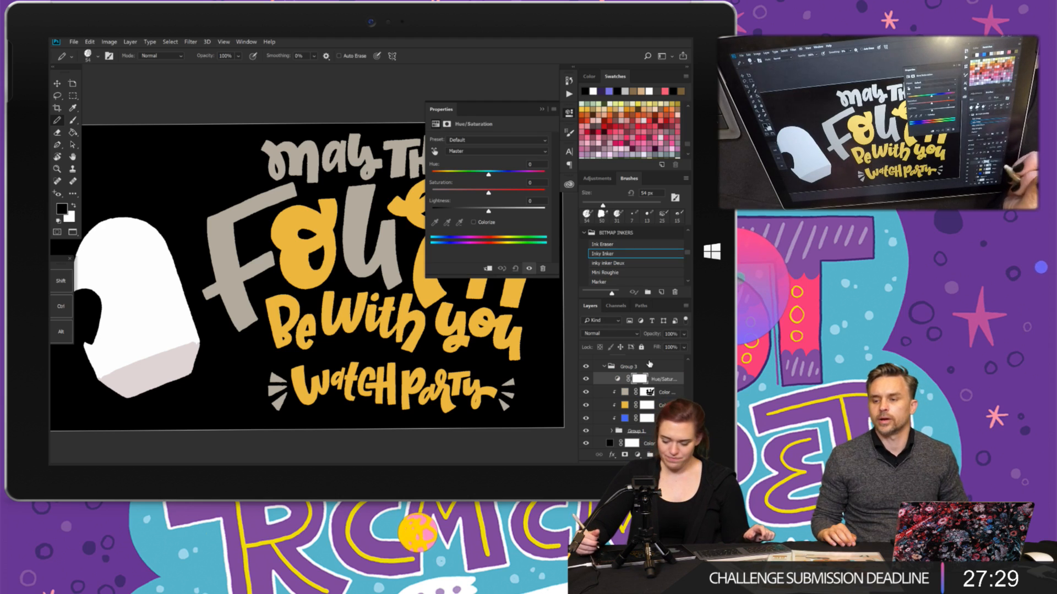
pyautogui.keyDown('alt'); pyautogui.click(670, 384); pyautogui.keyUp('alt')
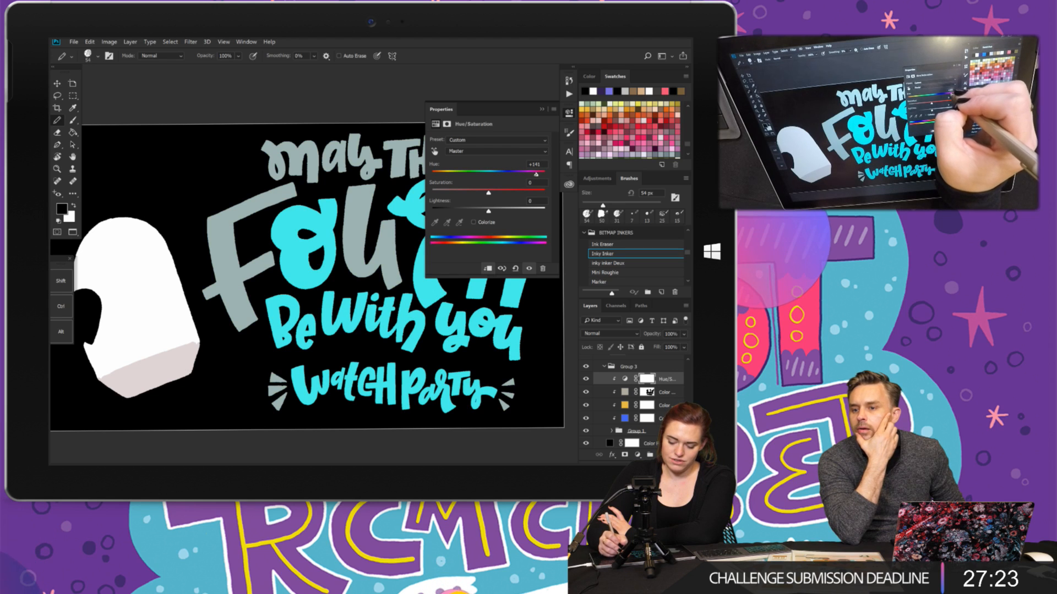
pyautogui.moveTo(530, 175); pyautogui.dragTo(538, 175)
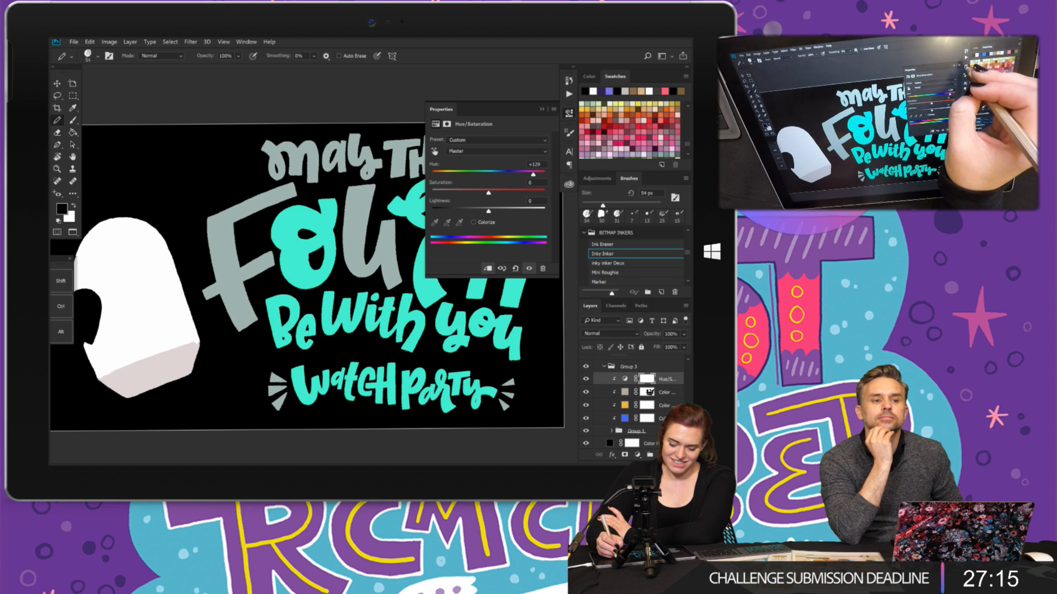
pyautogui.click(569, 113)
pyautogui.scroll(-5, 382, 201)
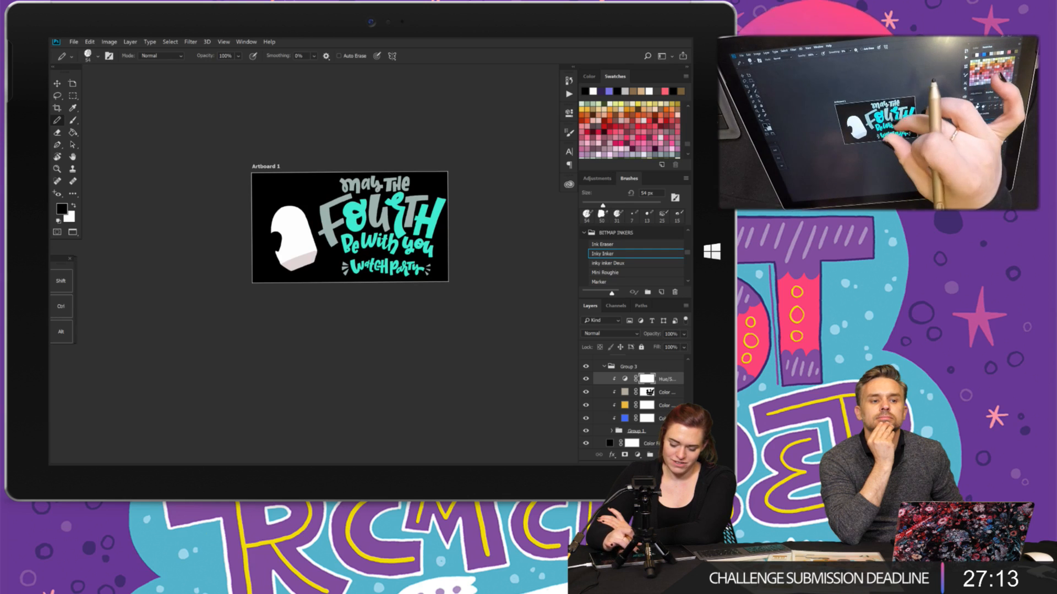
pyautogui.scroll(5, 330, 226)
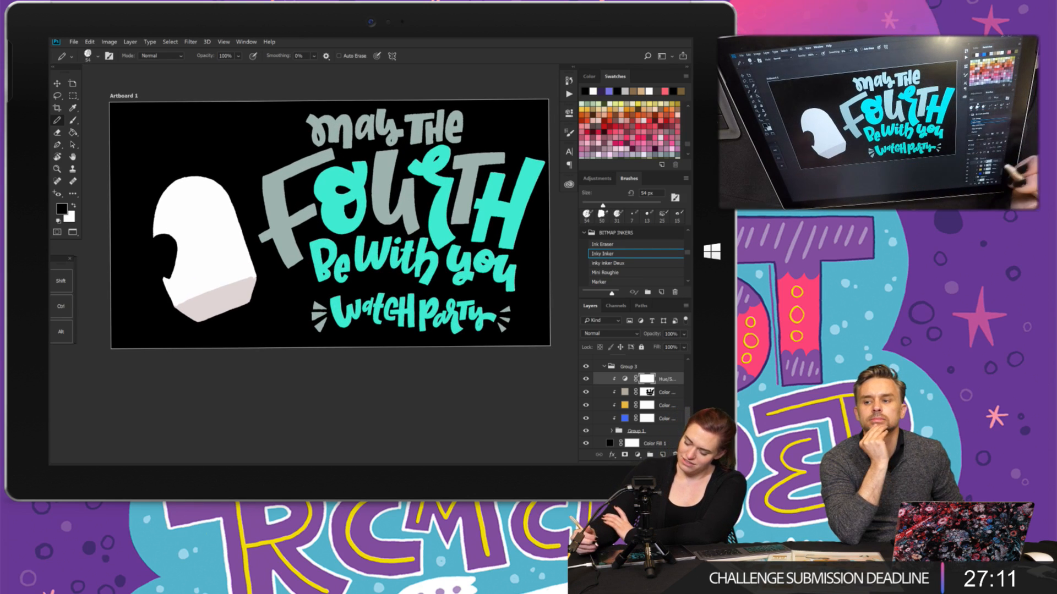
pyautogui.click(587, 380)
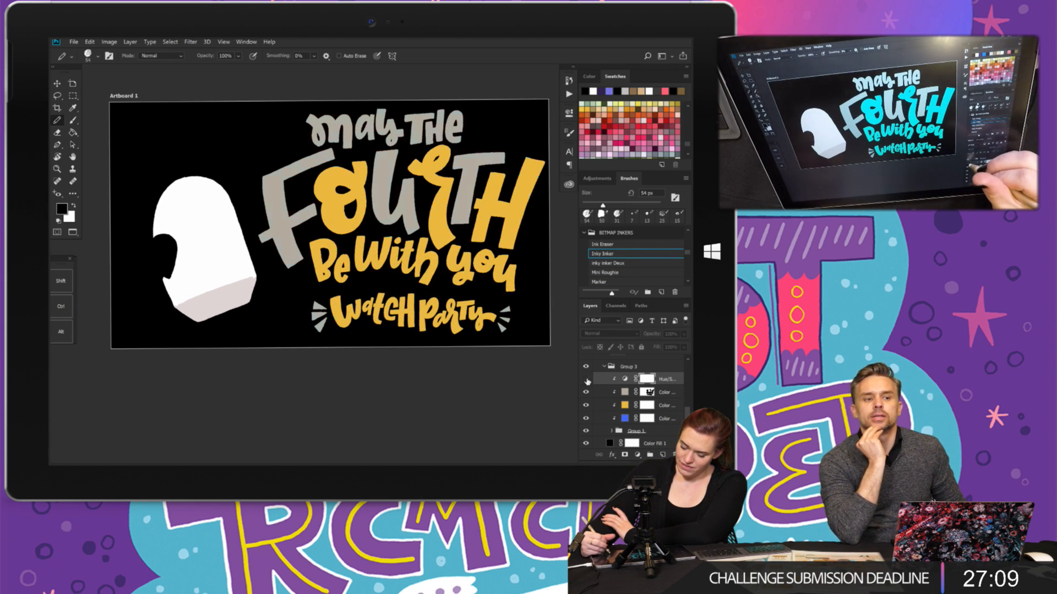
pyautogui.click(586, 379)
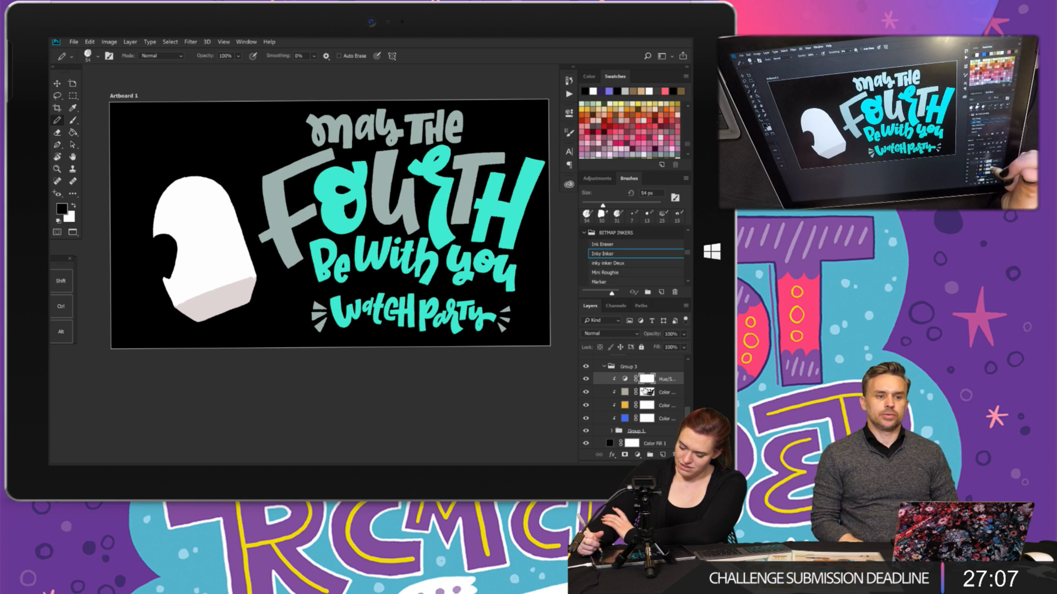
# - Sample the turquoise of the lettering as the foreground color with the Eyedropper set to sample All Layers
pyautogui.press('i')
pyautogui.click(318, 171)
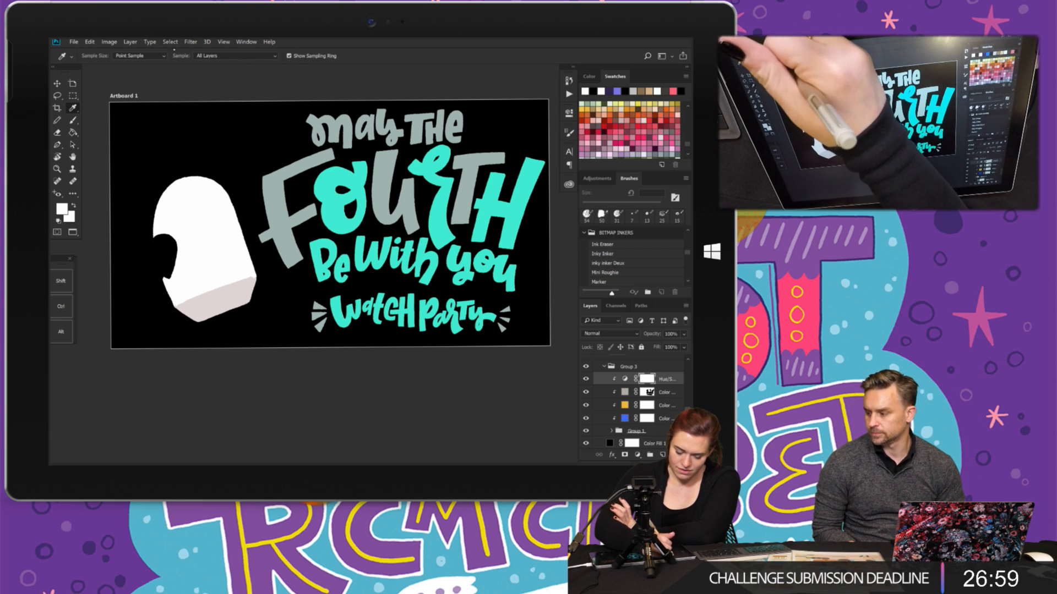
pyautogui.click(236, 56)
pyautogui.click(212, 64)
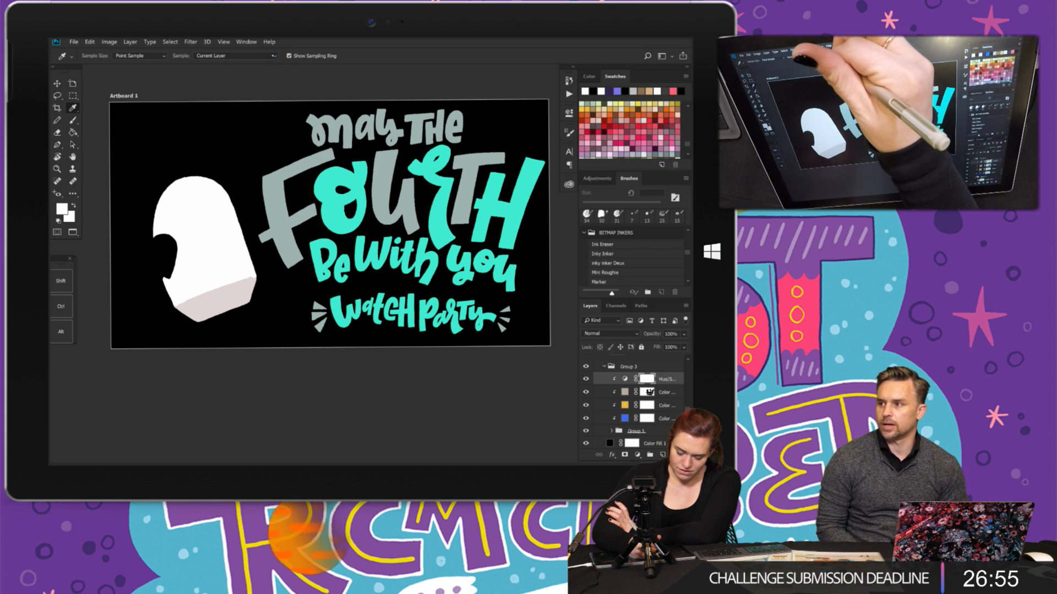
pyautogui.click(237, 56)
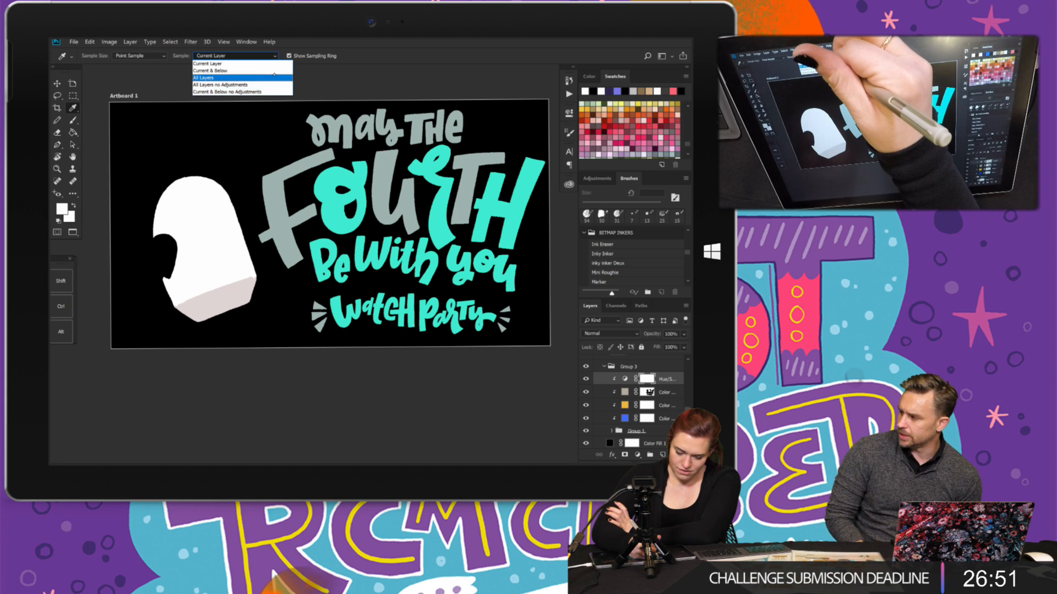
pyautogui.click(221, 77)
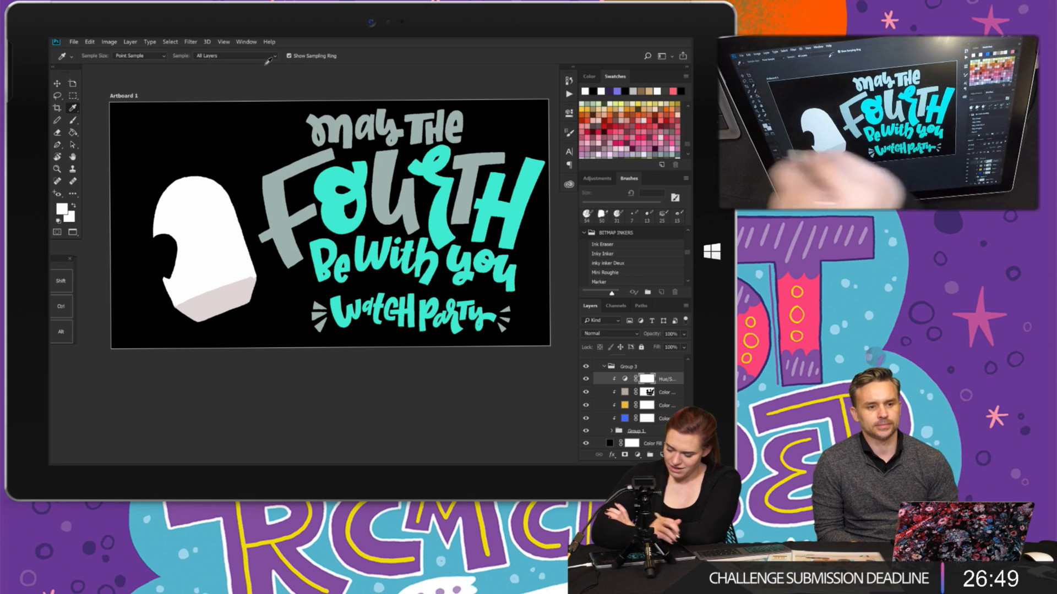
pyautogui.click(624, 392)
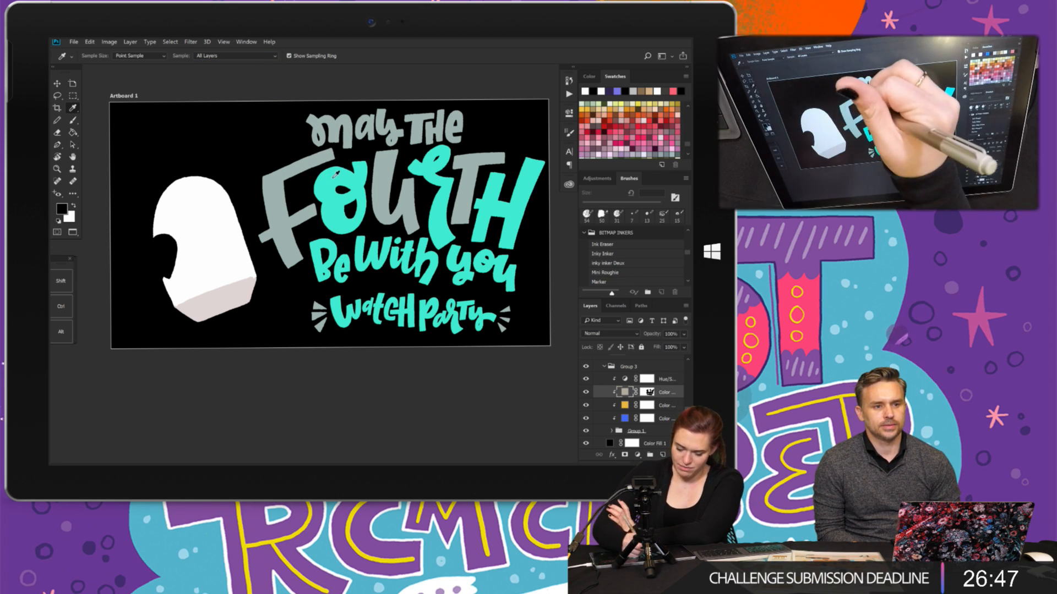
pyautogui.click(351, 209)
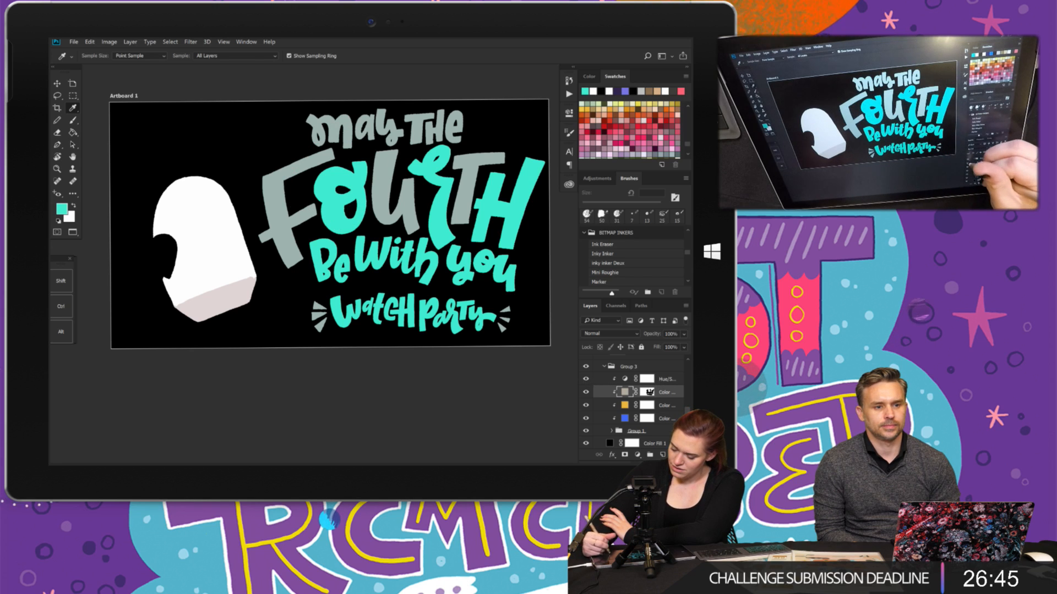
# - With the Hue/Saturation adjustment hidden, recolor the blue fill layer with the sampled turquoise and move it above the golden yellow fill
pyautogui.click(586, 379)
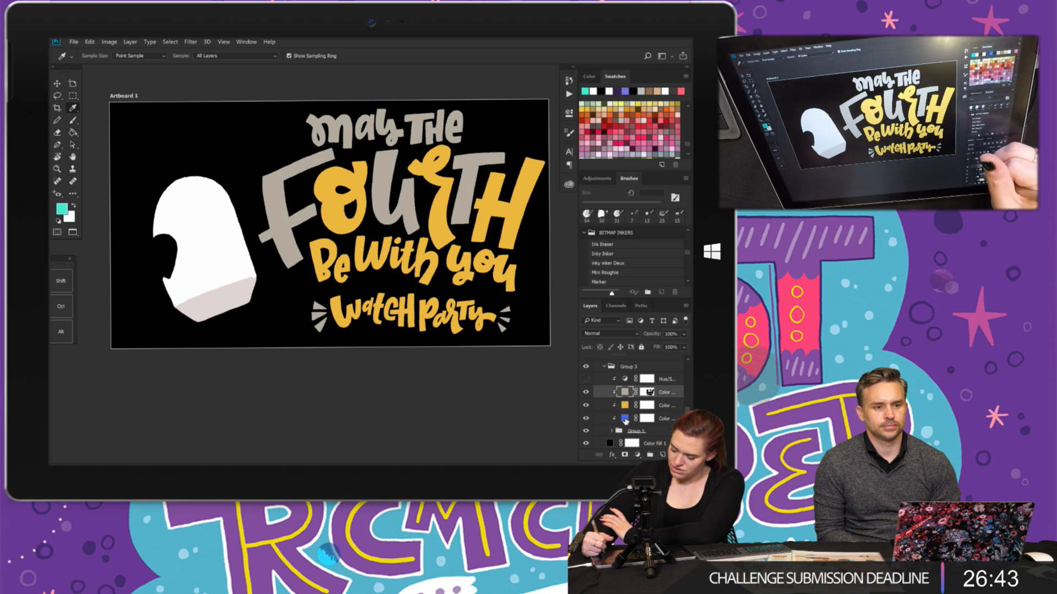
pyautogui.doubleClick(625, 419)
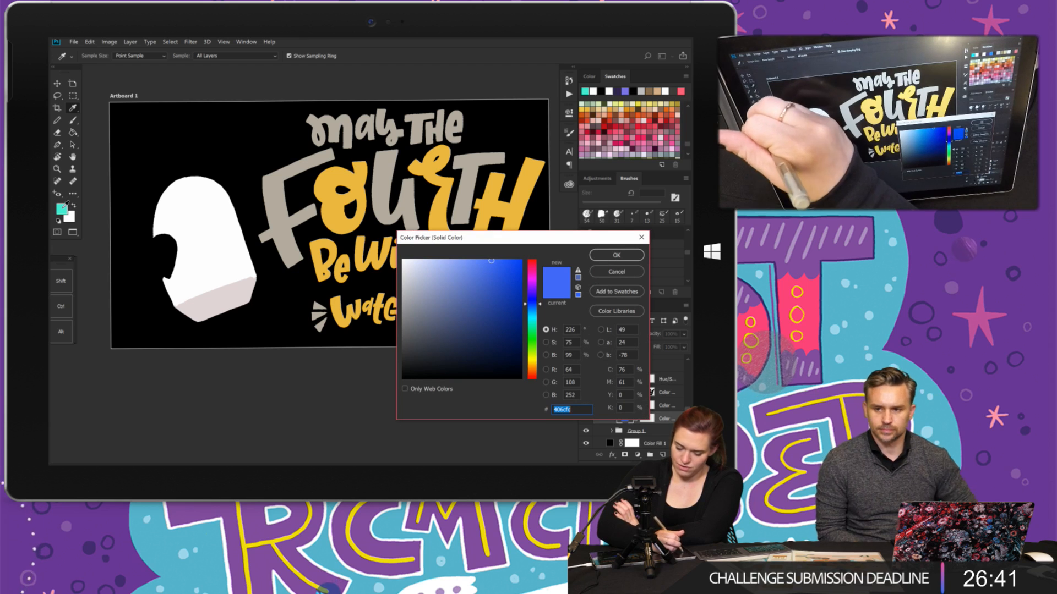
pyautogui.click(63, 208)
pyautogui.click(615, 257)
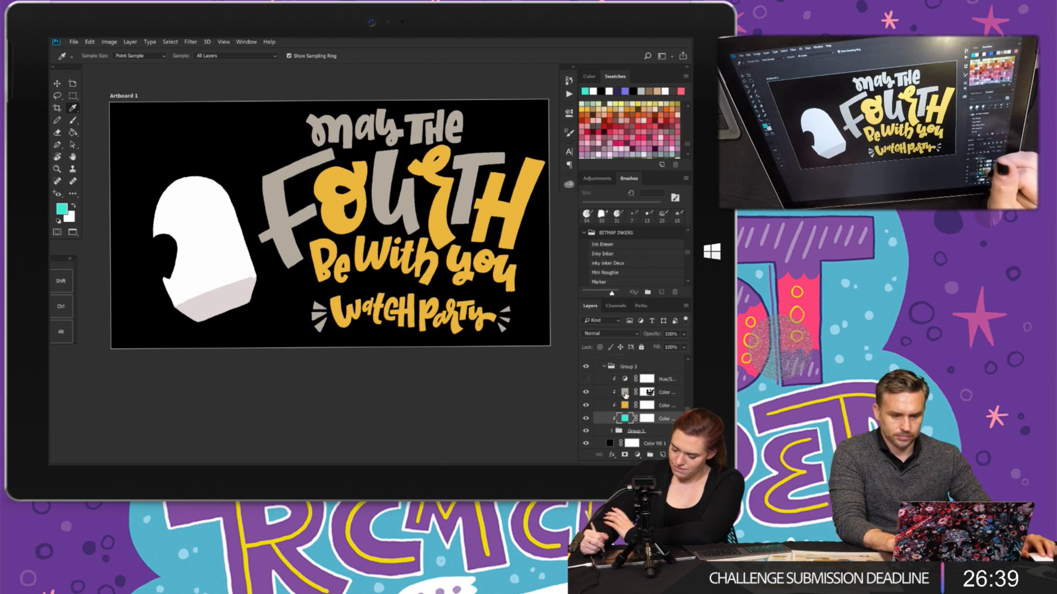
pyautogui.click(625, 392)
pyautogui.moveTo(664, 419); pyautogui.dragTo(662, 400)
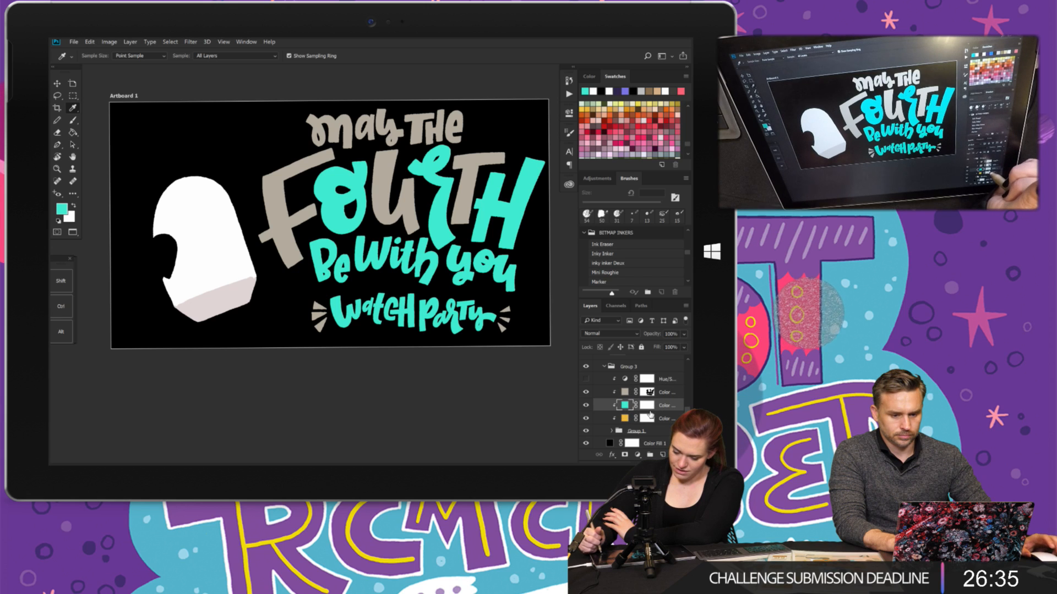
# - Paint black with the Inky Inker brush on the gray fill's mask over the burst marks on both sides of "Watch Party" to turn them turquoise
pyautogui.click(625, 392)
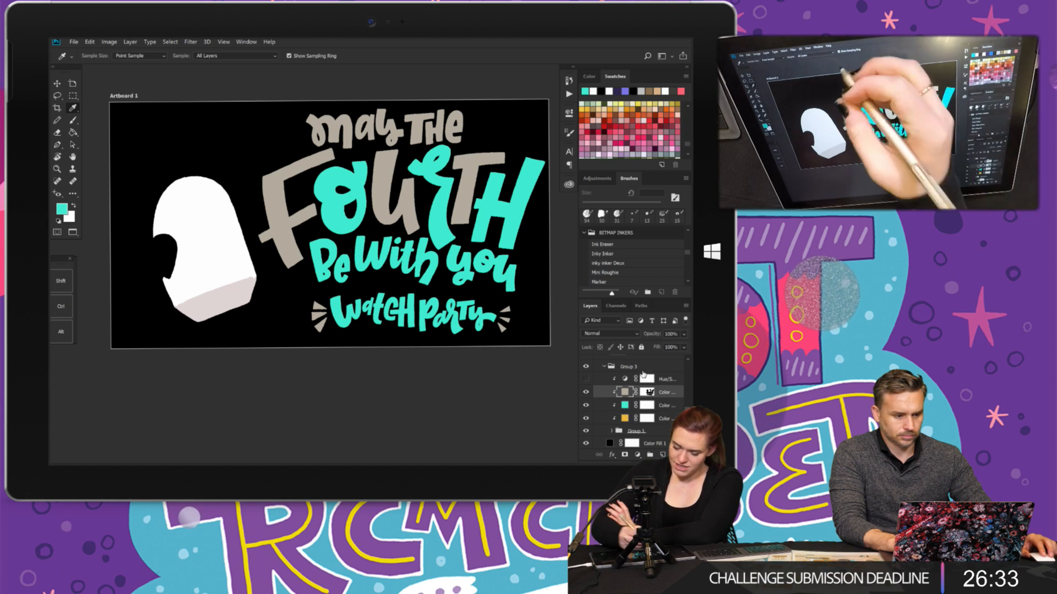
pyautogui.click(602, 254)
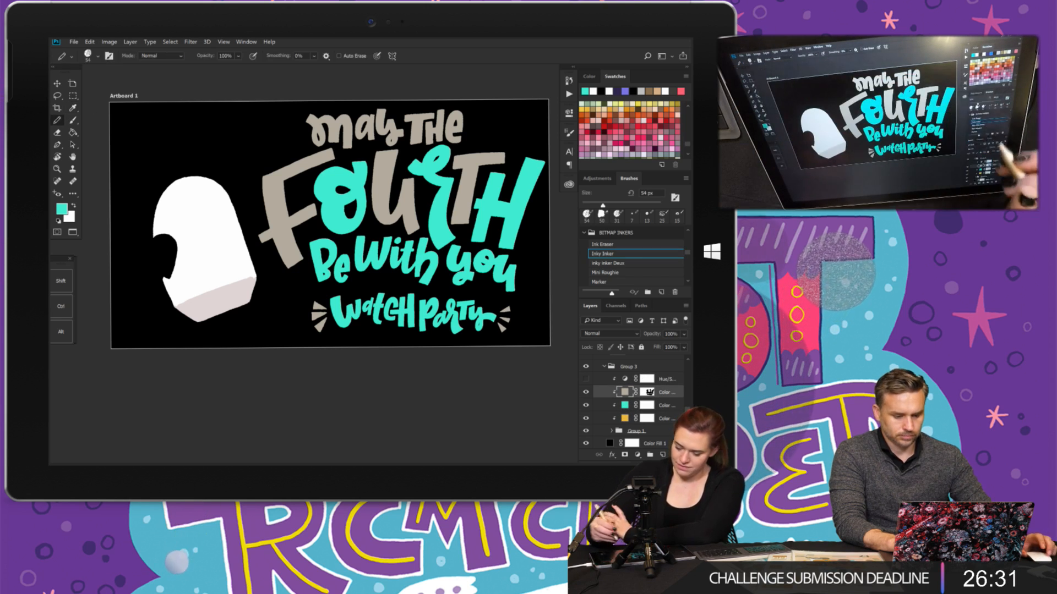
pyautogui.click(647, 405)
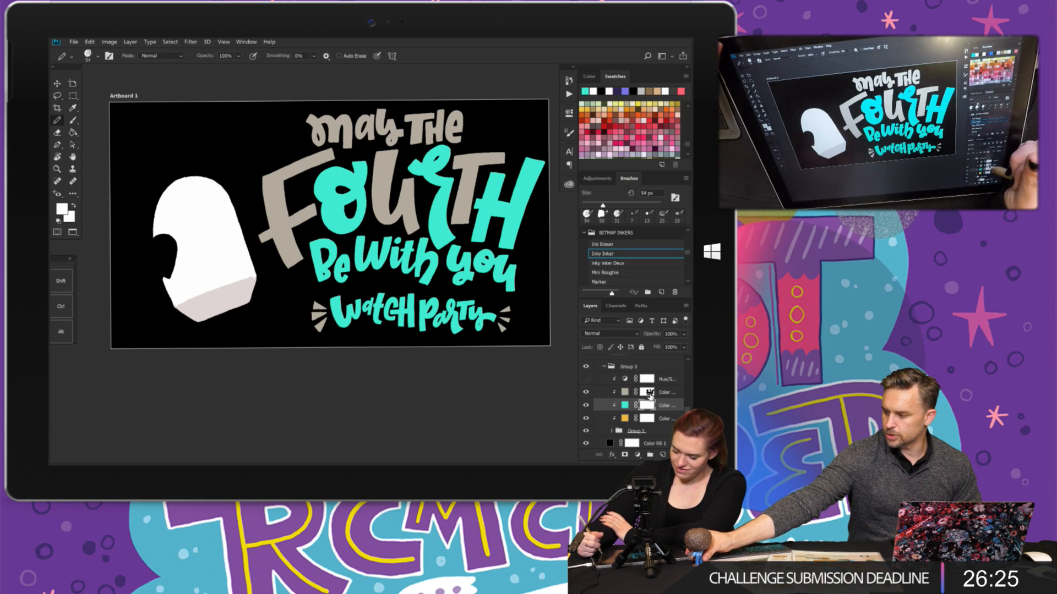
pyautogui.click(648, 416)
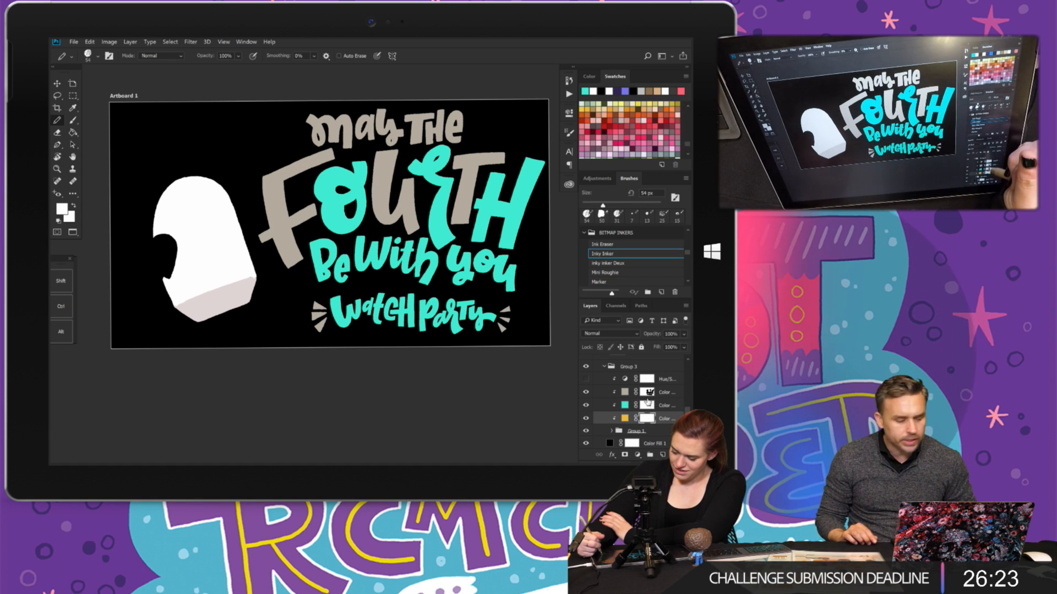
pyautogui.click(649, 392)
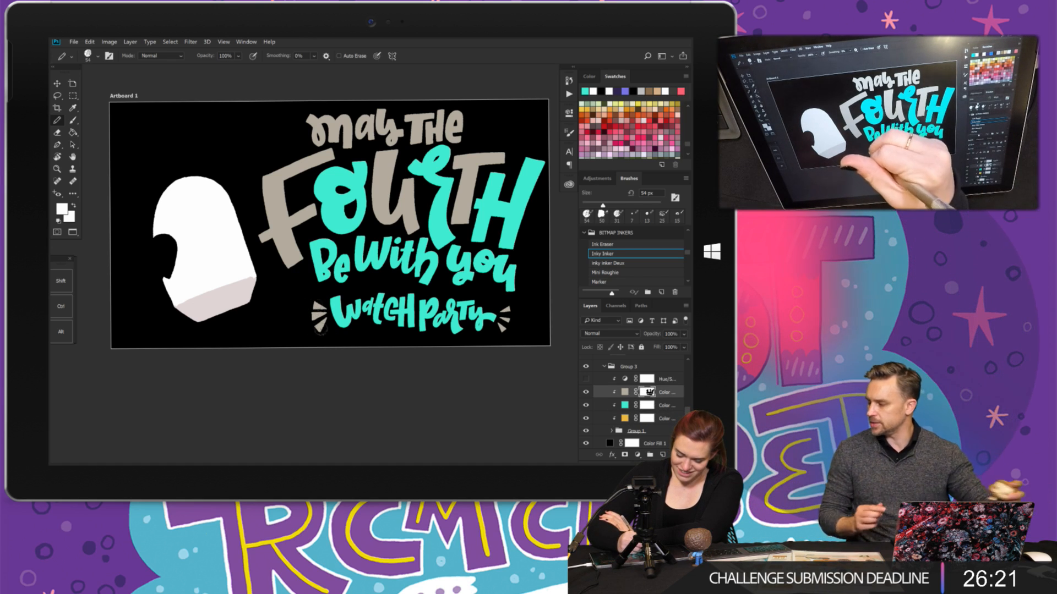
pyautogui.scroll(3, 333, 324)
pyautogui.click(58, 221)
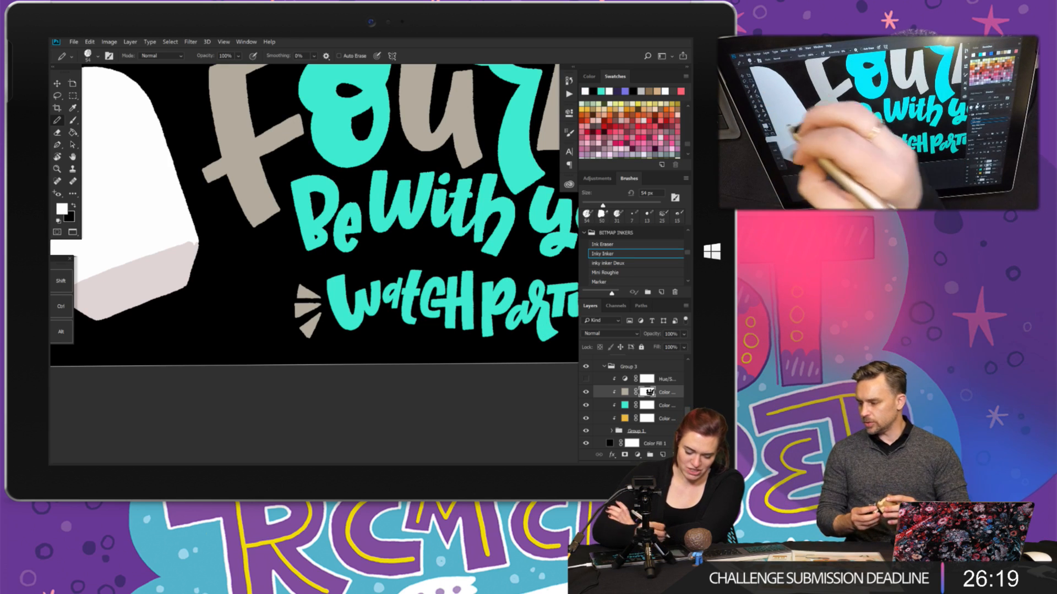
pyautogui.press('x')
pyautogui.moveTo(318, 293)
pyautogui.mouseDown()
pyautogui.moveTo(308, 322)
pyautogui.moveTo(140, 271)
pyautogui.mouseUp()
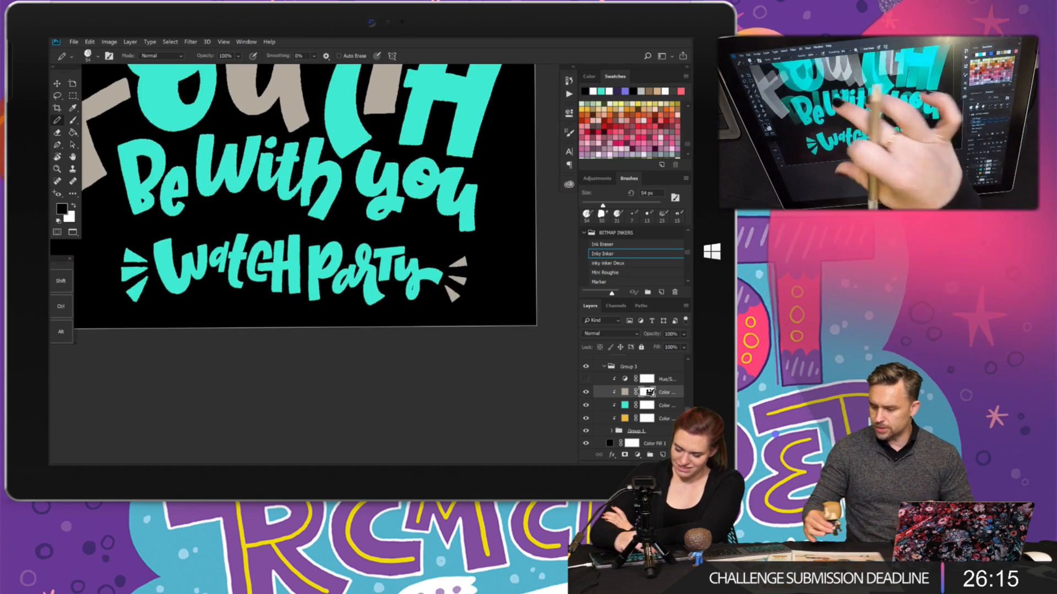
pyautogui.moveTo(463, 260)
pyautogui.mouseDown()
pyautogui.moveTo(451, 302)
pyautogui.moveTo(463, 251)
pyautogui.moveTo(465, 280)
pyautogui.mouseUp()
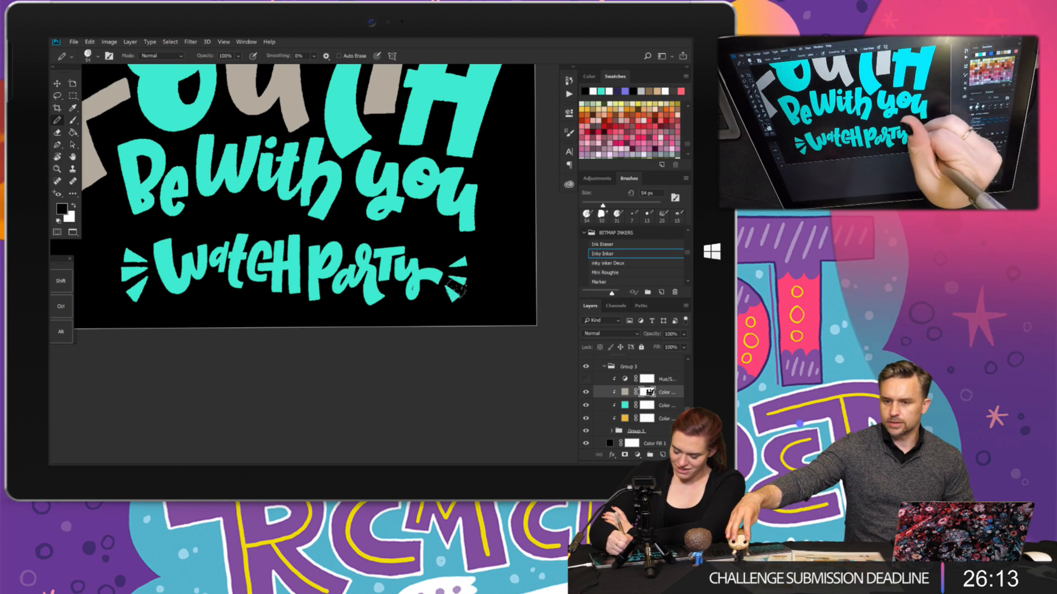
# - Paint black on the turquoise fill's mask over the burst marks around "Watch Party" to turn them golden yellow
pyautogui.click(647, 406)
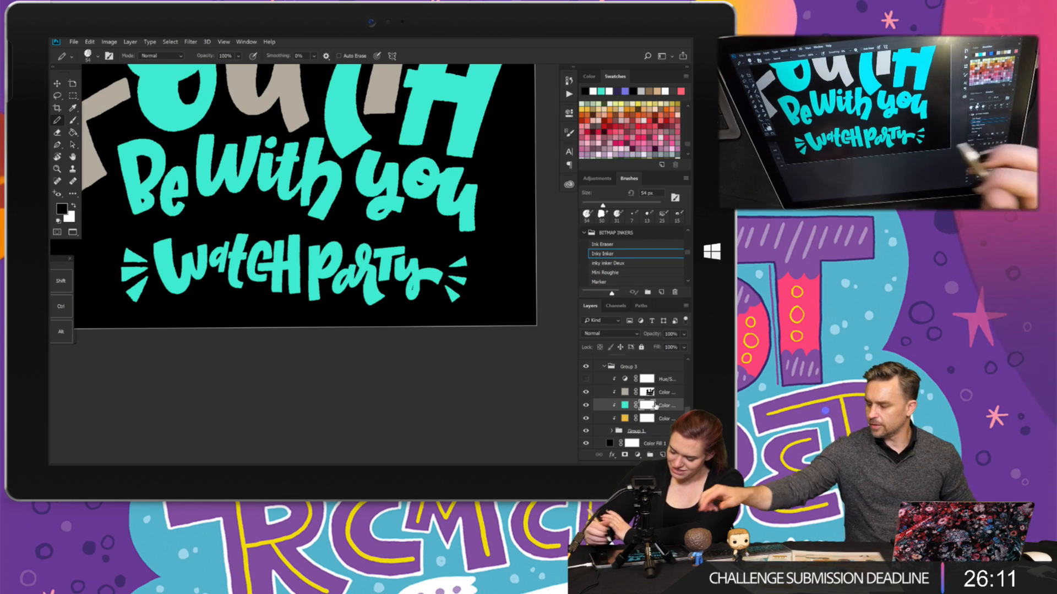
pyautogui.moveTo(465, 268); pyautogui.dragTo(450, 290)
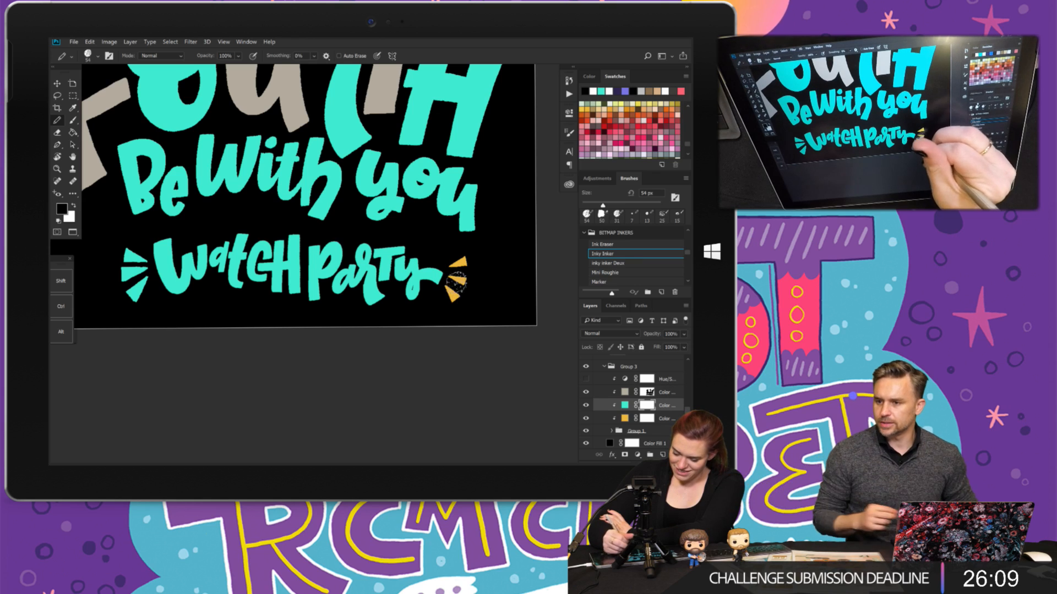
pyautogui.moveTo(122, 256); pyautogui.dragTo(134, 293)
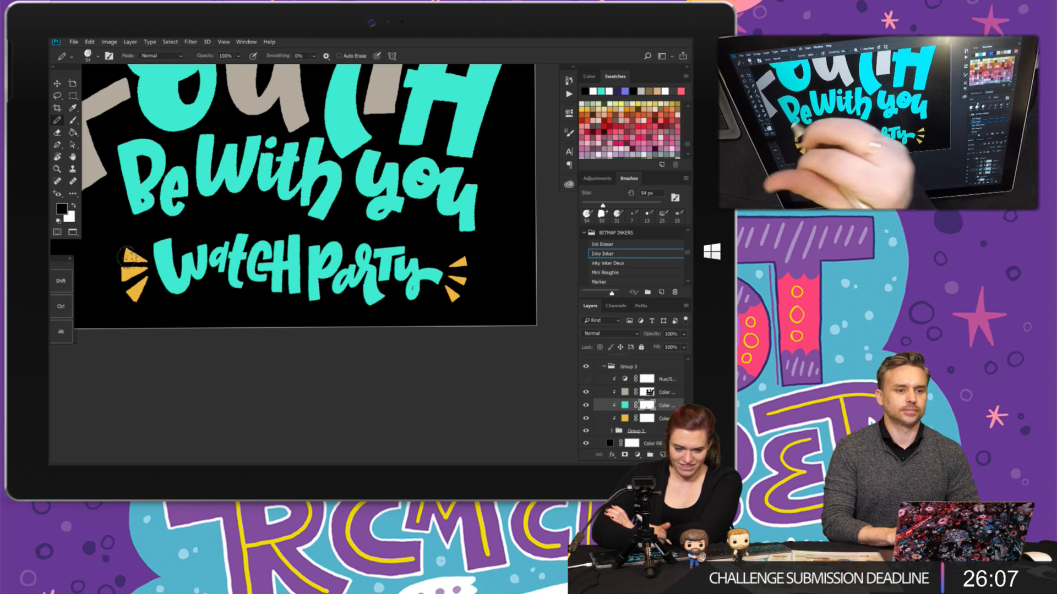
# - Examine the recolored lettering together with the droid on the artboard and up close
pyautogui.scroll(-5, 461, 315)
pyautogui.scroll(2, 463, 316)
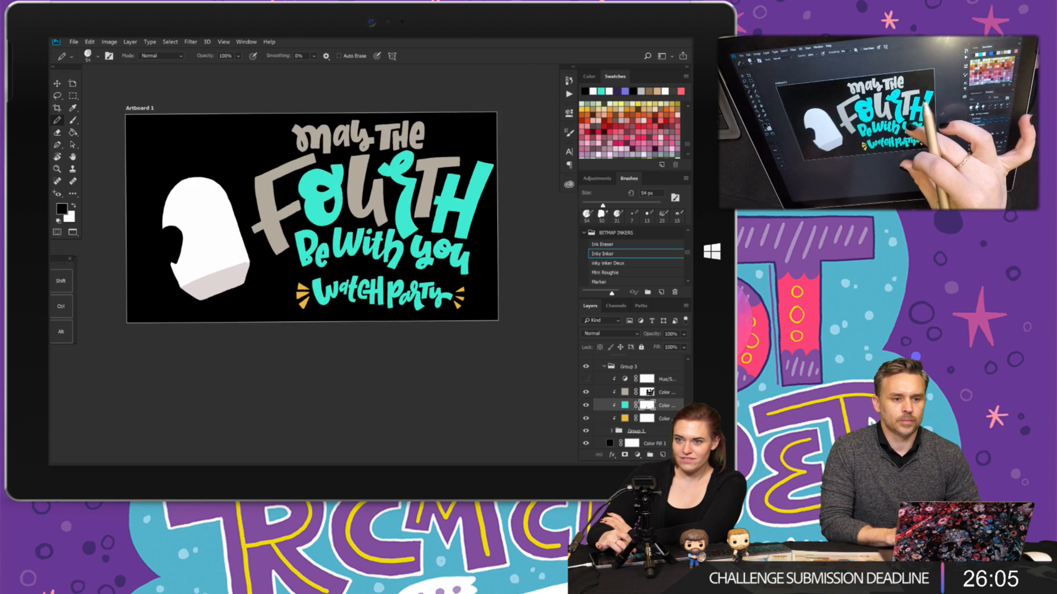
pyautogui.scroll(3, 416, 276)
pyautogui.scroll(-3, 413, 275)
pyautogui.scroll(2, 375, 236)
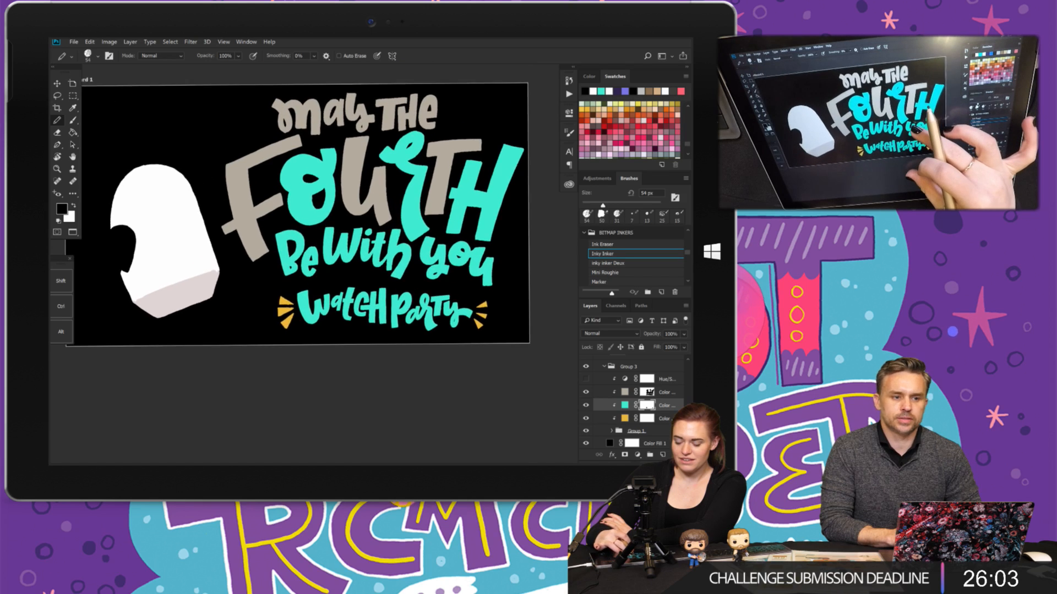
pyautogui.scroll(3, 308, 220)
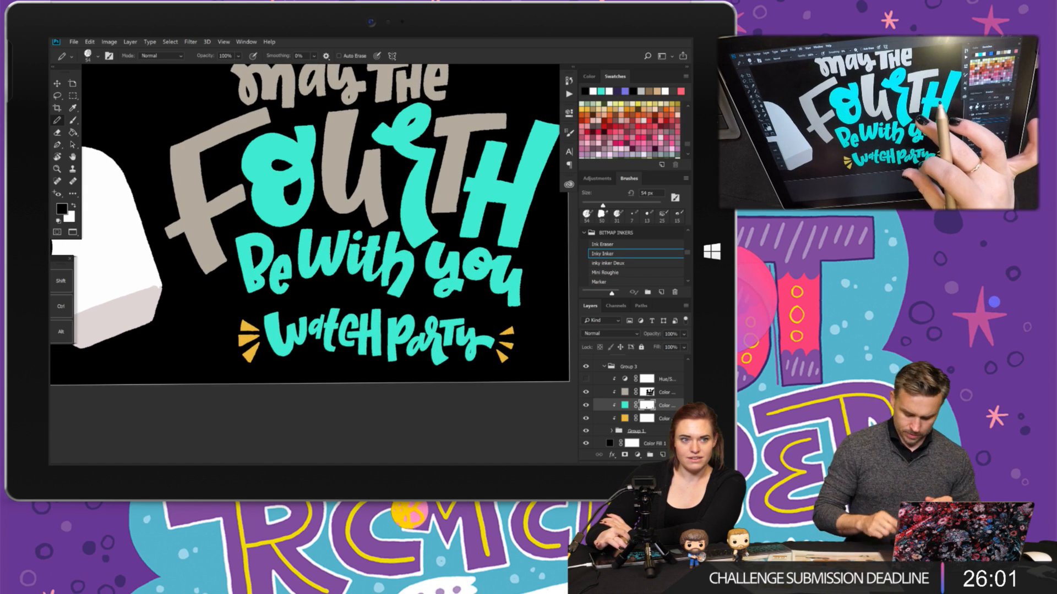
pyautogui.scroll(2, 310, 232)
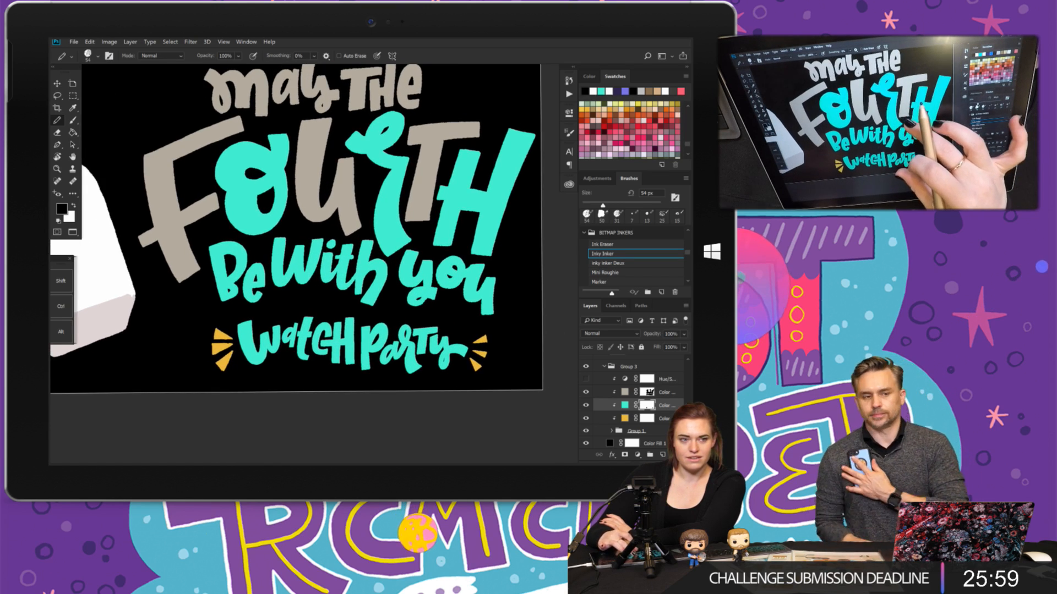
pyautogui.scroll(1, 308, 231)
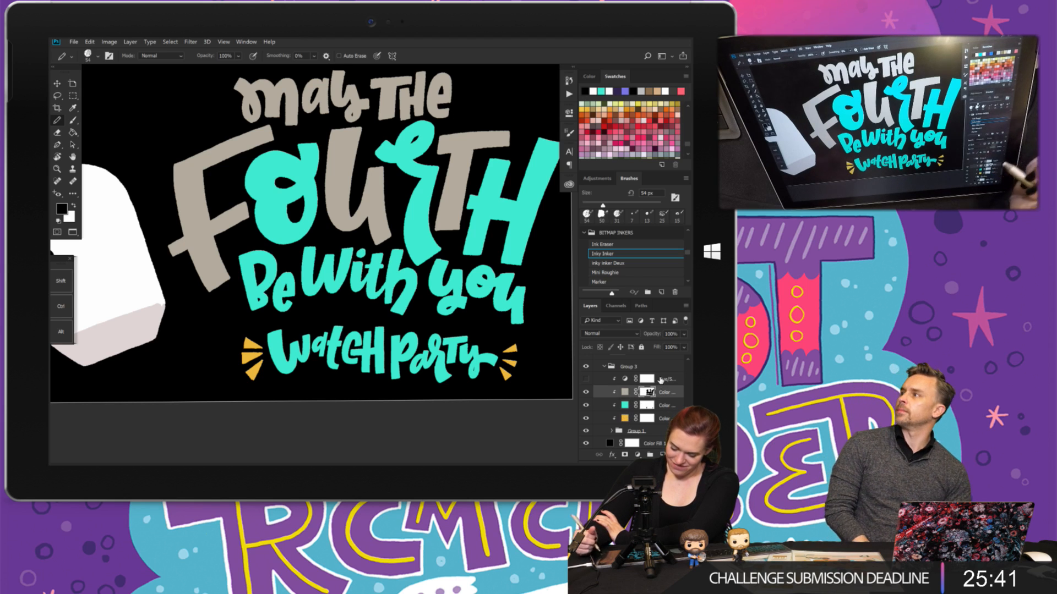
# - Hide the gray fill and paint black on the turquoise fill's mask over "May the" and "Be With You" to turn them golden yellow
pyautogui.click(586, 392)
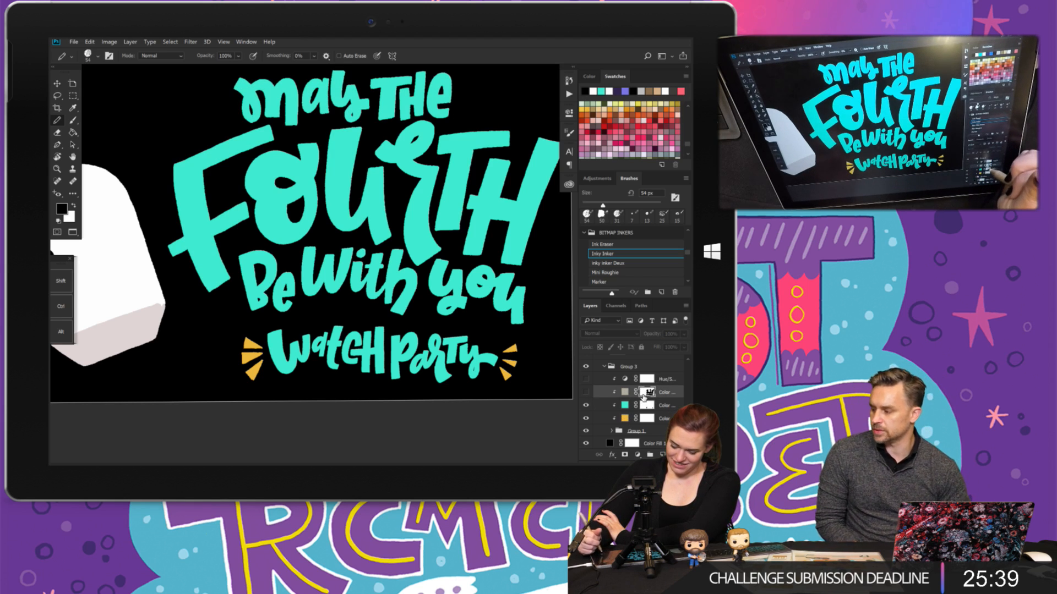
pyautogui.click(646, 405)
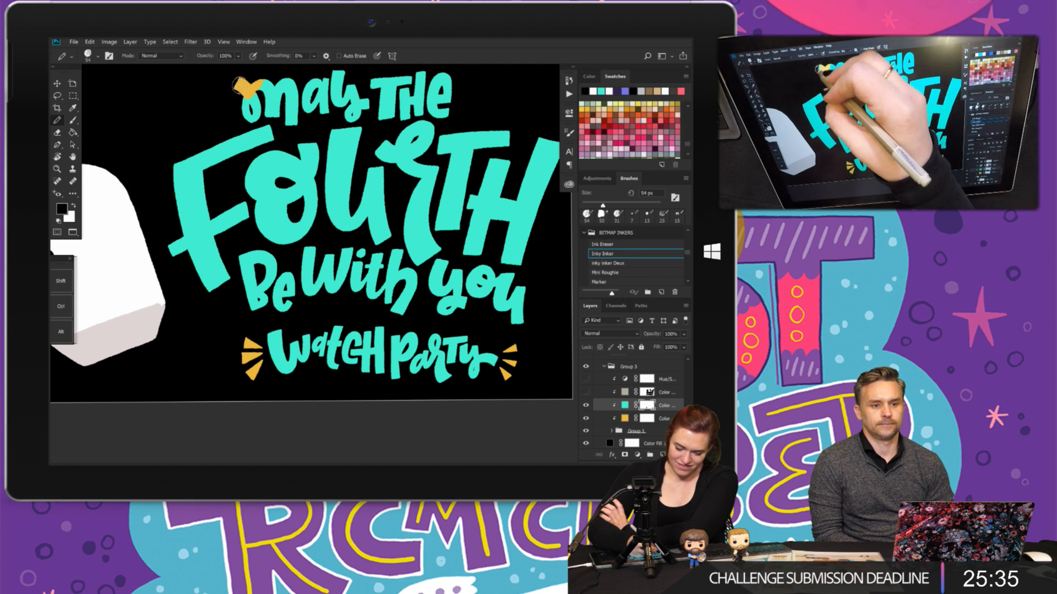
pyautogui.moveTo(237, 81); pyautogui.dragTo(260, 101)
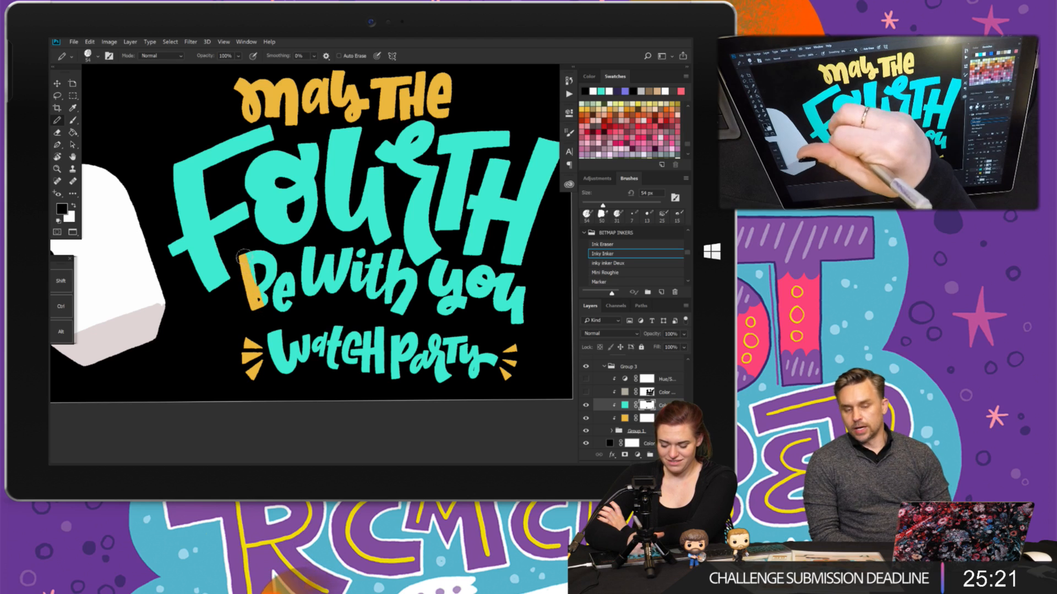
pyautogui.moveTo(268, 293); pyautogui.dragTo(269, 257)
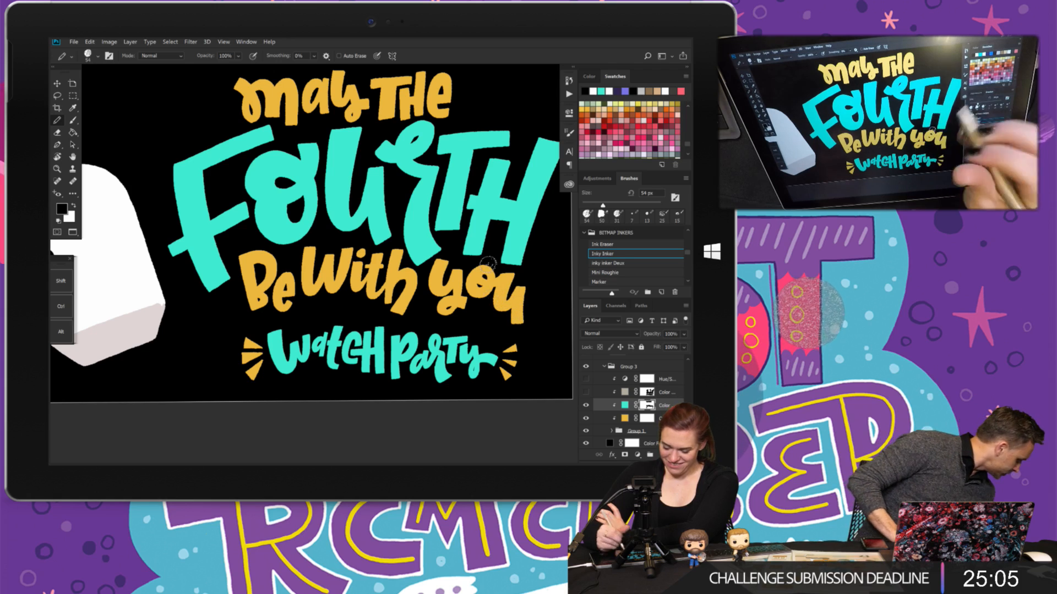
# - Add a new layer above the Hue/Saturation adjustment and set up the Inky Inker Deux brush at 15 px with white as the foreground color
pyautogui.scroll(-3, 372, 294)
pyautogui.scroll(-3, 315, 253)
pyautogui.scroll(3, 270, 236)
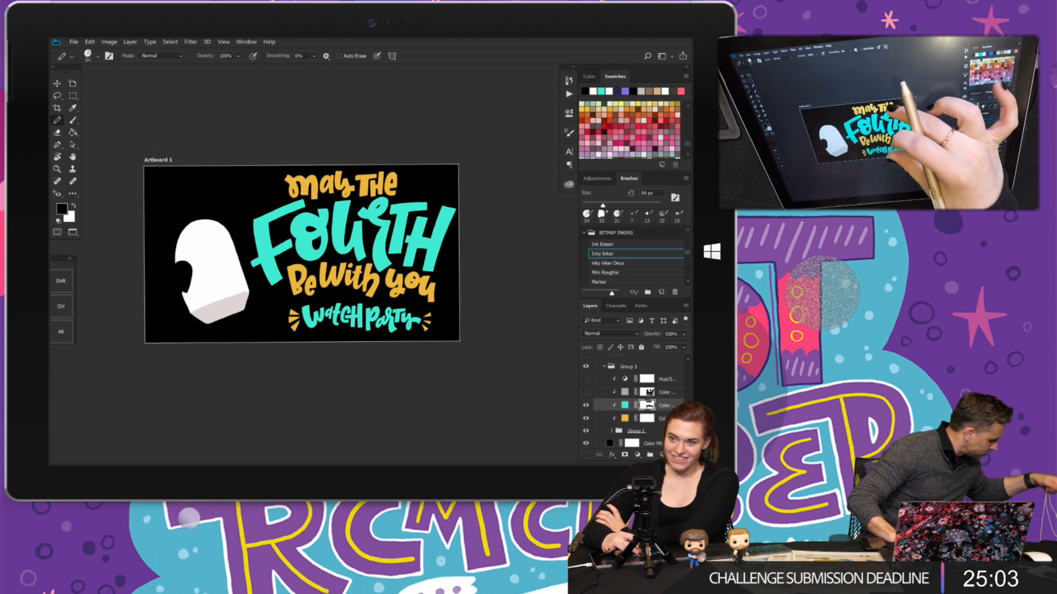
pyautogui.scroll(2, 314, 264)
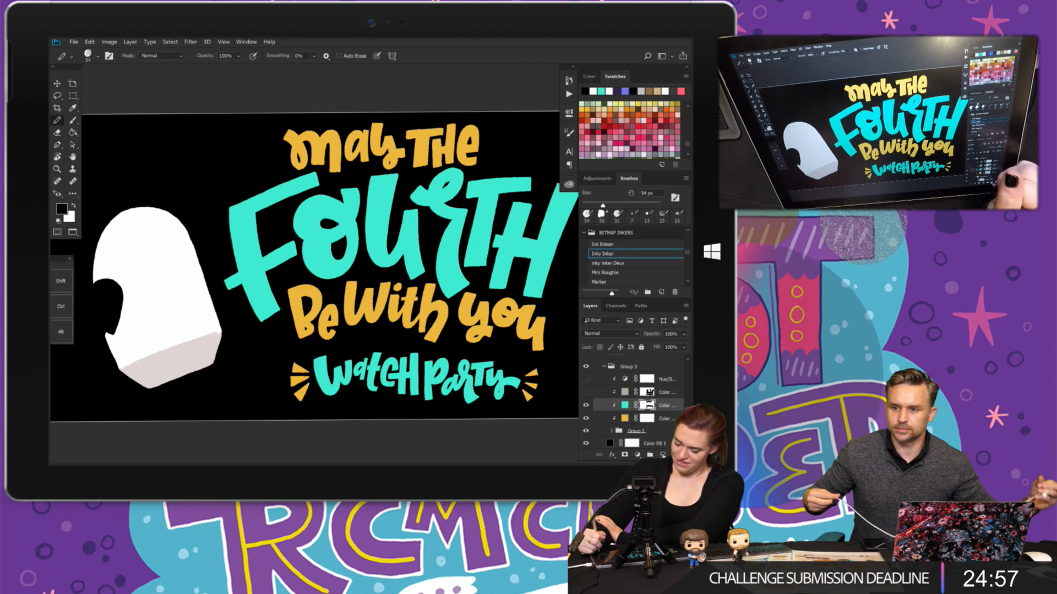
pyautogui.click(668, 380)
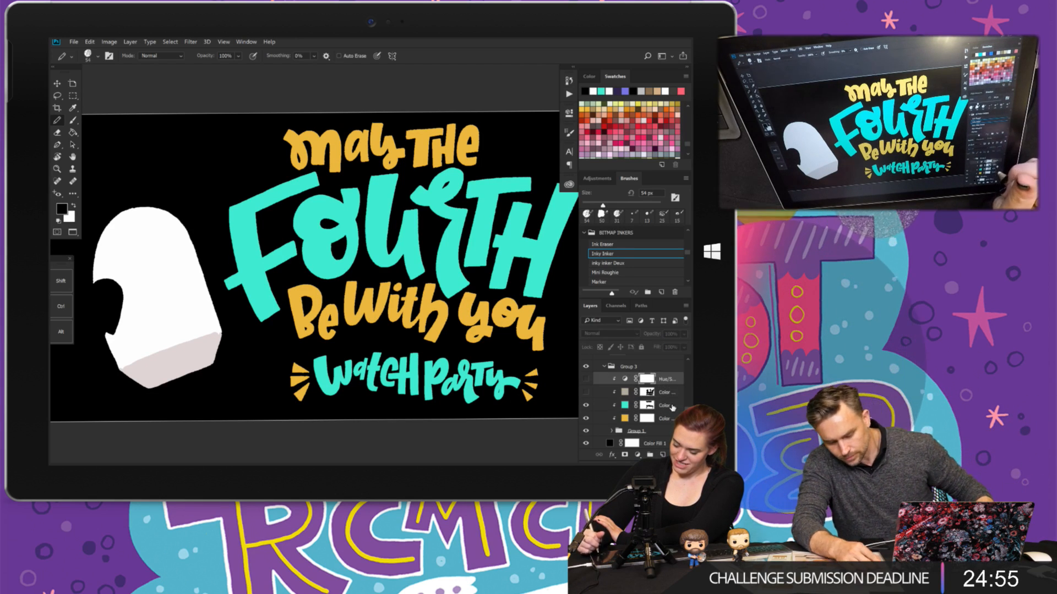
pyautogui.click(663, 454)
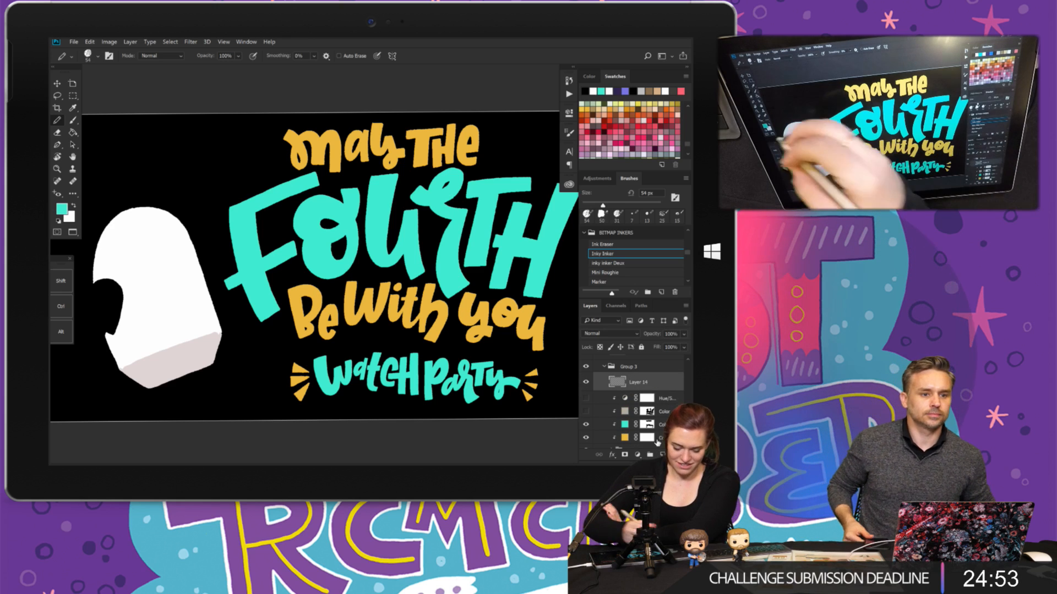
pyautogui.click(58, 221)
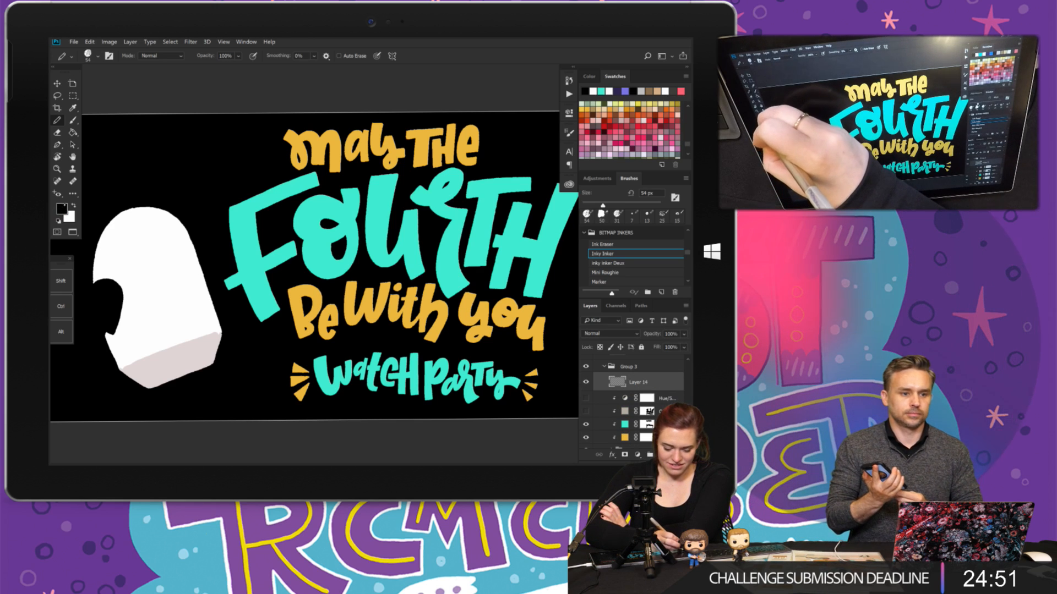
pyautogui.click(74, 205)
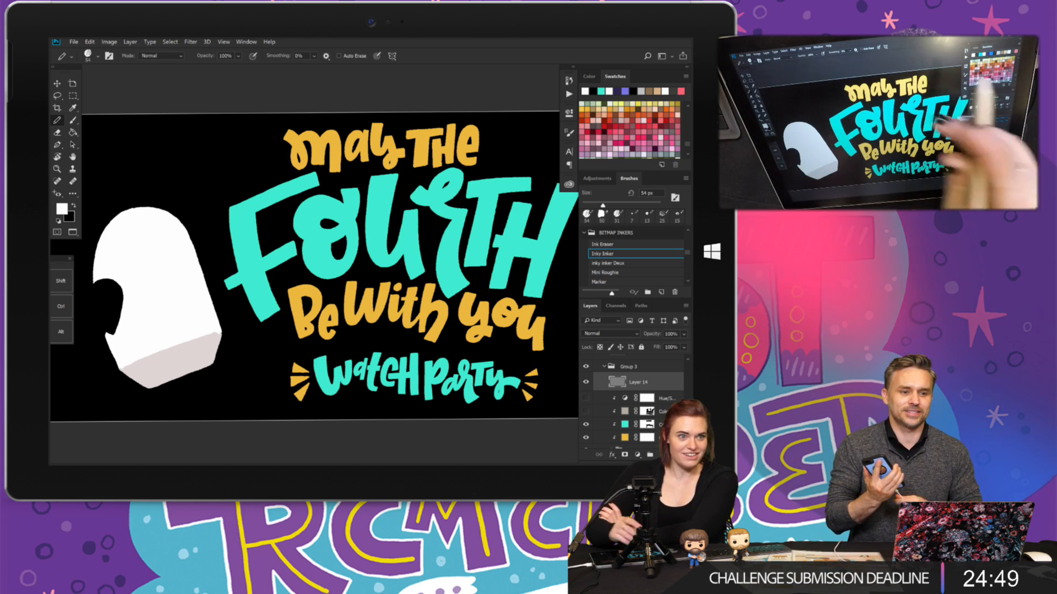
pyautogui.click(627, 265)
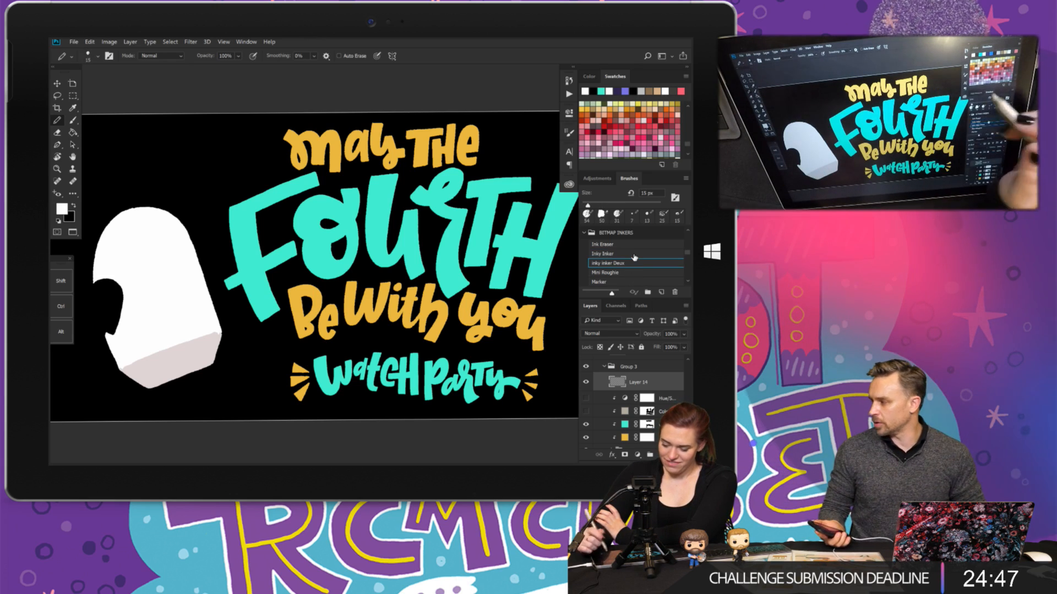
# - Paint white highlight strokes on the new layer along the stem, arms and crossbar of the F in "Fourth"
pyautogui.scroll(5, 308, 248)
pyautogui.scroll(1, 289, 232)
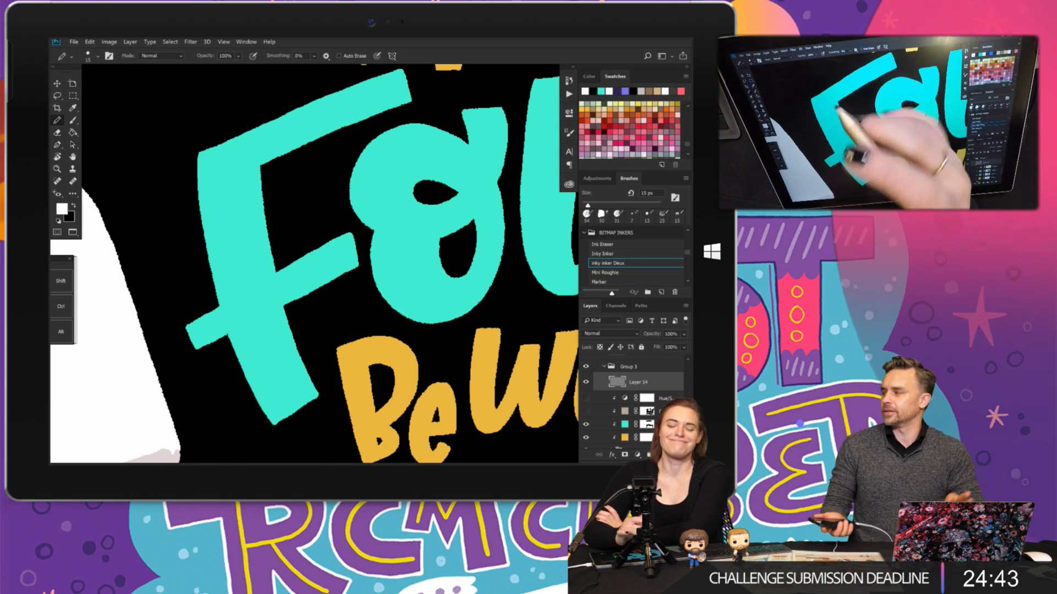
pyautogui.moveTo(241, 144); pyautogui.dragTo(211, 236)
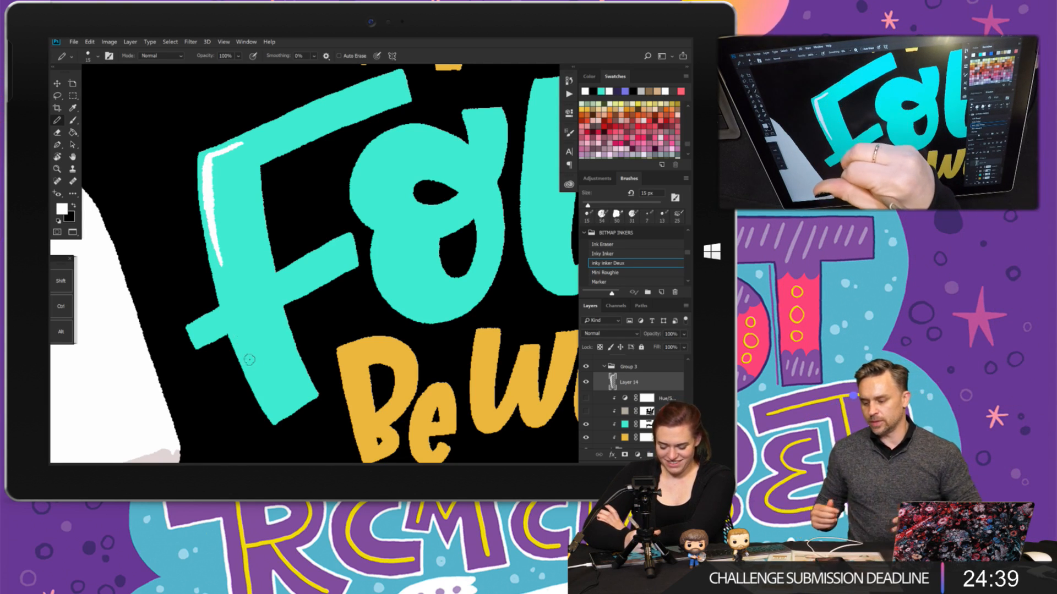
pyautogui.moveTo(240, 337); pyautogui.dragTo(281, 412)
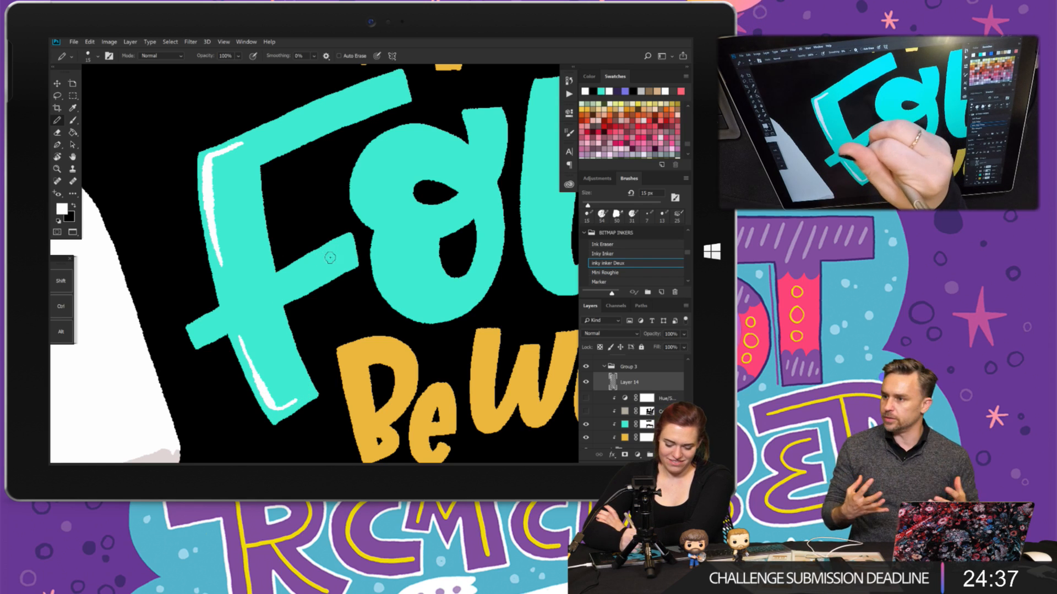
pyautogui.moveTo(343, 243)
pyautogui.mouseDown()
pyautogui.moveTo(346, 260)
pyautogui.moveTo(290, 291)
pyautogui.mouseUp()
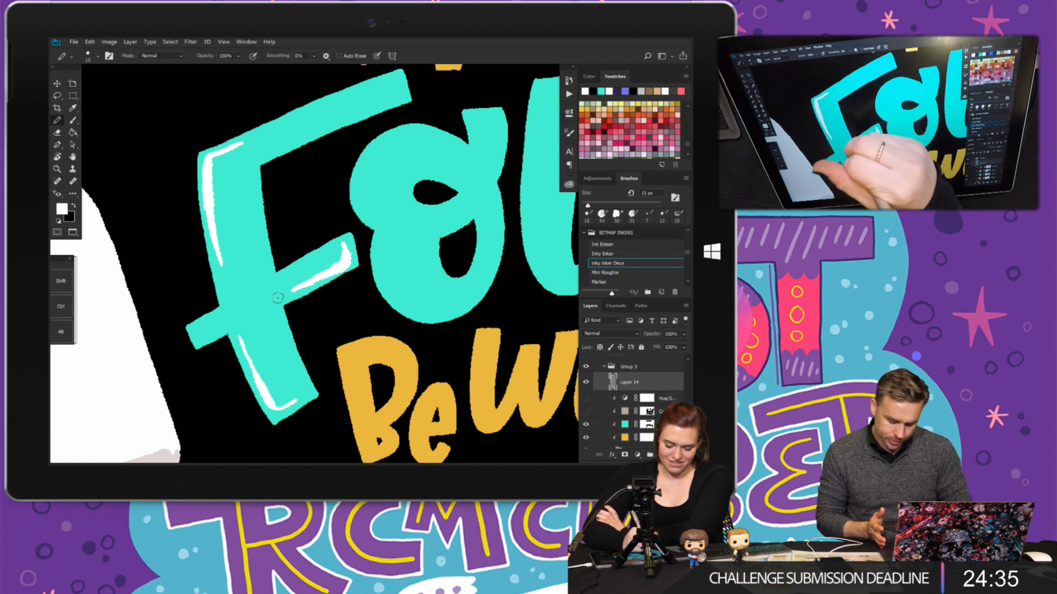
pyautogui.moveTo(326, 251); pyautogui.dragTo(313, 257)
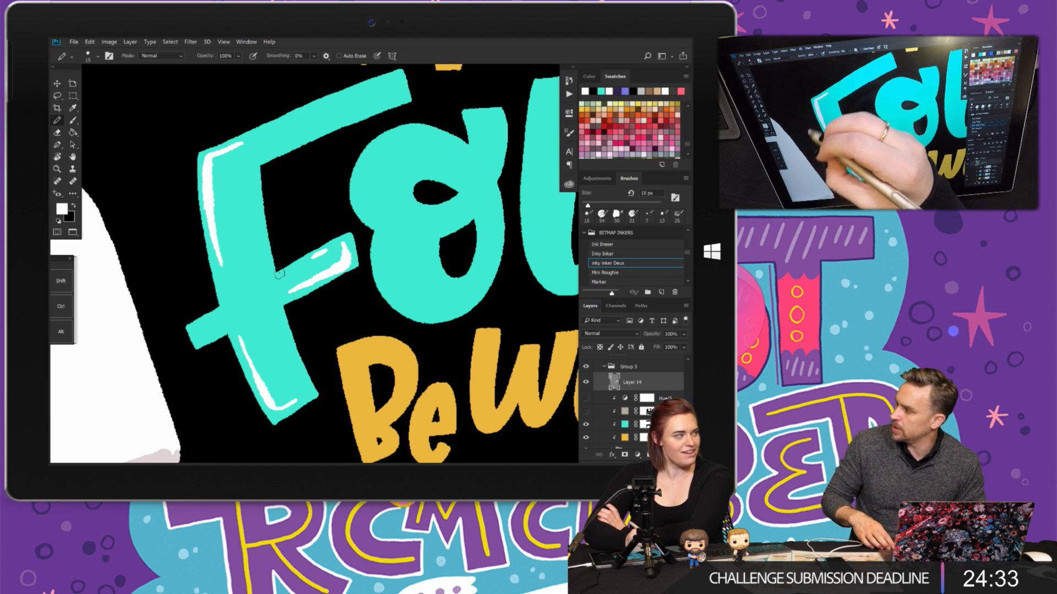
pyautogui.moveTo(195, 327)
pyautogui.mouseDown()
pyautogui.moveTo(201, 338)
pyautogui.moveTo(216, 331)
pyautogui.mouseUp()
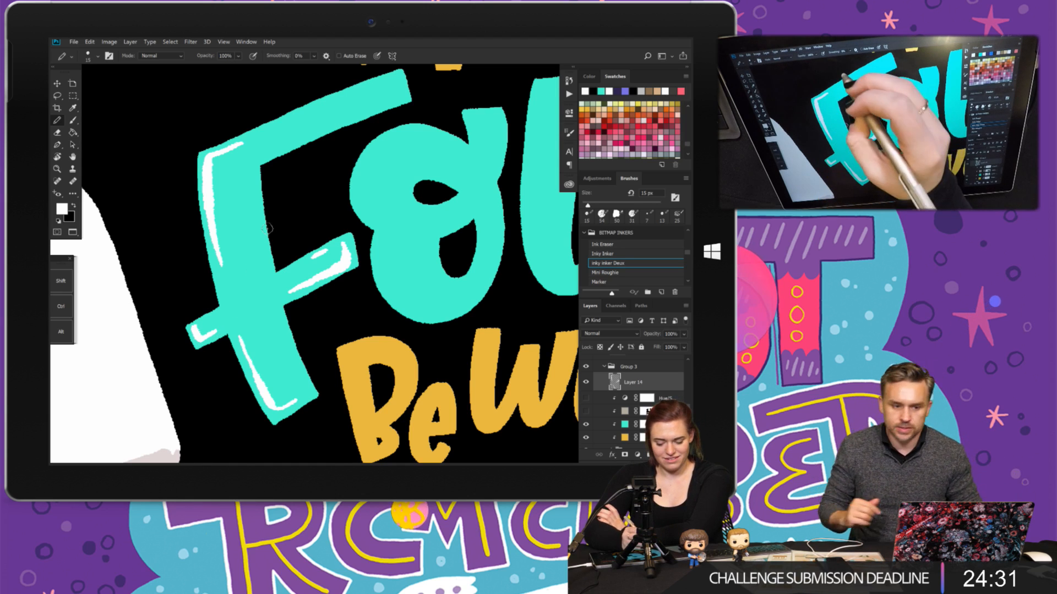
pyautogui.moveTo(250, 177); pyautogui.dragTo(261, 258)
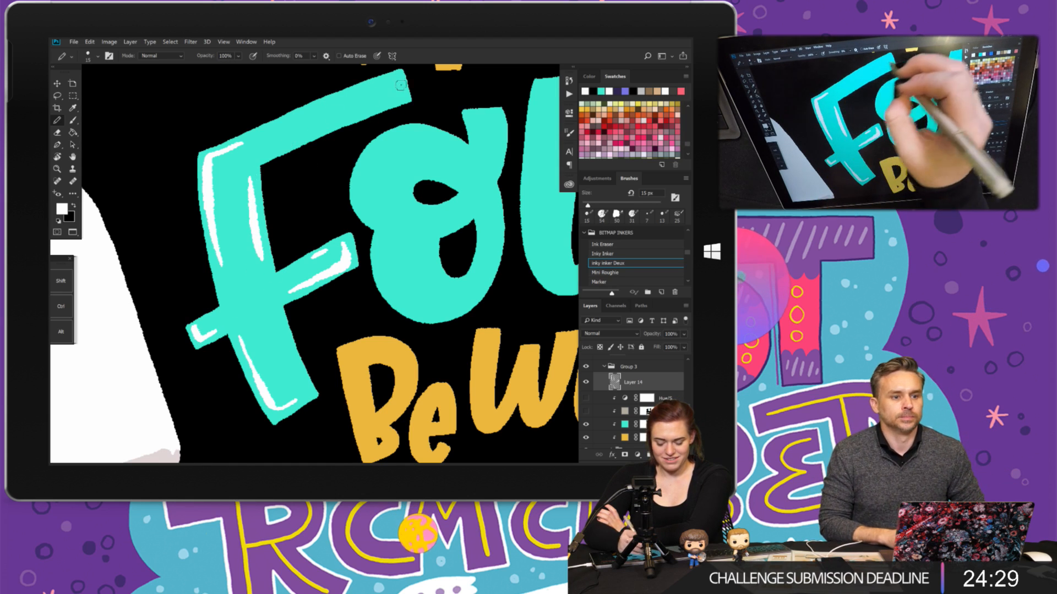
pyautogui.moveTo(395, 77)
pyautogui.mouseDown()
pyautogui.moveTo(393, 98)
pyautogui.moveTo(359, 113)
pyautogui.mouseUp()
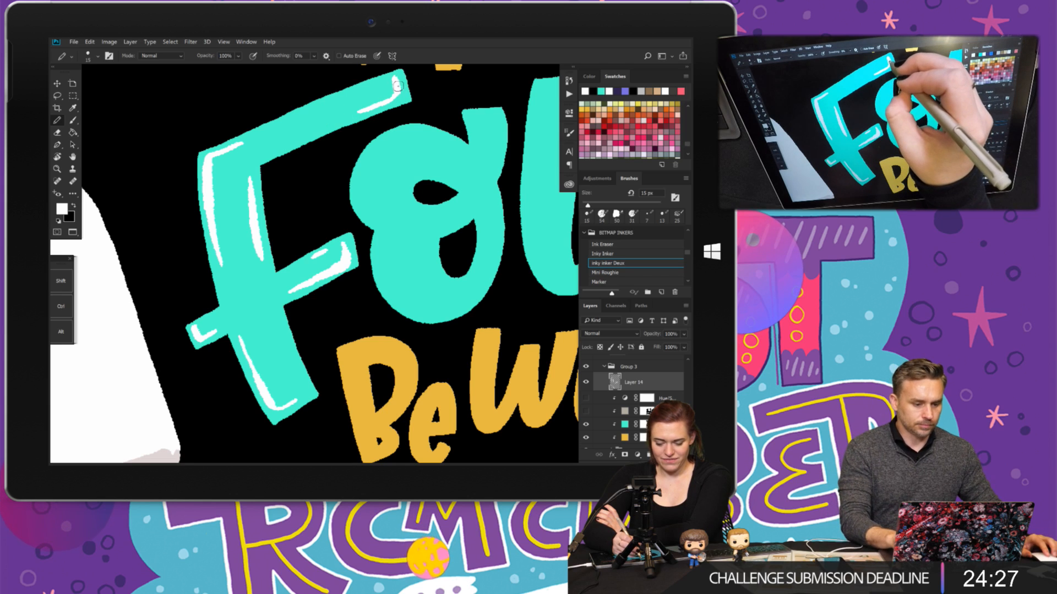
pyautogui.moveTo(397, 93); pyautogui.dragTo(225, 156)
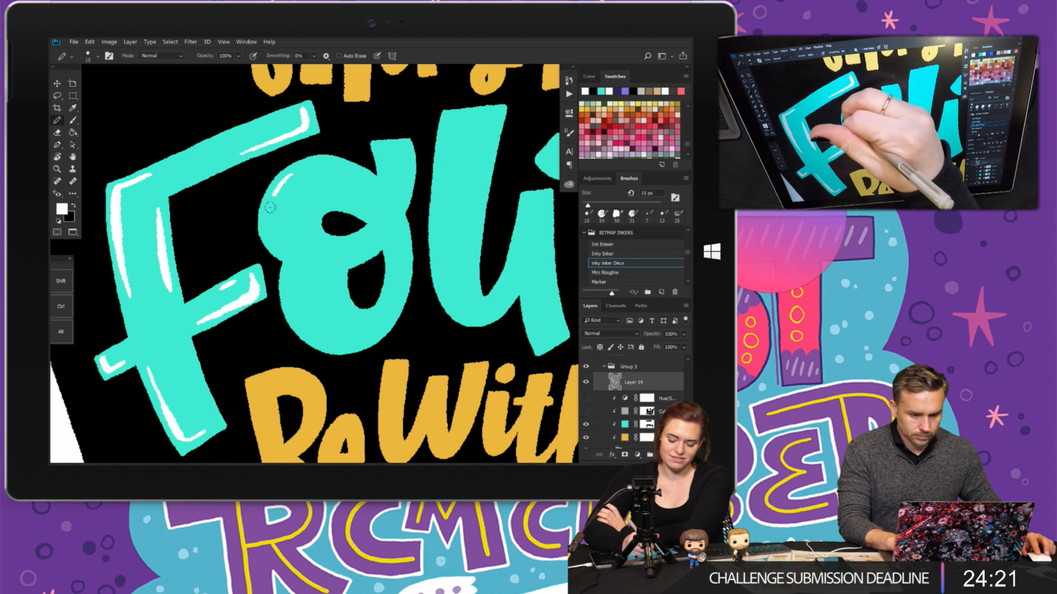
# - Paint curved white highlights along the upper and lower loops of the O in "Fourth"
pyautogui.moveTo(269, 207)
pyautogui.mouseDown()
pyautogui.moveTo(274, 239)
pyautogui.moveTo(299, 258)
pyautogui.moveTo(335, 257)
pyautogui.mouseUp()
pyautogui.moveTo(379, 147); pyautogui.dragTo(386, 172)
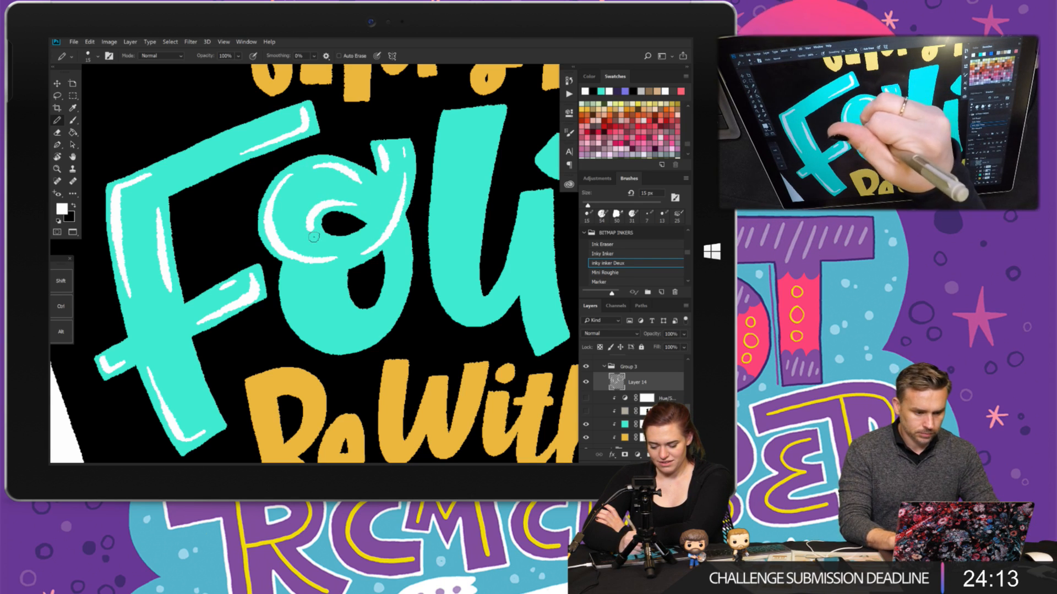
pyautogui.scroll(-3, 418, 252)
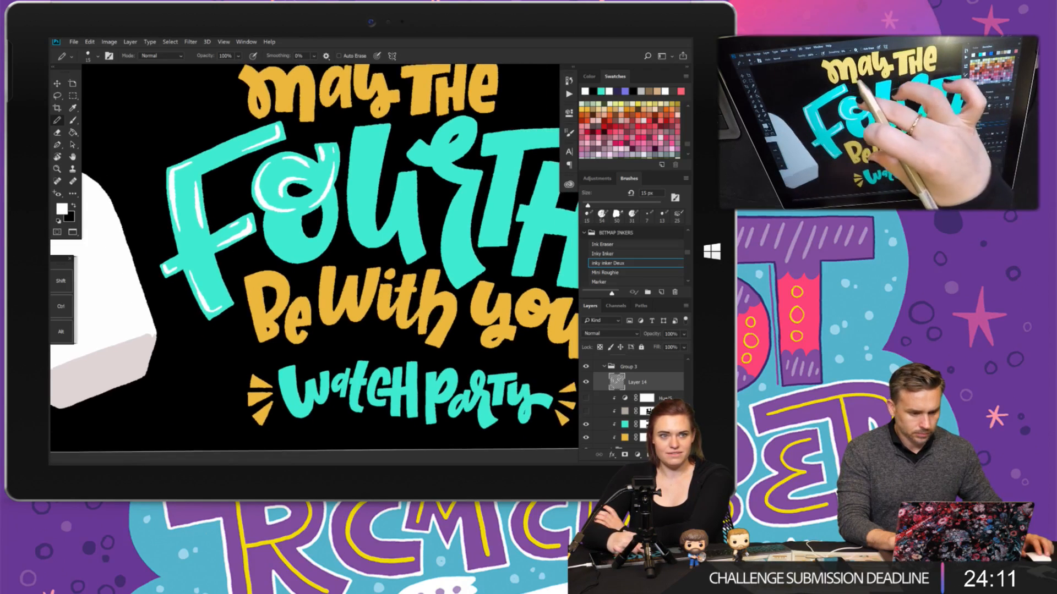
pyautogui.scroll(3, 314, 263)
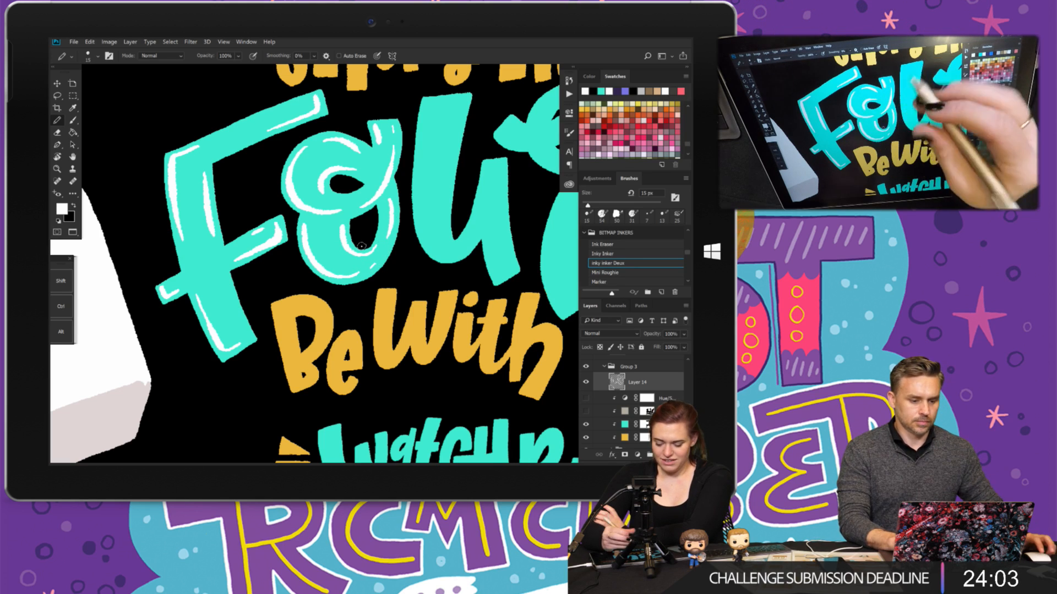
# - Paint white highlight strokes along the U and the curled upper loop of the R in "Fourth"
pyautogui.scroll(-3, 315, 263)
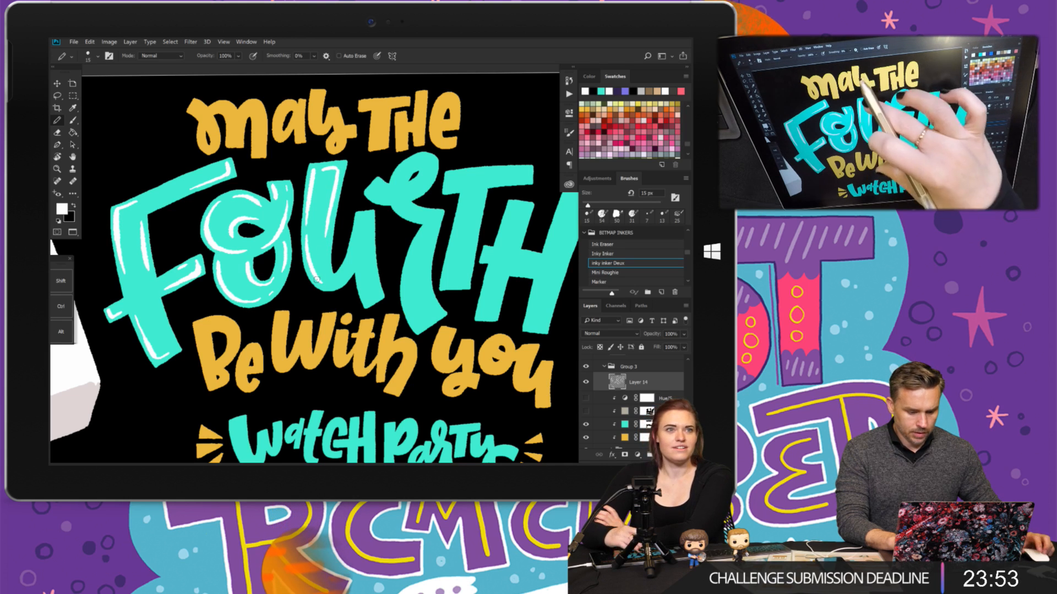
pyautogui.scroll(-3, 316, 280)
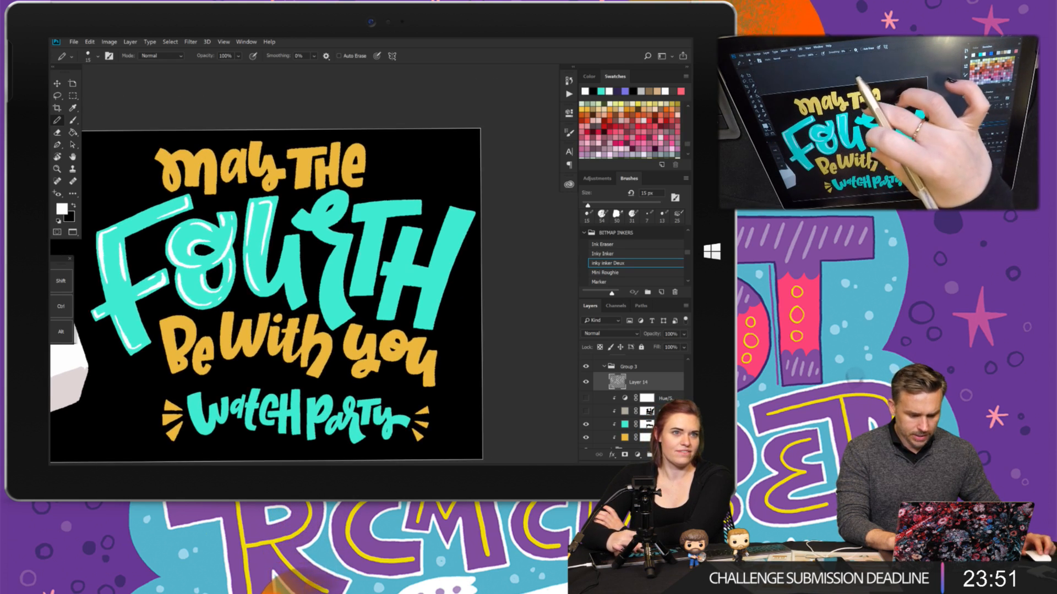
pyautogui.hscroll(1, 281, 296)
pyautogui.hscroll(-2, 282, 295)
pyautogui.hscroll(1, 281, 295)
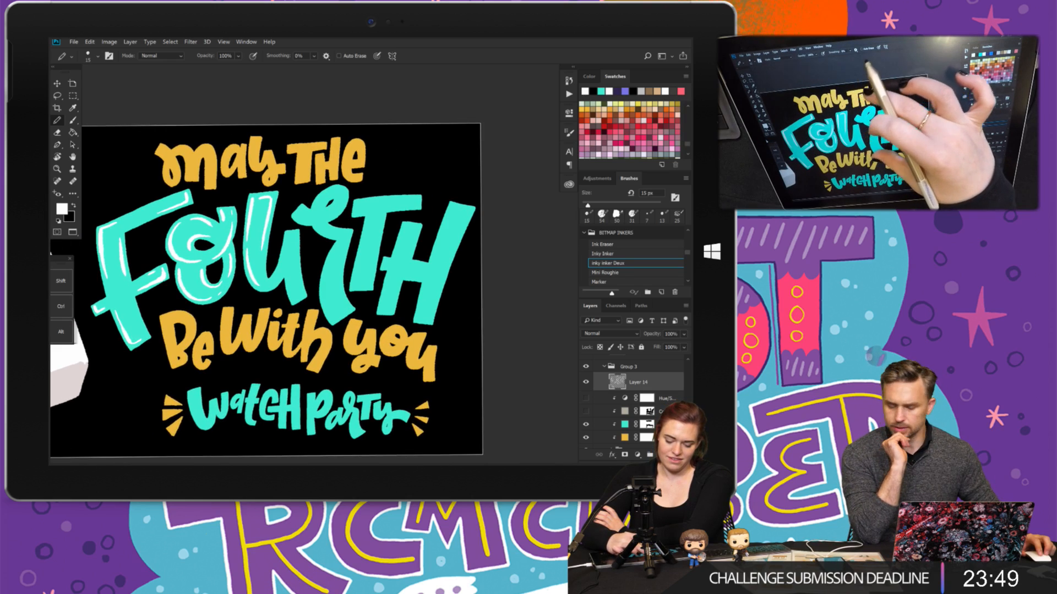
pyautogui.scroll(3, 286, 275)
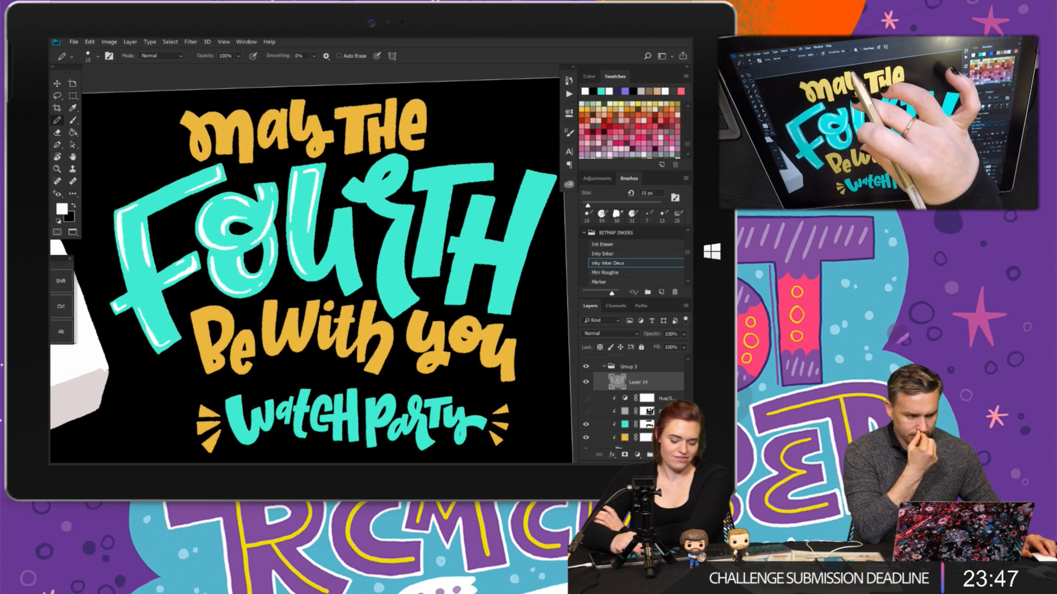
pyautogui.scroll(1, 314, 273)
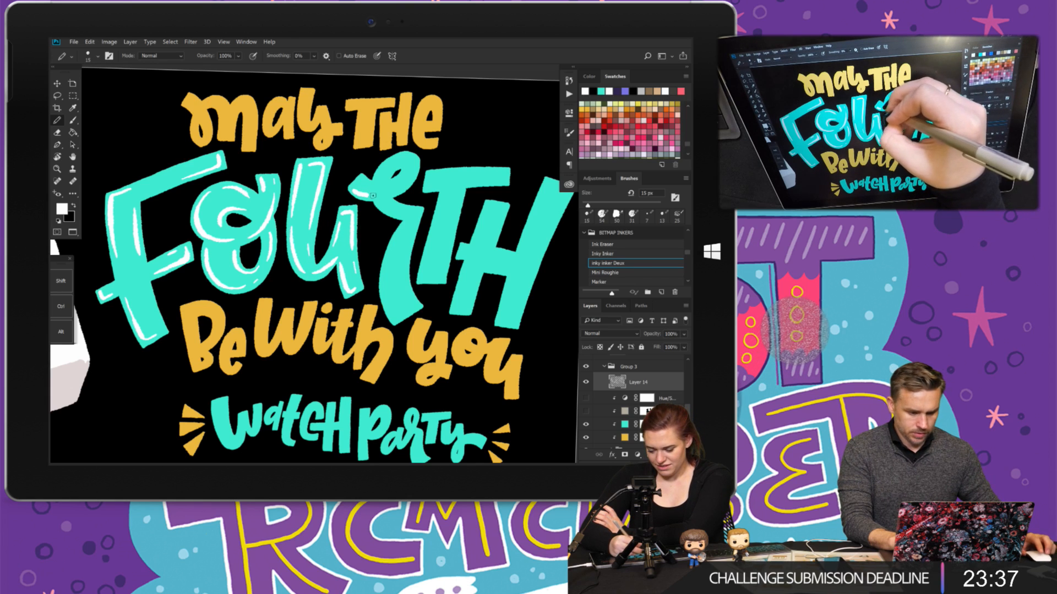
pyautogui.moveTo(353, 190)
pyautogui.mouseDown()
pyautogui.moveTo(413, 166)
pyautogui.moveTo(382, 172)
pyautogui.mouseUp()
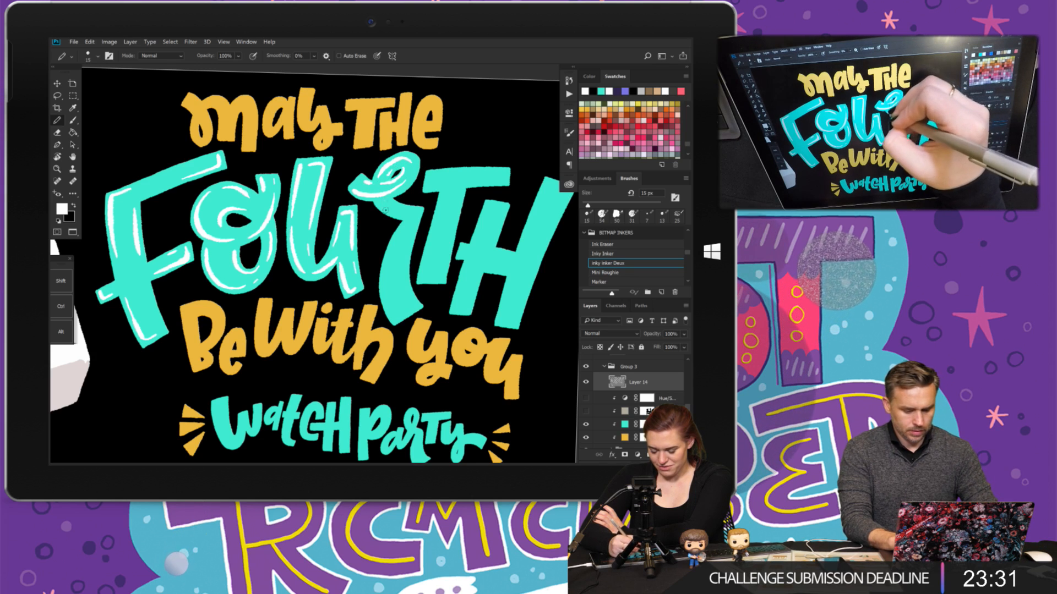
# - Paint white highlights down the stem and leg of the R in "Fourth" with the Inky Inker Deux brush
pyautogui.moveTo(377, 200)
pyautogui.mouseDown()
pyautogui.moveTo(407, 216)
pyautogui.moveTo(384, 266)
pyautogui.mouseUp()
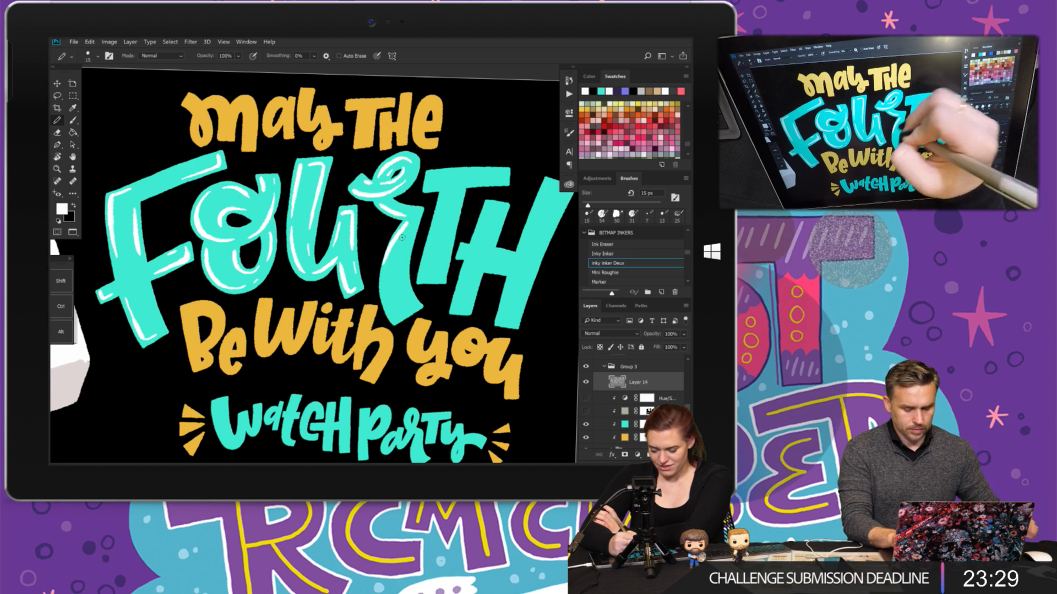
pyautogui.moveTo(408, 231); pyautogui.dragTo(386, 264)
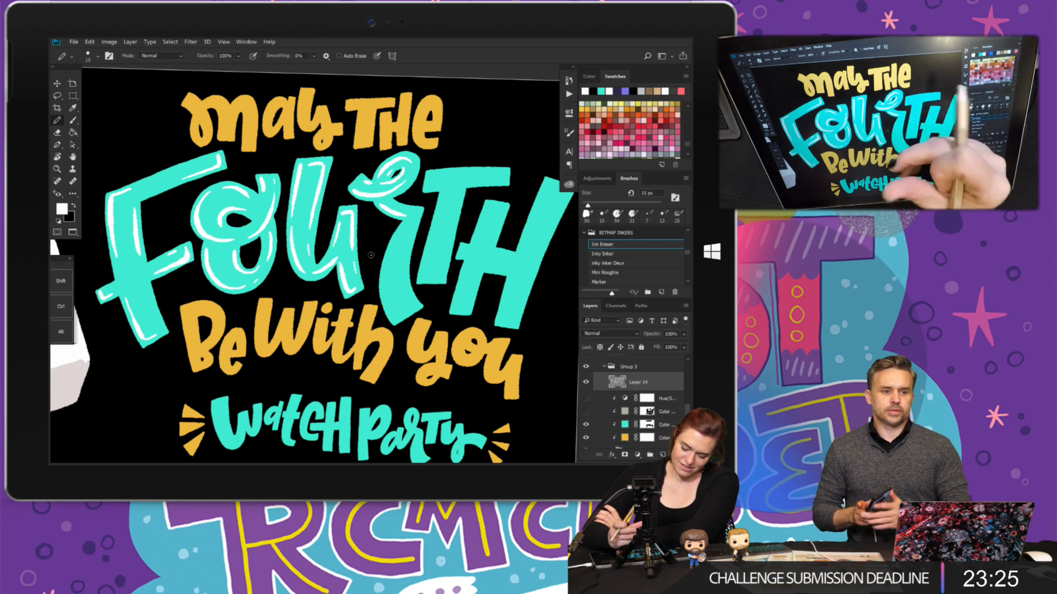
pyautogui.moveTo(407, 224); pyautogui.dragTo(388, 267)
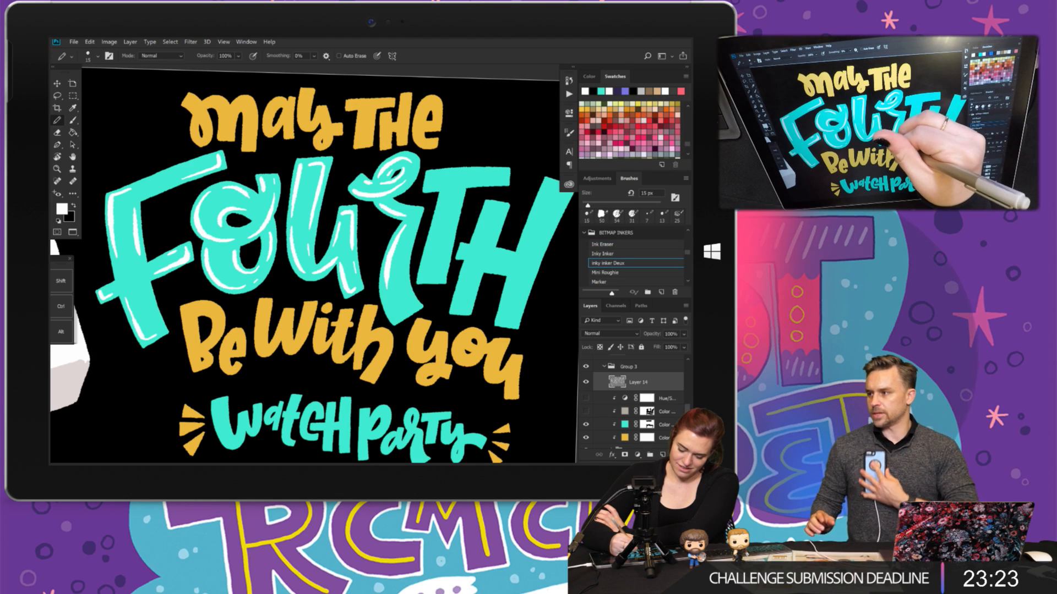
pyautogui.press('.')
pyautogui.press('.')
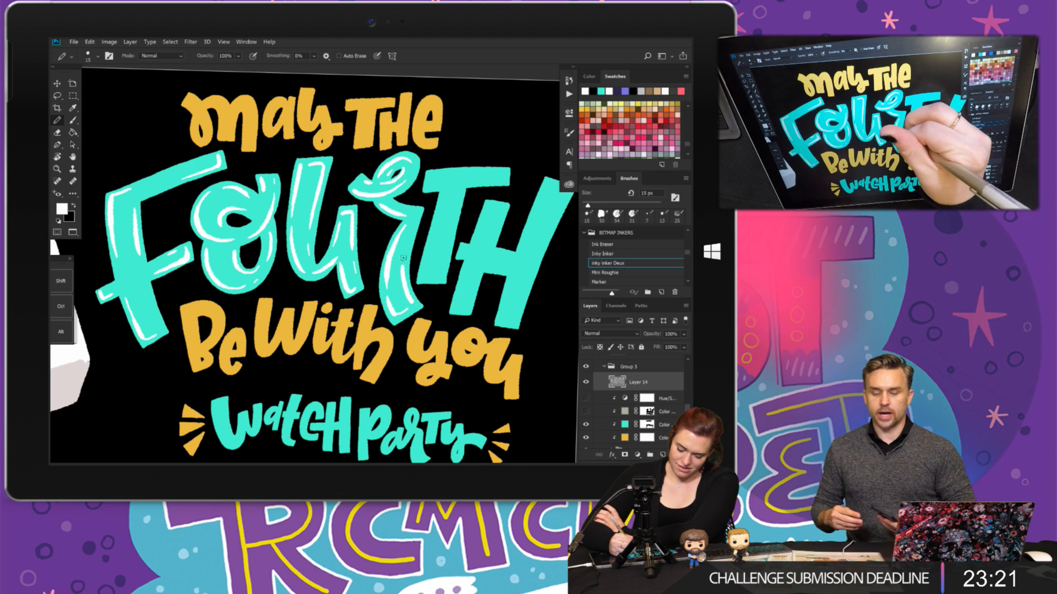
pyautogui.moveTo(415, 213); pyautogui.dragTo(405, 280)
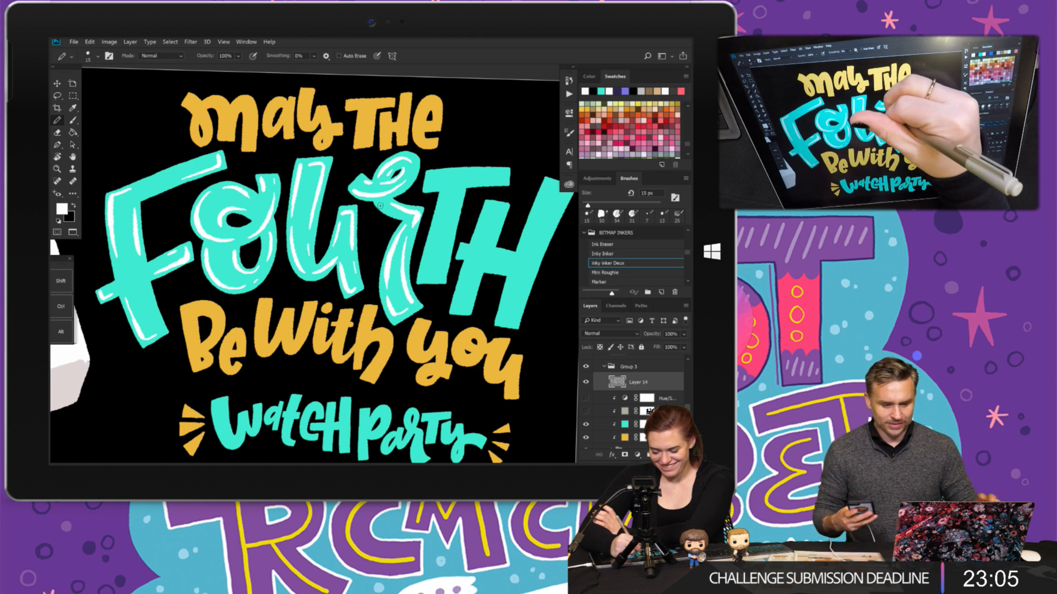
# - Paint white highlights along the crossbar and stem of the T in "Fourth"
pyautogui.moveTo(415, 188); pyautogui.dragTo(283, 175)
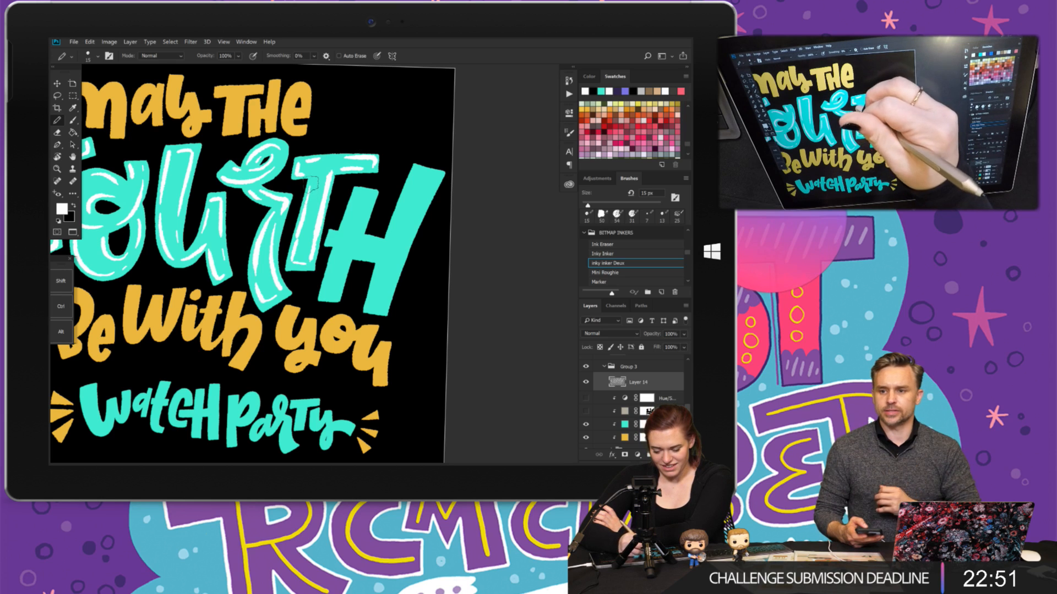
pyautogui.press('e')
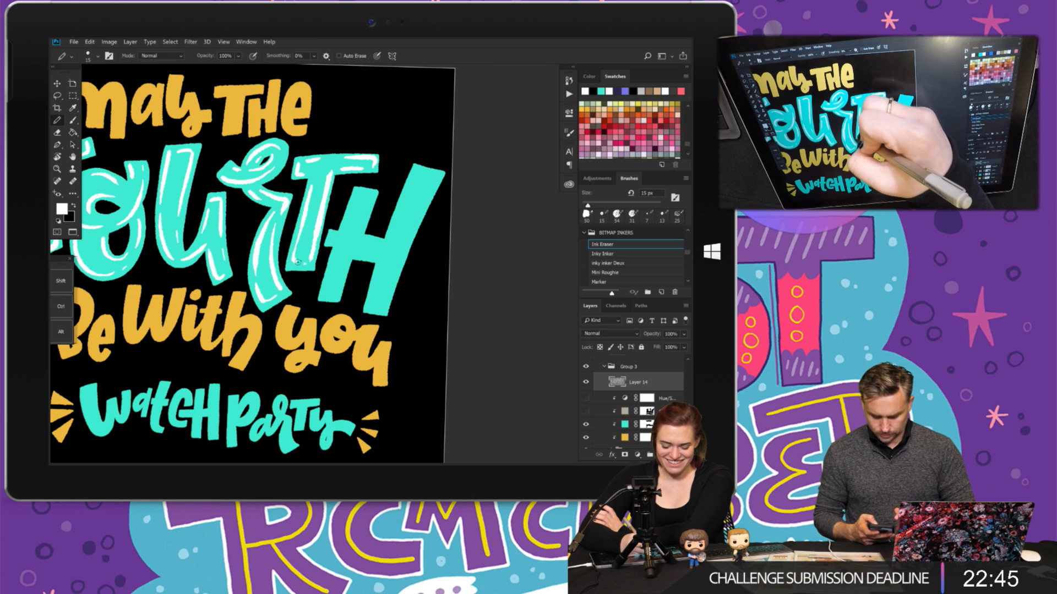
pyautogui.press('.')
pyautogui.press('.')
pyautogui.scroll(-5, 308, 232)
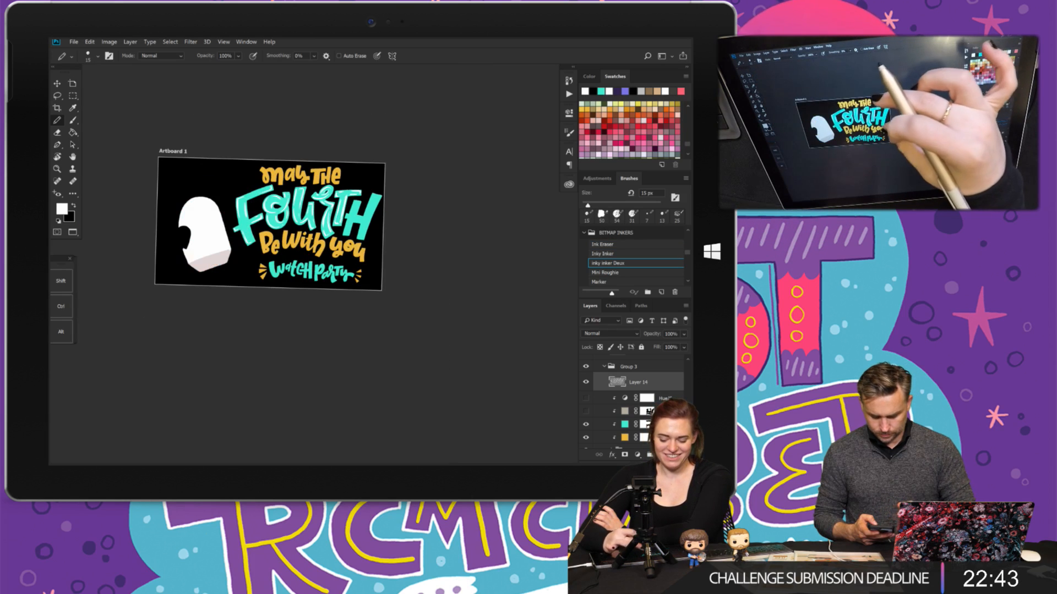
pyautogui.scroll(3, 308, 231)
pyautogui.scroll(1, 303, 237)
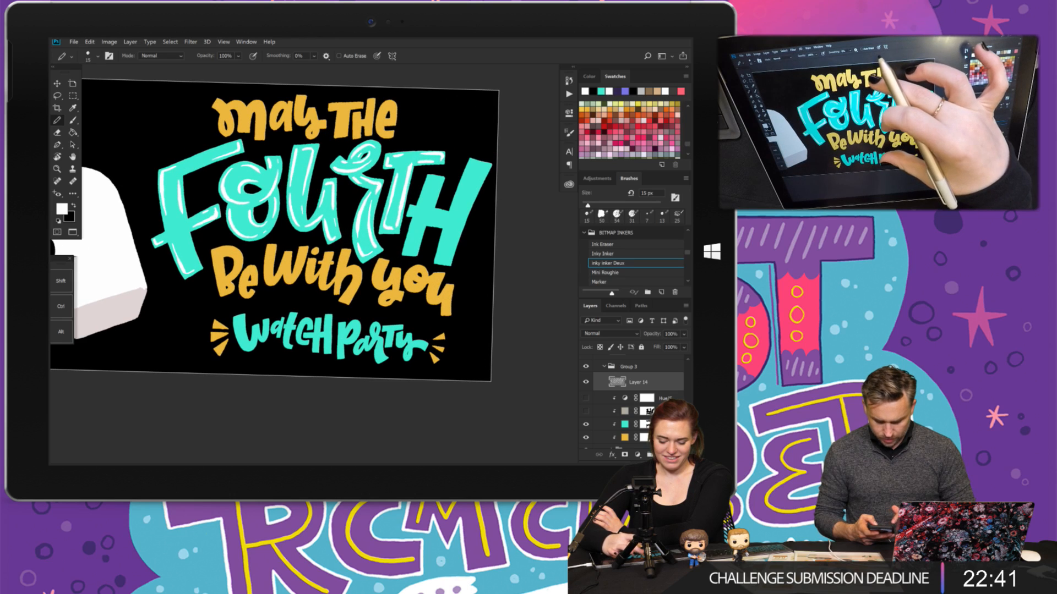
# - Rework the T's highlights with the Ink Eraser and Inky Inker Deux brushes, and paint white highlights along the H
pyautogui.scroll(1, 256, 165)
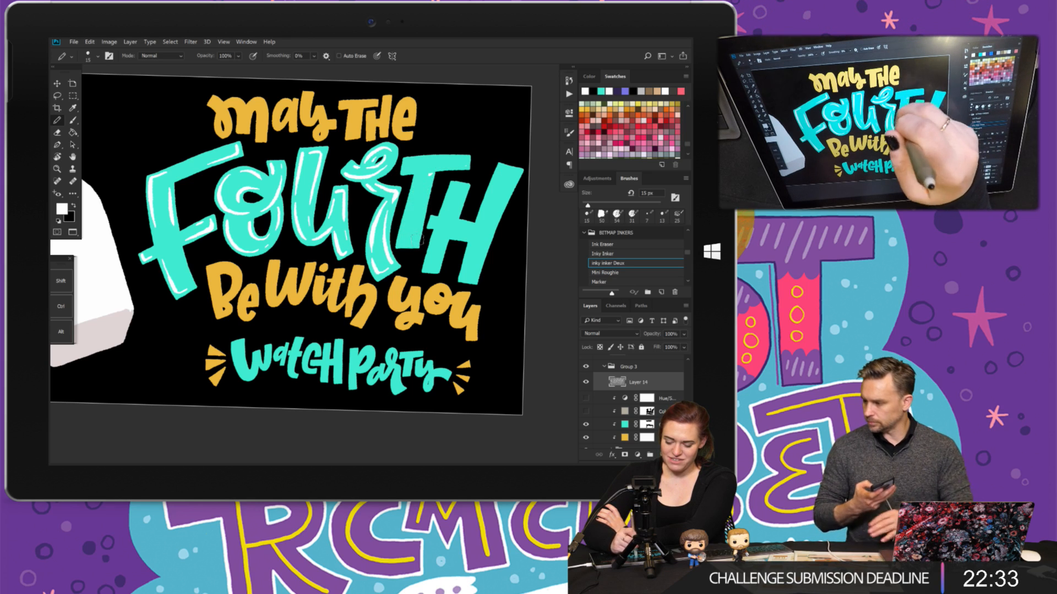
pyautogui.click(602, 244)
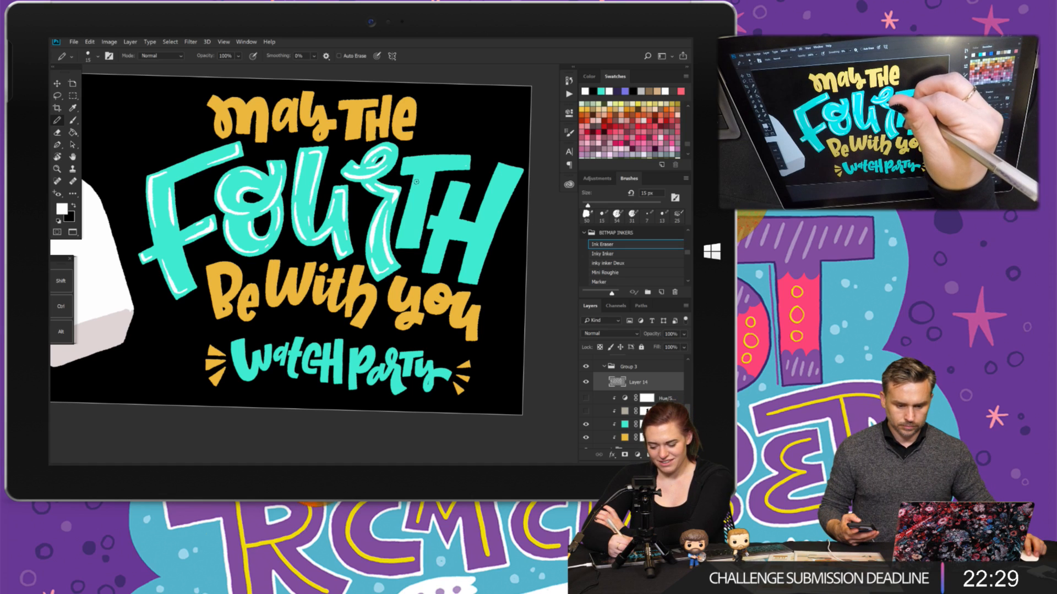
pyautogui.click(608, 264)
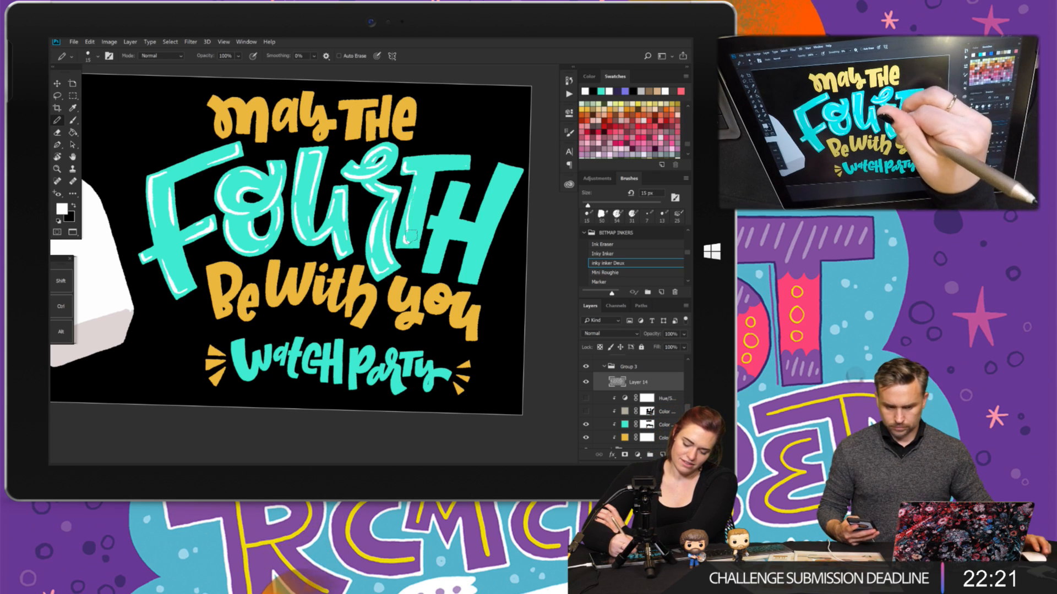
pyautogui.click(602, 244)
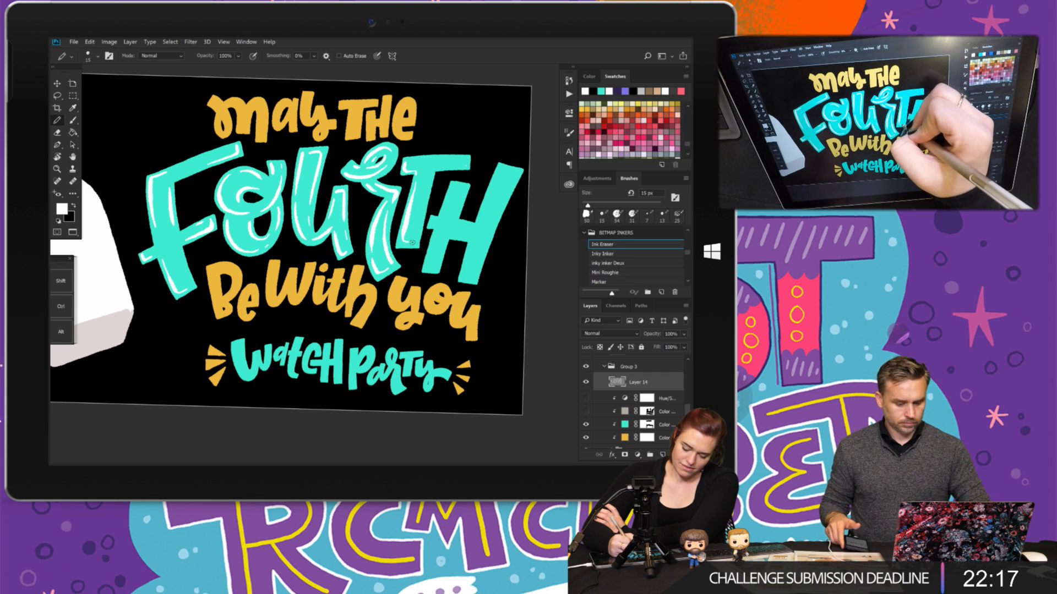
pyautogui.click(608, 263)
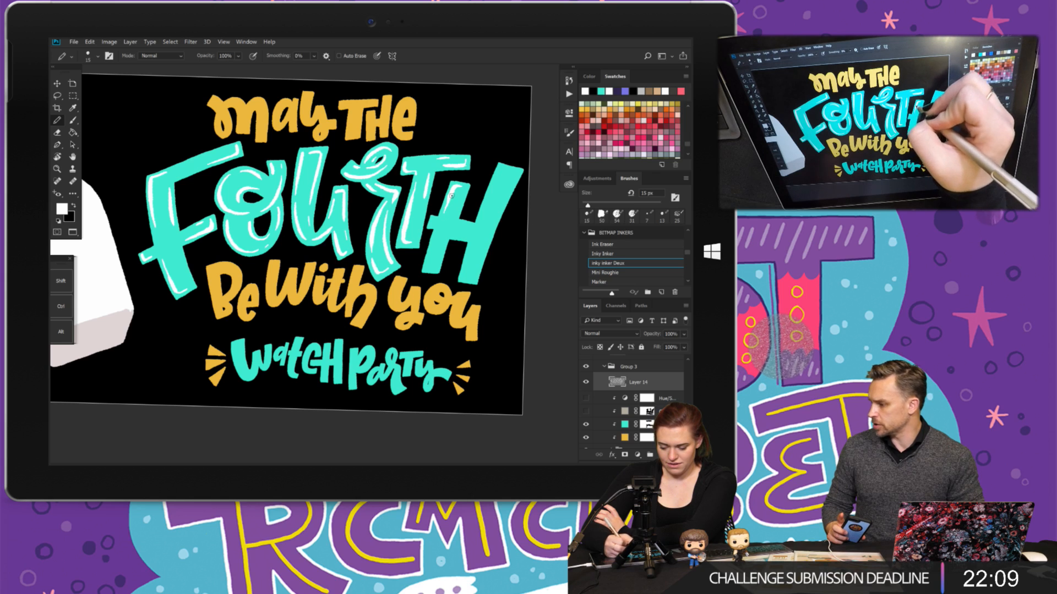
pyautogui.moveTo(439, 203); pyautogui.dragTo(373, 193)
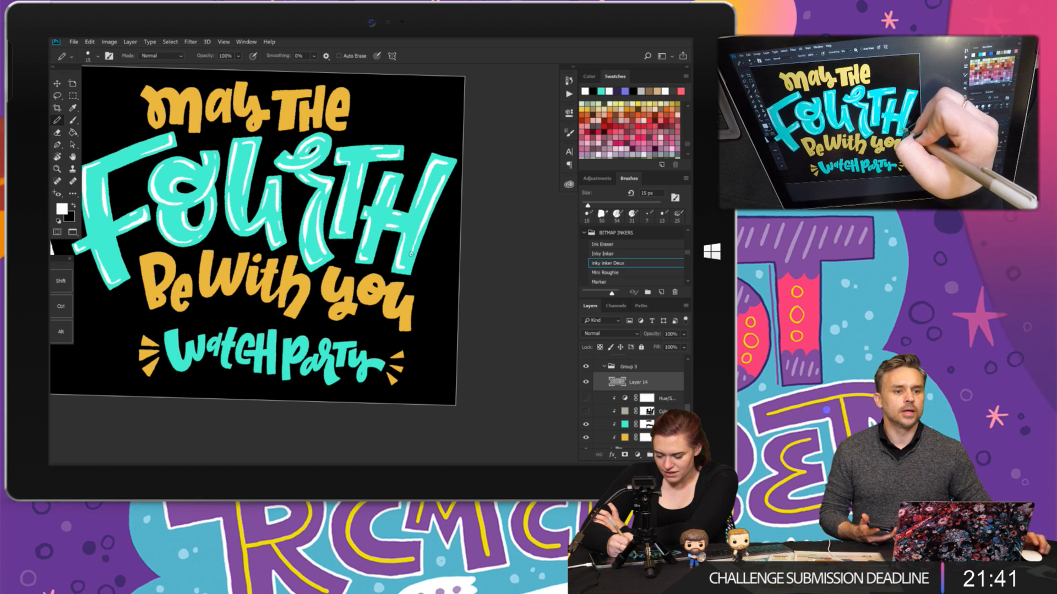
# - Review the highlighted "Fourth" lettering against the whole artboard and reset the canvas rotation
pyautogui.scroll(-3, 453, 153)
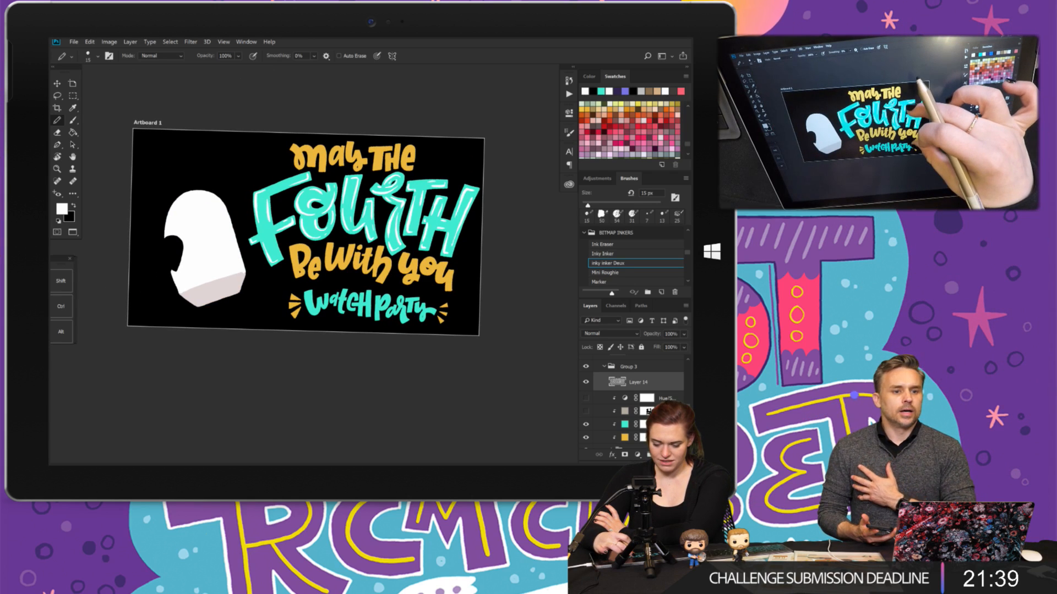
pyautogui.scroll(-1, 306, 232)
pyautogui.scroll(2, 306, 237)
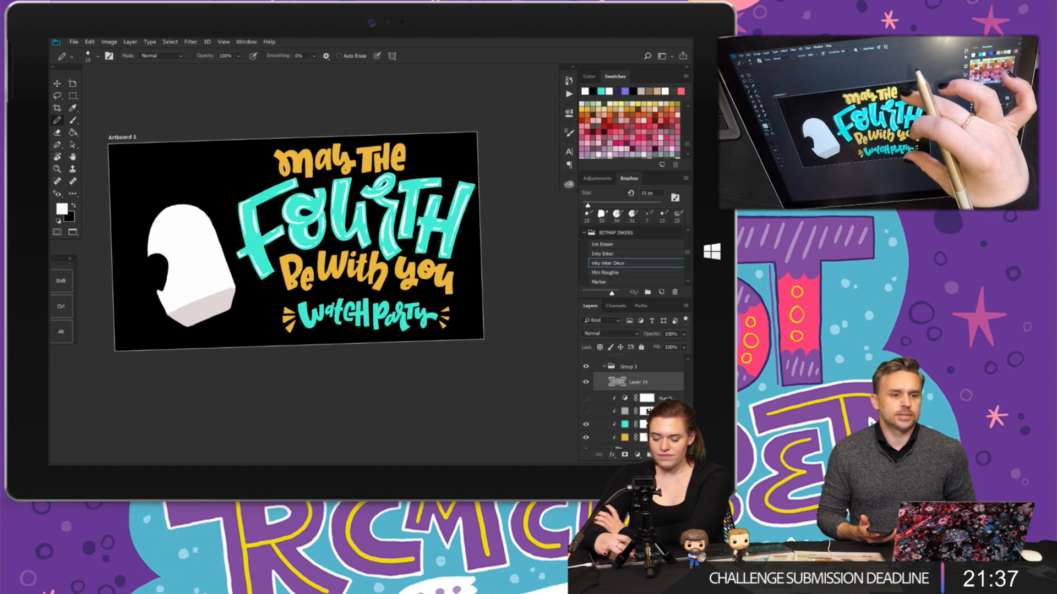
pyautogui.scroll(-1, 304, 242)
pyautogui.scroll(-3, 306, 240)
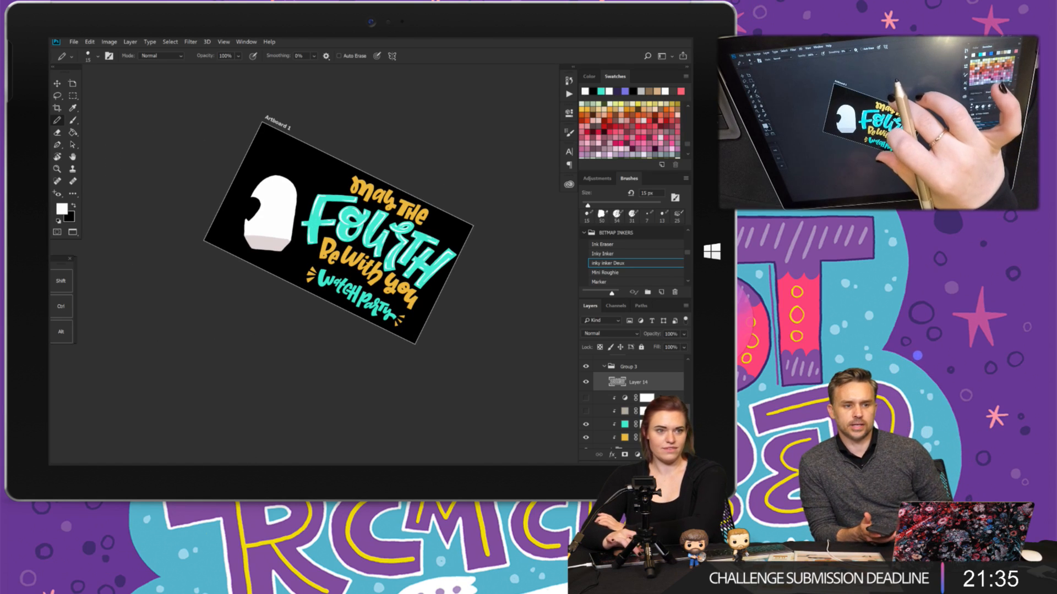
pyautogui.scroll(1, 331, 242)
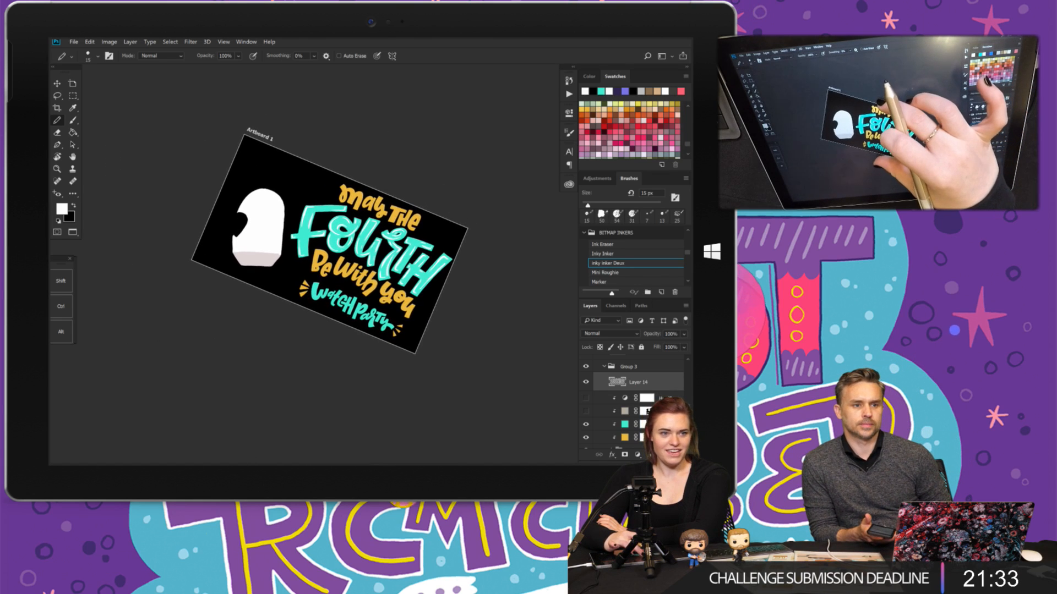
pyautogui.scroll(1, 329, 244)
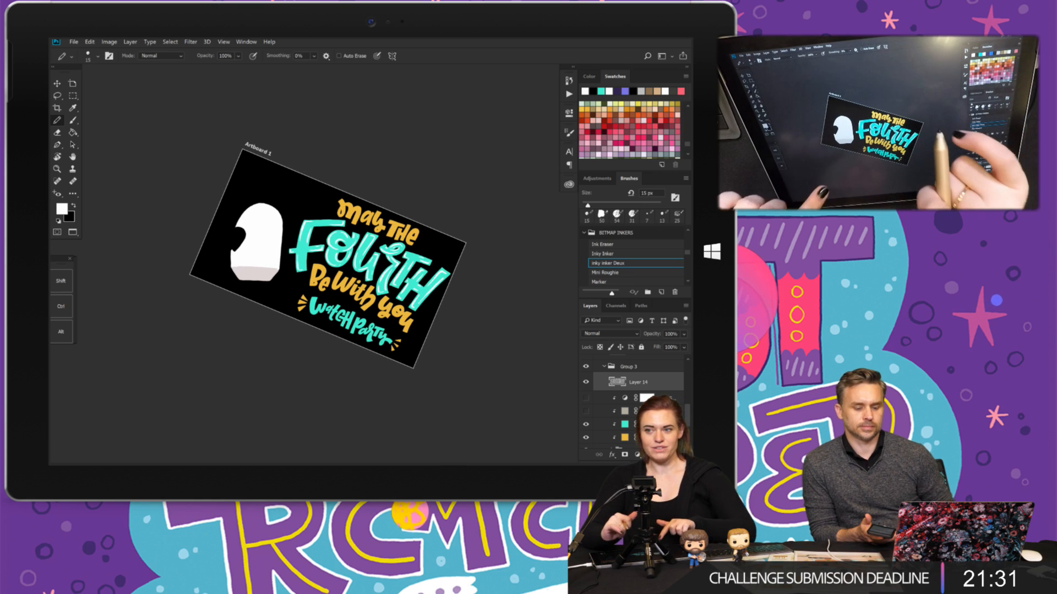
pyautogui.press('Escape')
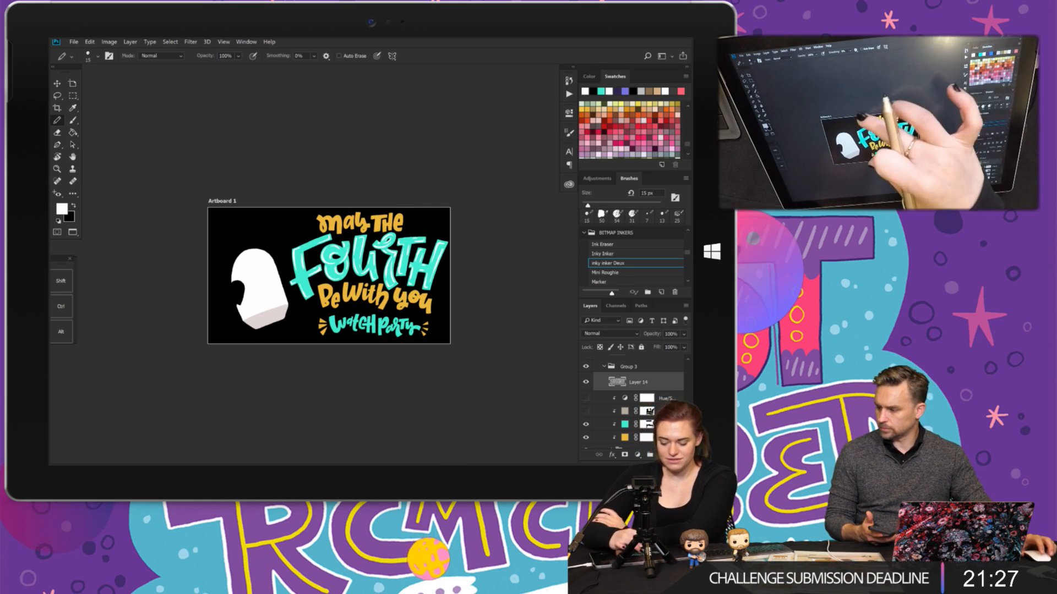
# - Step back one pencil stroke in the history and add a small white highlight mark near the foot of the F
pyautogui.scroll(3, 333, 281)
pyautogui.scroll(2, 359, 341)
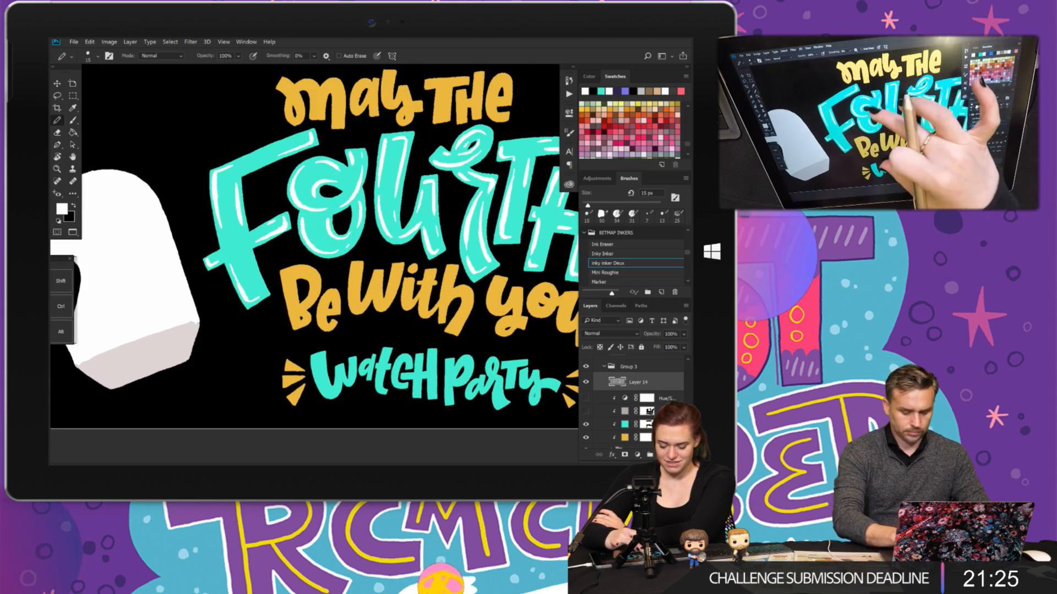
pyautogui.scroll(2, 314, 253)
pyautogui.scroll(-4, 314, 253)
pyautogui.scroll(3, 313, 254)
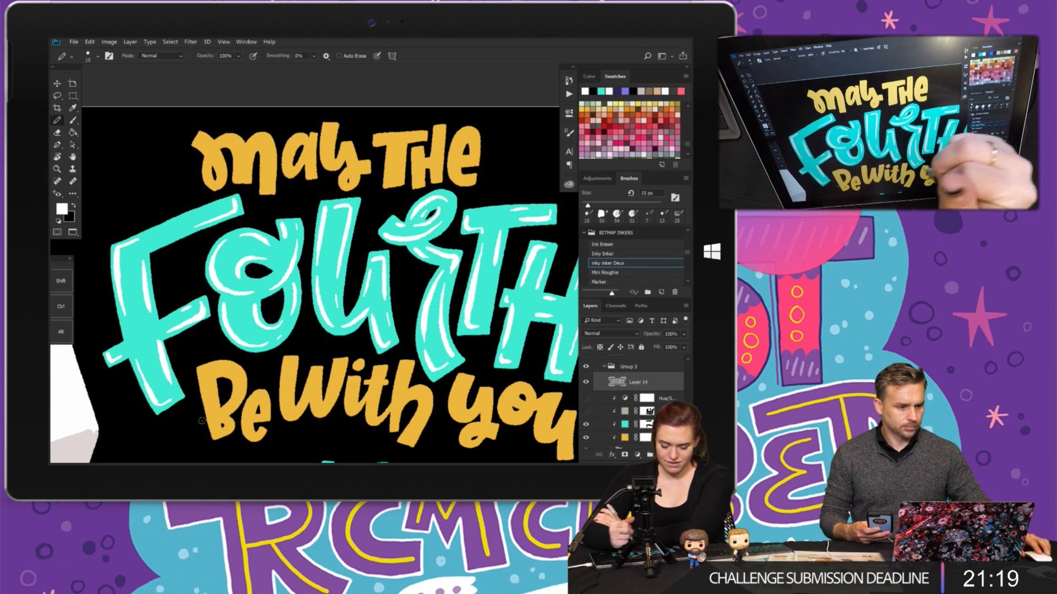
pyautogui.click(569, 80)
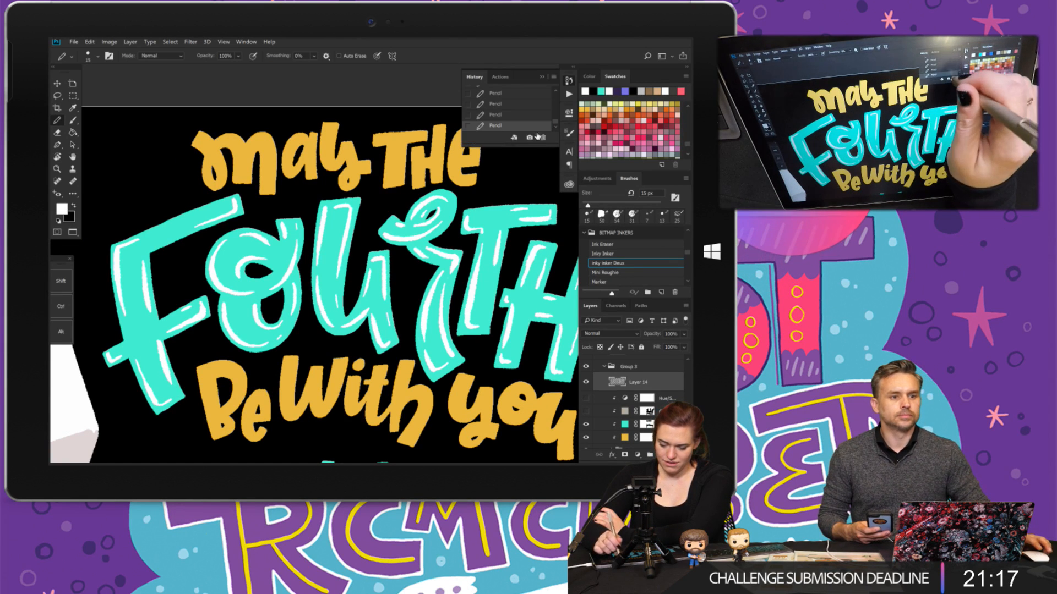
pyautogui.click(523, 115)
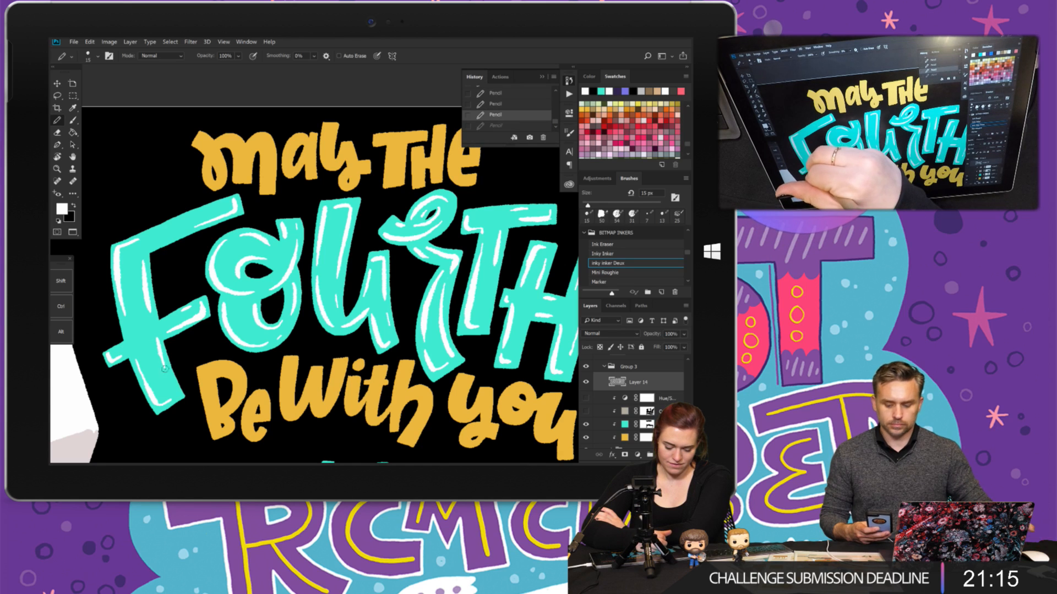
pyautogui.moveTo(164, 369); pyautogui.dragTo(166, 373)
# - Paint white highlights through the letters of "May" on a new layer and check them against the whole artboard
pyautogui.scroll(-3, 178, 363)
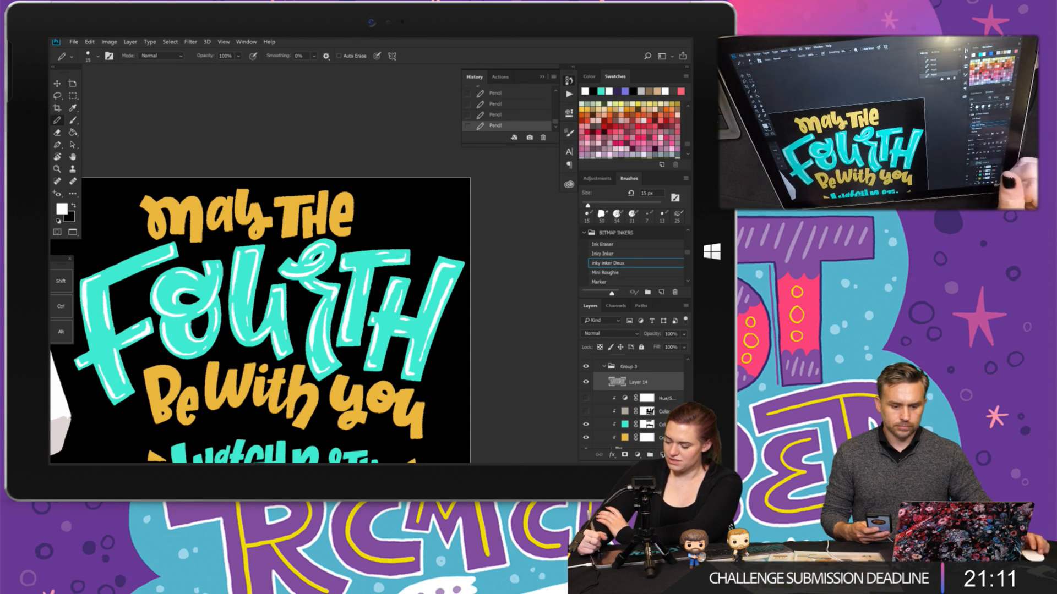
pyautogui.scroll(-1, 259, 319)
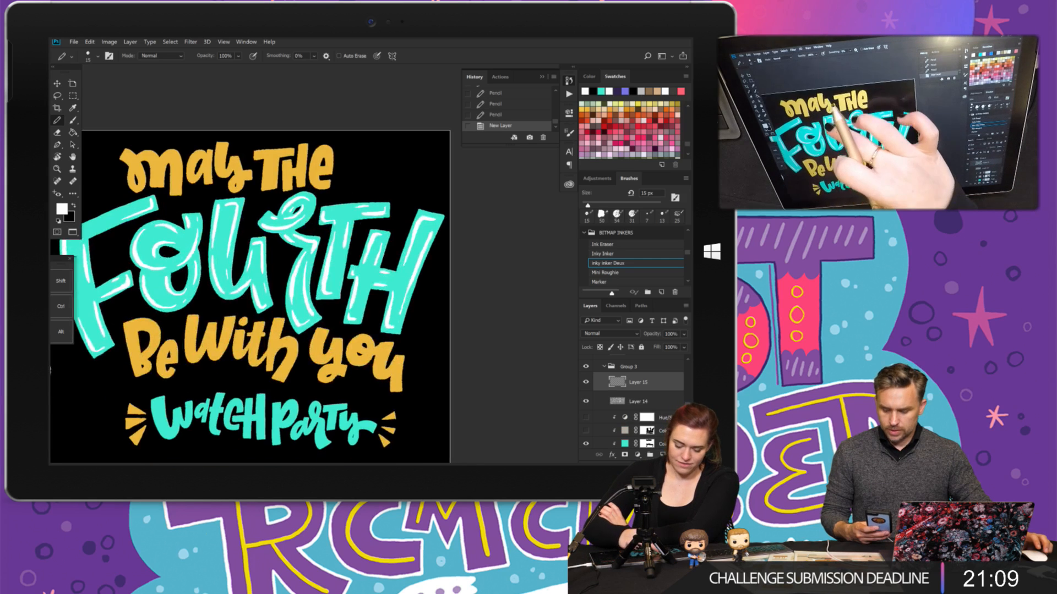
pyautogui.scroll(4, 183, 233)
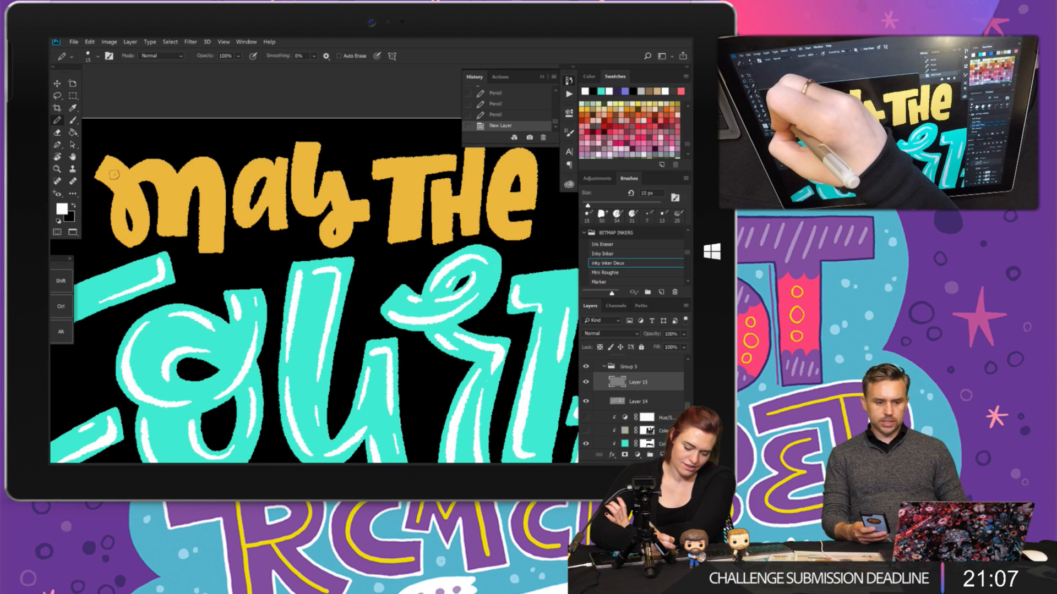
pyautogui.moveTo(109, 169)
pyautogui.mouseDown()
pyautogui.moveTo(137, 214)
pyautogui.moveTo(138, 233)
pyautogui.moveTo(124, 235)
pyautogui.moveTo(121, 204)
pyautogui.moveTo(146, 172)
pyautogui.moveTo(166, 181)
pyautogui.moveTo(175, 215)
pyautogui.moveTo(202, 173)
pyautogui.mouseUp()
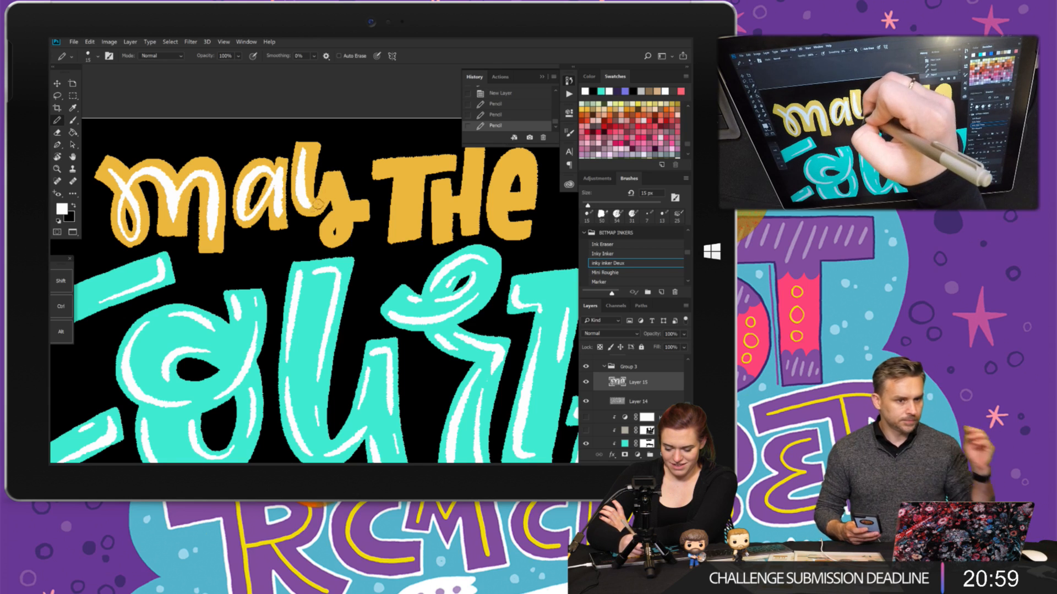
pyautogui.moveTo(326, 232); pyautogui.dragTo(362, 211)
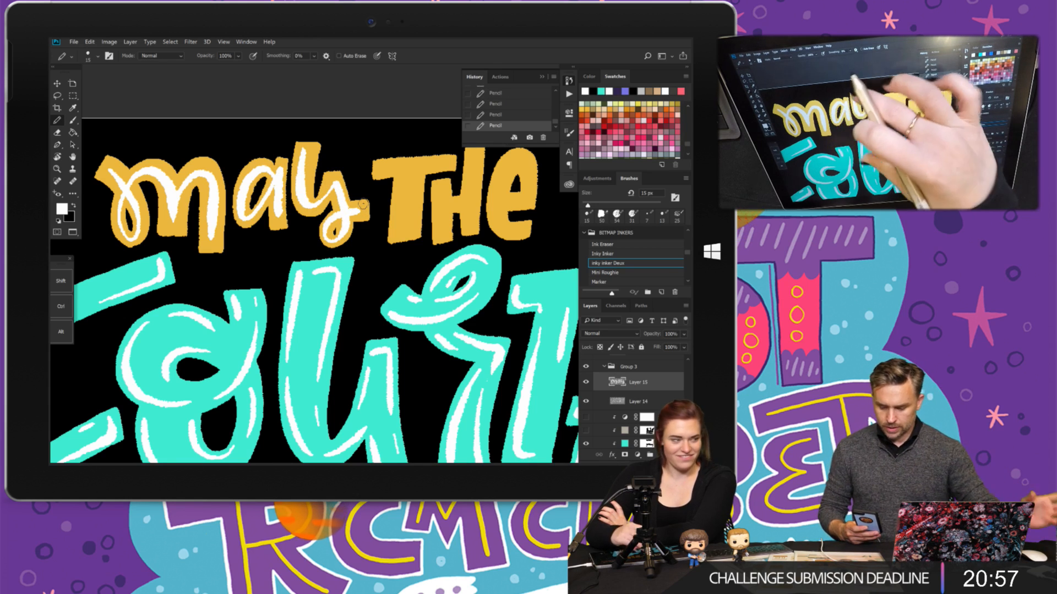
pyautogui.scroll(-3, 314, 264)
pyautogui.scroll(-5, 314, 265)
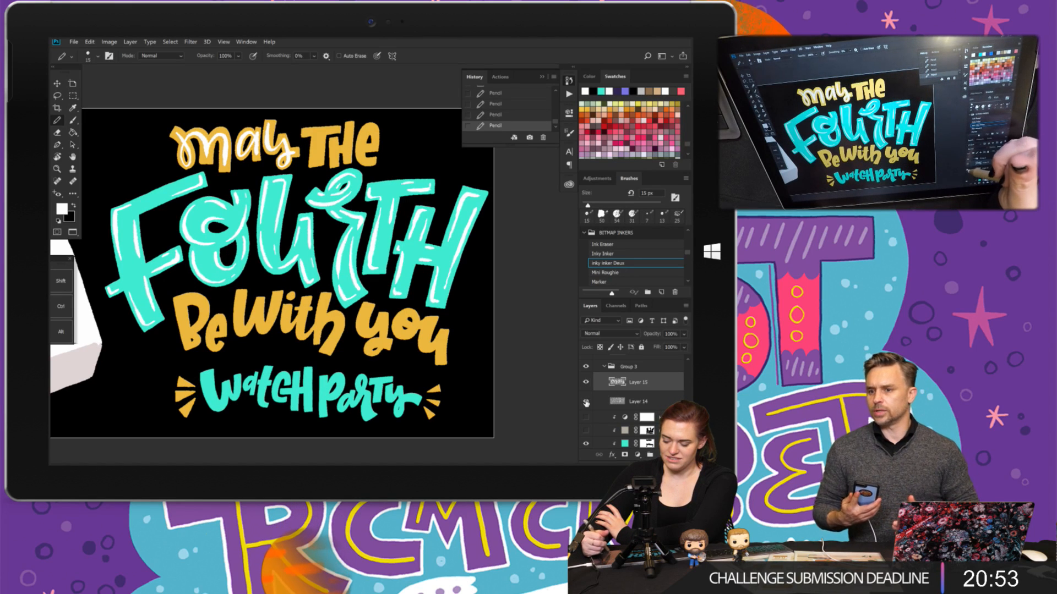
pyautogui.moveTo(585, 401); pyautogui.dragTo(586, 389)
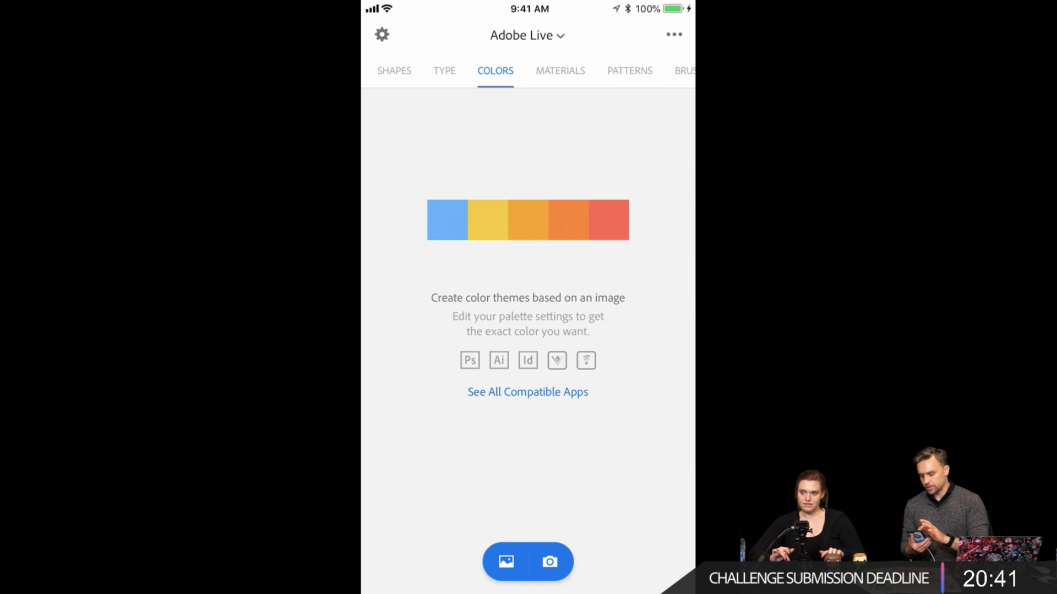
# - Switch to Adobe Capture and photograph the "Party" lettering for type matching
pyautogui.moveTo(576, 75); pyautogui.dragTo(647, 93)
pyautogui.click(445, 71)
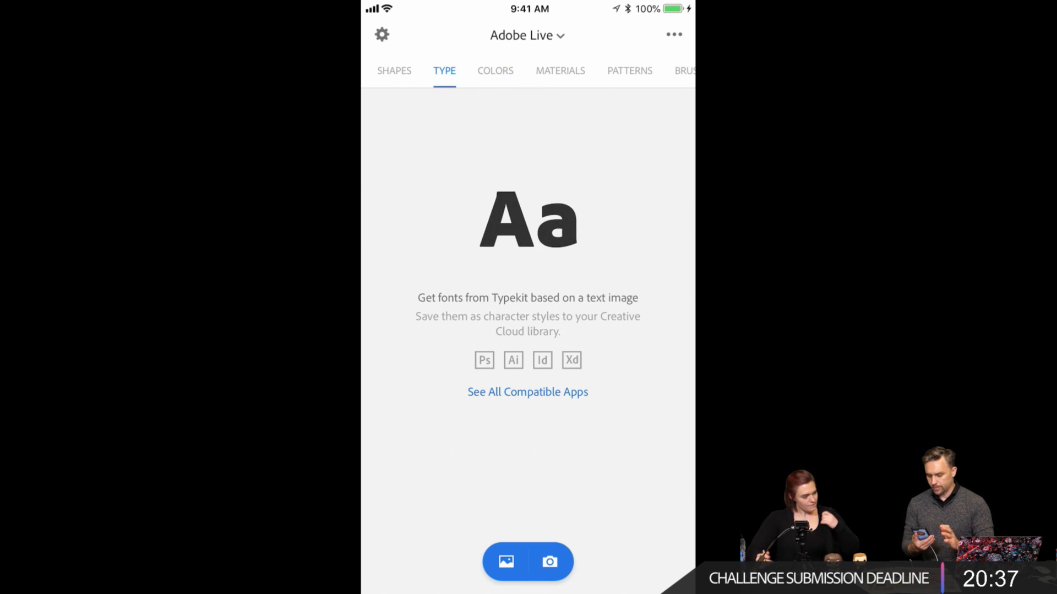
pyautogui.click(550, 562)
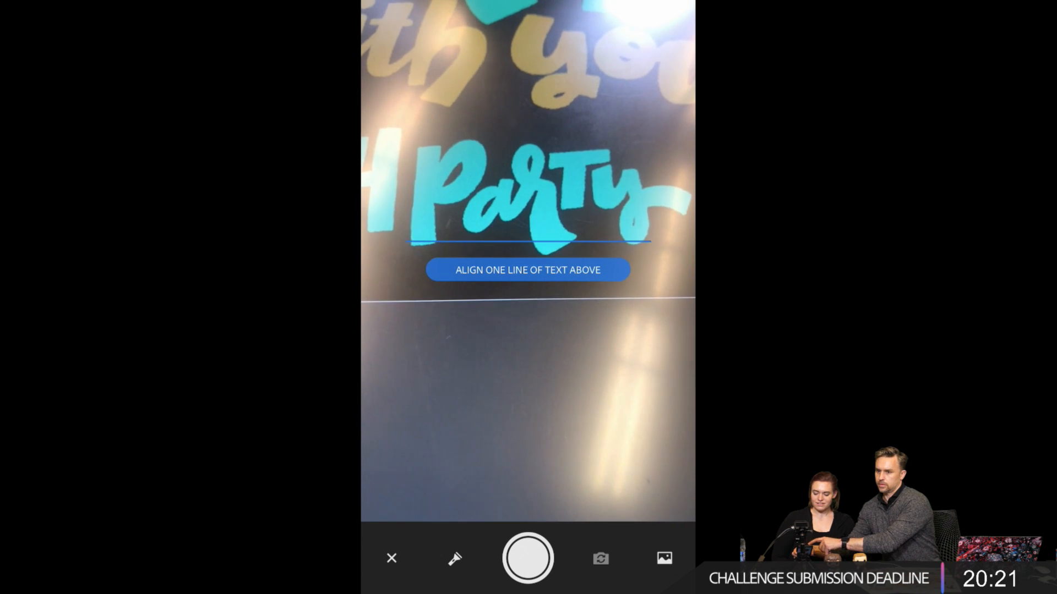
pyautogui.click(381, 283)
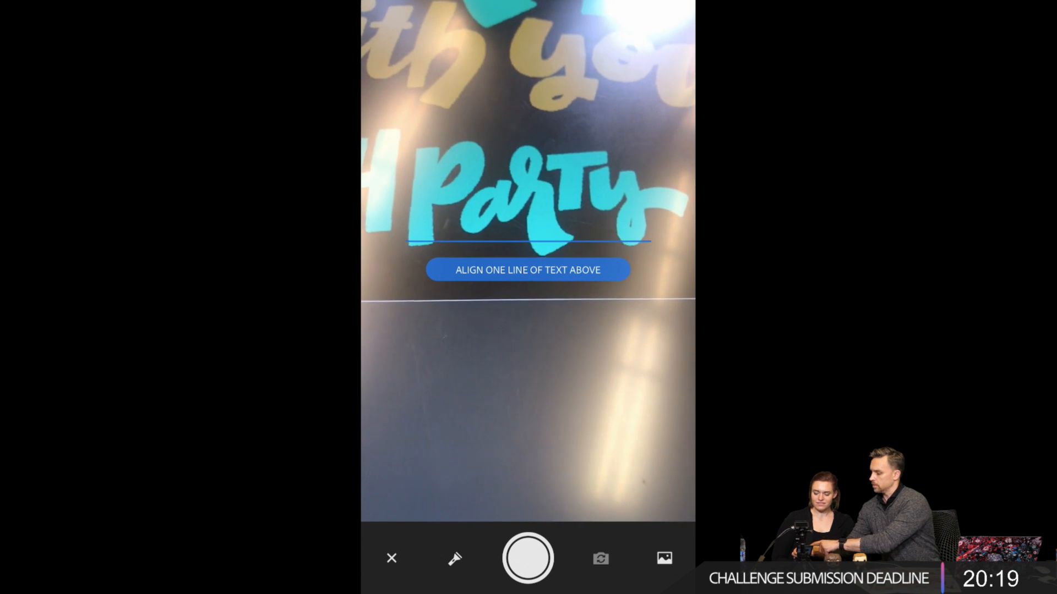
pyautogui.click(517, 557)
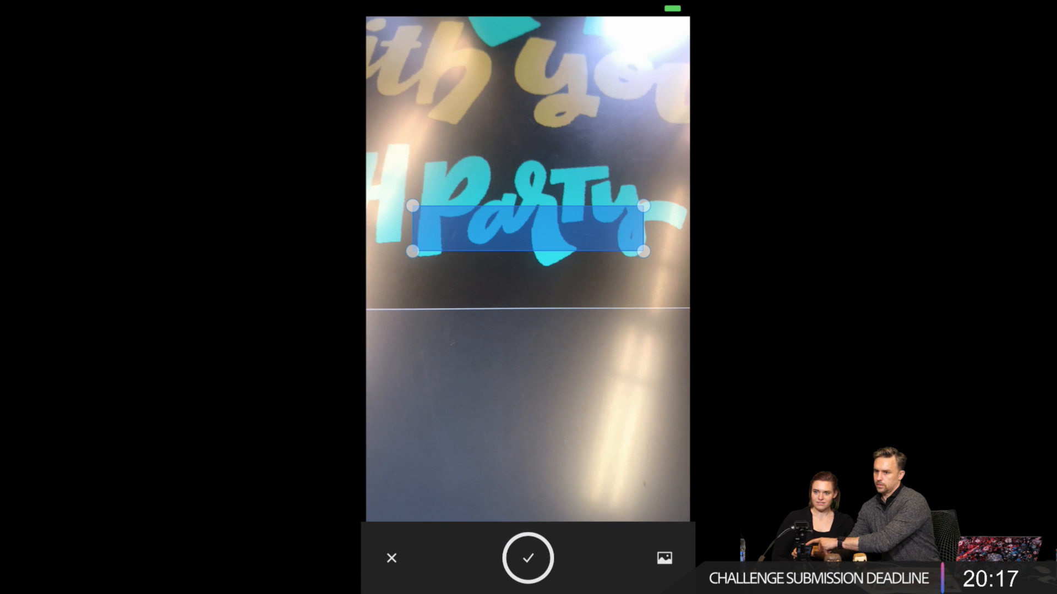
# - Fit the text selection around the word "Party" in the photo and find similar Typekit fonts
pyautogui.moveTo(413, 206); pyautogui.dragTo(417, 151)
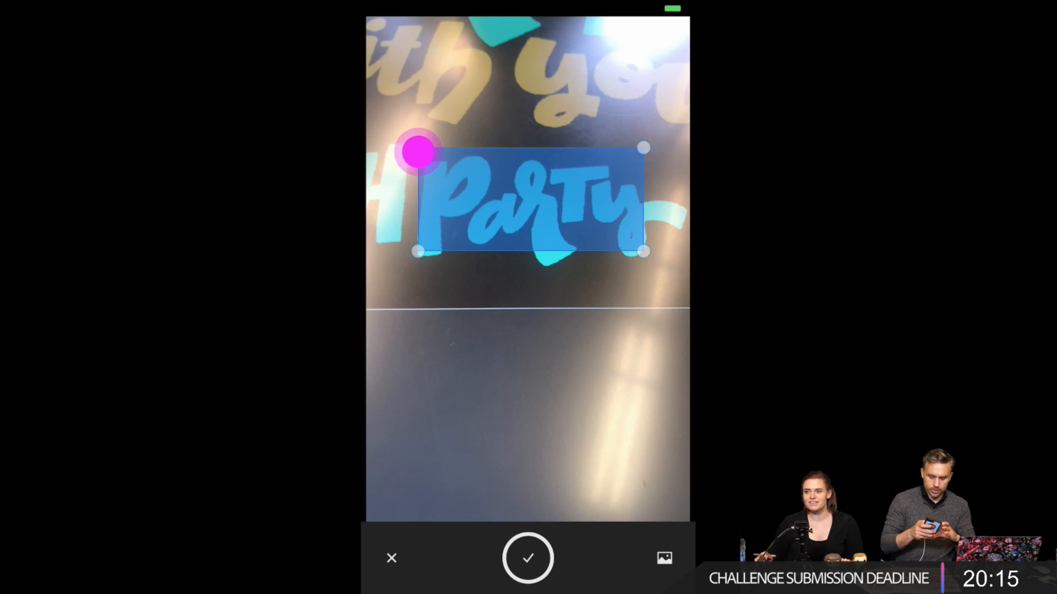
pyautogui.moveTo(643, 251); pyautogui.dragTo(677, 277)
pyautogui.moveTo(418, 265); pyautogui.dragTo(405, 262)
pyautogui.moveTo(676, 279); pyautogui.dragTo(690, 275)
pyautogui.click(536, 565)
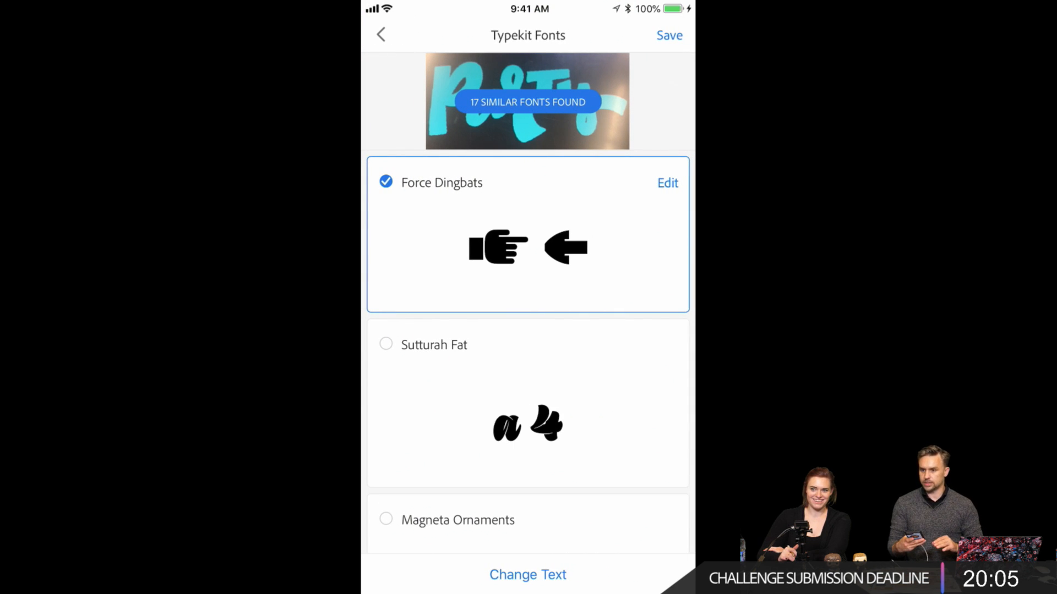
# - Examine the suggested Typekit fonts for one that resembles the "Party" lettering
pyautogui.moveTo(435, 422); pyautogui.dragTo(426, 458)
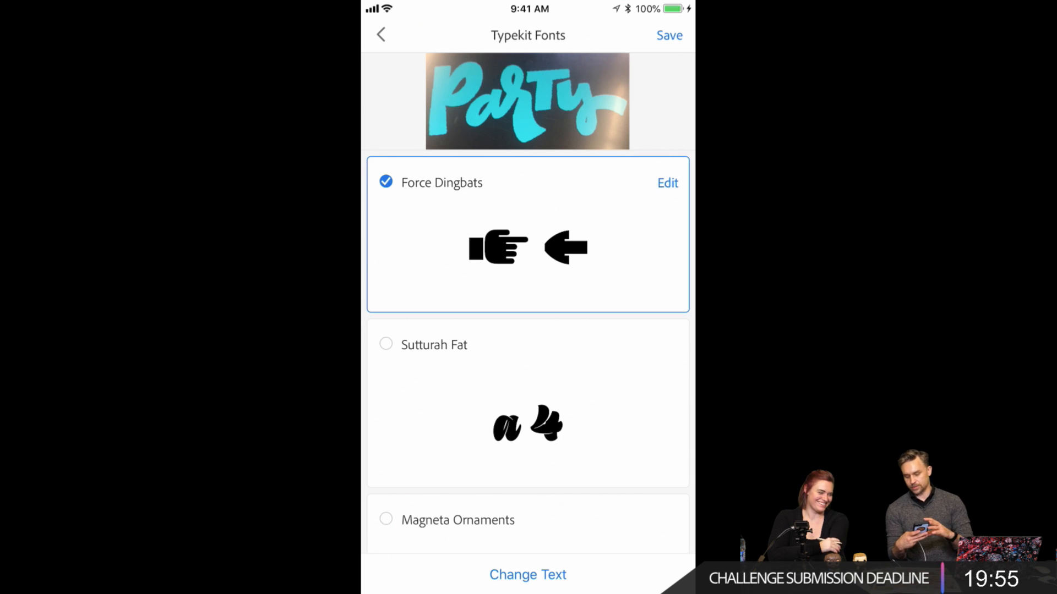
pyautogui.moveTo(427, 465); pyautogui.dragTo(422, 331)
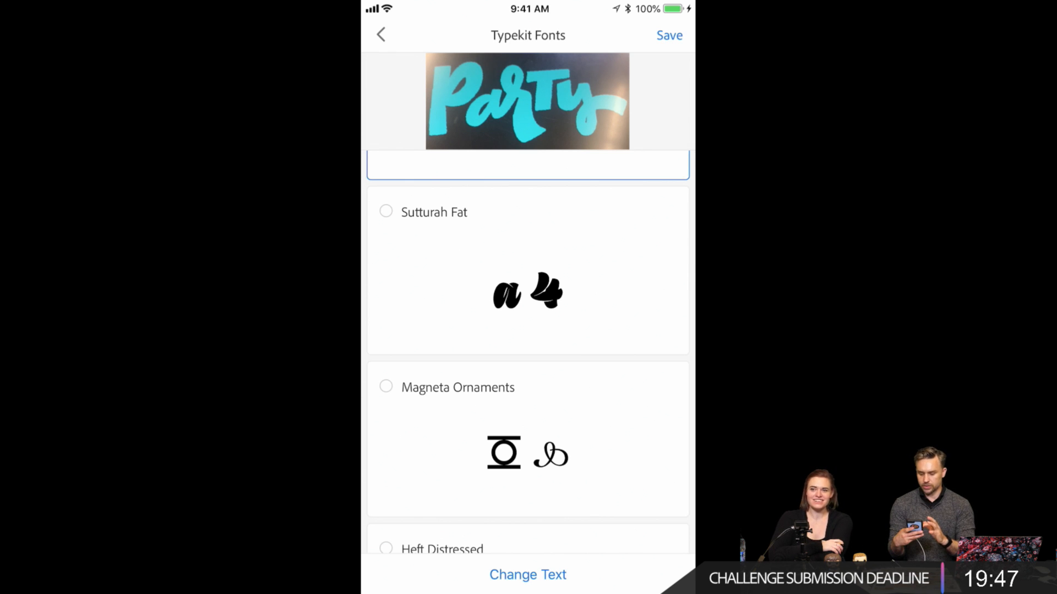
pyautogui.moveTo(406, 448); pyautogui.dragTo(406, 240)
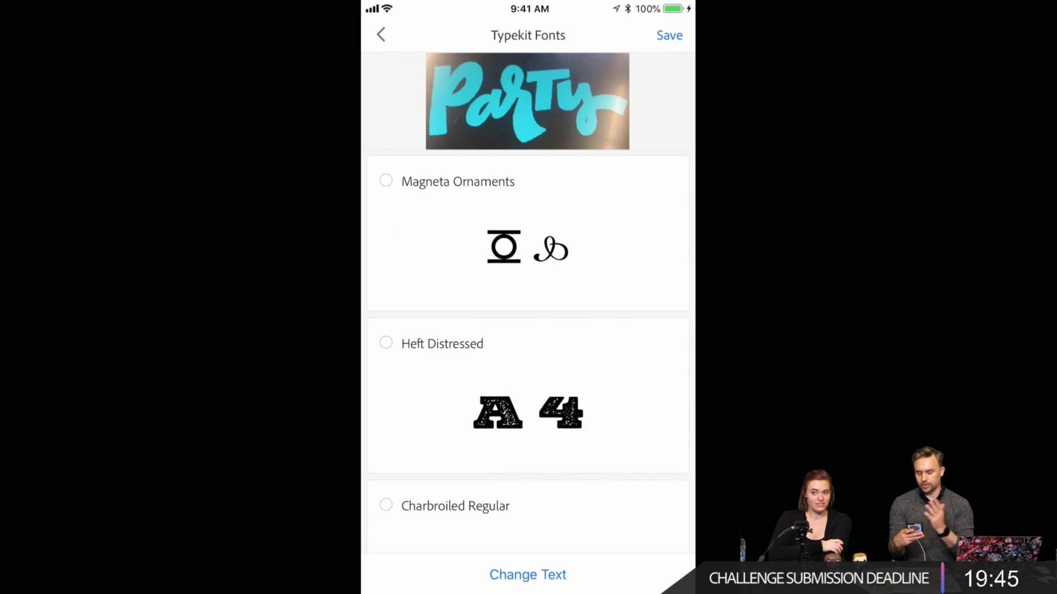
pyautogui.moveTo(415, 409); pyautogui.dragTo(415, 330)
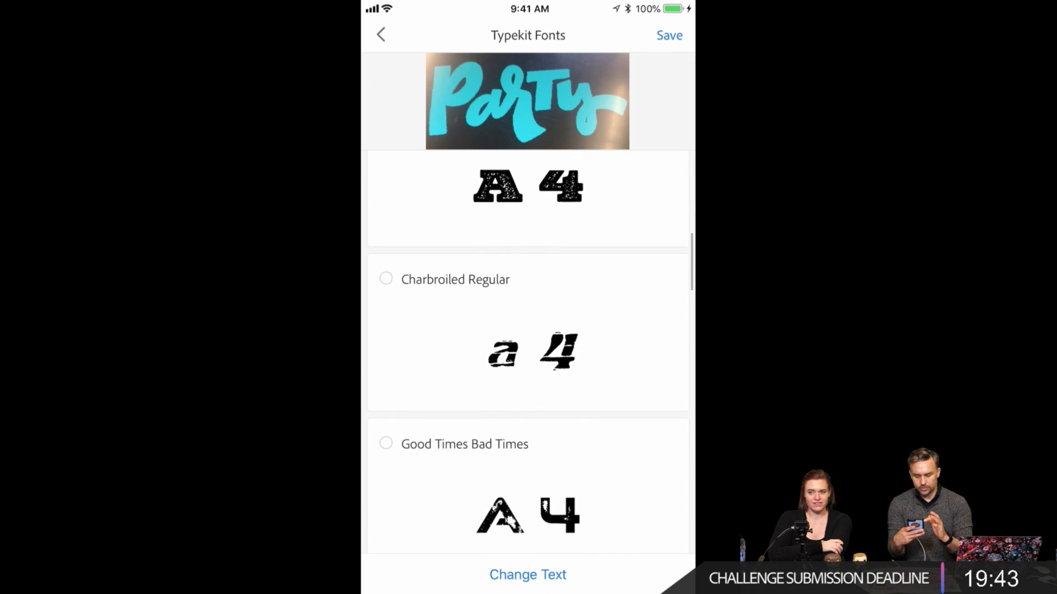
pyautogui.click(421, 340)
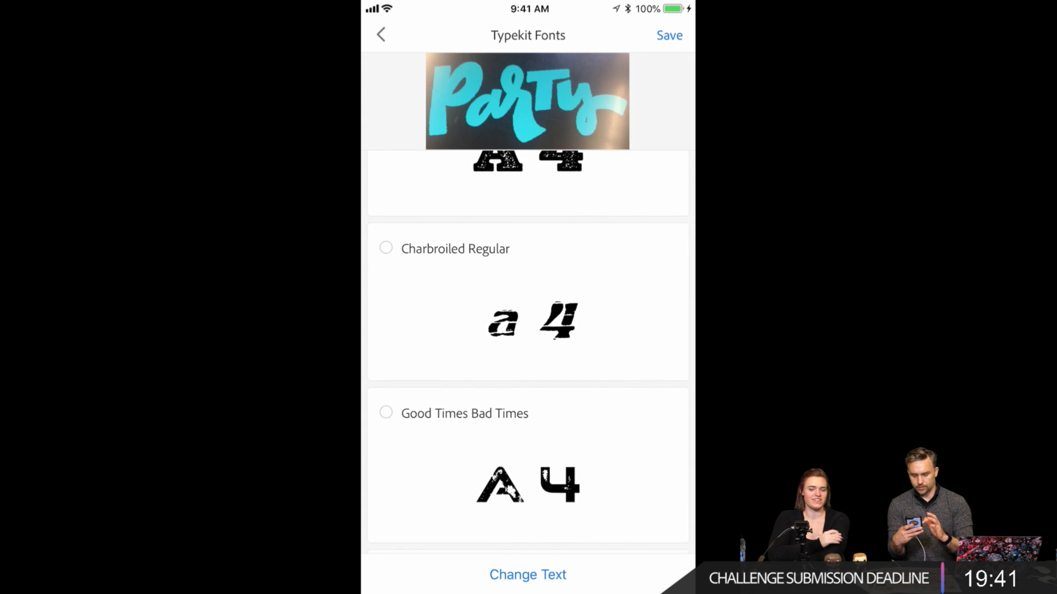
pyautogui.moveTo(428, 305); pyautogui.dragTo(414, 117)
pyautogui.scroll(-7, 435, 243)
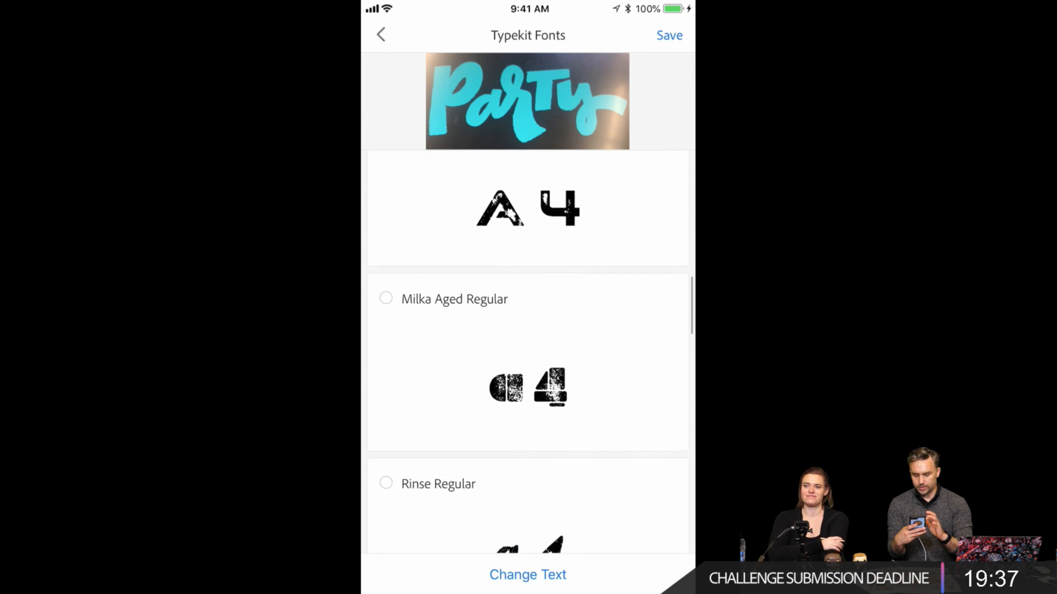
pyautogui.scroll(-1, 412, 347)
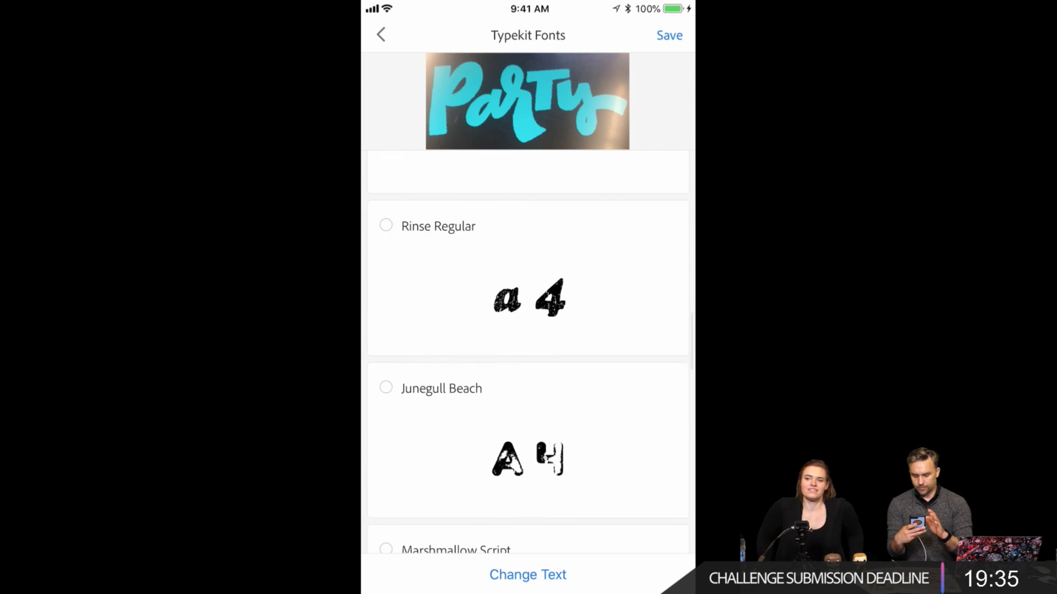
pyautogui.scroll(-4, 427, 392)
pyautogui.scroll(-1, 415, 365)
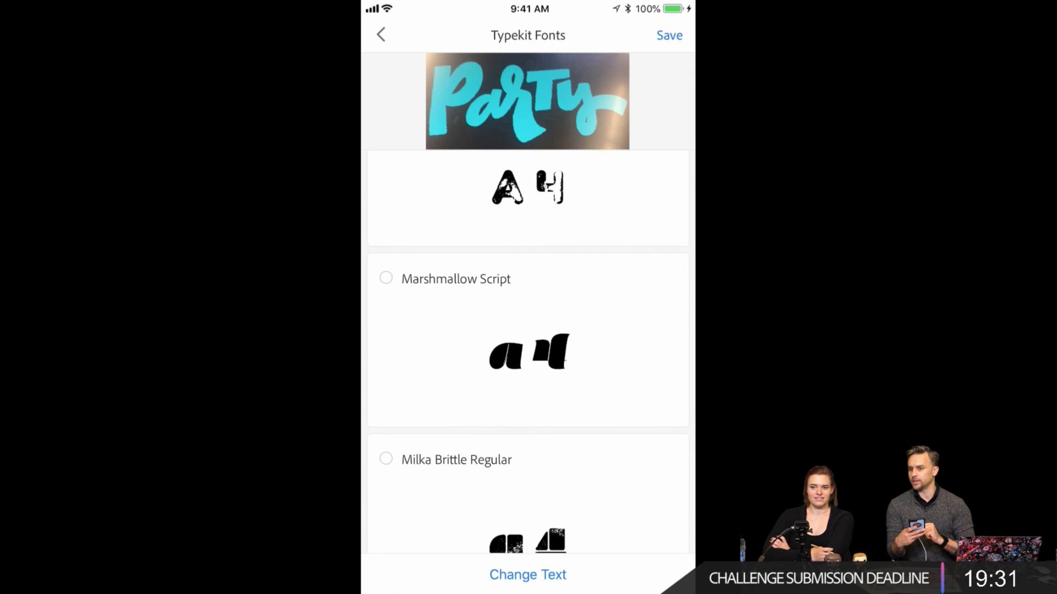
pyautogui.scroll(-4, 413, 276)
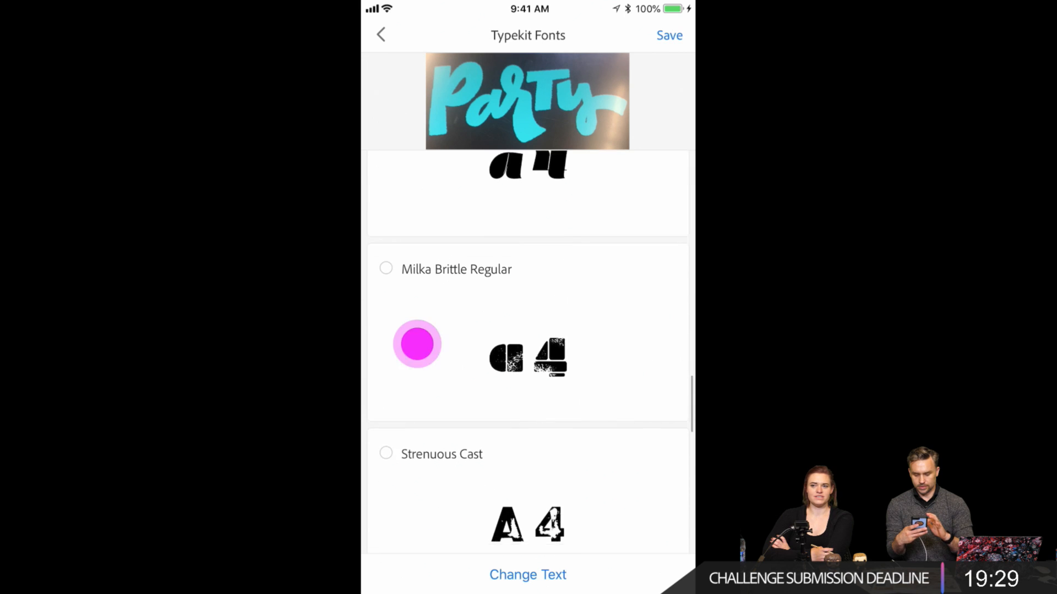
# - Choose the Marshmallow Script font and save it as a character style to the Adobe Live library
pyautogui.scroll(4, 422, 292)
pyautogui.click(441, 413)
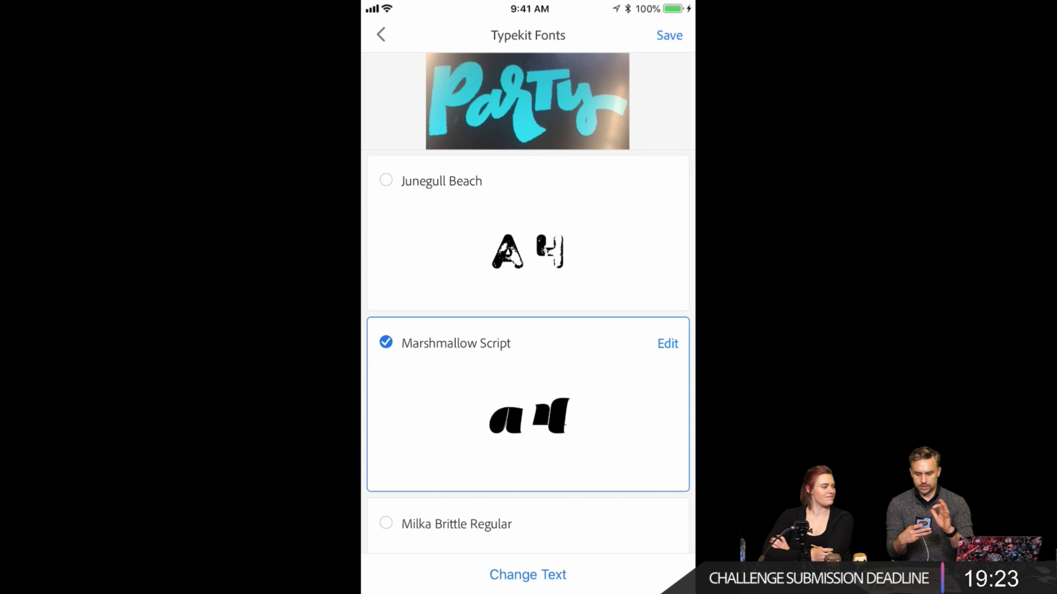
pyautogui.click(663, 34)
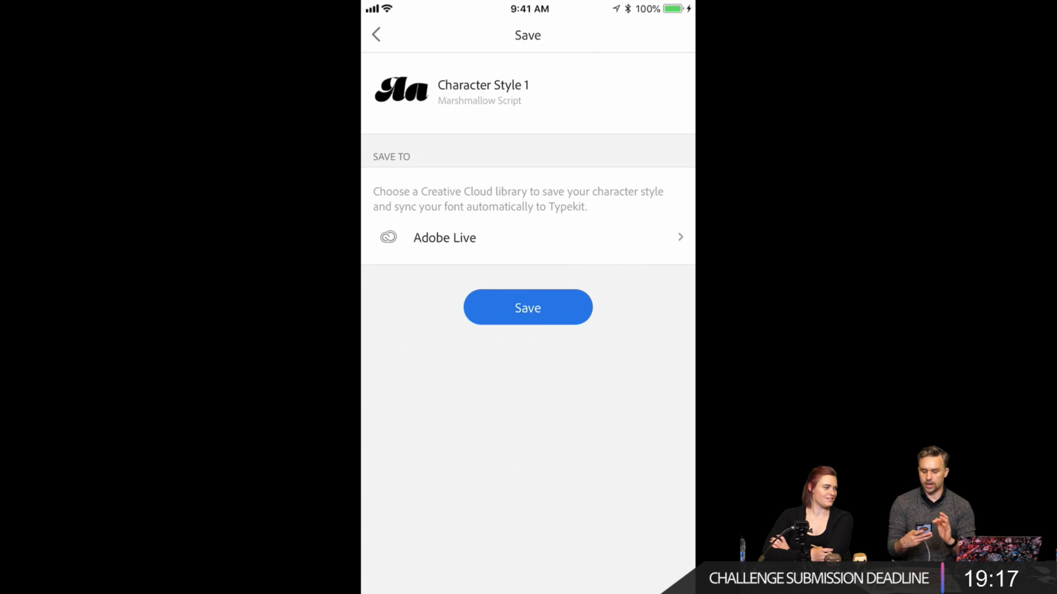
pyautogui.click(517, 302)
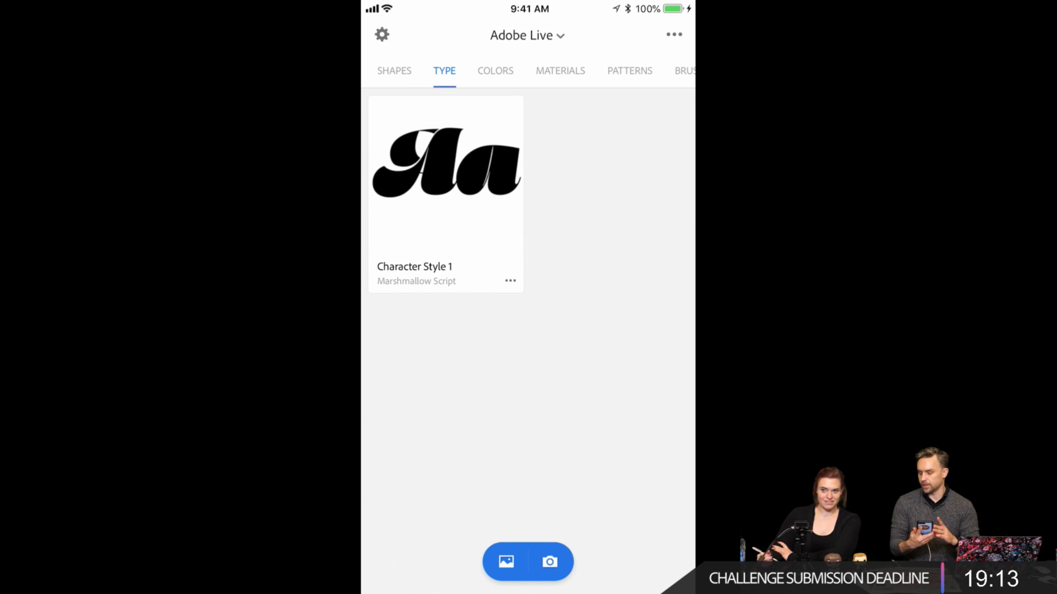
# - Capture a five-color theme from the studio scene with the camera and save it to the Adobe Live library
pyautogui.click(496, 69)
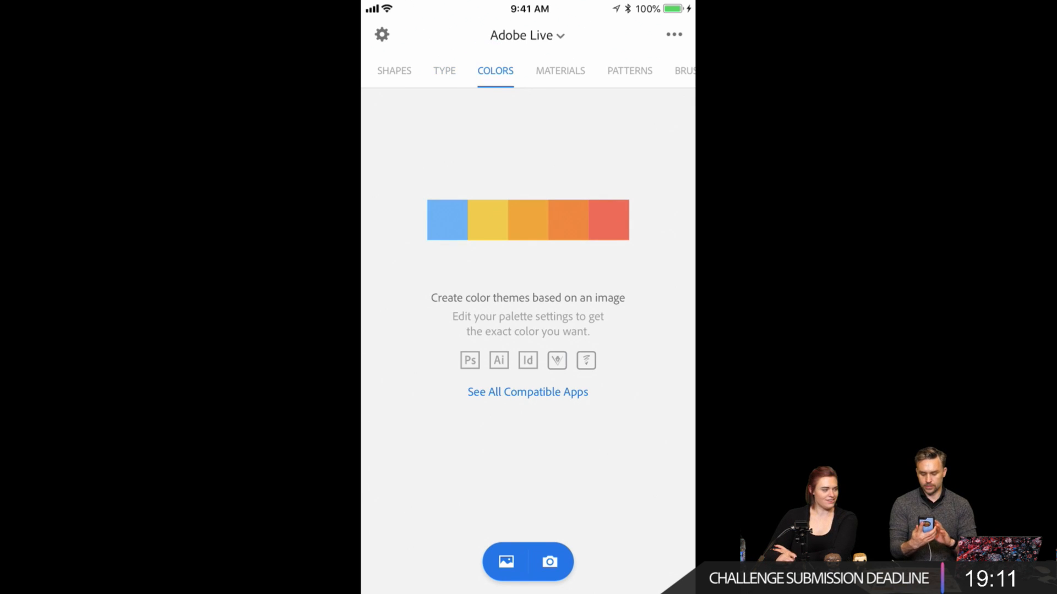
pyautogui.click(549, 561)
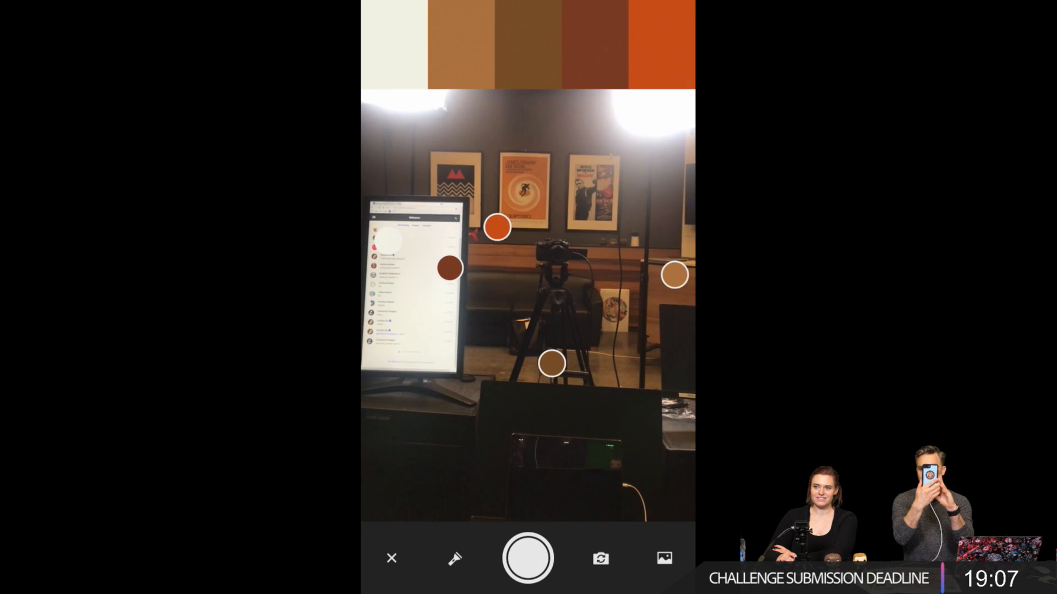
pyautogui.click(527, 558)
pyautogui.click(528, 558)
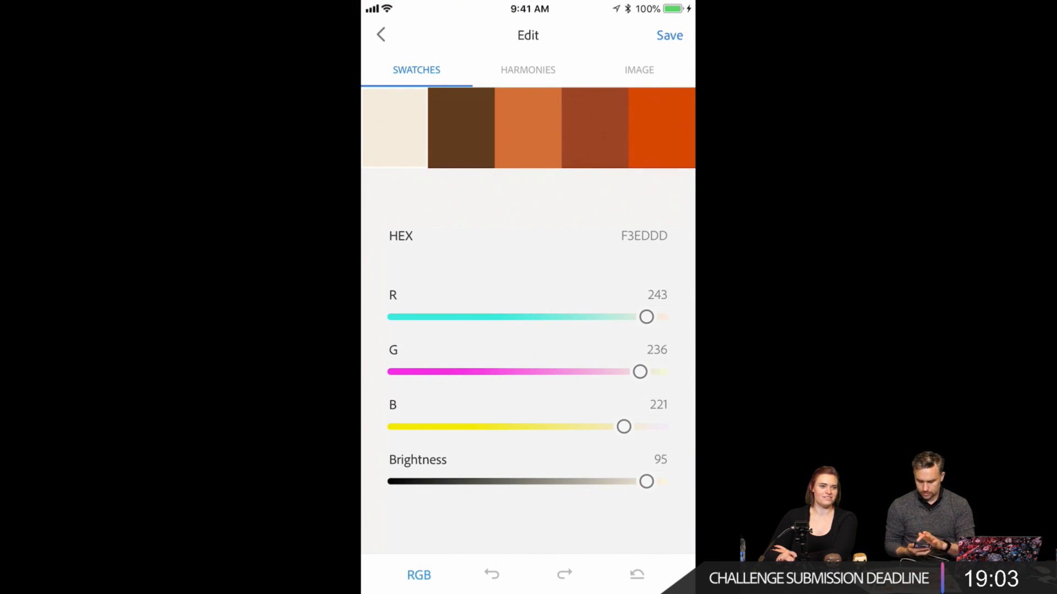
pyautogui.click(669, 35)
pyautogui.click(516, 387)
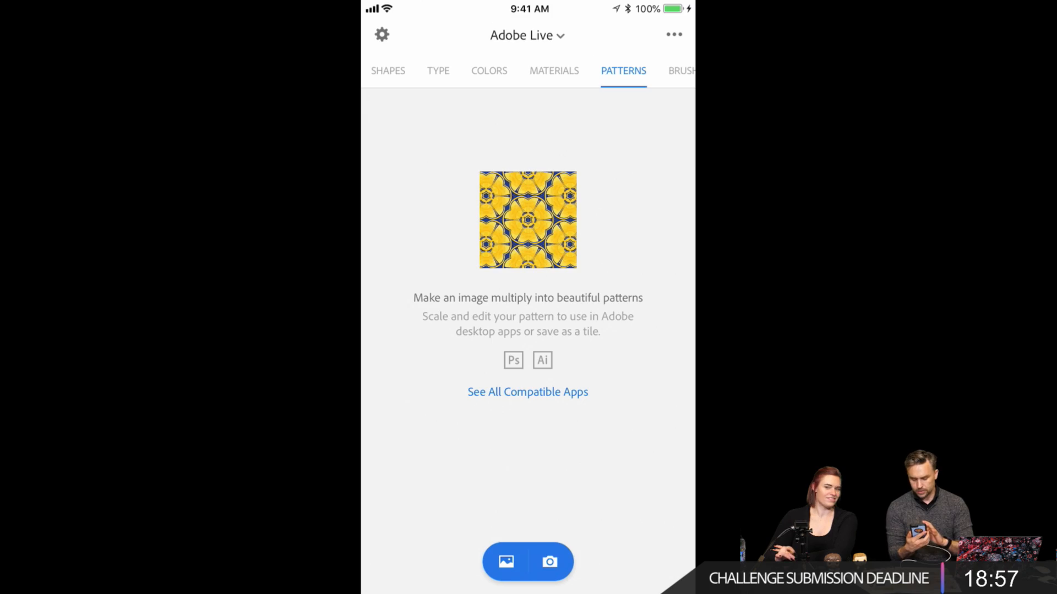
# - Capture a bitmap pattern of the toy figure with the camera
pyautogui.click(549, 562)
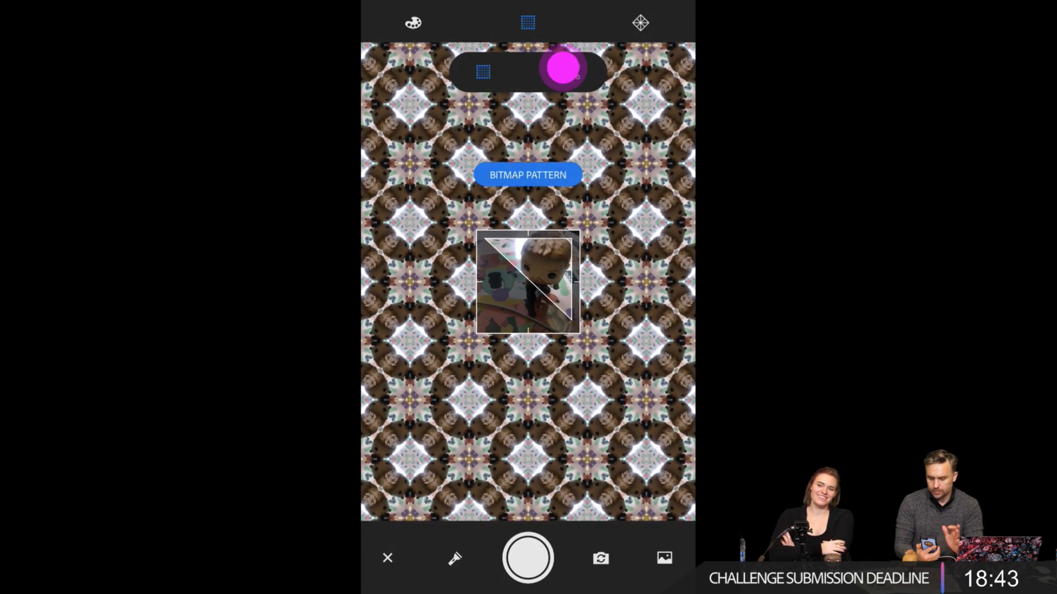
pyautogui.click(562, 69)
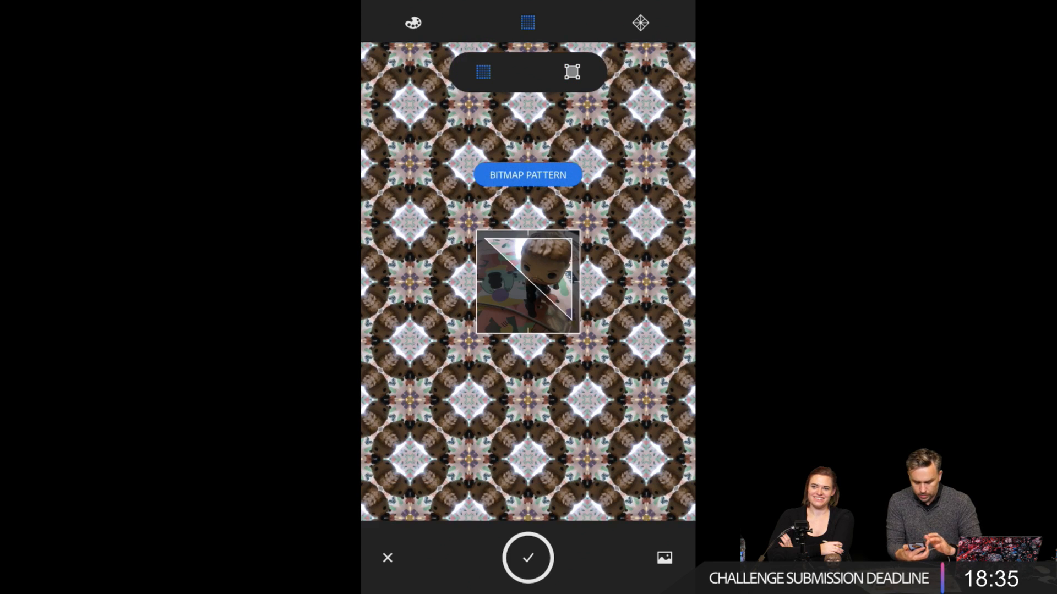
# - Discard the doll pattern, capture a new one from the "May the Fourth Be With You" lettering, and save it to the Adobe Live library
pyautogui.click(387, 558)
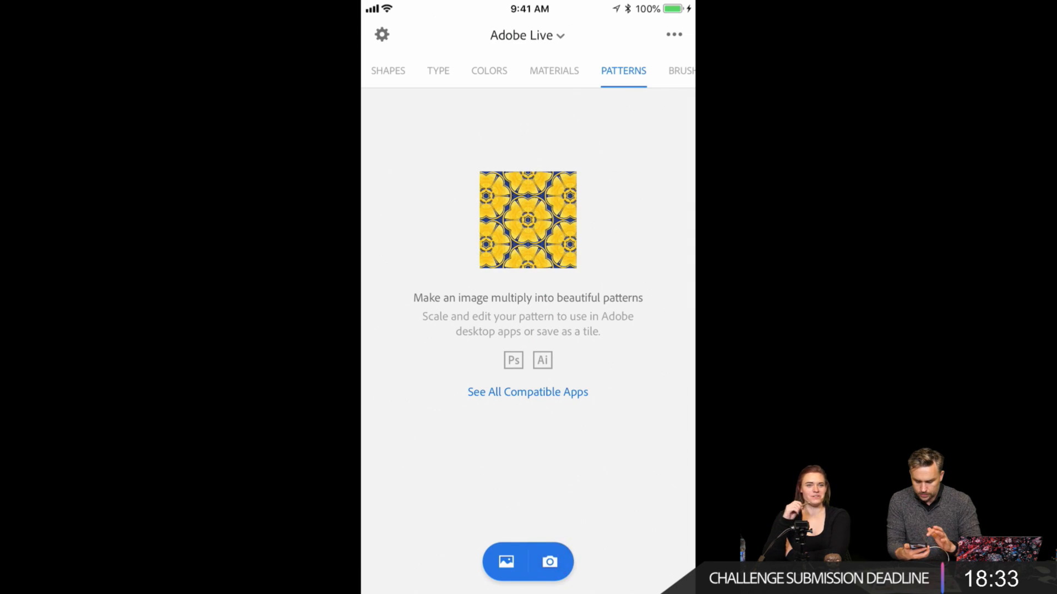
pyautogui.click(549, 562)
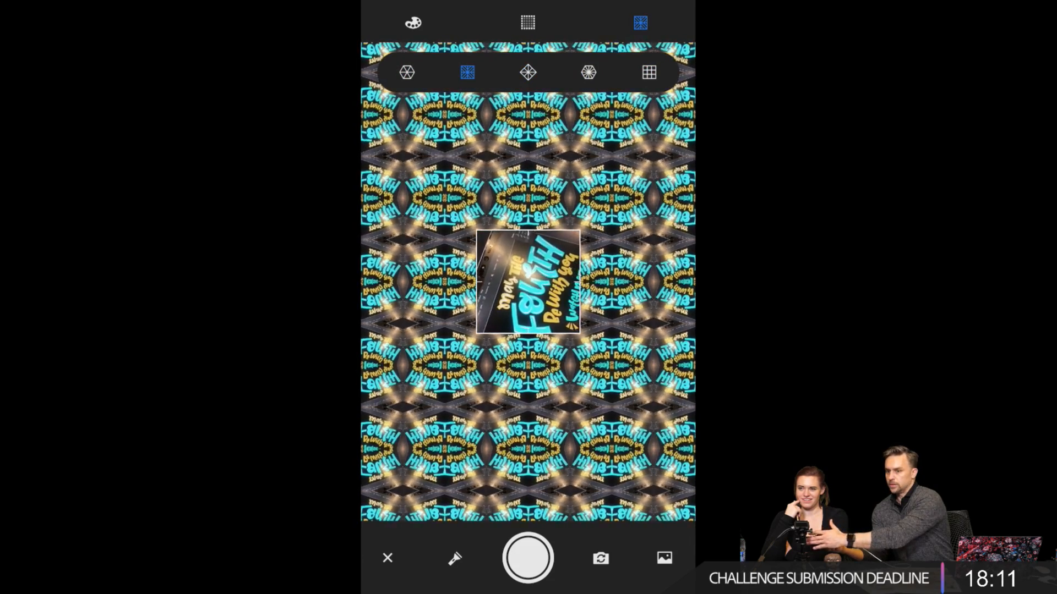
pyautogui.click(527, 558)
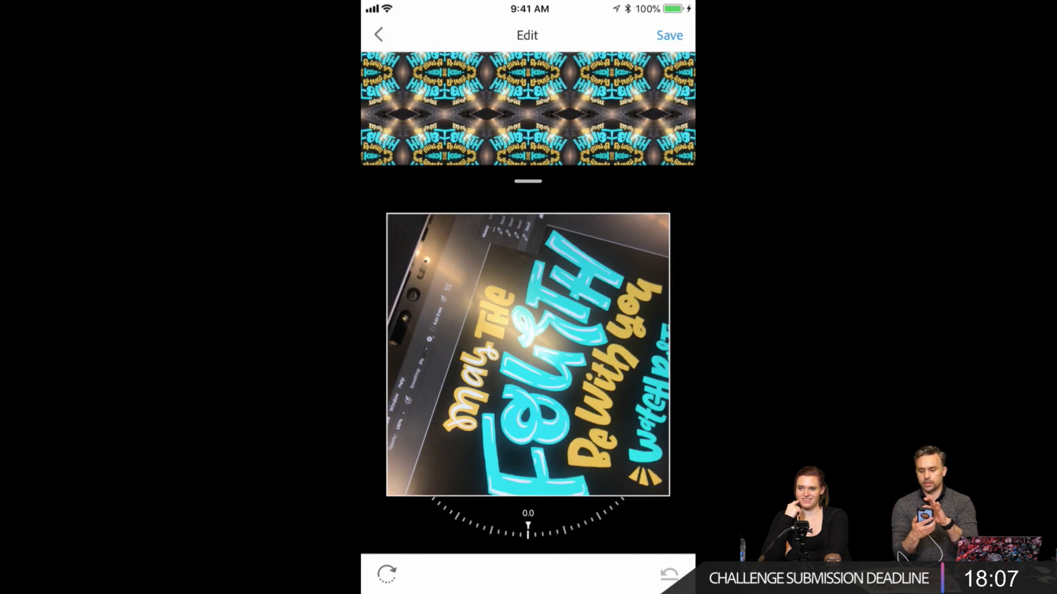
pyautogui.click(669, 35)
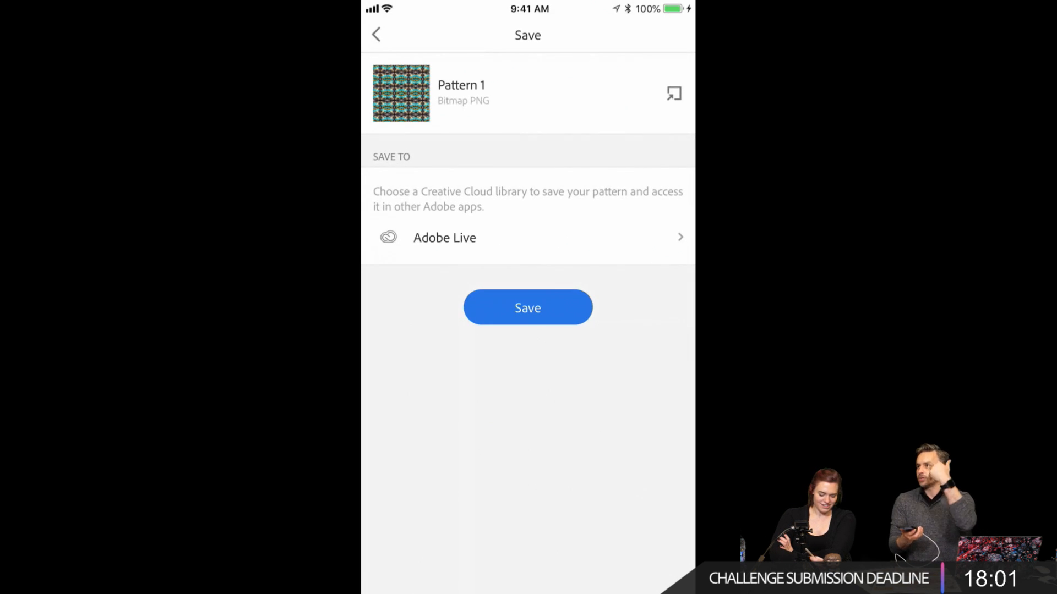
pyautogui.click(509, 314)
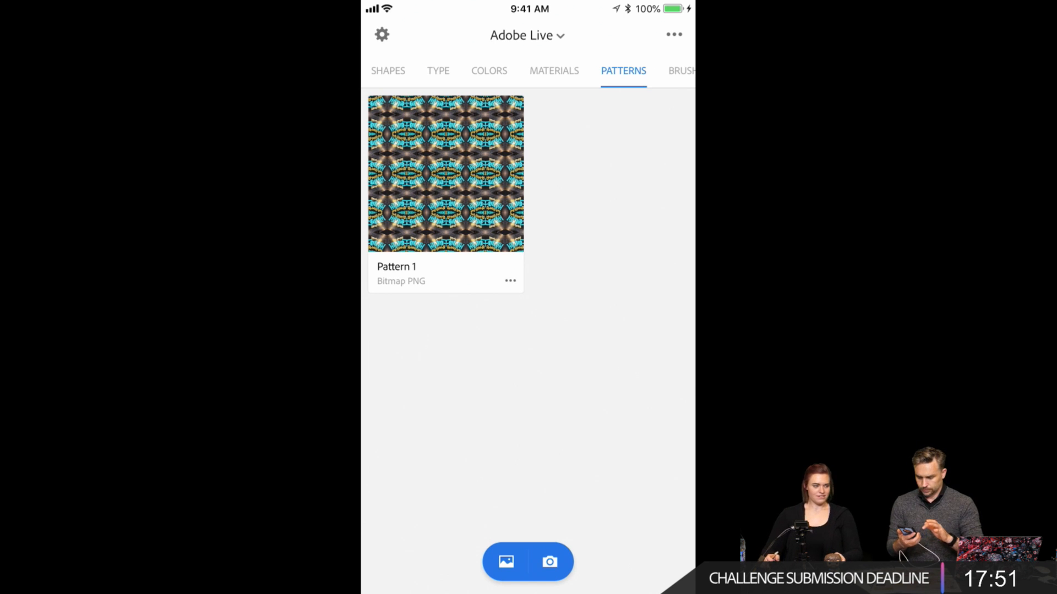
# - Capture a second pattern from the San Francisco lettering, rotate the image to 28.5, reposition it in the crop frame, and accept the edit
pyautogui.click(549, 562)
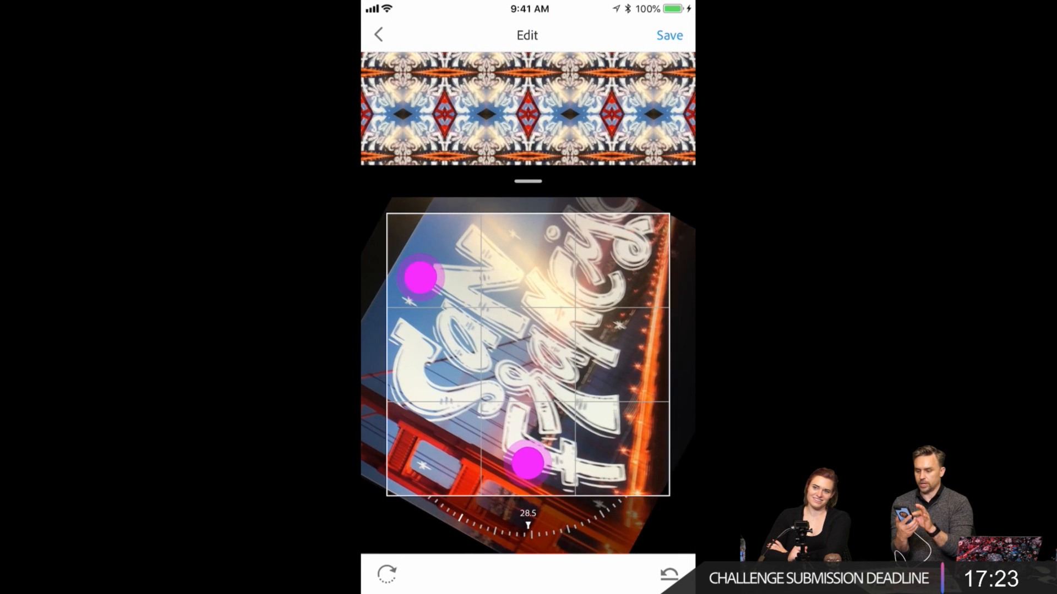
pyautogui.moveTo(420, 276); pyautogui.dragTo(431, 255)
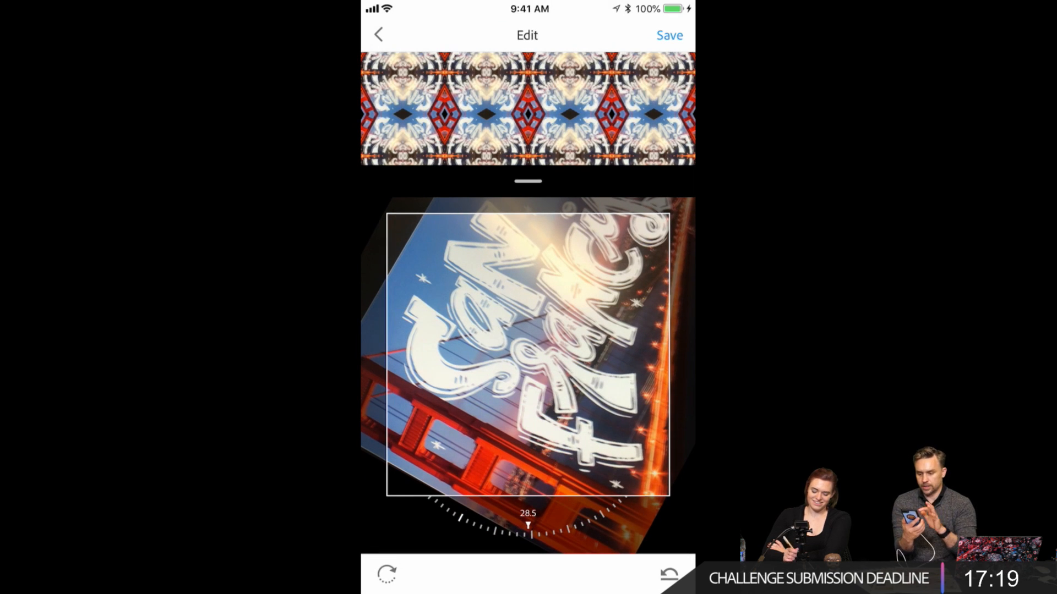
pyautogui.click(669, 35)
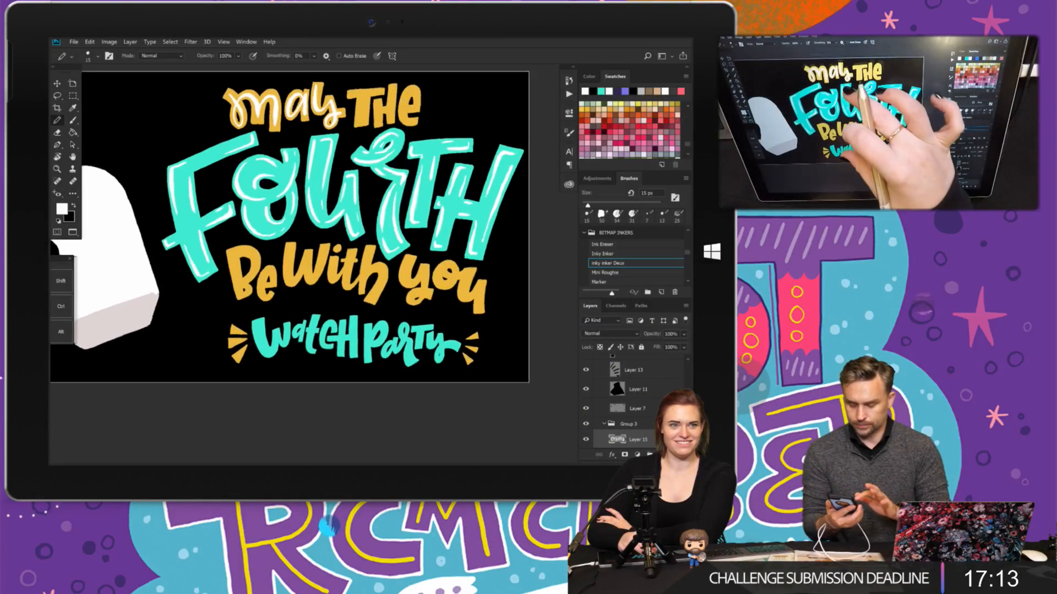
pyautogui.scroll(-2, 306, 232)
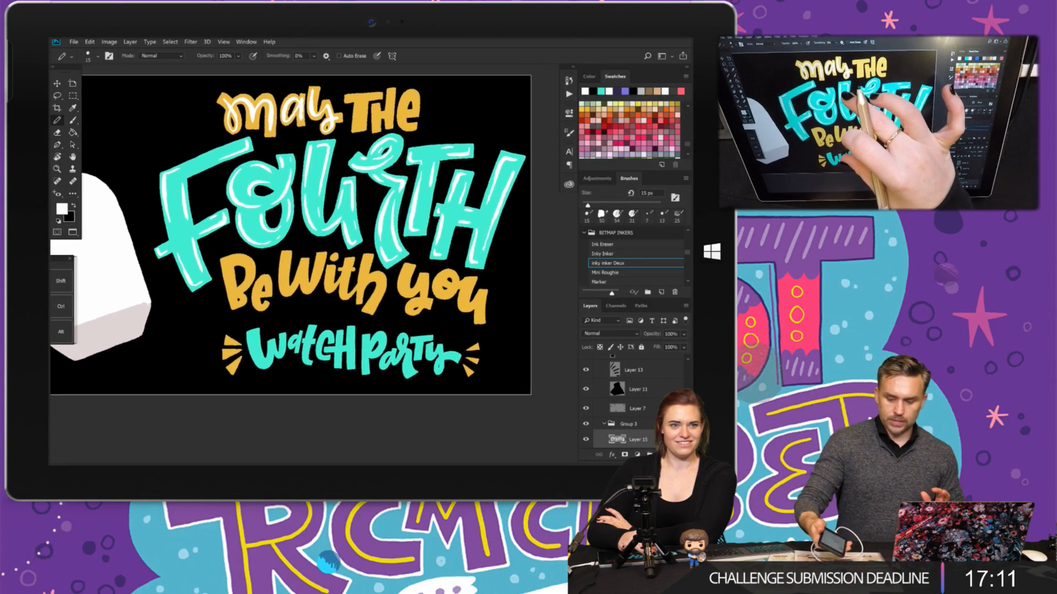
pyautogui.scroll(4, 306, 242)
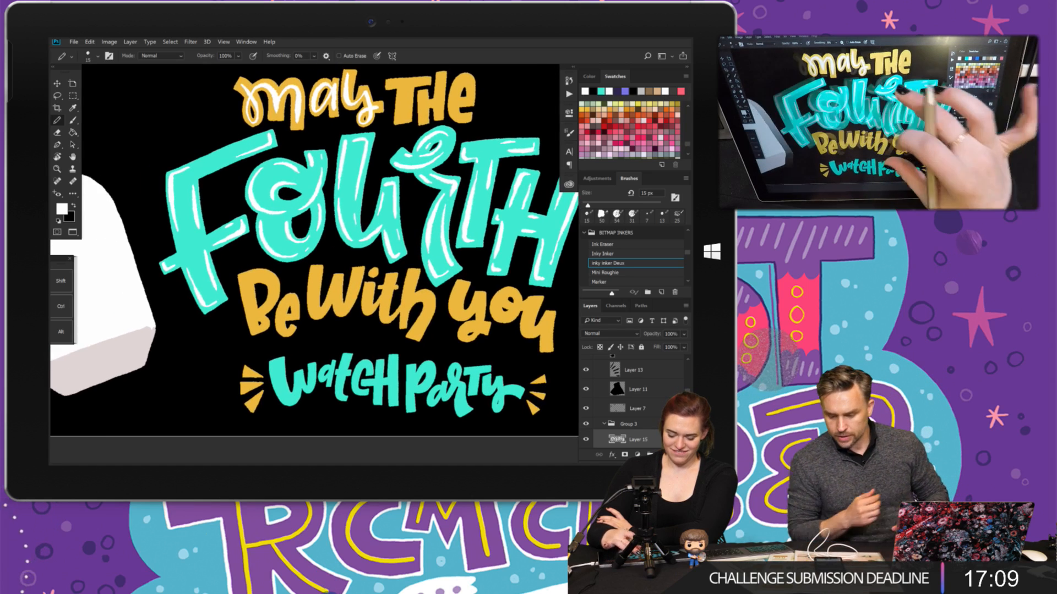
pyautogui.moveTo(386, 181); pyautogui.dragTo(328, 242)
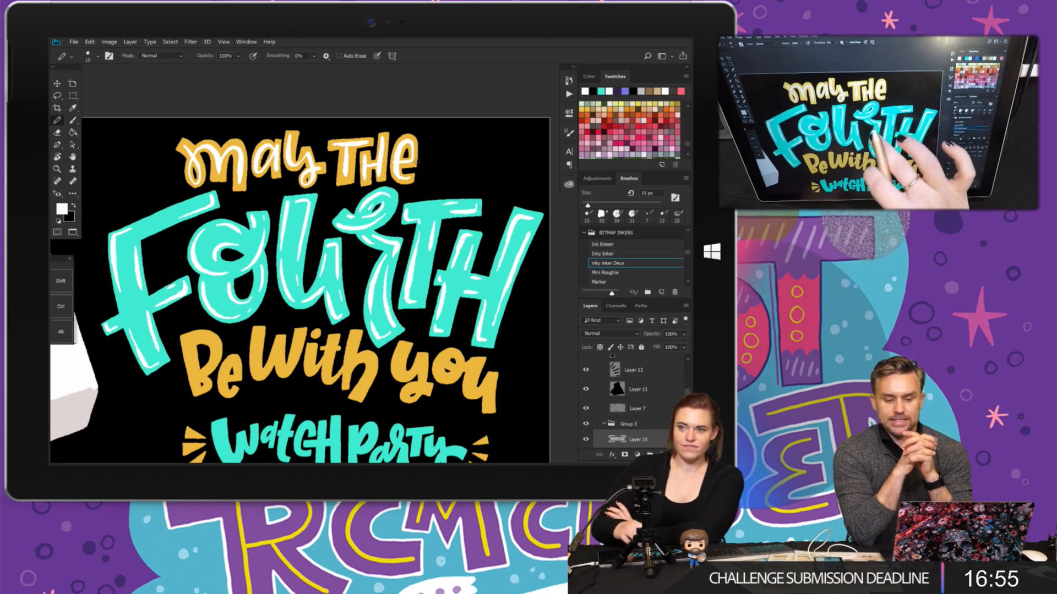
pyautogui.moveTo(434, 306); pyautogui.dragTo(382, 170)
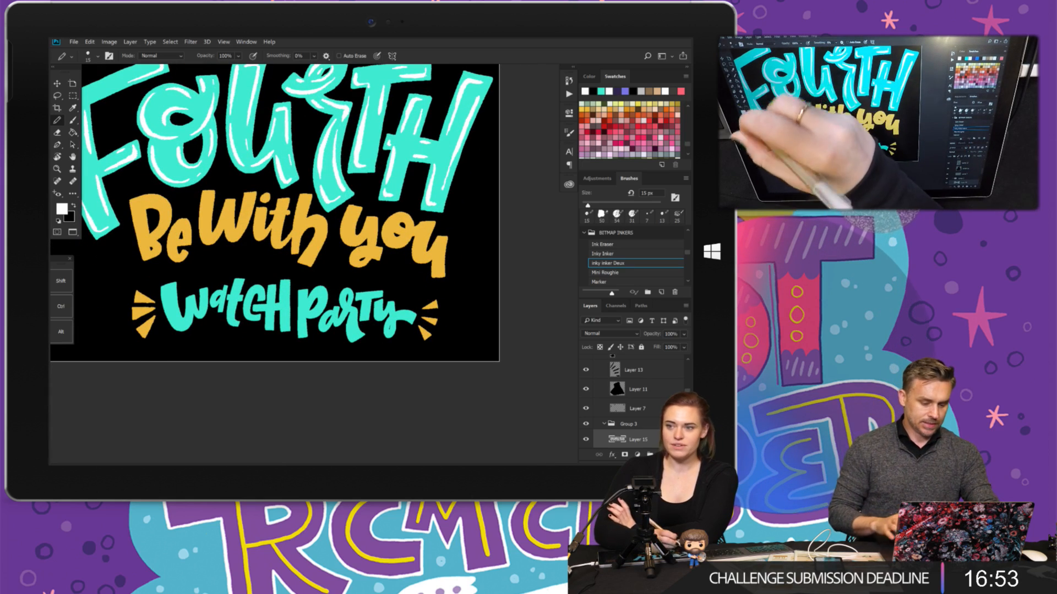
pyautogui.scroll(-3, 257, 246)
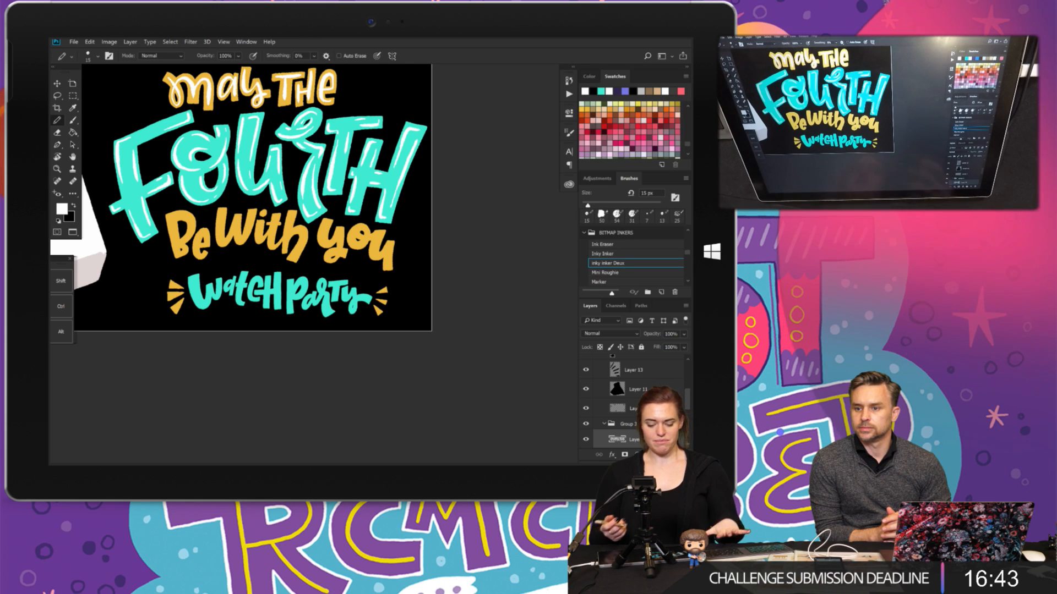
# - In Photoshop, paint white highlight strokes inside the yellow letters of "Be With" on Layer 15
pyautogui.scroll(3, 171, 225)
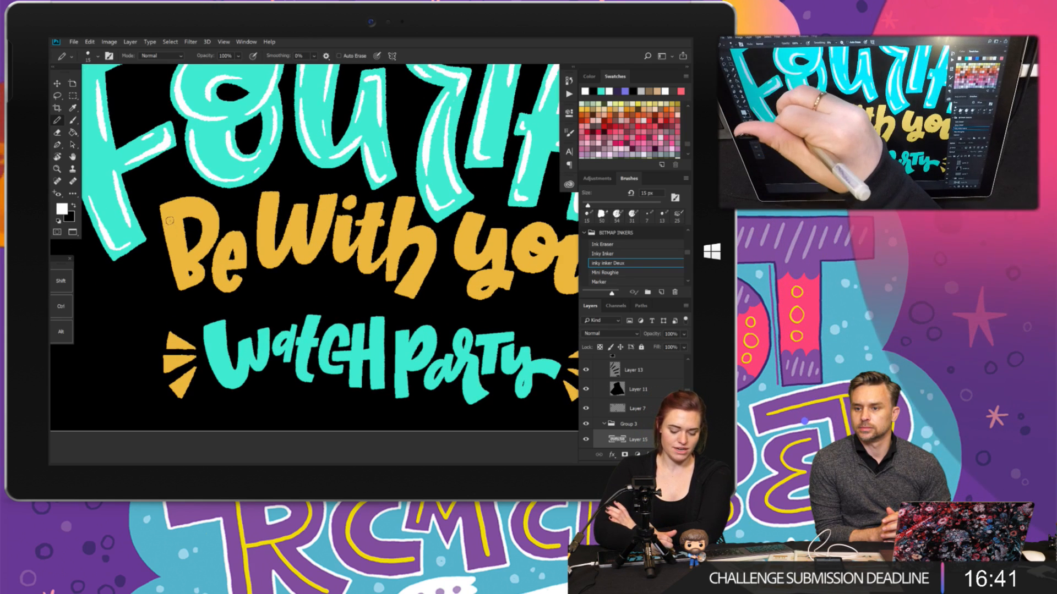
pyautogui.moveTo(170, 215); pyautogui.dragTo(182, 280)
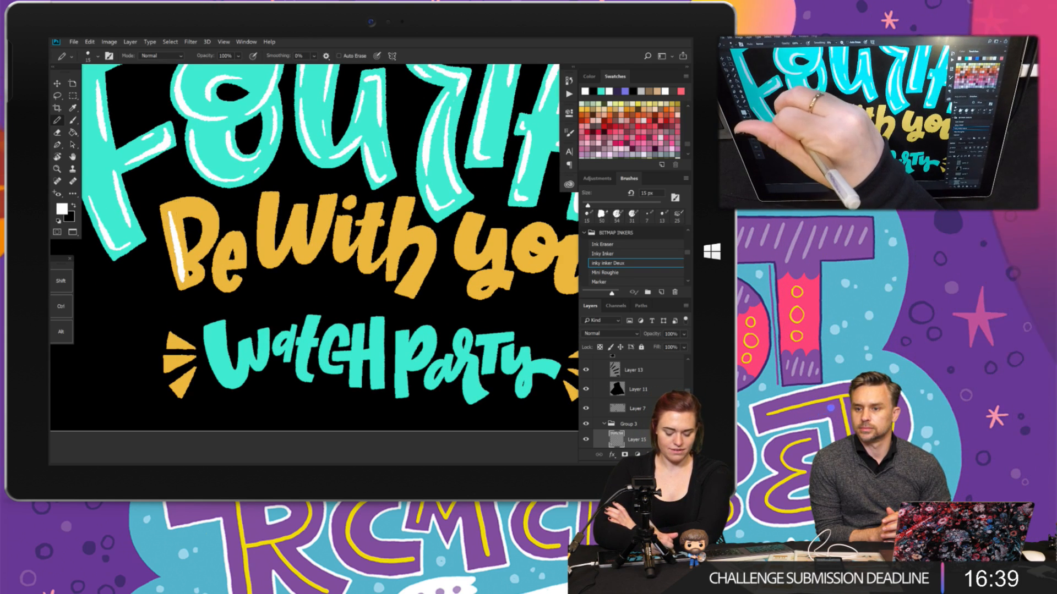
pyautogui.moveTo(172, 212)
pyautogui.mouseDown()
pyautogui.moveTo(210, 223)
pyautogui.moveTo(208, 242)
pyautogui.moveTo(182, 262)
pyautogui.moveTo(199, 270)
pyautogui.moveTo(188, 284)
pyautogui.moveTo(238, 264)
pyautogui.moveTo(238, 241)
pyautogui.mouseUp()
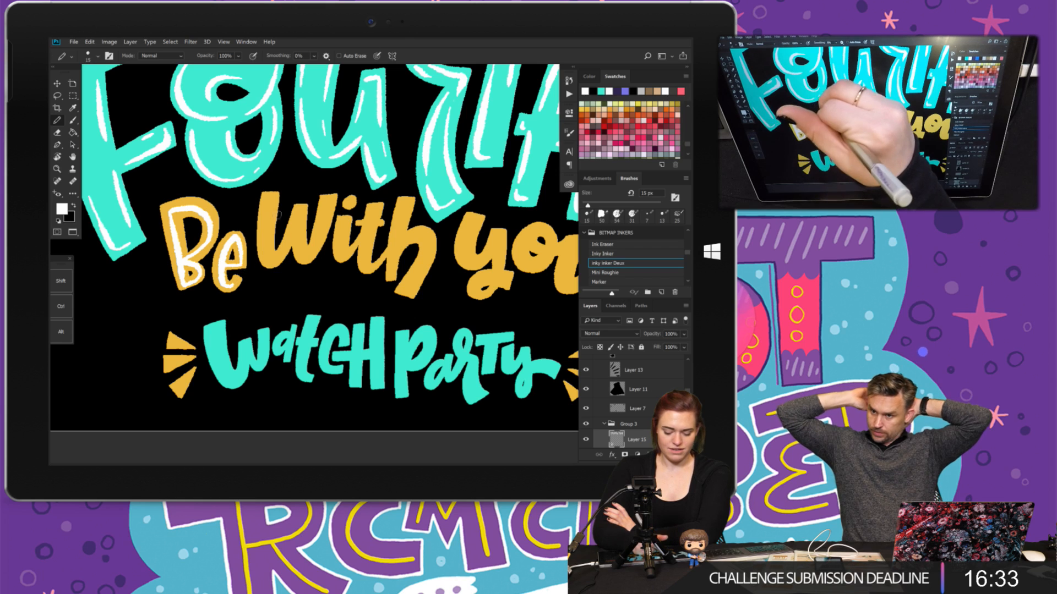
pyautogui.moveTo(265, 199)
pyautogui.mouseDown()
pyautogui.moveTo(267, 250)
pyautogui.moveTo(279, 255)
pyautogui.moveTo(298, 216)
pyautogui.moveTo(307, 255)
pyautogui.moveTo(330, 205)
pyautogui.moveTo(350, 201)
pyautogui.moveTo(350, 252)
pyautogui.mouseUp()
pyautogui.click(348, 203)
pyautogui.moveTo(372, 211); pyautogui.dragTo(365, 266)
pyautogui.moveTo(401, 202)
pyautogui.mouseDown()
pyautogui.moveTo(391, 265)
pyautogui.moveTo(418, 233)
pyautogui.moveTo(427, 246)
pyautogui.moveTo(413, 287)
pyautogui.mouseUp()
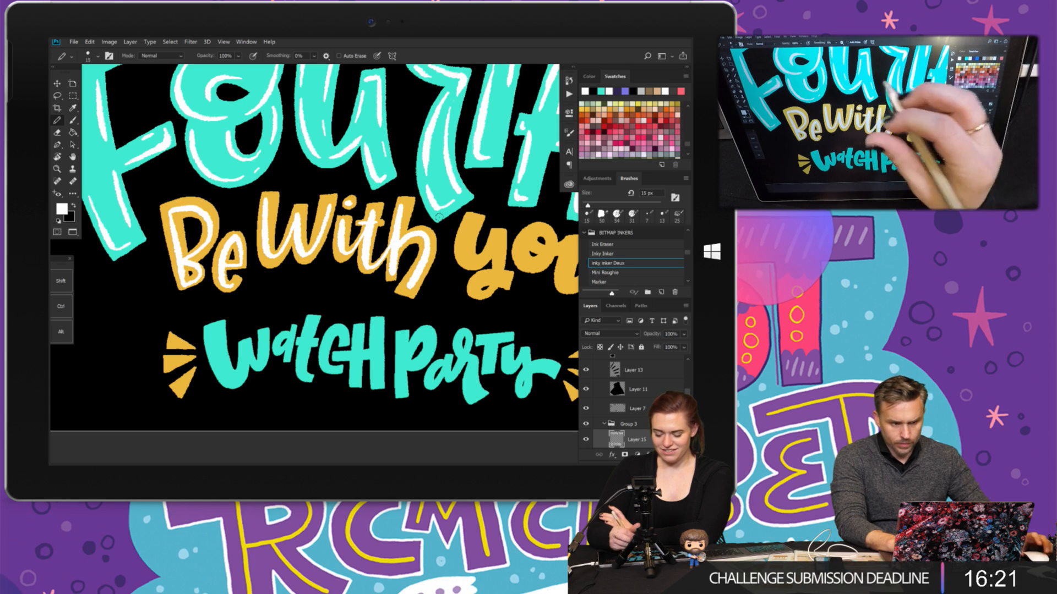
# - Paint white highlight strokes inside the letters of "you", reverting the latest pencil strokes on the "o" through the history and redrawing them
pyautogui.moveTo(438, 217); pyautogui.dragTo(318, 202)
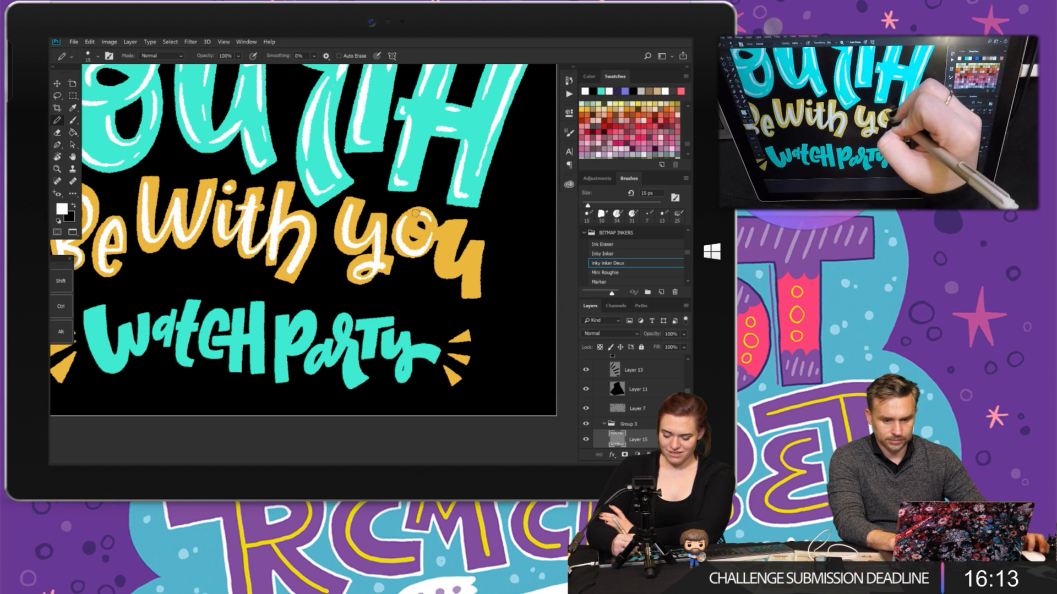
pyautogui.click(569, 80)
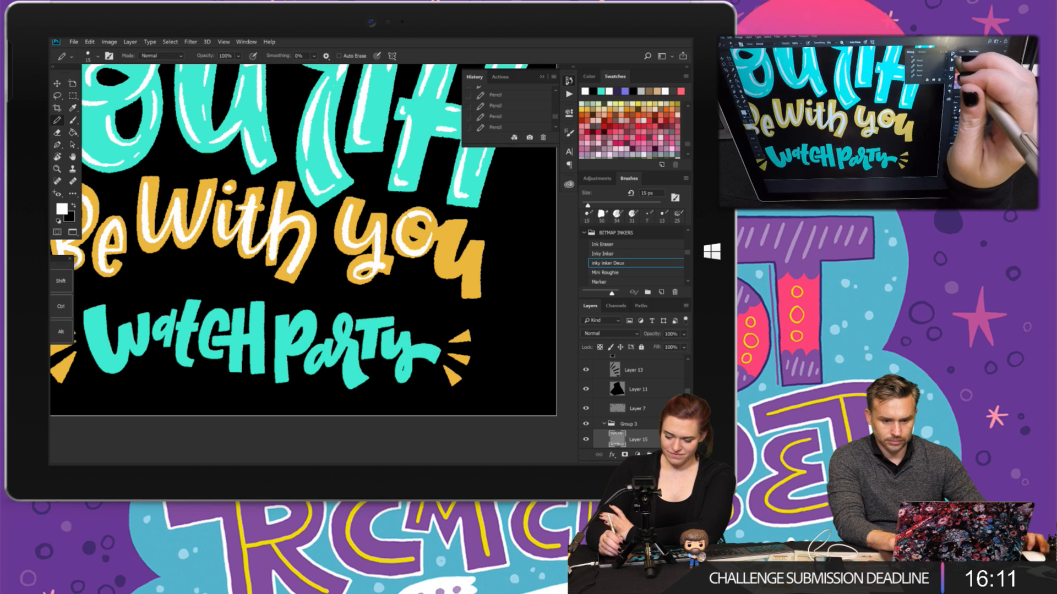
pyautogui.click(519, 114)
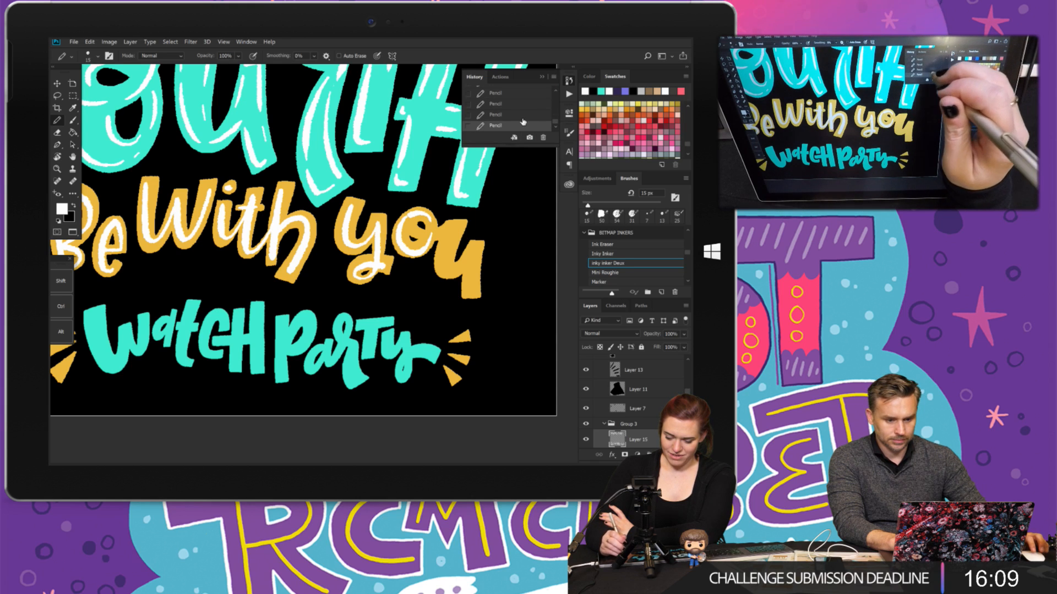
pyautogui.click(500, 105)
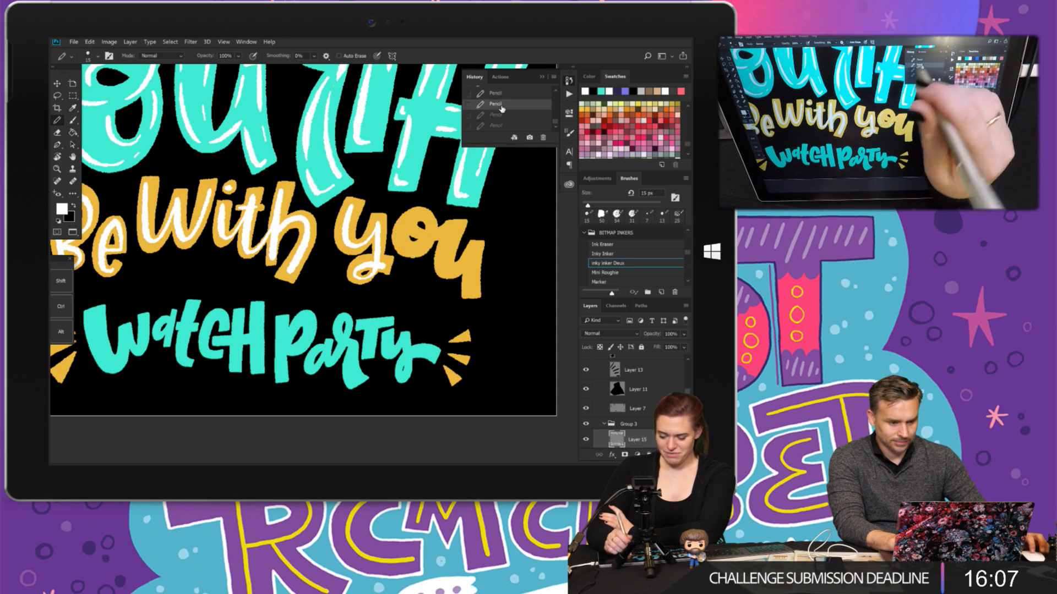
pyautogui.hscroll(3, 303, 240)
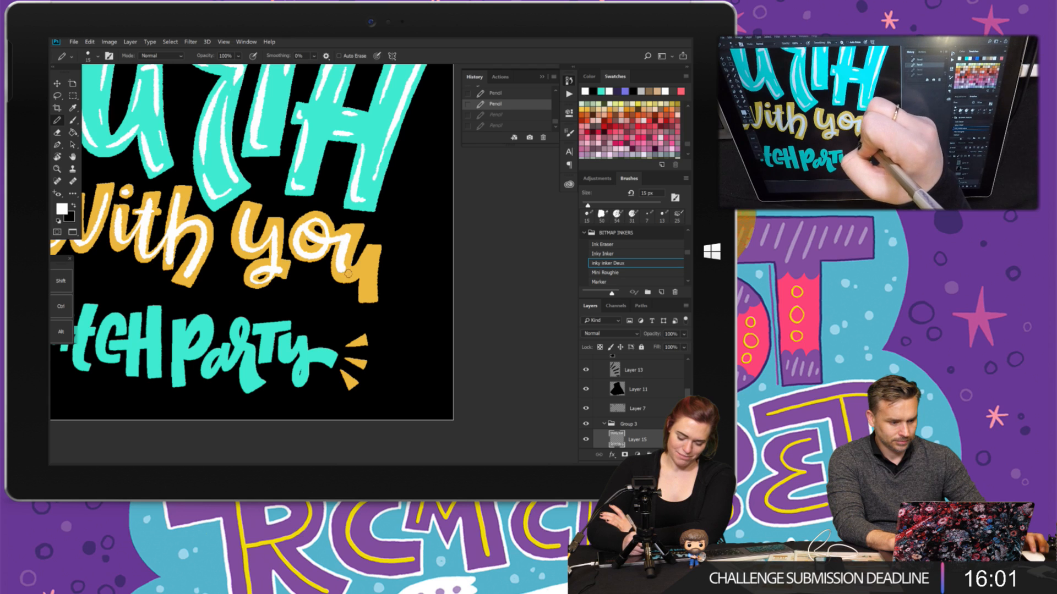
pyautogui.moveTo(368, 298); pyautogui.dragTo(368, 299)
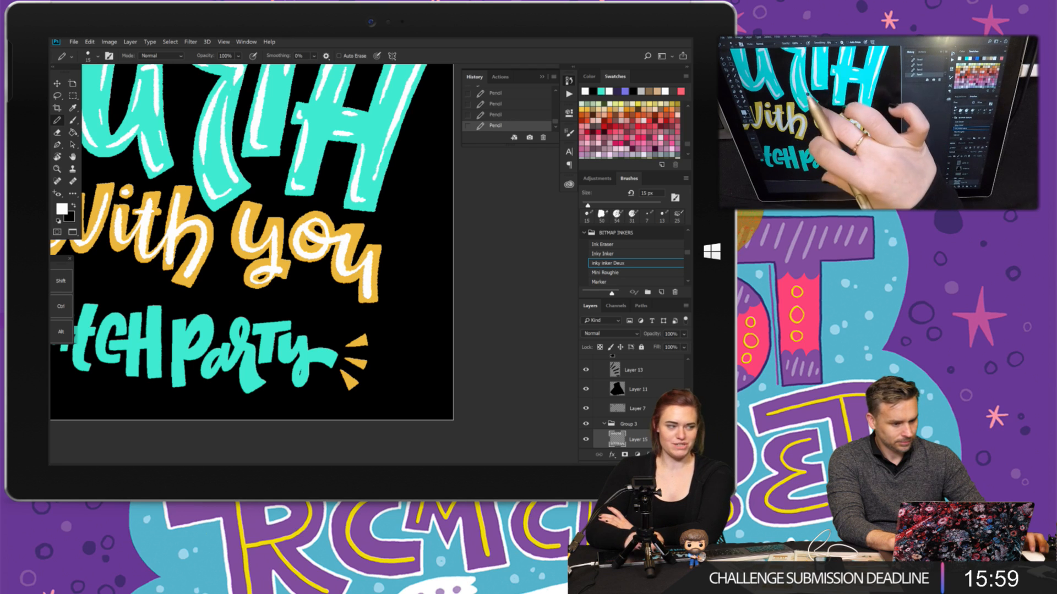
pyautogui.scroll(-3, 252, 242)
pyautogui.hscroll(-2, 251, 241)
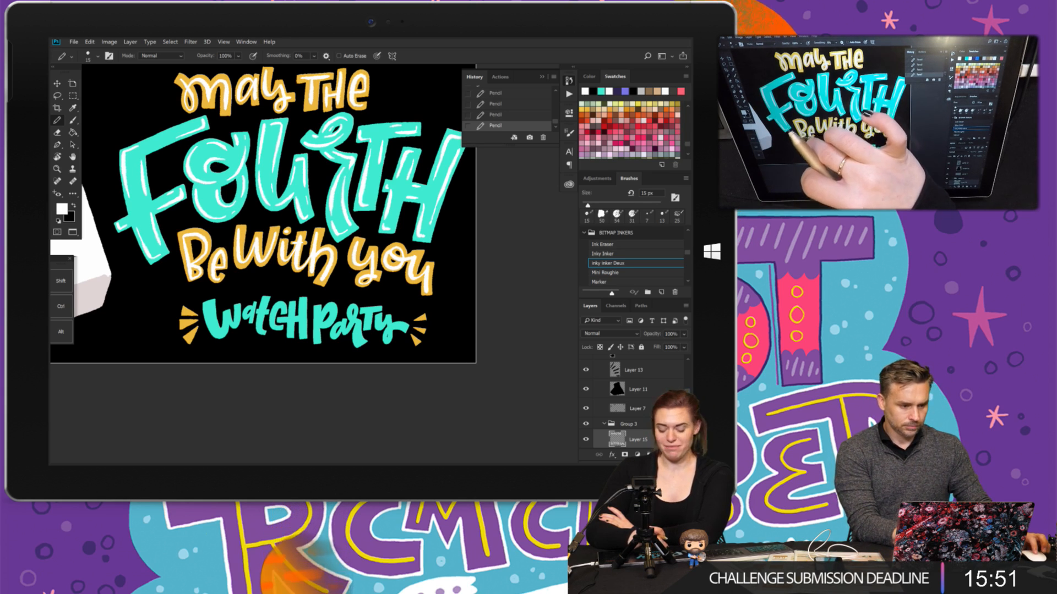
pyautogui.scroll(3, 209, 336)
pyautogui.scroll(-5, 300, 336)
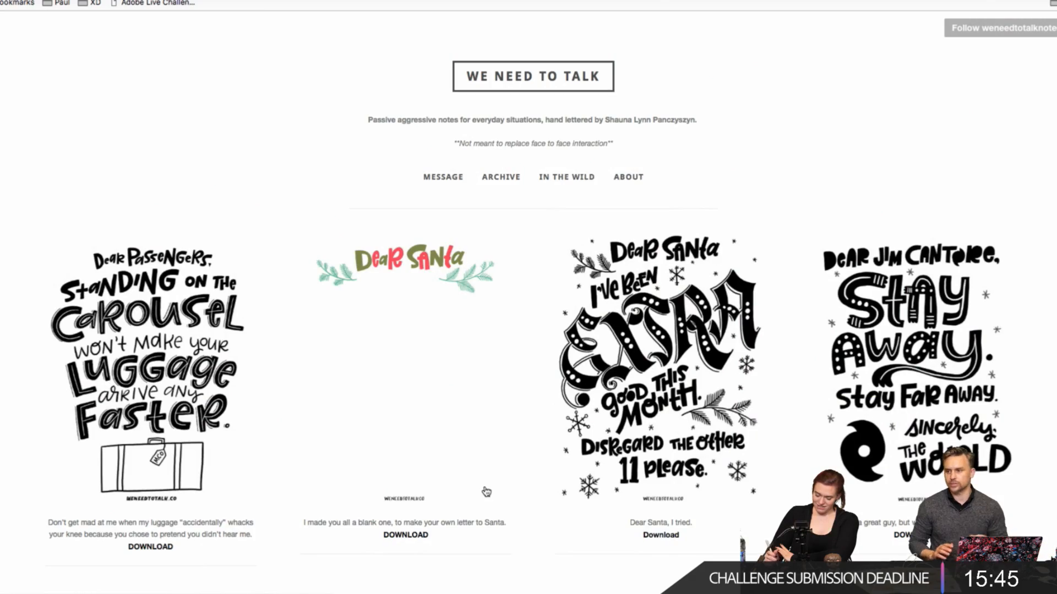
# - In the browser, look through the lettered notes on the We Need To Talk site and view the "Two Pixel Change" note full size
pyautogui.scroll(-8, 496, 441)
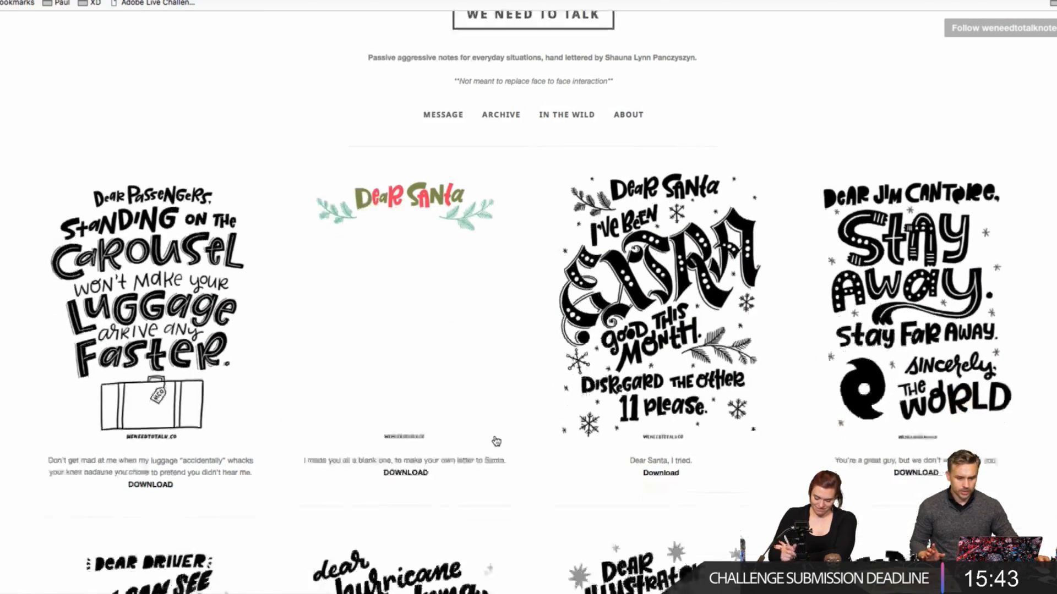
pyautogui.scroll(-8, 496, 442)
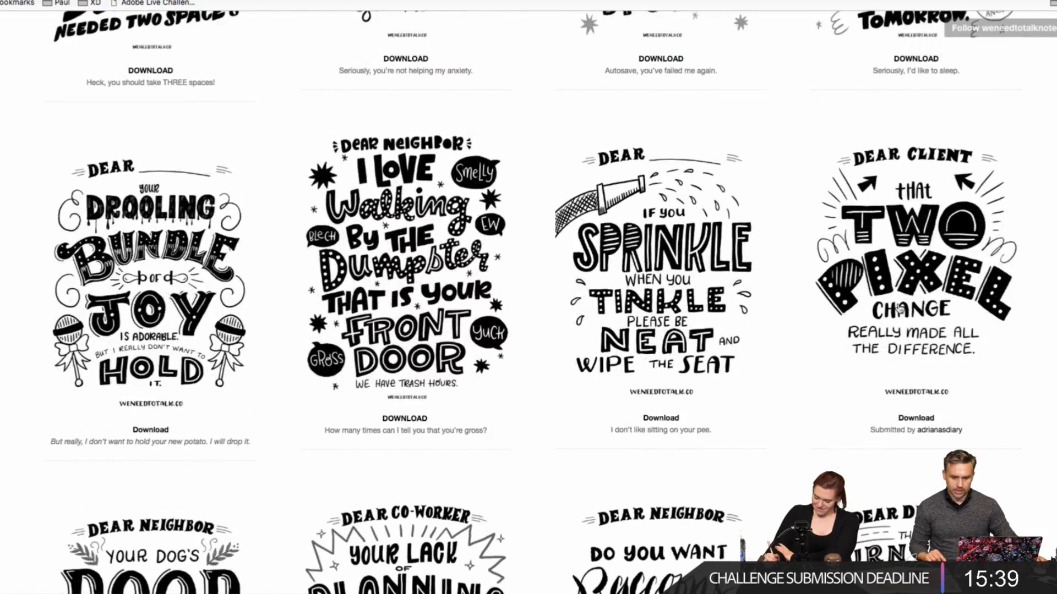
pyautogui.click(897, 308)
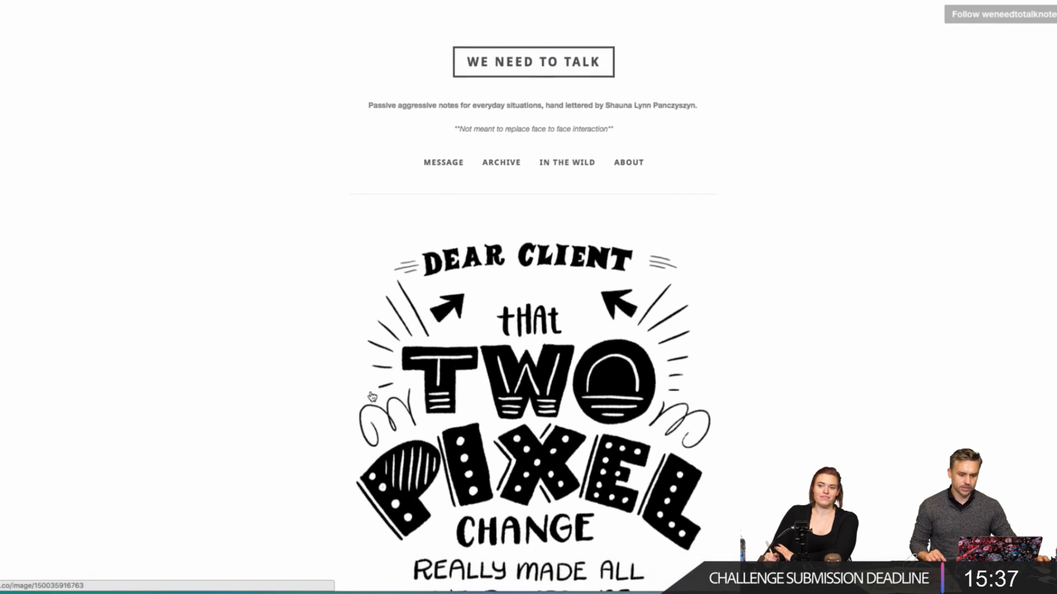
pyautogui.scroll(-4, 371, 396)
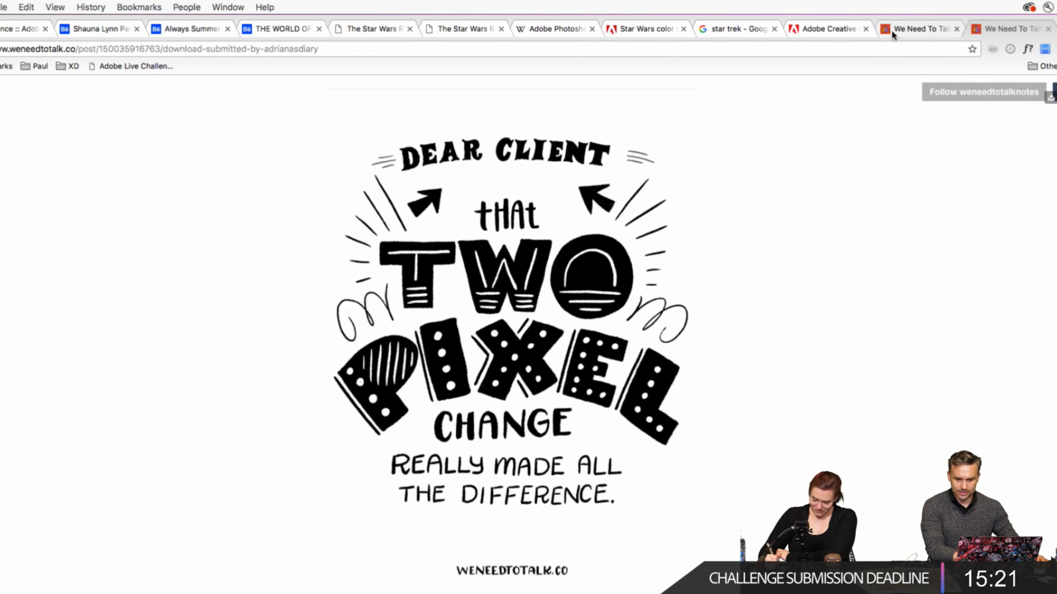
# - Return to the We Need To Talk gallery, look through more notes, and view the "Do You Want Raccoons?" note full size
pyautogui.click(995, 29)
pyautogui.scroll(-10, 355, 300)
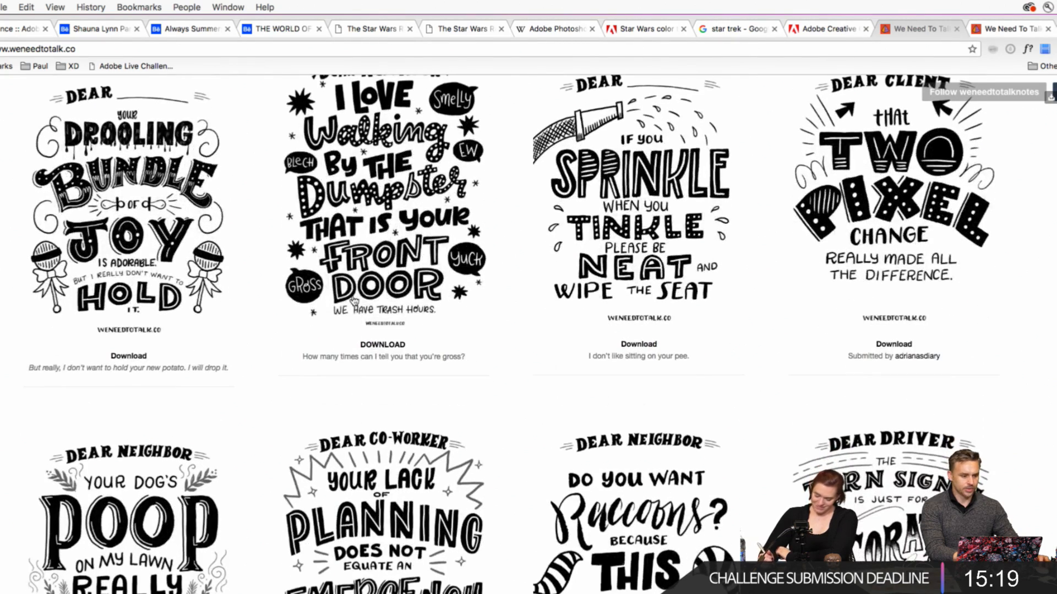
pyautogui.scroll(-3, 353, 304)
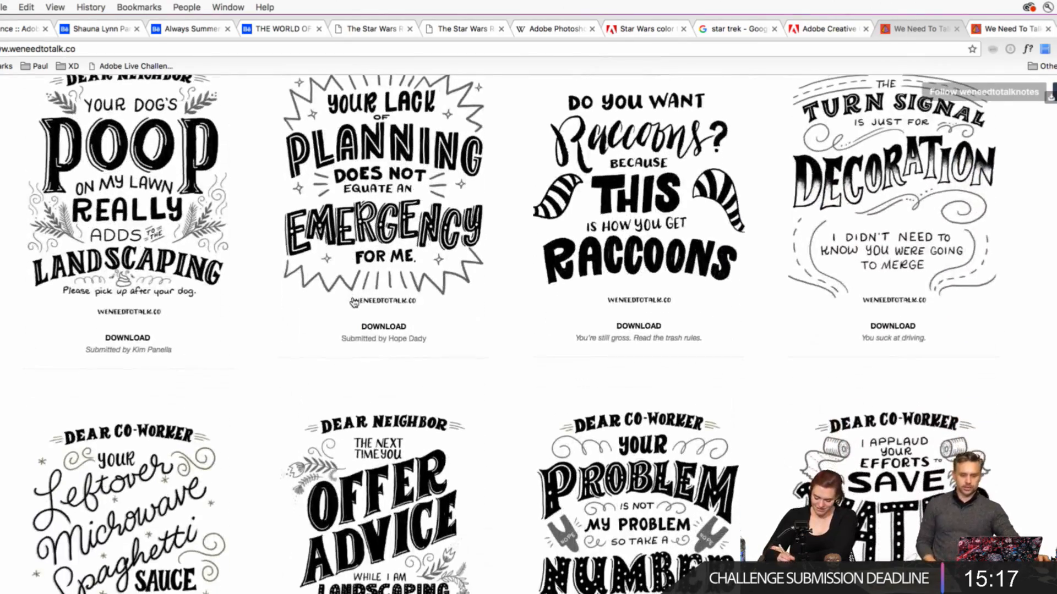
pyautogui.scroll(3, 355, 302)
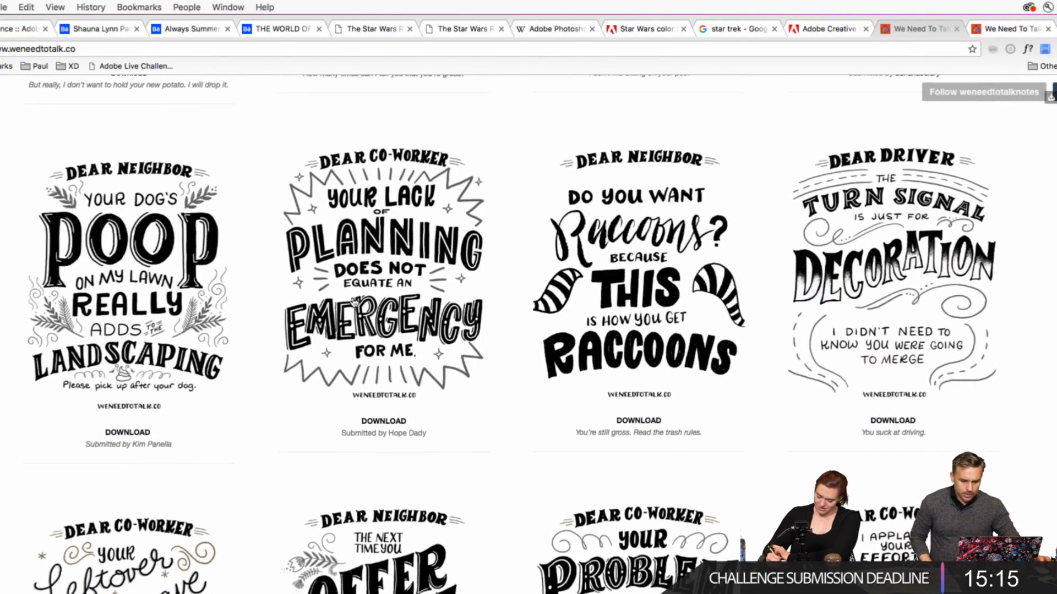
pyautogui.click(620, 253)
pyautogui.scroll(-3, 337, 304)
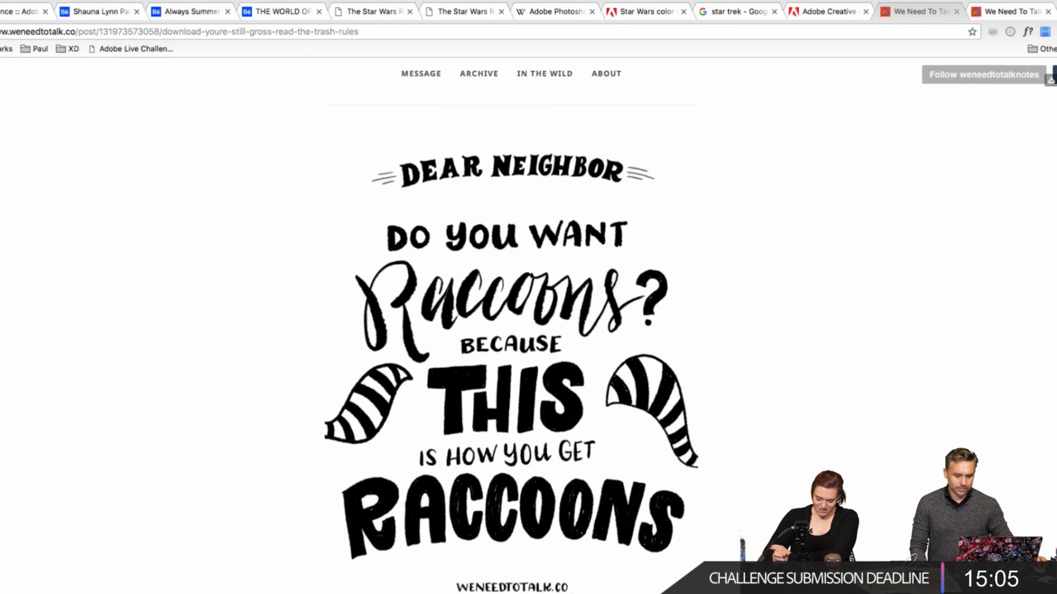
pyautogui.scroll(-1, 507, 392)
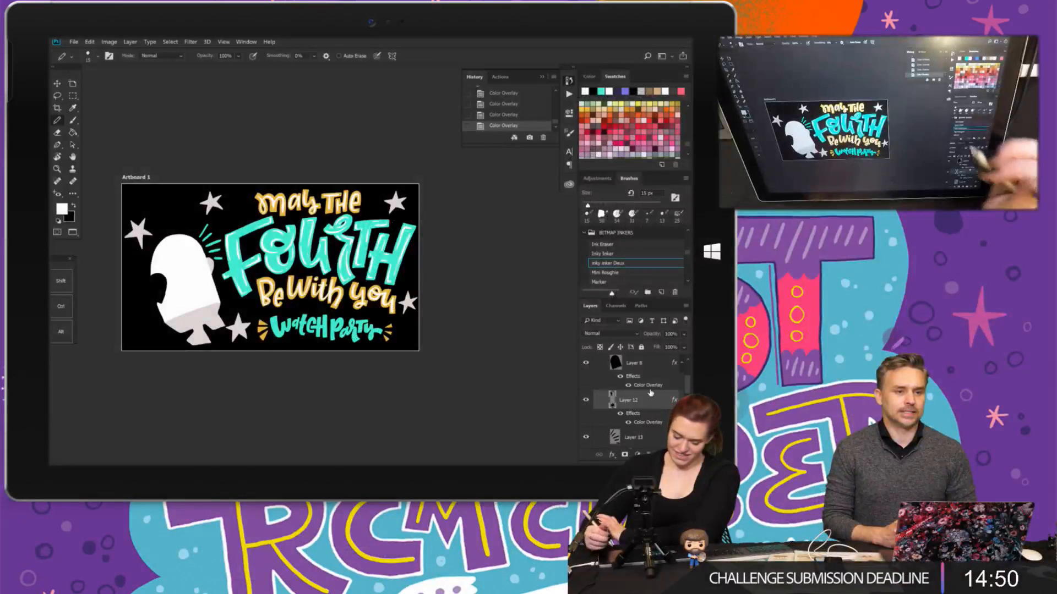
# - Change the Color Overlay of Layer 12 to the darker warm grey #b4acac
pyautogui.doubleClick(648, 422)
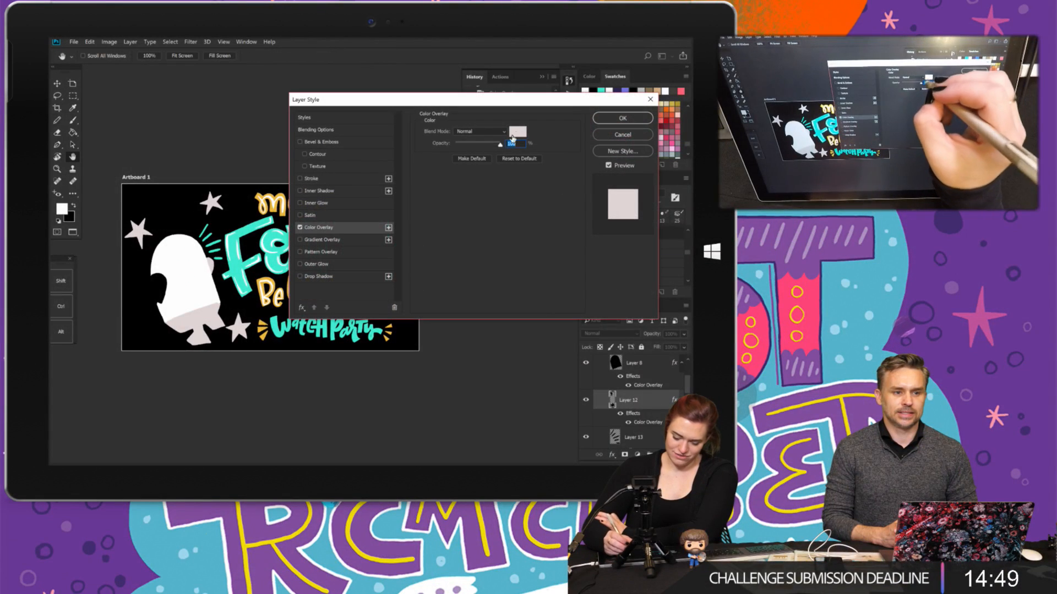
pyautogui.click(514, 134)
pyautogui.click(408, 287)
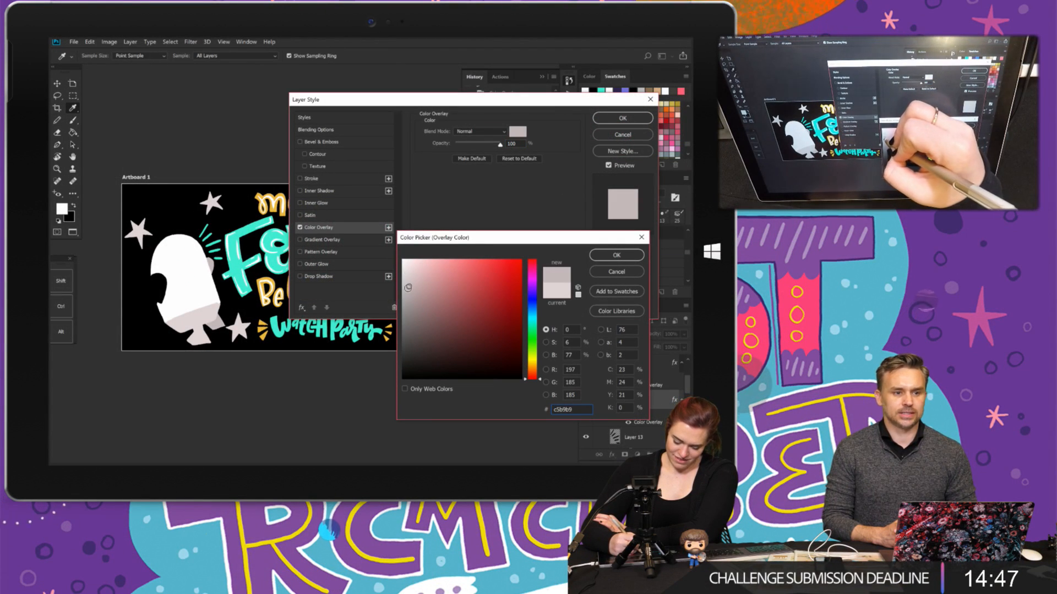
pyautogui.moveTo(408, 287); pyautogui.dragTo(407, 290)
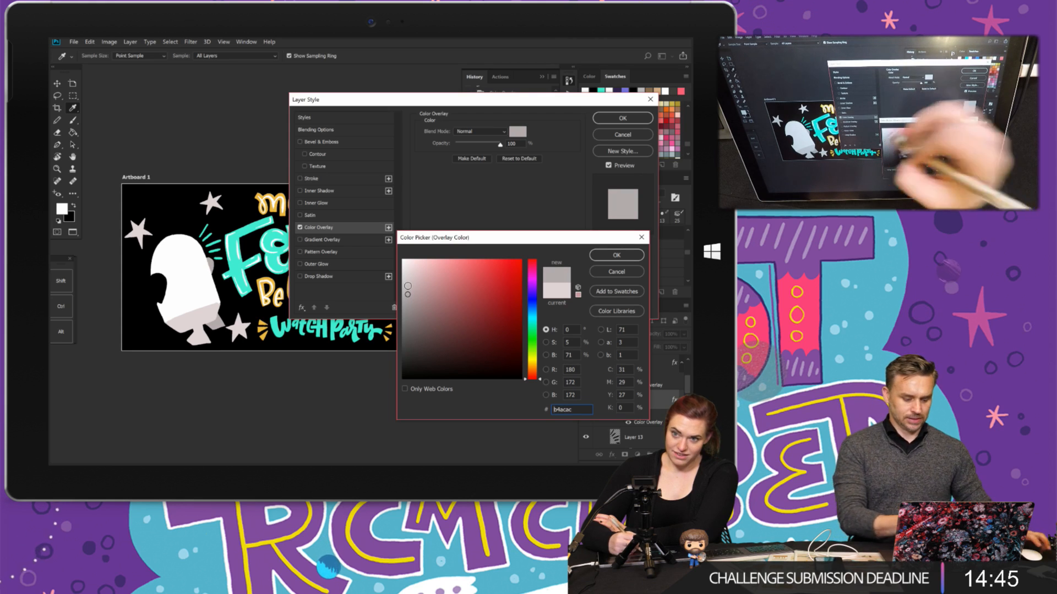
pyautogui.click(616, 255)
pyautogui.click(622, 118)
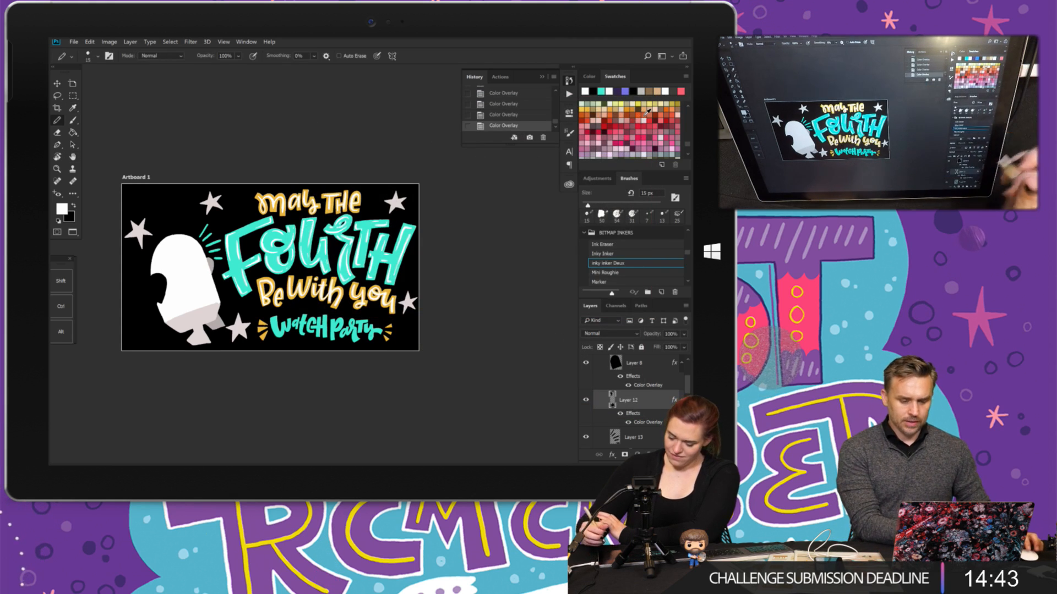
# - Add a Color Overlay to Layer 10, the droid's leg, using the light grey sampled from the droid's lower body
pyautogui.scroll(3, 679, 379)
pyautogui.scroll(-1, 664, 386)
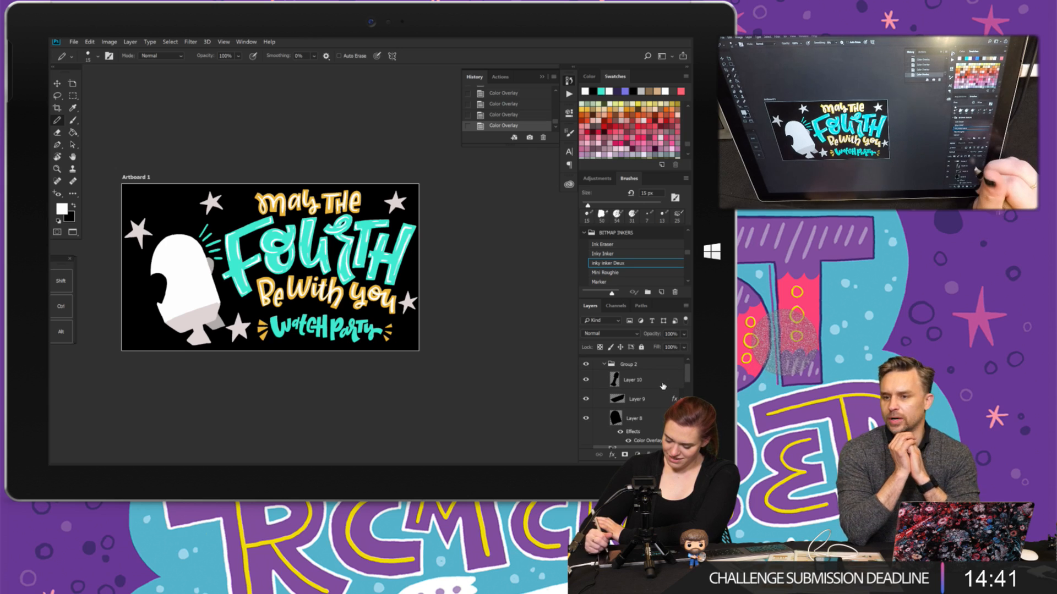
pyautogui.doubleClick(664, 376)
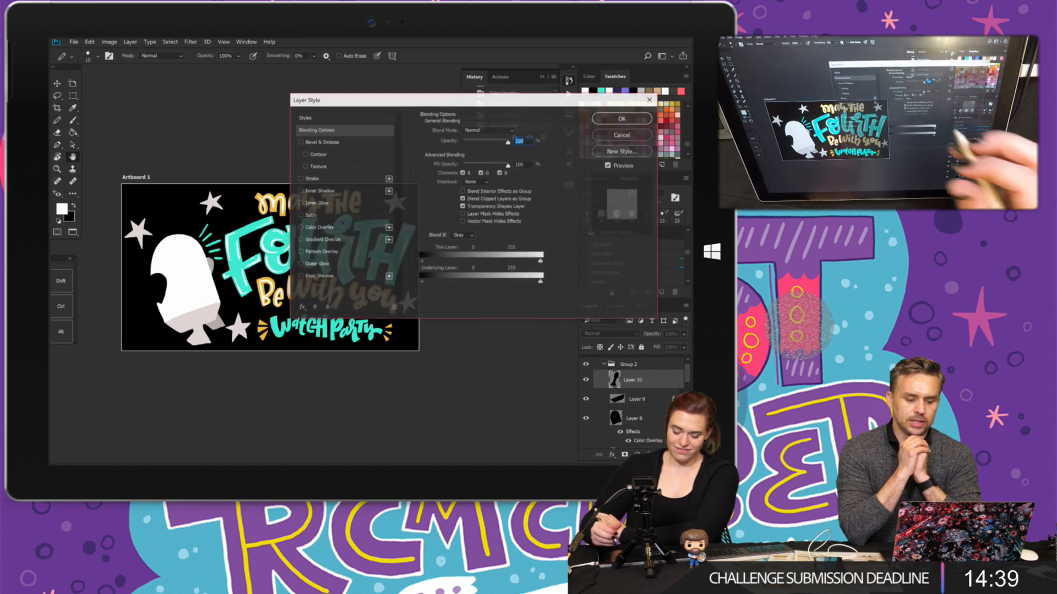
pyautogui.click(318, 228)
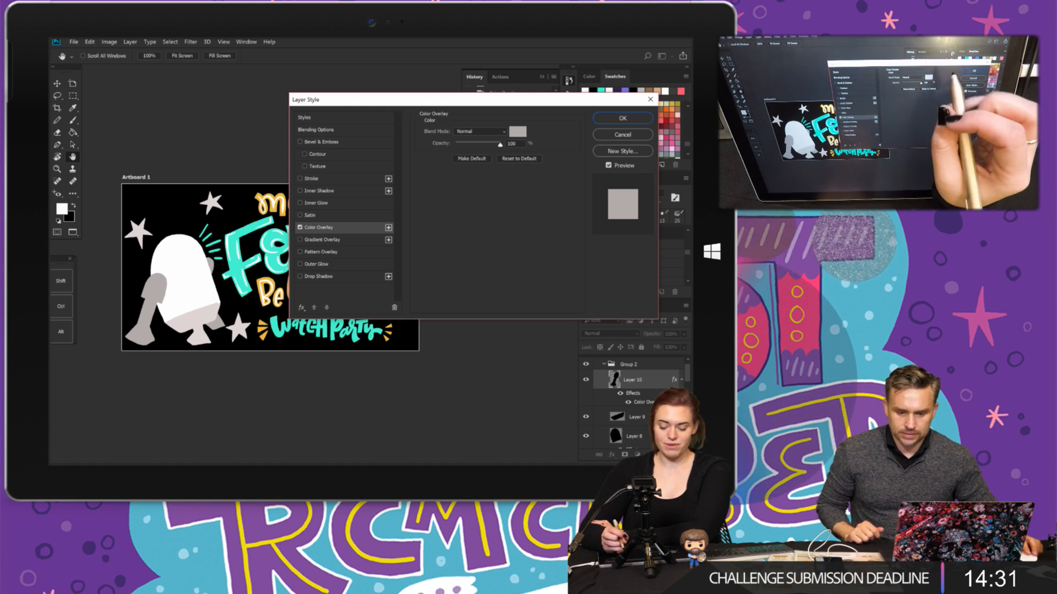
pyautogui.click(517, 131)
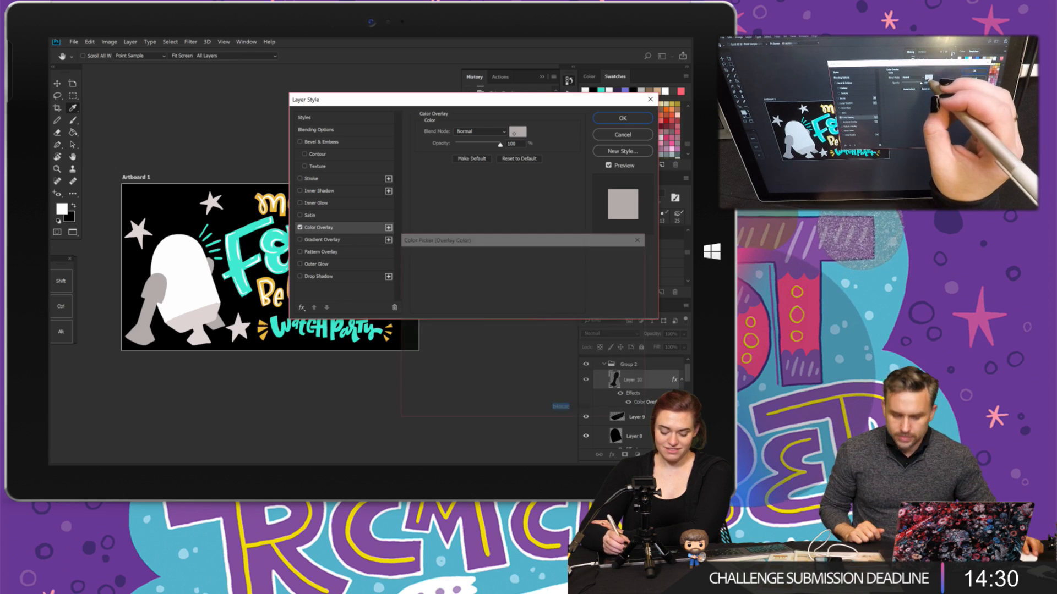
pyautogui.click(206, 312)
pyautogui.click(616, 255)
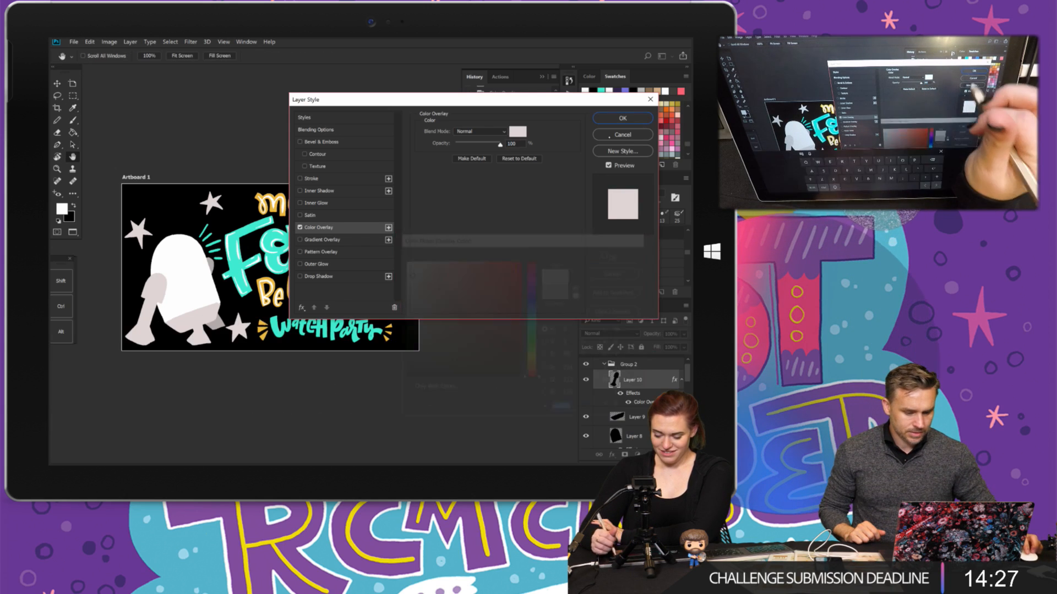
pyautogui.click(622, 118)
# - Rasterize the layer style of the droid's body on Layer 8 and add a new layer clipped to it
pyautogui.scroll(2, 198, 293)
pyautogui.scroll(4, 282, 263)
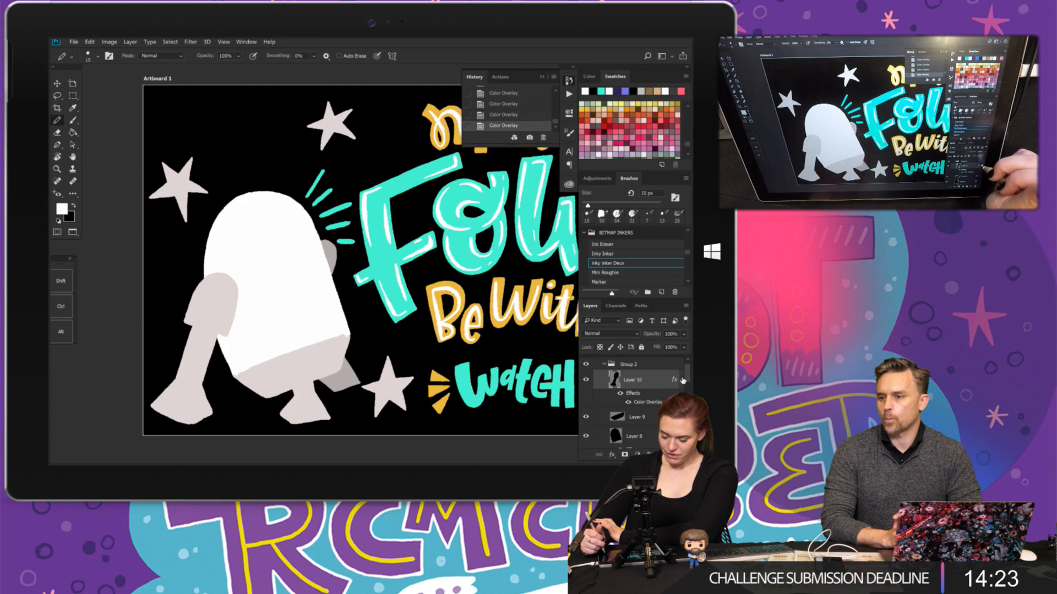
pyautogui.moveTo(688, 392)
pyautogui.mouseDown()
pyautogui.moveTo(687, 405)
pyautogui.moveTo(682, 382)
pyautogui.mouseUp()
pyautogui.scroll(2, 633, 402)
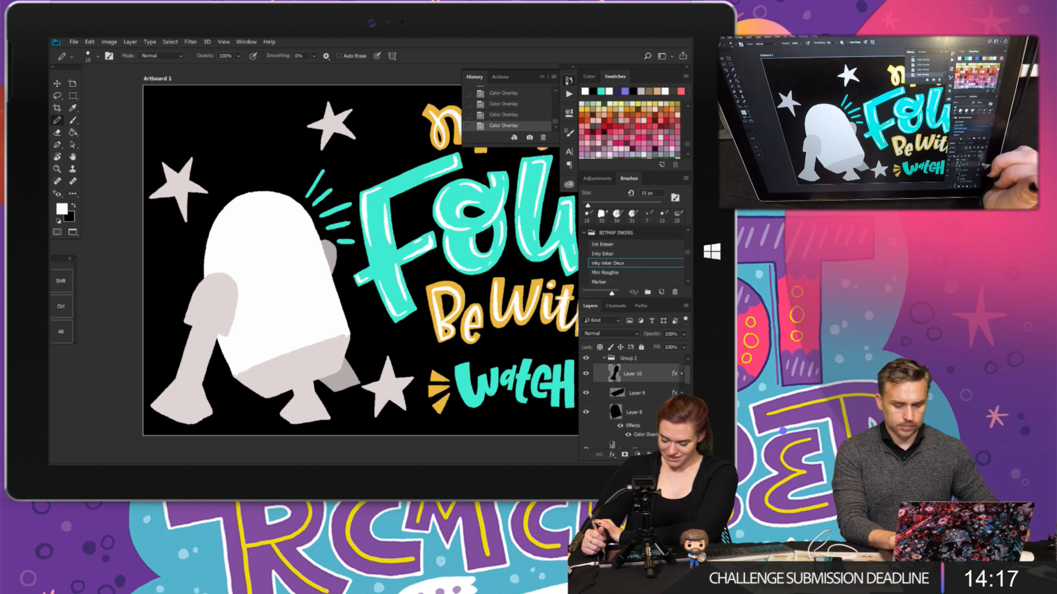
pyautogui.rightClick(652, 408)
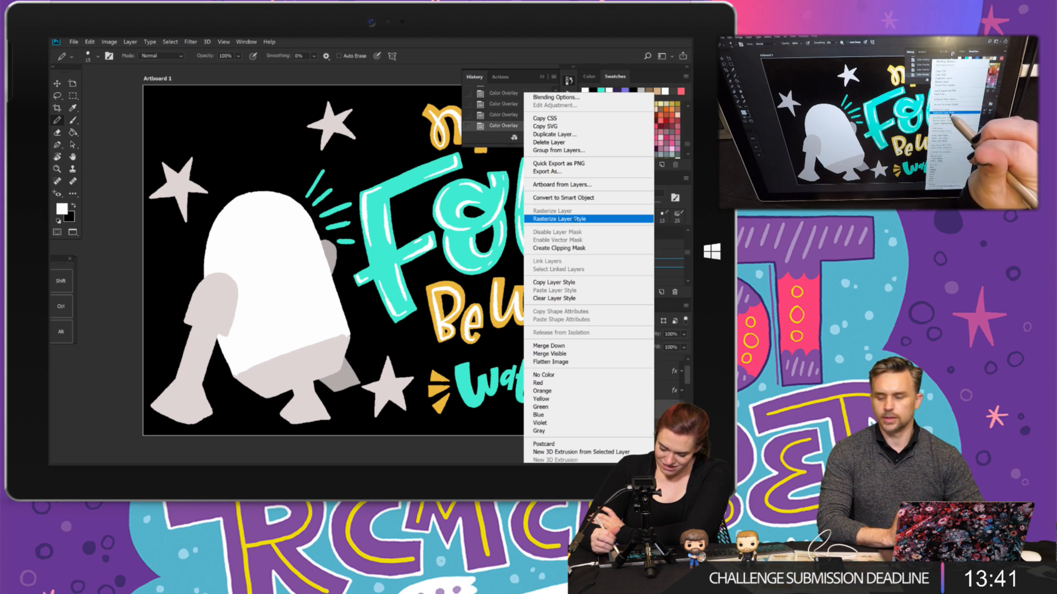
pyautogui.click(564, 218)
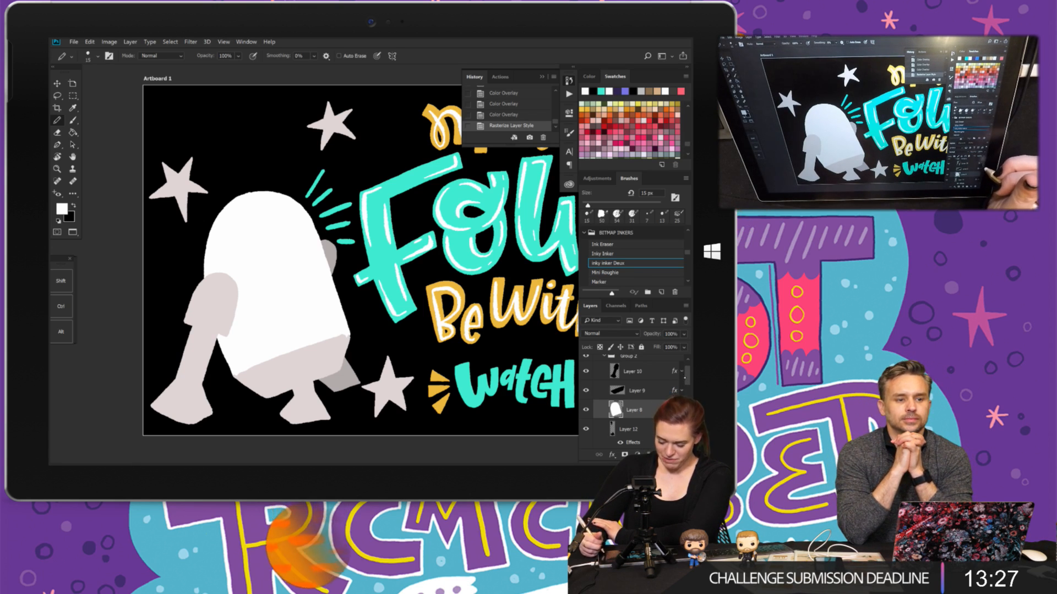
pyautogui.click(662, 455)
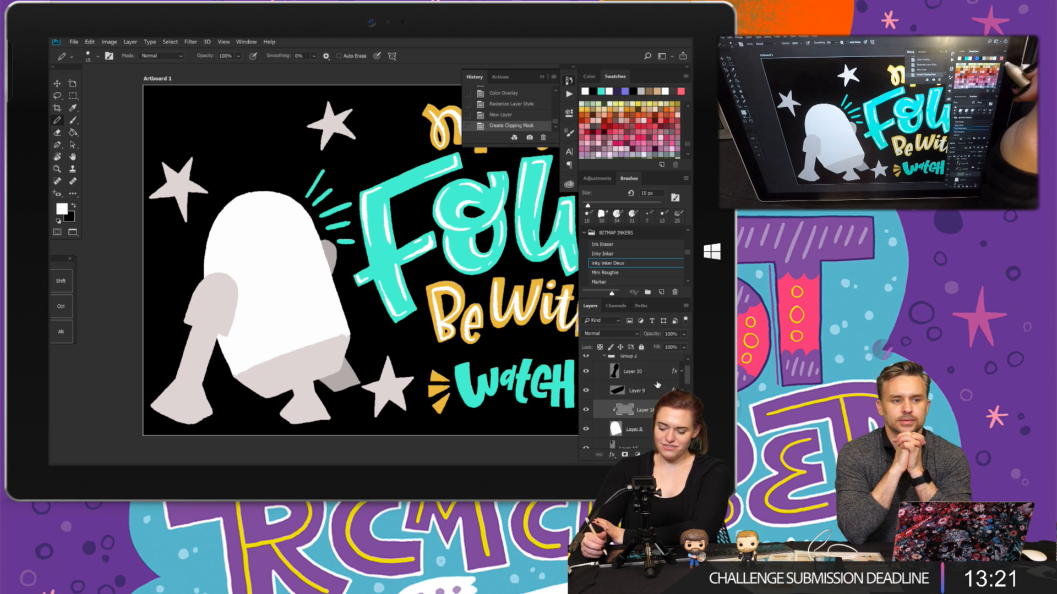
# - Set the foreground colour to the periwinkle blue swatch and choose the Sampled Brush 53 587 brush at 31 px
pyautogui.click(627, 90)
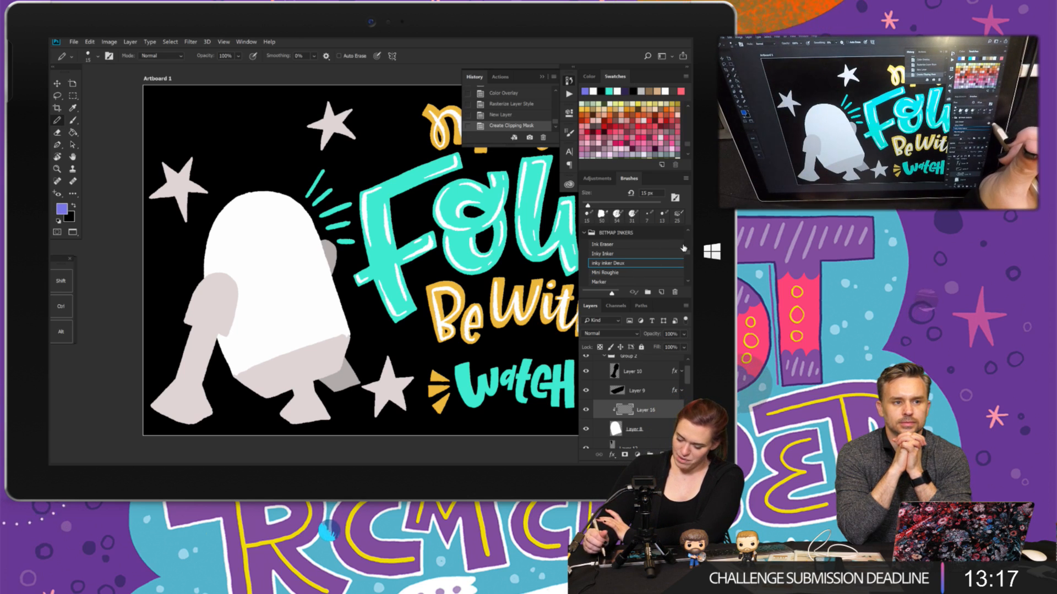
pyautogui.scroll(-3, 638, 259)
pyautogui.scroll(-3, 638, 255)
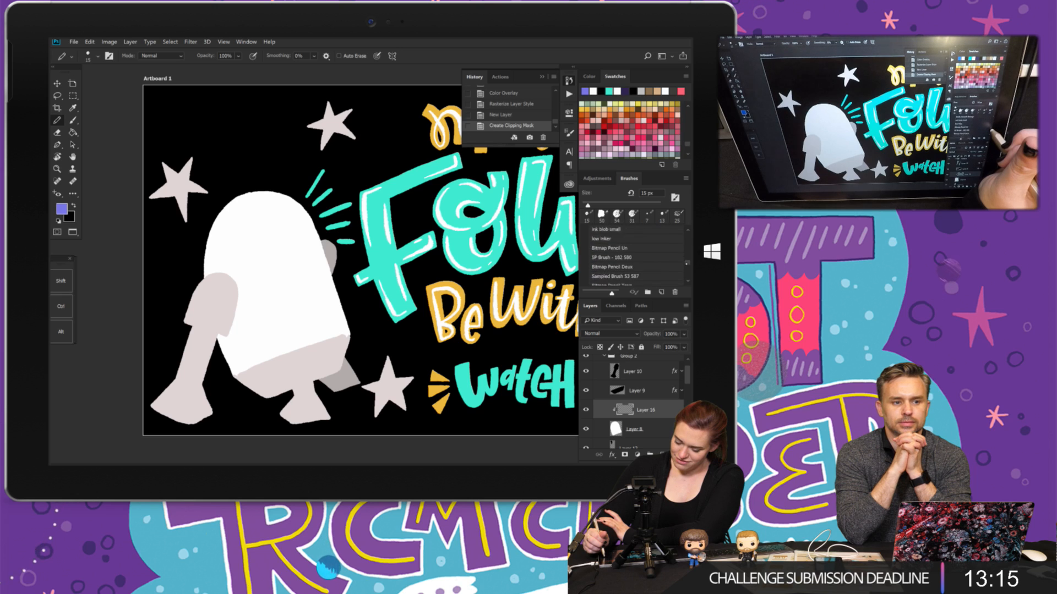
pyautogui.click(643, 247)
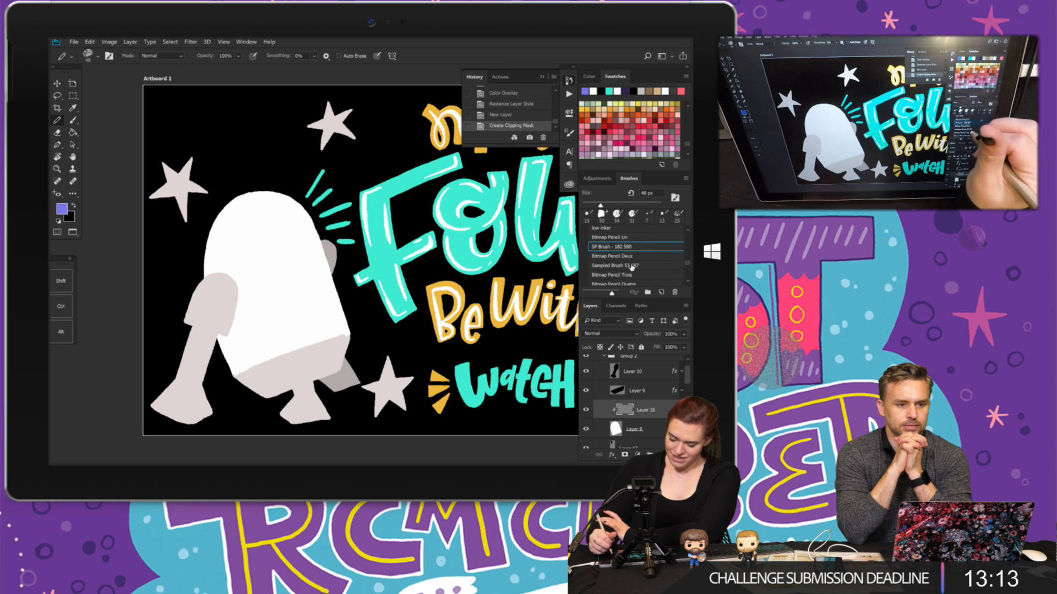
pyautogui.click(632, 266)
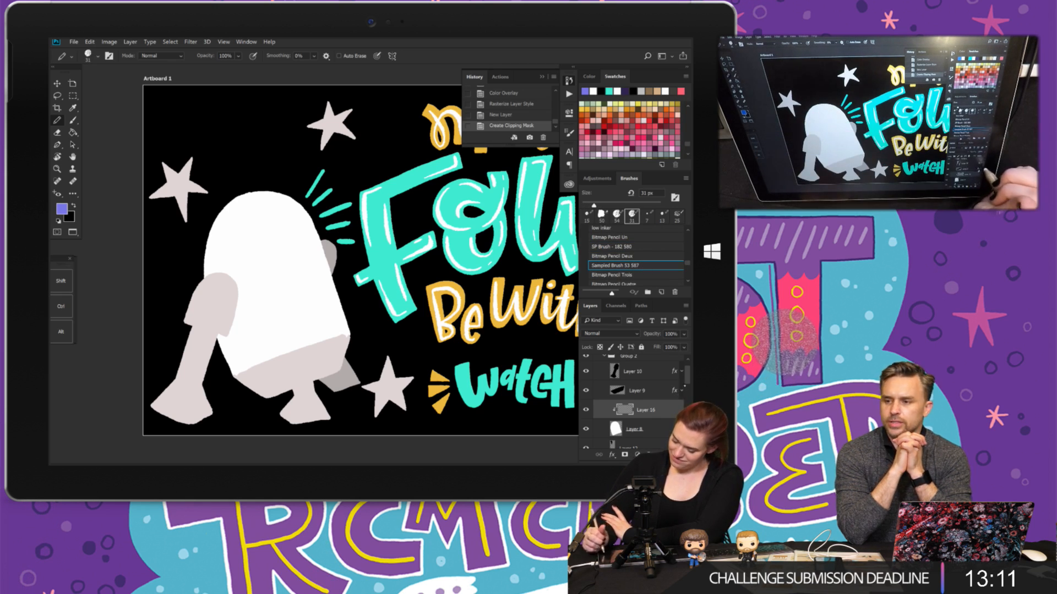
# - Move the droid sketch on Layer 1 up the stack so it is clipped directly above the body on Layer 8
pyautogui.scroll(-5, 633, 402)
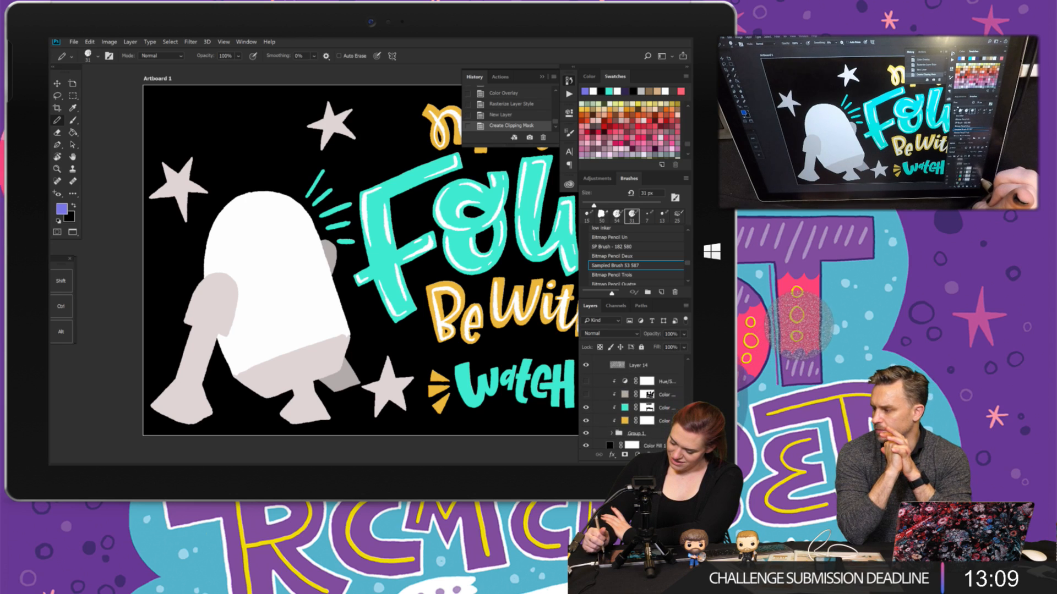
pyautogui.scroll(-5, 651, 415)
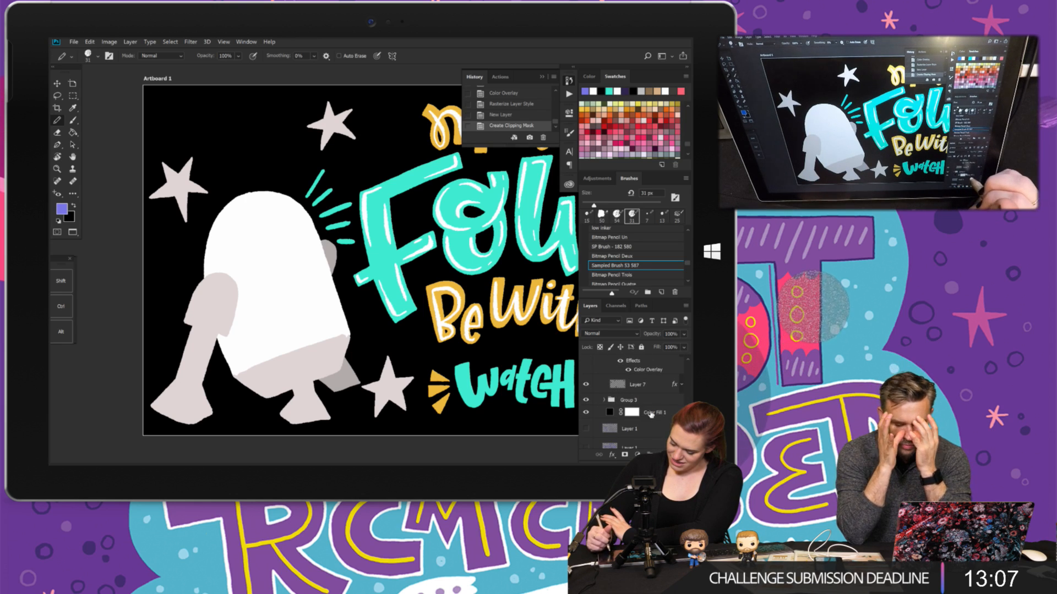
pyautogui.scroll(-1, 651, 414)
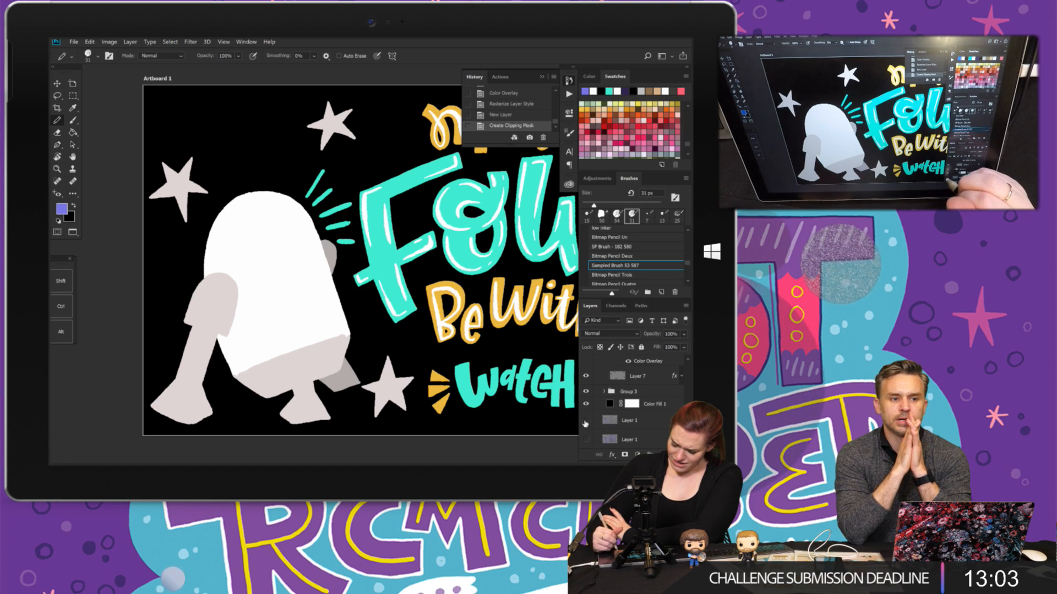
pyautogui.scroll(5, 651, 358)
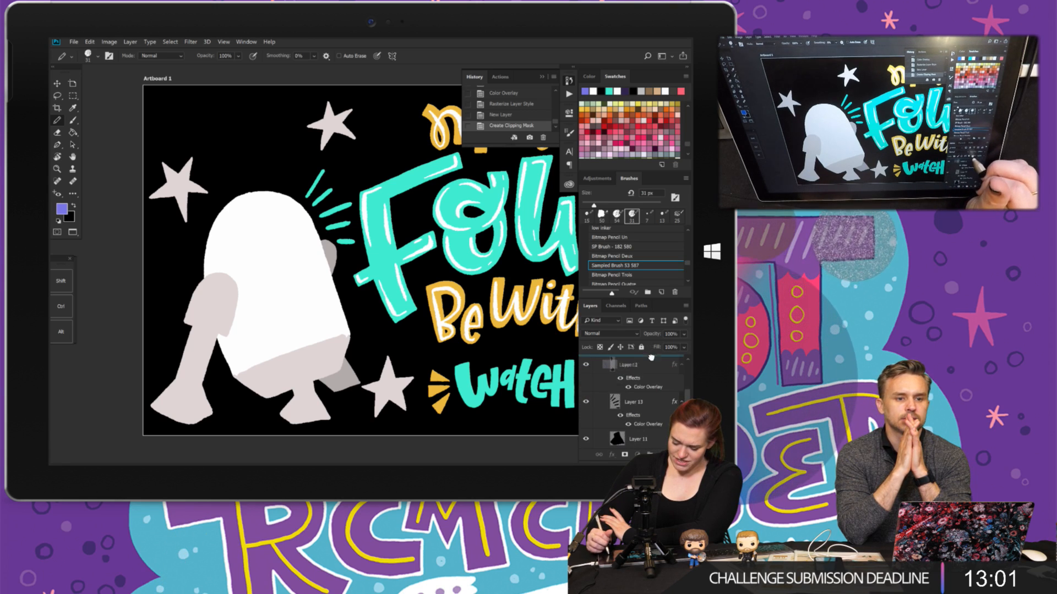
pyautogui.moveTo(651, 358); pyautogui.dragTo(657, 378)
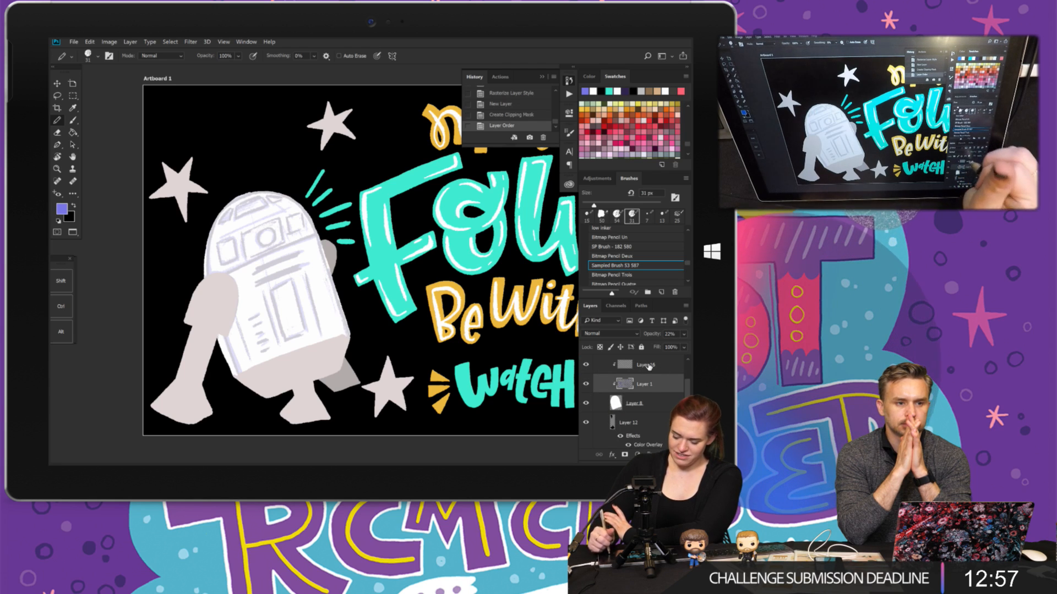
# - On the clipped Layer 16, paint the droid's dome and the rectangular front panel solid periwinkle blue, following the sketch
pyautogui.click(648, 366)
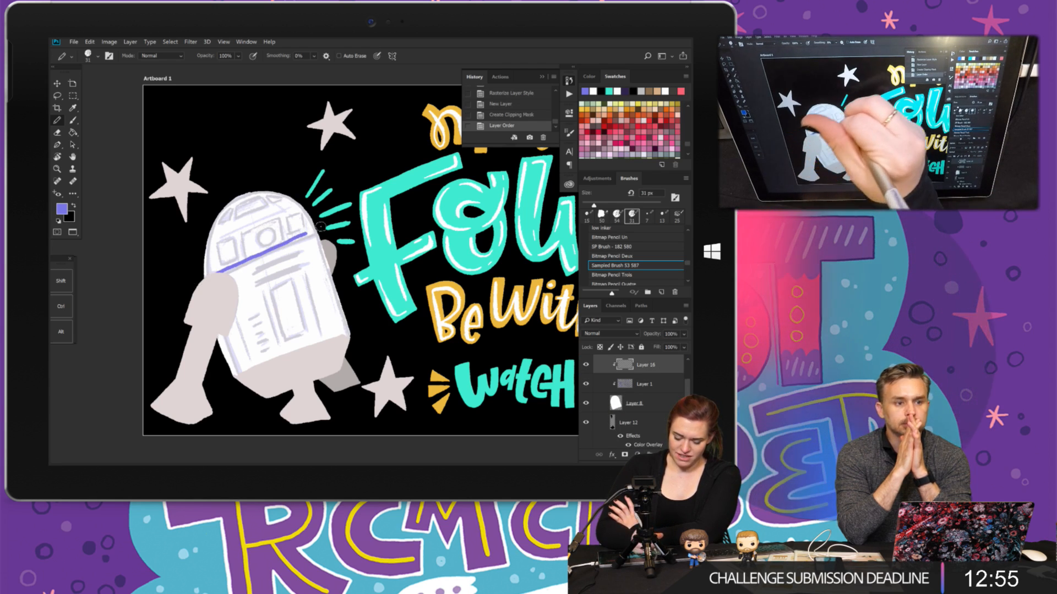
pyautogui.moveTo(317, 231); pyautogui.dragTo(205, 273)
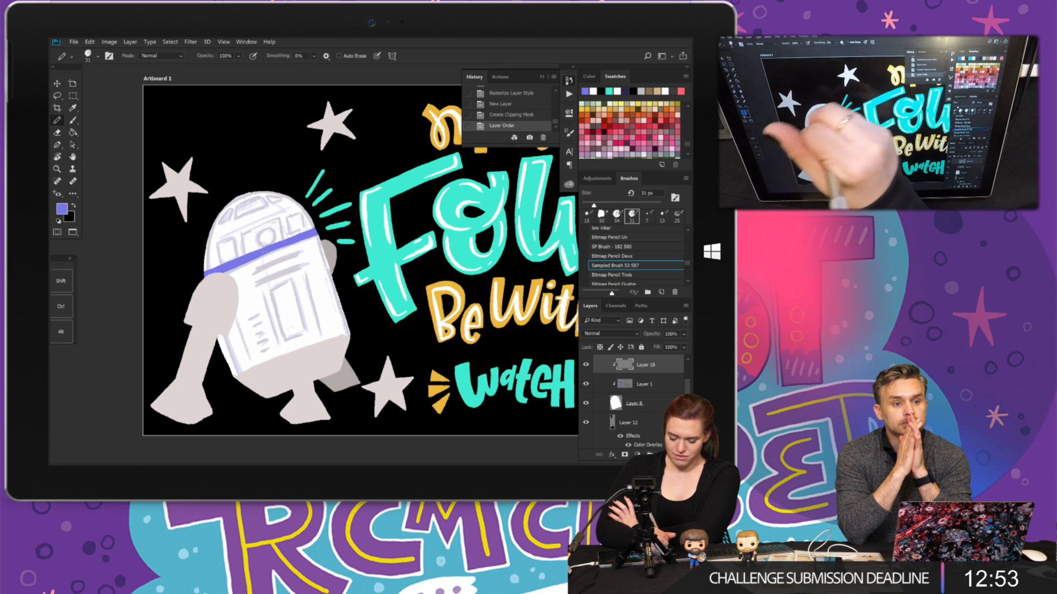
pyautogui.moveTo(308, 236); pyautogui.dragTo(210, 264)
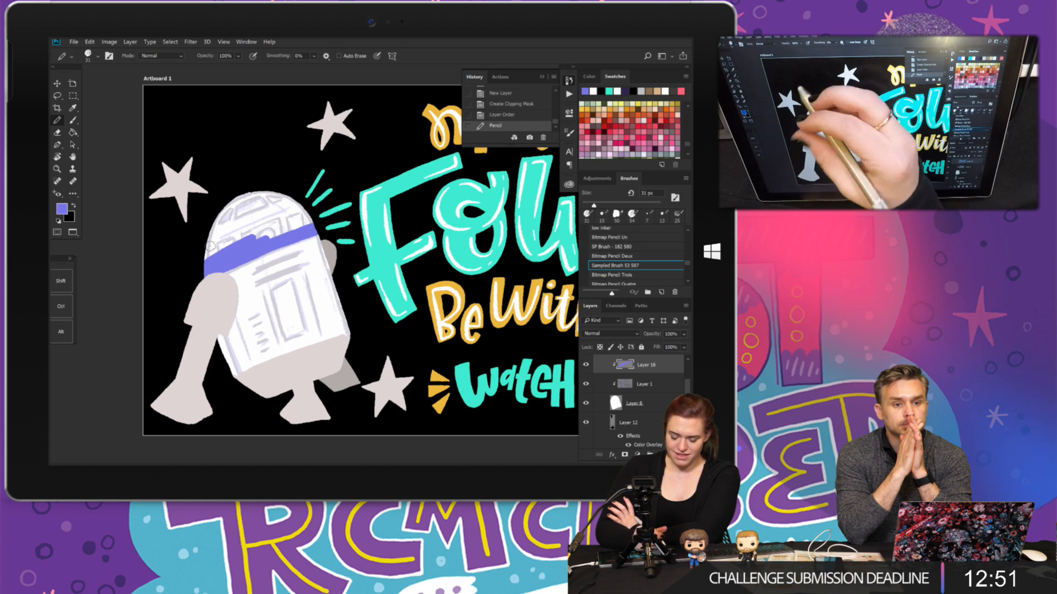
pyautogui.moveTo(236, 199)
pyautogui.mouseDown()
pyautogui.moveTo(203, 256)
pyautogui.moveTo(233, 197)
pyautogui.moveTo(217, 247)
pyautogui.moveTo(252, 191)
pyautogui.moveTo(243, 242)
pyautogui.moveTo(288, 193)
pyautogui.moveTo(295, 215)
pyautogui.moveTo(307, 209)
pyautogui.moveTo(296, 226)
pyautogui.moveTo(308, 224)
pyautogui.moveTo(279, 235)
pyautogui.moveTo(273, 218)
pyautogui.moveTo(299, 214)
pyautogui.moveTo(264, 225)
pyautogui.mouseUp()
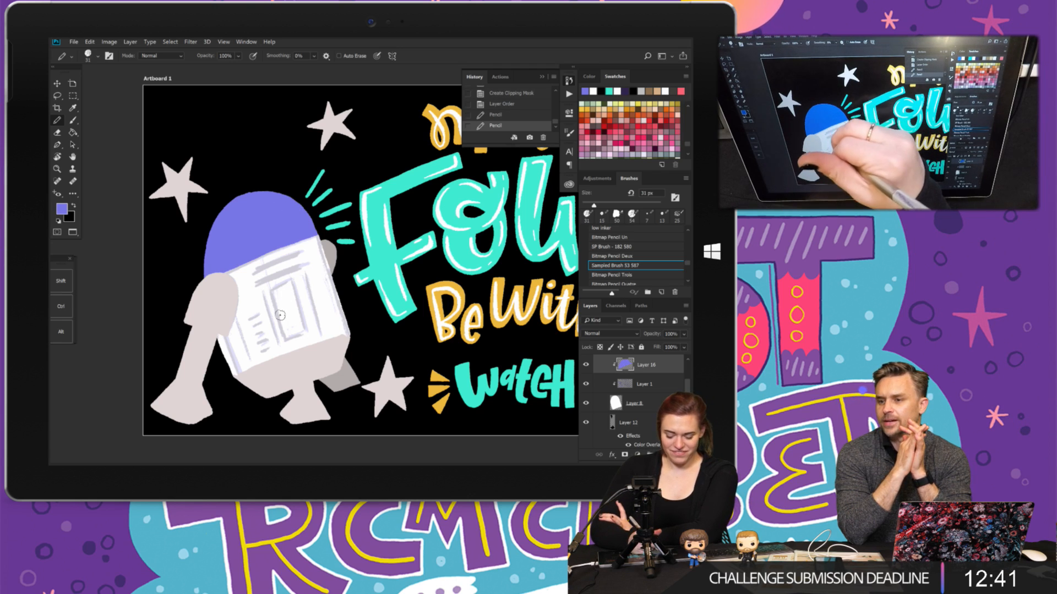
pyautogui.moveTo(273, 291); pyautogui.dragTo(278, 334)
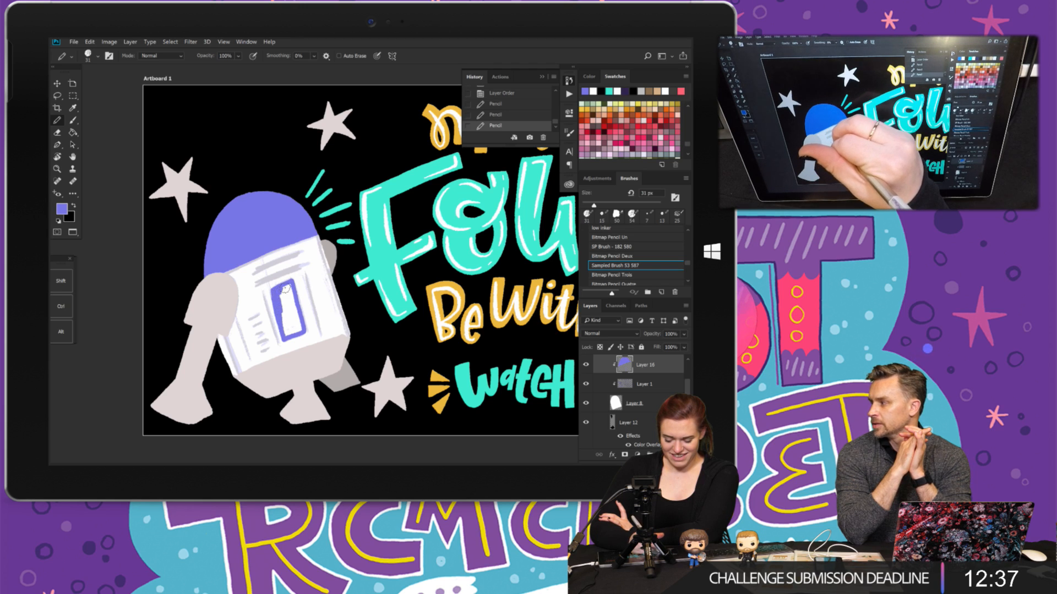
pyautogui.moveTo(289, 301)
pyautogui.mouseDown()
pyautogui.moveTo(283, 320)
pyautogui.moveTo(294, 315)
pyautogui.moveTo(285, 310)
pyautogui.moveTo(296, 321)
pyautogui.mouseUp()
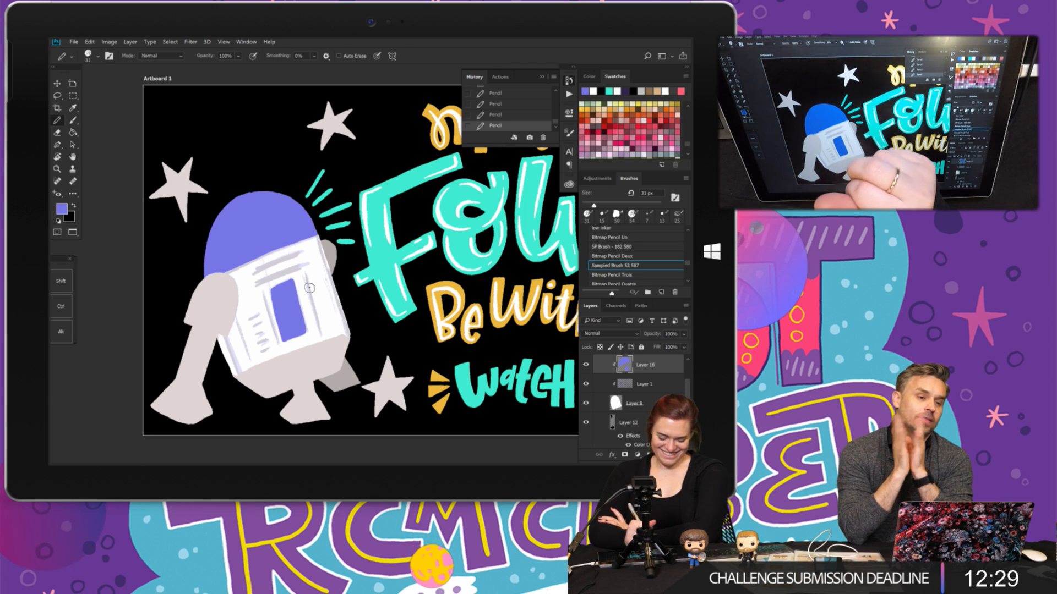
# - Switch to File Explorer and browse PRODUCT DESIGN's 006 PRINTABLES folder, including its 004 DIGITAL DOWNLOADS and 002 PRINTABLE PRINTS subfolders, for example artwork
pyautogui.press('super+Tab')
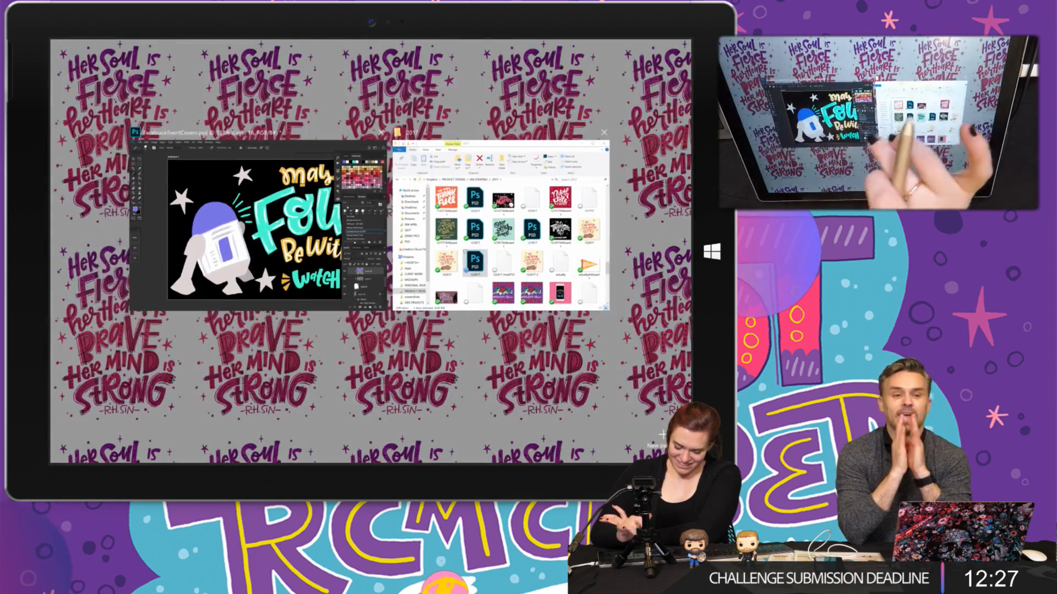
pyautogui.click(501, 226)
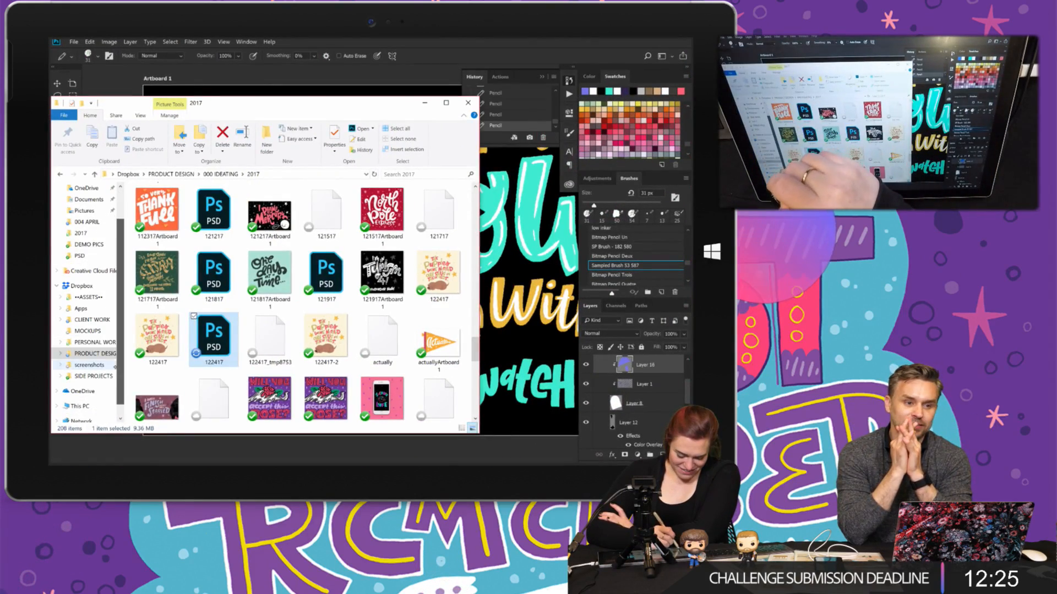
pyautogui.click(97, 354)
pyautogui.click(183, 273)
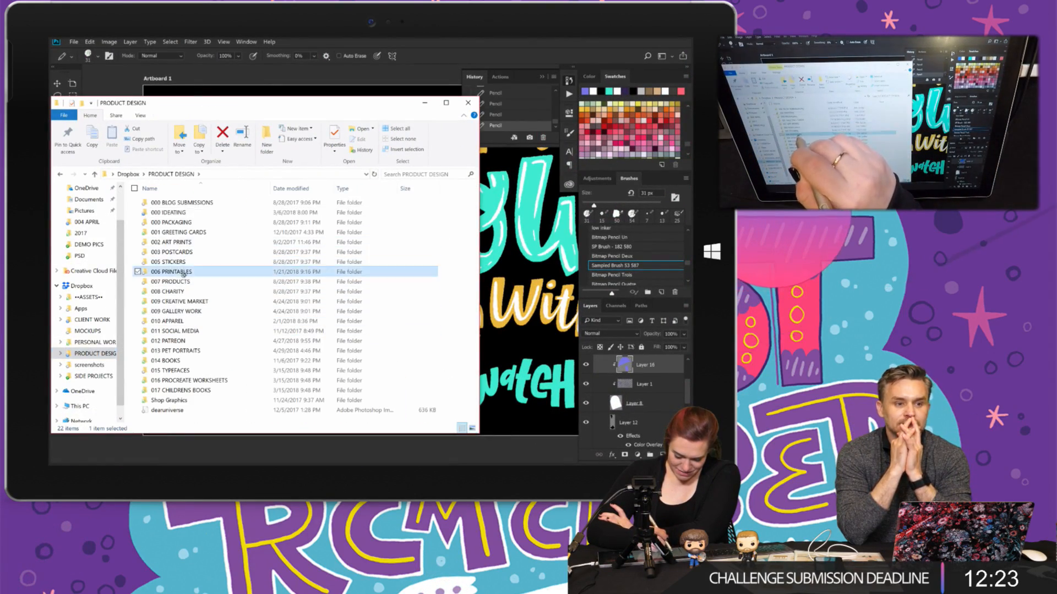
pyautogui.doubleClick(183, 274)
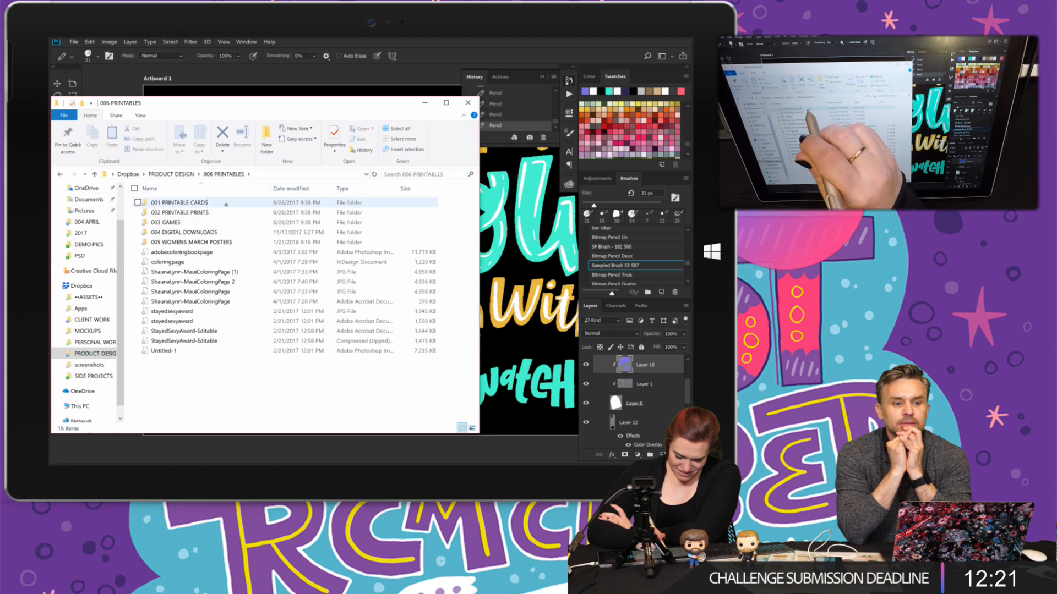
pyautogui.doubleClick(218, 232)
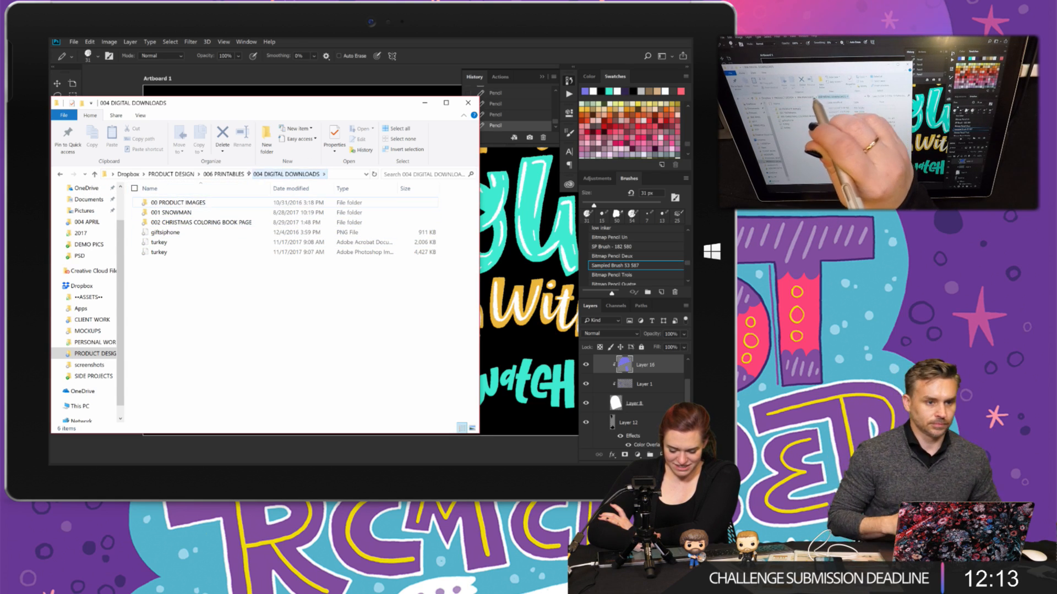
pyautogui.click(223, 173)
pyautogui.click(226, 211)
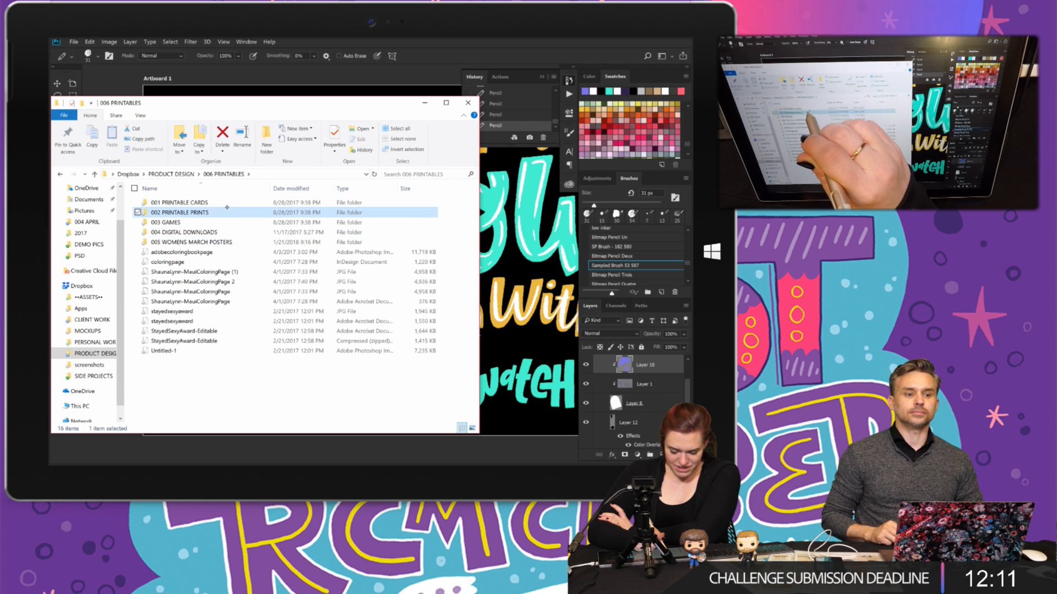
pyautogui.doubleClick(226, 212)
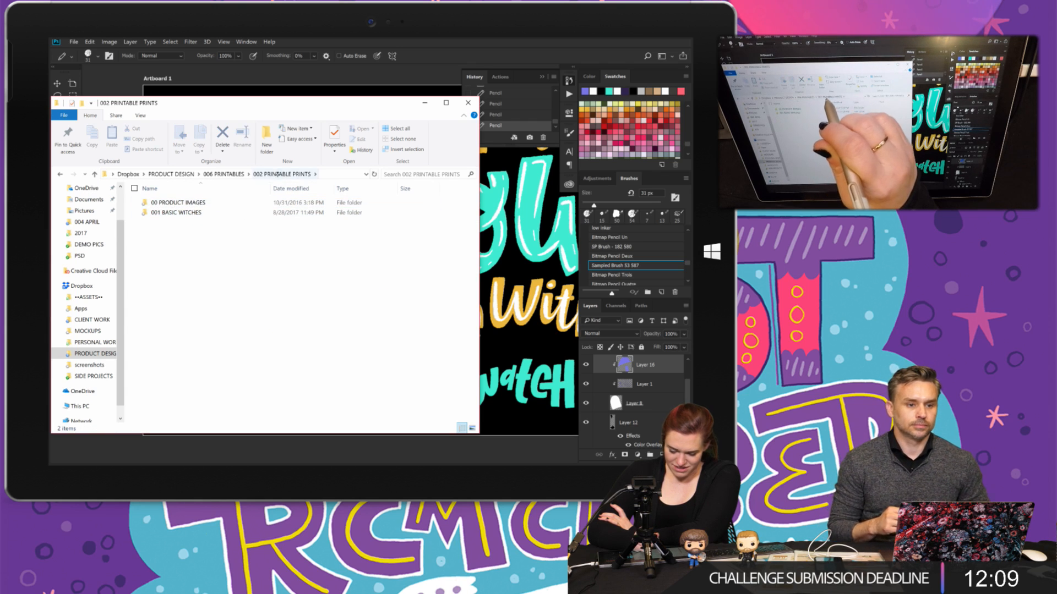
pyautogui.click(224, 173)
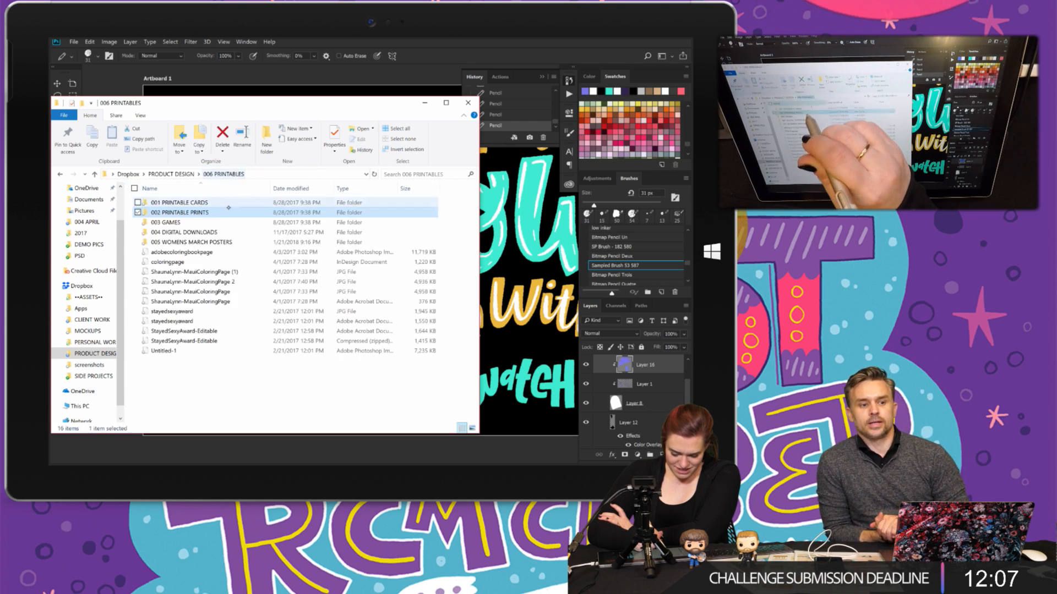
# - Try to open the coloringpage InDesign document from 006 PRINTABLES, recheck 004 DIGITAL DOWNLOADS, and return to the droid artwork in Photoshop
pyautogui.click(211, 262)
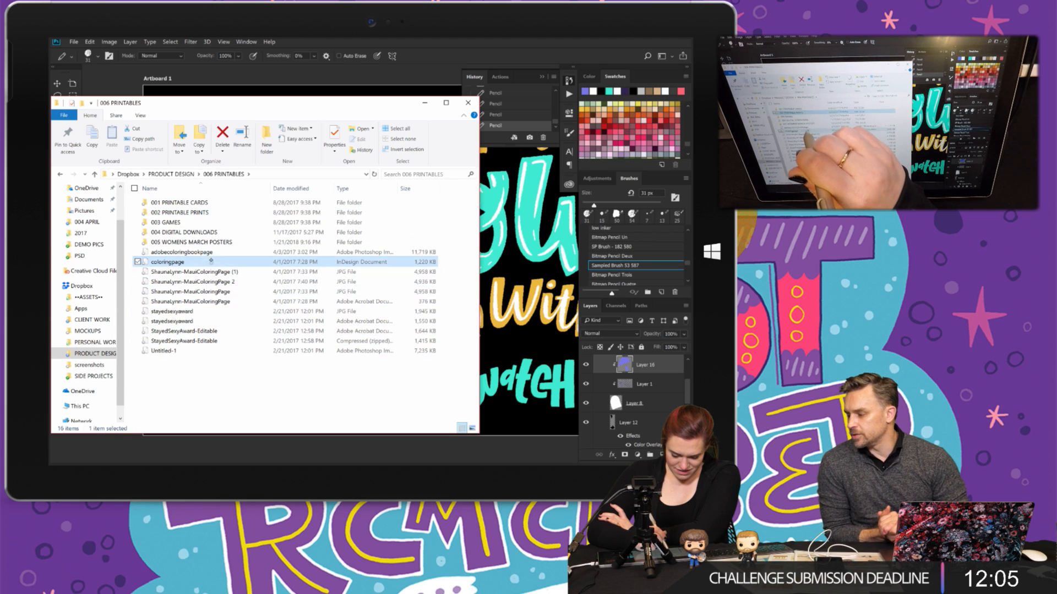
pyautogui.click(323, 252)
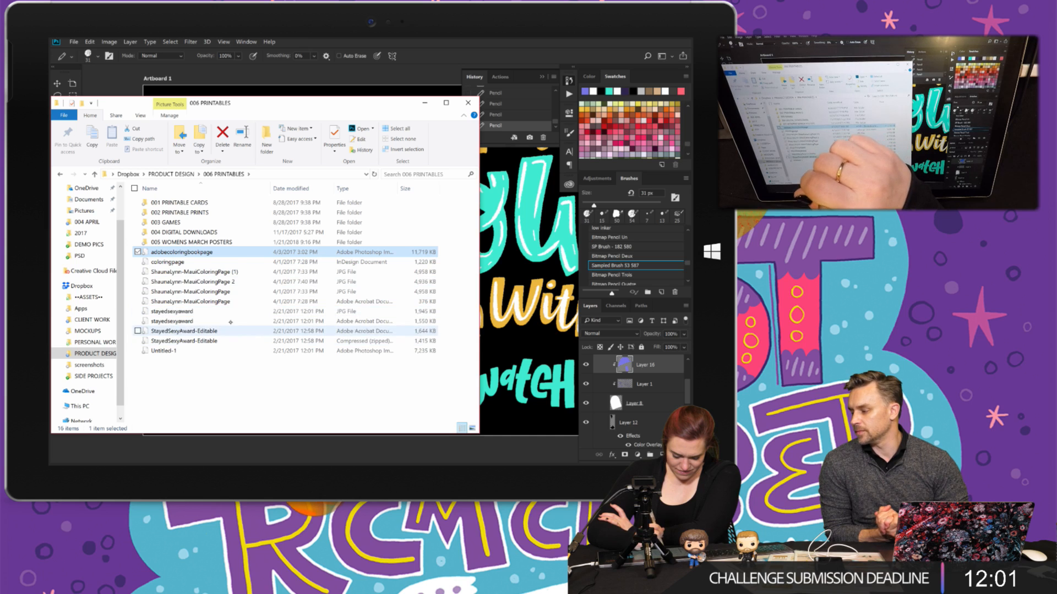
pyautogui.click(211, 262)
pyautogui.doubleClick(209, 260)
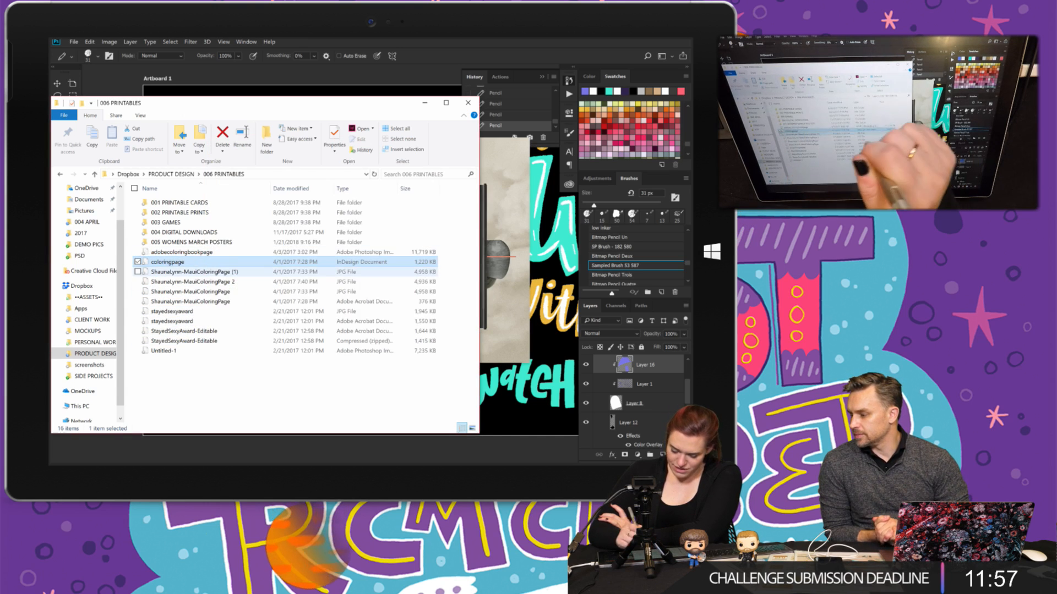
pyautogui.doubleClick(259, 232)
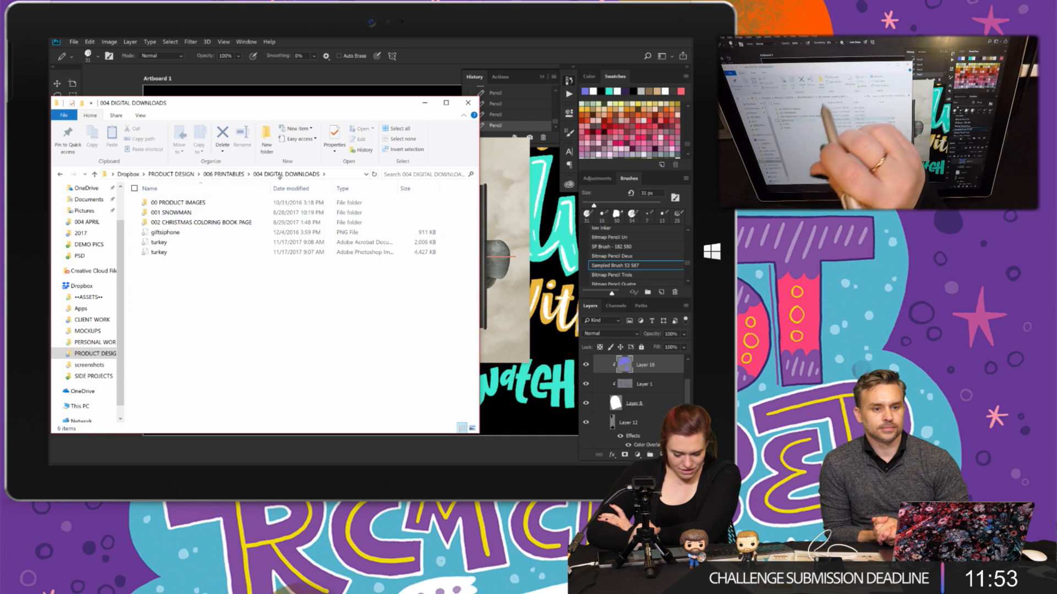
pyautogui.click(223, 174)
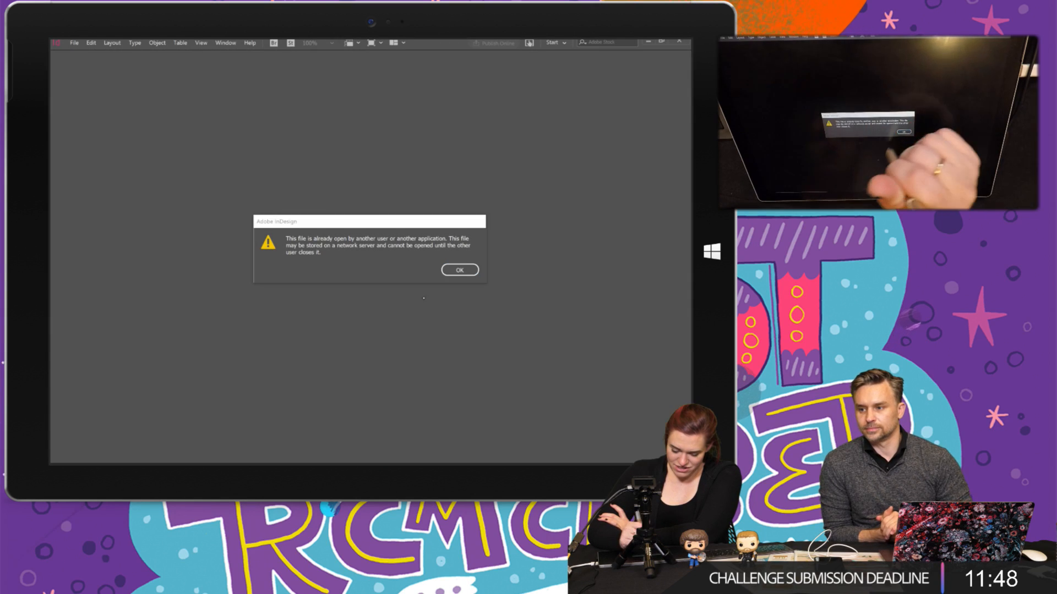
pyautogui.click(460, 270)
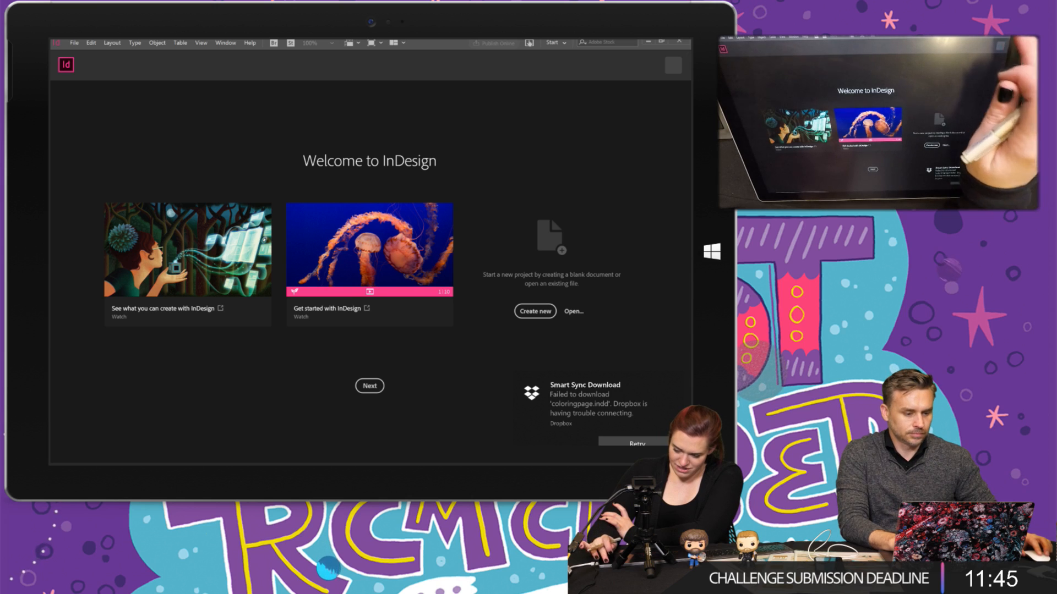
pyautogui.click(648, 42)
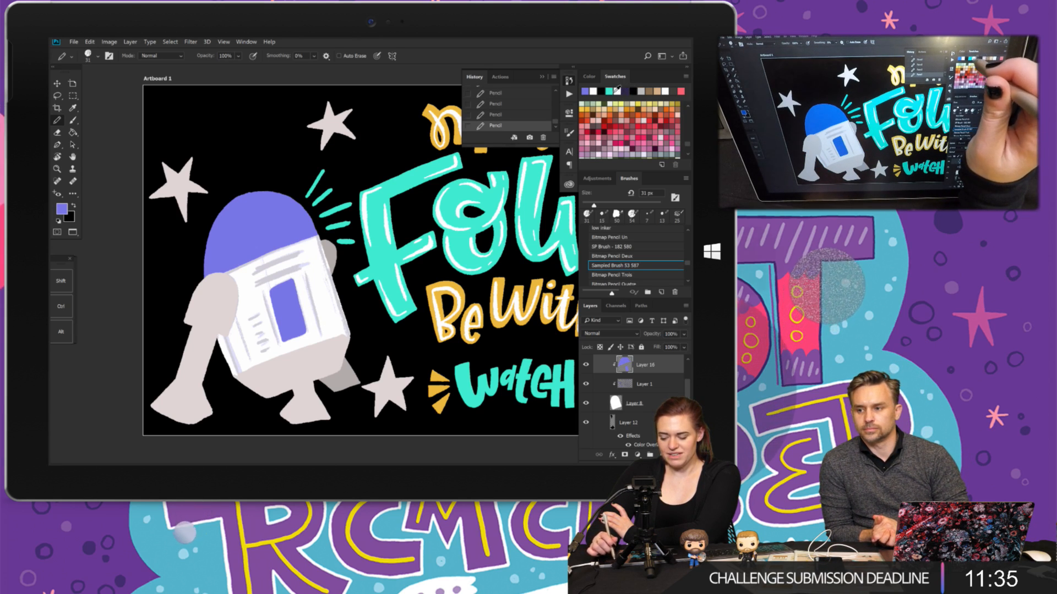
# - Set the foreground colour to dark grey and paint two long stripes above the droid's blue panel and a column of short dashes beside it
pyautogui.click(632, 91)
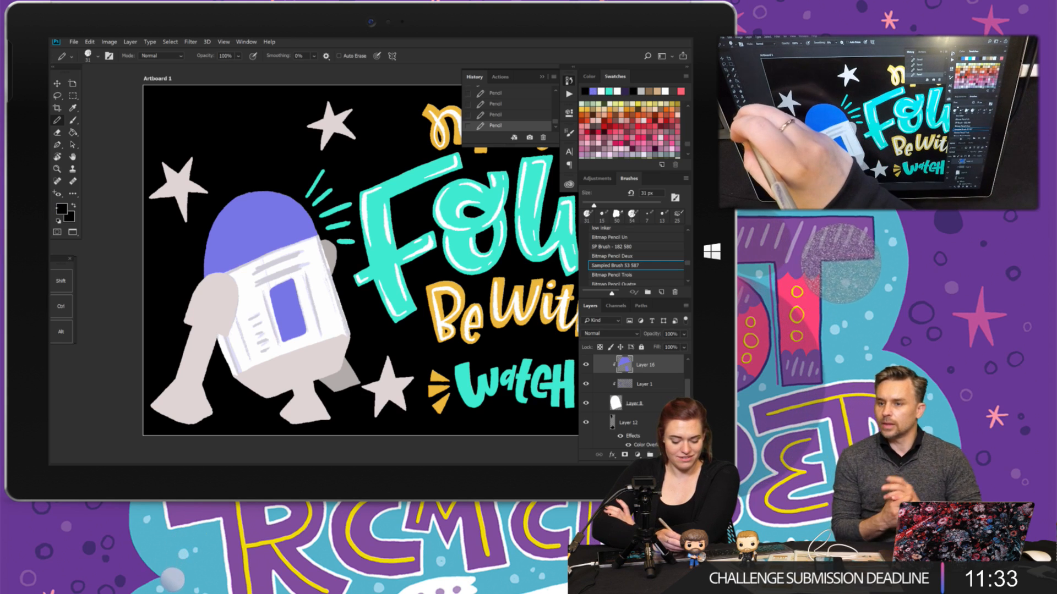
pyautogui.click(61, 209)
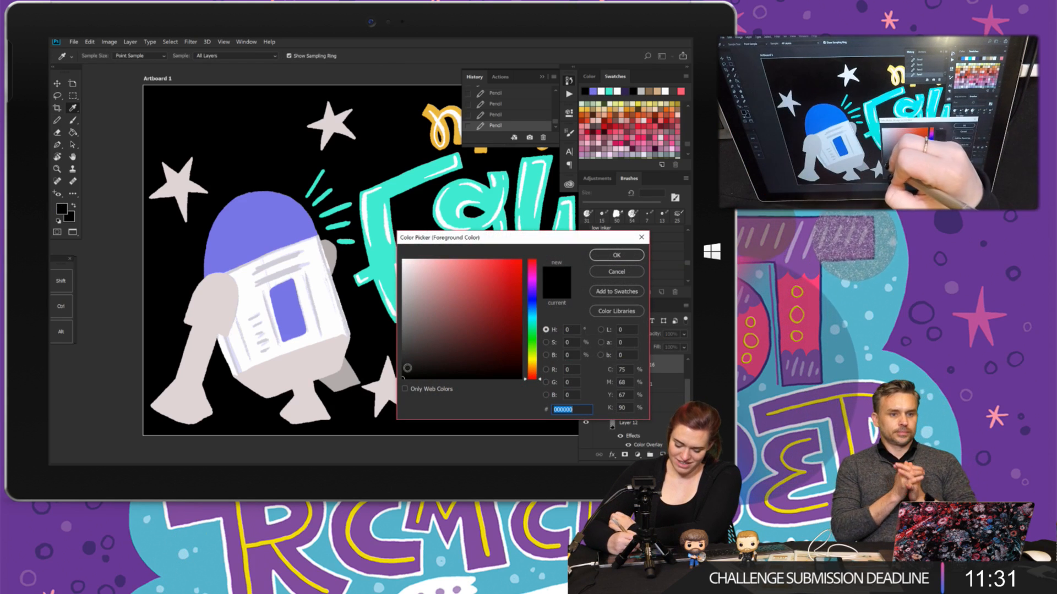
pyautogui.click(406, 356)
pyautogui.click(616, 255)
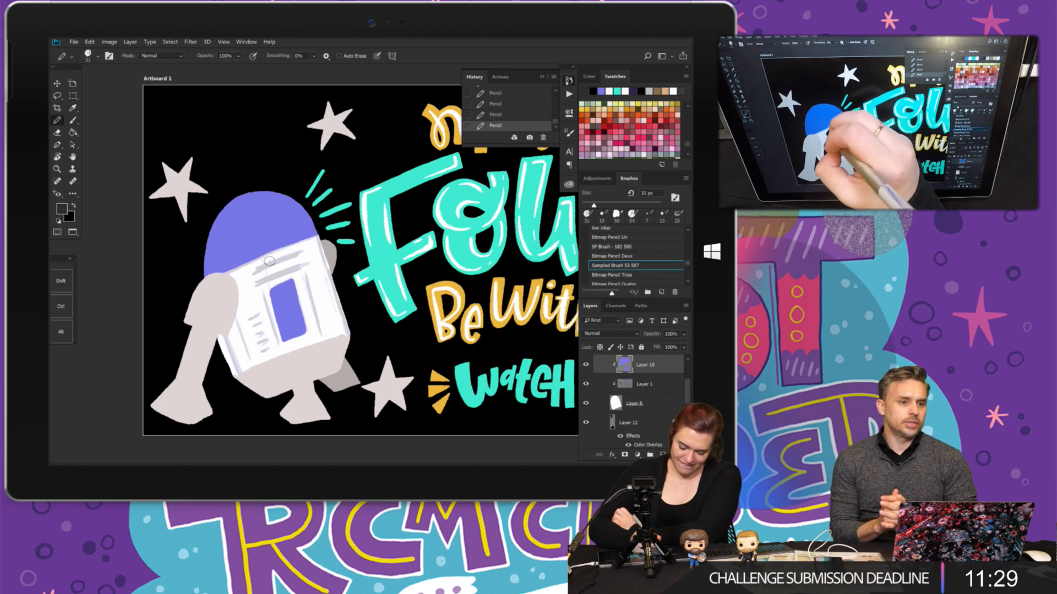
pyautogui.moveTo(255, 270); pyautogui.dragTo(303, 258)
pyautogui.moveTo(257, 279); pyautogui.dragTo(305, 267)
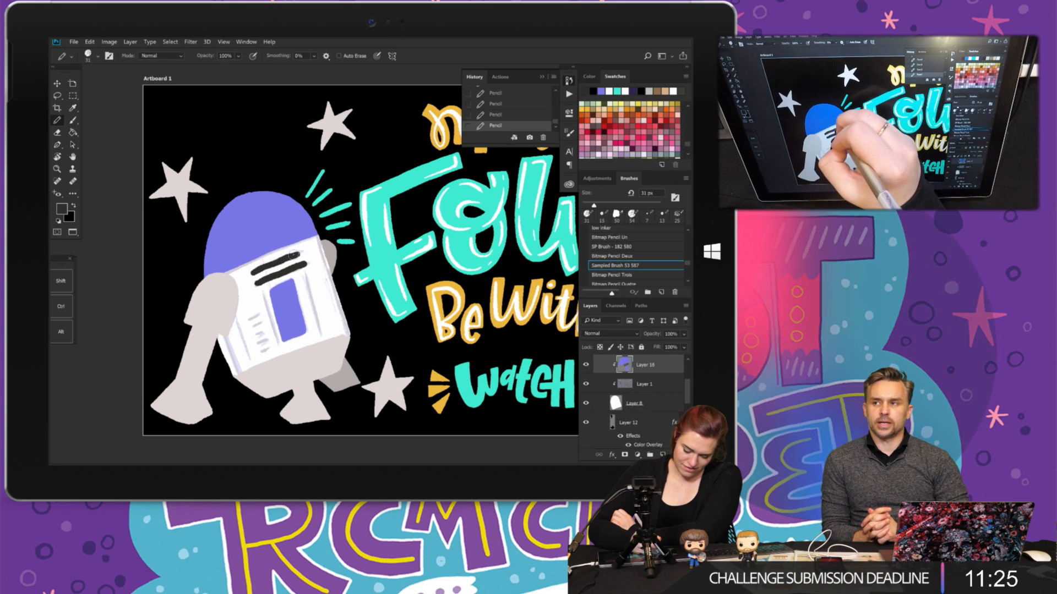
pyautogui.moveTo(248, 319)
pyautogui.mouseDown()
pyautogui.moveTo(259, 315)
pyautogui.moveTo(265, 341)
pyautogui.mouseUp()
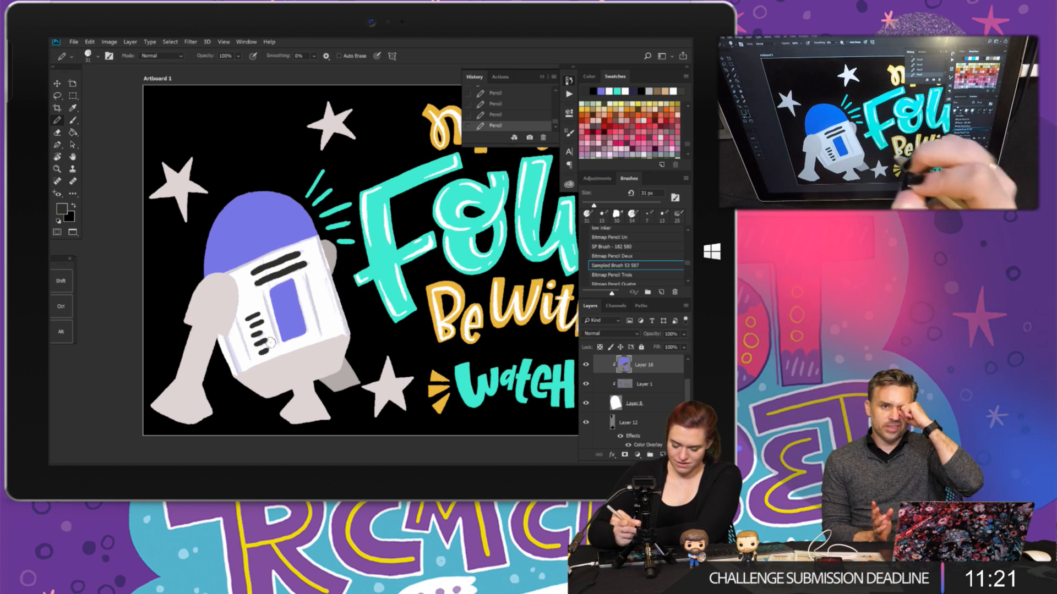
# - Move the sketch on Layer 1 above Layer 16 and add a new layer clipped above it
pyautogui.moveTo(660, 386); pyautogui.dragTo(644, 363)
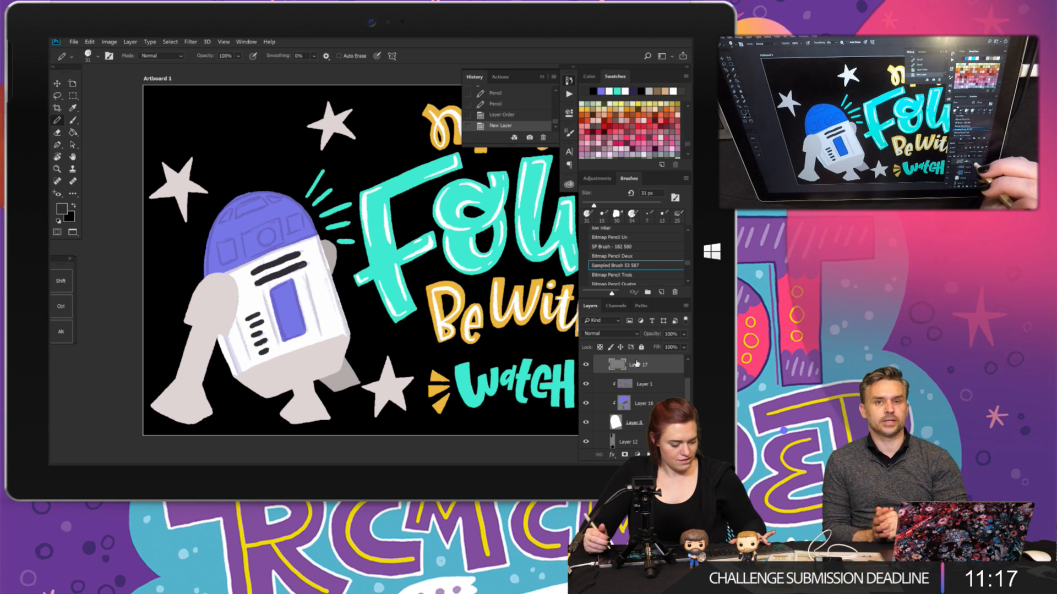
pyautogui.keyDown('alt'); pyautogui.click(656, 376); pyautogui.keyUp('alt')
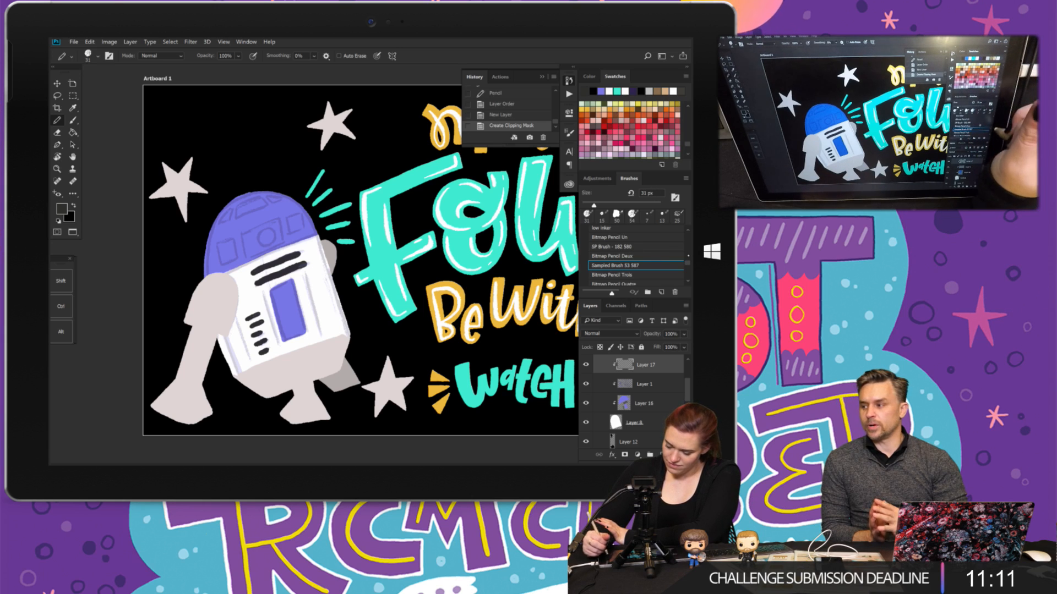
# - Choose the Charcoal Inker brush at 27 px, try a scribble on the droid's dome and undo it
pyautogui.moveTo(686, 263); pyautogui.dragTo(687, 258)
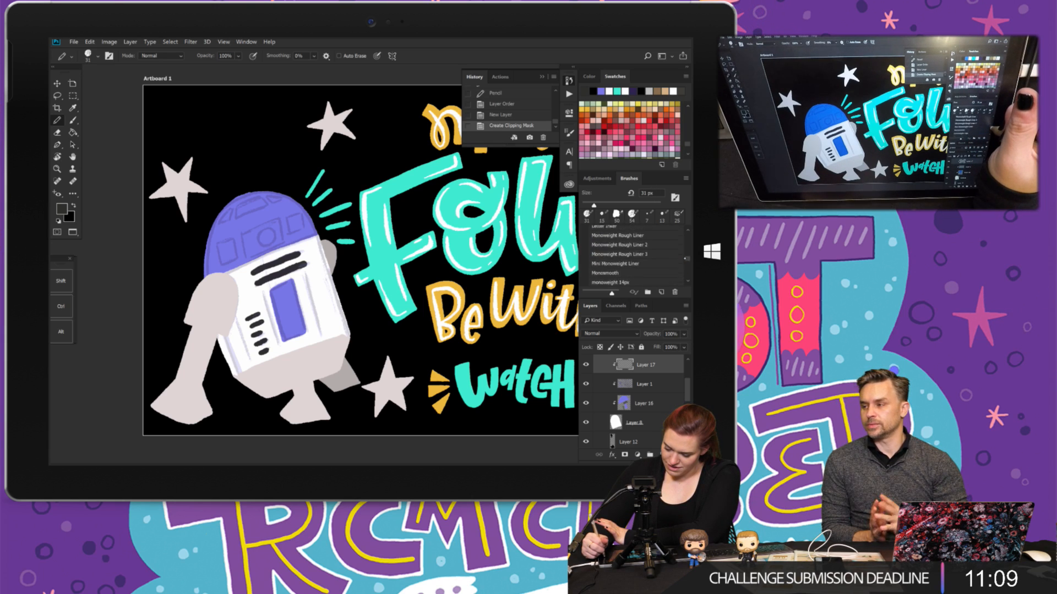
pyautogui.scroll(-1, 636, 256)
pyautogui.click(614, 242)
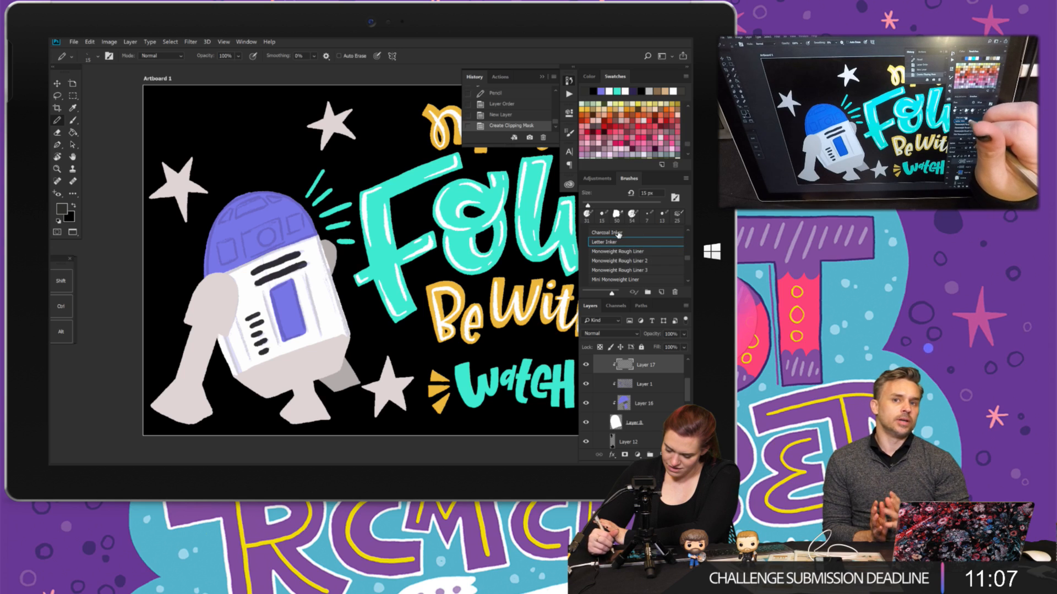
pyautogui.click(629, 234)
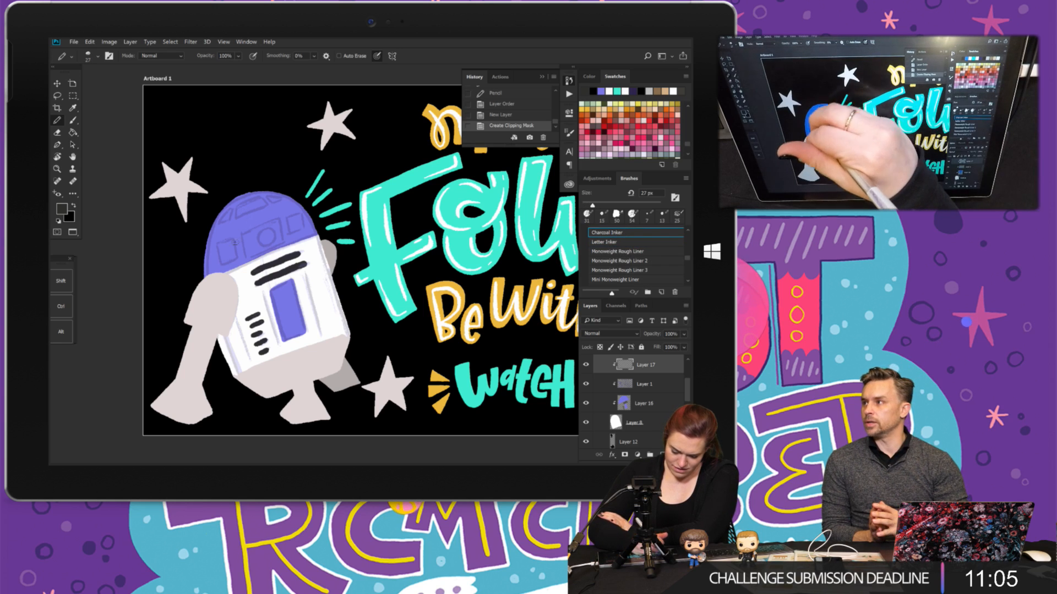
pyautogui.moveTo(237, 243); pyautogui.dragTo(259, 225)
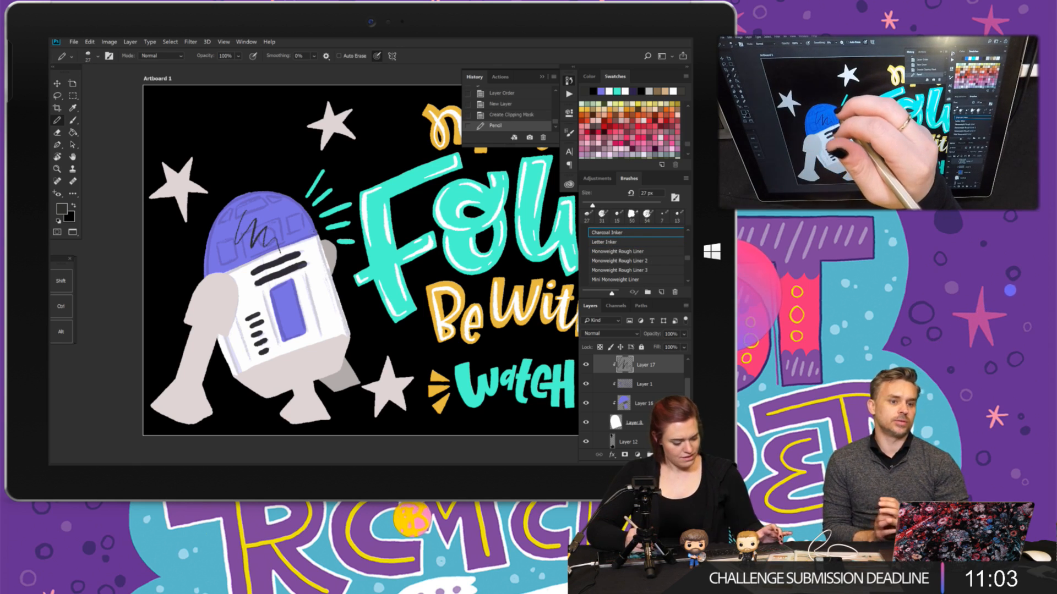
pyautogui.hotkey('ctrl', 'z')
# - Release Layer 17 from the clipped stack and move it above Layer 10 to the top of Group 2
pyautogui.press('z')
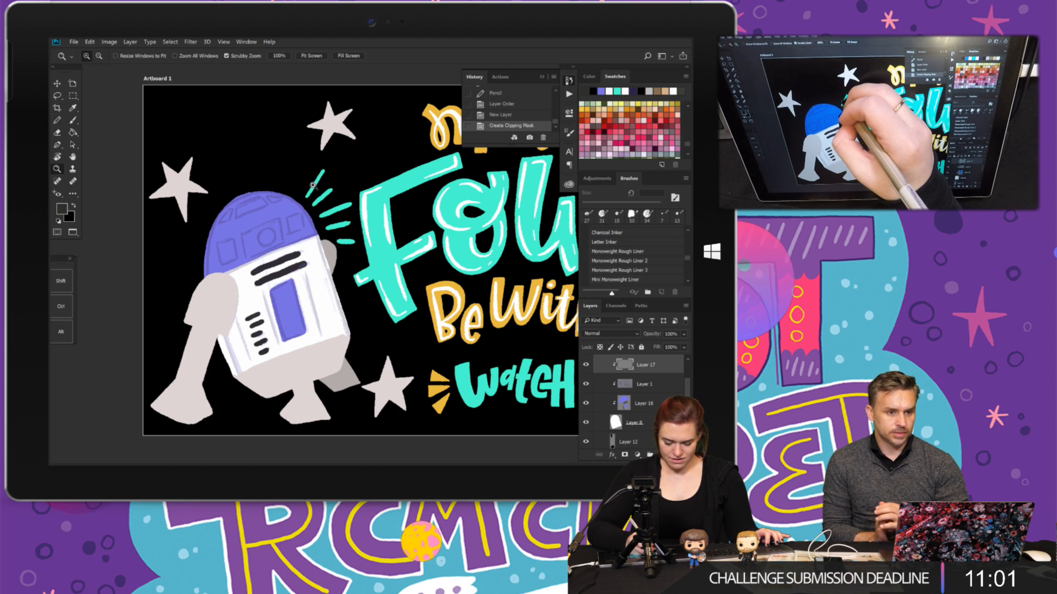
pyautogui.click(301, 218)
pyautogui.click(298, 276)
pyautogui.press('b')
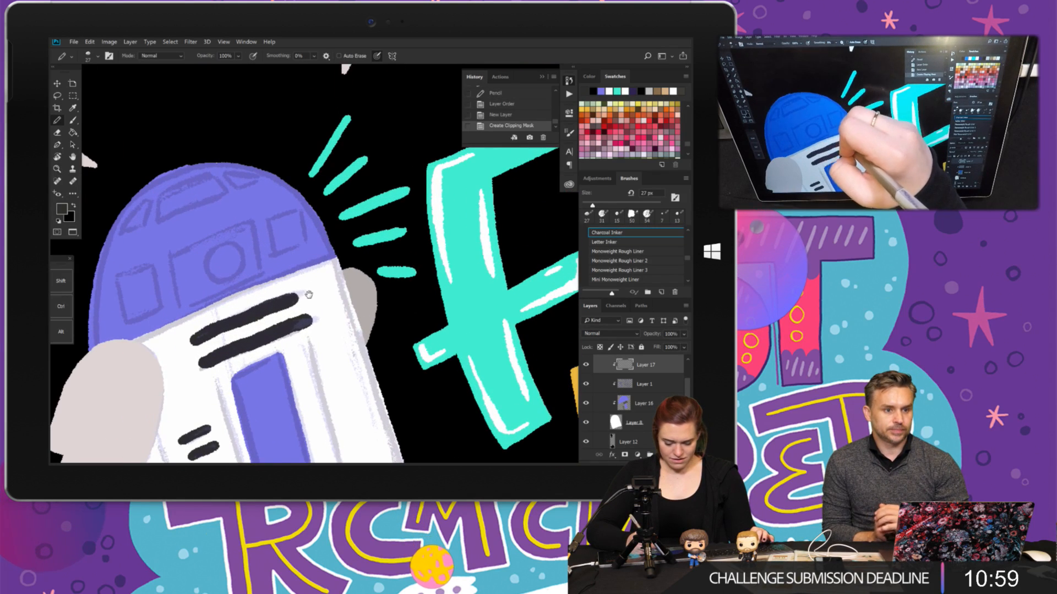
pyautogui.moveTo(315, 279); pyautogui.dragTo(388, 142)
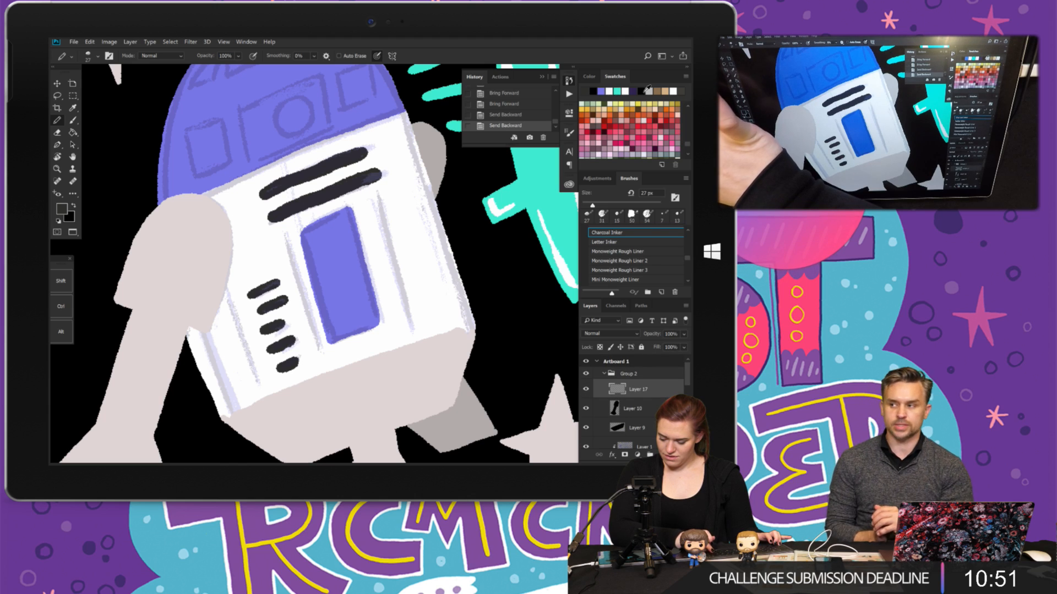
# - Reset the foreground colour to black and ink joint lines below the droid's shoulder, across its ankle and down its foot on Layer 17
pyautogui.click(58, 220)
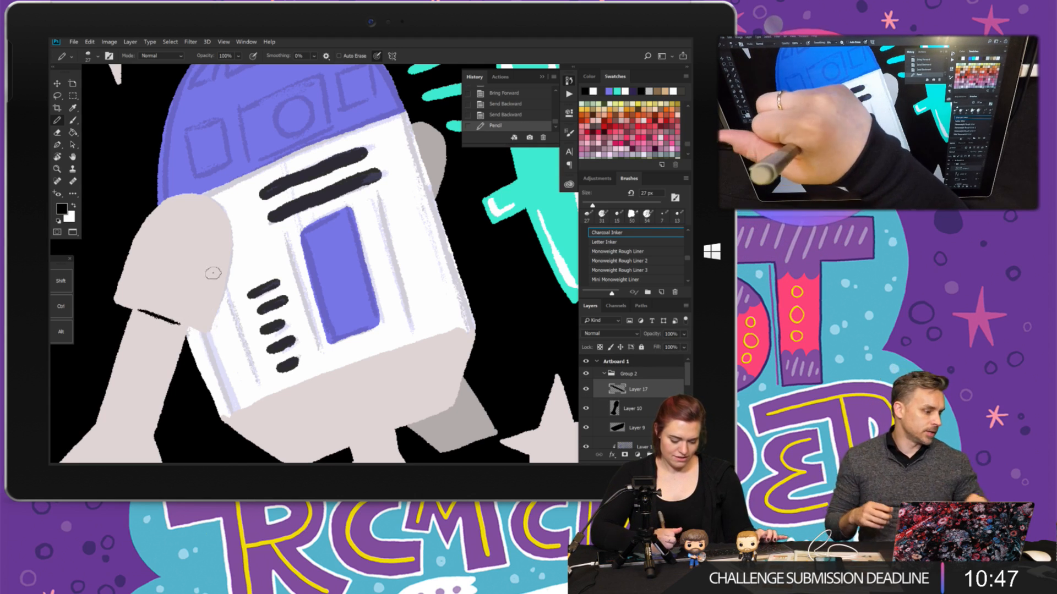
pyautogui.moveTo(211, 266); pyautogui.dragTo(205, 144)
pyautogui.moveTo(98, 302); pyautogui.dragTo(134, 312)
pyautogui.moveTo(141, 361)
pyautogui.mouseDown()
pyautogui.moveTo(205, 193)
pyautogui.moveTo(246, 381)
pyautogui.moveTo(251, 368)
pyautogui.mouseUp()
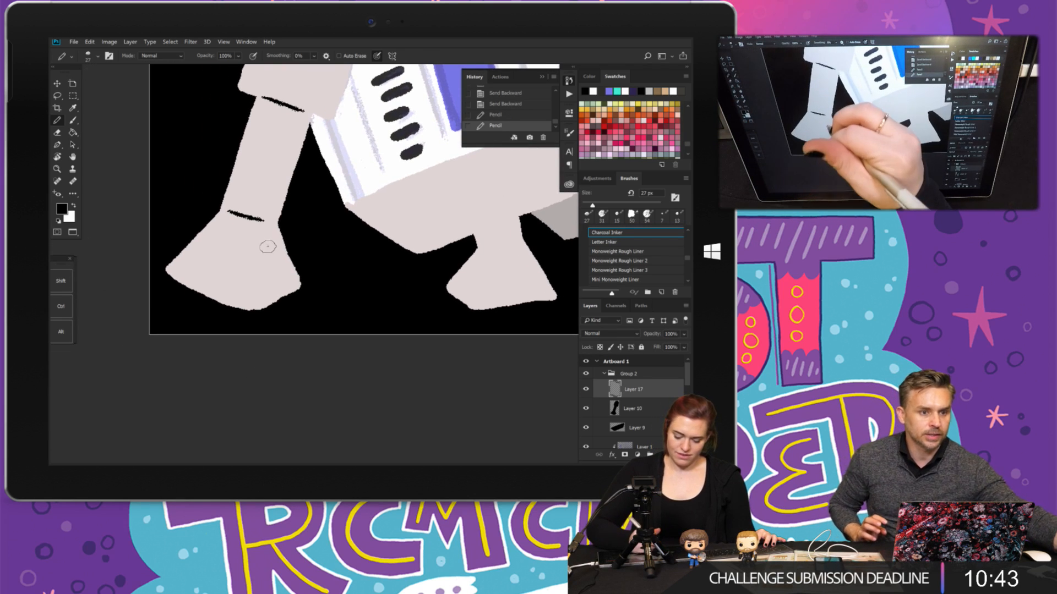
pyautogui.moveTo(337, 262); pyautogui.dragTo(265, 391)
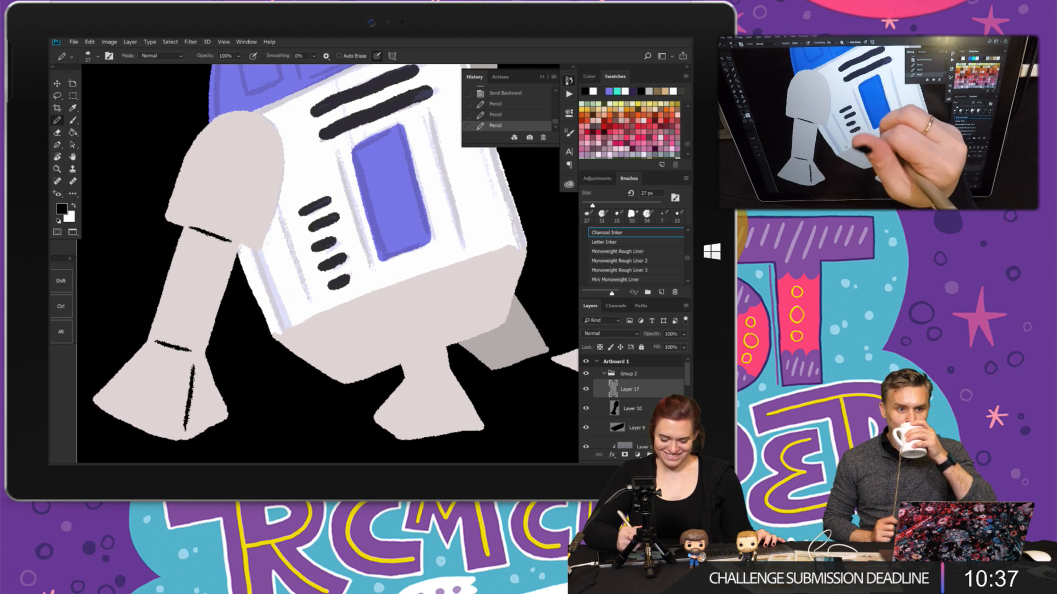
# - Ink black vertical panel lines on the droid's white body, seam lines along its lower edge, and short lines across the grey base
pyautogui.moveTo(379, 278); pyautogui.dragTo(322, 337)
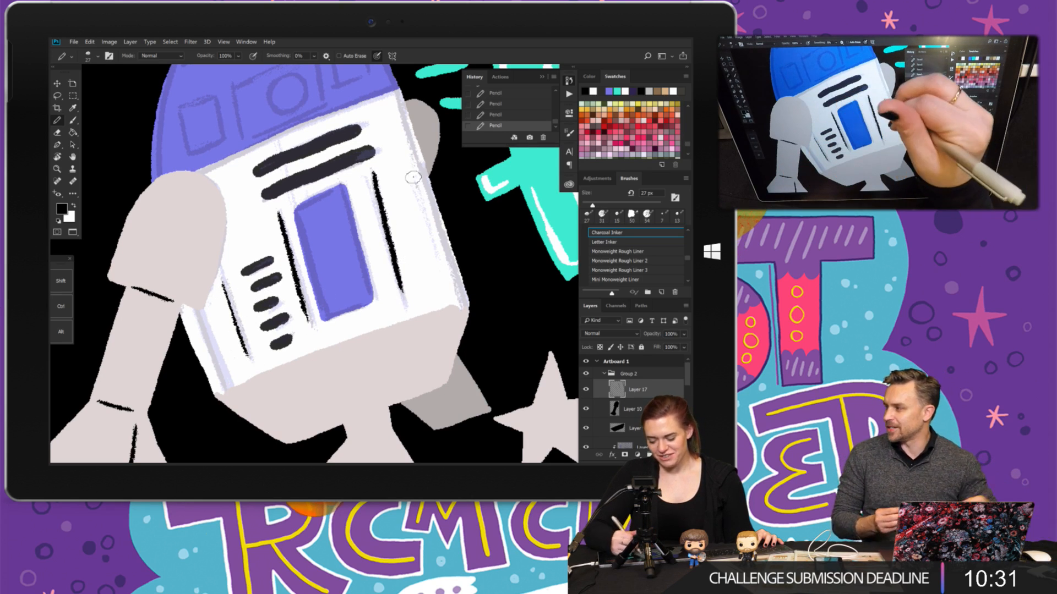
pyautogui.moveTo(413, 190); pyautogui.dragTo(400, 45)
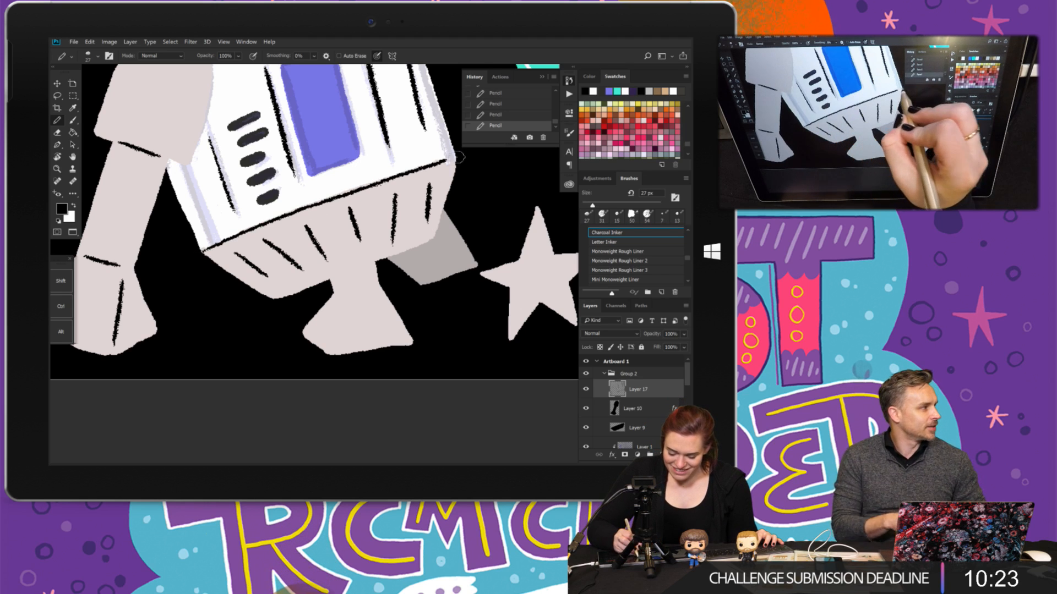
pyautogui.moveTo(439, 226)
pyautogui.mouseDown()
pyautogui.moveTo(441, 370)
pyautogui.moveTo(428, 217)
pyautogui.mouseUp()
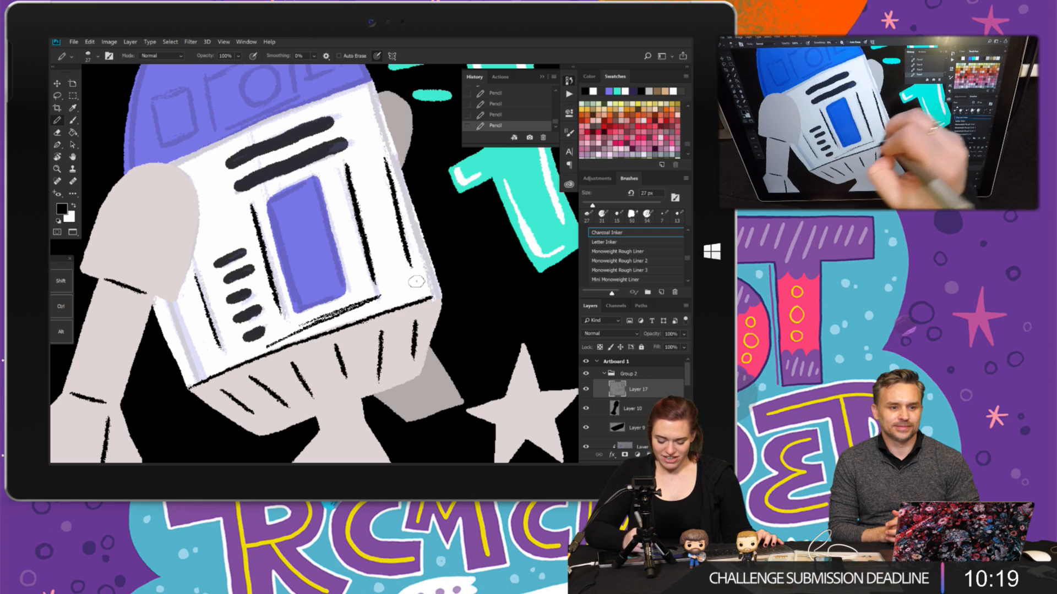
# - Undo the last line above the body's lower edge and ink a black curved line inside the droid's near shoulder
pyautogui.hotkey('ctrl', 'z')
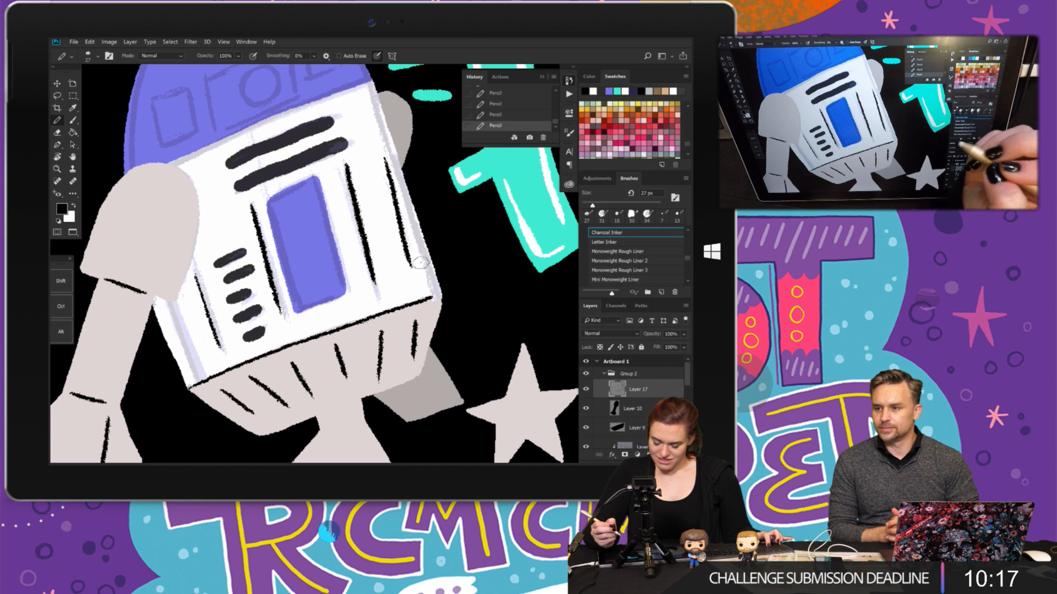
pyautogui.moveTo(362, 251); pyautogui.dragTo(440, 358)
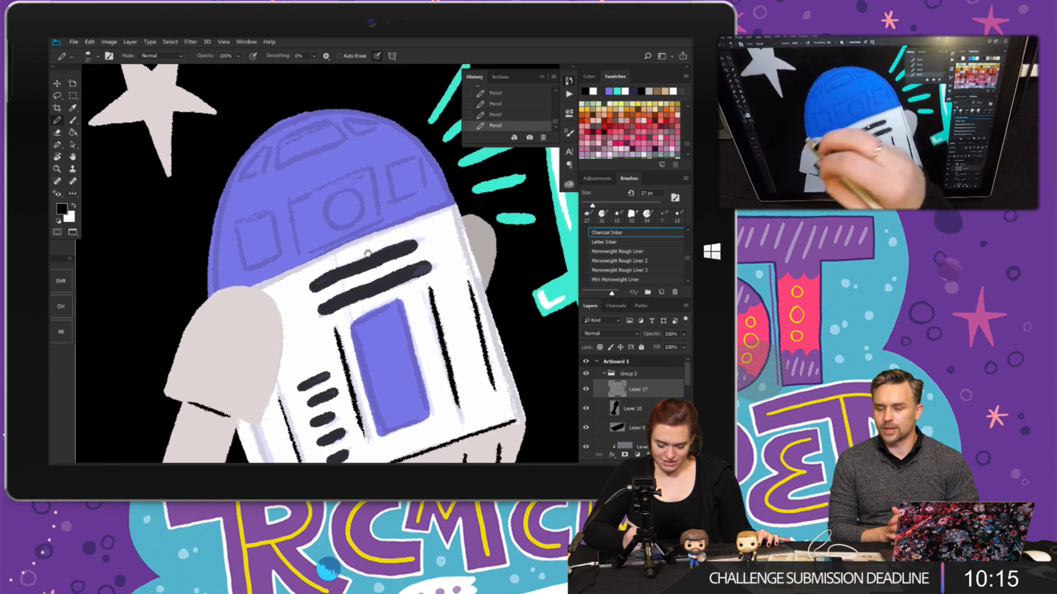
pyautogui.moveTo(263, 298); pyautogui.dragTo(245, 251)
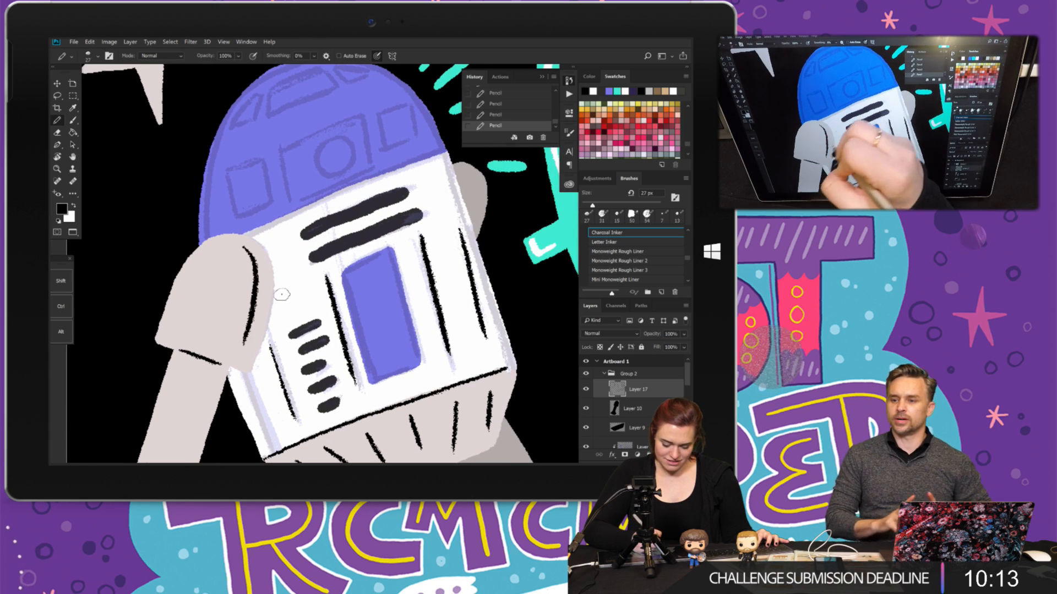
# - Ink black outlines over the sketched panels and the round eye on the droid's blue dome
pyautogui.moveTo(368, 257); pyautogui.dragTo(289, 258)
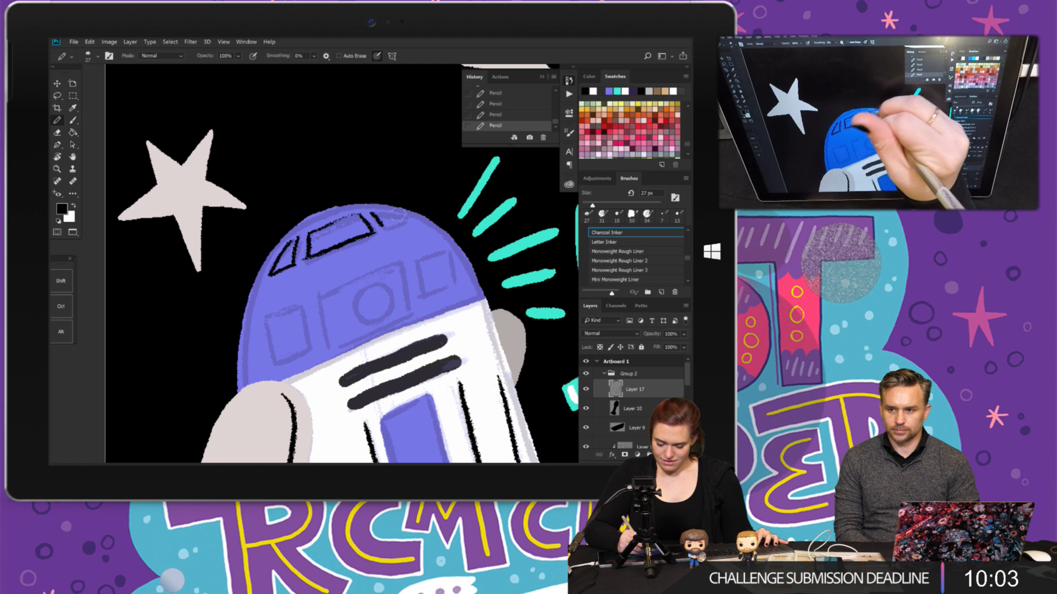
pyautogui.moveTo(406, 222); pyautogui.dragTo(384, 226)
pyautogui.moveTo(415, 243); pyautogui.dragTo(409, 175)
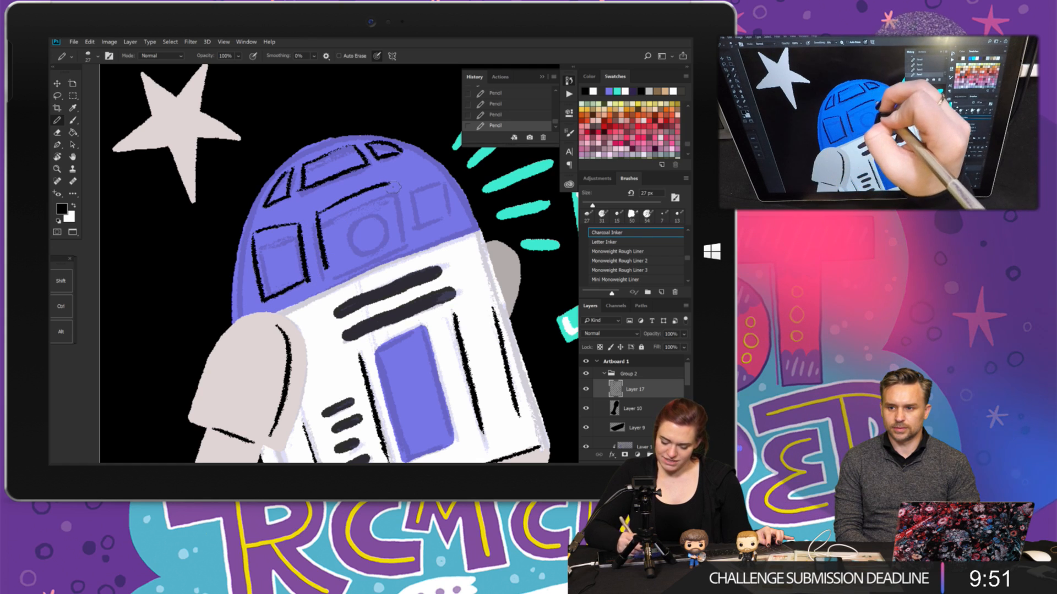
pyautogui.moveTo(351, 219)
pyautogui.mouseDown()
pyautogui.moveTo(378, 214)
pyautogui.moveTo(358, 210)
pyautogui.mouseUp()
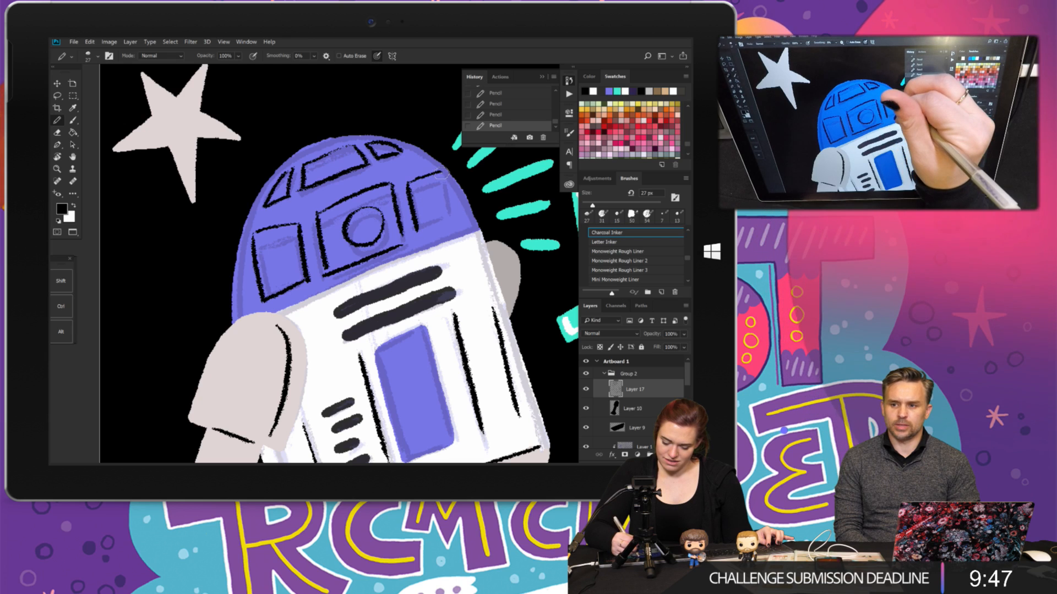
pyautogui.moveTo(473, 259); pyautogui.dragTo(437, 245)
pyautogui.moveTo(531, 380)
pyautogui.mouseDown()
pyautogui.moveTo(462, 295)
pyautogui.moveTo(432, 279)
pyautogui.moveTo(450, 371)
pyautogui.mouseUp()
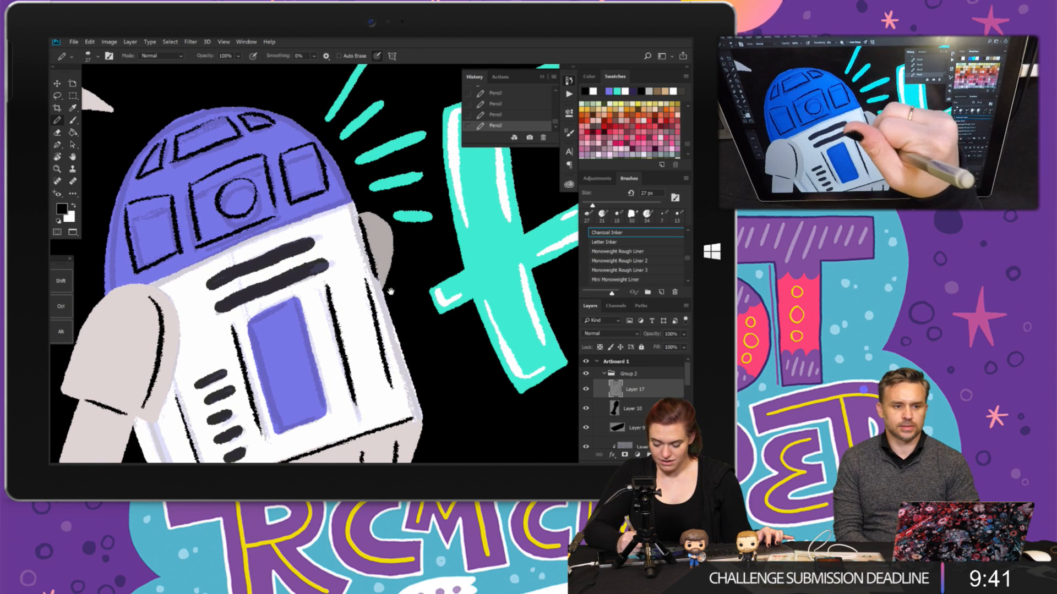
# - Ink black ankle lines and centre lines on the droid's middle and far feet
pyautogui.moveTo(390, 291); pyautogui.dragTo(404, 129)
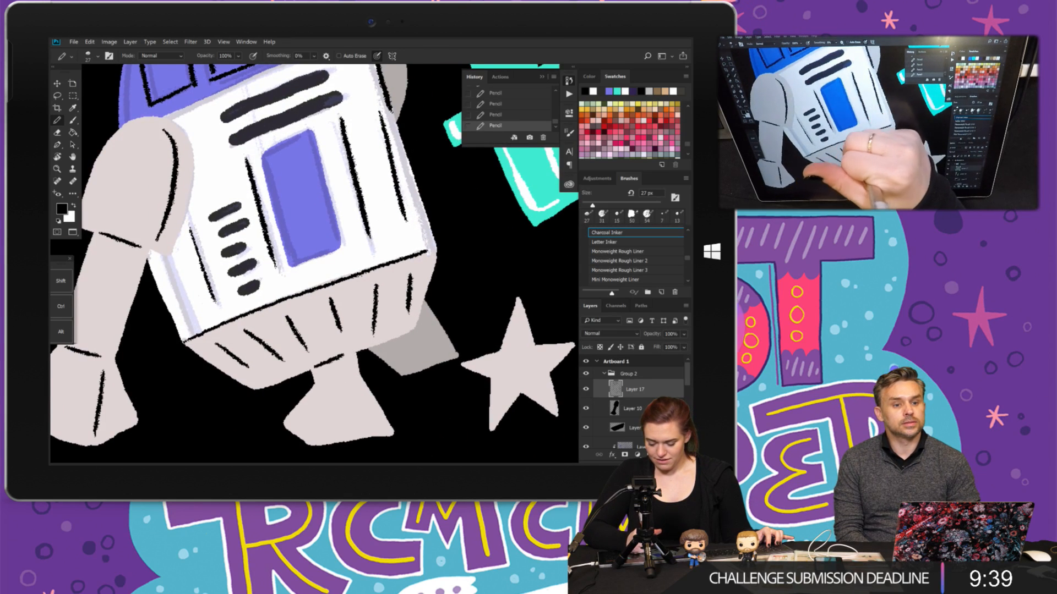
pyautogui.moveTo(355, 371); pyautogui.dragTo(341, 301)
pyautogui.moveTo(313, 316); pyautogui.dragTo(298, 362)
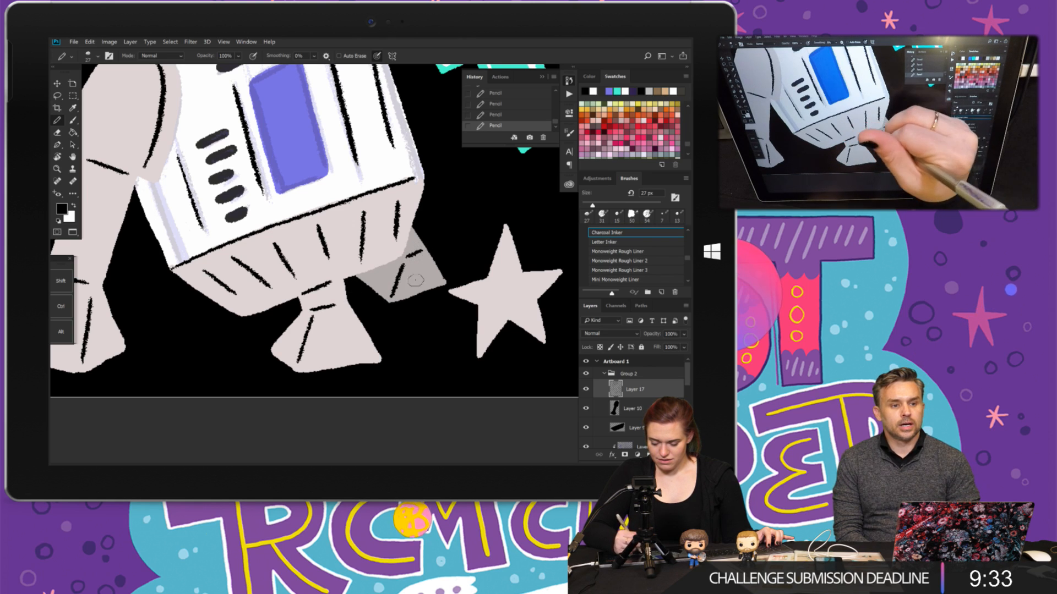
pyautogui.moveTo(407, 255); pyautogui.dragTo(422, 250)
pyautogui.press('space')
pyautogui.moveTo(399, 188)
pyautogui.mouseDown()
pyautogui.moveTo(458, 230)
pyautogui.moveTo(478, 270)
pyautogui.mouseUp()
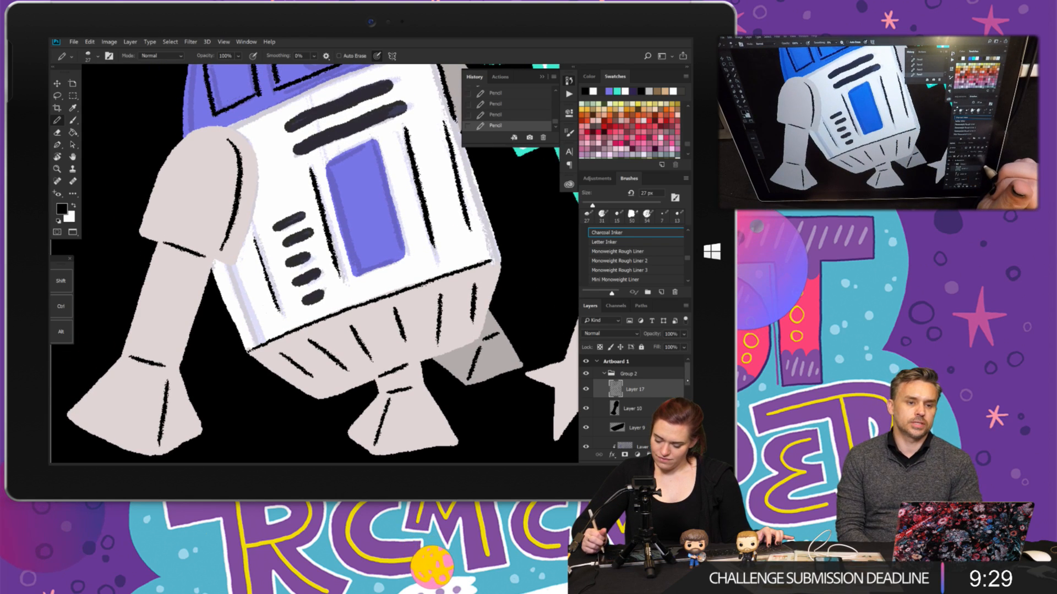
# - Open the Charcoal Inker's brush settings and try Texture with brightness -103, contrast 76, depth 10% and minimum depth 43%
pyautogui.scroll(-5, 636, 398)
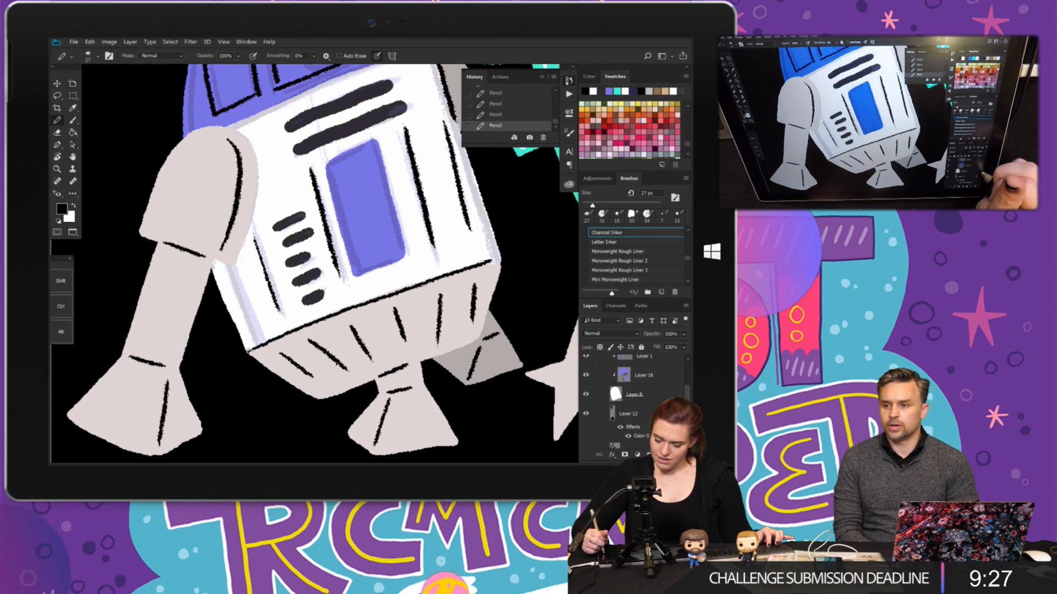
pyautogui.scroll(-3, 633, 402)
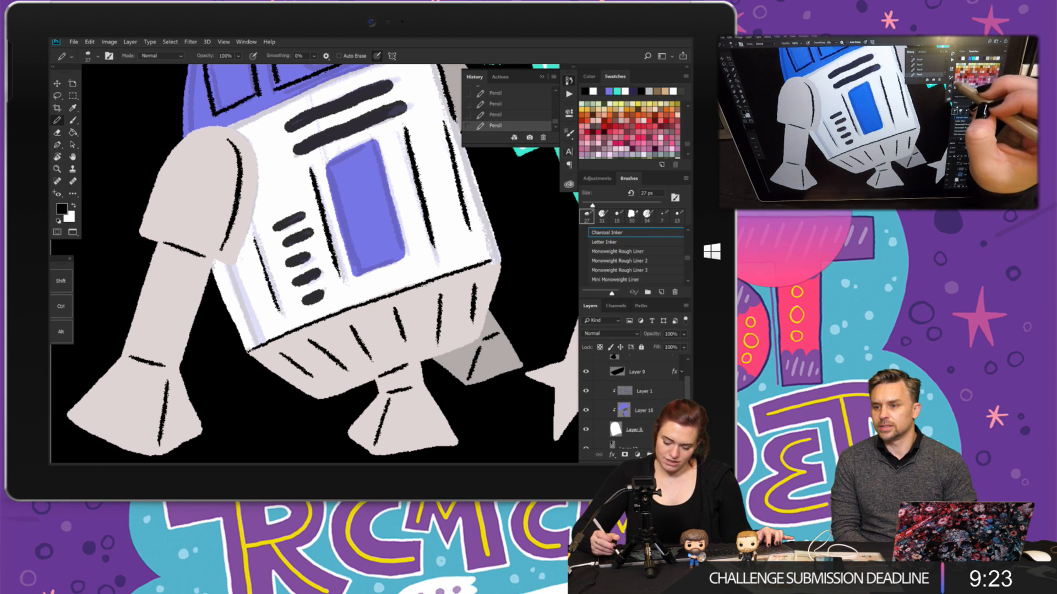
pyautogui.click(569, 80)
pyautogui.click(569, 133)
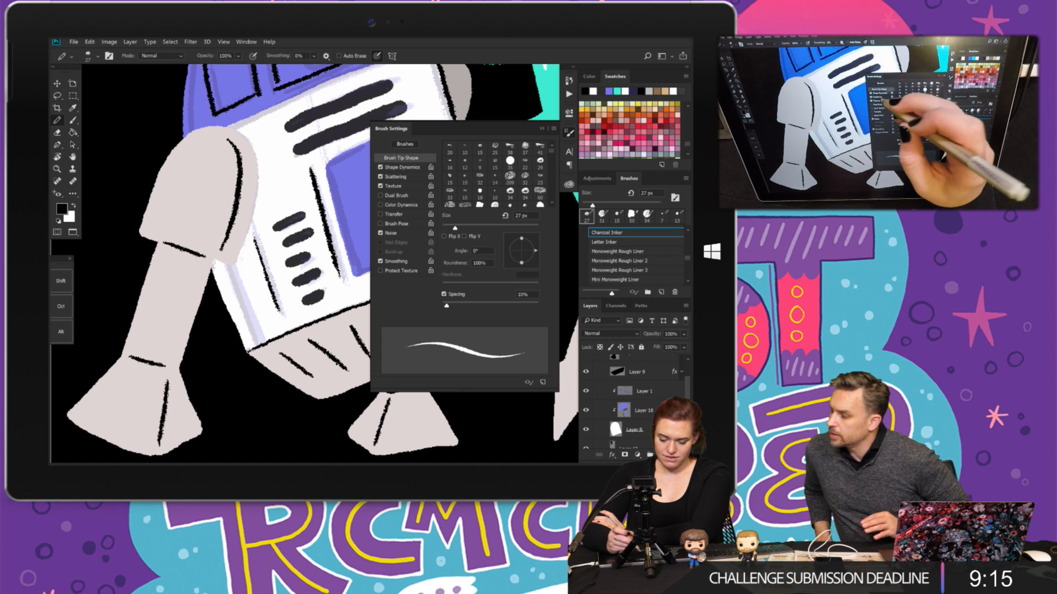
pyautogui.click(393, 186)
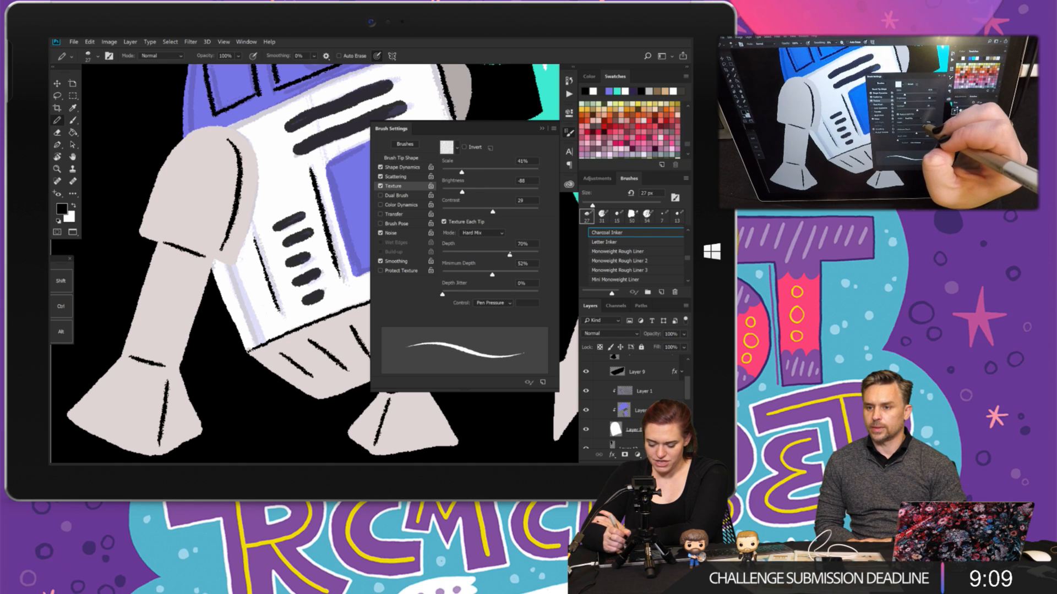
pyautogui.moveTo(454, 256); pyautogui.dragTo(452, 255)
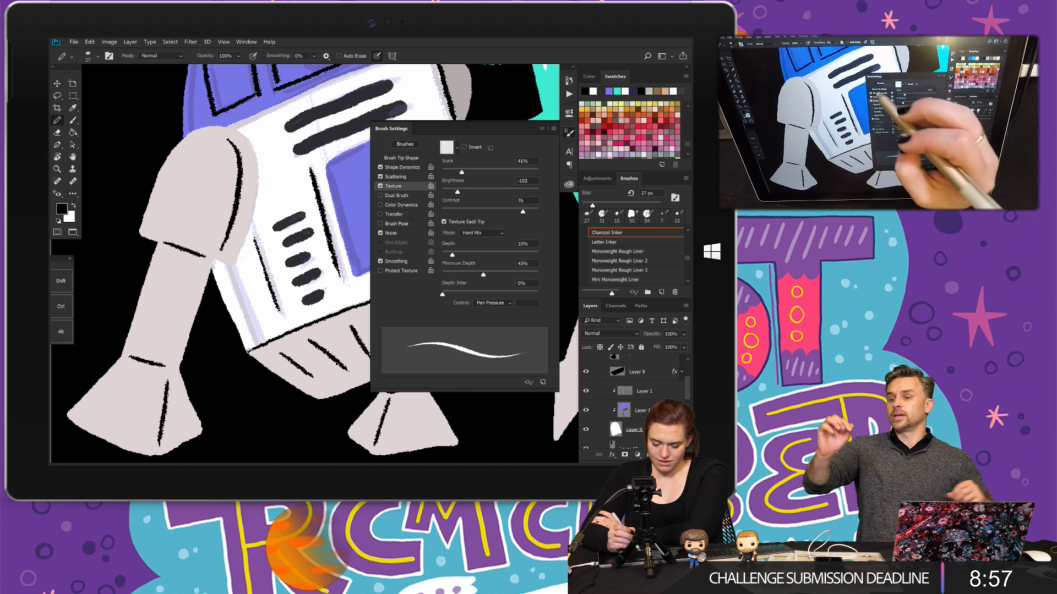
# - Try Scattering at 103% with count 3 in a test scribble, undo it and restore the Charcoal Inker preset
pyautogui.click(395, 176)
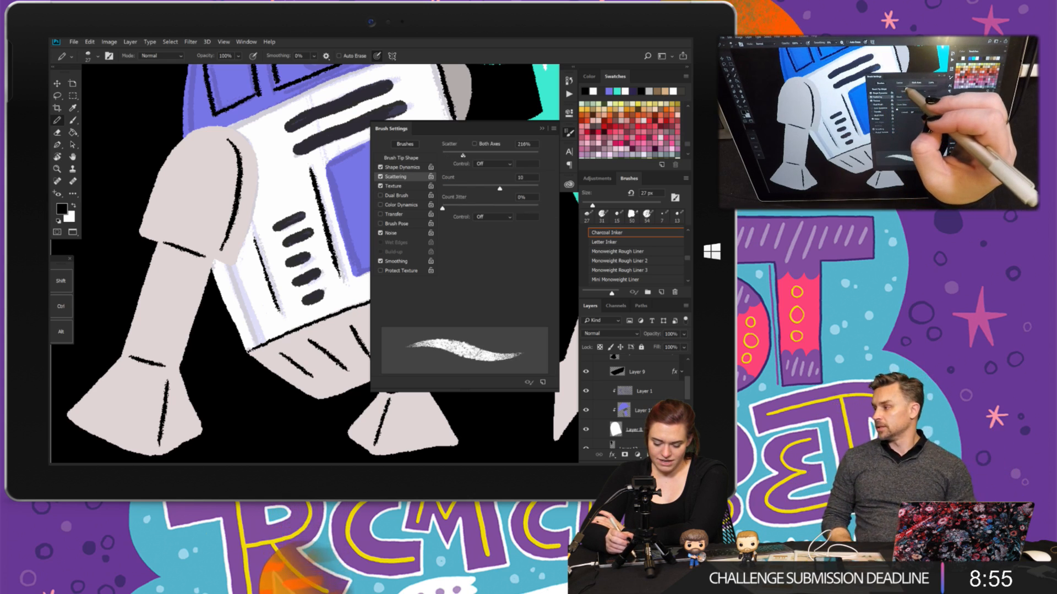
pyautogui.moveTo(462, 155)
pyautogui.mouseDown()
pyautogui.moveTo(485, 155)
pyautogui.moveTo(445, 155)
pyautogui.mouseUp()
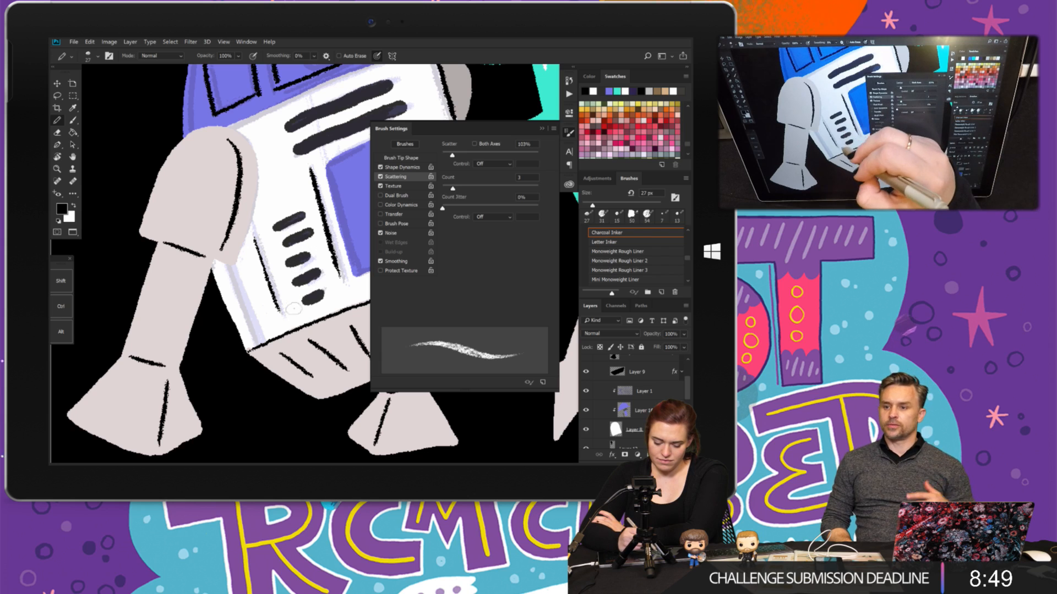
pyautogui.moveTo(289, 278)
pyautogui.mouseDown()
pyautogui.moveTo(297, 336)
pyautogui.moveTo(330, 305)
pyautogui.mouseUp()
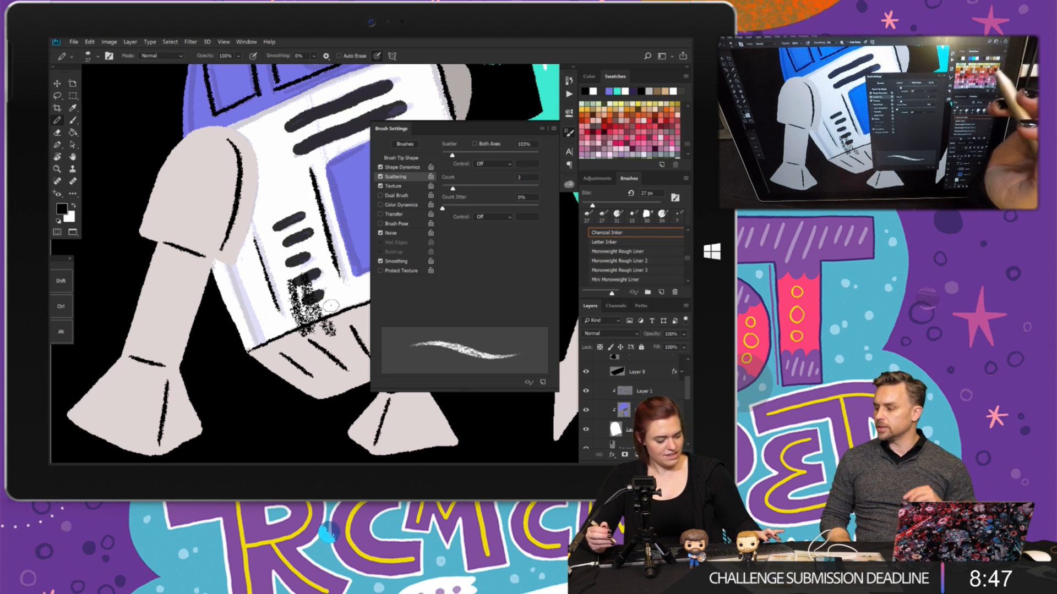
pyautogui.hotkey('ctrl', 'z')
pyautogui.click(635, 234)
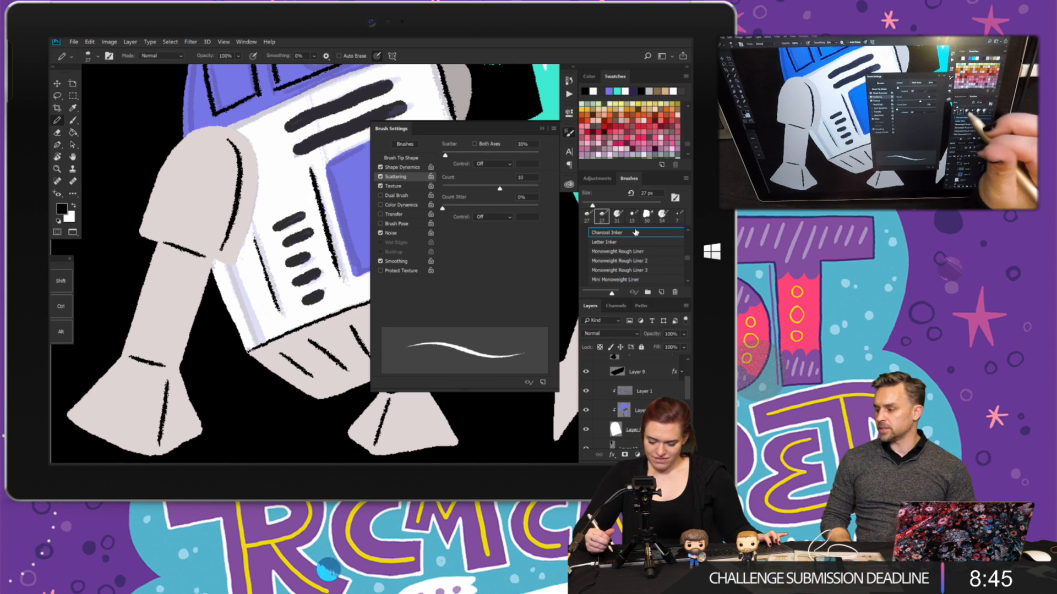
pyautogui.click(569, 132)
# - Ink black curves on the droid's far arm and near shoulder, and short dashes on its blue body panel
pyautogui.scroll(-5, 314, 264)
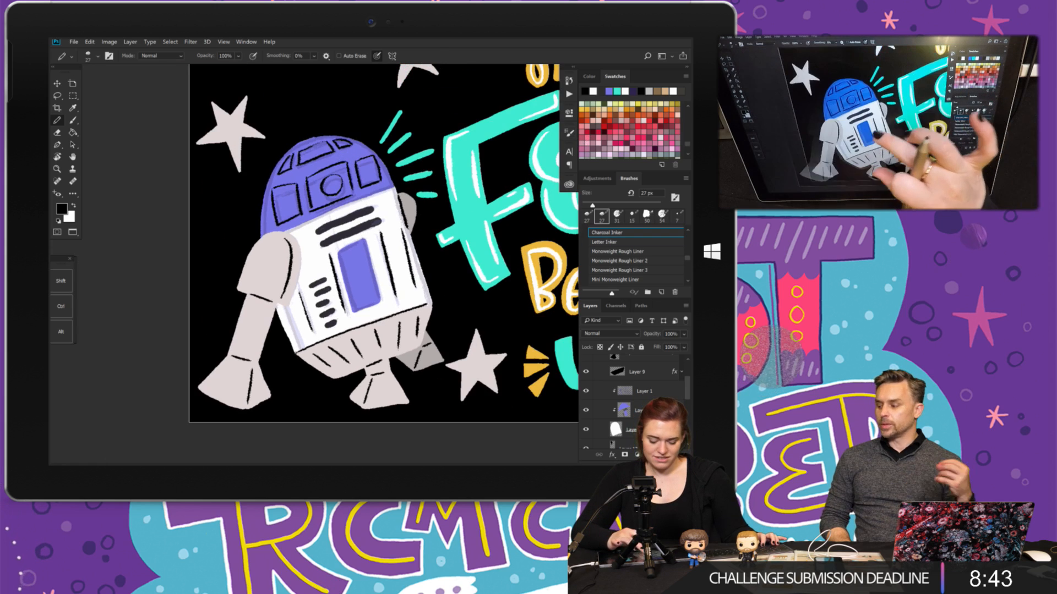
pyautogui.scroll(4, 314, 265)
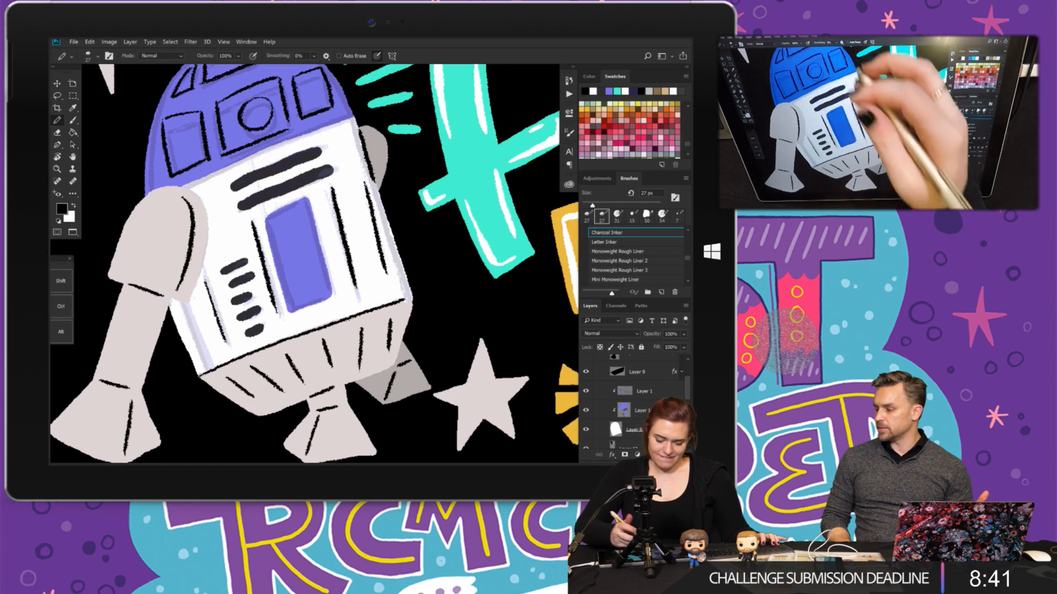
pyautogui.moveTo(378, 141); pyautogui.dragTo(378, 166)
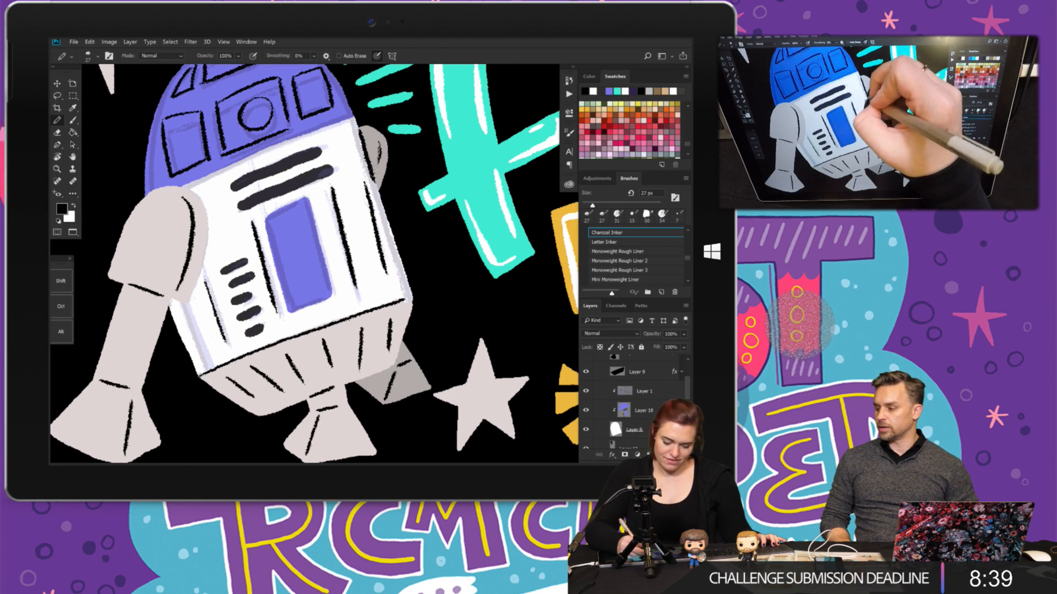
pyautogui.scroll(2, 398, 205)
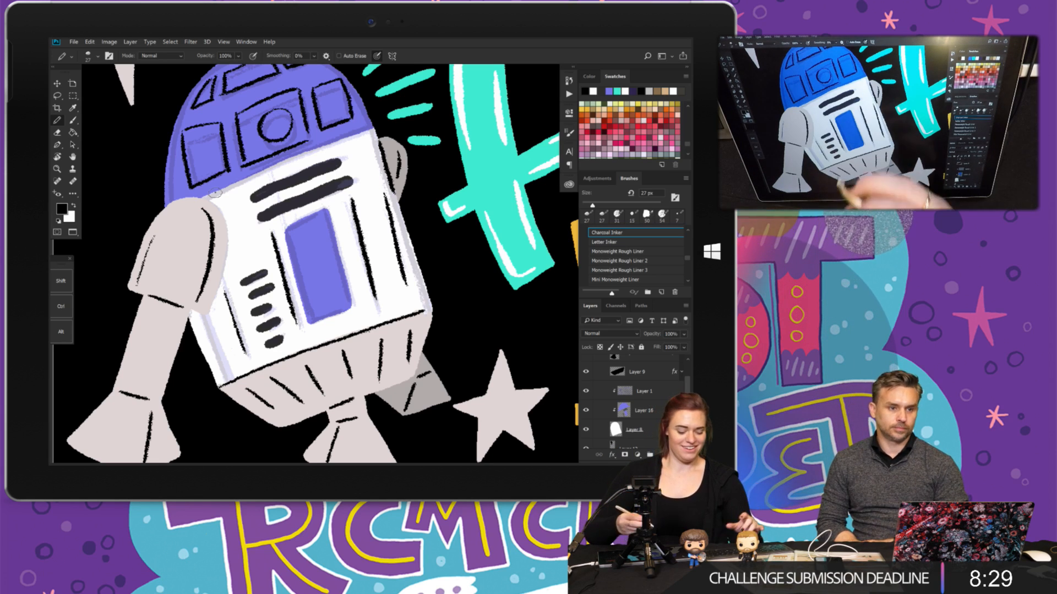
pyautogui.moveTo(436, 285); pyautogui.dragTo(401, 261)
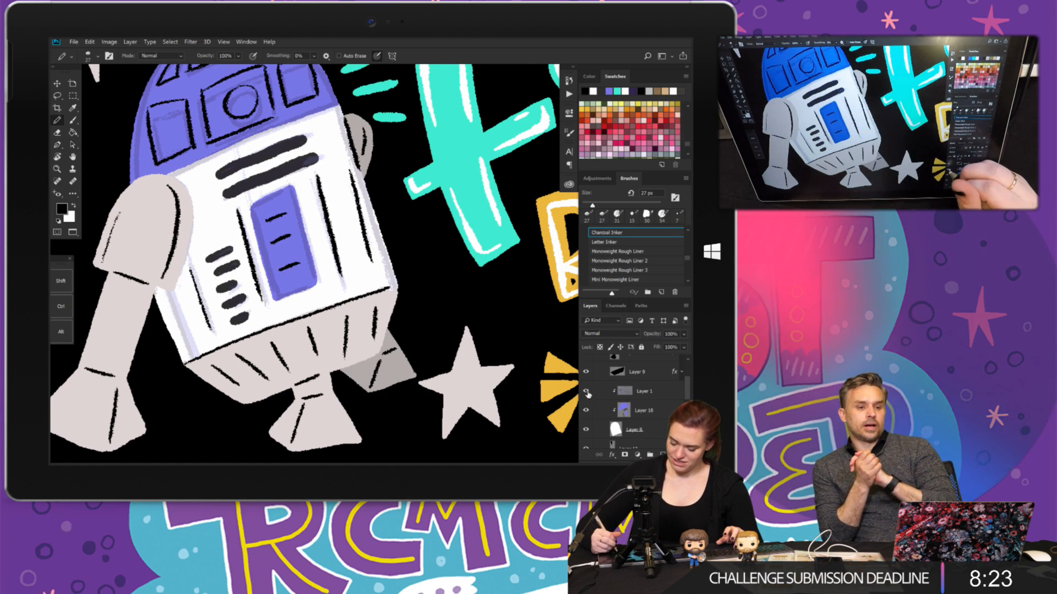
# - Hide the Layer 1 sketch and ink a black outline around the near shoulder's top and inner edge
pyautogui.click(586, 391)
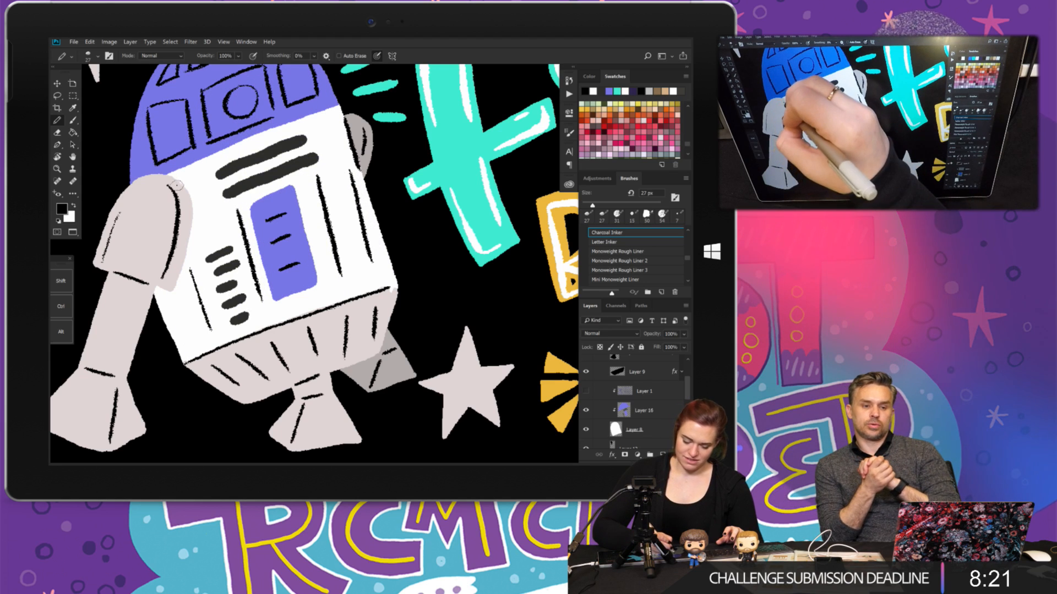
pyautogui.moveTo(182, 183)
pyautogui.mouseDown()
pyautogui.moveTo(184, 259)
pyautogui.moveTo(172, 288)
pyautogui.moveTo(160, 285)
pyautogui.mouseUp()
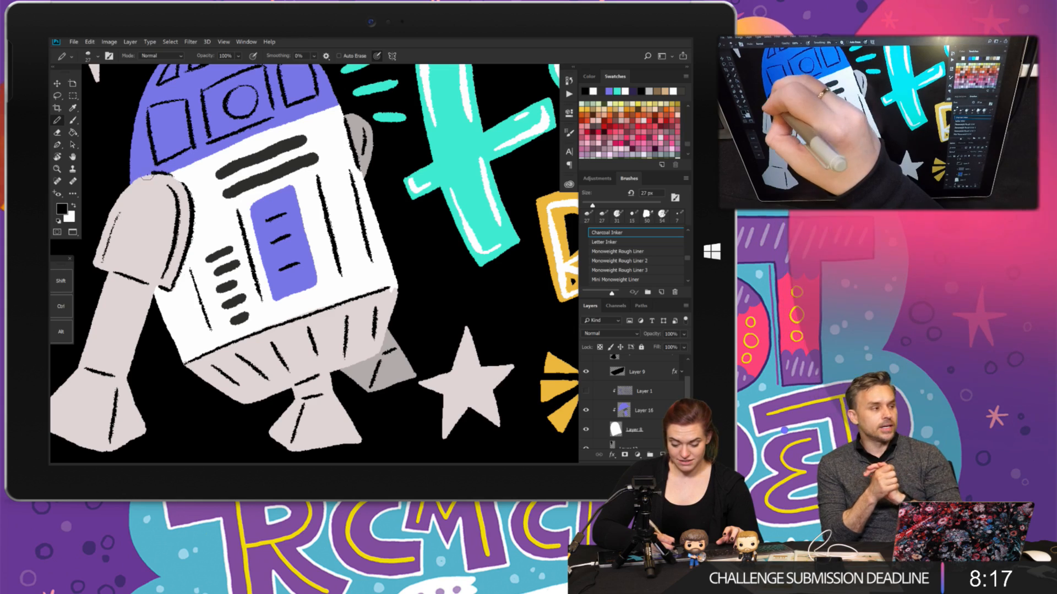
pyautogui.moveTo(173, 176); pyautogui.dragTo(138, 179)
pyautogui.moveTo(315, 291); pyautogui.dragTo(326, 339)
pyautogui.scroll(-2, 326, 339)
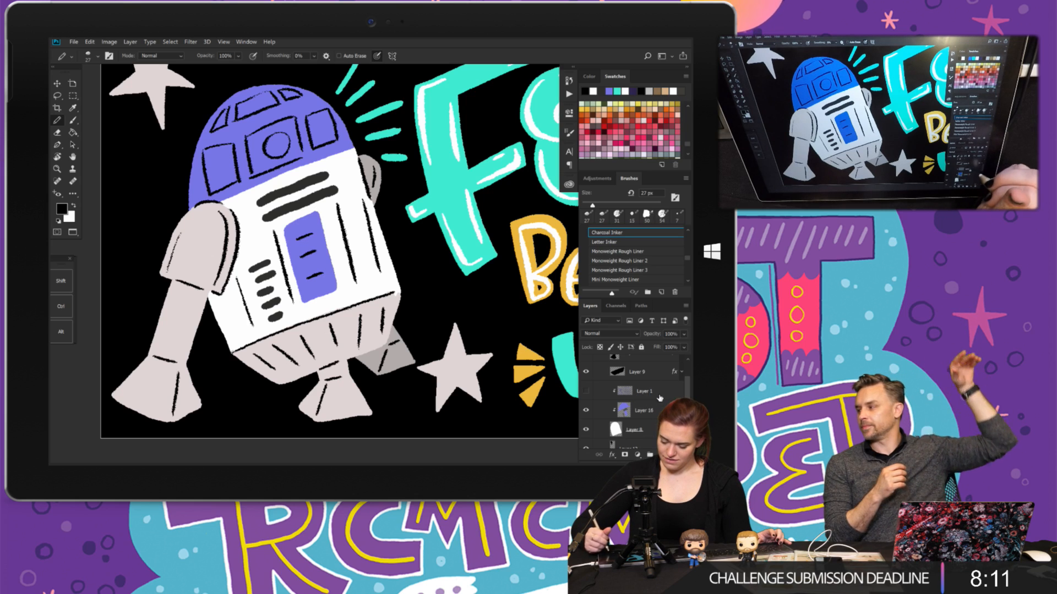
# - Add a new layer above Layer 17, clip it to Layer 17 and switch the foreground colour to white
pyautogui.scroll(3, 659, 391)
pyautogui.moveTo(687, 377); pyautogui.dragTo(687, 373)
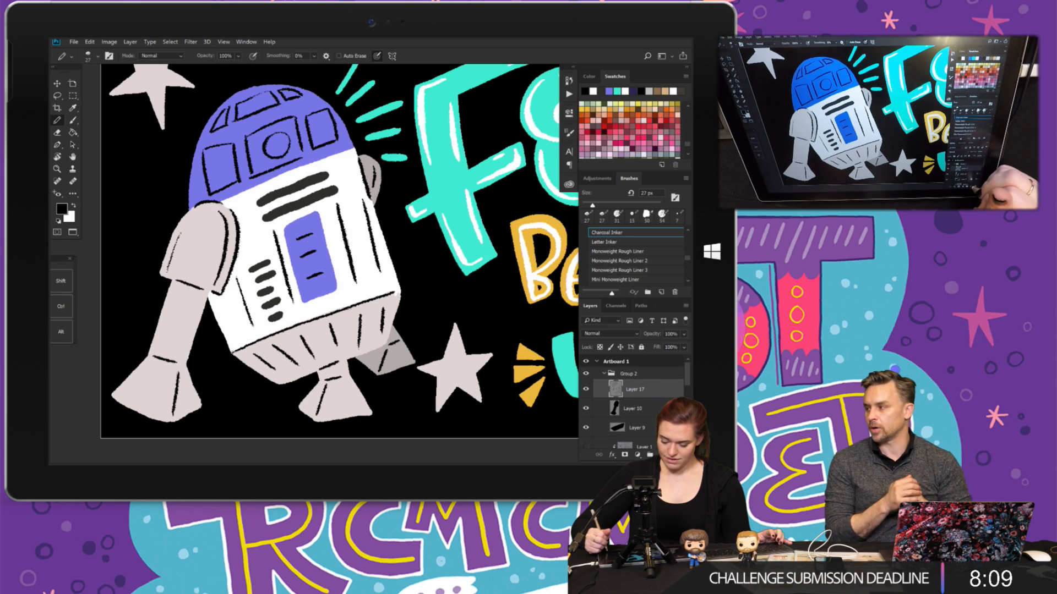
pyautogui.click(663, 455)
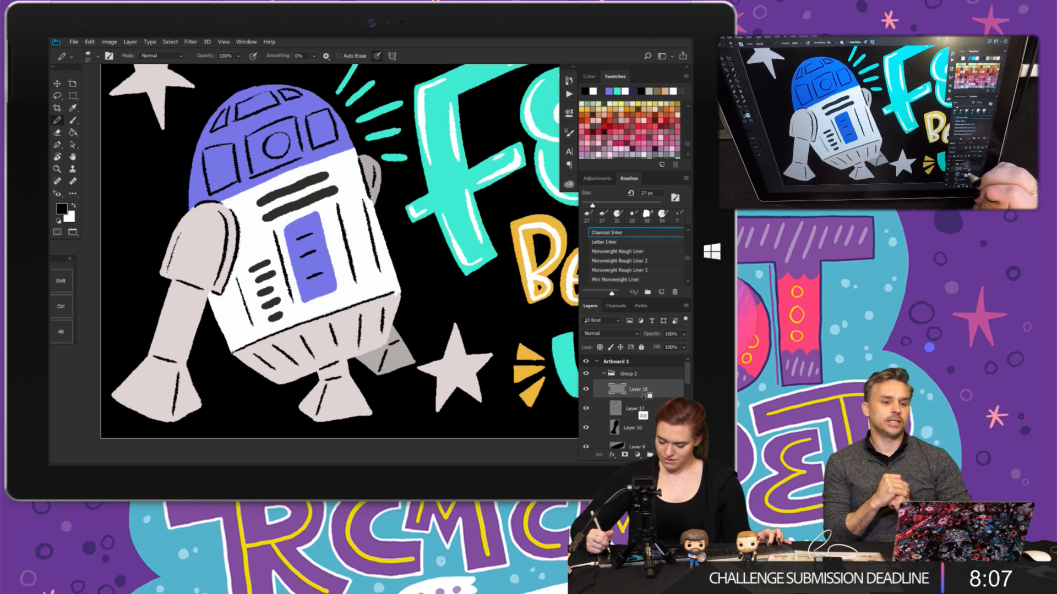
pyautogui.press('x')
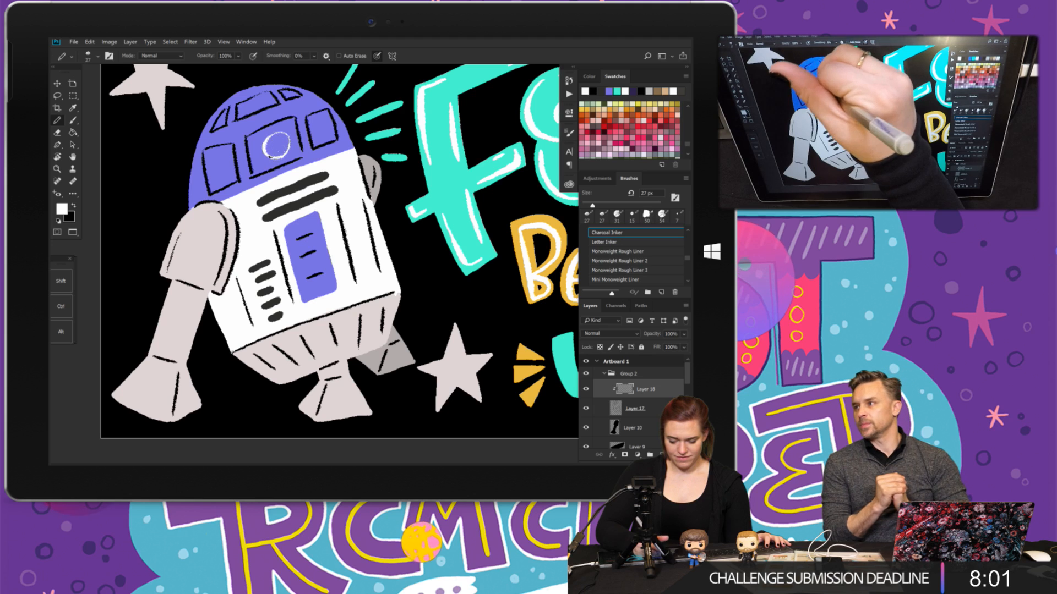
# - Recolour the dome's panel lines, the grey base's short lines and the near shoulder's inner lines white on the clipped layer
pyautogui.moveTo(270, 157)
pyautogui.mouseDown()
pyautogui.moveTo(289, 148)
pyautogui.moveTo(267, 138)
pyautogui.moveTo(293, 118)
pyautogui.mouseUp()
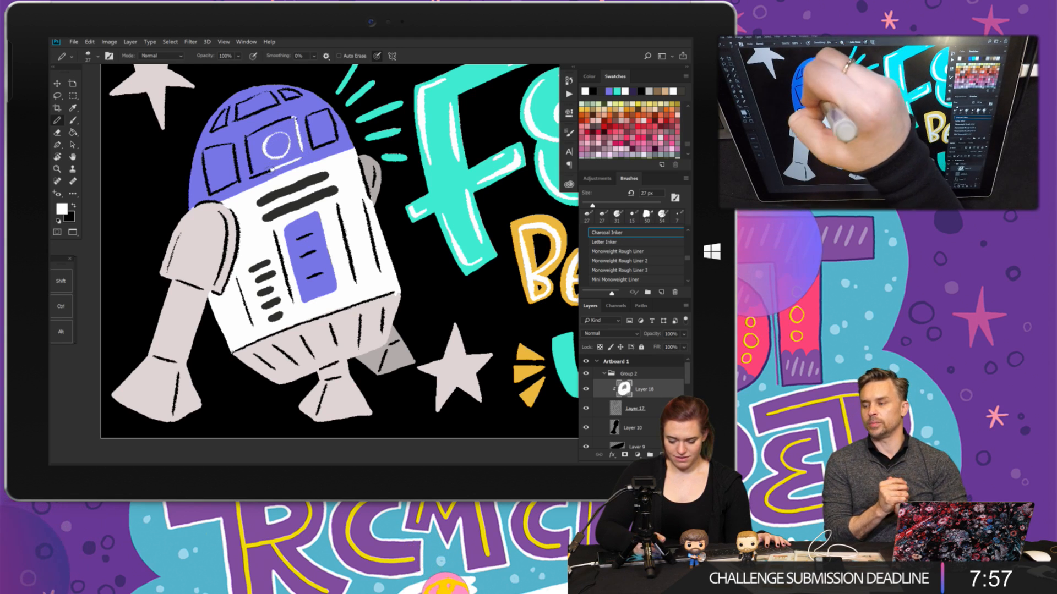
pyautogui.moveTo(251, 178); pyautogui.dragTo(293, 162)
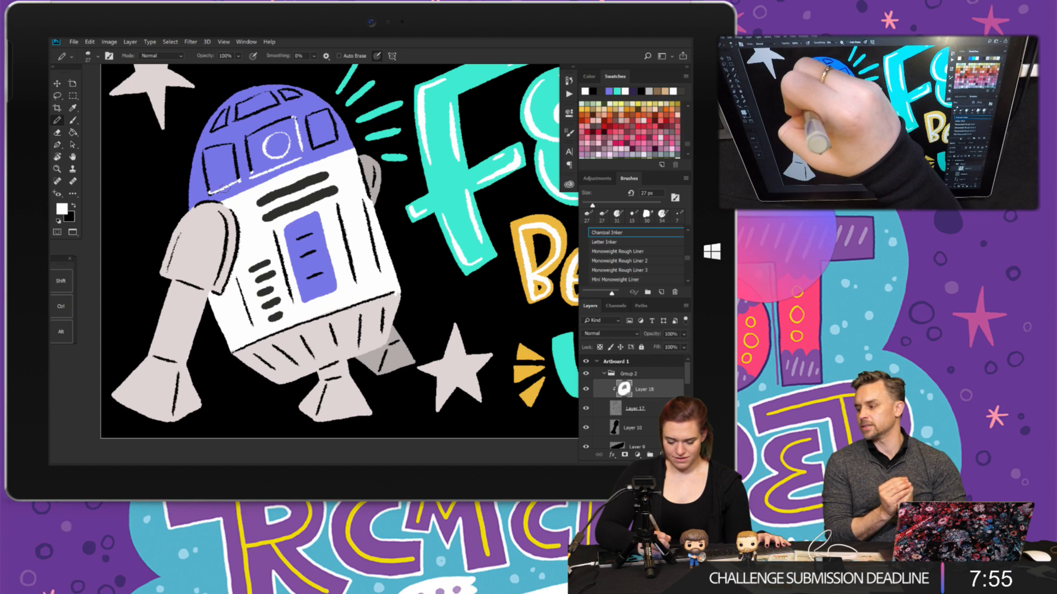
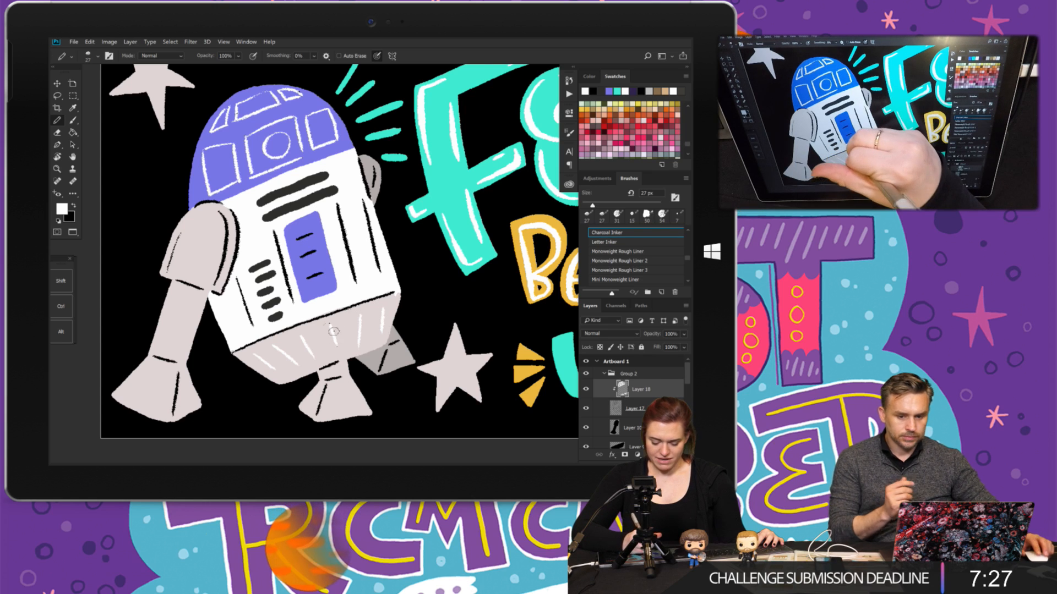
pyautogui.moveTo(475, 277)
pyautogui.mouseDown()
pyautogui.moveTo(457, 230)
pyautogui.moveTo(449, 316)
pyautogui.mouseUp()
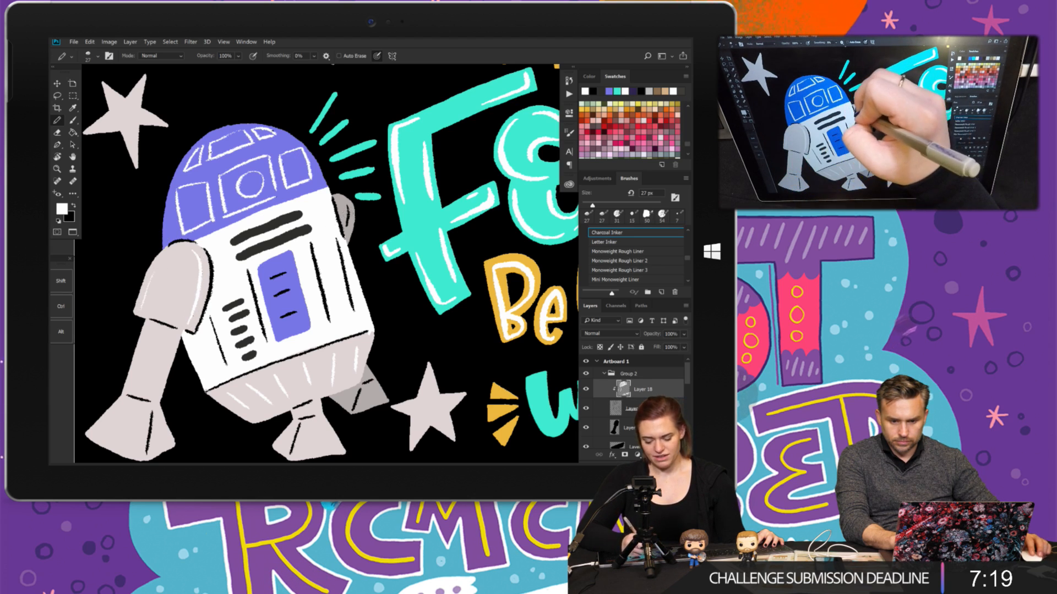
pyautogui.moveTo(415, 198); pyautogui.dragTo(435, 171)
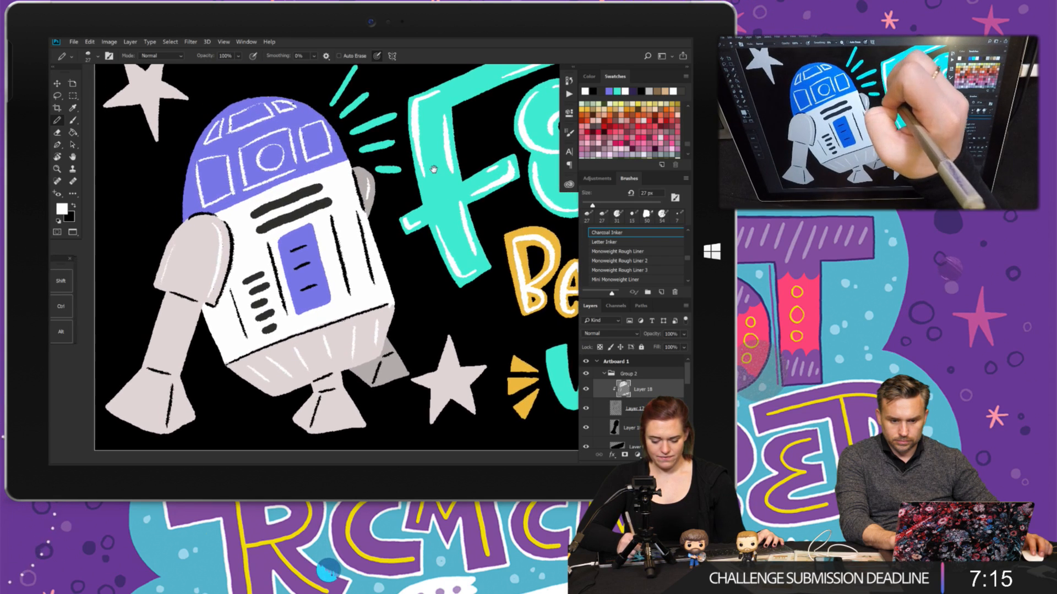
# - Add a new layer above Layer 18 and hatch white highlight strokes on the droid's near foot and lower arm
pyautogui.click(663, 455)
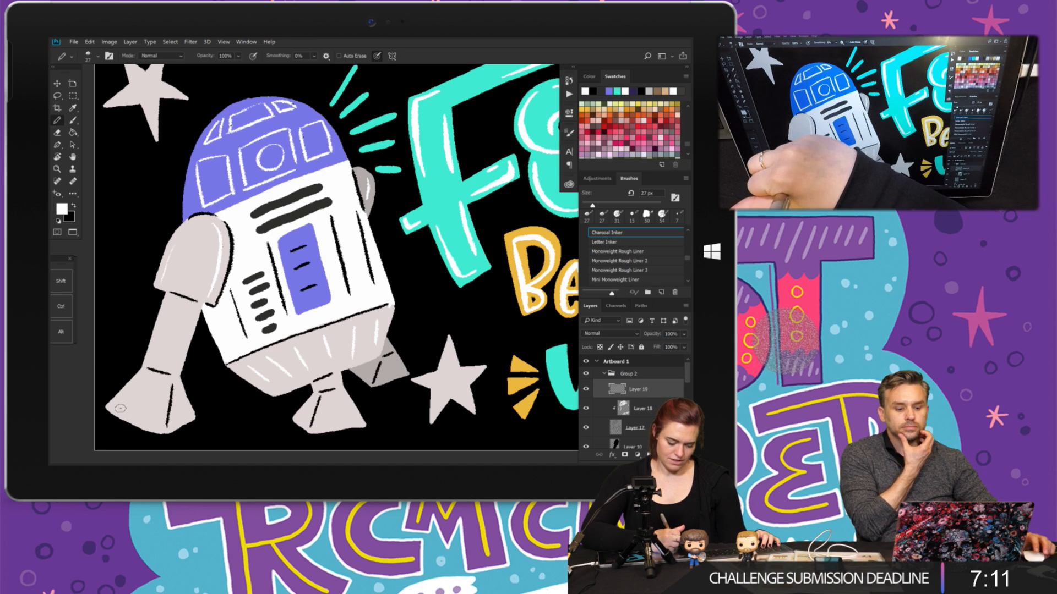
pyautogui.moveTo(151, 425)
pyautogui.mouseDown()
pyautogui.moveTo(122, 408)
pyautogui.moveTo(126, 392)
pyautogui.mouseUp()
pyautogui.moveTo(172, 306); pyautogui.dragTo(153, 360)
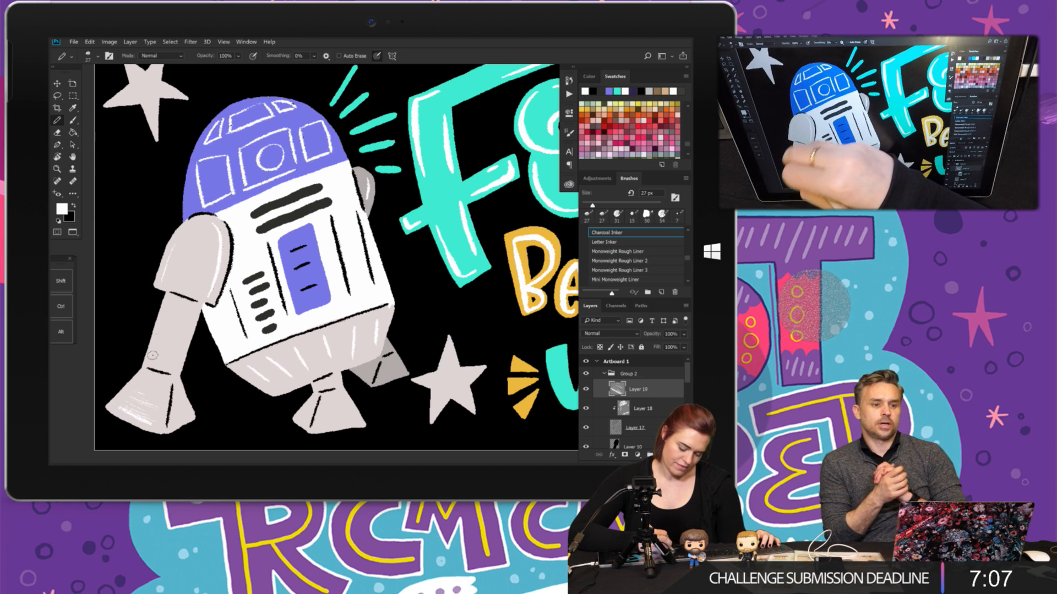
pyautogui.moveTo(177, 305); pyautogui.dragTo(159, 359)
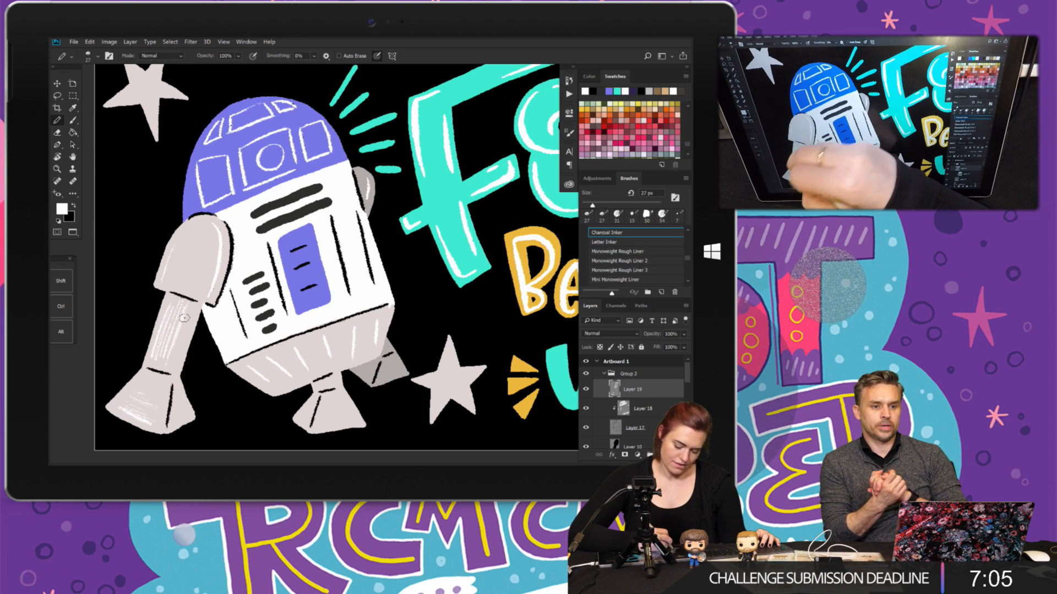
# - Hatch white highlights on the droid's middle and far feet and fill the dome's round eye with white strokes
pyautogui.moveTo(273, 306); pyautogui.dragTo(170, 182)
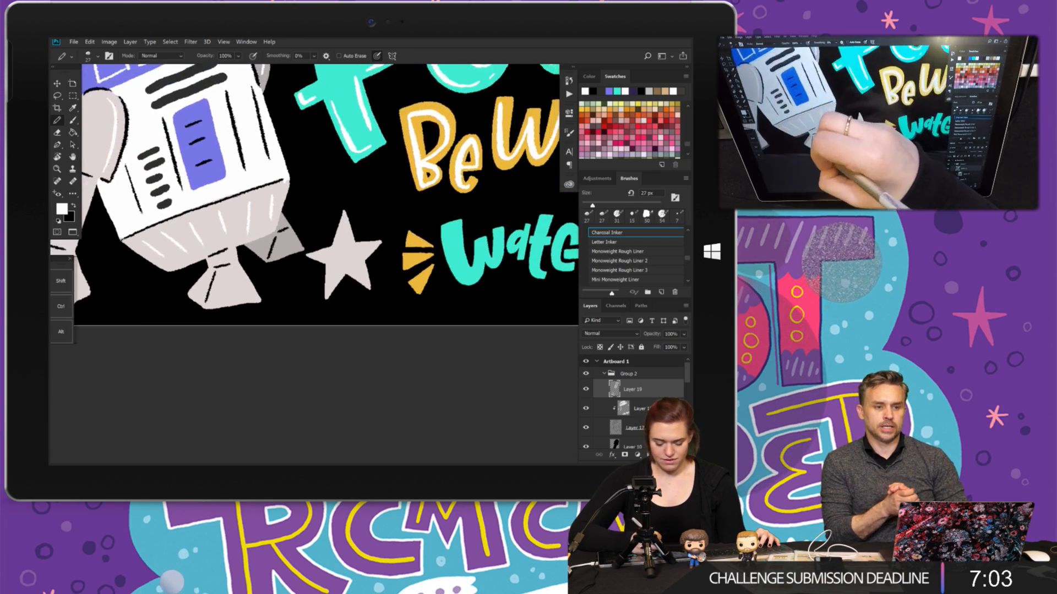
pyautogui.moveTo(287, 335); pyautogui.dragTo(418, 353)
pyautogui.moveTo(346, 314); pyautogui.dragTo(381, 317)
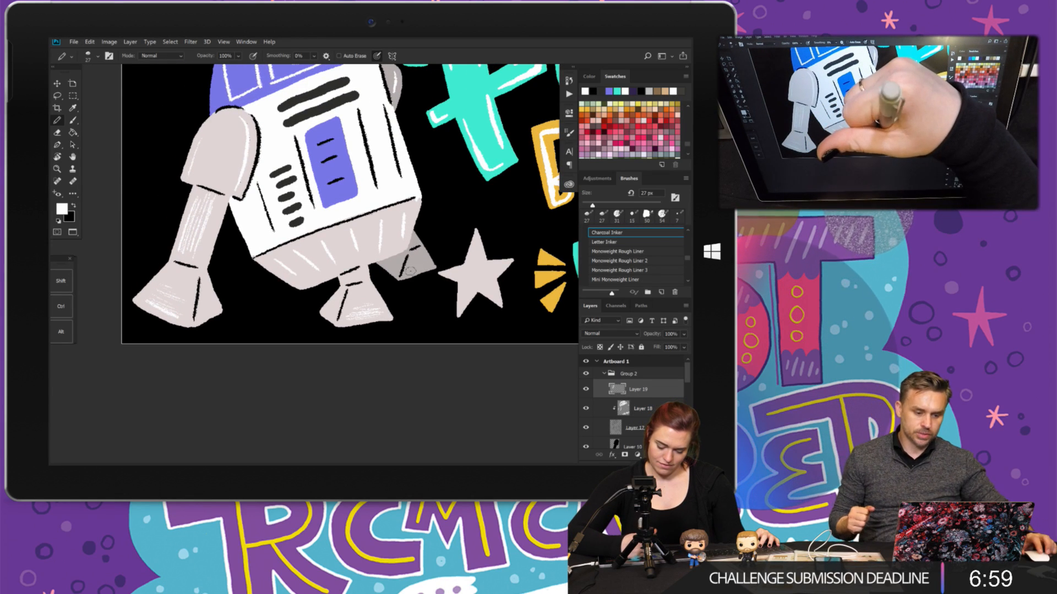
pyautogui.moveTo(415, 262); pyautogui.dragTo(416, 367)
pyautogui.moveTo(372, 203); pyautogui.dragTo(353, 270)
pyautogui.moveTo(353, 352); pyautogui.dragTo(336, 265)
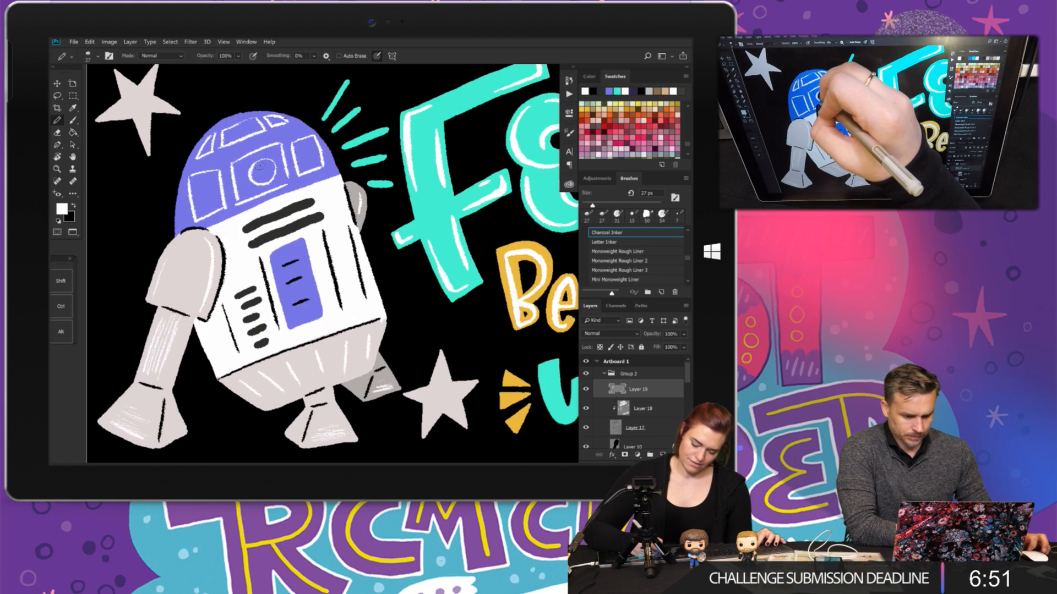
pyautogui.moveTo(260, 165); pyautogui.dragTo(263, 172)
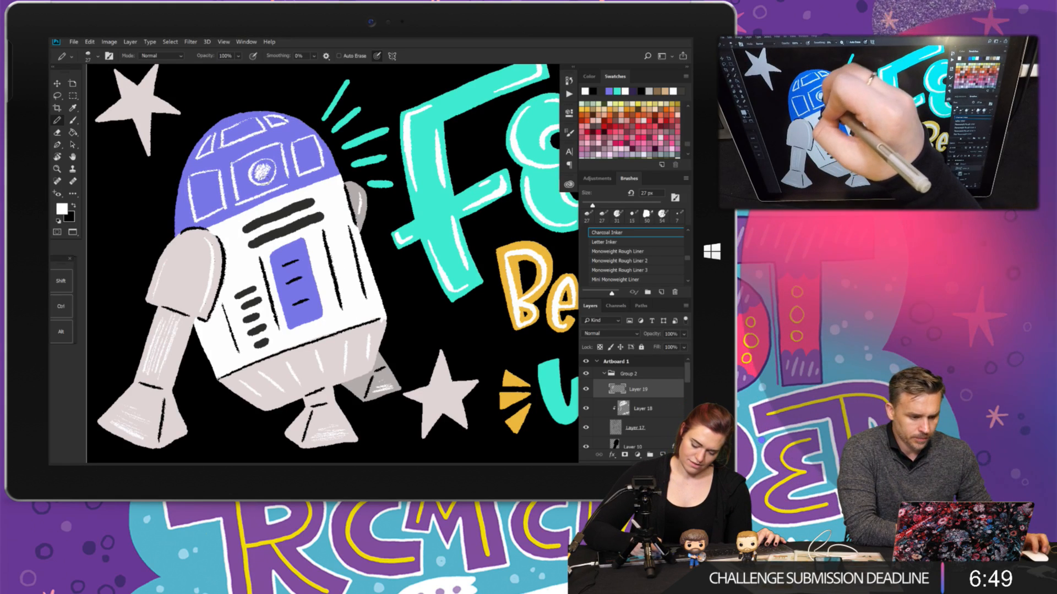
# - Hide the interface panels and view the whole artboard enlarged to review the composition
pyautogui.hotkey('ctrl', '0')
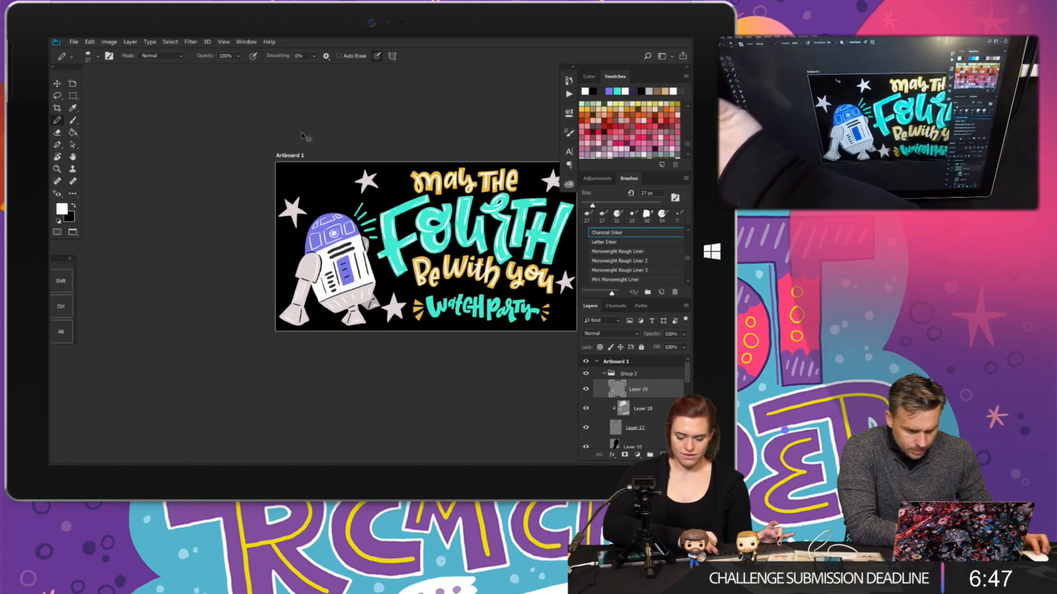
pyautogui.hotkey('ctrl', '-')
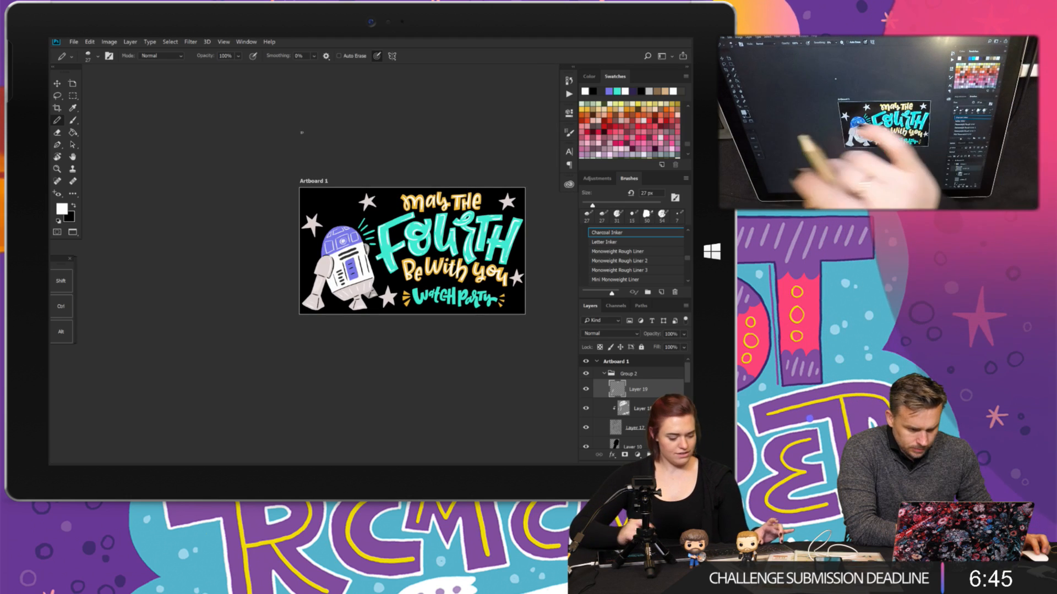
pyautogui.hotkey('ctrl', '+')
pyautogui.moveTo(445, 252); pyautogui.dragTo(367, 253)
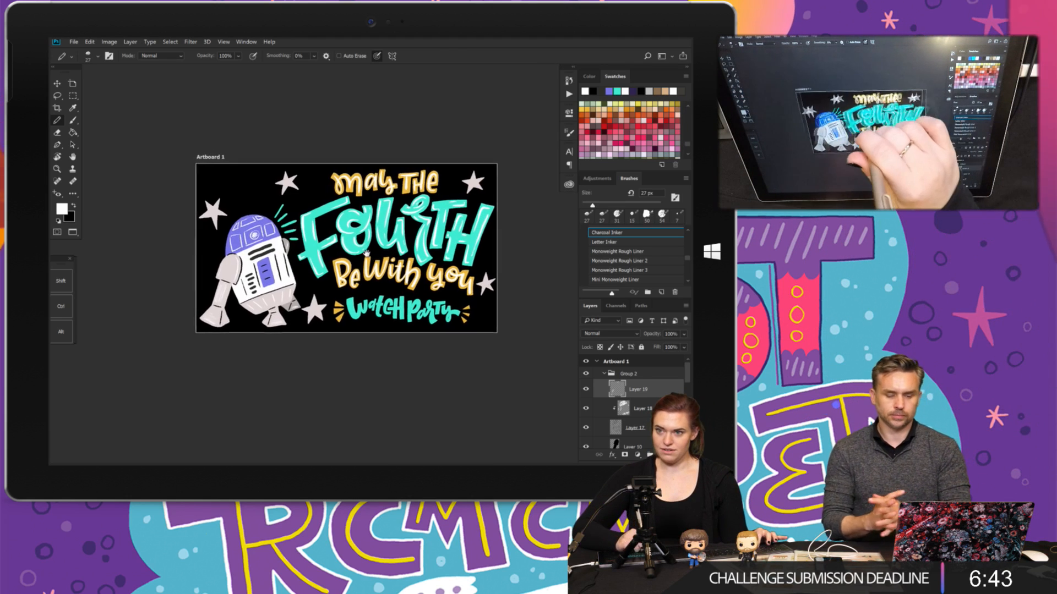
pyautogui.press('Tab')
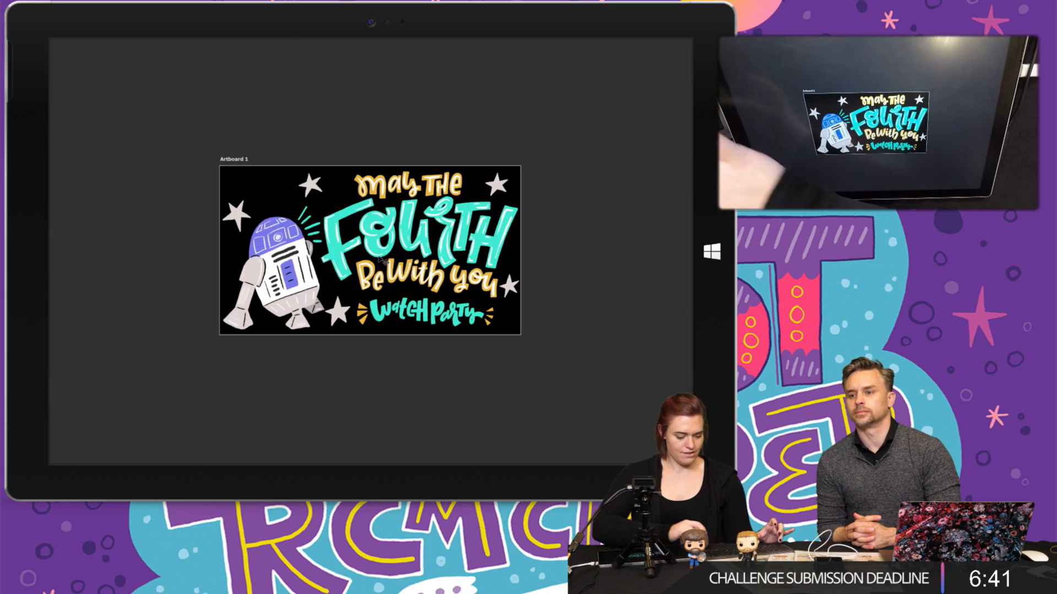
pyautogui.hotkey('ctrl', '+')
pyautogui.hotkey('ctrl', '+')
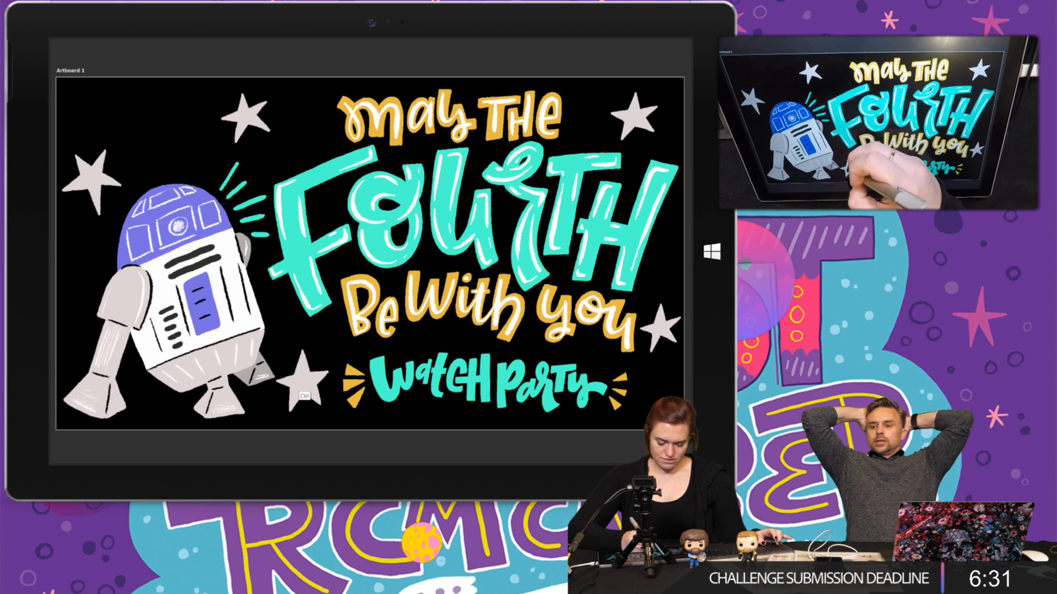
# - On Layer 7, isolate the star beside the droid's far foot, scale it down and nudge it slightly towards the droid
pyautogui.keyDown('ctrl'); pyautogui.rightClick(304, 378); pyautogui.keyUp('ctrl')
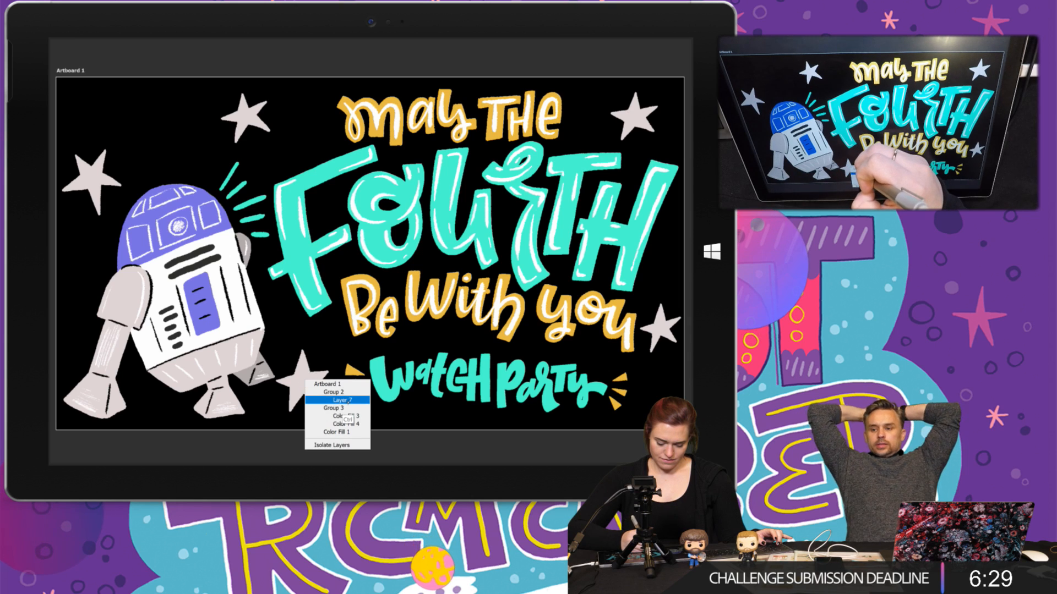
pyautogui.click(330, 400)
pyautogui.moveTo(310, 346)
pyautogui.mouseDown()
pyautogui.moveTo(261, 374)
pyautogui.moveTo(341, 406)
pyautogui.moveTo(325, 348)
pyautogui.mouseUp()
pyautogui.hotkey('ctrl', 't')
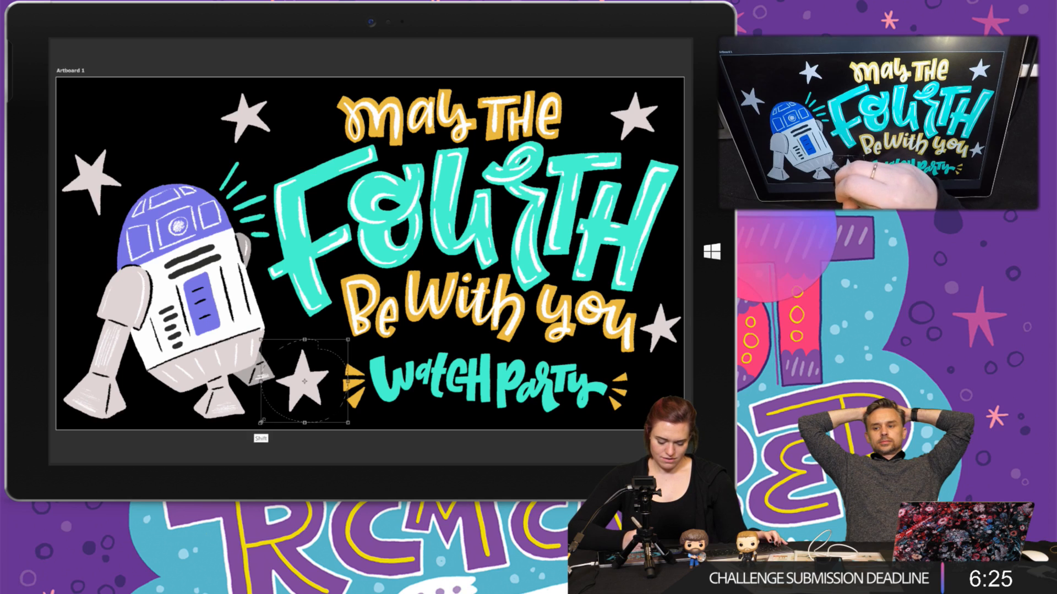
pyautogui.moveTo(261, 423); pyautogui.dragTo(278, 408)
pyautogui.press('Return')
pyautogui.hotkey('ctrl', 'd')
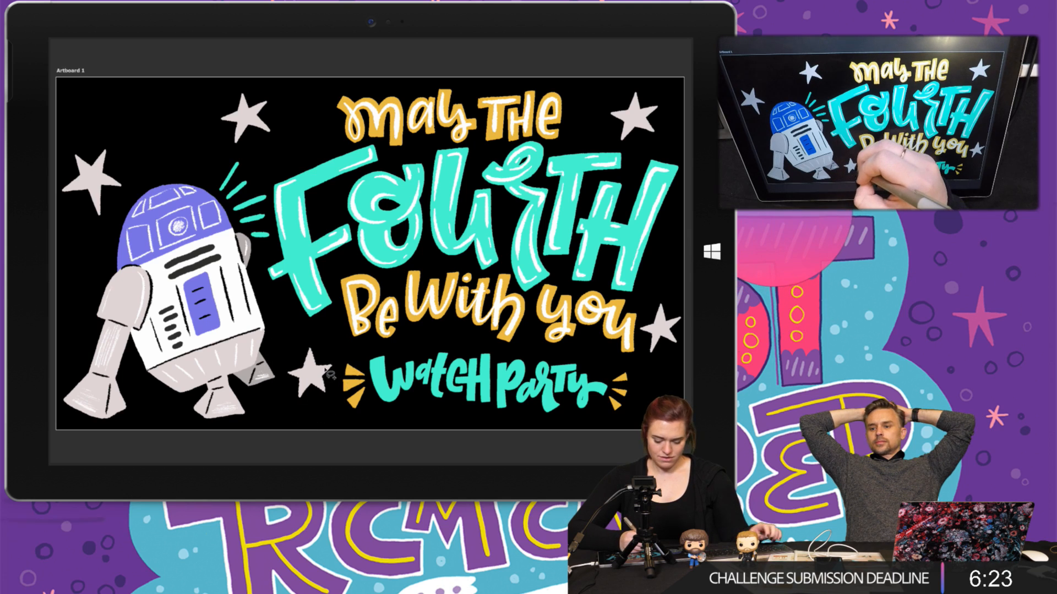
pyautogui.moveTo(325, 372); pyautogui.dragTo(320, 366)
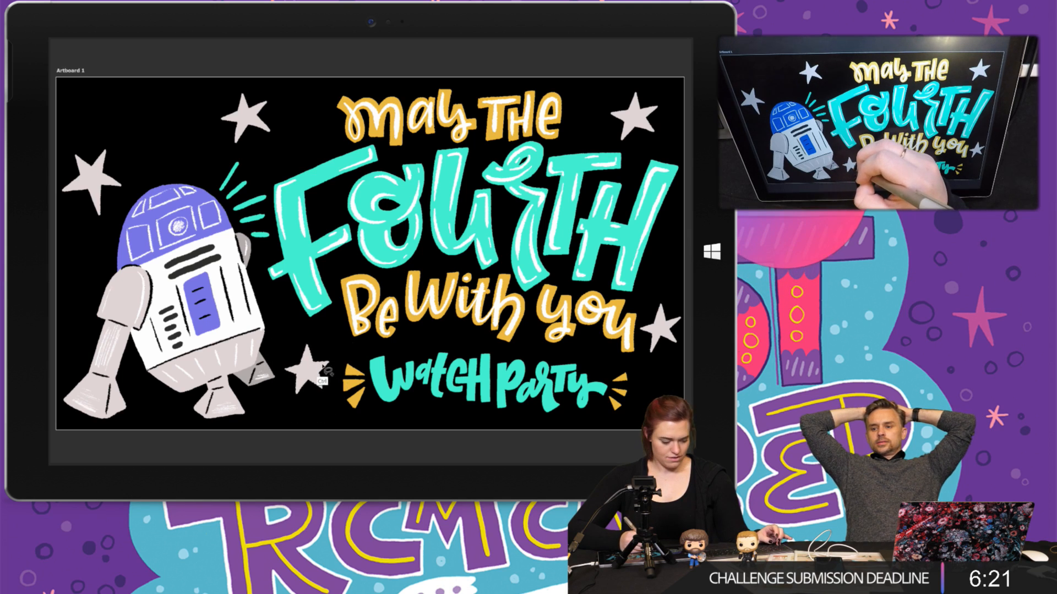
# - Bring back the interface panels, show the hidden Hue/Saturation adjustment below Layer 14 and open its properties
pyautogui.moveTo(362, 272); pyautogui.dragTo(333, 282)
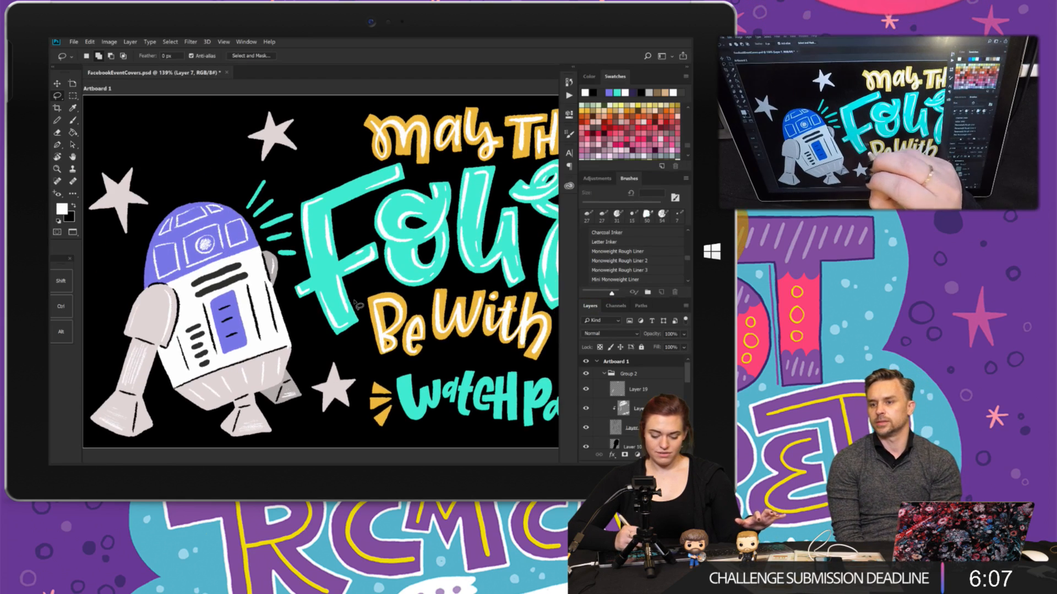
pyautogui.moveTo(545, 353); pyautogui.dragTo(464, 334)
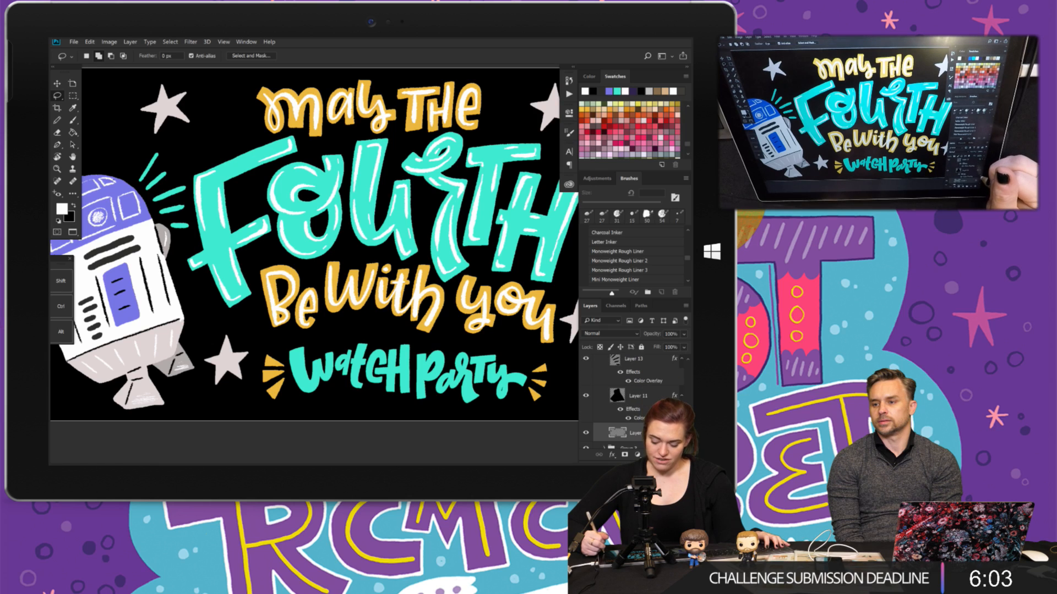
pyautogui.scroll(-1, 633, 396)
pyautogui.scroll(-2, 633, 396)
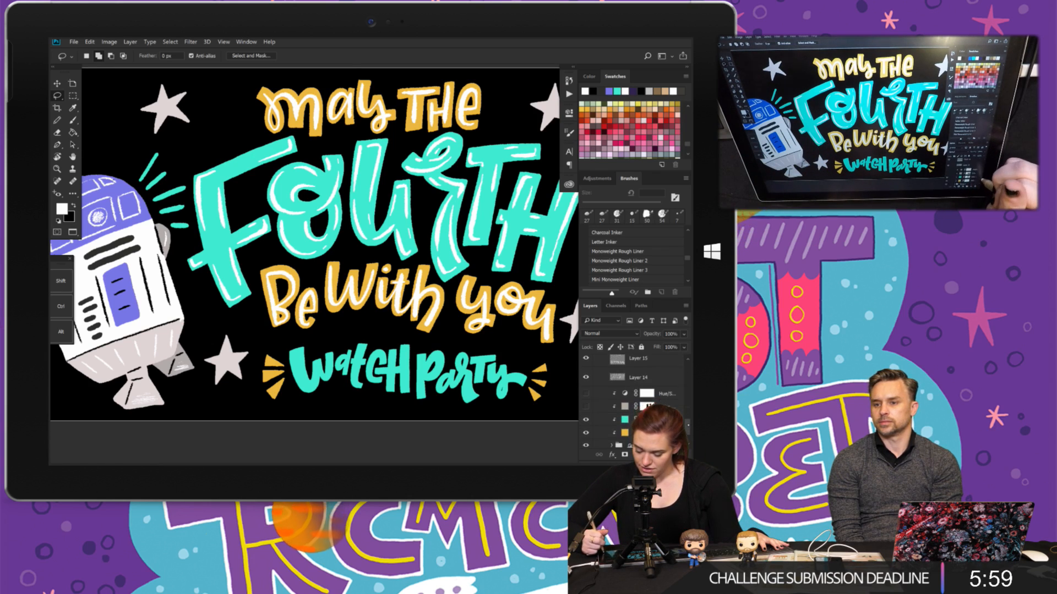
pyautogui.press('x')
pyautogui.click(586, 397)
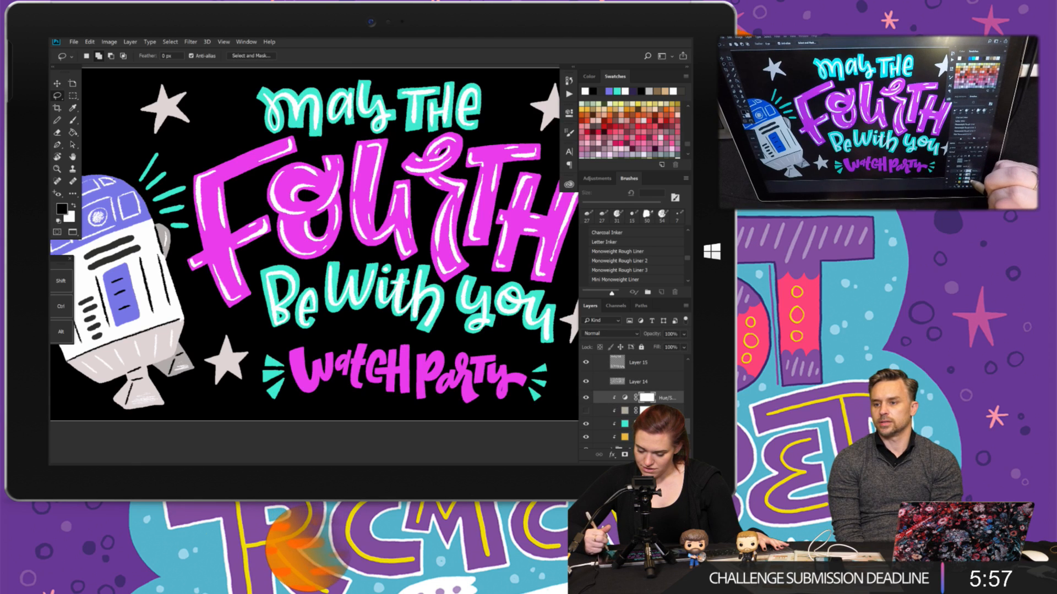
pyautogui.press('x')
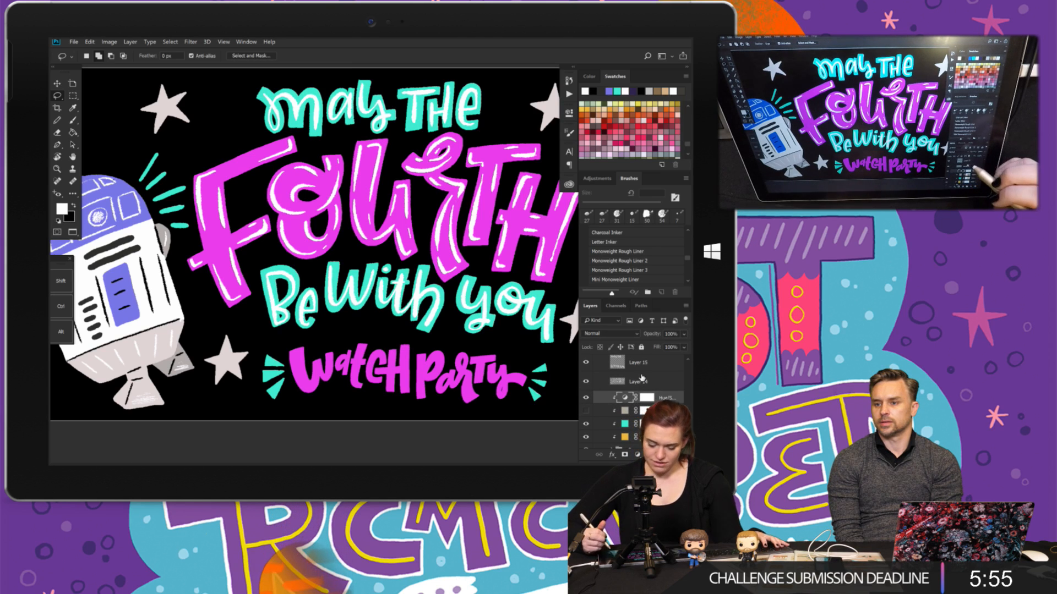
pyautogui.click(625, 398)
pyautogui.hotkey('ctrl', '-')
pyautogui.hotkey('ctrl', '-')
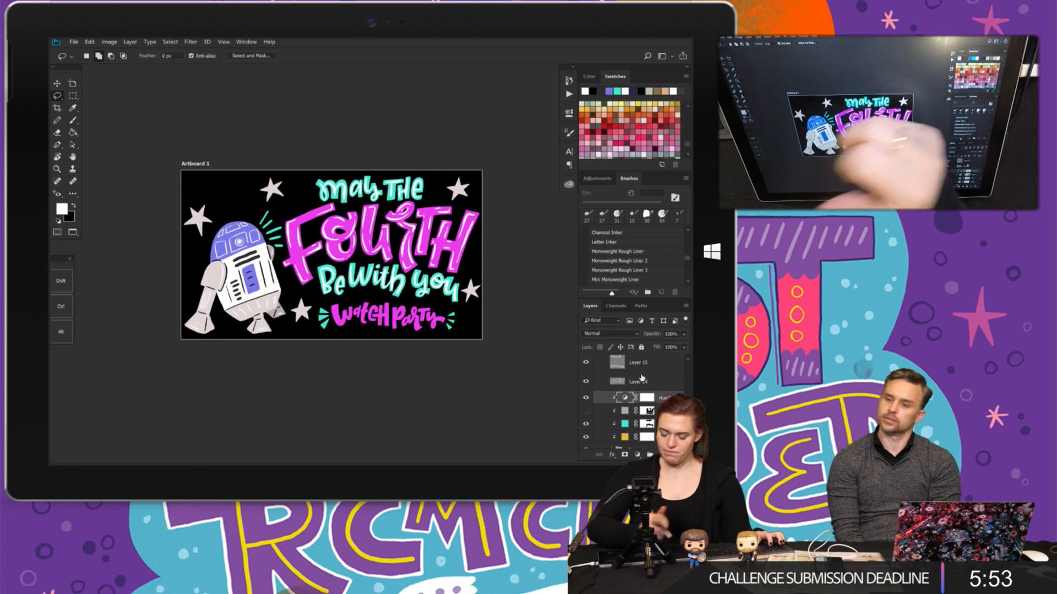
pyautogui.moveTo(413, 263); pyautogui.dragTo(329, 262)
pyautogui.doubleClick(625, 397)
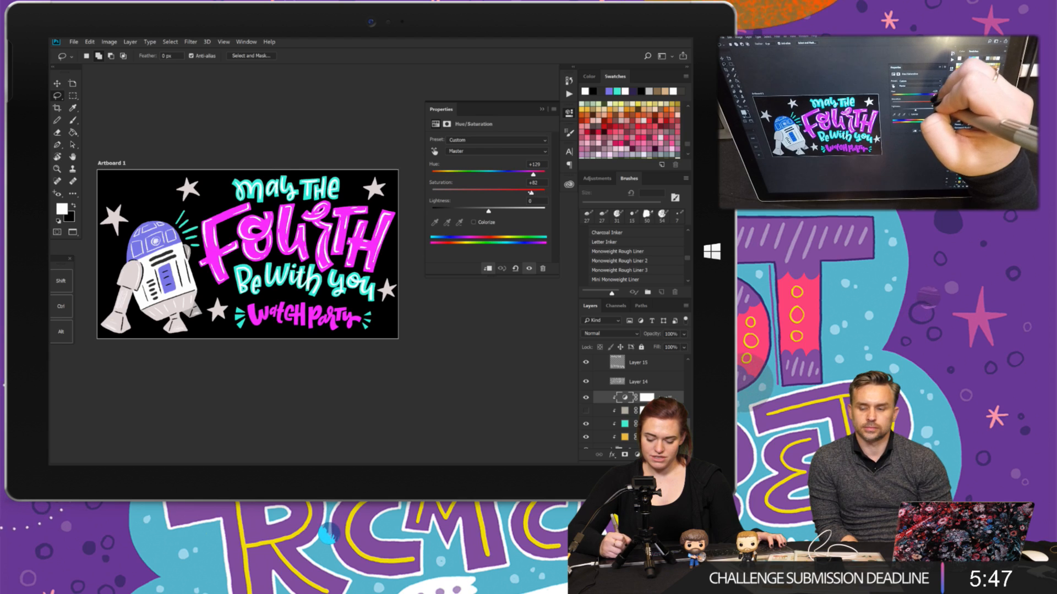
# - Try a saturation of +85 and several hue shifts down to -180 on the lettering, comparing with the adjustment switched off
pyautogui.moveTo(531, 193); pyautogui.dragTo(441, 191)
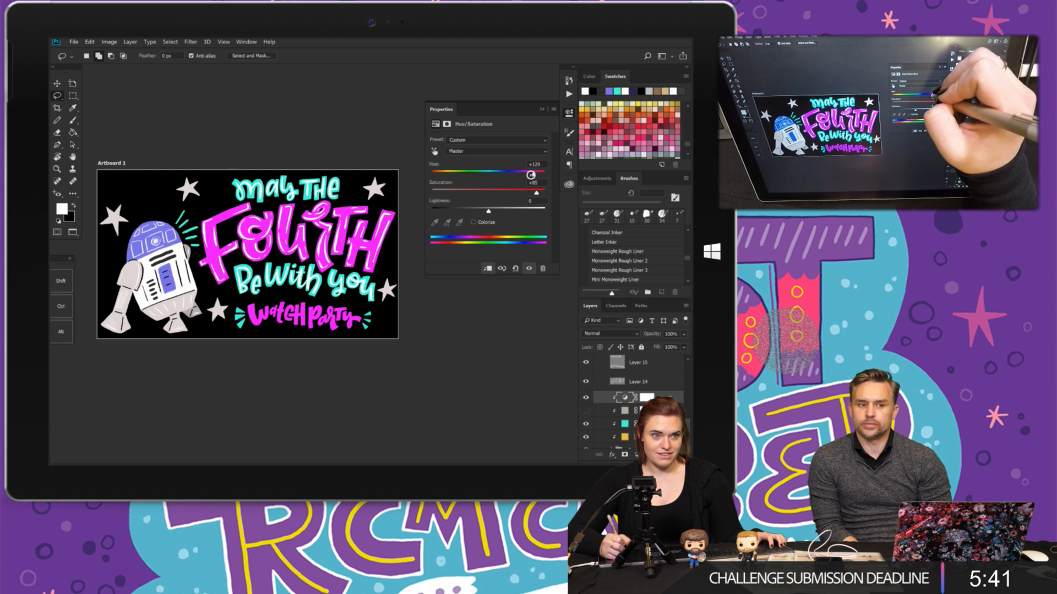
pyautogui.moveTo(532, 174); pyautogui.dragTo(457, 174)
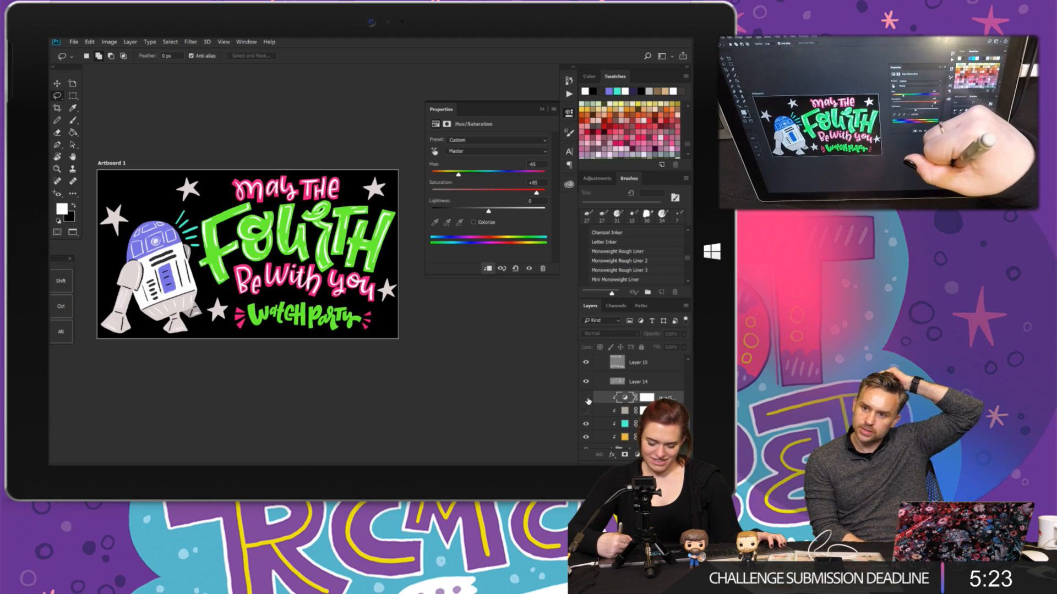
pyautogui.click(587, 399)
pyautogui.click(587, 398)
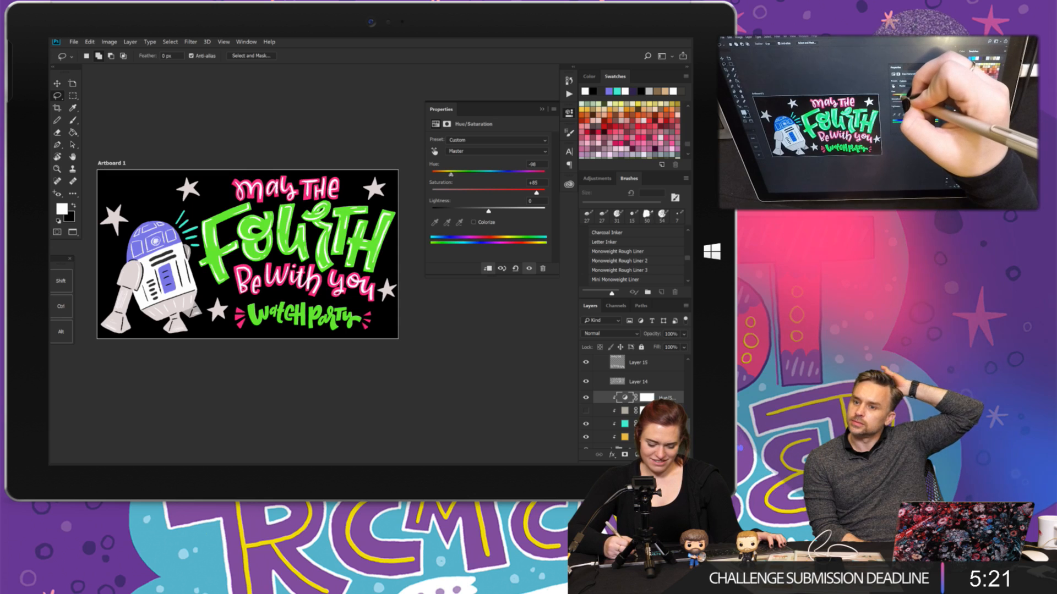
pyautogui.moveTo(450, 174); pyautogui.dragTo(439, 174)
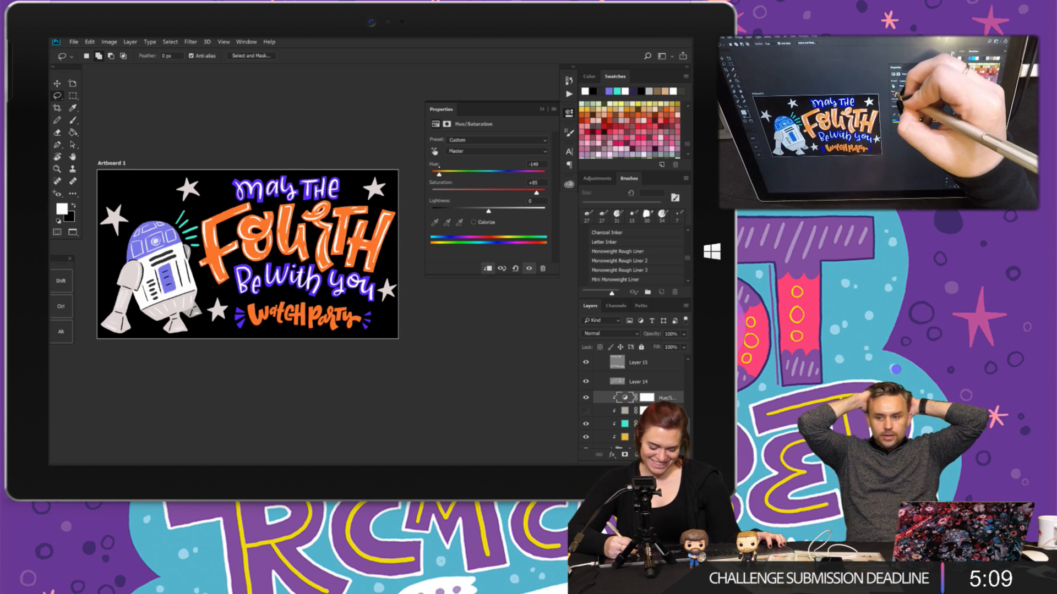
pyautogui.moveTo(438, 174); pyautogui.dragTo(432, 174)
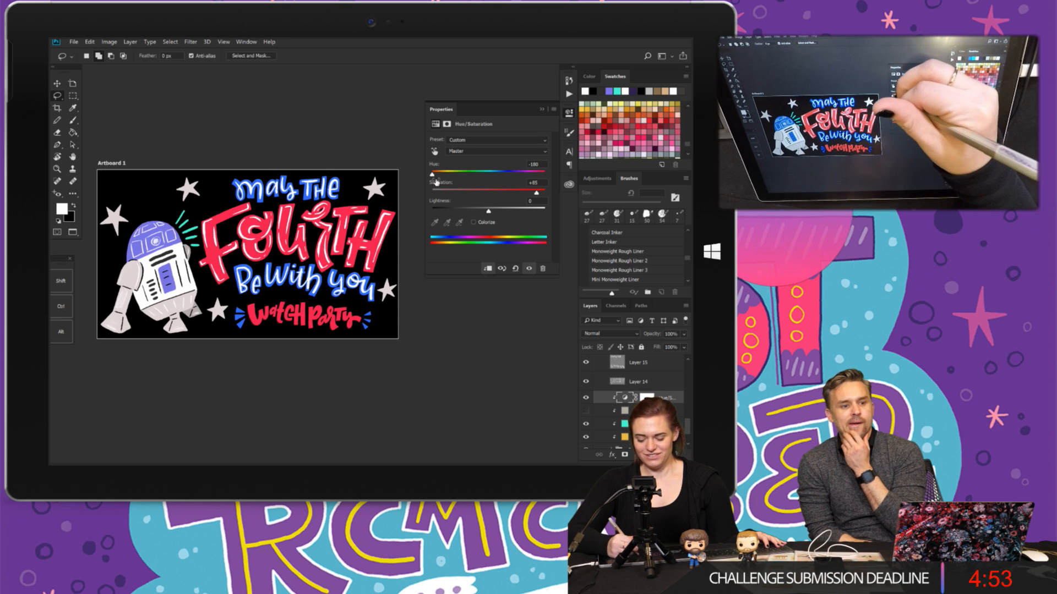
pyautogui.moveTo(436, 174); pyautogui.dragTo(432, 174)
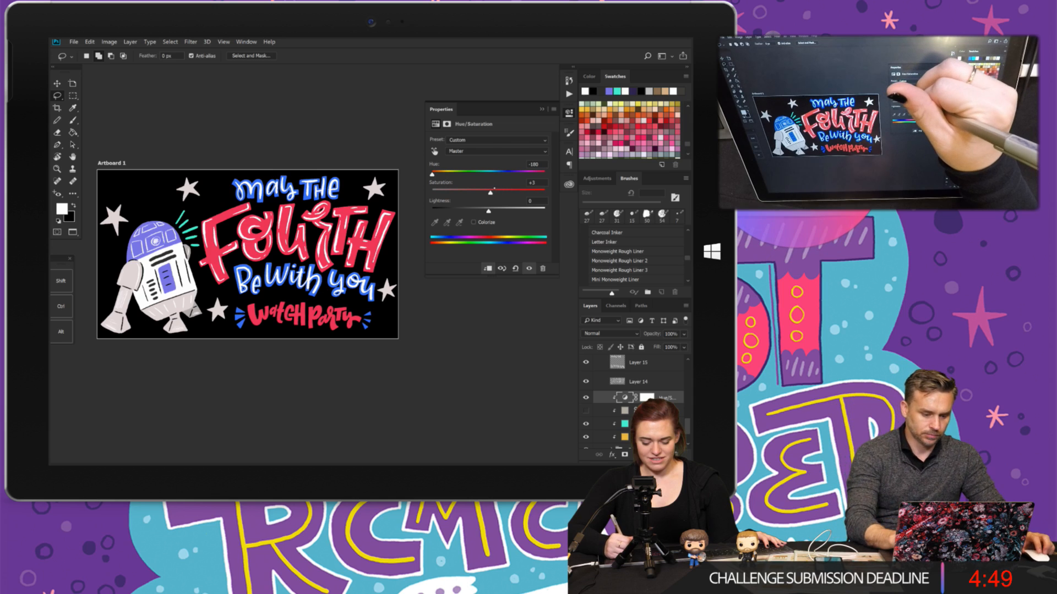
# - Raise the lettering's saturation to +100, try a lightness of +7 and reset the lightness to 0
pyautogui.moveTo(464, 193); pyautogui.dragTo(545, 192)
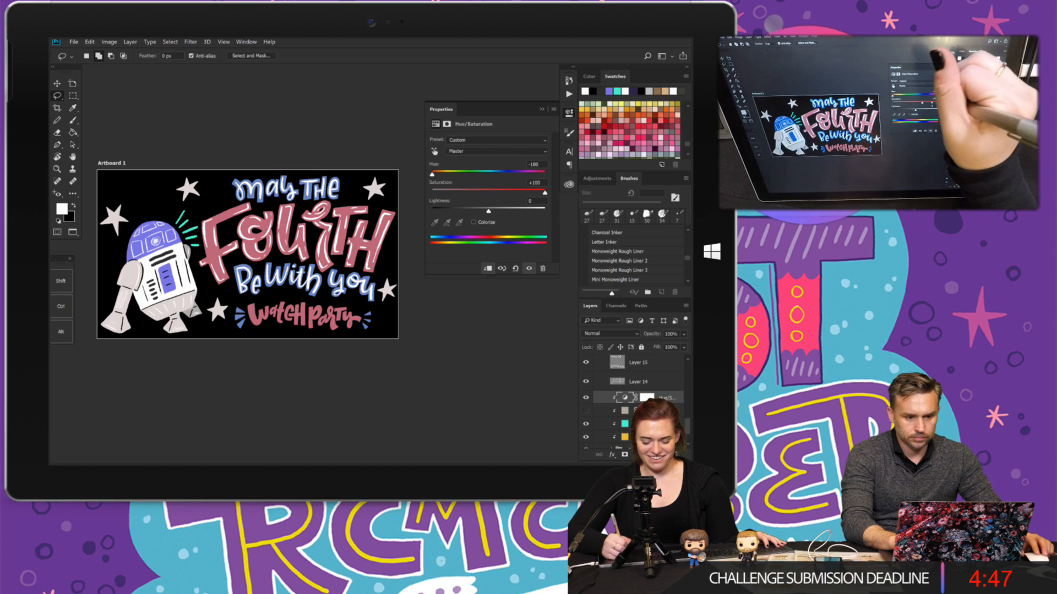
pyautogui.moveTo(489, 210)
pyautogui.mouseDown()
pyautogui.moveTo(512, 210)
pyautogui.moveTo(491, 197)
pyautogui.mouseUp()
pyautogui.click(538, 203)
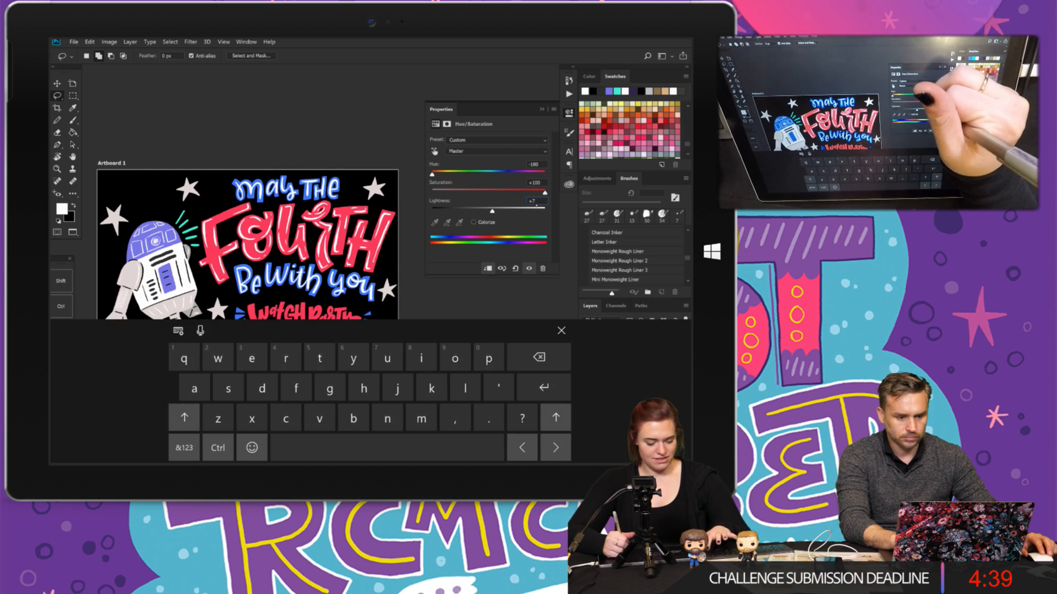
pyautogui.press('BackSpace')
pyautogui.write('0')
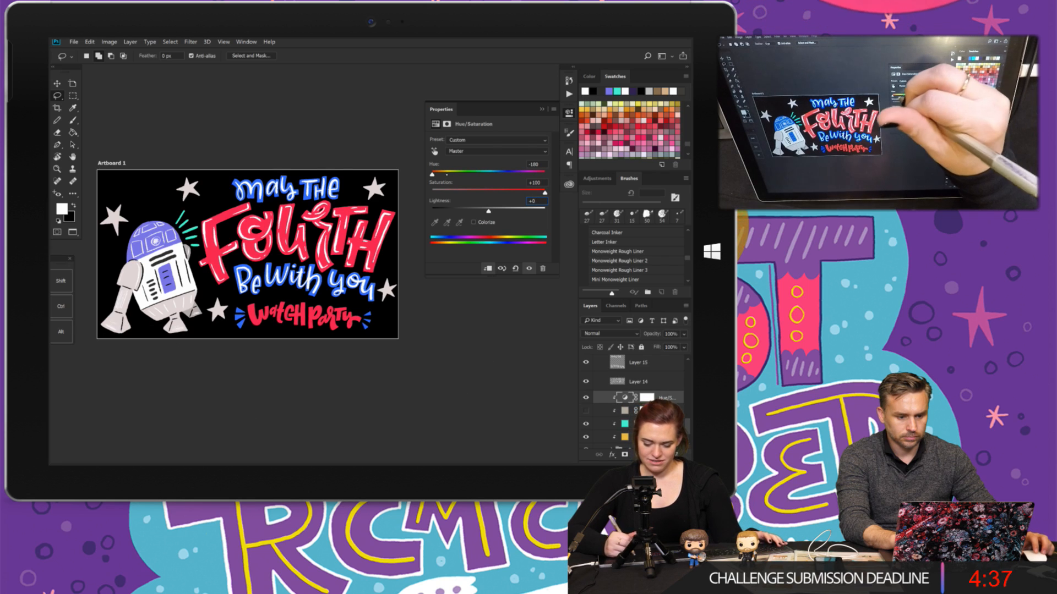
# - Try a hue of +14 on the lettering, then set the hue to 0 and the saturation to +100
pyautogui.moveTo(438, 174); pyautogui.dragTo(496, 174)
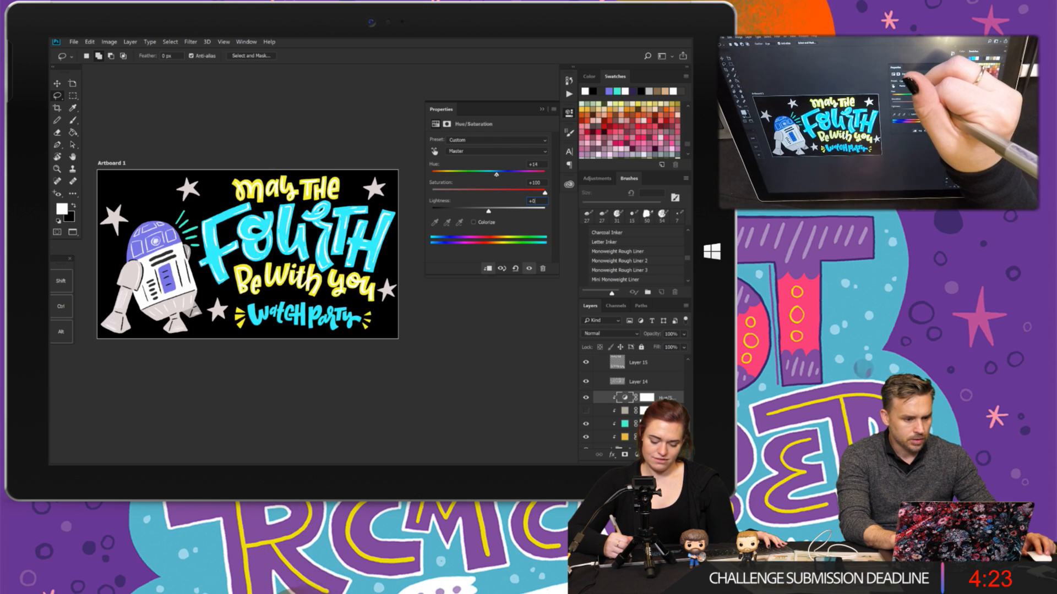
pyautogui.click(534, 164)
pyautogui.write('0')
pyautogui.click(537, 183)
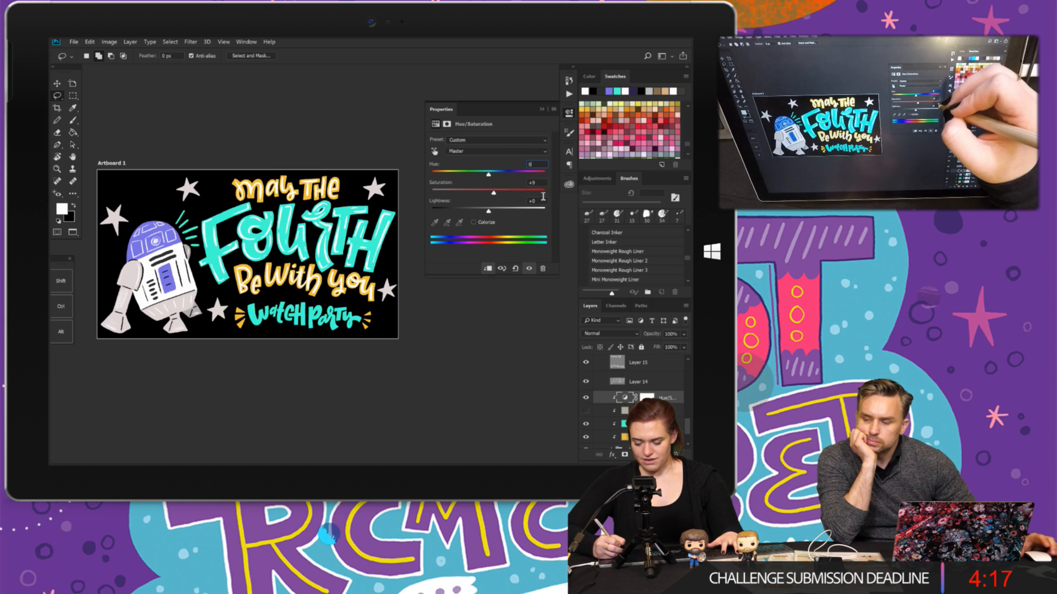
pyautogui.write('00')
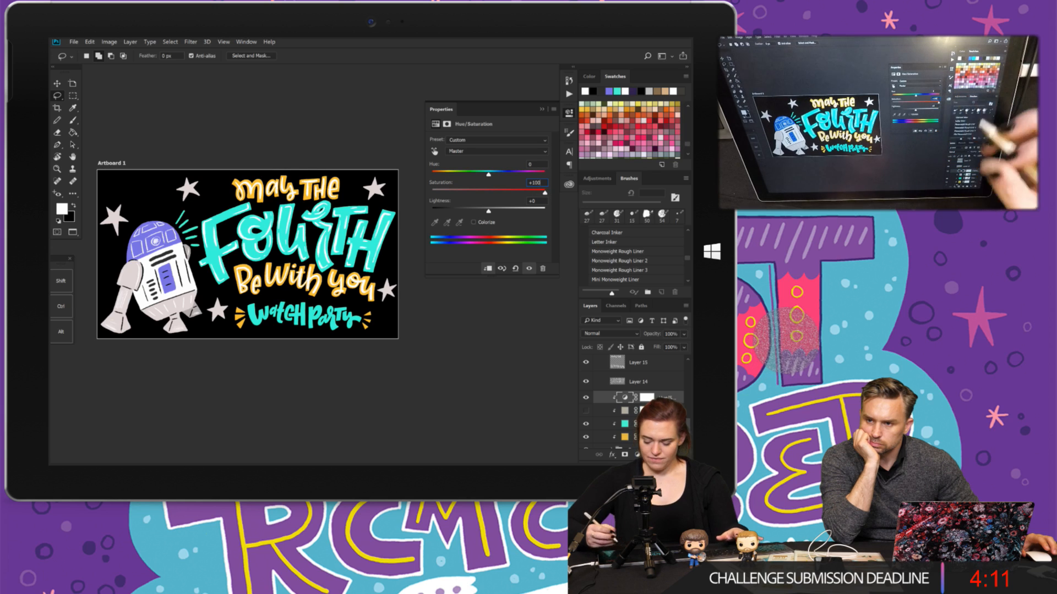
# - Add a clipped Color Balance adjustment above the Hue/Saturation layer and set its midtones to -45, +63 and +59
pyautogui.click(637, 454)
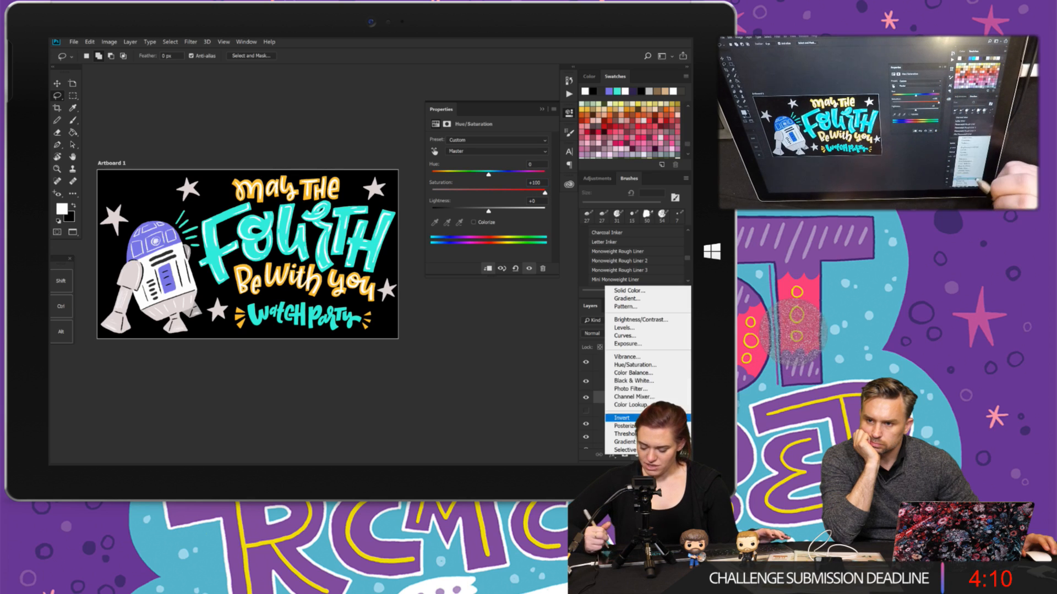
pyautogui.click(653, 372)
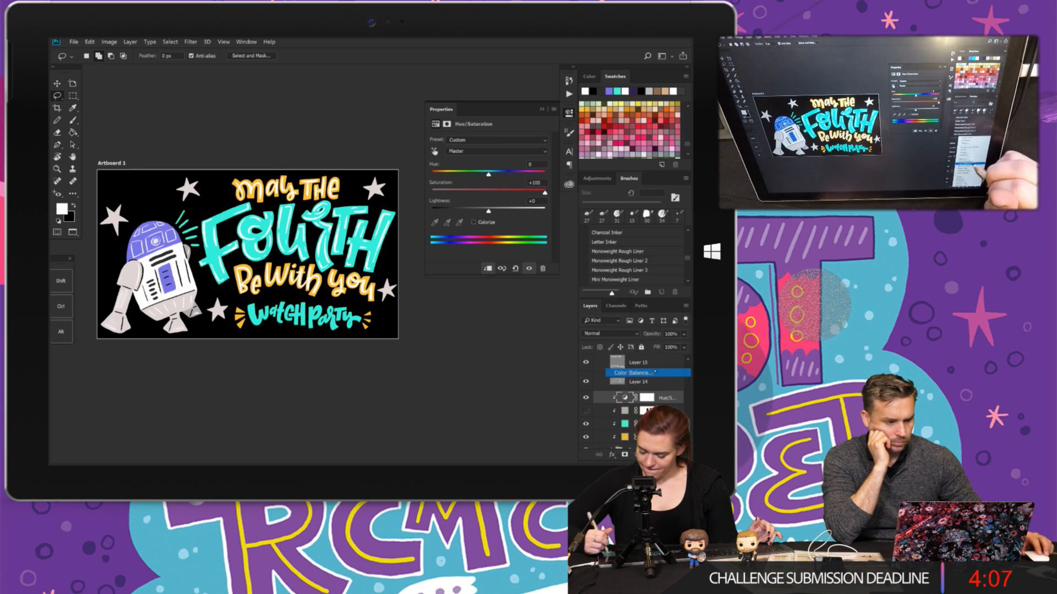
pyautogui.keyDown('alt'); pyautogui.click(628, 403); pyautogui.keyUp('alt')
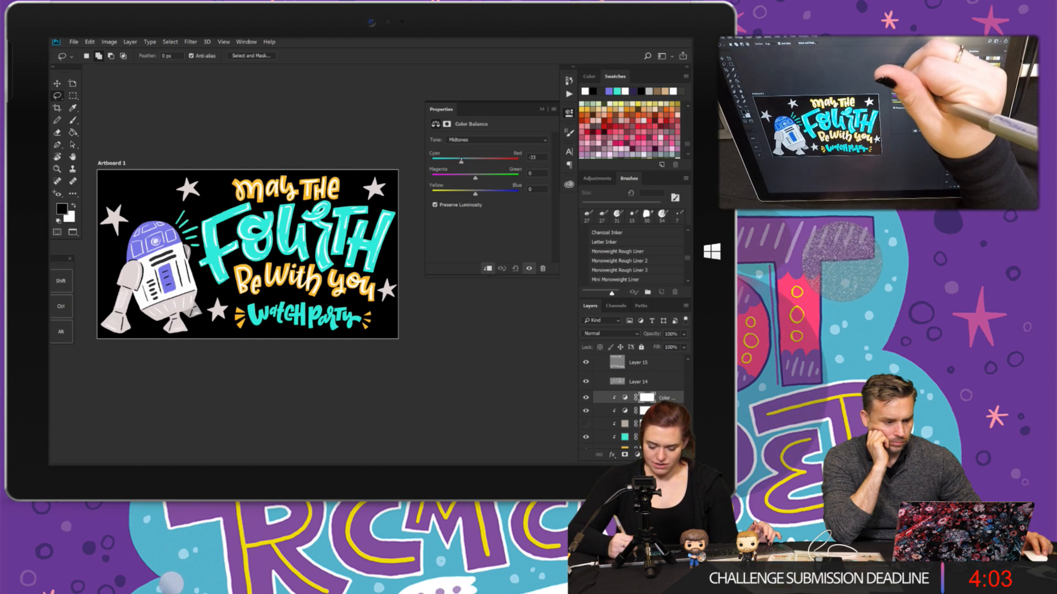
pyautogui.moveTo(475, 162); pyautogui.dragTo(479, 194)
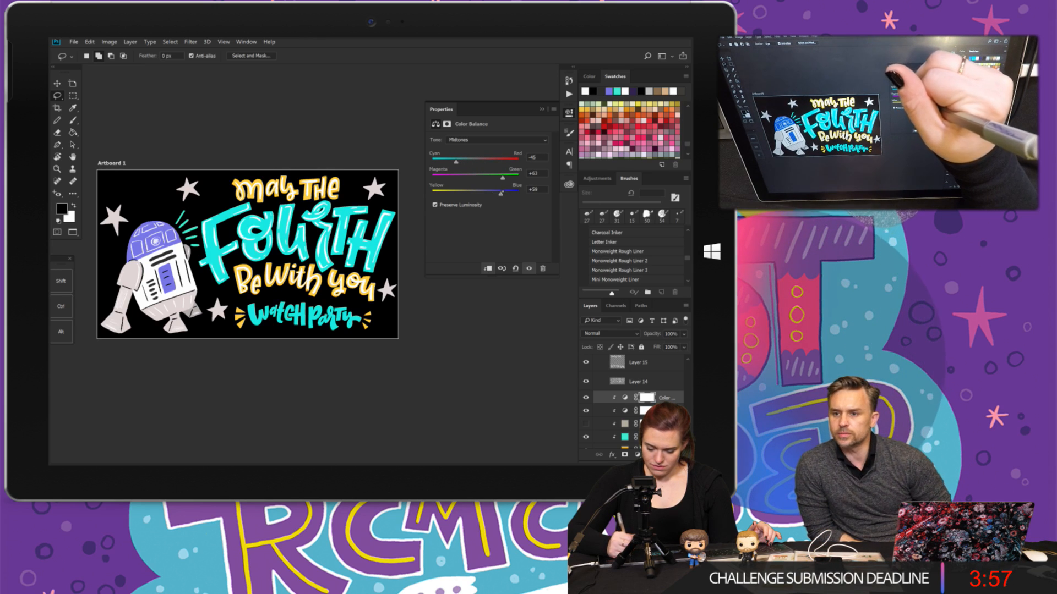
# - Set the Color Balance highlights to -39 cyan-red, +37 magenta-green and -60 yellow-blue
pyautogui.click(496, 140)
pyautogui.click(484, 148)
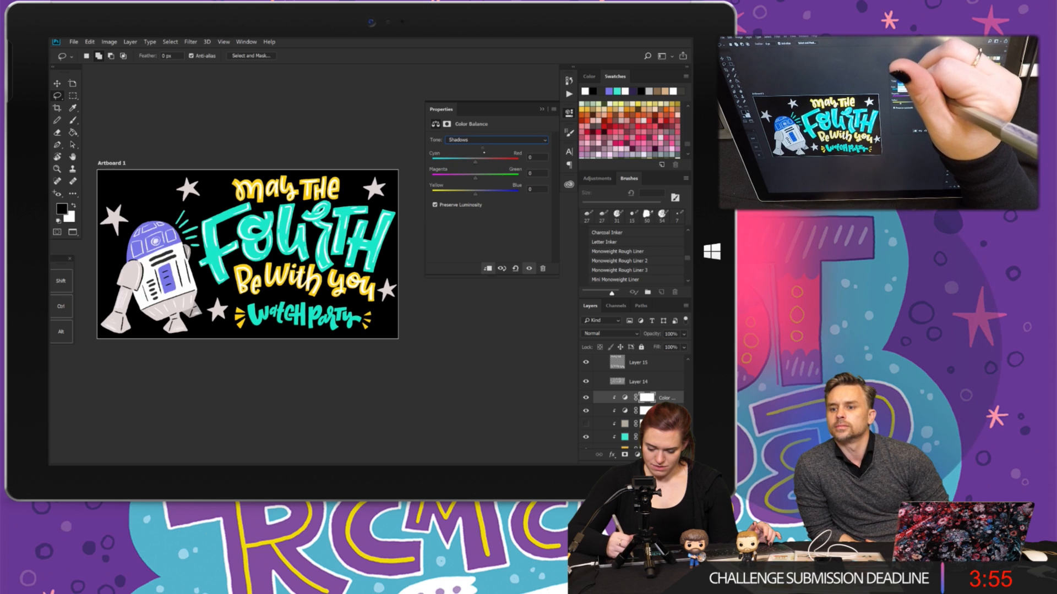
pyautogui.click(487, 140)
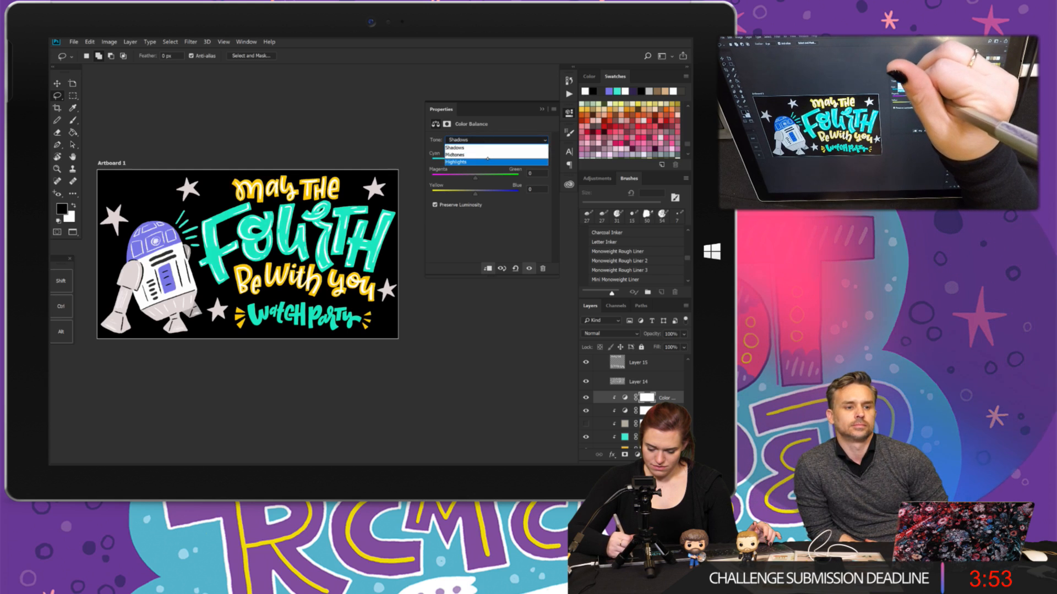
pyautogui.click(484, 162)
pyautogui.moveTo(441, 162); pyautogui.dragTo(473, 194)
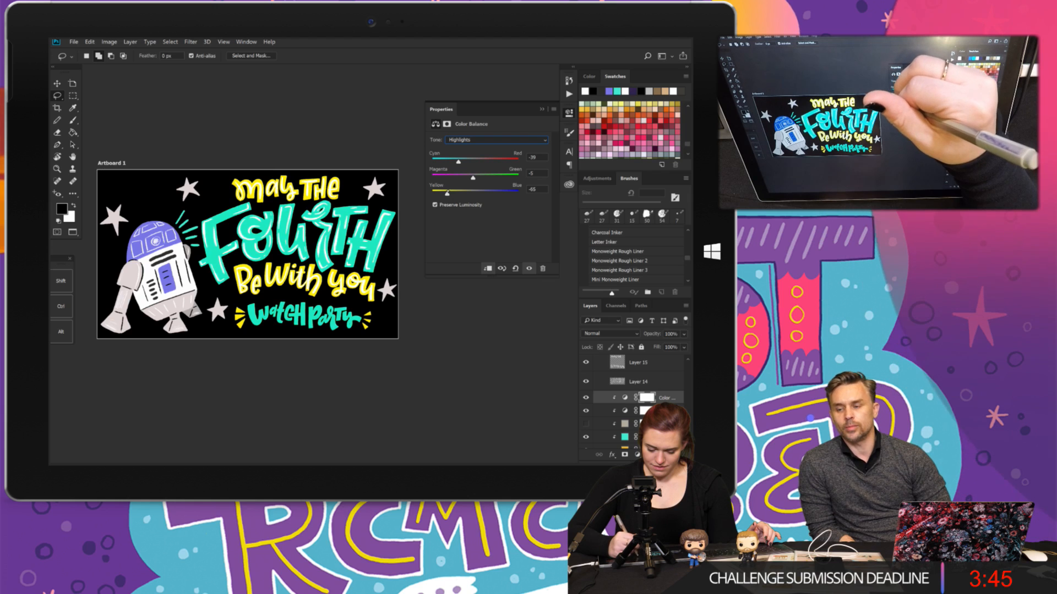
pyautogui.click(477, 194)
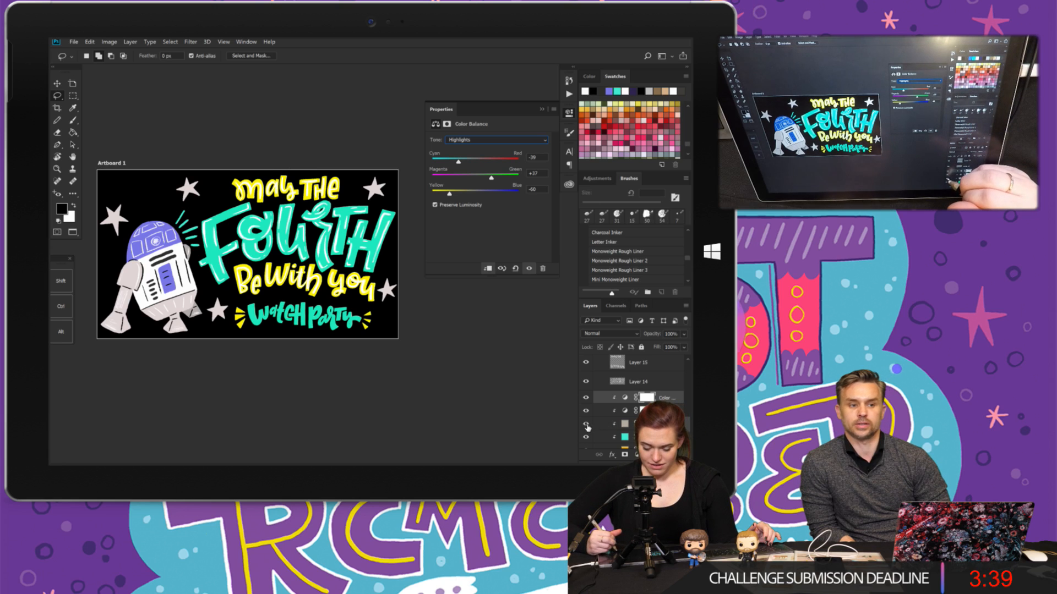
# - Show the grey colour fill again and hide the Color Balance and Hue/Saturation adjustments above it
pyautogui.click(586, 424)
pyautogui.moveTo(586, 403); pyautogui.dragTo(587, 413)
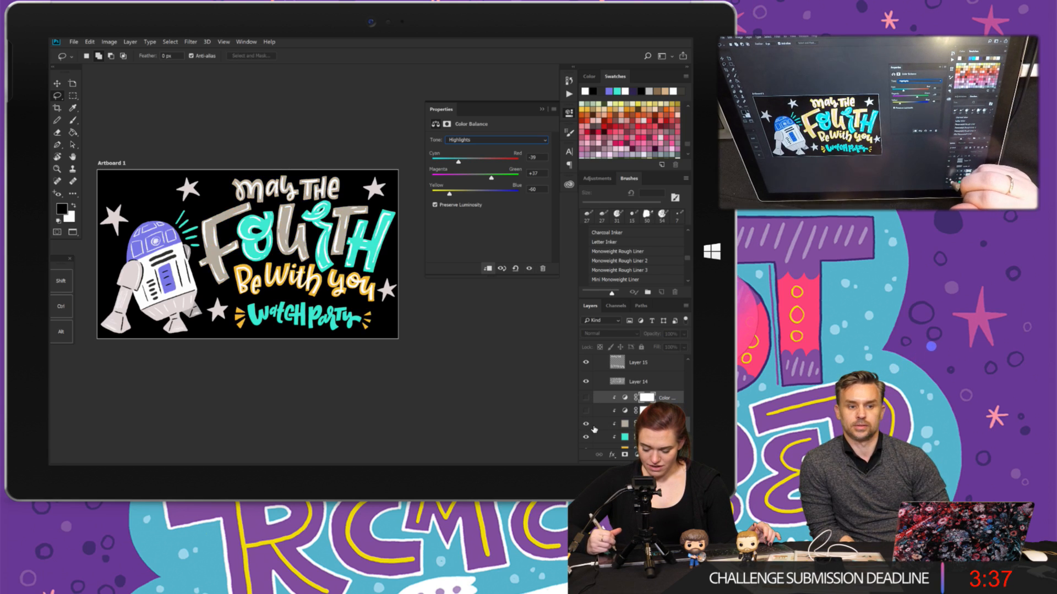
pyautogui.click(586, 411)
pyautogui.click(586, 411)
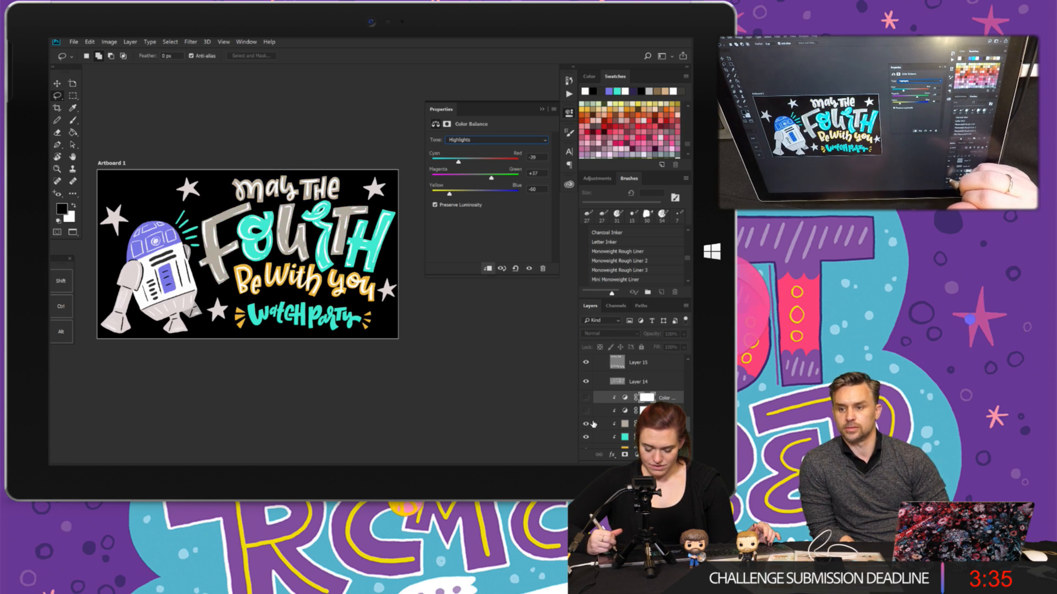
# - Paint black on the grey fill's mask with the 100 px Charcoal Inker pencil to turn the grey letters of "Fourth" turquoise
pyautogui.click(645, 424)
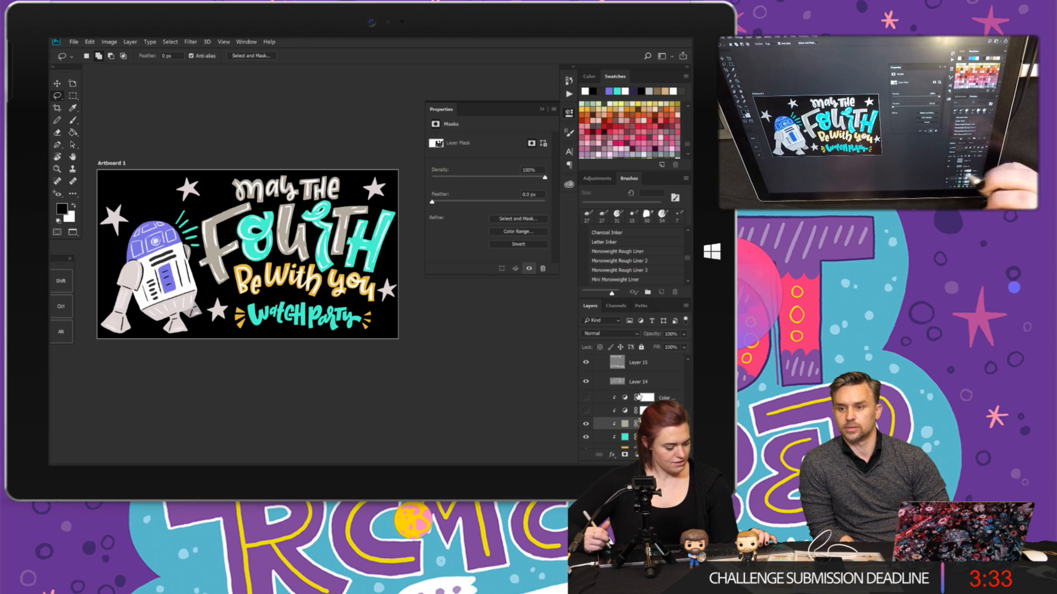
pyautogui.press('b')
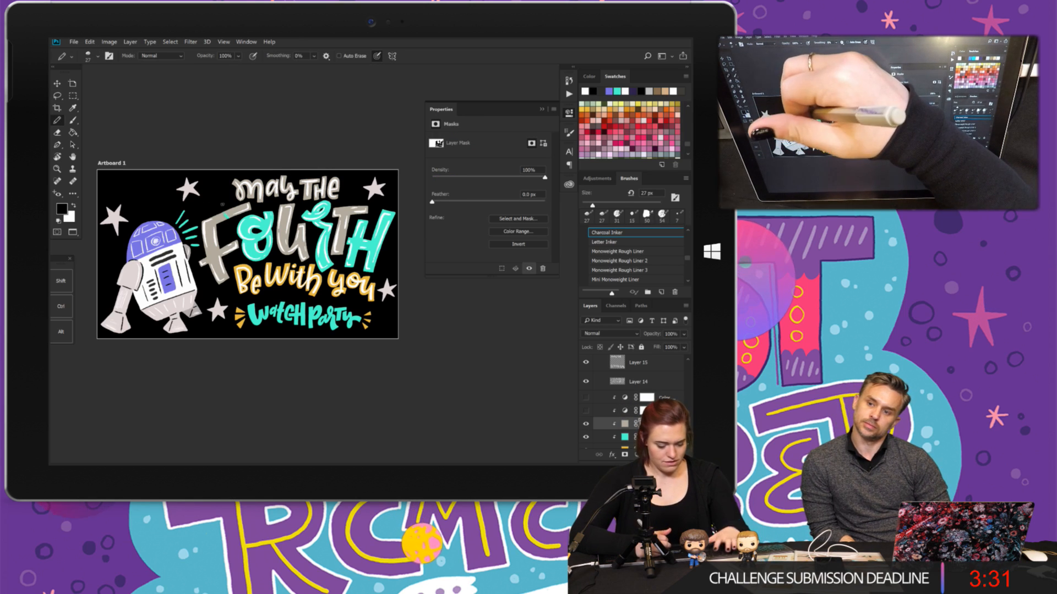
pyautogui.press(']')
pyautogui.press(']')
pyautogui.press(']')
pyautogui.press(']')
pyautogui.press(']')
pyautogui.press(']')
pyautogui.moveTo(229, 218)
pyautogui.mouseDown()
pyautogui.moveTo(254, 209)
pyautogui.moveTo(234, 204)
pyautogui.moveTo(199, 231)
pyautogui.moveTo(223, 275)
pyautogui.mouseUp()
pyautogui.press(']')
pyautogui.press(']')
pyautogui.press(']')
pyautogui.press(']')
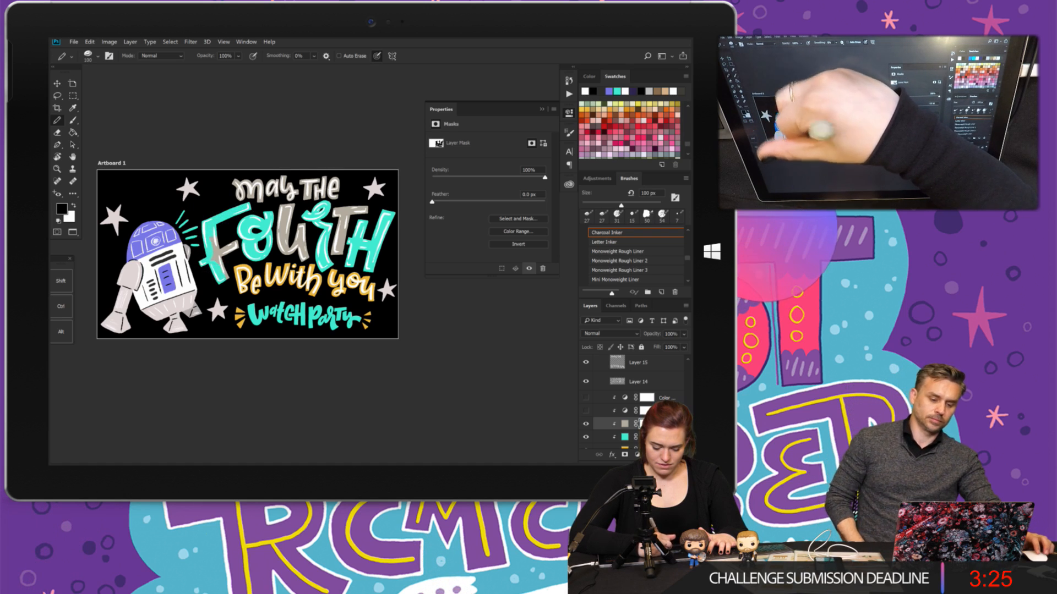
pyautogui.moveTo(275, 245)
pyautogui.mouseDown()
pyautogui.moveTo(284, 256)
pyautogui.moveTo(298, 248)
pyautogui.moveTo(291, 237)
pyautogui.mouseUp()
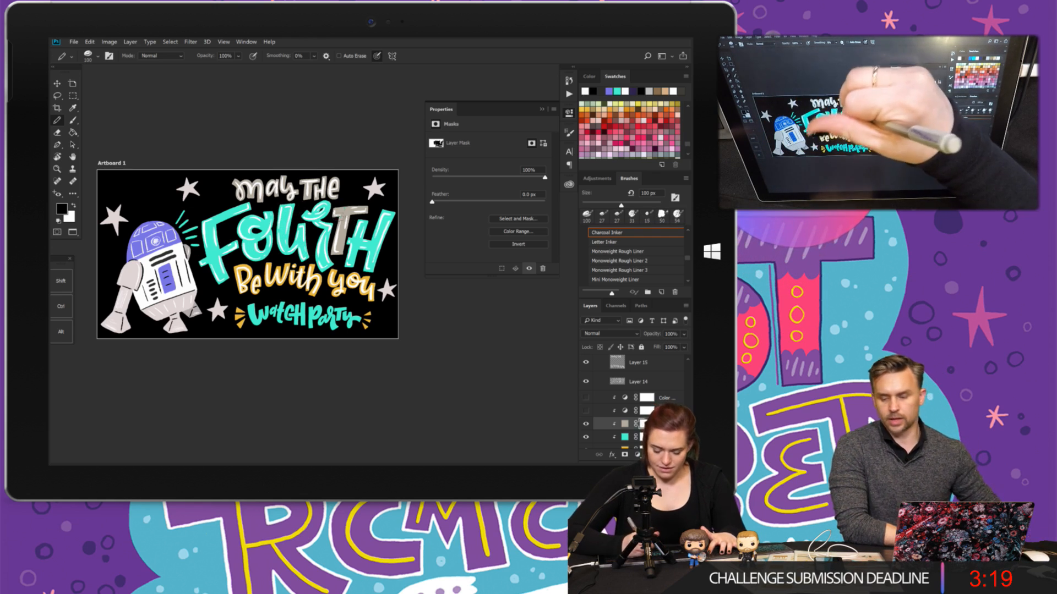
pyautogui.moveTo(333, 212)
pyautogui.mouseDown()
pyautogui.moveTo(371, 207)
pyautogui.moveTo(342, 228)
pyautogui.mouseUp()
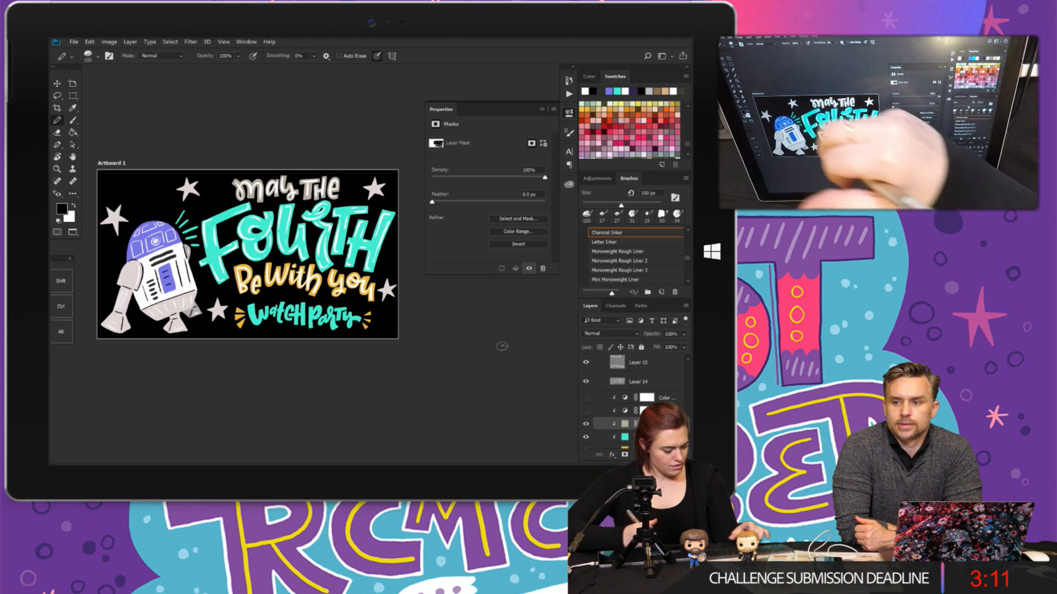
# - Paint white on the grey fill's mask over "Be With You" to turn those words grey
pyautogui.press('x')
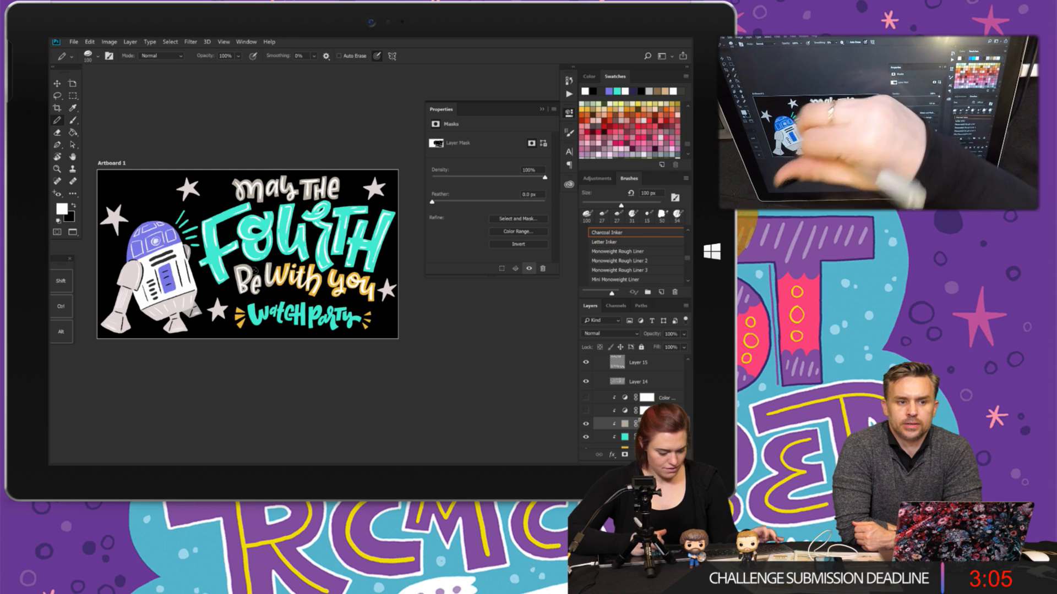
pyautogui.hotkey('ctrl', '+')
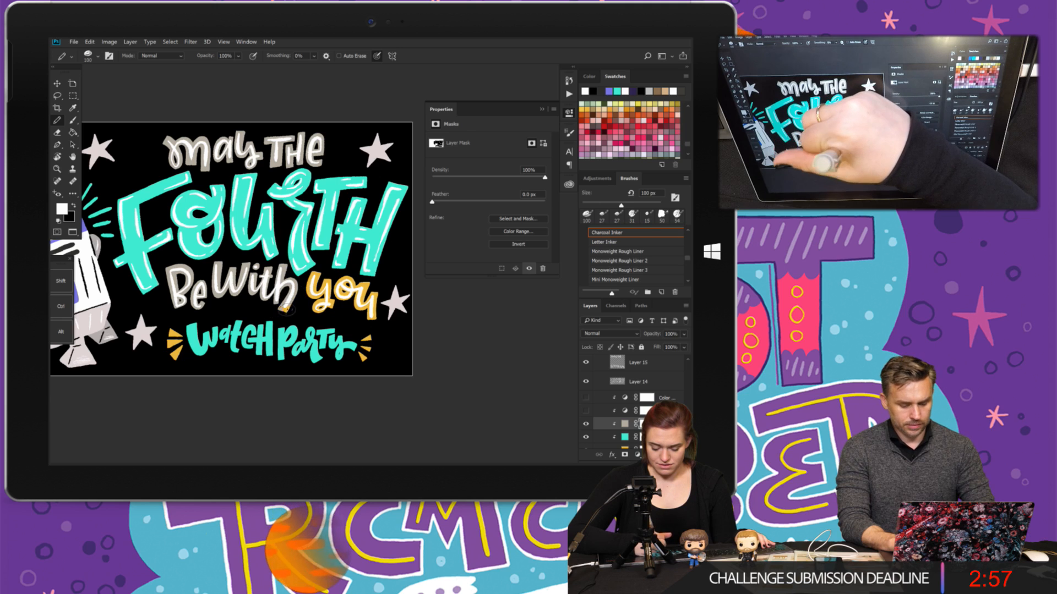
pyautogui.press('e')
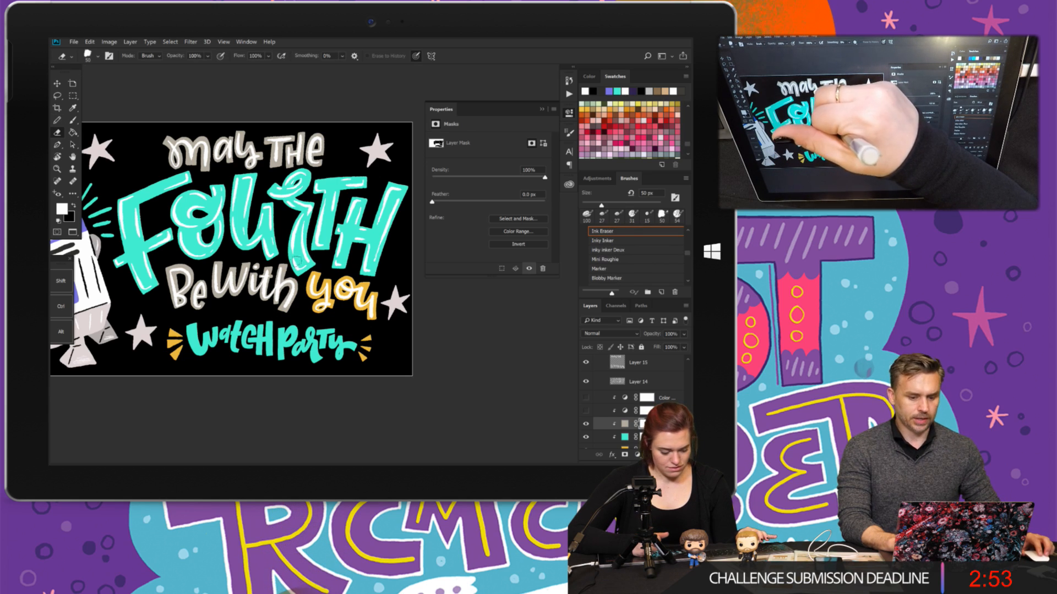
pyautogui.press('b')
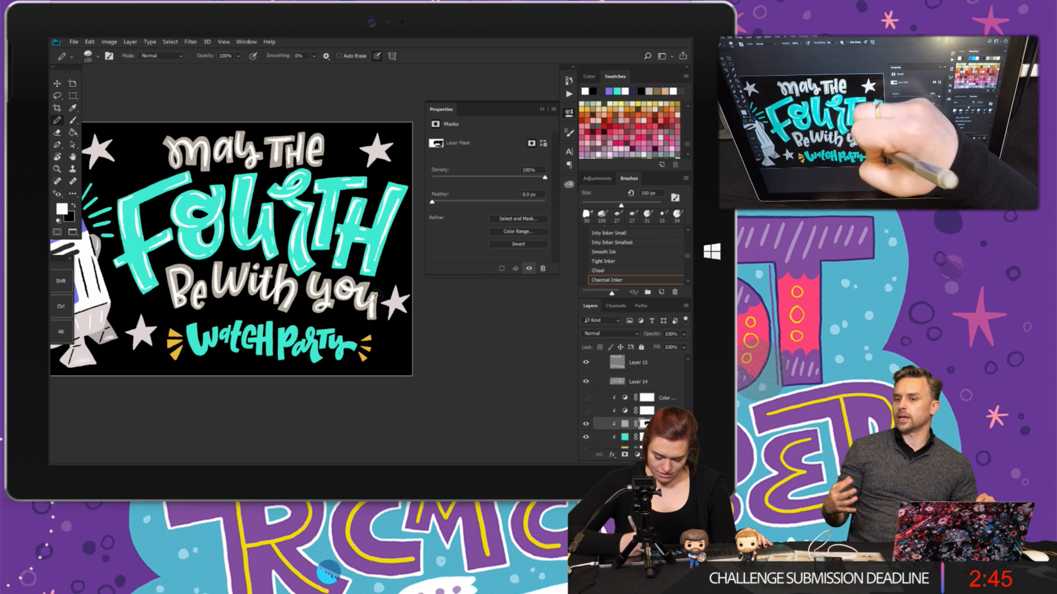
pyautogui.moveTo(372, 315); pyautogui.dragTo(375, 317)
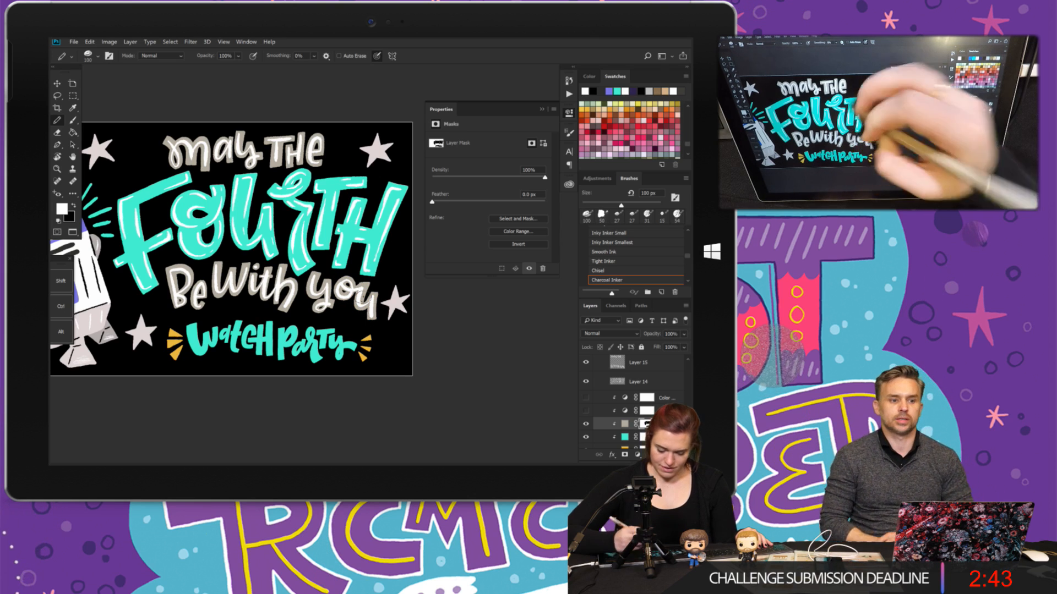
pyautogui.click(627, 439)
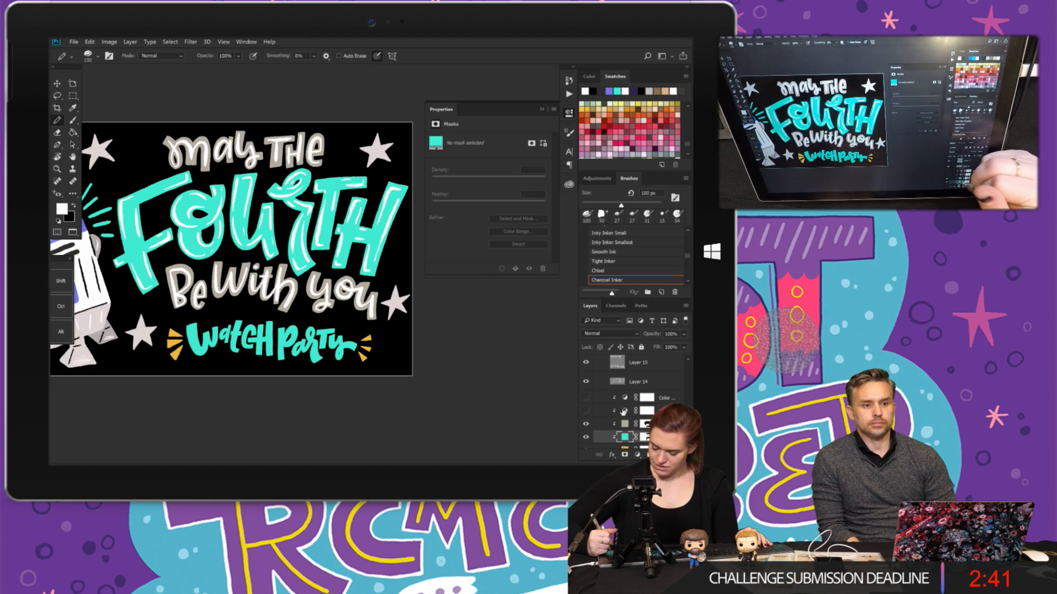
pyautogui.click(308, 221)
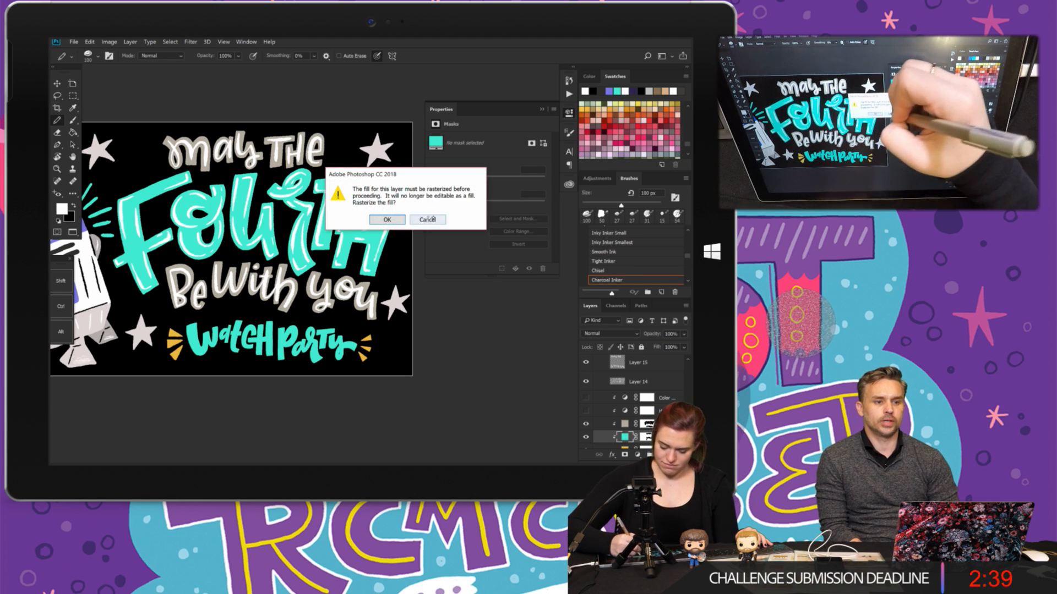
pyautogui.click(387, 219)
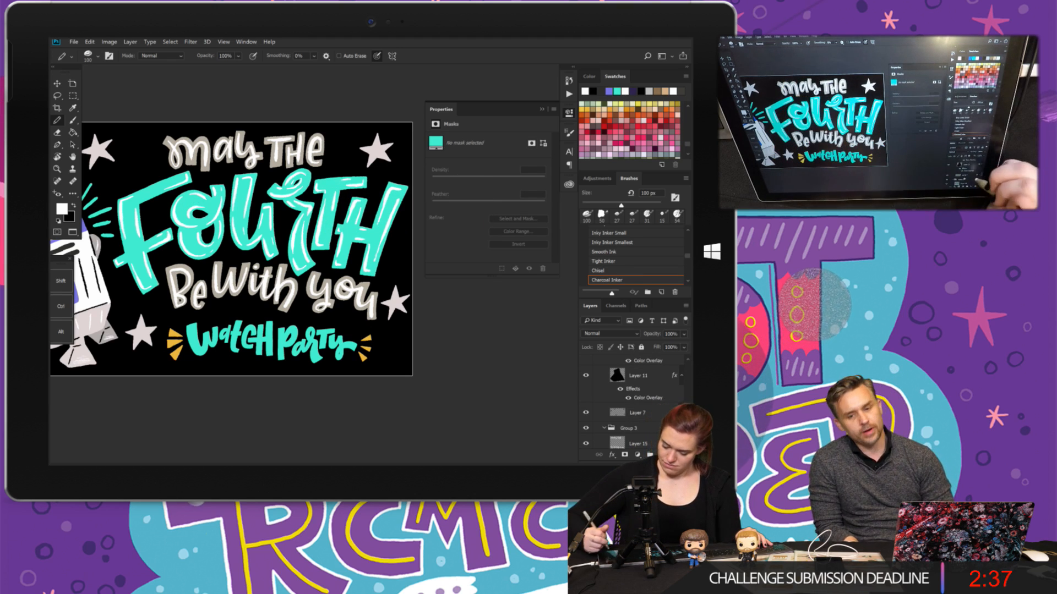
# - Paint black on the turquoise fill's mask over the O, R and H of "Fourth" to reveal the orange fill
pyautogui.scroll(-3, 637, 425)
pyautogui.click(646, 431)
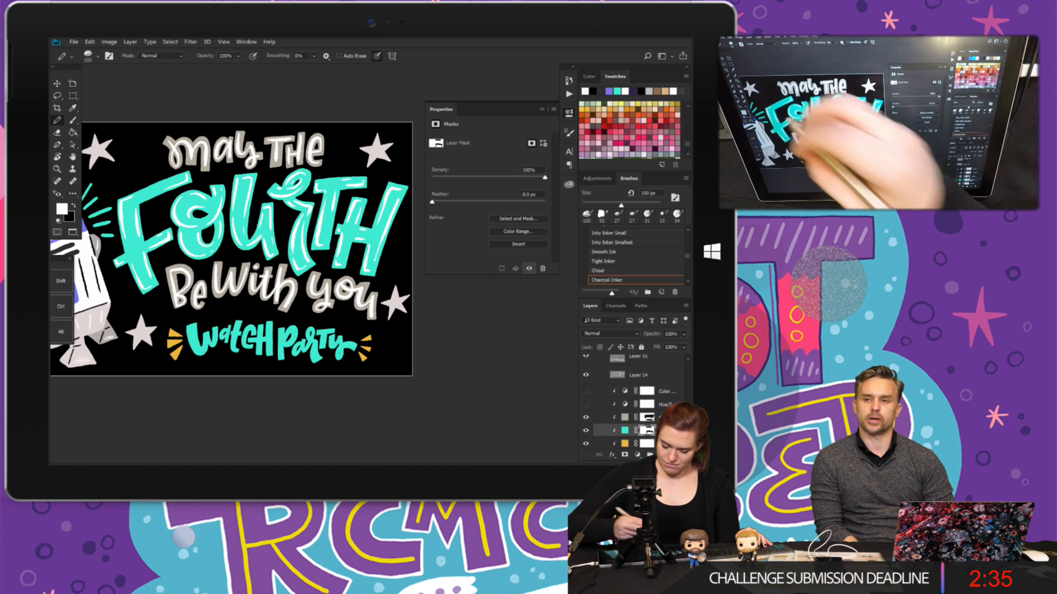
pyautogui.press('x')
pyautogui.moveTo(199, 192)
pyautogui.mouseDown()
pyautogui.moveTo(191, 225)
pyautogui.moveTo(177, 211)
pyautogui.moveTo(180, 219)
pyautogui.moveTo(183, 201)
pyautogui.moveTo(209, 194)
pyautogui.moveTo(214, 207)
pyautogui.moveTo(216, 187)
pyautogui.moveTo(186, 240)
pyautogui.moveTo(189, 228)
pyautogui.moveTo(203, 237)
pyautogui.moveTo(196, 255)
pyautogui.moveTo(188, 235)
pyautogui.moveTo(217, 230)
pyautogui.moveTo(216, 242)
pyautogui.moveTo(214, 210)
pyautogui.mouseUp()
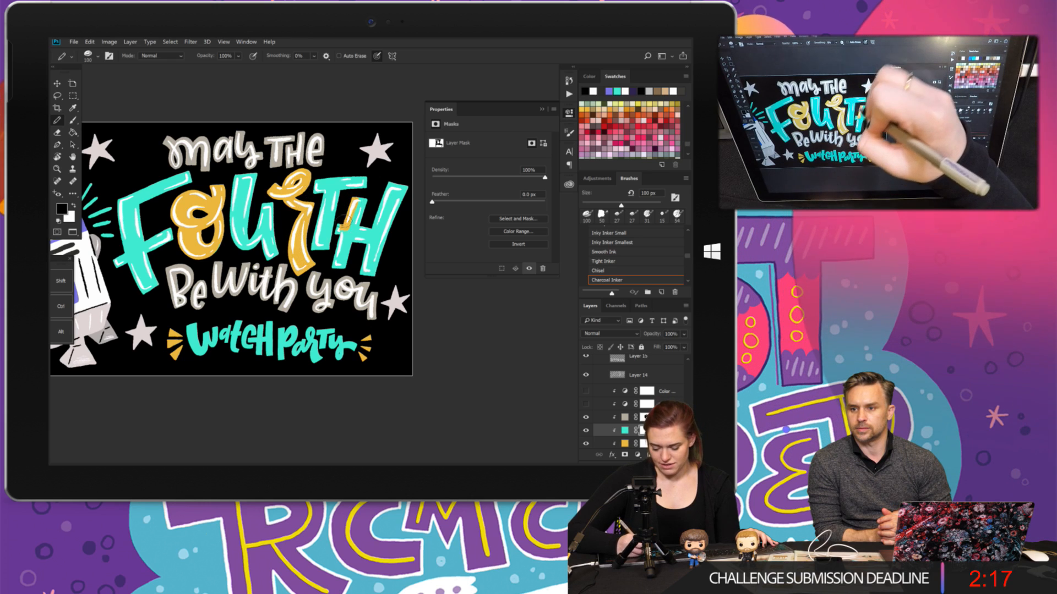
pyautogui.moveTo(341, 231)
pyautogui.mouseDown()
pyautogui.moveTo(339, 261)
pyautogui.moveTo(368, 195)
pyautogui.mouseUp()
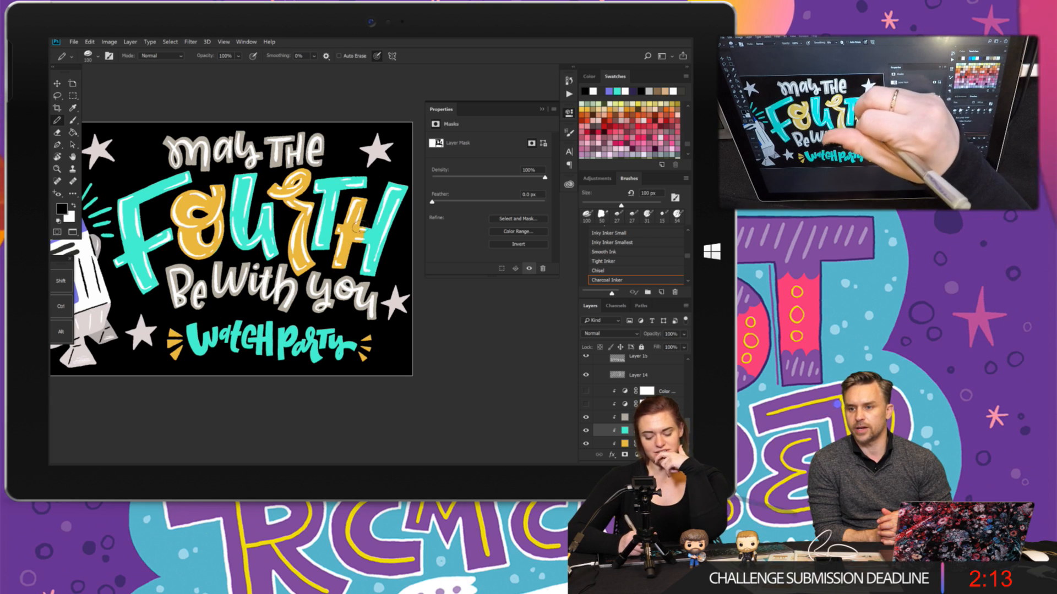
pyautogui.moveTo(368, 248); pyautogui.dragTo(372, 219)
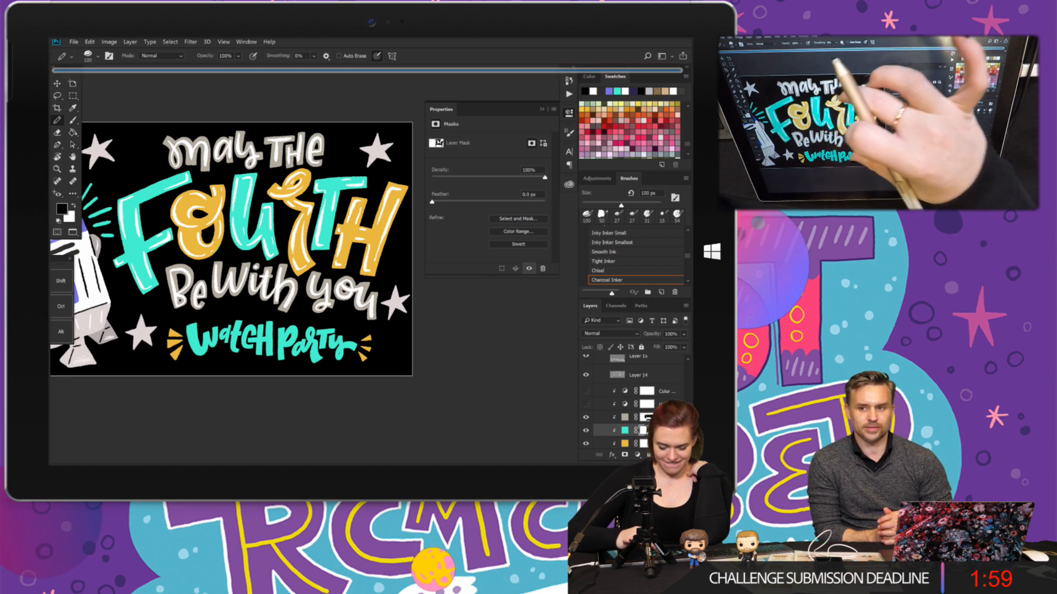
# - Open the History panel, select the orange colour fill layer and toggle its visibility to check which lettering it colours
pyautogui.scroll(-2, 248, 247)
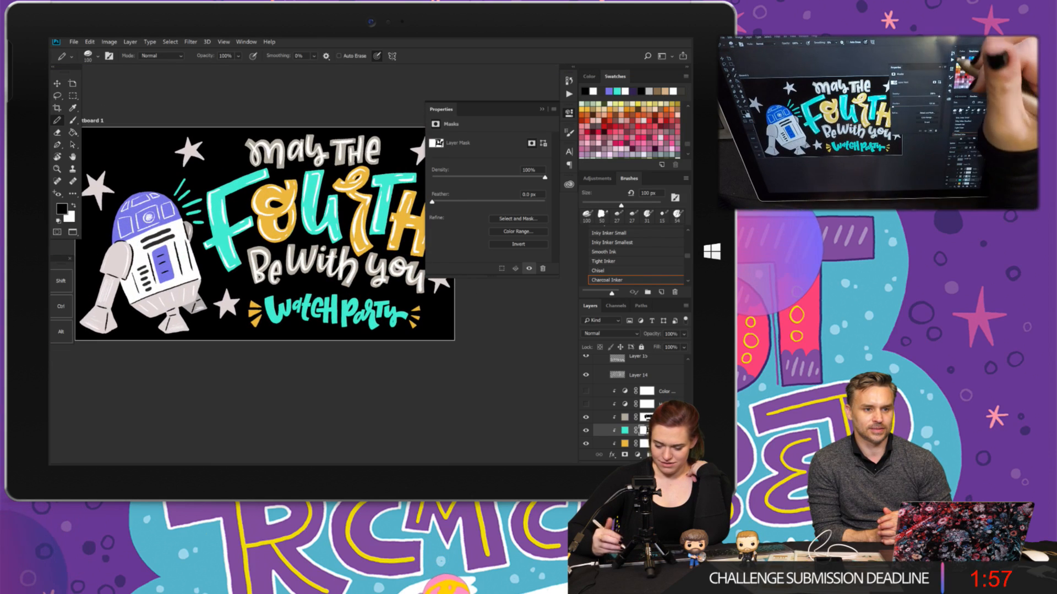
pyautogui.click(570, 81)
pyautogui.click(569, 81)
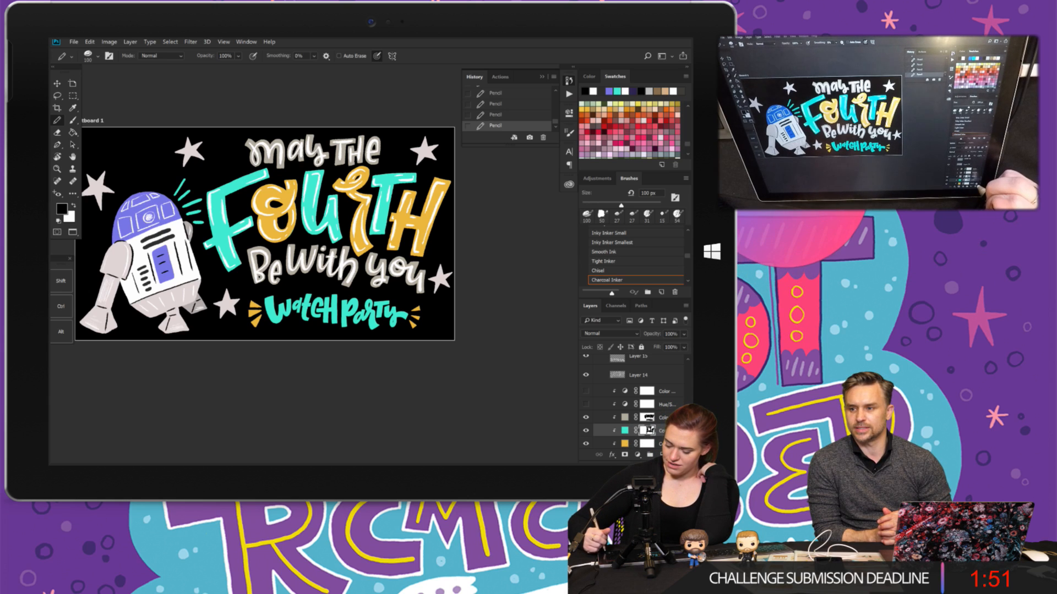
pyautogui.scroll(1, 633, 402)
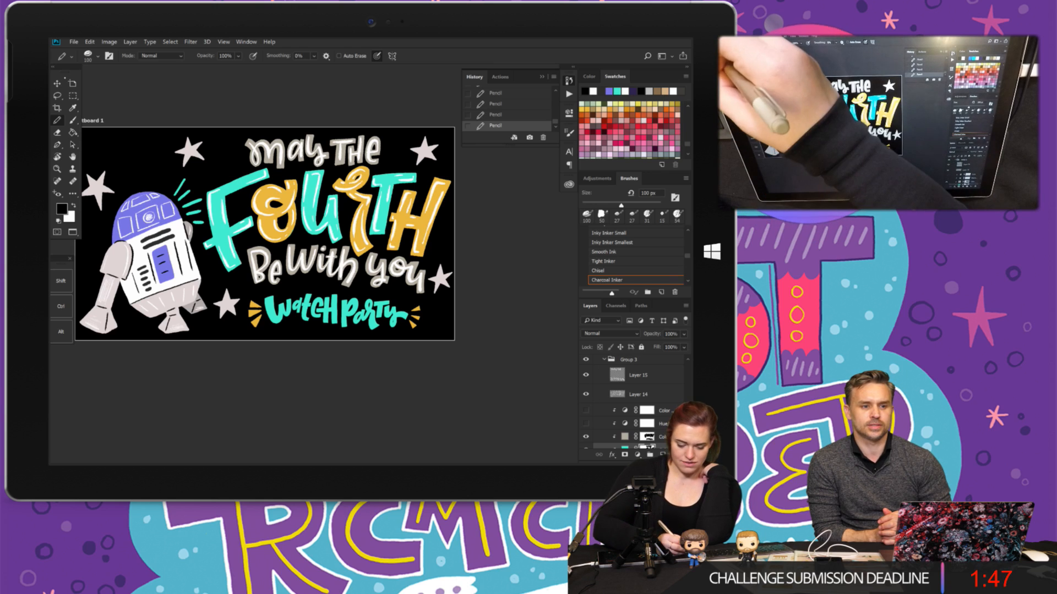
pyautogui.click(57, 83)
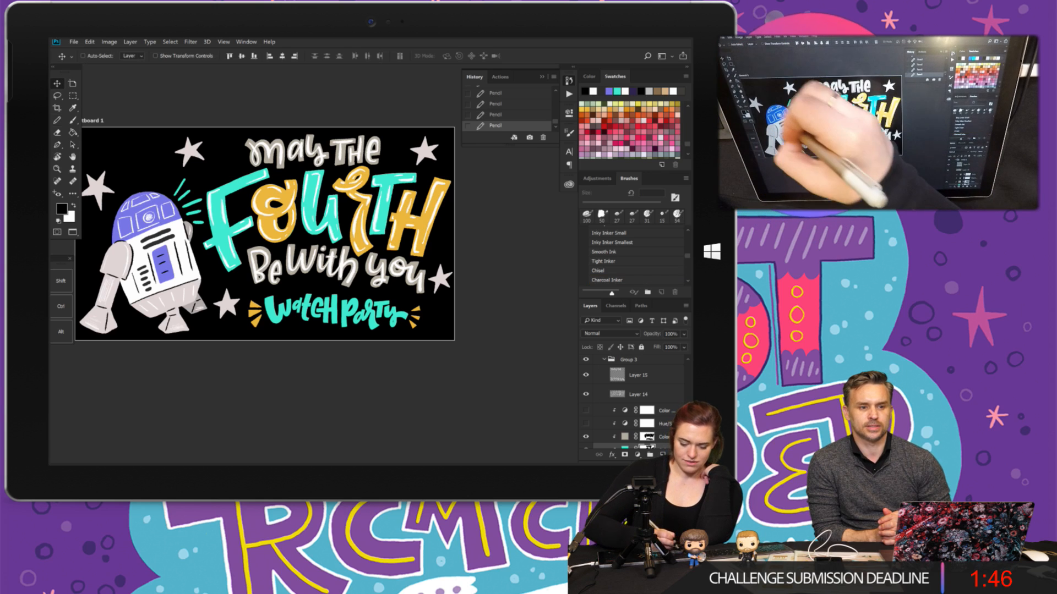
pyautogui.rightClick(256, 316)
pyautogui.click(293, 334)
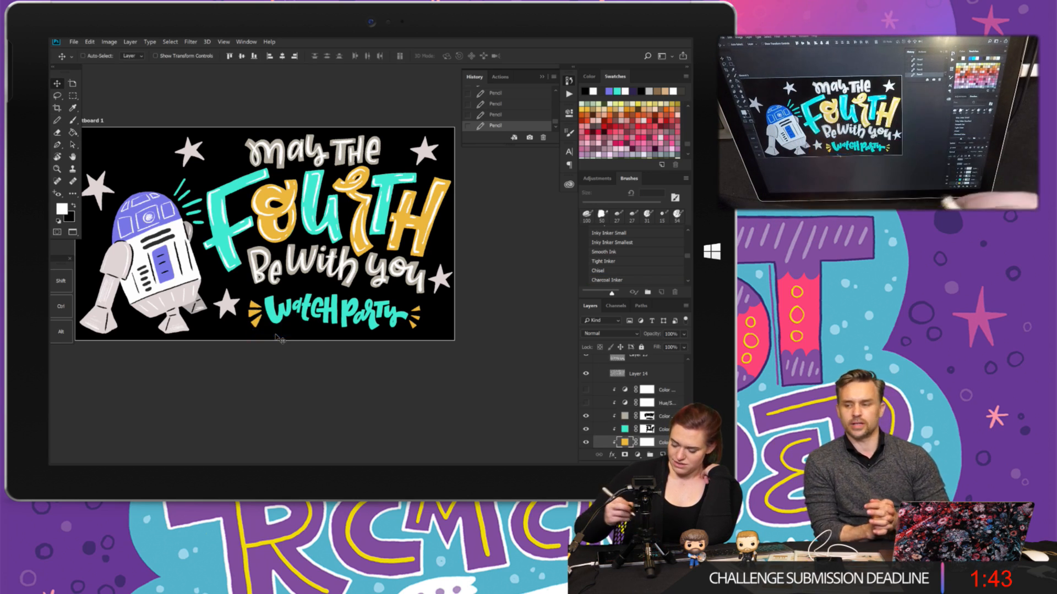
pyautogui.click(586, 443)
pyautogui.click(586, 443)
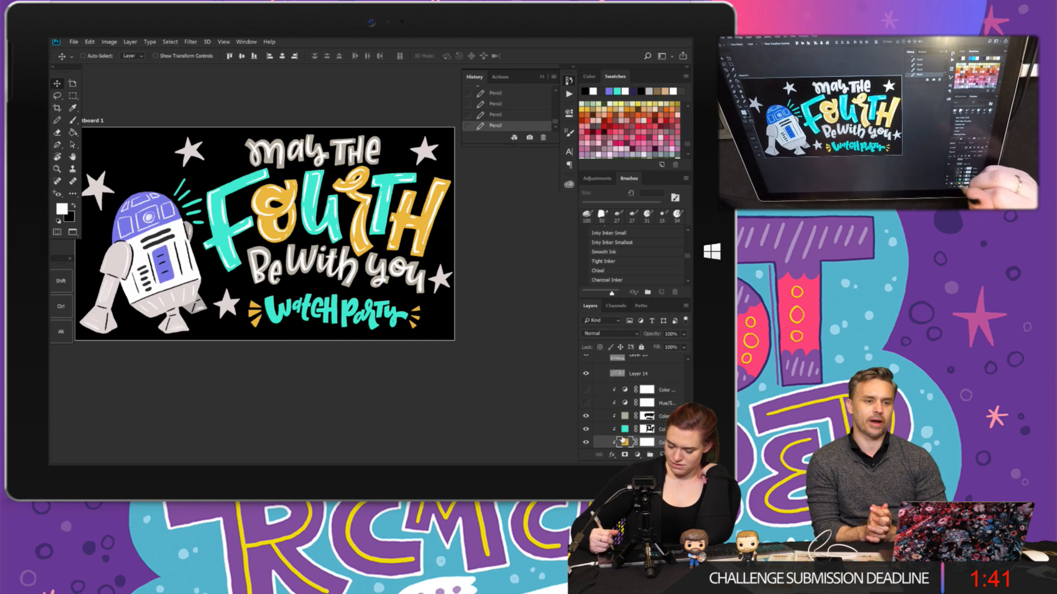
# - Add a new layer above the orange fill and paint the accent marks before "Watch Party" red with the 100 px Charcoal Inker pencil
pyautogui.click(662, 455)
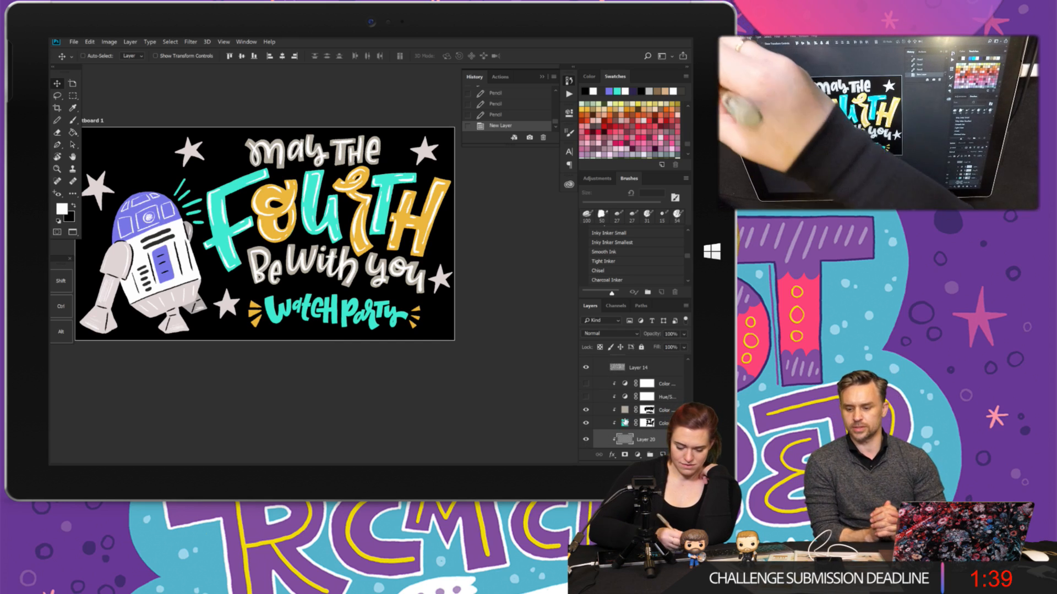
pyautogui.click(73, 120)
pyautogui.click(57, 120)
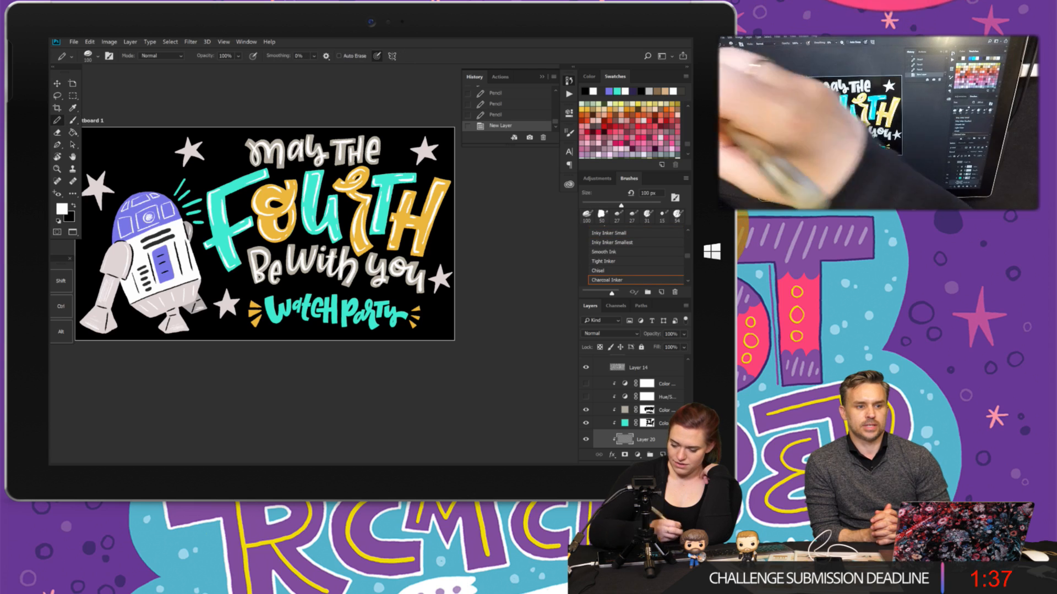
pyautogui.click(615, 117)
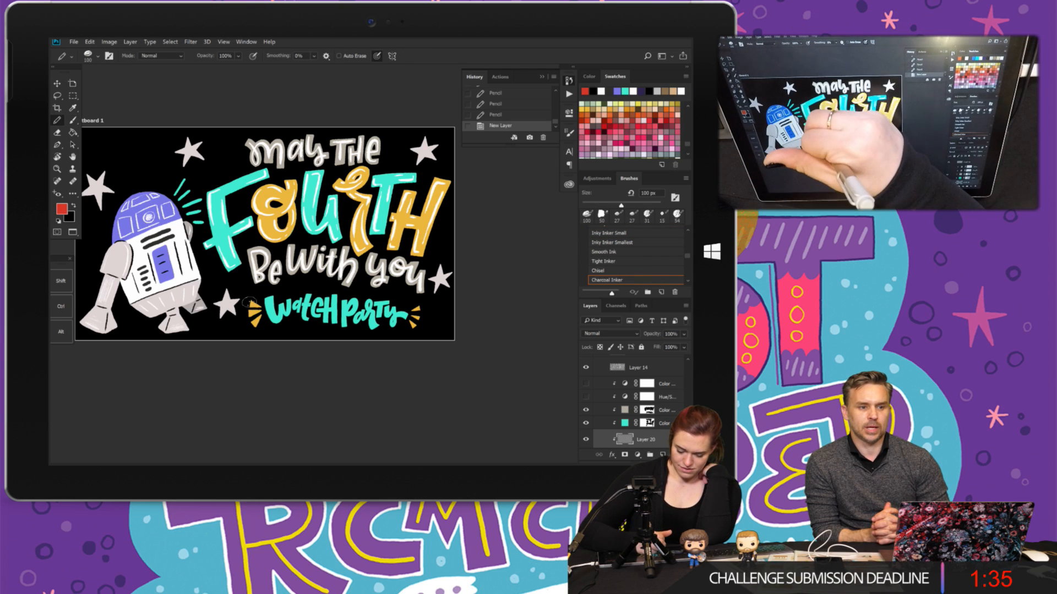
pyautogui.moveTo(249, 302); pyautogui.dragTo(259, 311)
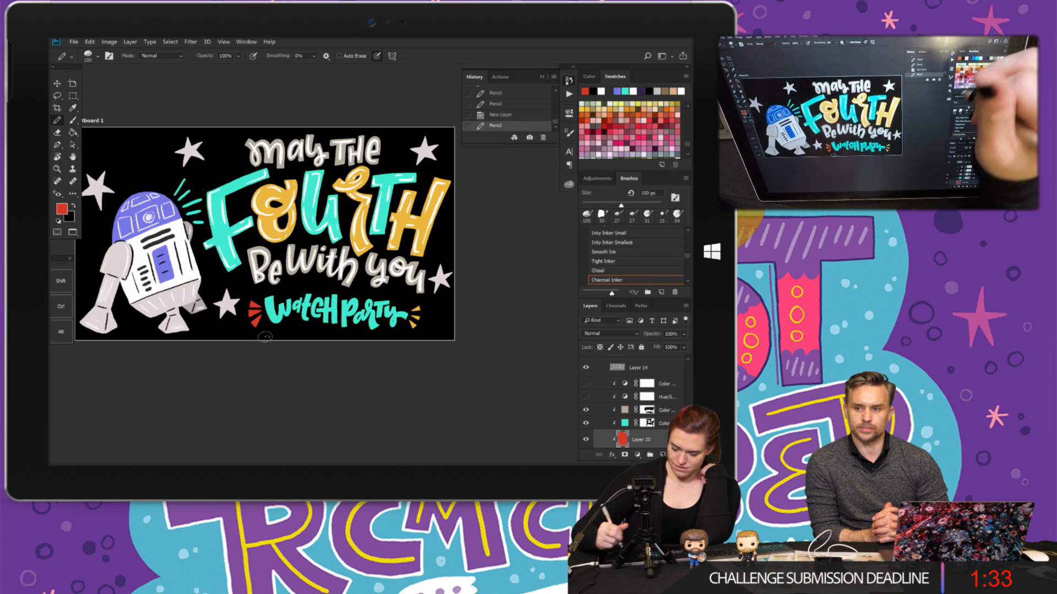
# - Switch to a crimson swatch and paint the accent marks on both sides of "Watch Party" with it
pyautogui.click(597, 122)
pyautogui.moveTo(252, 303); pyautogui.dragTo(256, 325)
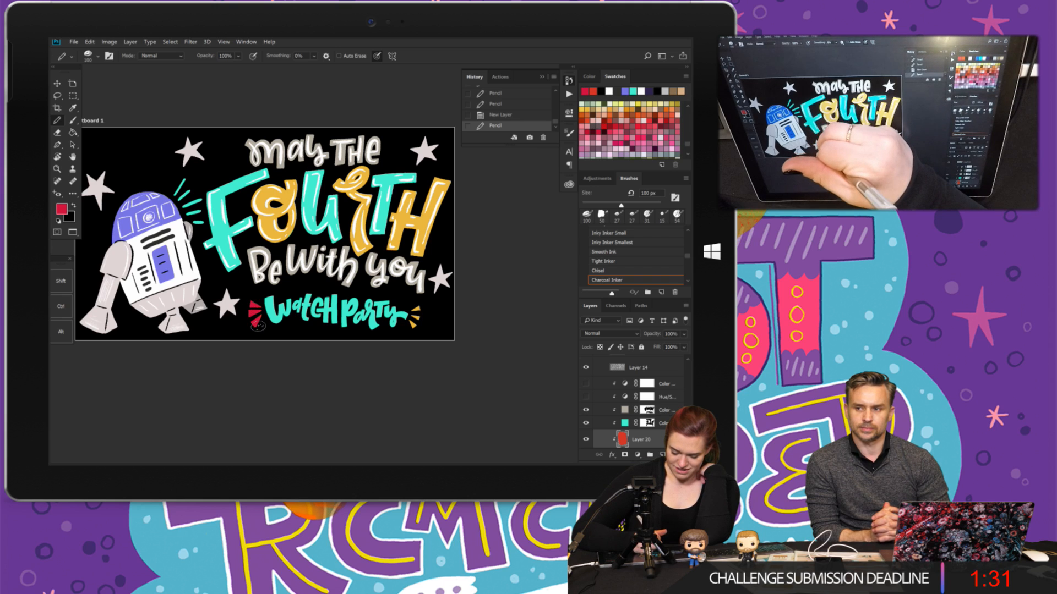
pyautogui.click(258, 357)
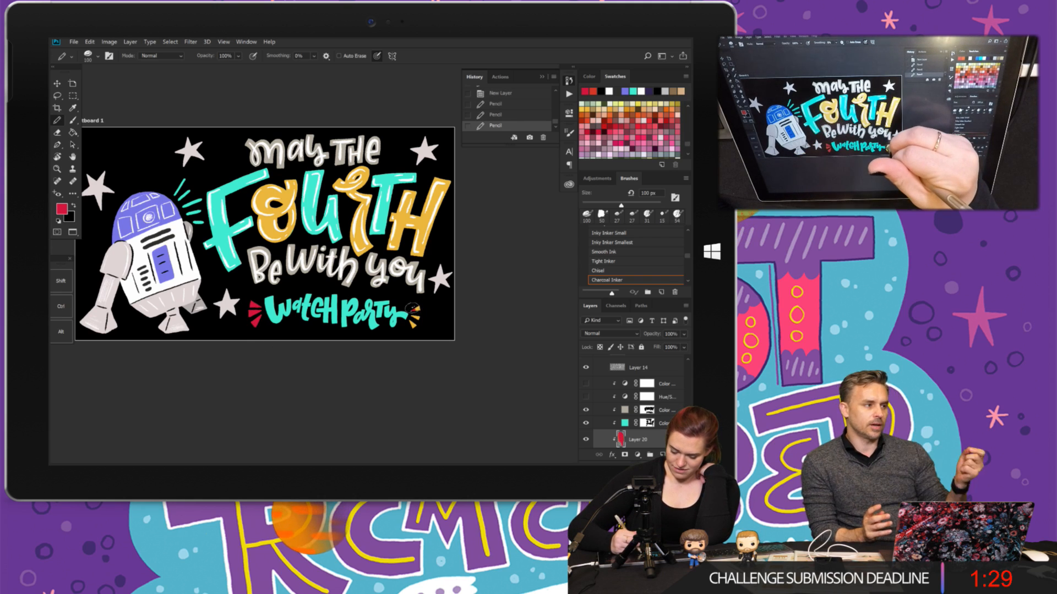
pyautogui.moveTo(412, 318)
pyautogui.mouseDown()
pyautogui.moveTo(417, 309)
pyautogui.moveTo(413, 322)
pyautogui.mouseUp()
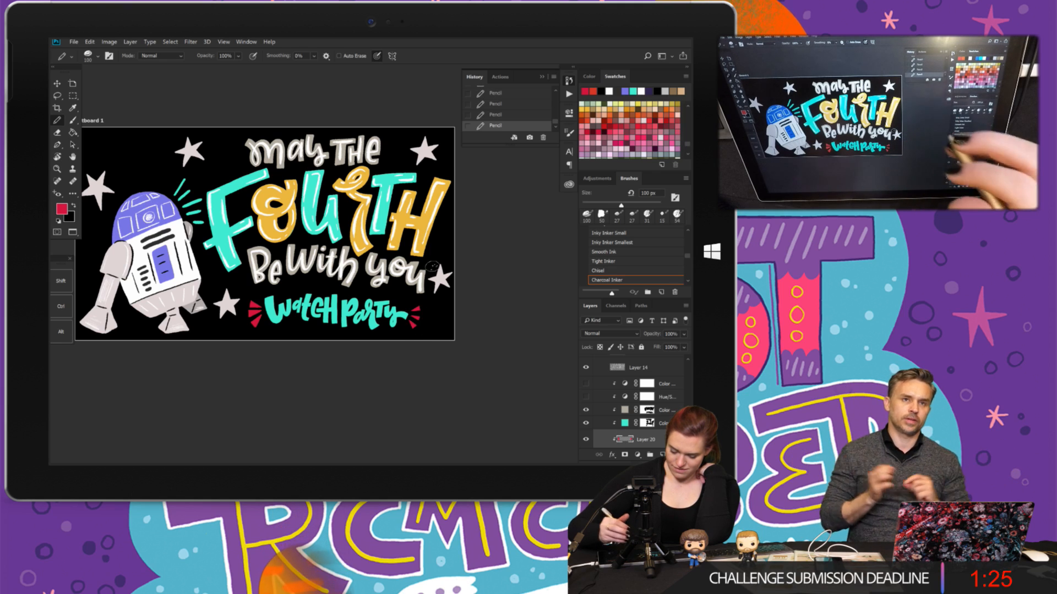
# - Add a new layer clipped to the droid's dome detail layer and paint the round lens on the dome crimson
pyautogui.moveTo(687, 424); pyautogui.dragTo(687, 366)
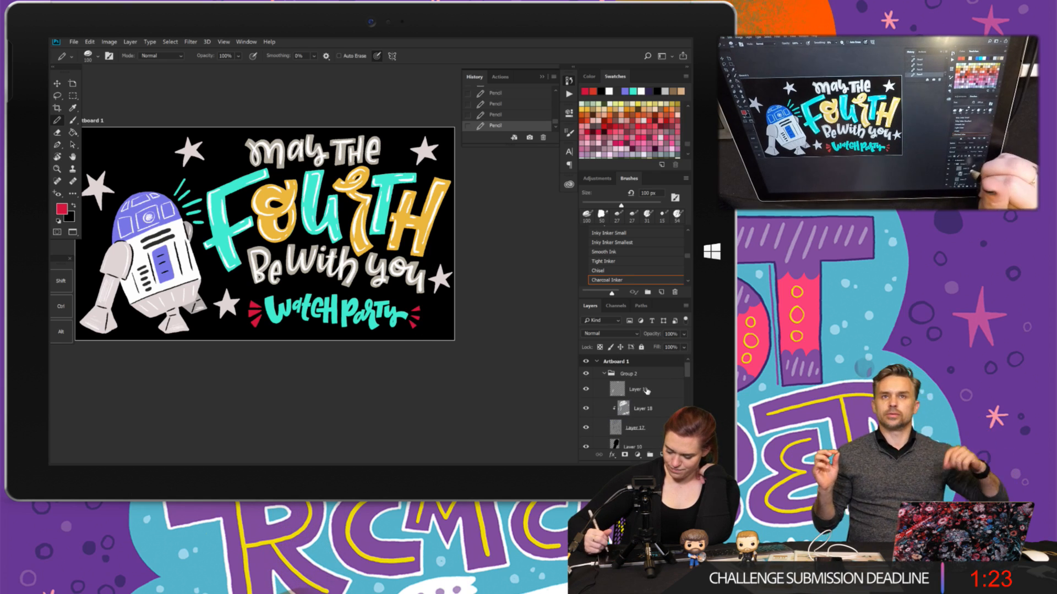
pyautogui.click(638, 390)
pyautogui.click(586, 391)
pyautogui.click(586, 391)
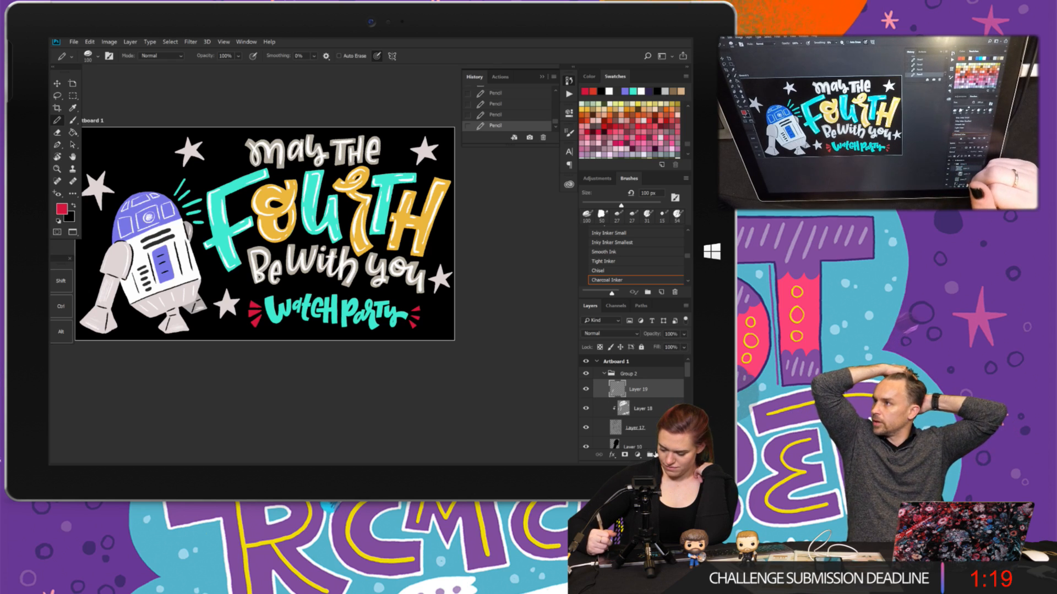
pyautogui.click(661, 454)
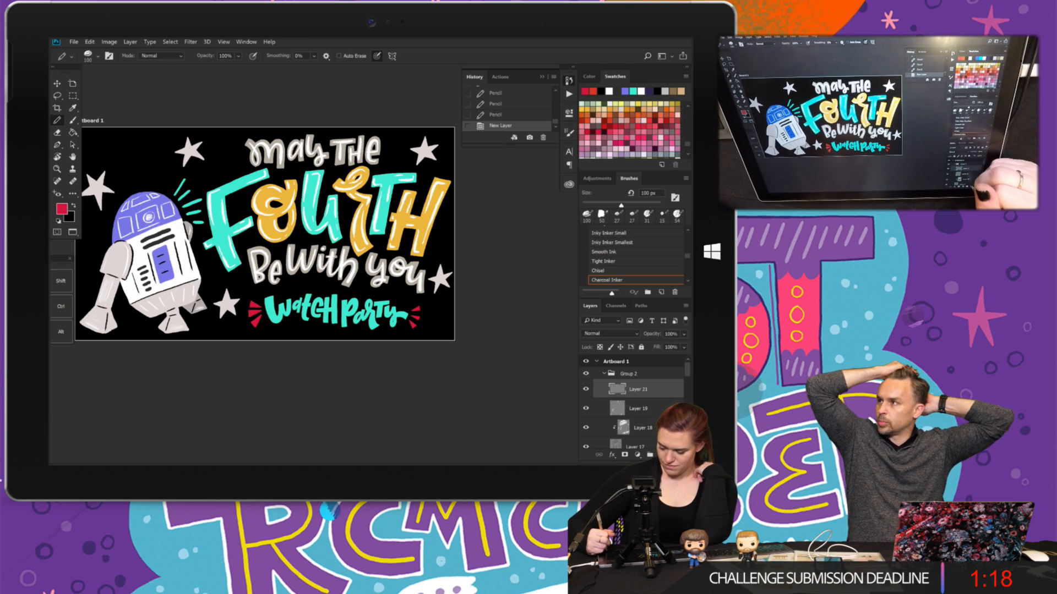
pyautogui.keyDown('alt'); pyautogui.click(650, 394); pyautogui.keyUp('alt')
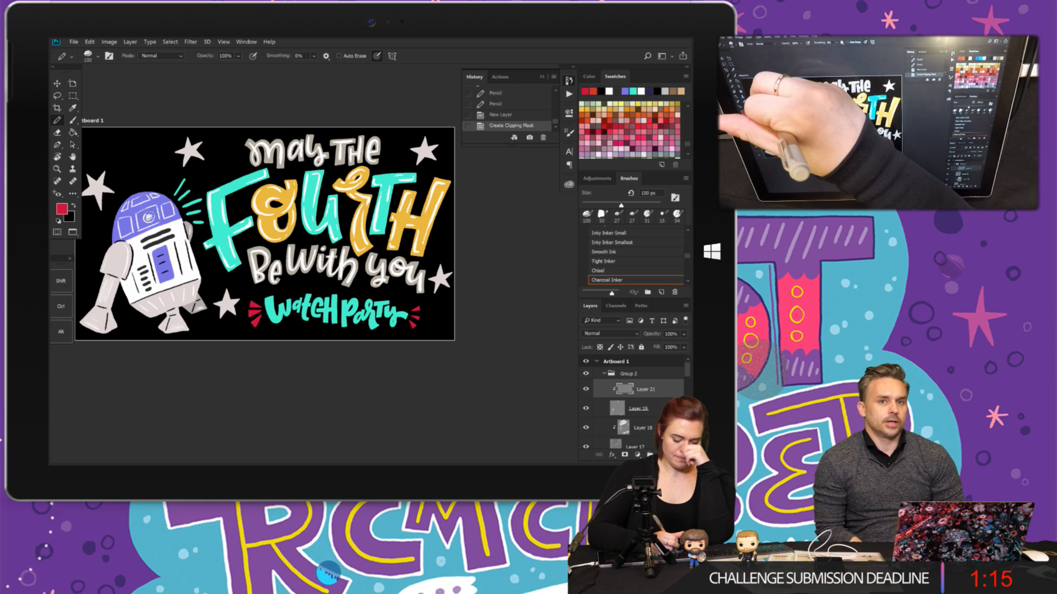
pyautogui.click(149, 217)
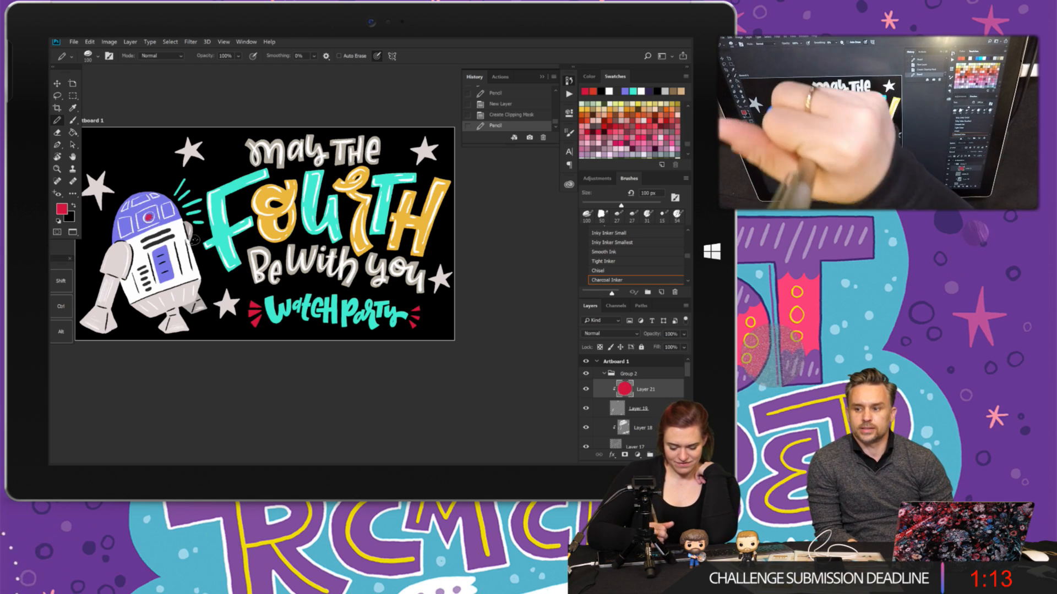
# - Save the document with the crimson accents in place
pyautogui.scroll(-2, 448, 274)
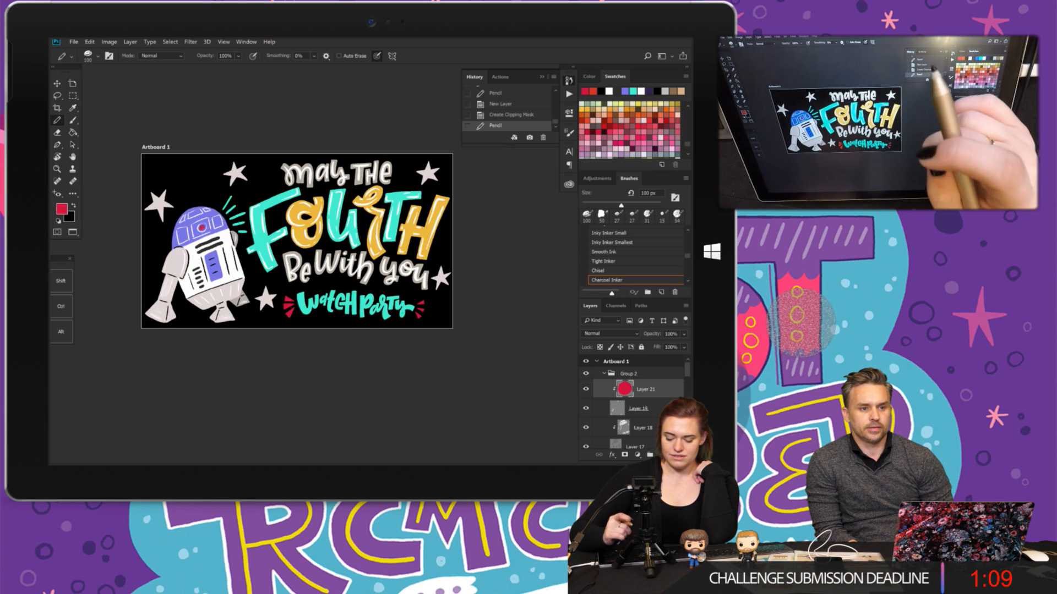
pyautogui.click(57, 83)
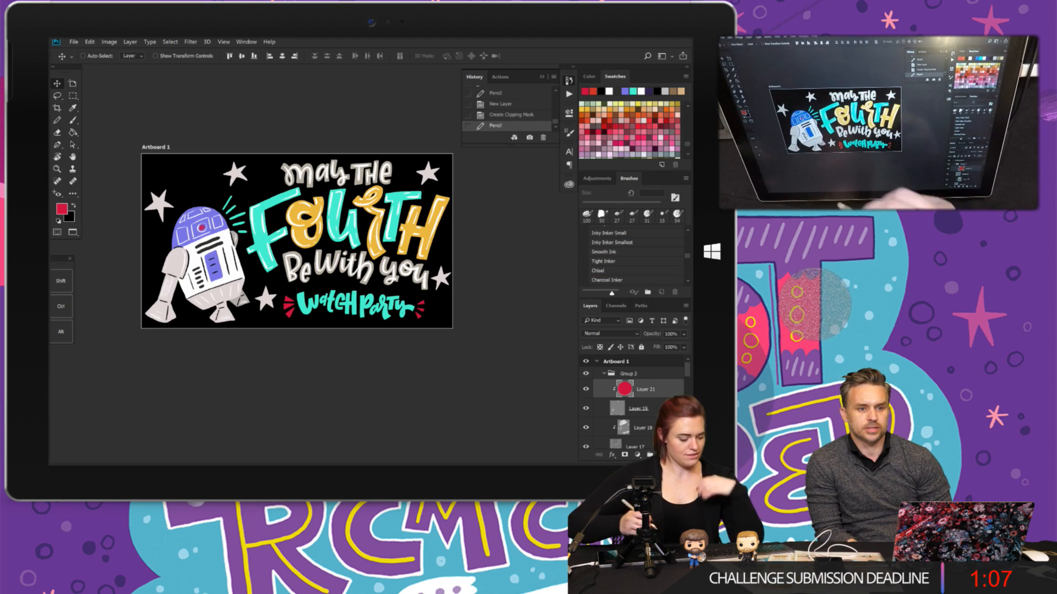
pyautogui.hotkey('ctrl', 's')
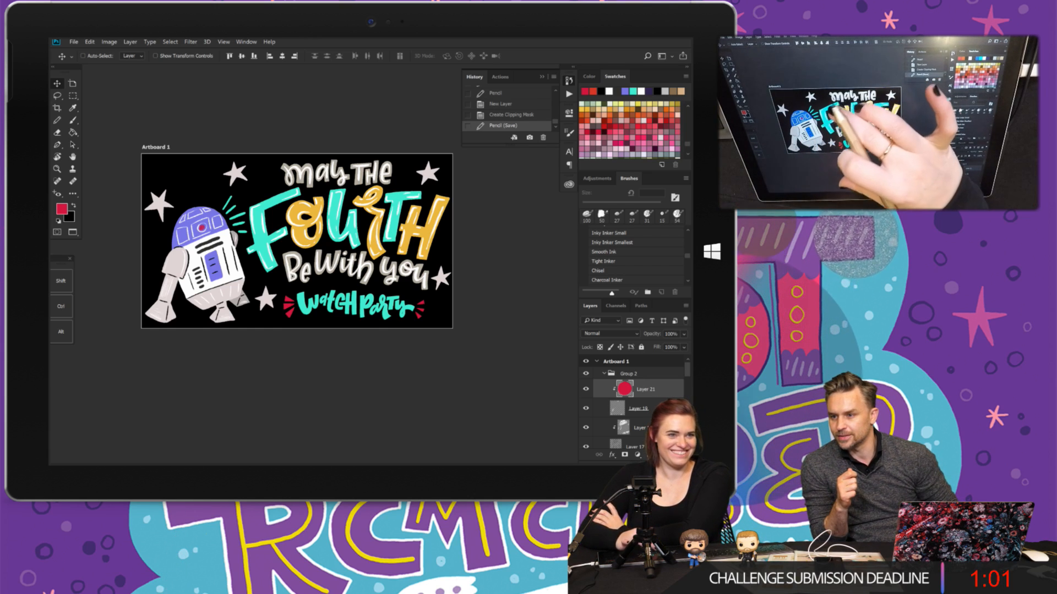
# - Examine the colours and composition of the whole artwork at several magnifications
pyautogui.scroll(-1, 298, 237)
pyautogui.scroll(3, 298, 225)
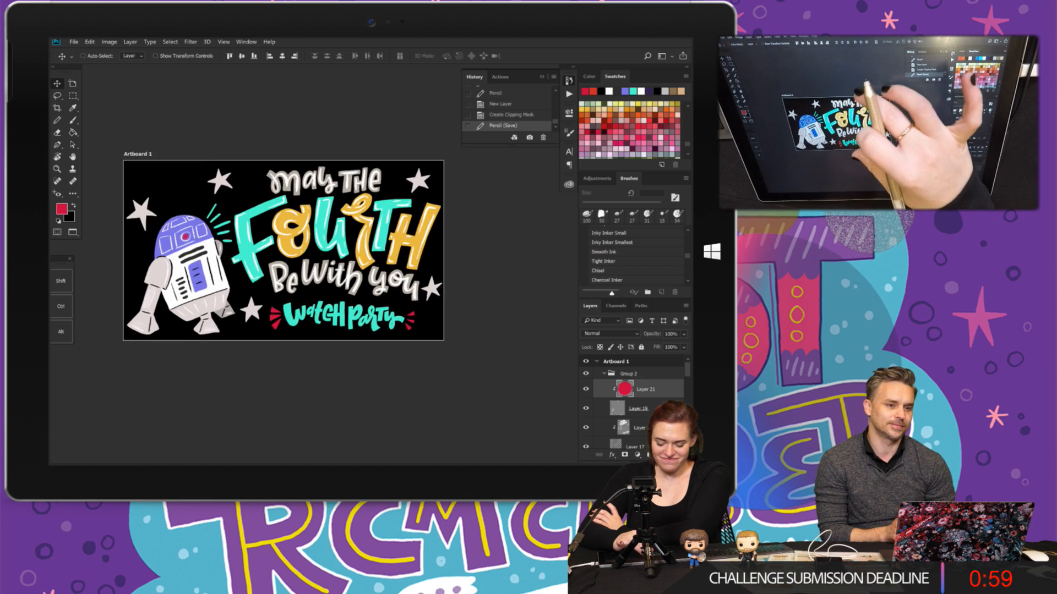
pyautogui.scroll(-2, 296, 248)
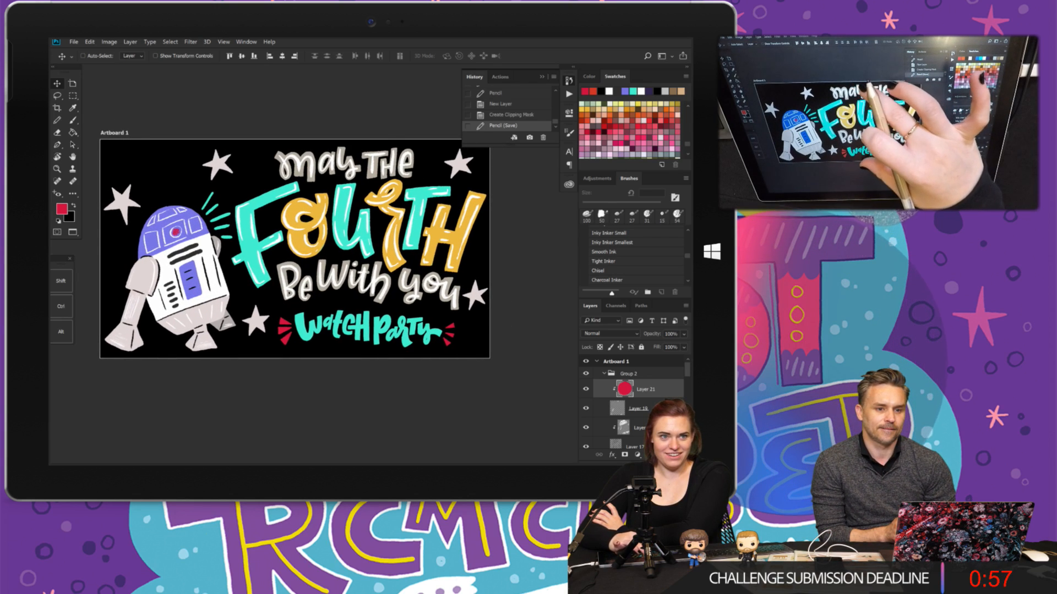
pyautogui.scroll(1, 297, 248)
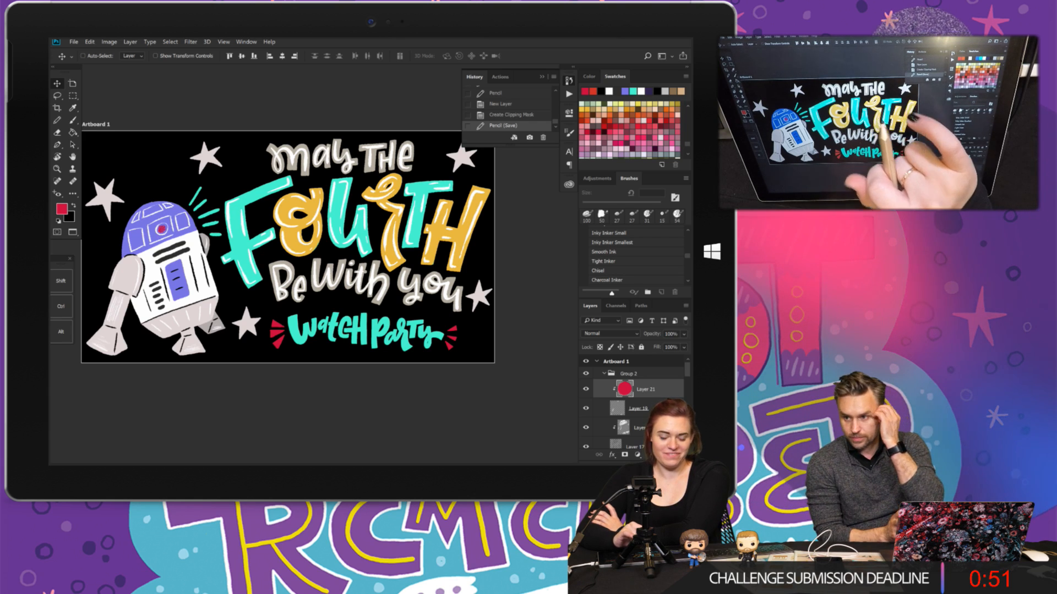
pyautogui.scroll(-1, 297, 247)
pyautogui.scroll(2, 297, 248)
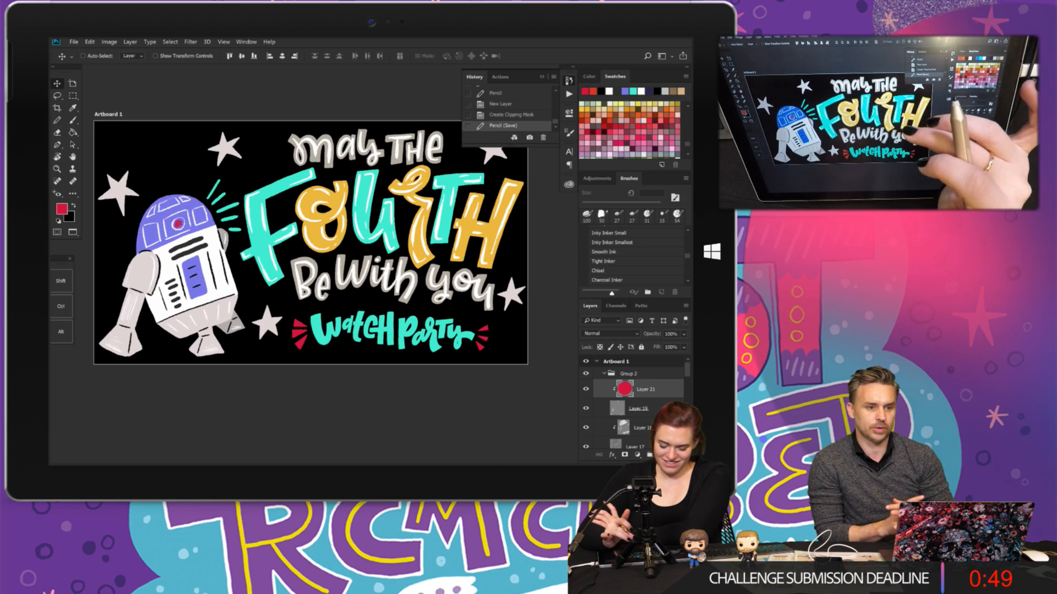
pyautogui.scroll(-1, 319, 245)
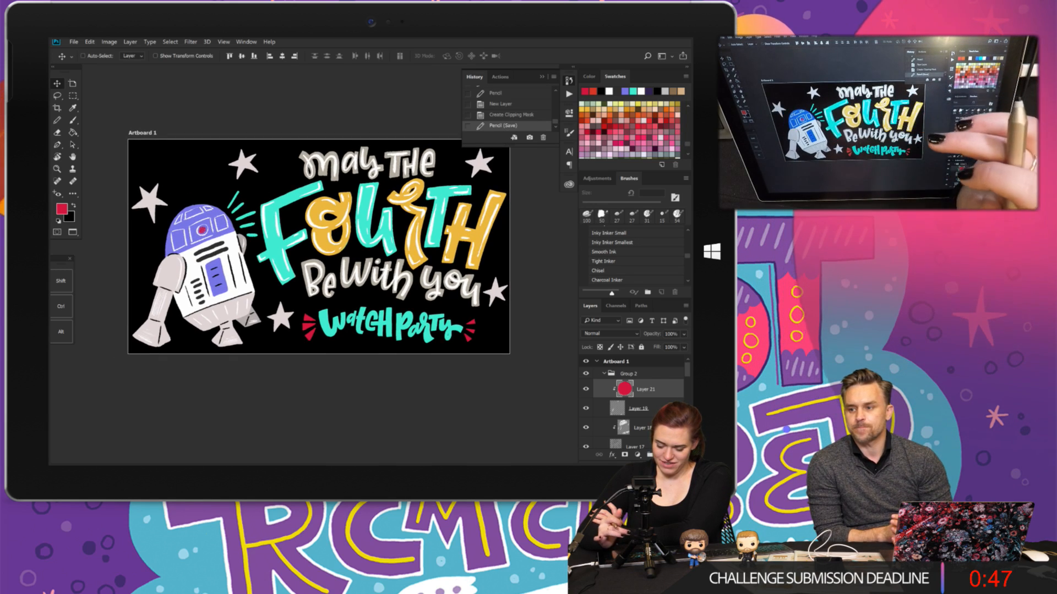
pyautogui.scroll(-1, 319, 246)
pyautogui.scroll(1, 319, 247)
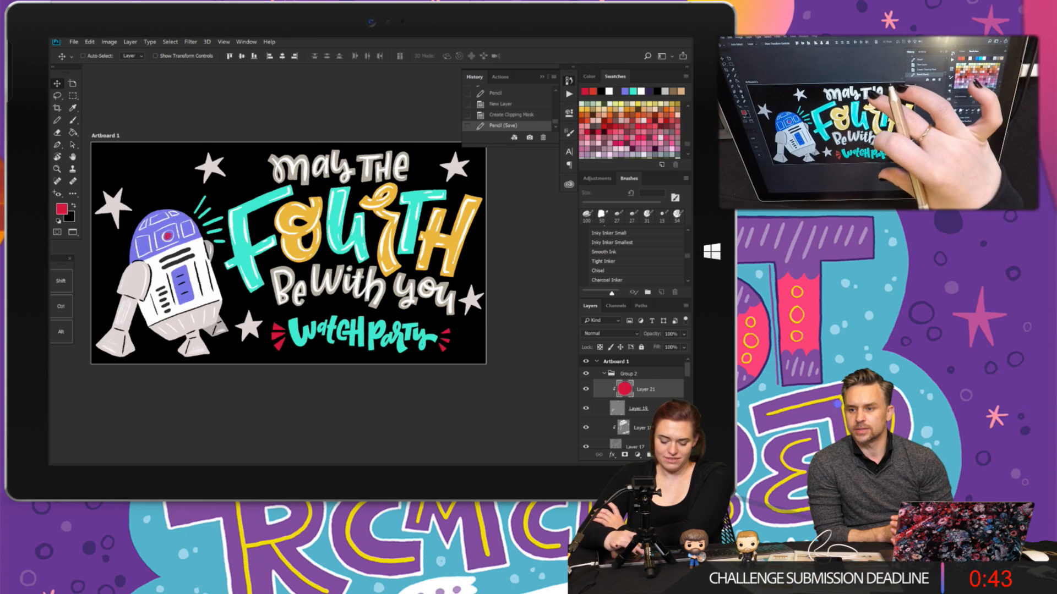
pyautogui.scroll(1, 288, 253)
pyautogui.scroll(-1, 289, 252)
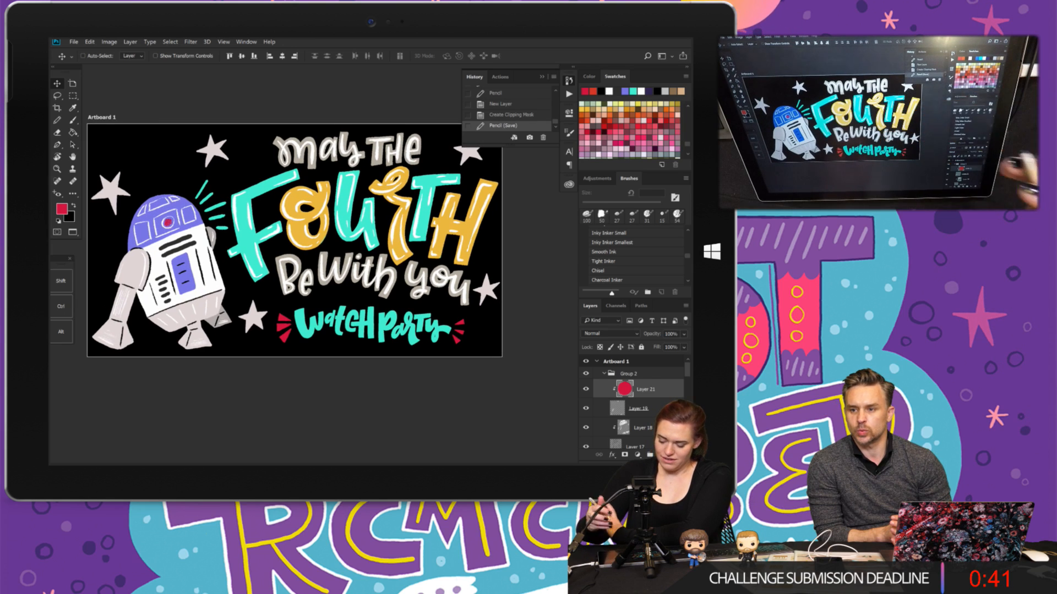
# - Add a blank white 1920 × 1080 px artboard beside Artboard 1 and collapse its properties
pyautogui.click(638, 361)
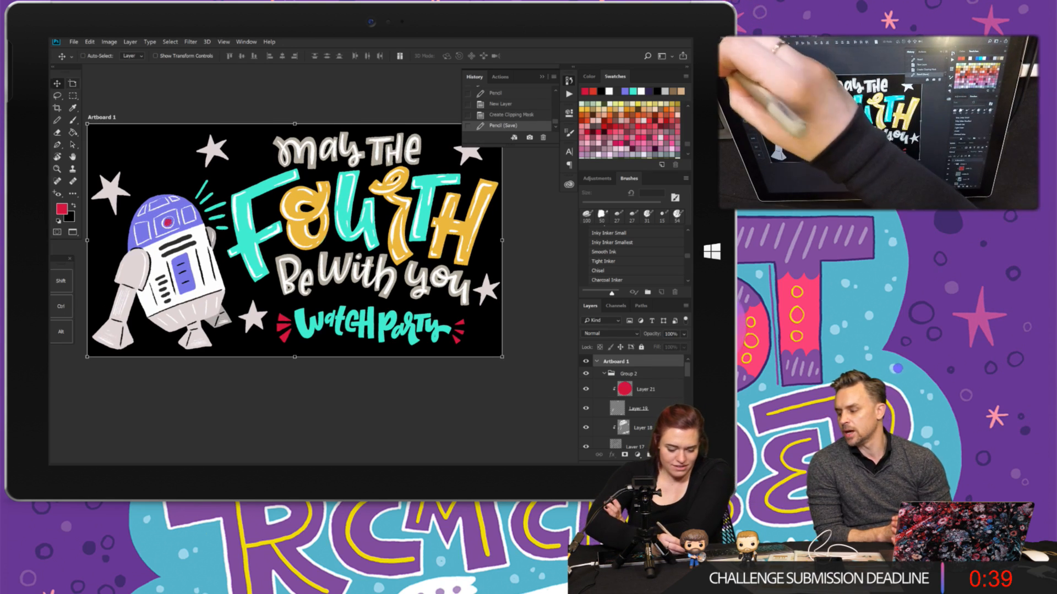
pyautogui.click(72, 83)
pyautogui.click(524, 242)
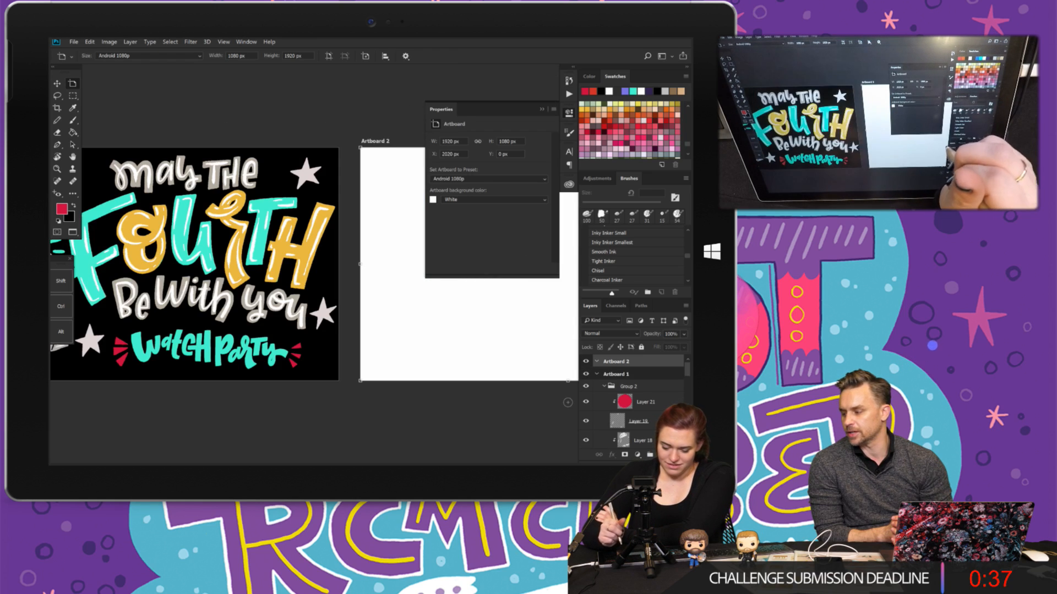
pyautogui.hscroll(-3, 313, 262)
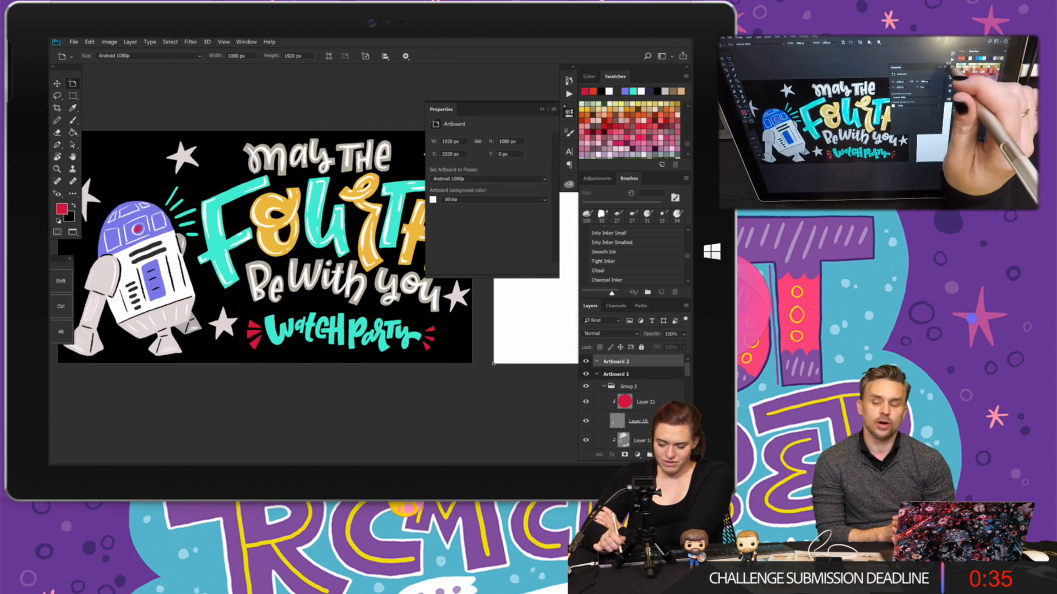
pyautogui.click(568, 112)
pyautogui.scroll(-3, 418, 182)
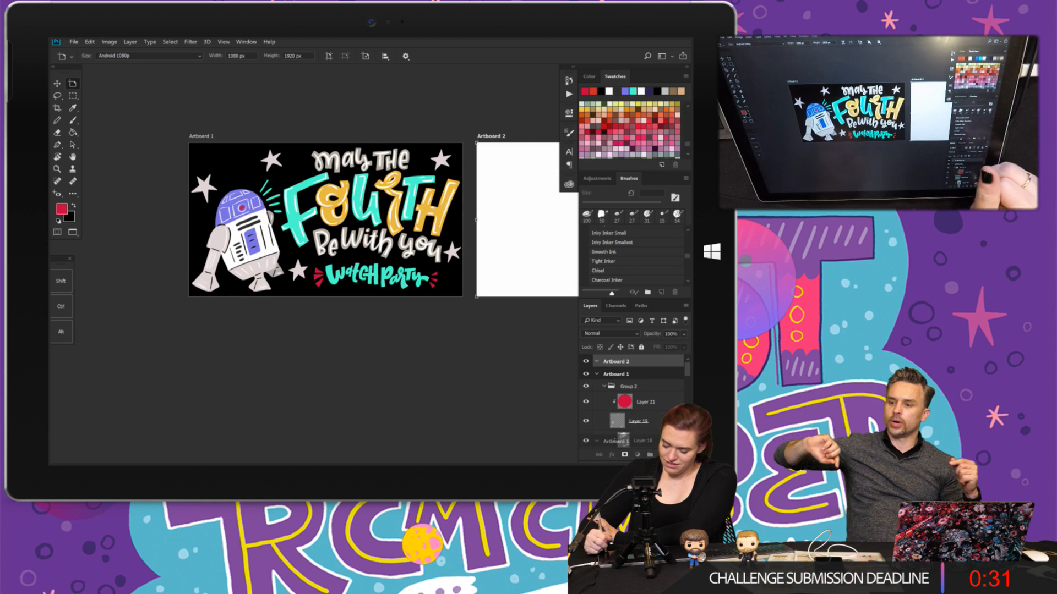
# - Duplicate Artboard 1 with all its artwork and hide the blank Artboard 2 covering the copy
pyautogui.moveTo(650, 442); pyautogui.dragTo(662, 455)
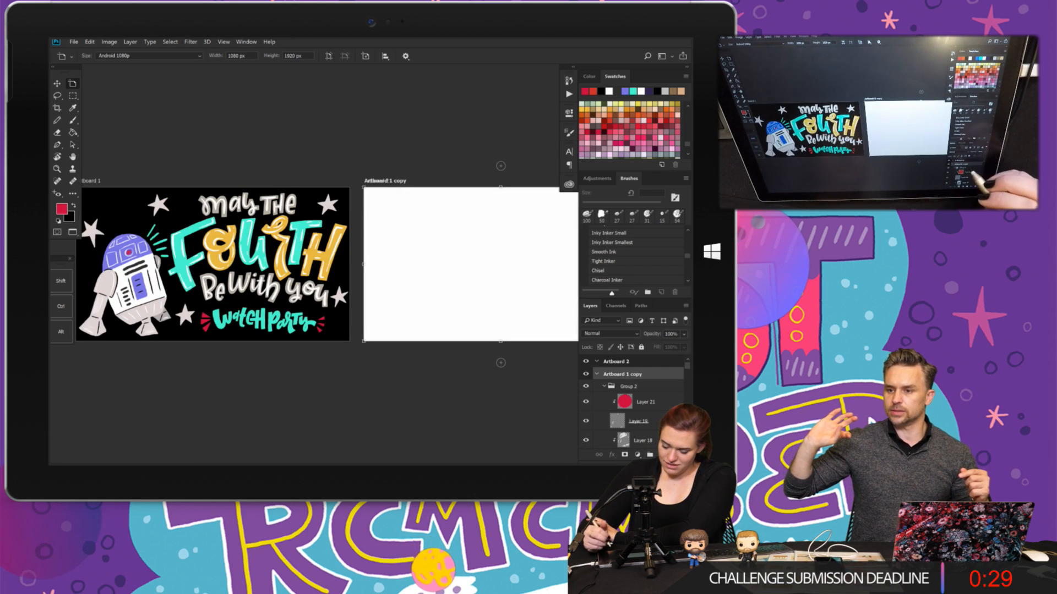
pyautogui.click(585, 361)
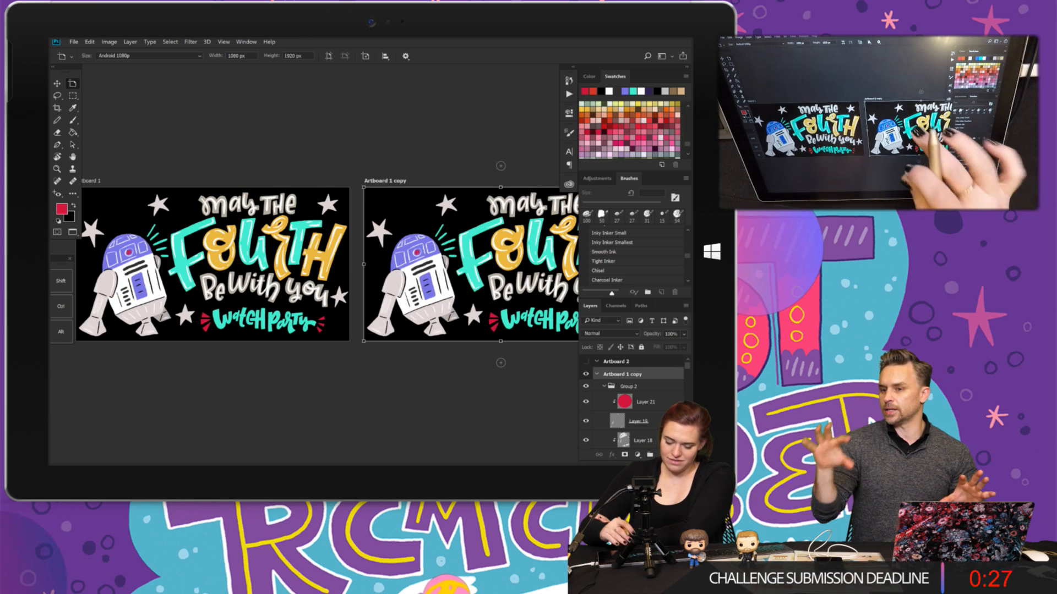
pyautogui.scroll(-2, 328, 264)
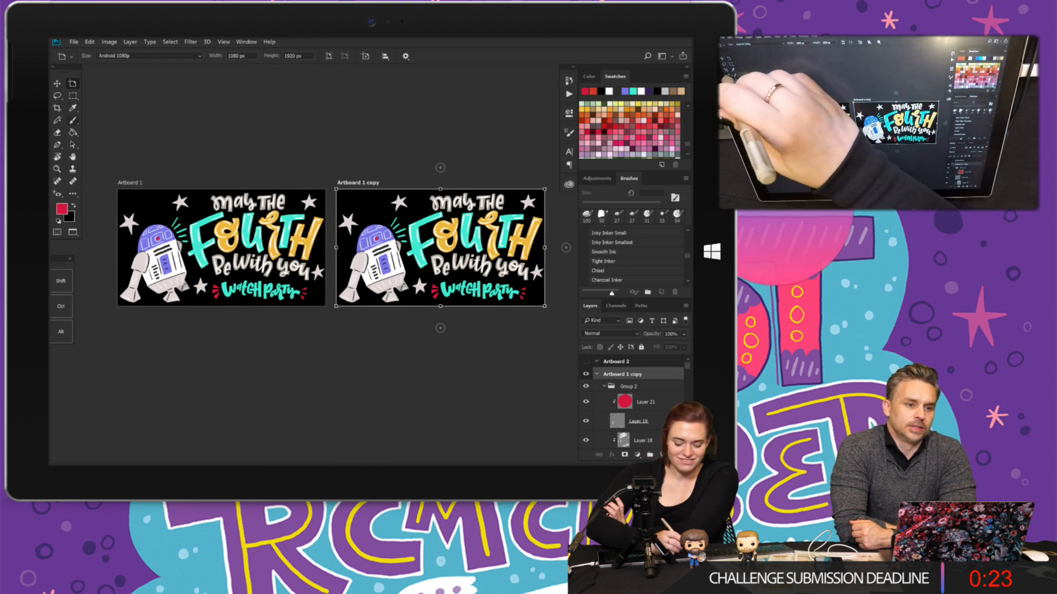
# - Select the teal colour fill layer of the "Fourth" lettering on Artboard 1 copy
pyautogui.click(56, 120)
pyautogui.click(57, 83)
pyautogui.click(421, 246)
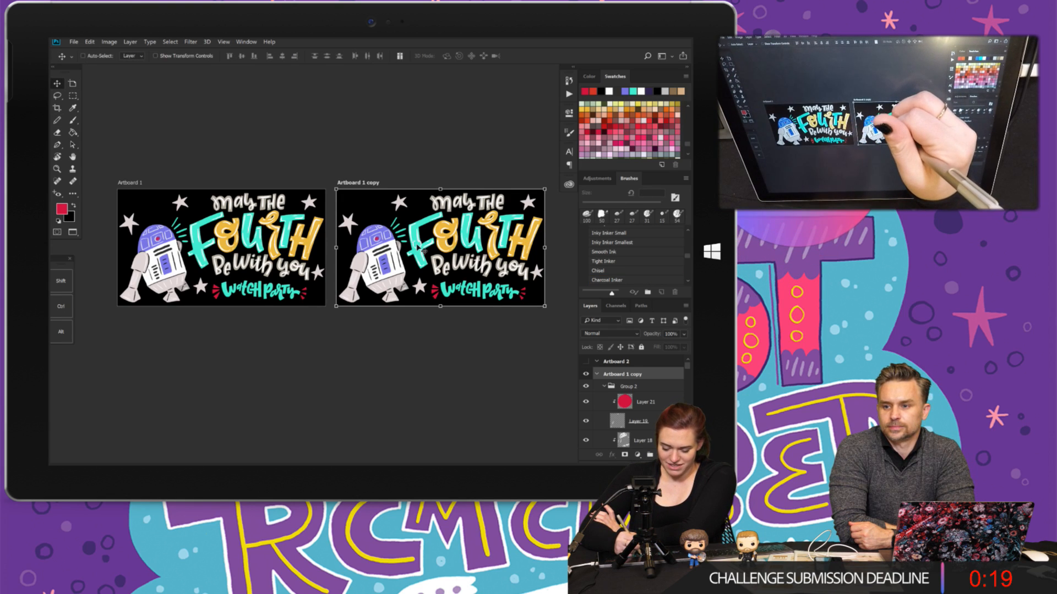
pyautogui.rightClick(419, 246)
pyautogui.click(443, 268)
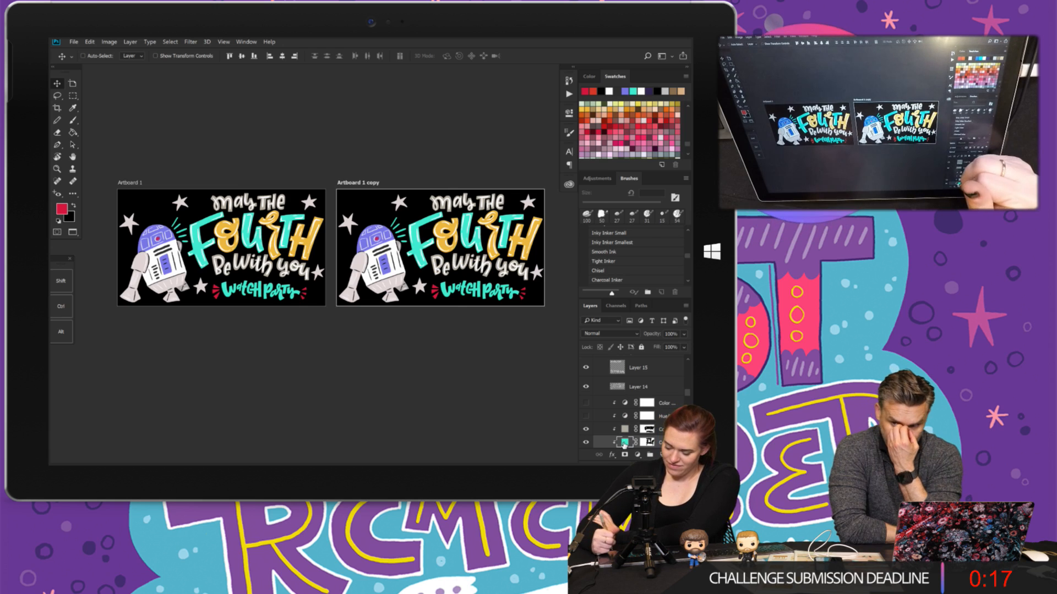
pyautogui.doubleClick(624, 444)
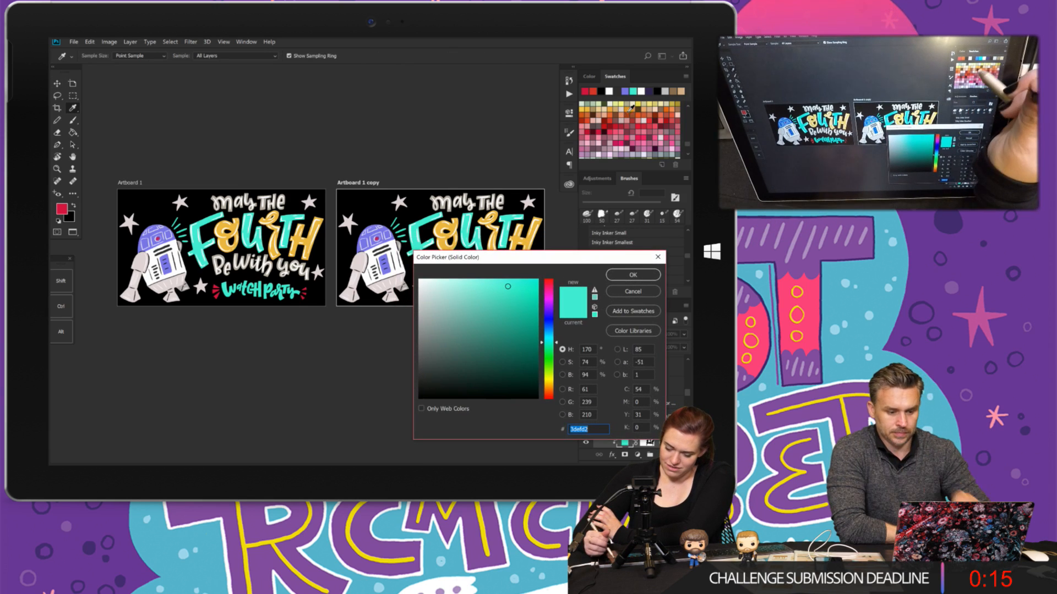
pyautogui.scroll(3, 631, 126)
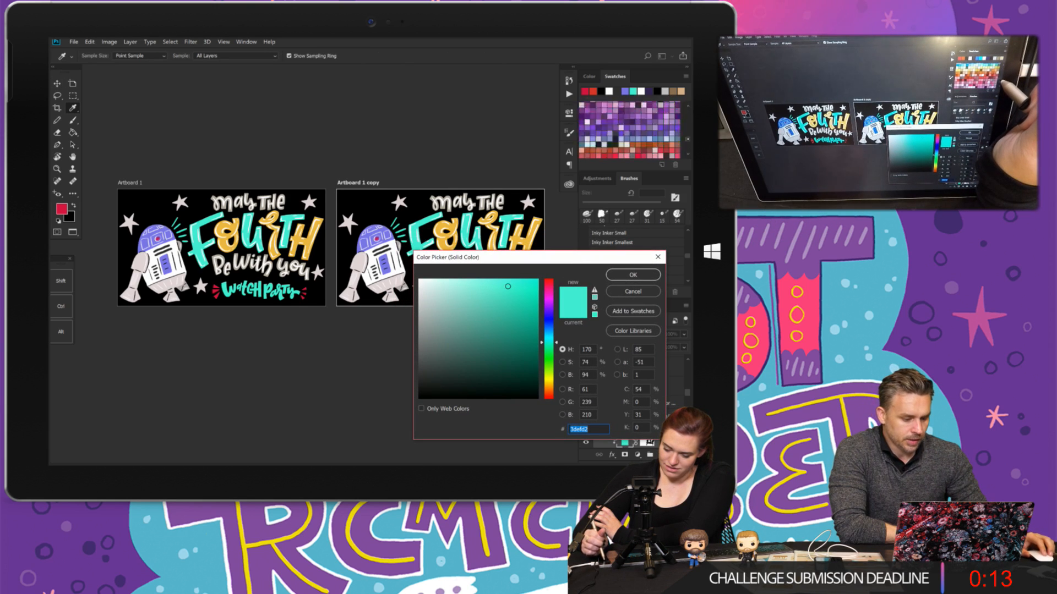
pyautogui.scroll(5, 629, 130)
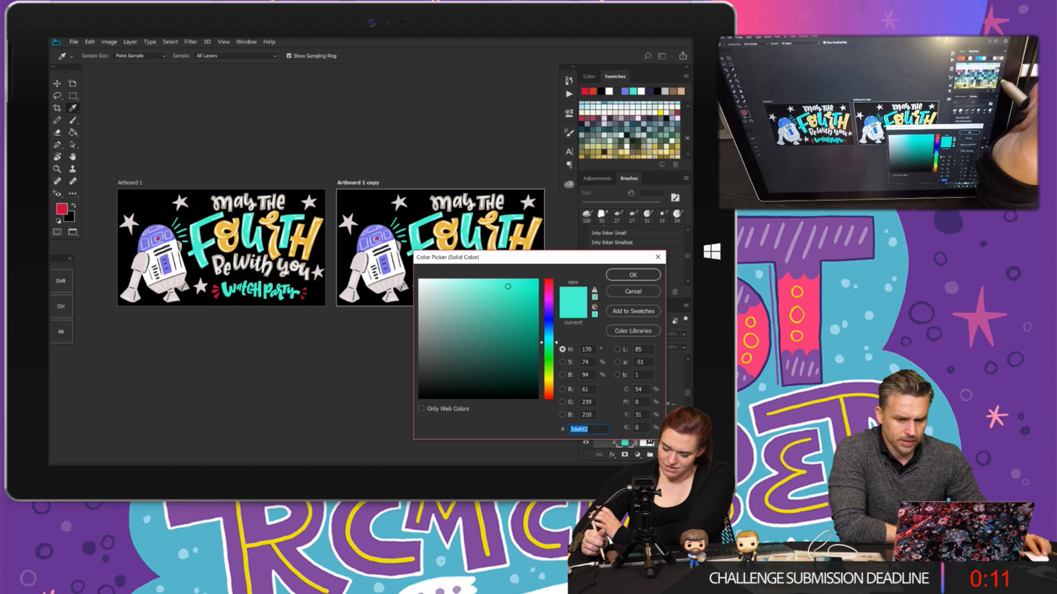
pyautogui.scroll(-5, 629, 130)
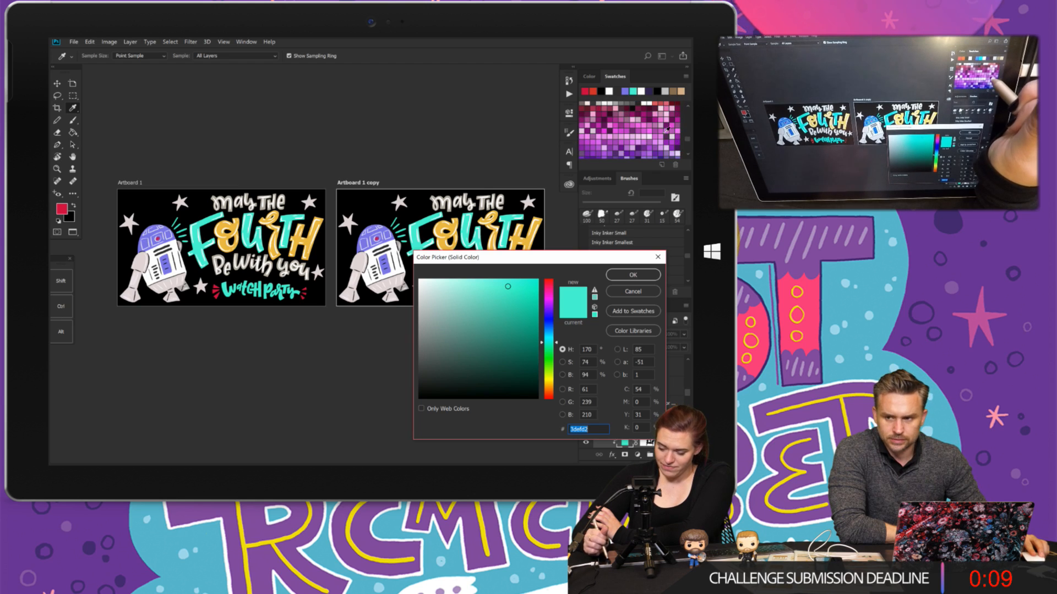
pyautogui.click(638, 126)
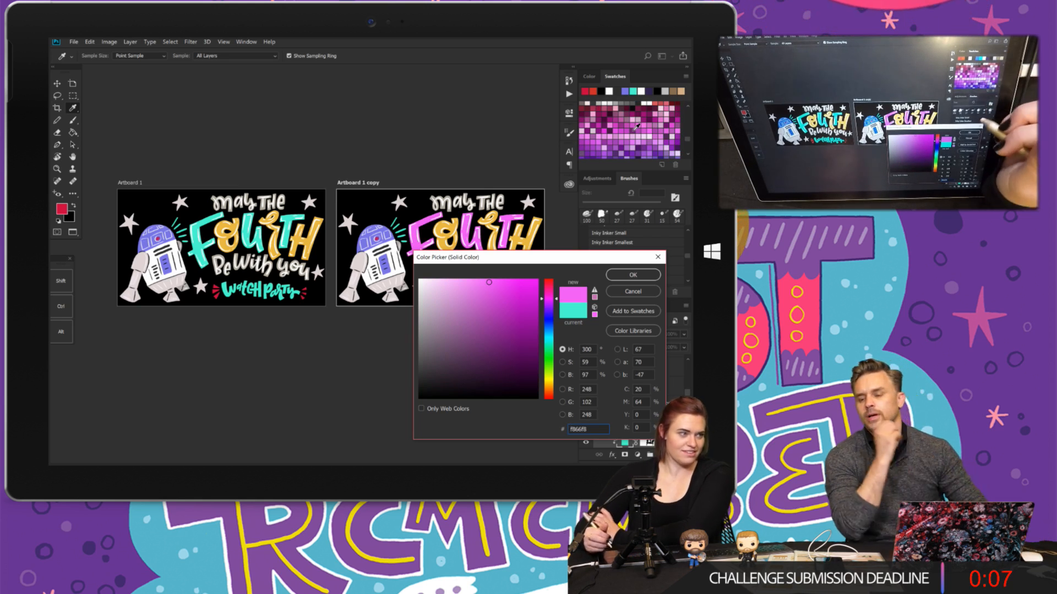
pyautogui.click(633, 291)
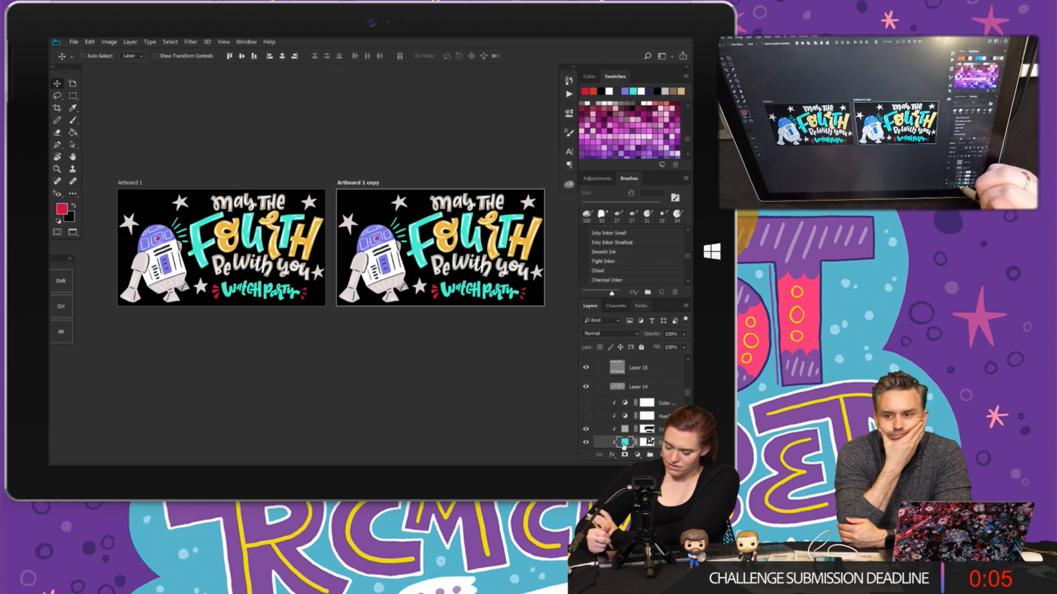
# - Add a gradient fill layer above the teal fill using a yellow-orange to pink preset for the lettering
pyautogui.click(639, 456)
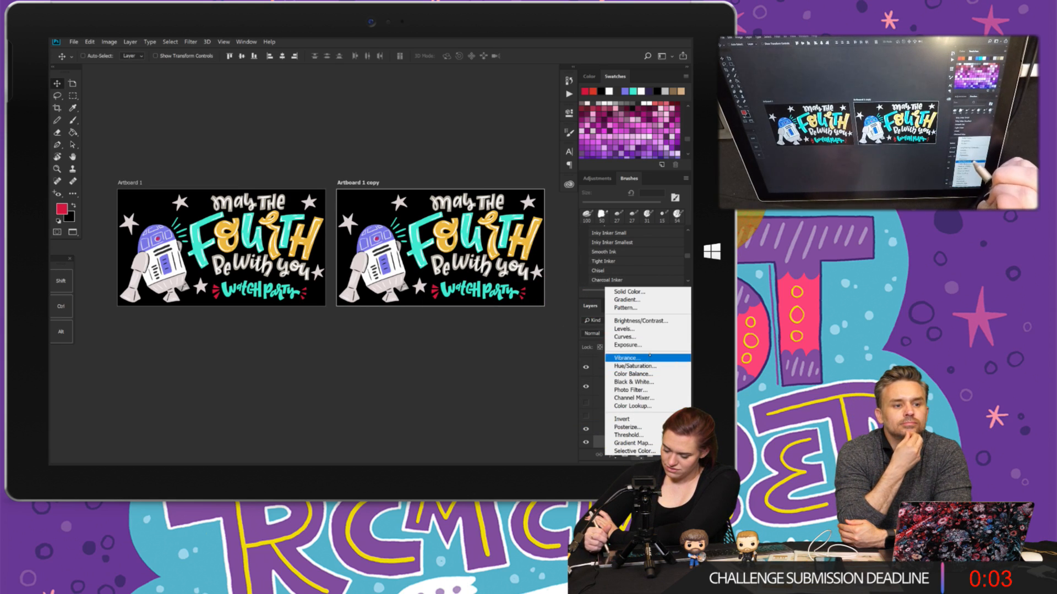
pyautogui.click(627, 300)
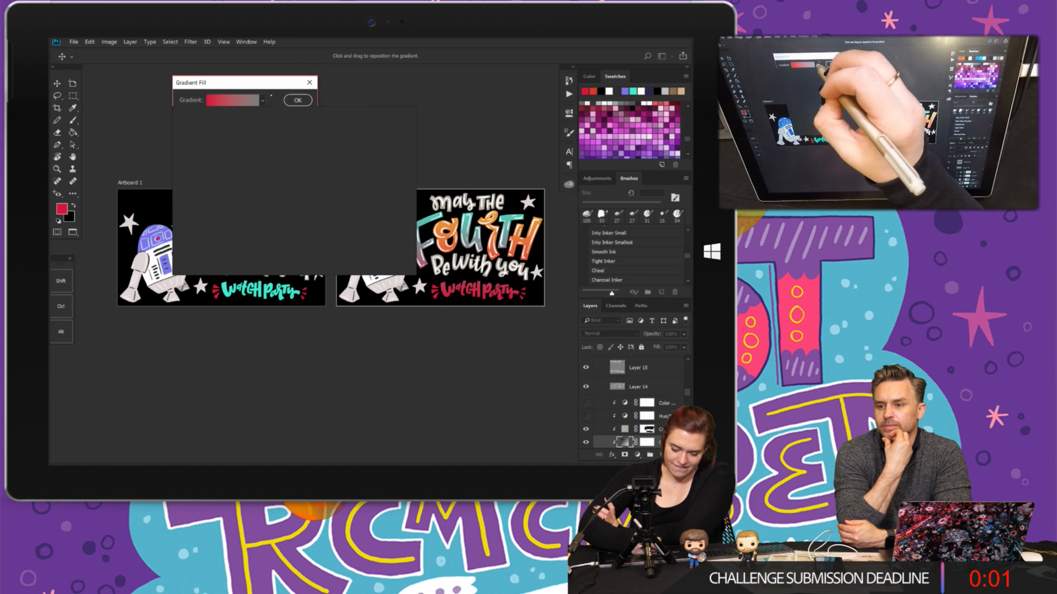
pyautogui.moveTo(392, 125); pyautogui.dragTo(396, 258)
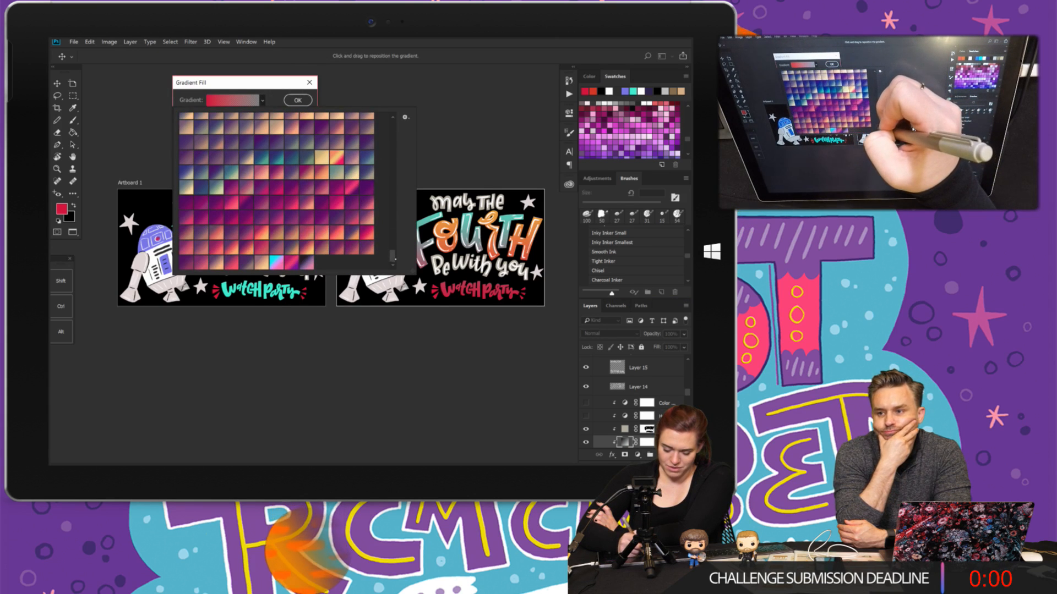
pyautogui.click(340, 155)
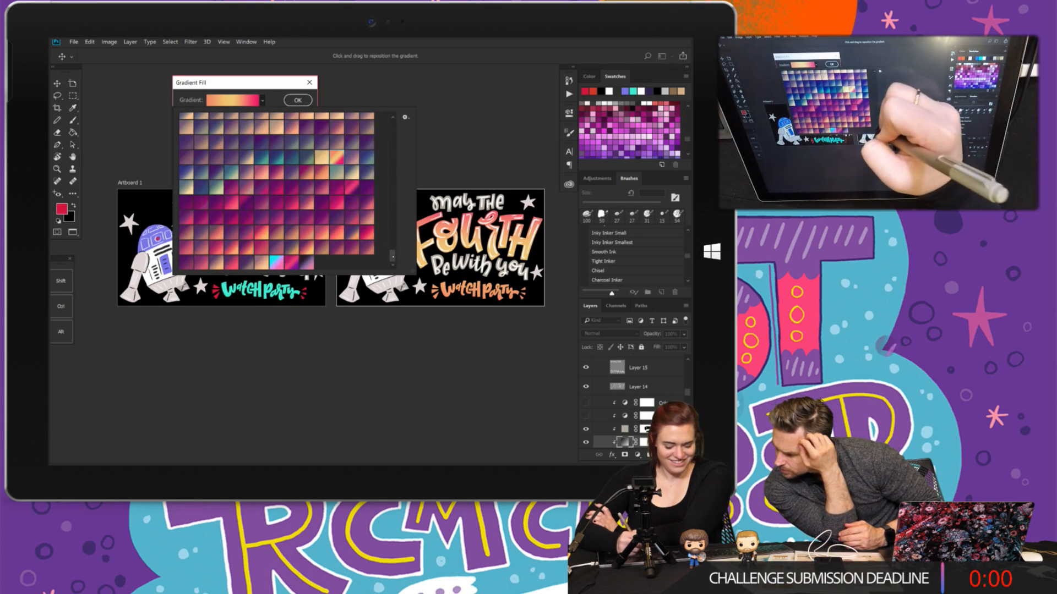
pyautogui.moveTo(391, 250); pyautogui.dragTo(370, 188)
pyautogui.moveTo(372, 227); pyautogui.dragTo(372, 256)
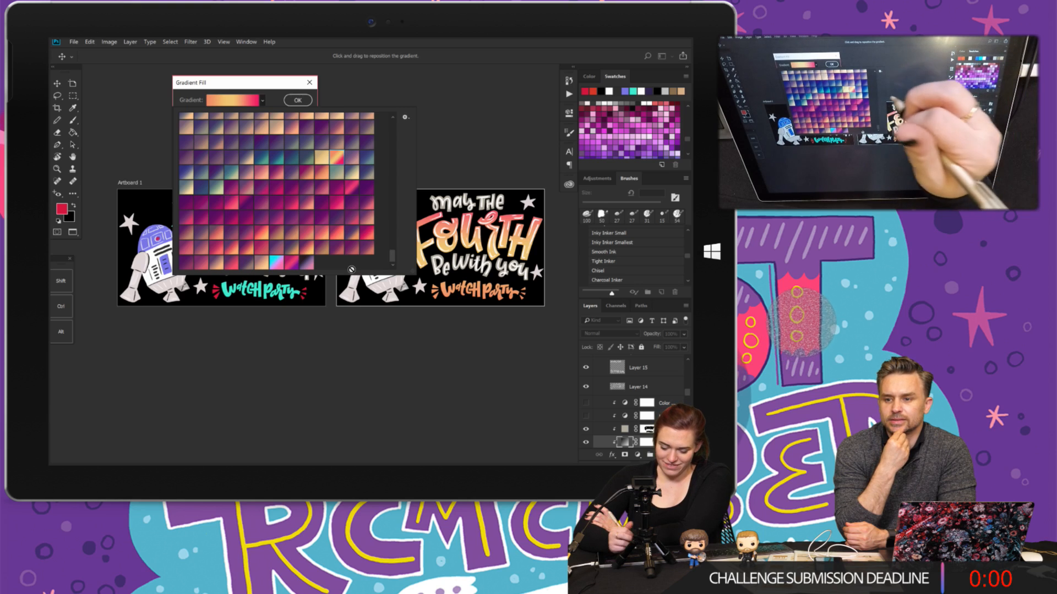
pyautogui.click(327, 99)
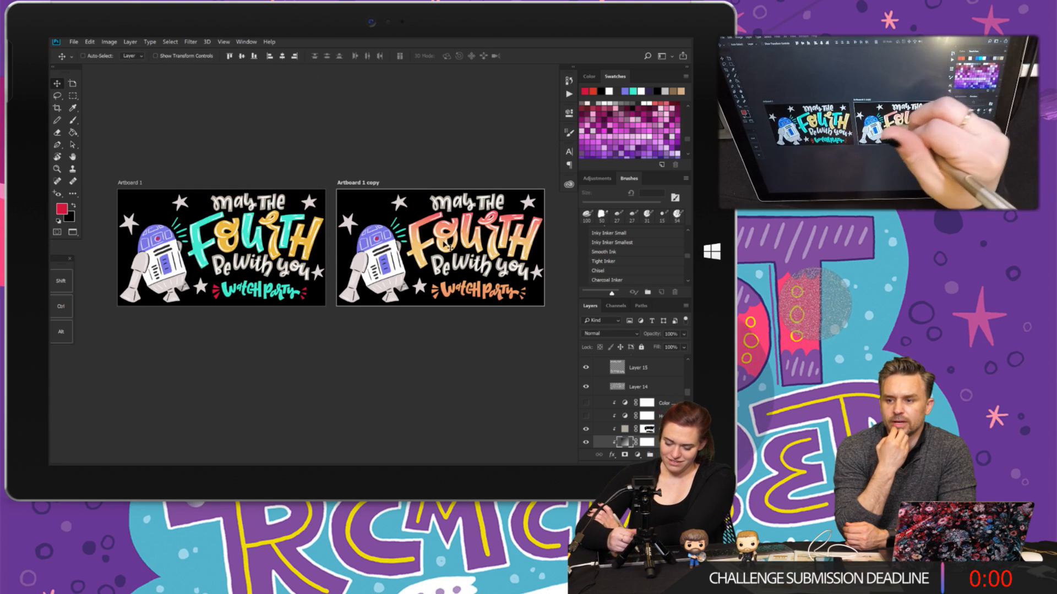
# - Add a Vibrance adjustment above the gradient fill with vibrance about +64 and saturation about +33
pyautogui.scroll(6, 517, 238)
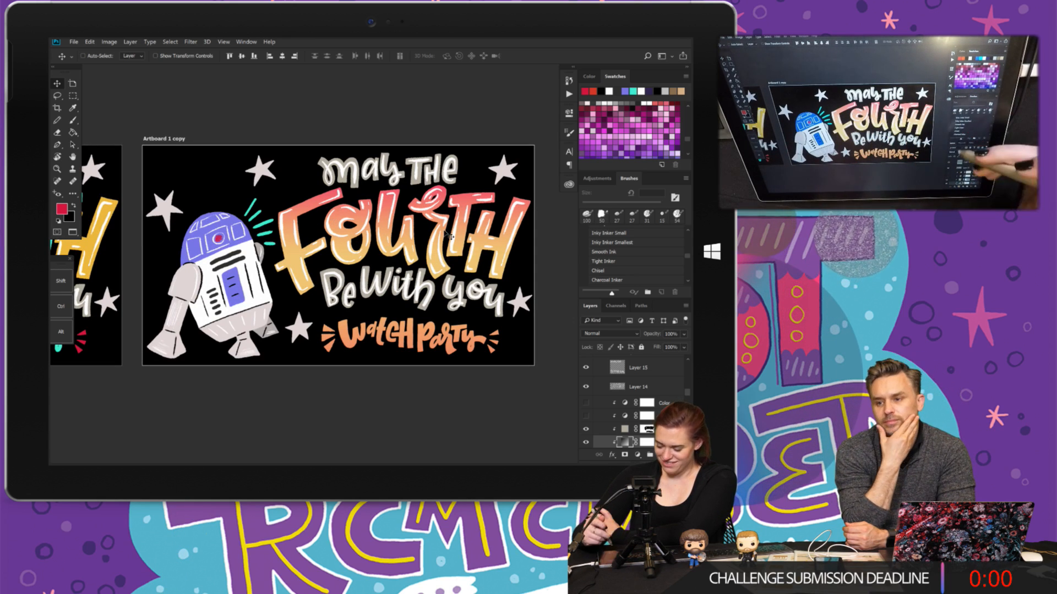
pyautogui.click(638, 455)
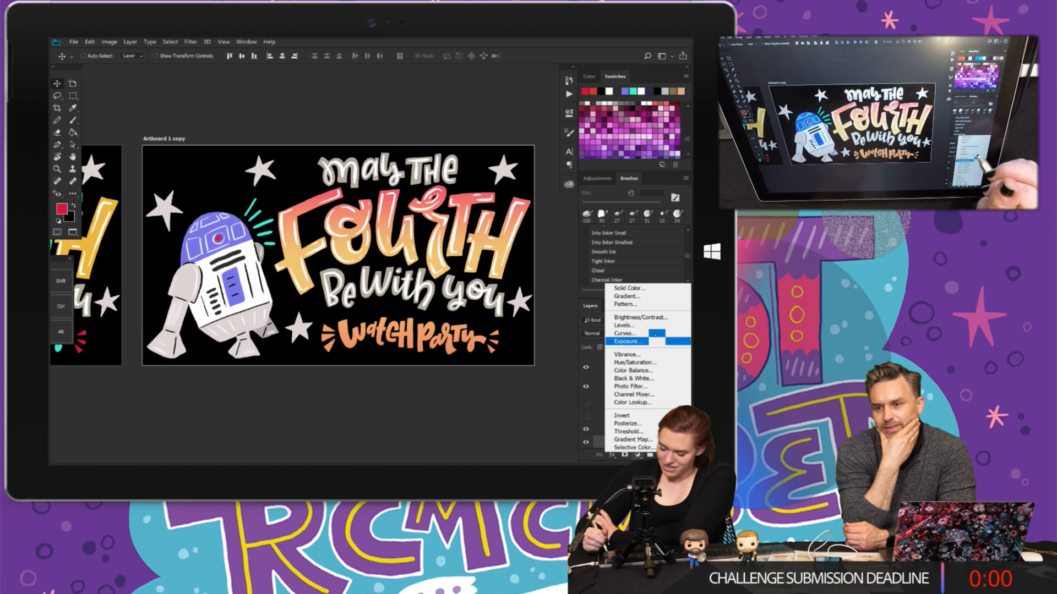
pyautogui.click(627, 354)
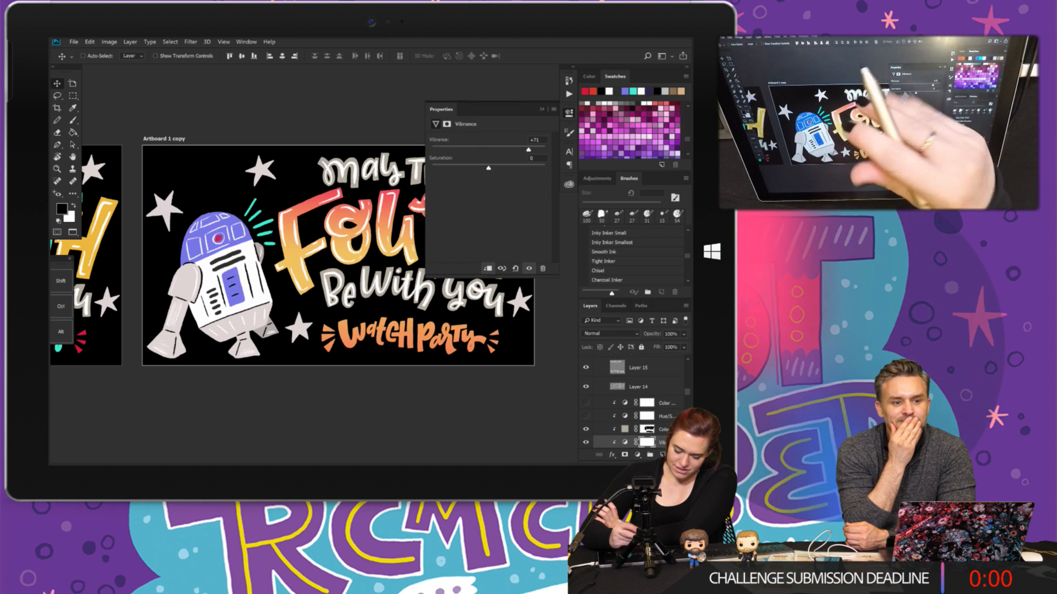
pyautogui.moveTo(385, 243); pyautogui.dragTo(234, 247)
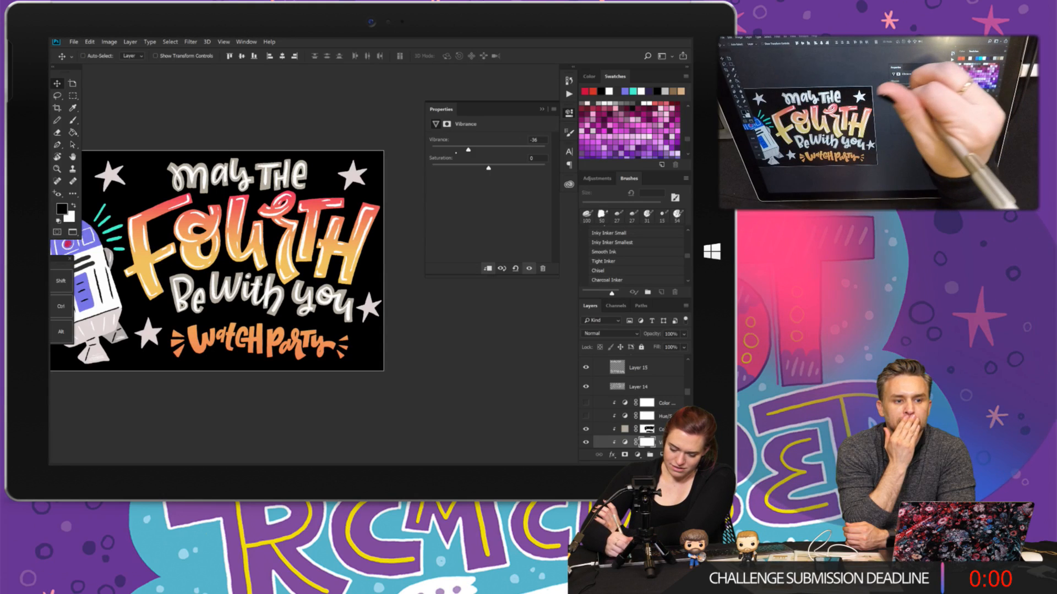
pyautogui.moveTo(529, 150); pyautogui.dragTo(507, 167)
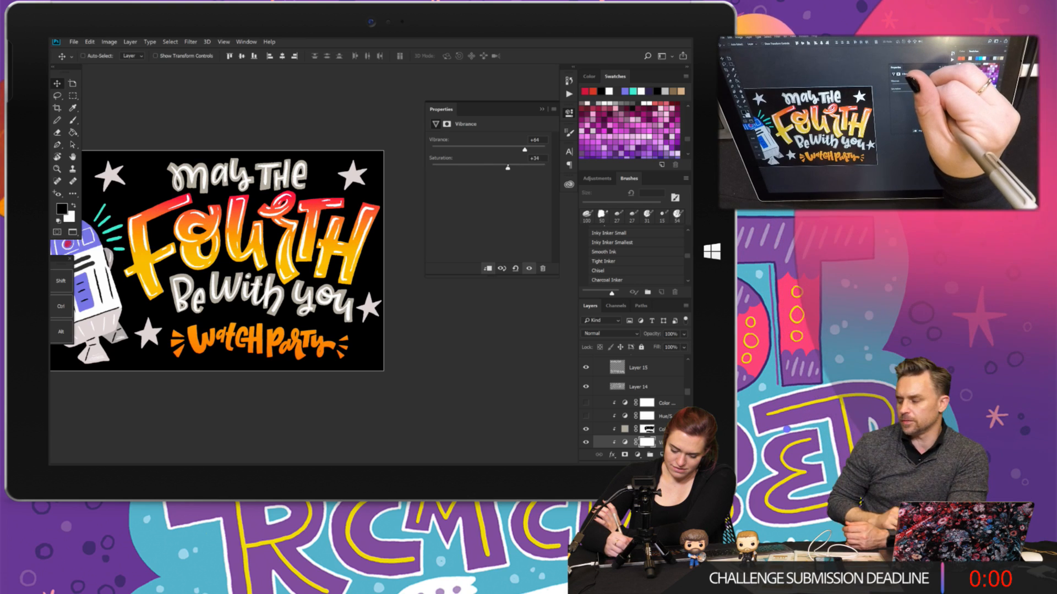
# - Add a second gradient fill layer directly above the existing gradient fill, below the Vibrance adjustment
pyautogui.scroll(-1, 229, 261)
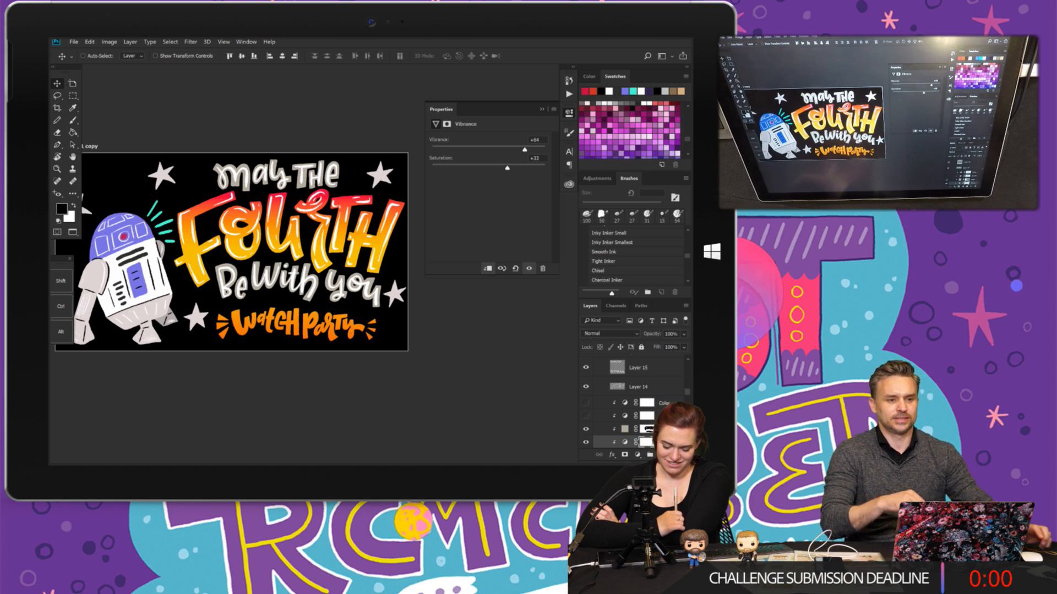
pyautogui.scroll(-2, 397, 214)
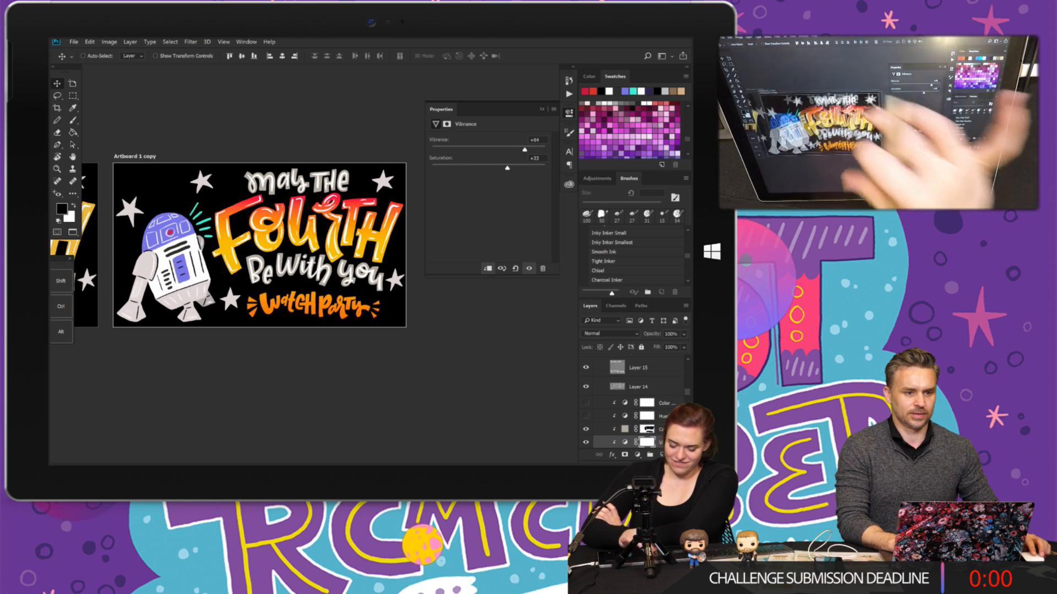
pyautogui.scroll(-5, 632, 401)
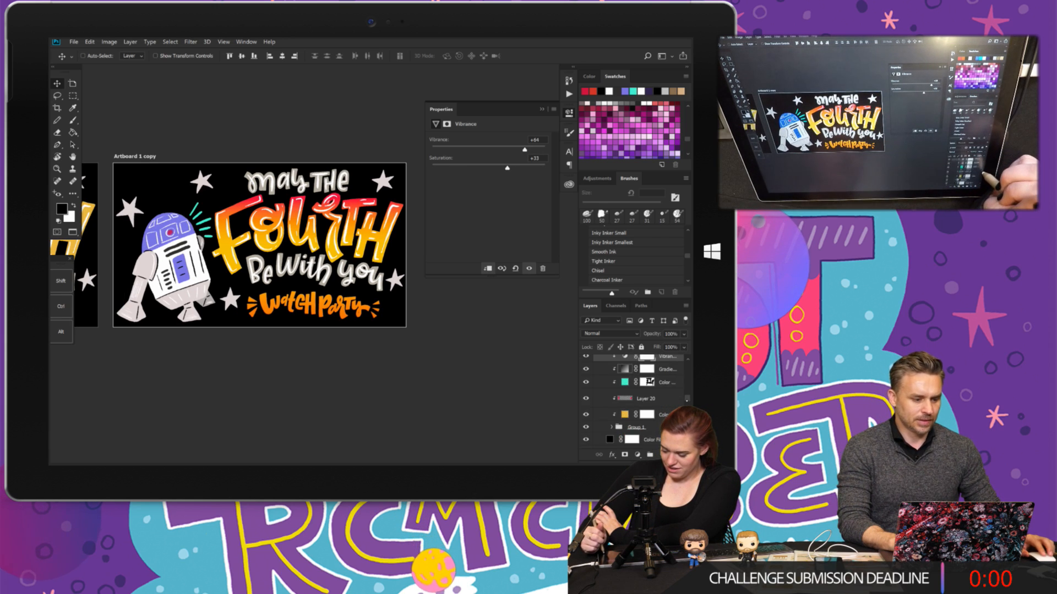
pyautogui.click(673, 397)
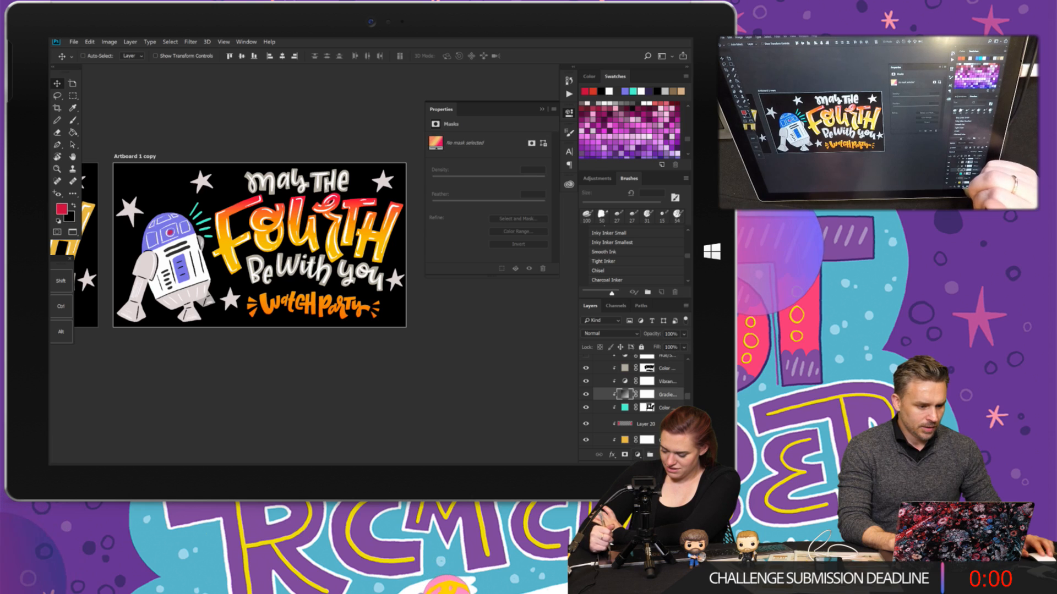
pyautogui.click(638, 454)
pyautogui.click(611, 288)
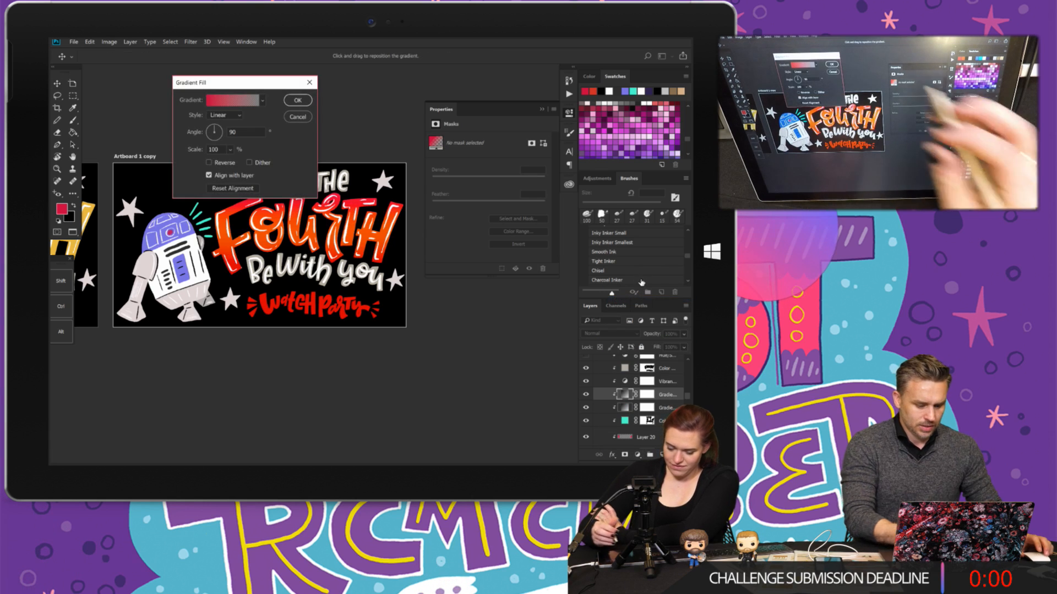
# - Give the new gradient fill a purple, crimson and orange preset, picked in the enlarged Gradient Editor
pyautogui.moveTo(198, 82); pyautogui.dragTo(397, 146)
pyautogui.click(431, 163)
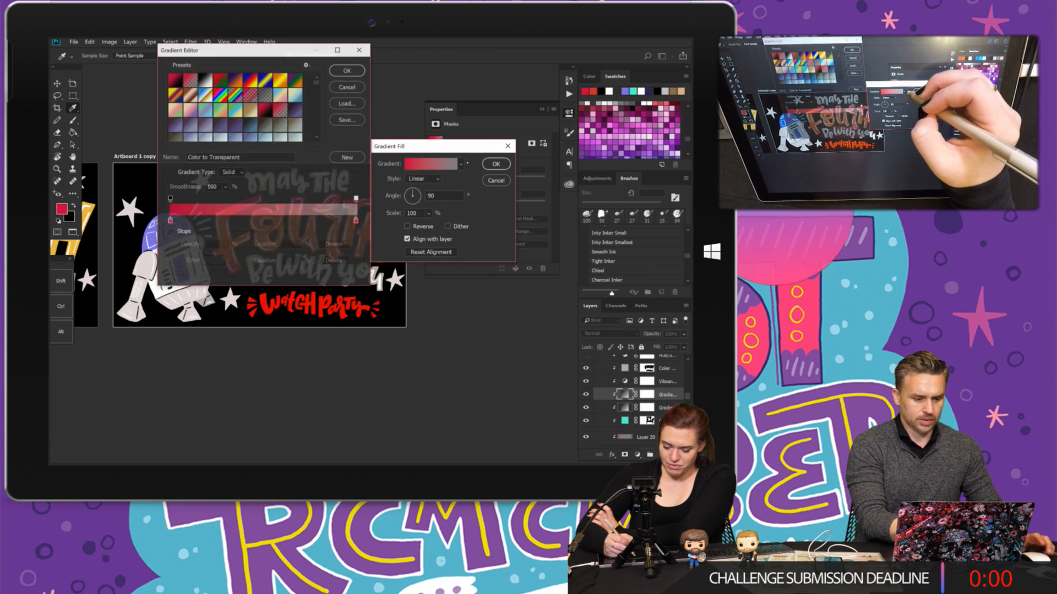
pyautogui.moveTo(220, 50); pyautogui.dragTo(432, 107)
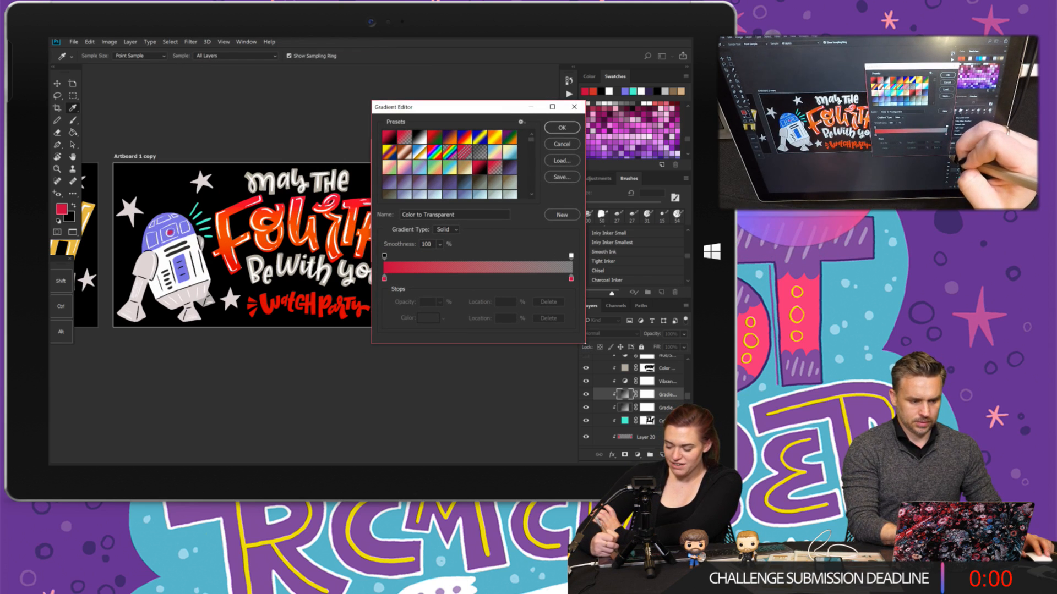
pyautogui.moveTo(585, 343); pyautogui.dragTo(649, 438)
pyautogui.moveTo(600, 224); pyautogui.dragTo(603, 274)
pyautogui.click(547, 275)
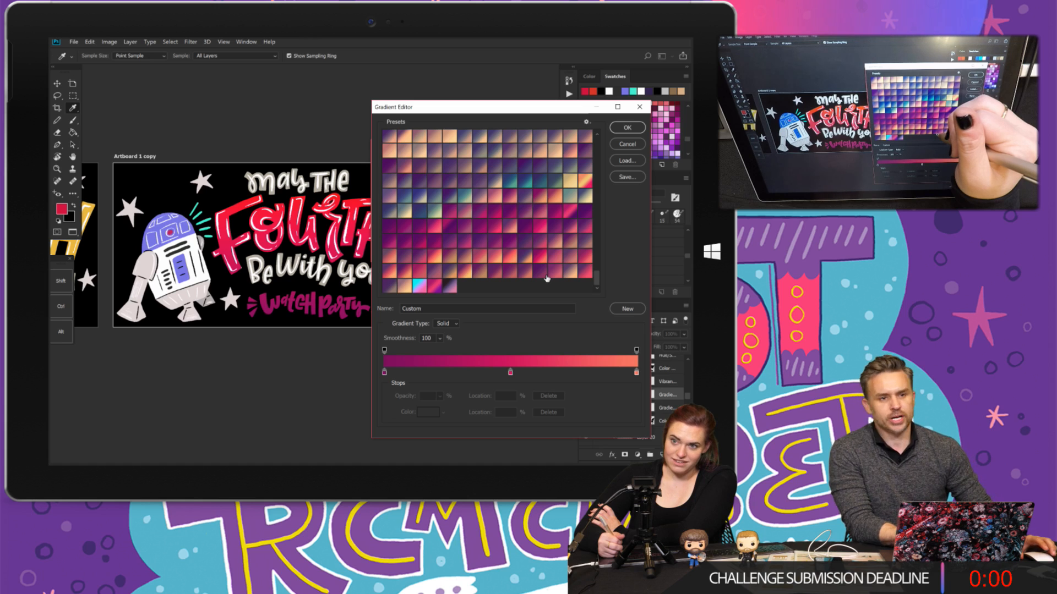
pyautogui.click(635, 127)
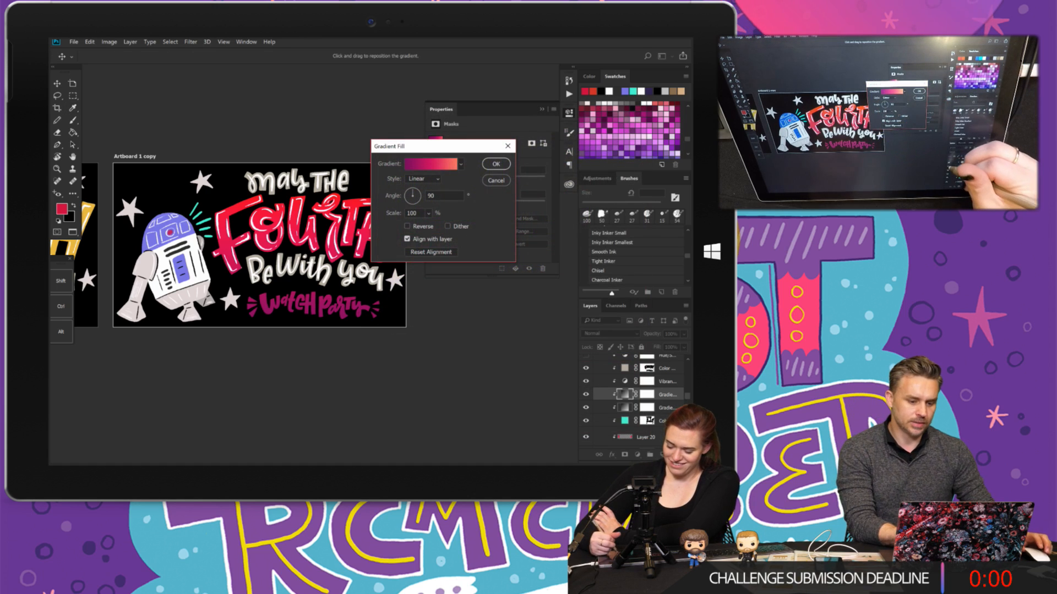
pyautogui.click(495, 164)
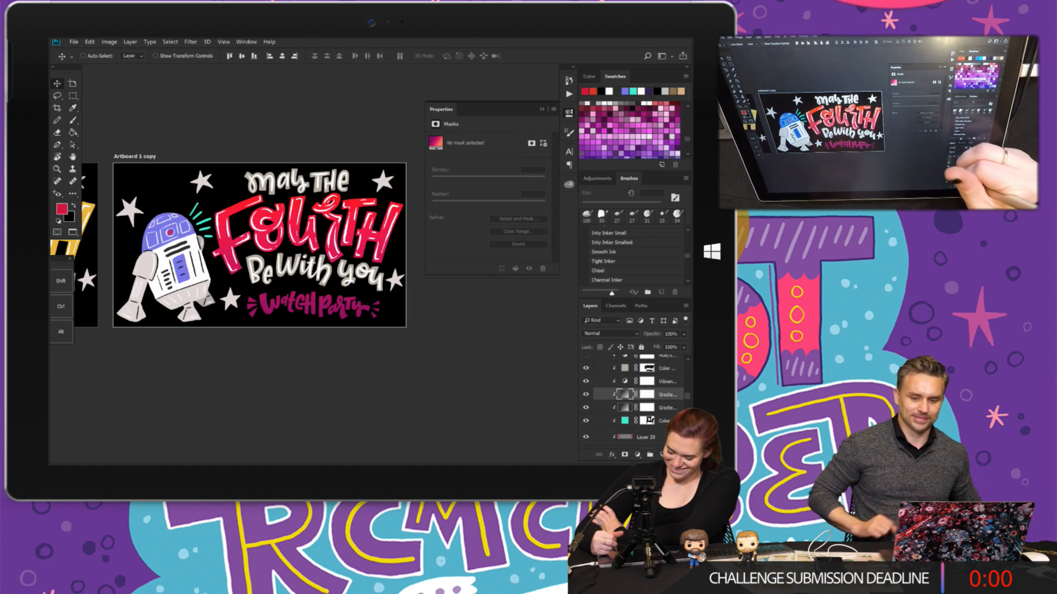
# - Hide the Vibrance adjustment layer above the purple and crimson gradient fill
pyautogui.click(587, 395)
pyautogui.click(586, 393)
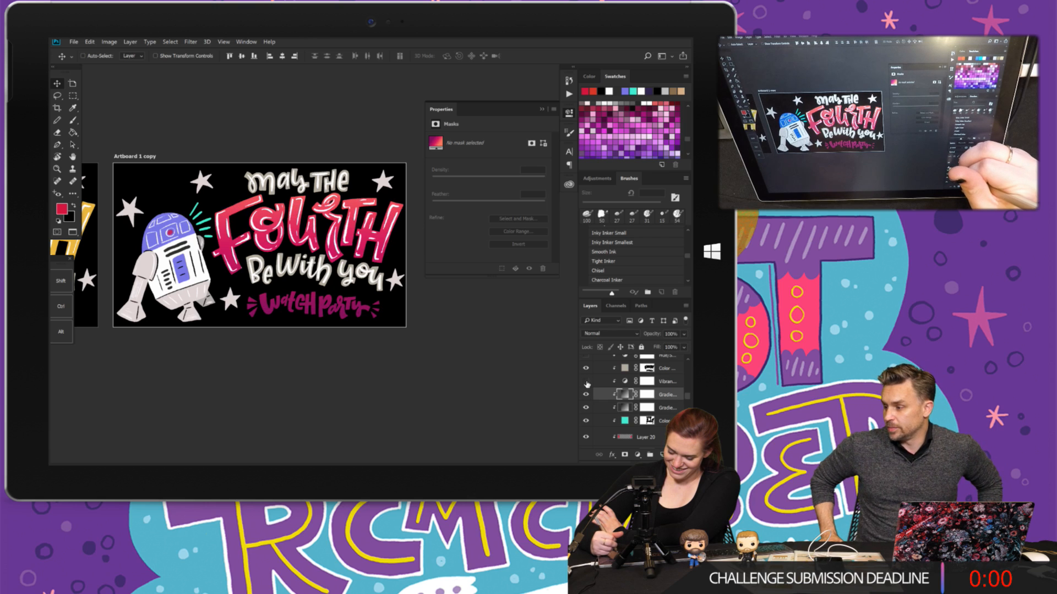
pyautogui.click(586, 383)
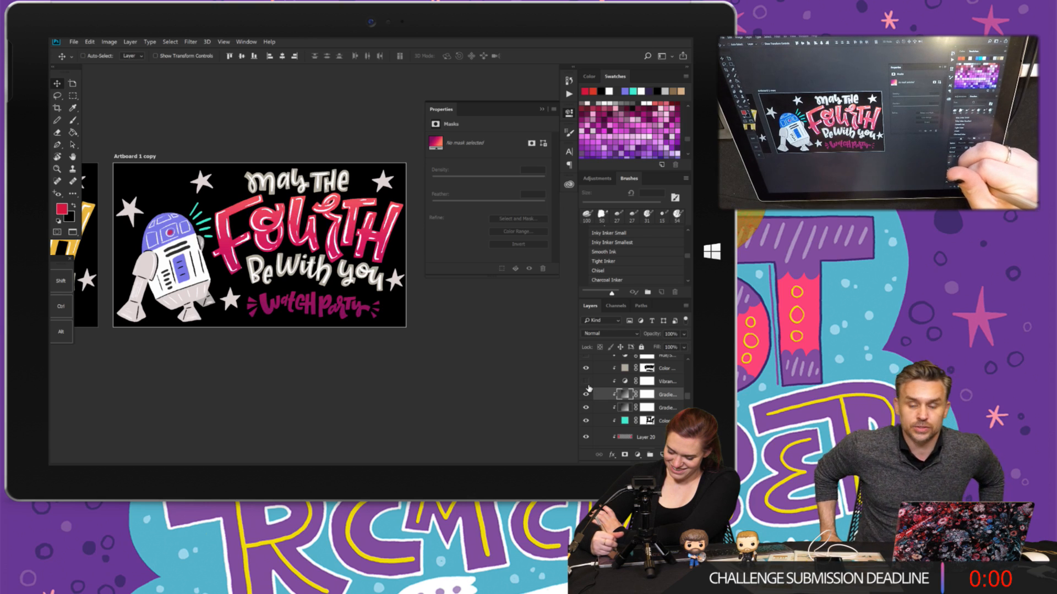
# - Compare the recoloured lettering with the original artboard and collapse the properties covering the artwork
pyautogui.scroll(-3, 364, 213)
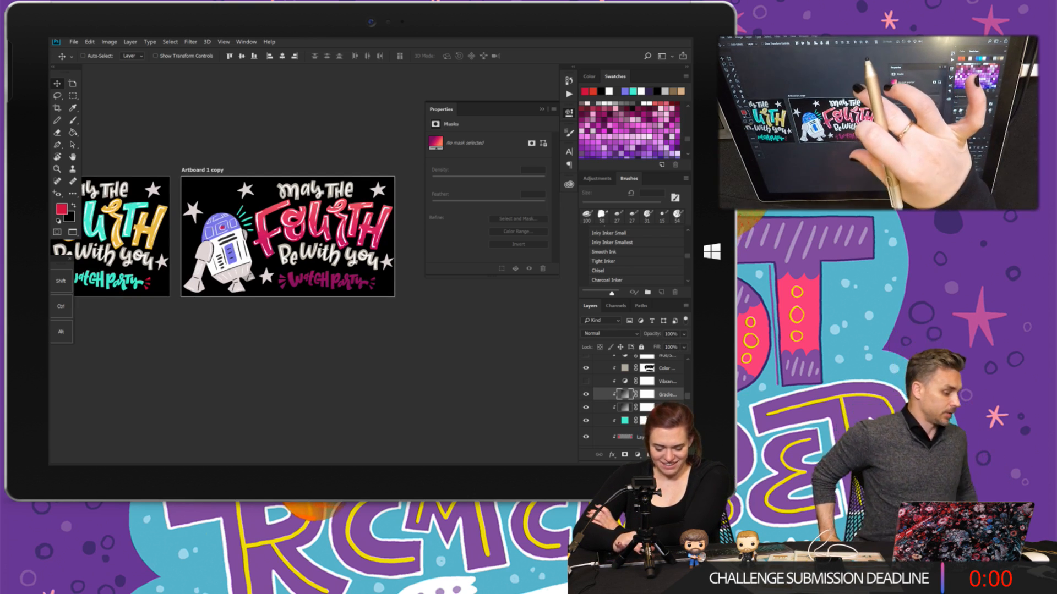
pyautogui.scroll(-2, 307, 265)
pyautogui.scroll(5, 312, 254)
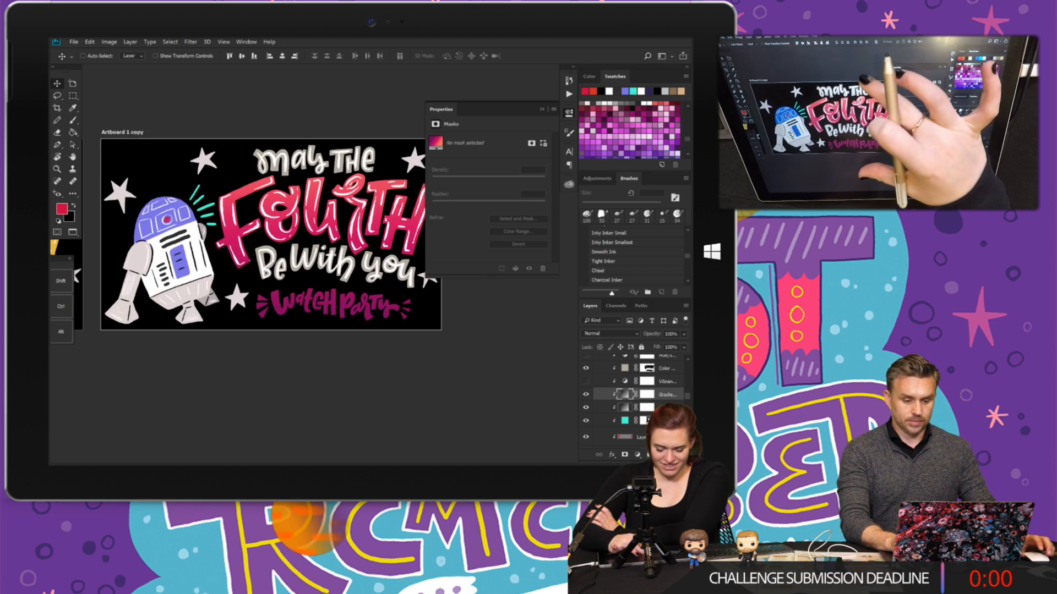
pyautogui.scroll(2, 269, 234)
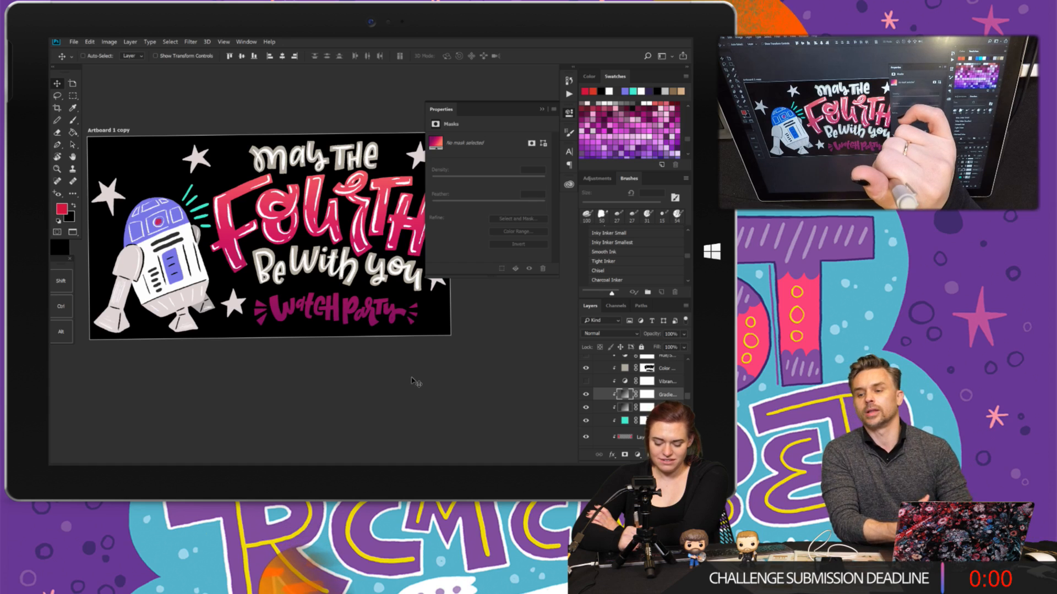
pyautogui.click(541, 109)
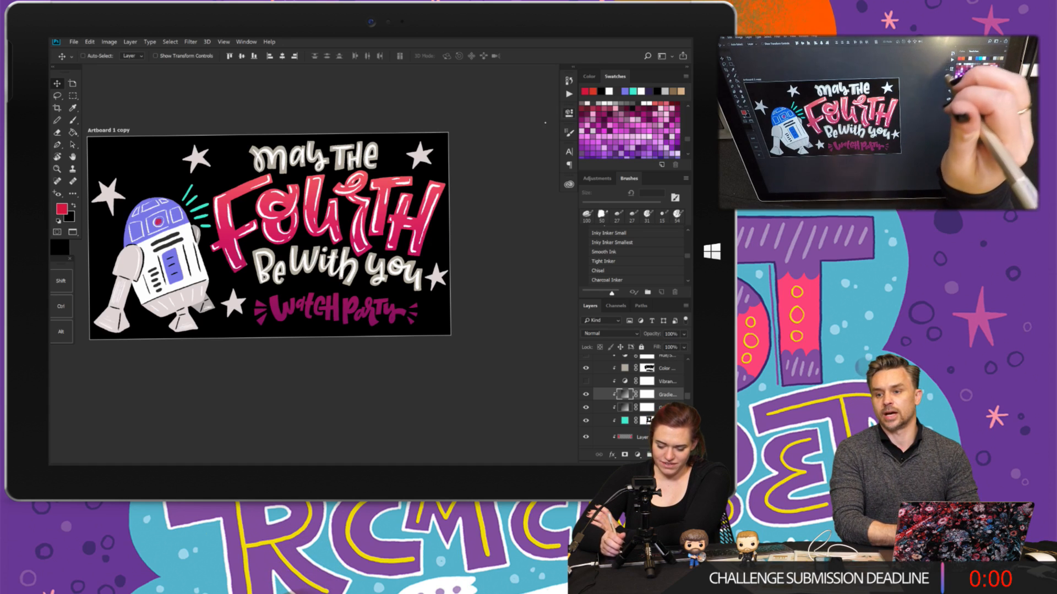
# - Recolour the solid colour fill of the "May the" and "Be with you" lettering to off-white eae6df
pyautogui.doubleClick(624, 368)
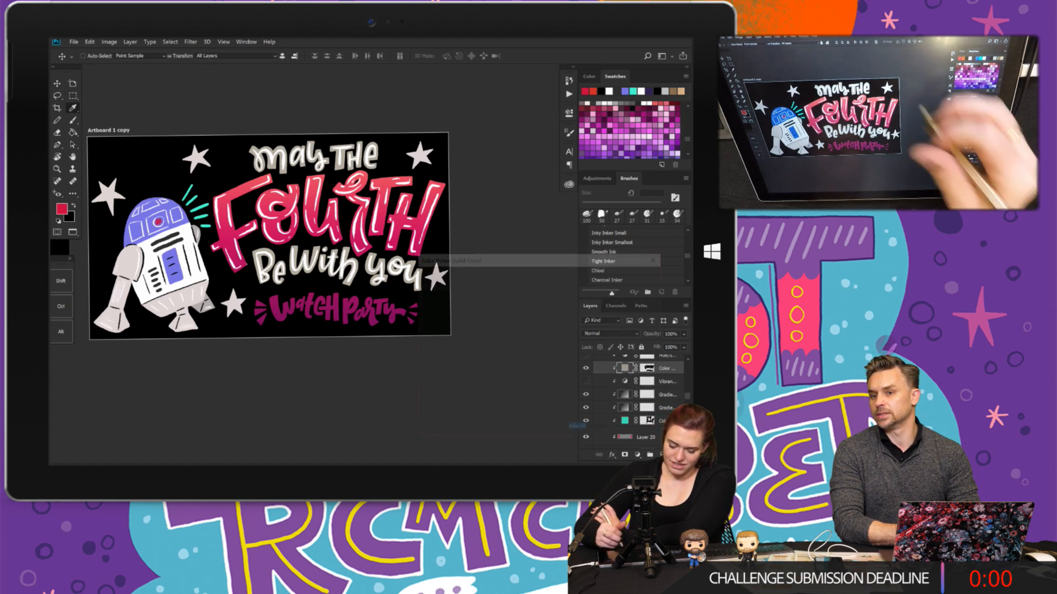
pyautogui.click(431, 213)
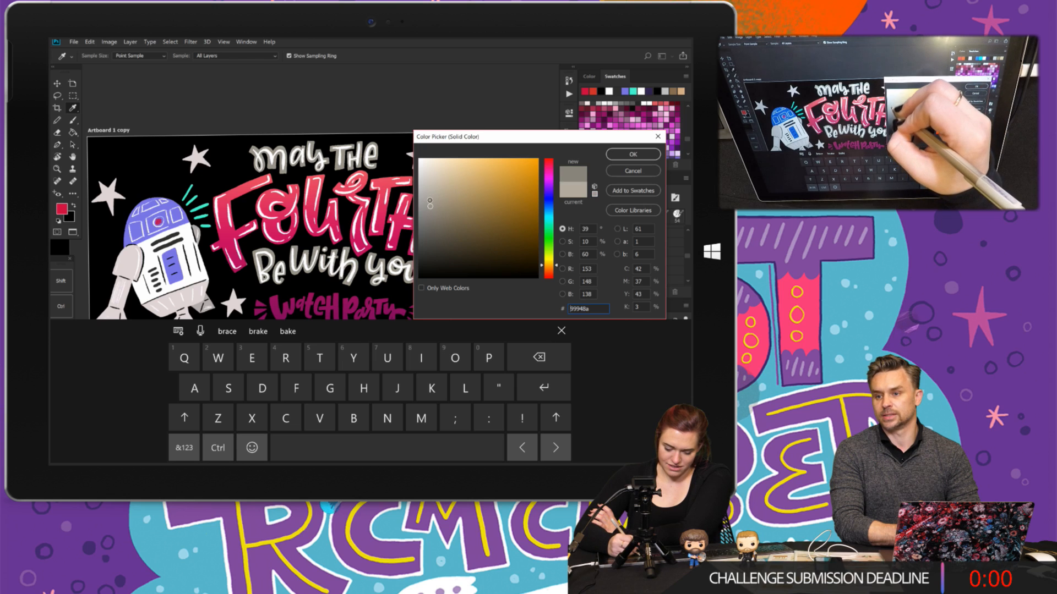
pyautogui.click(431, 213)
pyautogui.click(426, 171)
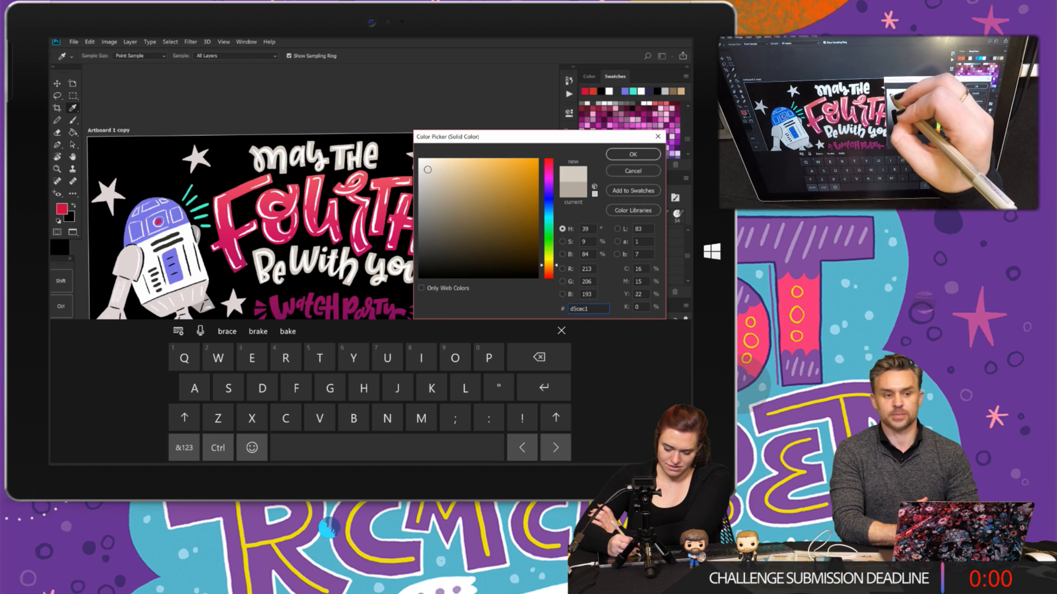
pyautogui.click(424, 168)
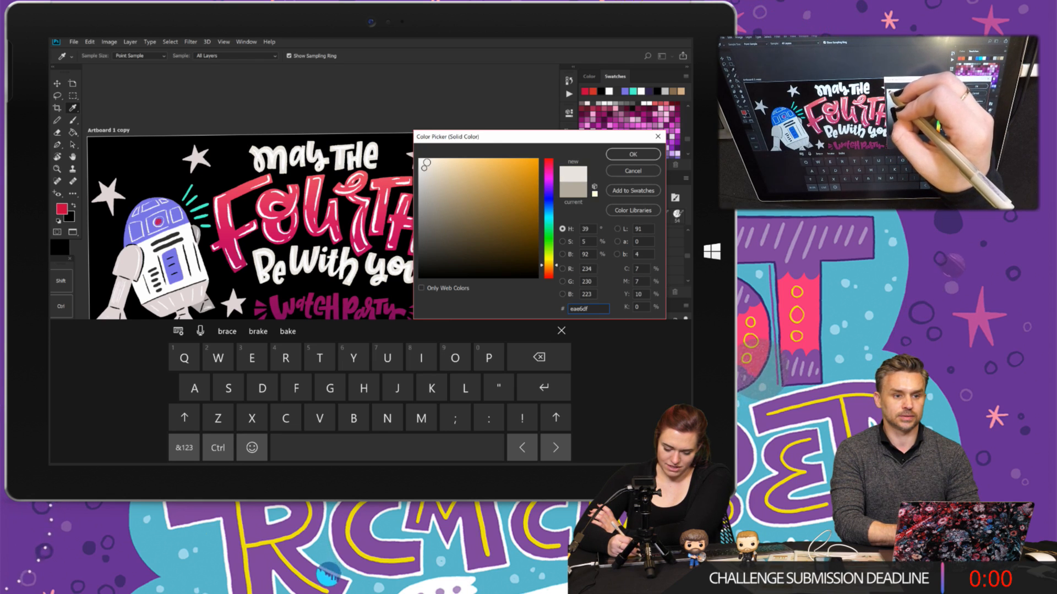
pyautogui.click(638, 150)
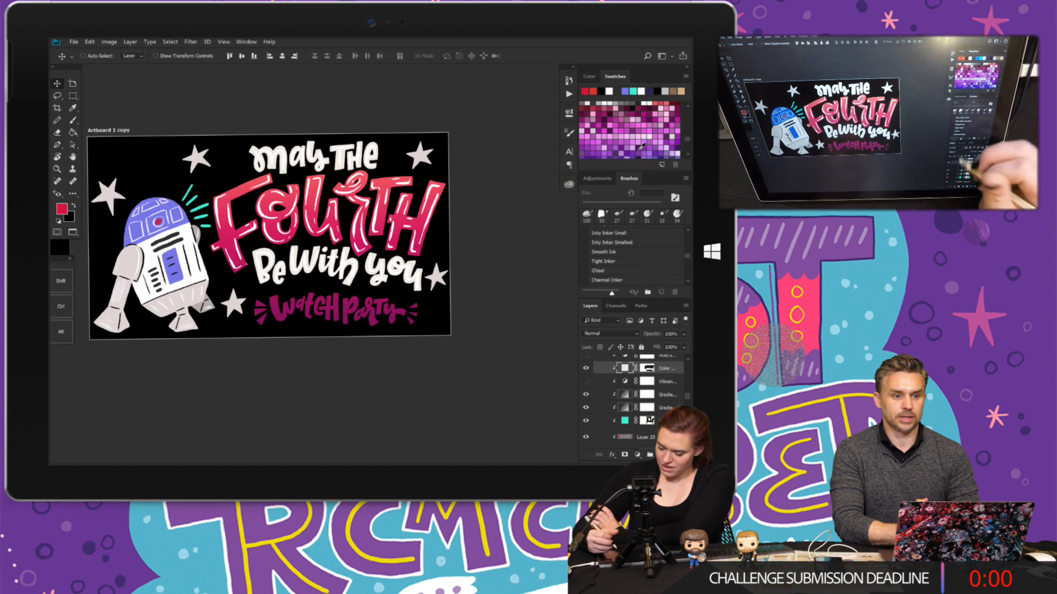
# - Add a black 000000 Color Overlay to Layer 15, the detail strokes on the off-white lettering
pyautogui.moveTo(687, 393); pyautogui.dragTo(687, 390)
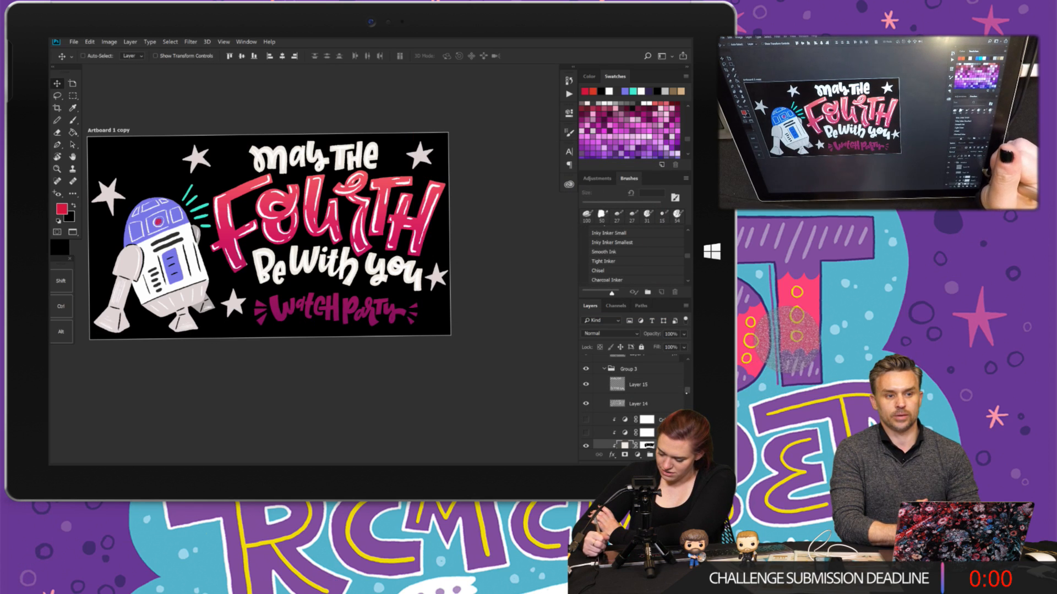
pyautogui.click(587, 404)
pyautogui.click(587, 404)
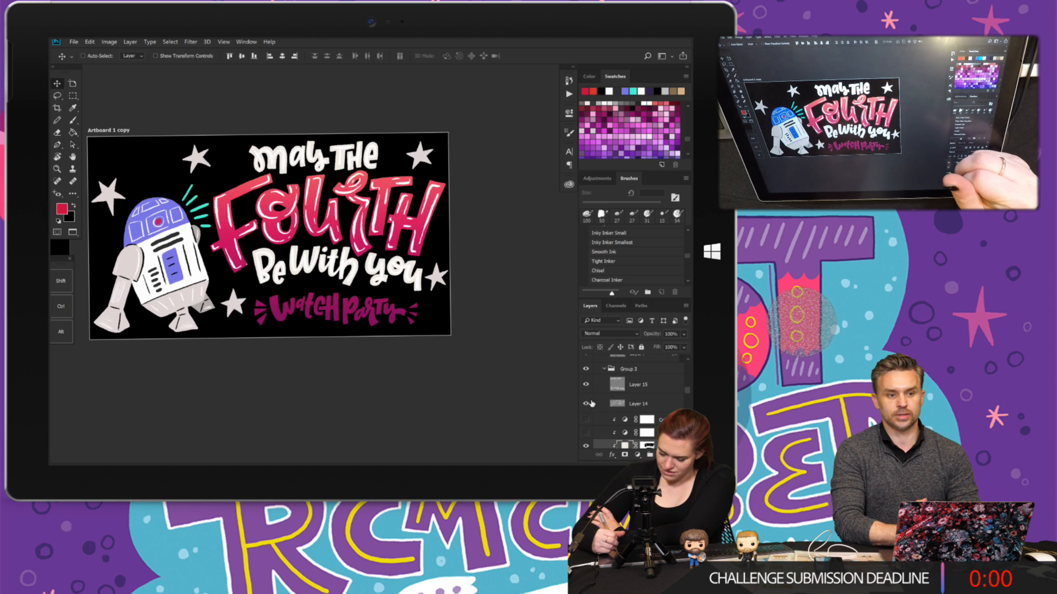
pyautogui.click(619, 389)
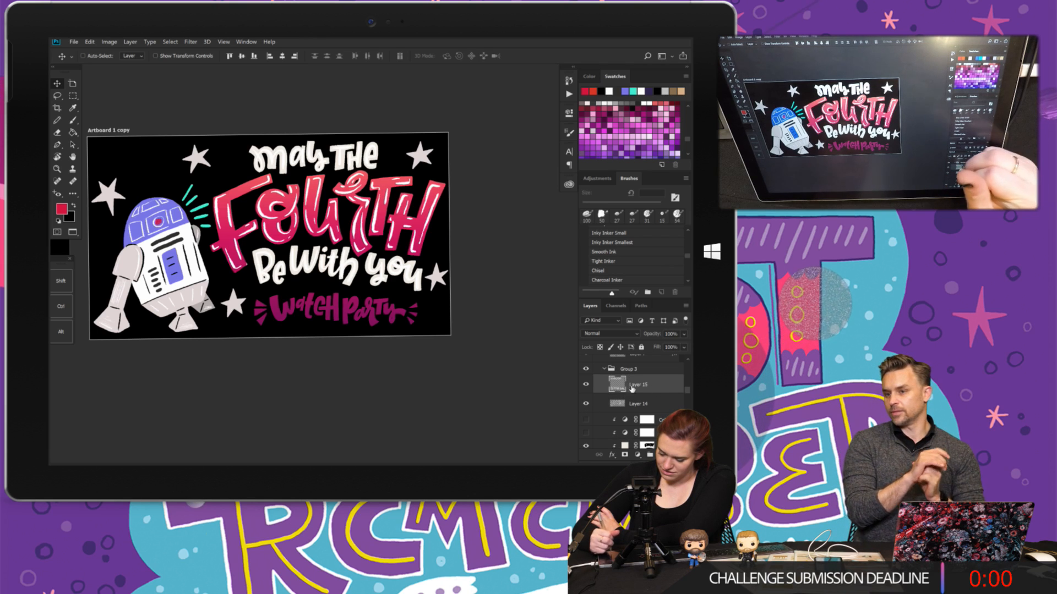
pyautogui.doubleClick(664, 387)
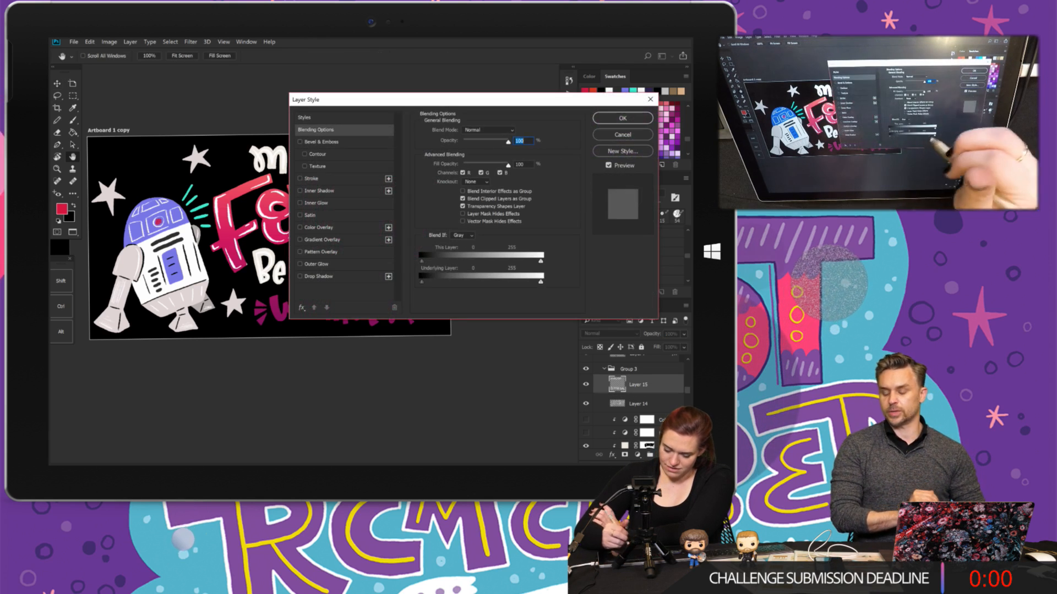
pyautogui.click(319, 227)
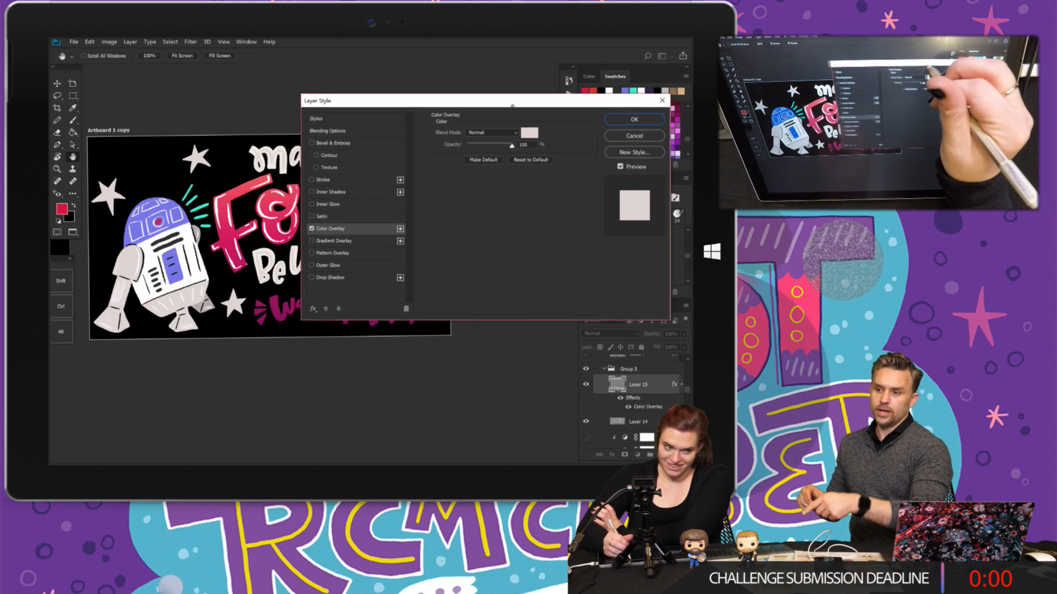
pyautogui.moveTo(518, 100); pyautogui.dragTo(564, 104)
pyautogui.click(564, 136)
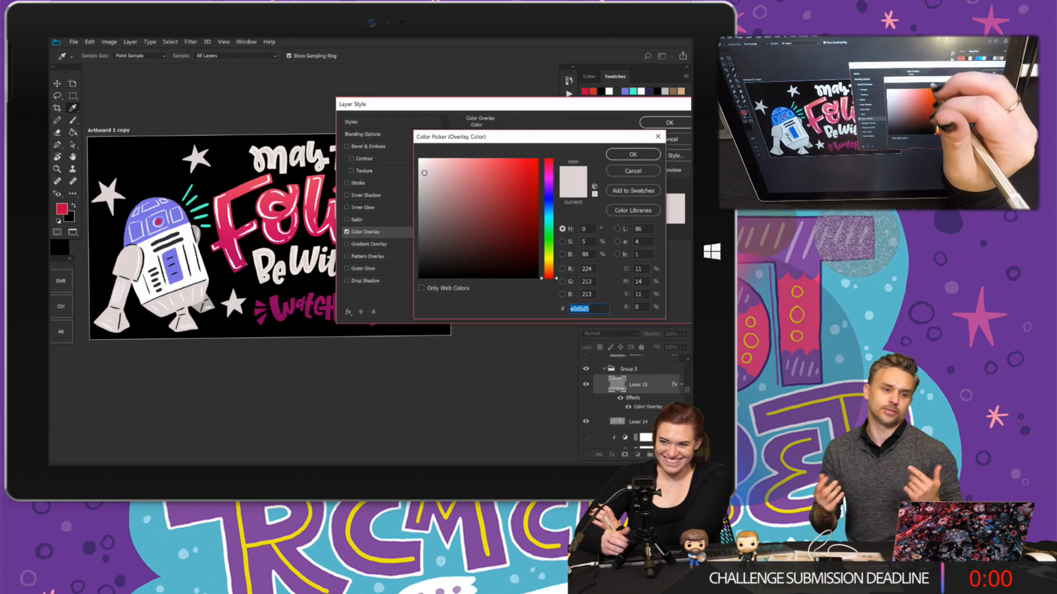
pyautogui.click(419, 277)
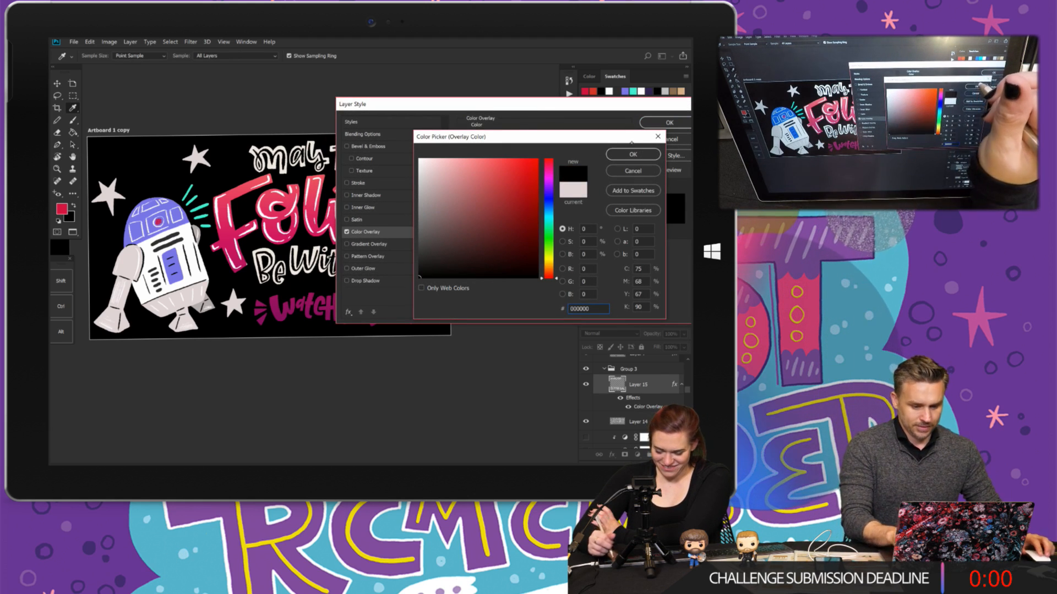
pyautogui.click(637, 154)
pyautogui.click(668, 123)
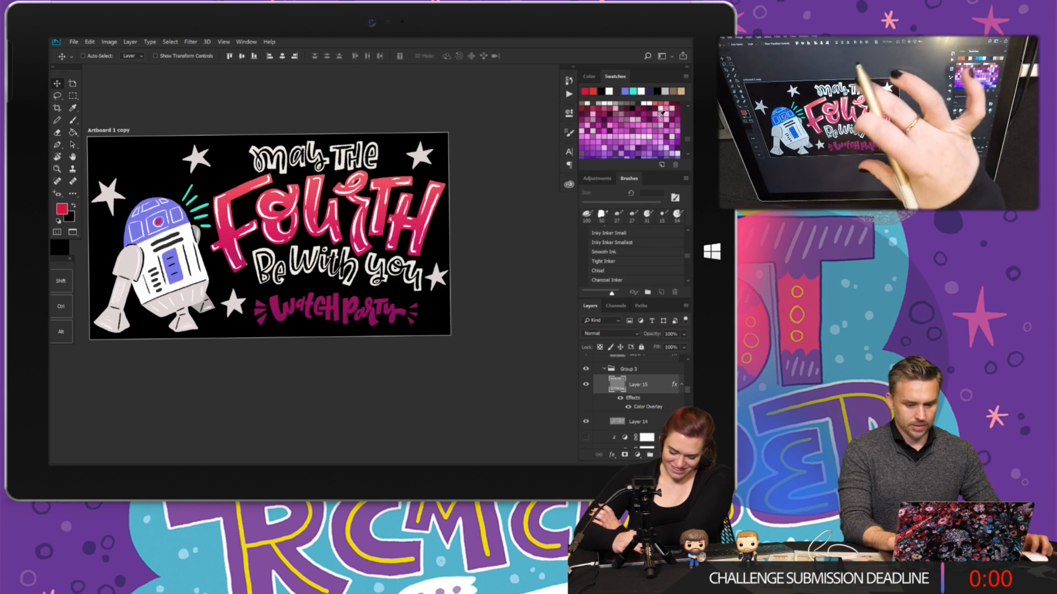
# - Change the Color Overlay of Layer 15's lettering details to the neutral grey 606060
pyautogui.scroll(-3, 443, 233)
pyautogui.scroll(3, 369, 211)
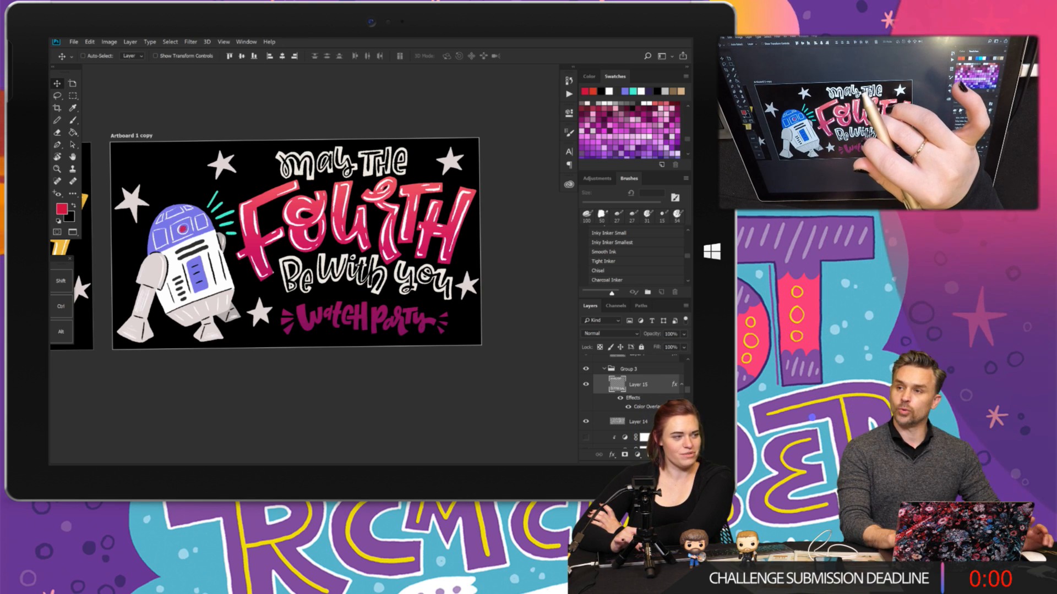
pyautogui.scroll(-2, 380, 302)
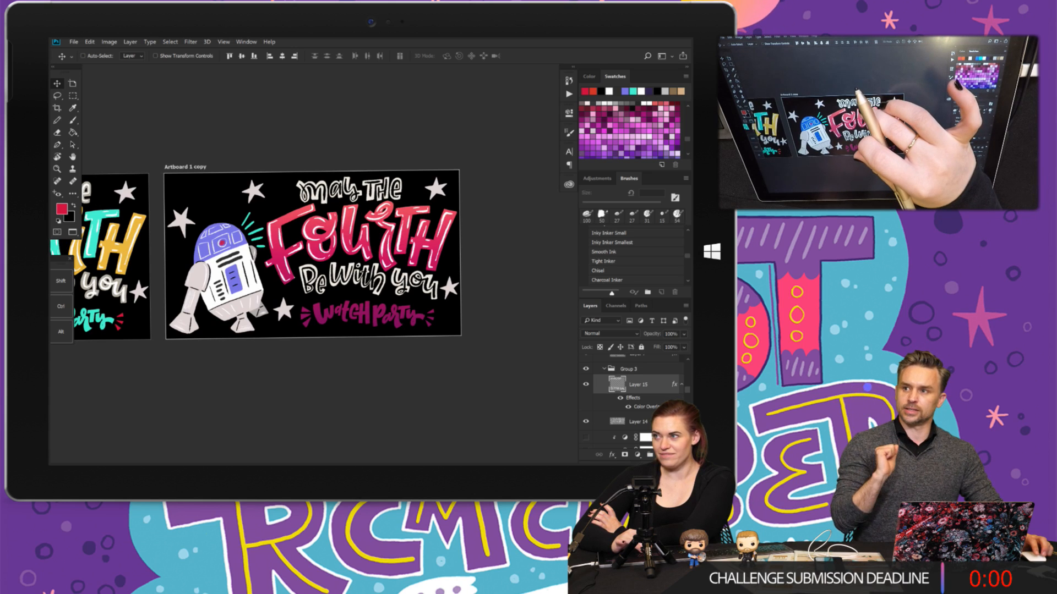
pyautogui.scroll(-1, 256, 255)
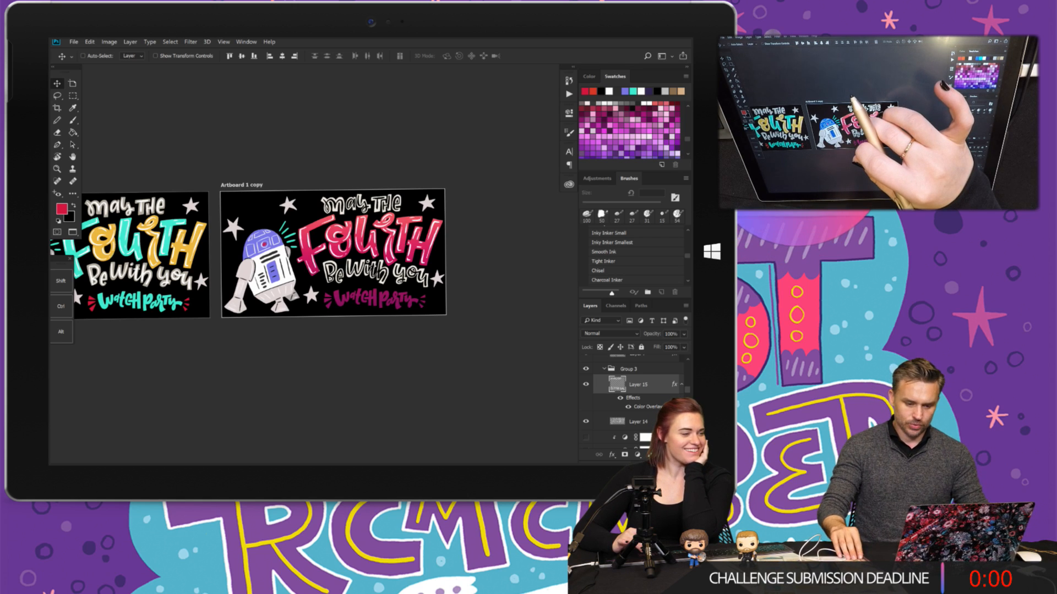
pyautogui.scroll(3, 342, 235)
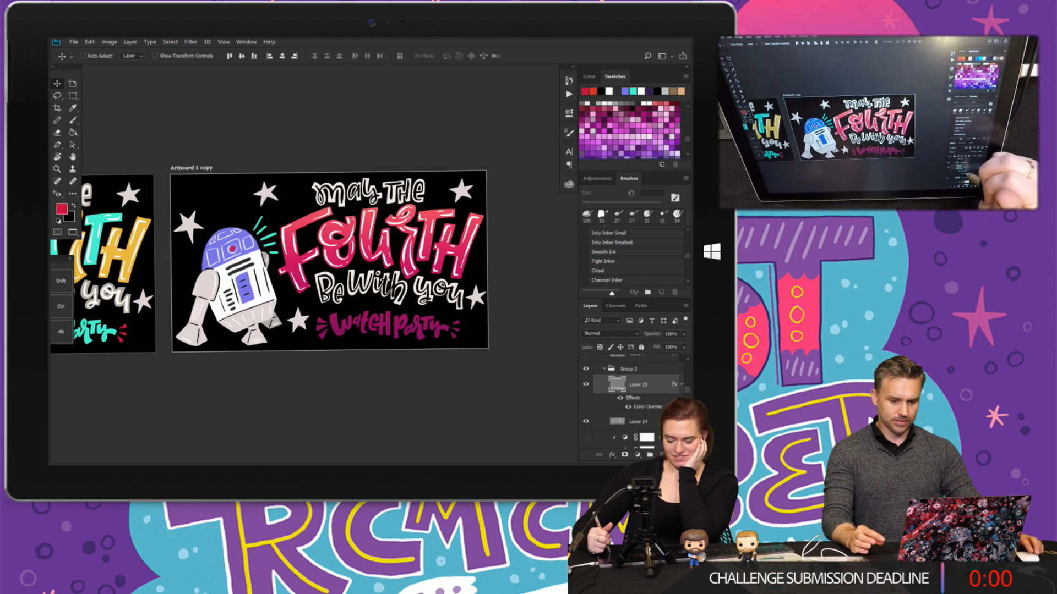
pyautogui.doubleClick(648, 407)
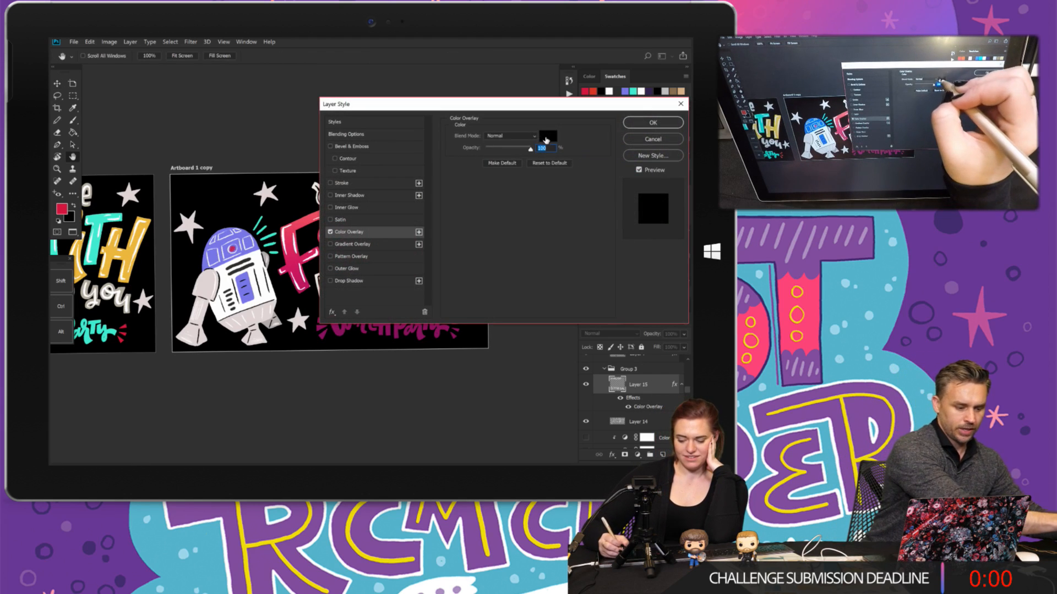
pyautogui.click(546, 140)
pyautogui.click(420, 226)
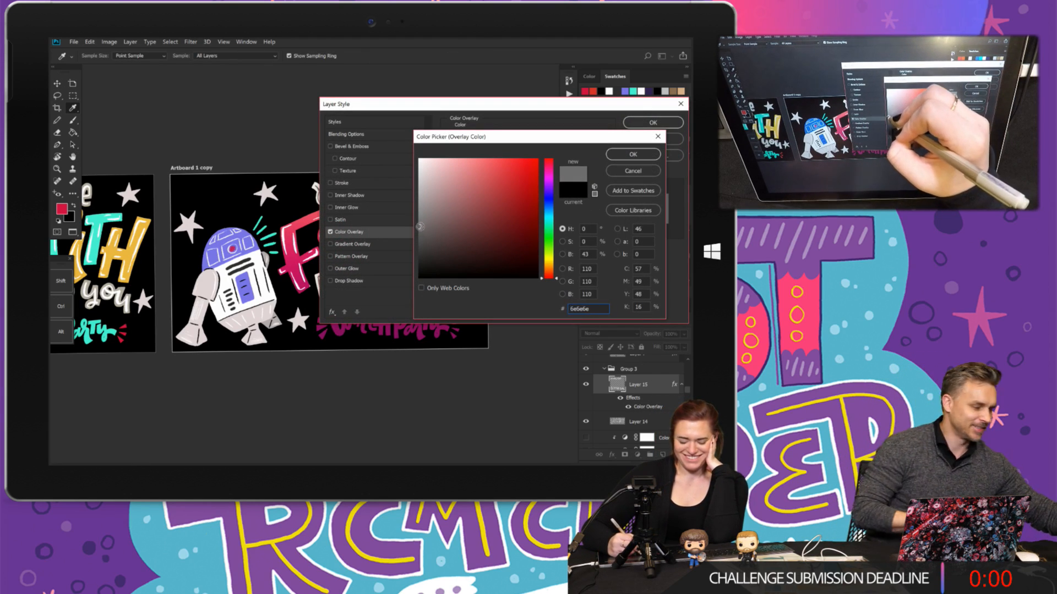
pyautogui.moveTo(420, 226); pyautogui.dragTo(419, 230)
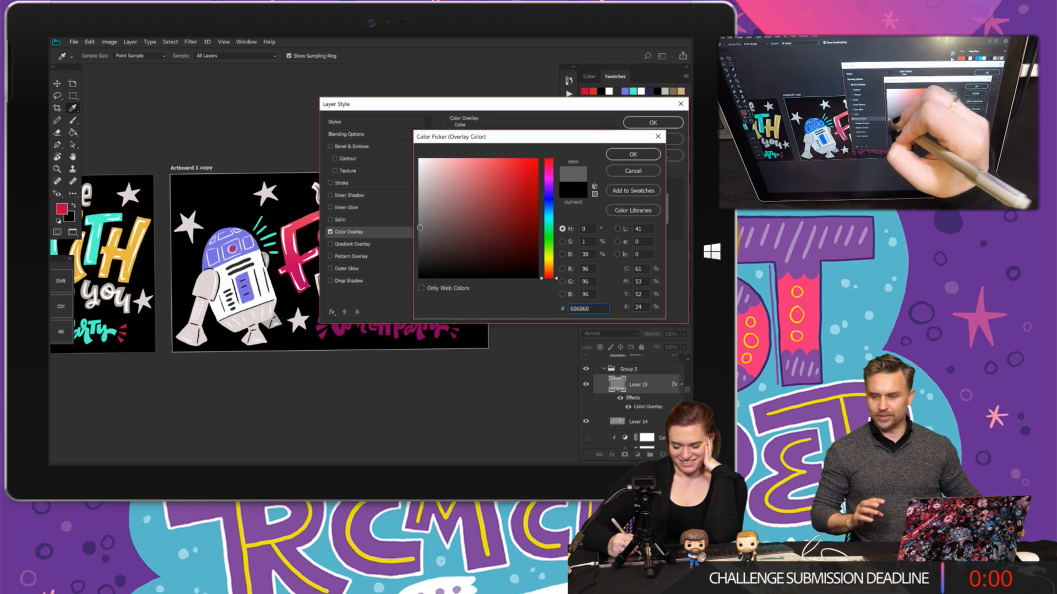
pyautogui.click(632, 154)
pyautogui.click(652, 122)
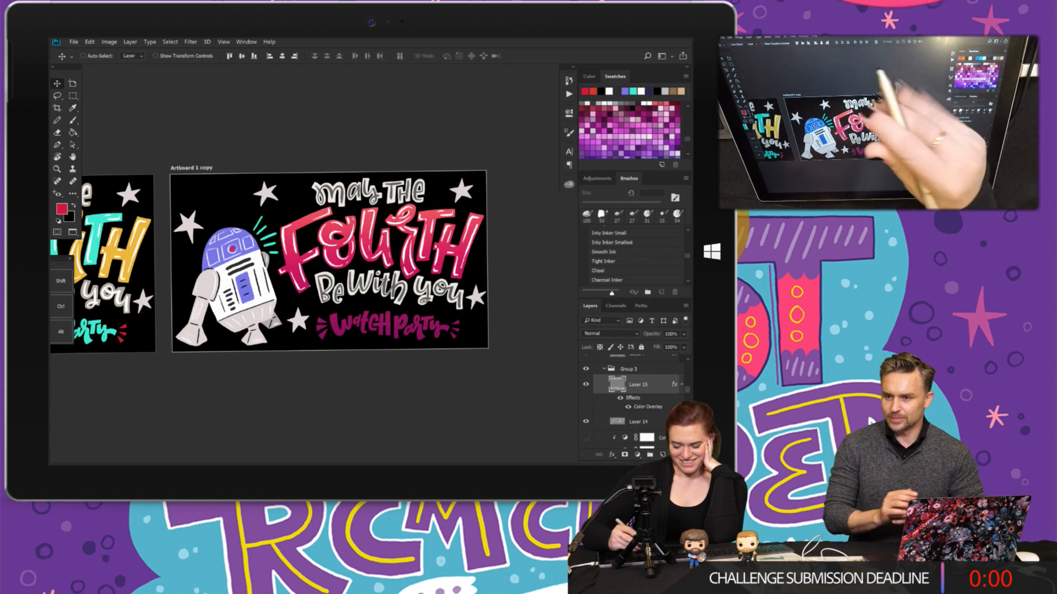
# - Change the Color Overlay of the teal accent strokes beside the droid to coral red f05161, sampled from the "Fourth" lettering
pyautogui.scroll(2, 285, 272)
pyautogui.scroll(1, 339, 258)
pyautogui.scroll(-4, 308, 242)
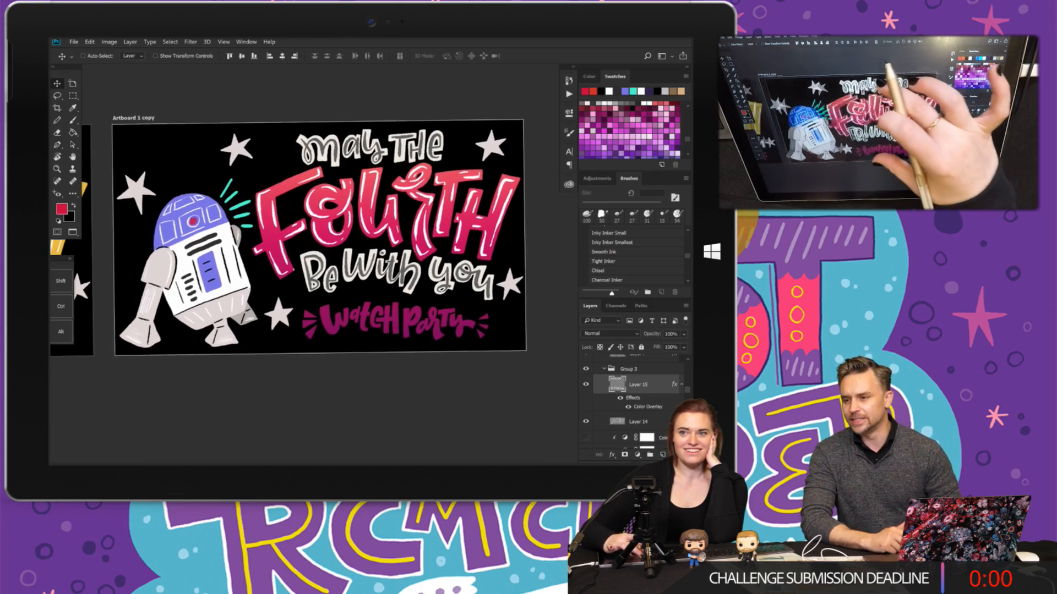
pyautogui.scroll(4, 504, 224)
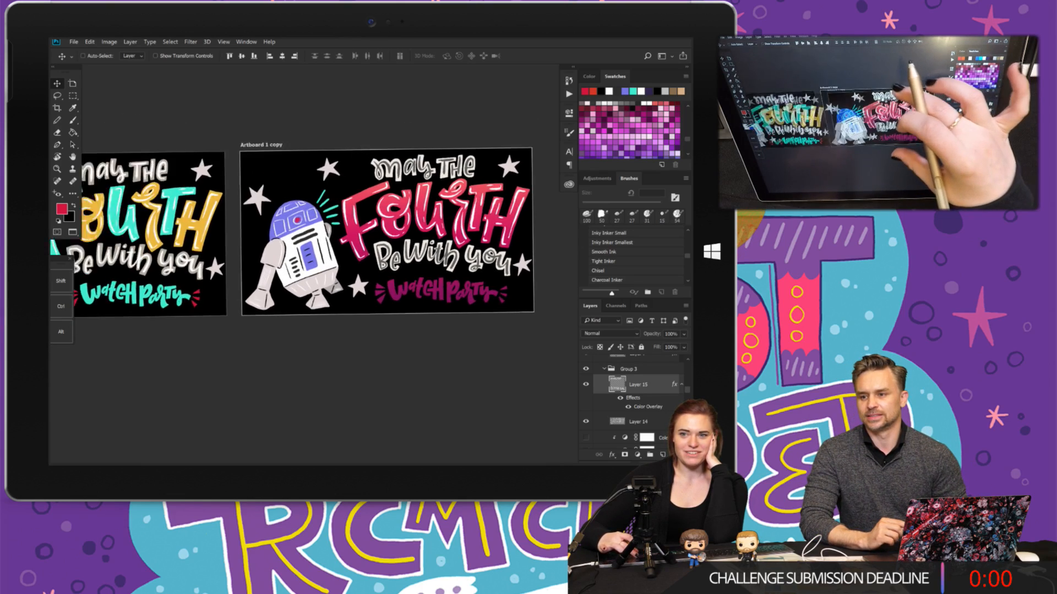
pyautogui.scroll(1, 320, 220)
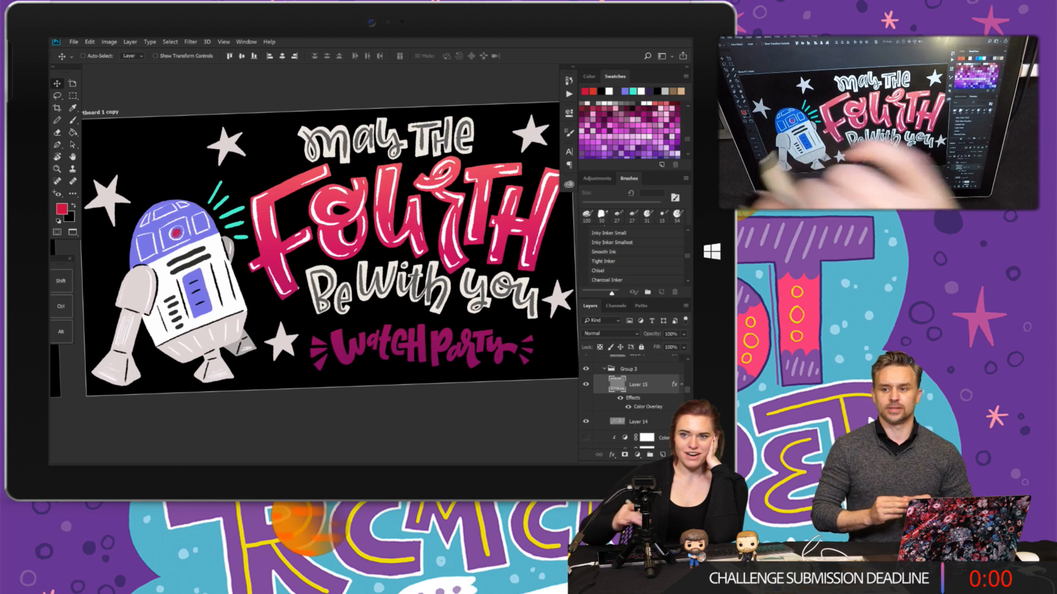
pyautogui.rightClick(215, 187)
pyautogui.click(234, 210)
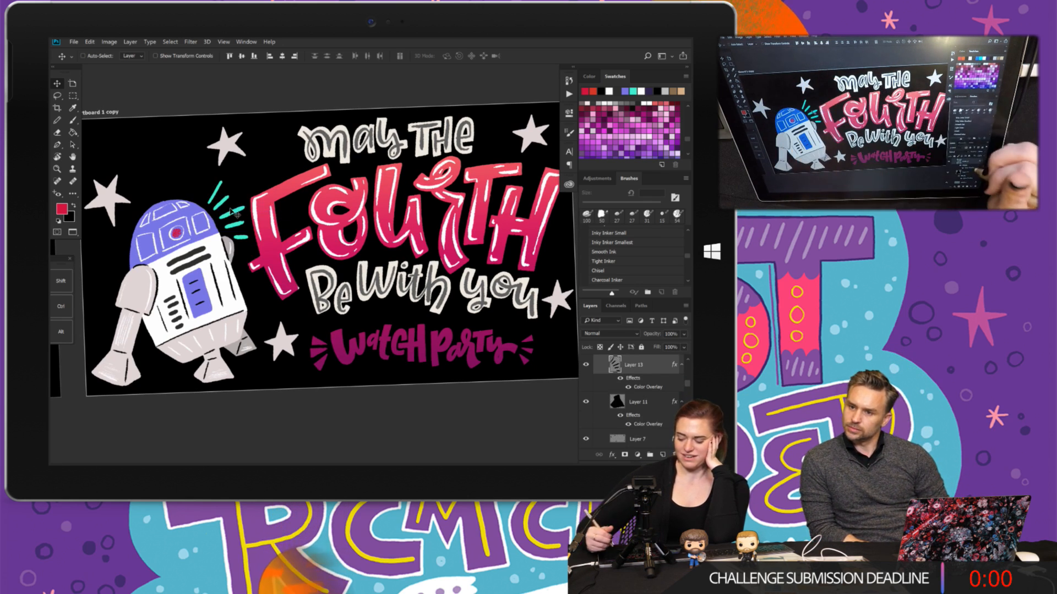
pyautogui.doubleClick(650, 388)
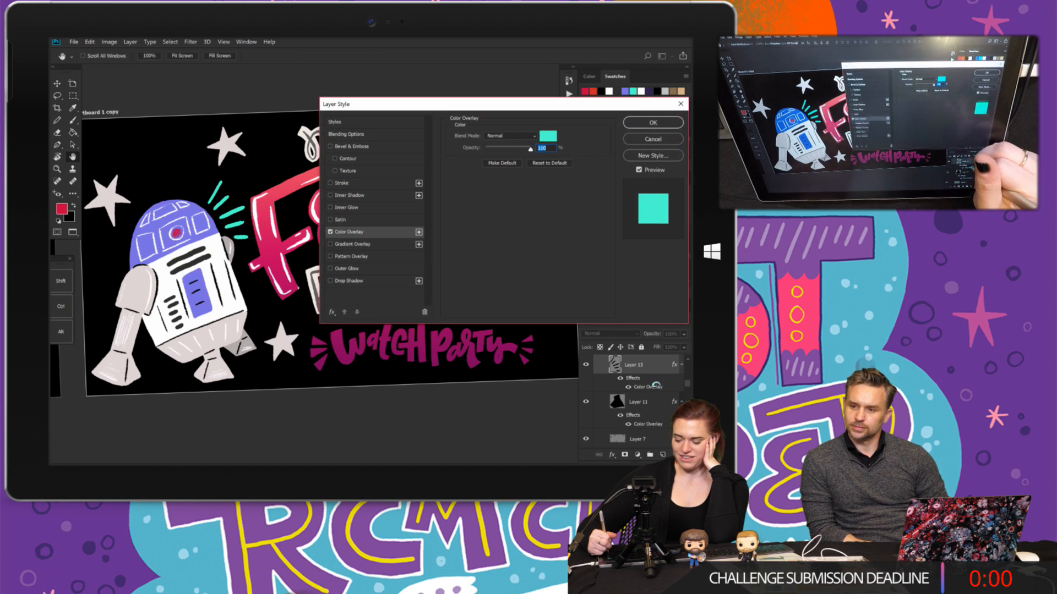
pyautogui.click(547, 136)
pyautogui.click(311, 171)
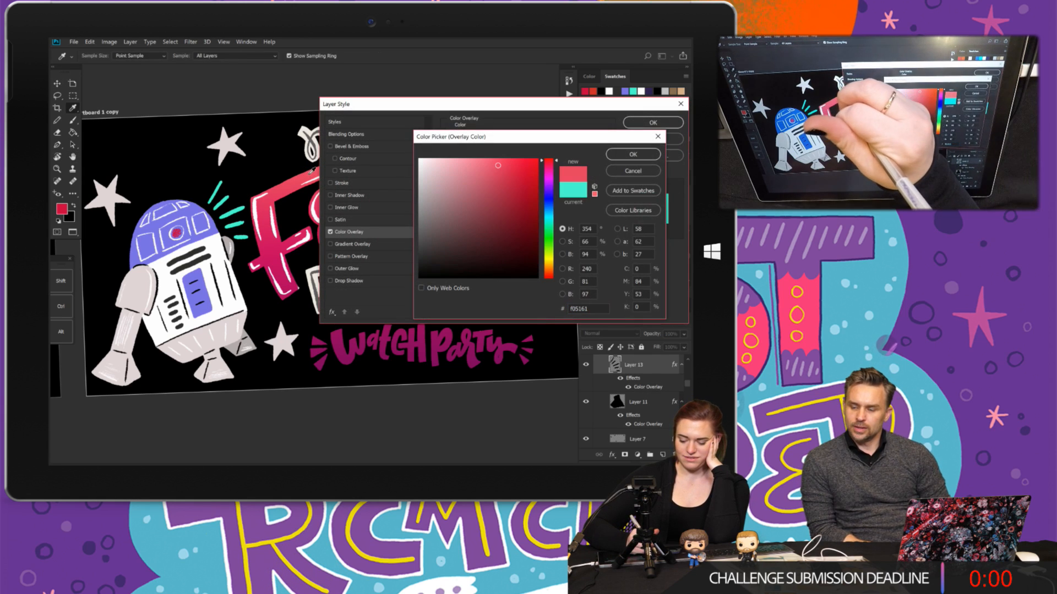
pyautogui.click(633, 154)
pyautogui.click(653, 122)
pyautogui.press('v')
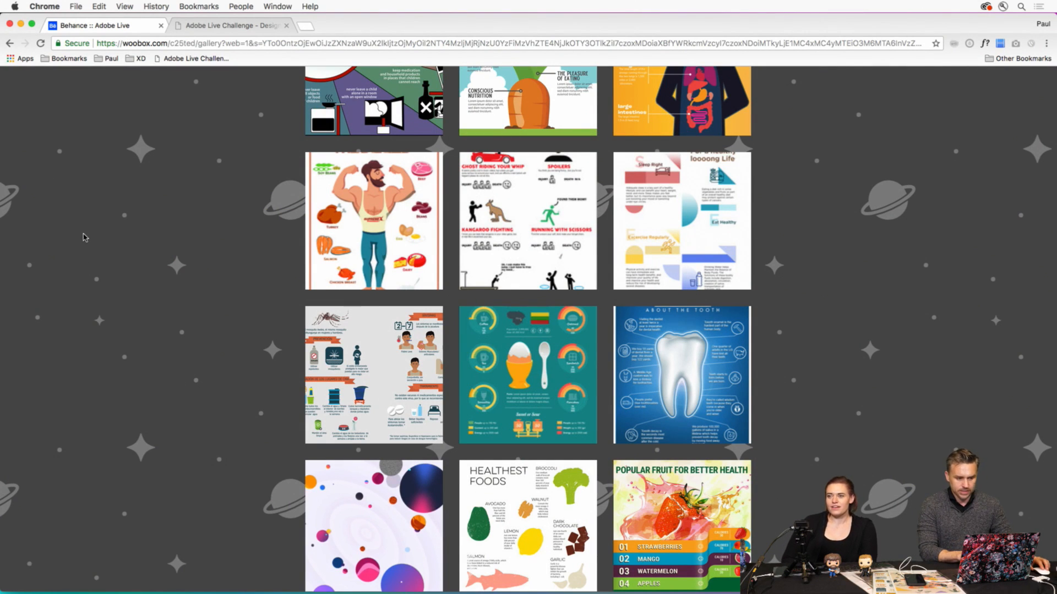
# - Switch to the challenge gallery in Chrome and open the "Cool Truths About the Tooth" infographic as a full-size image
pyautogui.scroll(-2, 155, 478)
pyautogui.scroll(2, 154, 479)
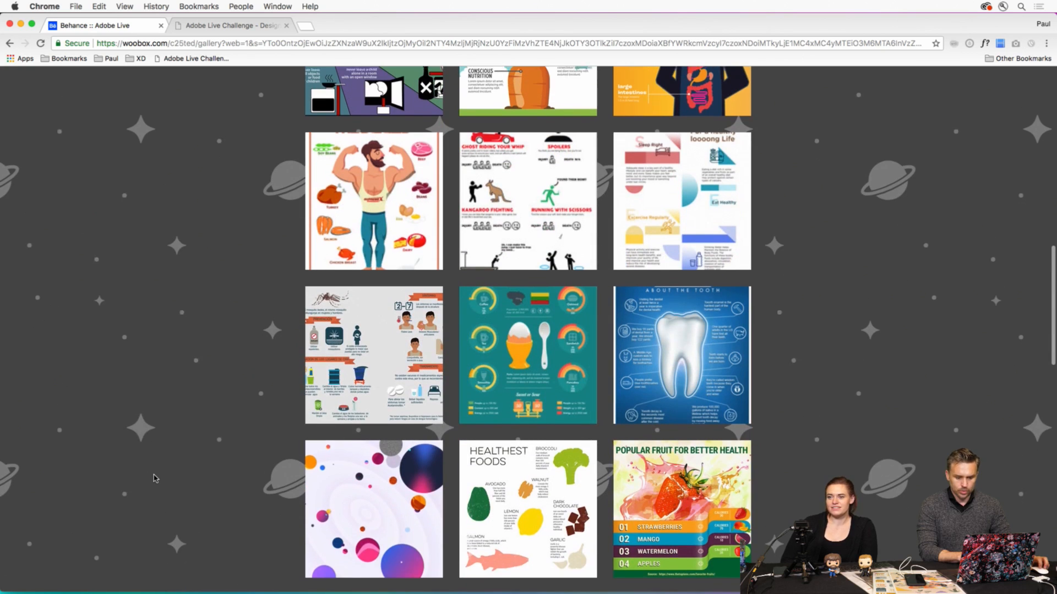
pyautogui.click(663, 369)
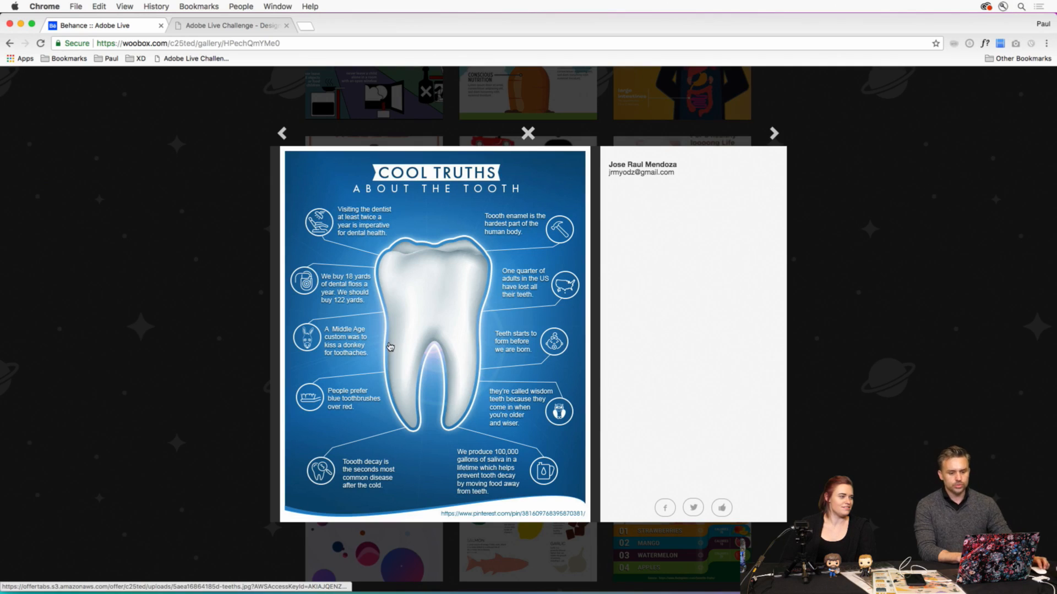
pyautogui.click(430, 308)
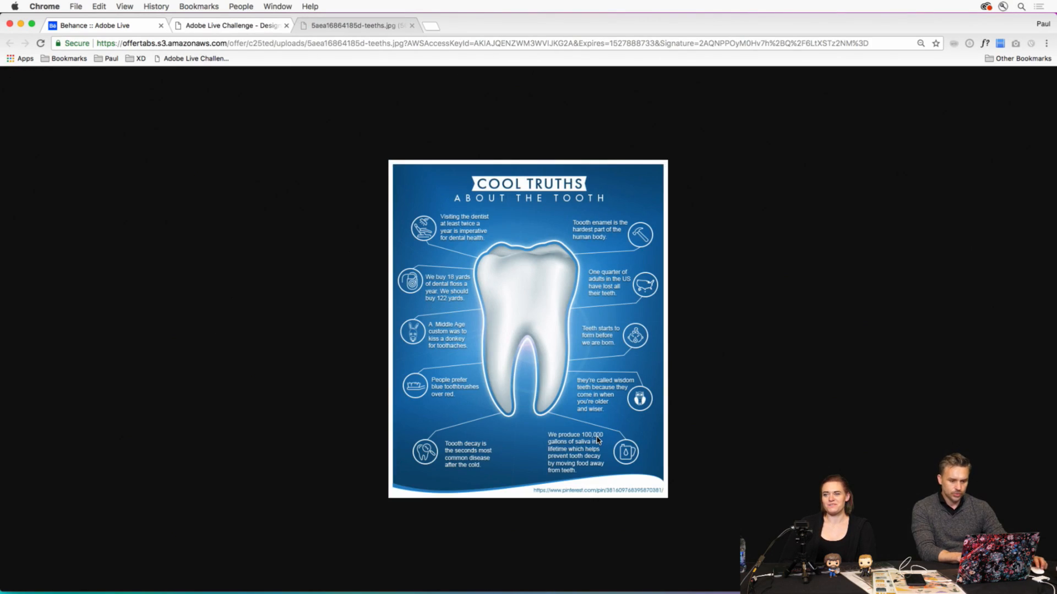